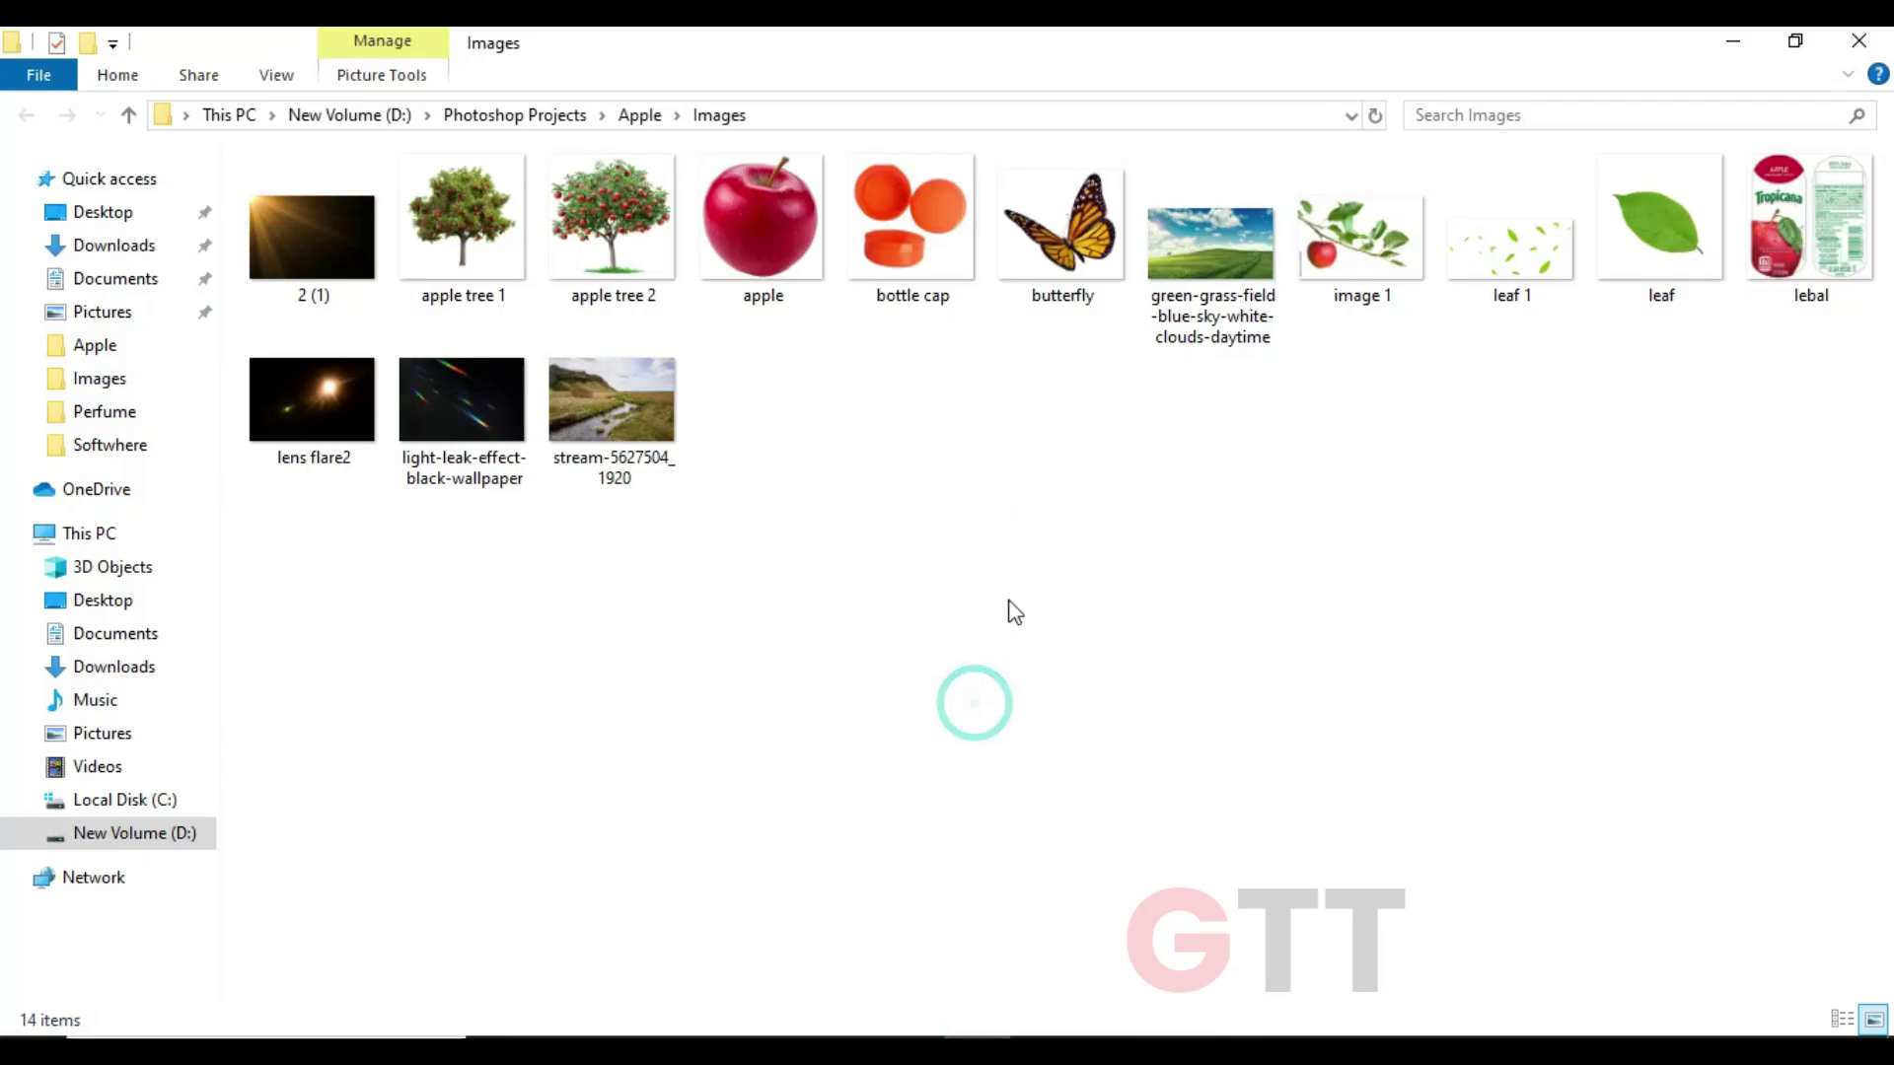
# - Drag the green-grass-field photo onto the canvas, commit it, then drag in stream-5627504_1920
pyautogui.moveTo(1214, 242)
pyautogui.mouseDown()
pyautogui.moveTo(769, 590)
pyautogui.moveTo(793, 438)
pyautogui.mouseUp()
pyautogui.press('Return')
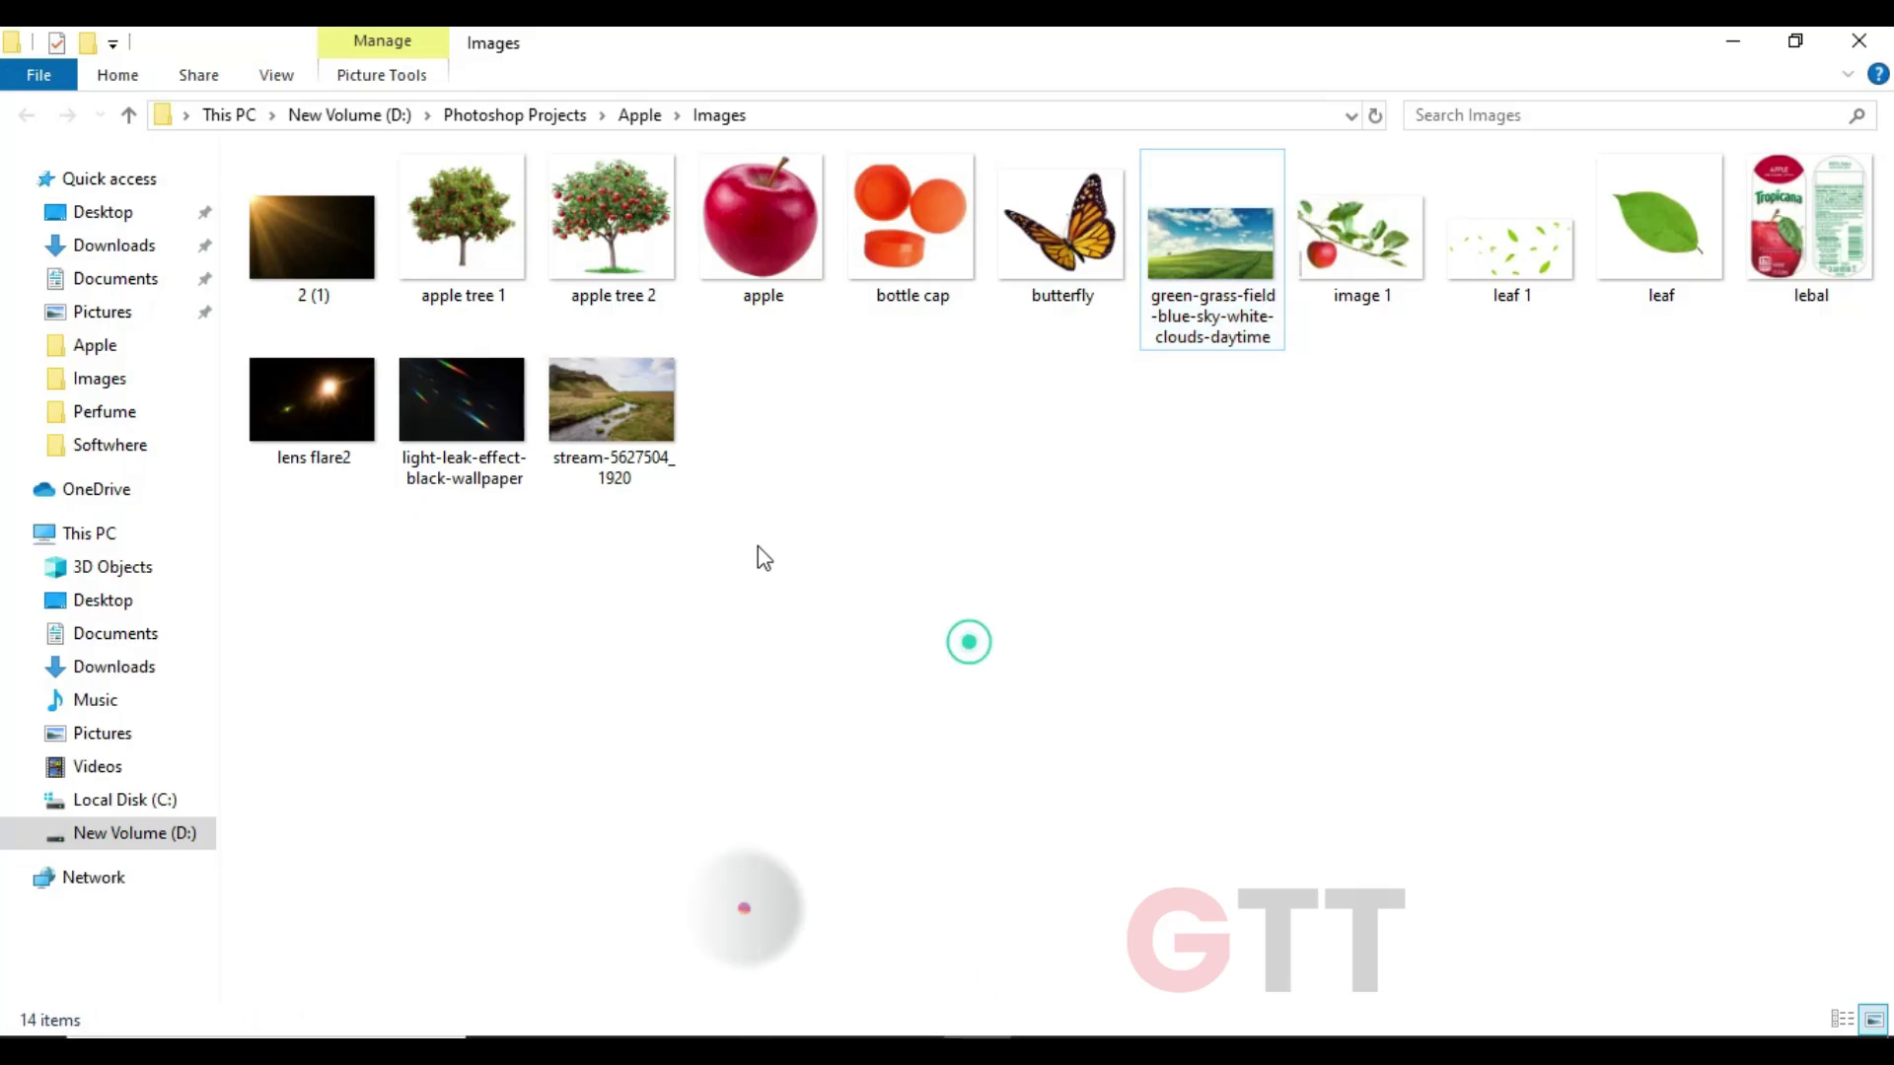
pyautogui.moveTo(612, 399)
pyautogui.mouseDown()
pyautogui.moveTo(931, 742)
pyautogui.moveTo(945, 715)
pyautogui.mouseUp()
# - Commit the stream photo and stretch it to canvas width across the lower half
pyautogui.press('Return')
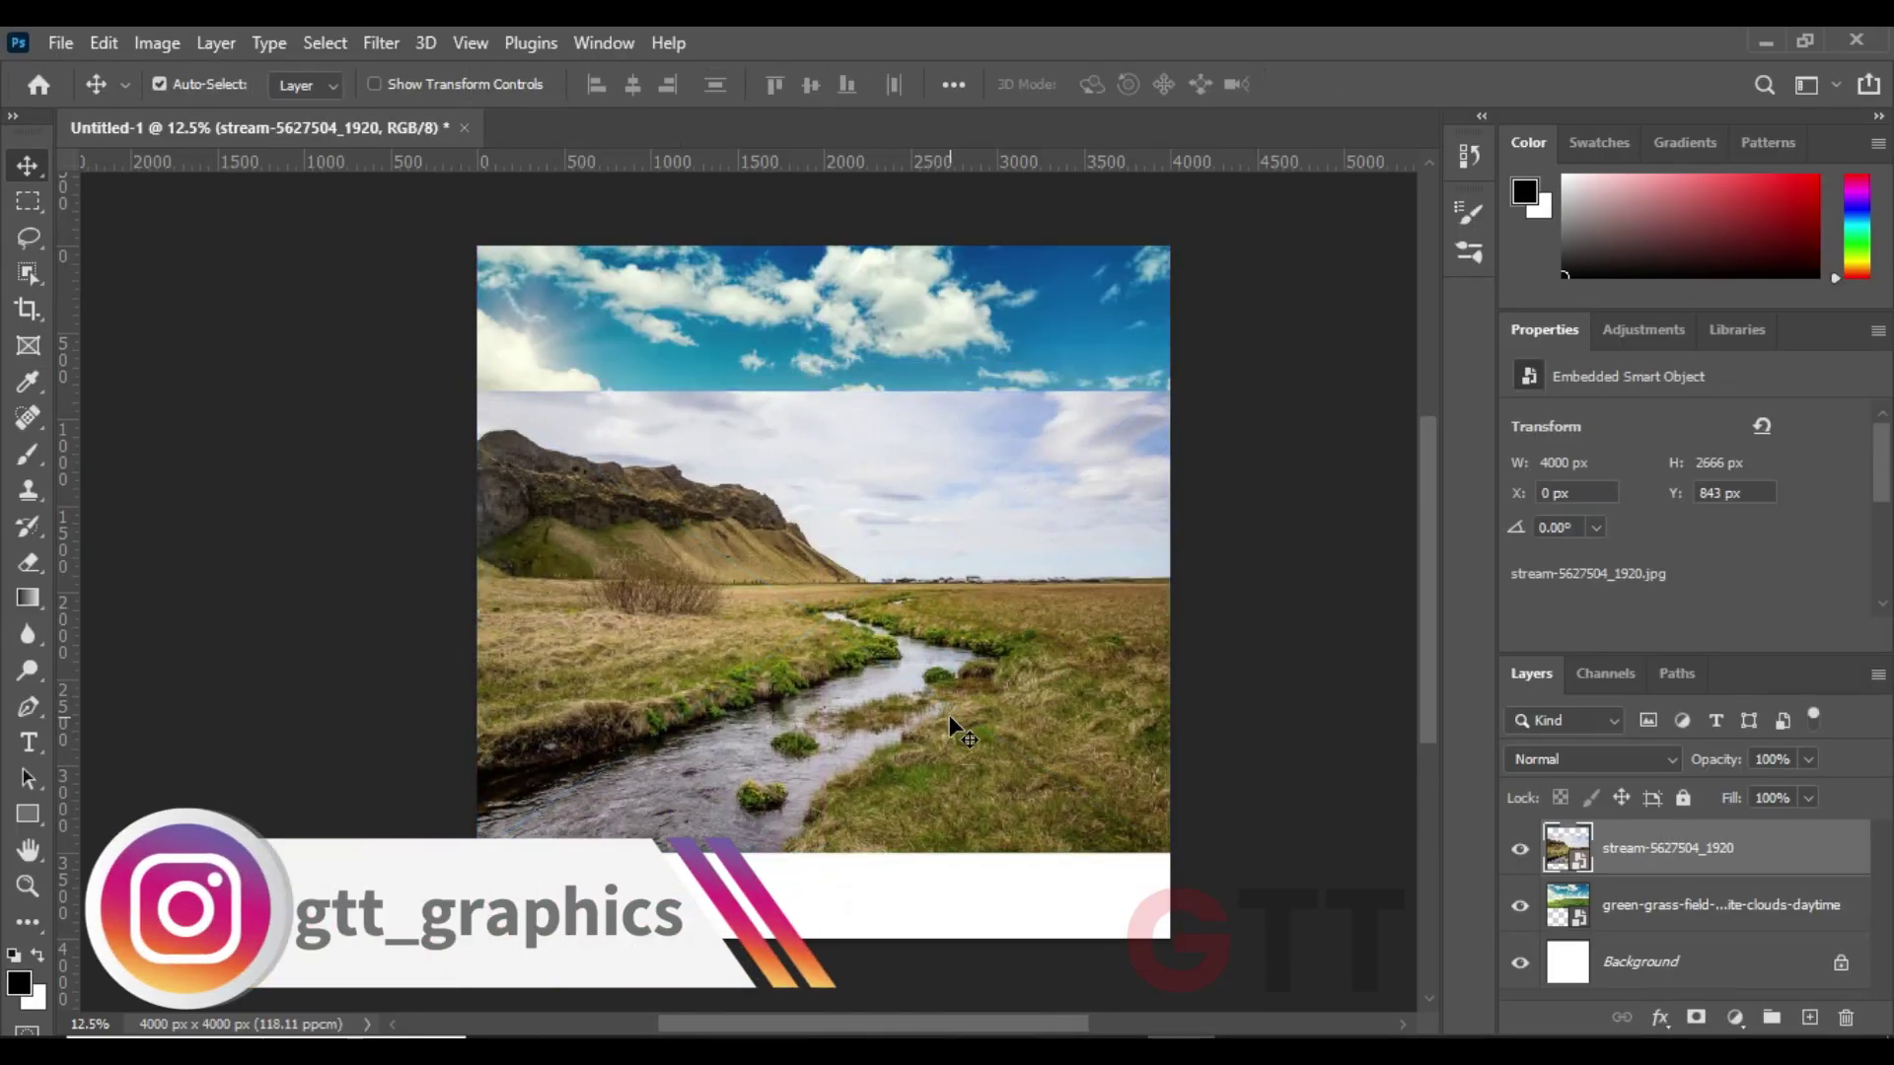
pyautogui.hotkey('ctrl', 't')
pyautogui.moveTo(819, 858); pyautogui.dragTo(820, 937)
pyautogui.press('Return')
pyautogui.hotkey('ctrl', 't')
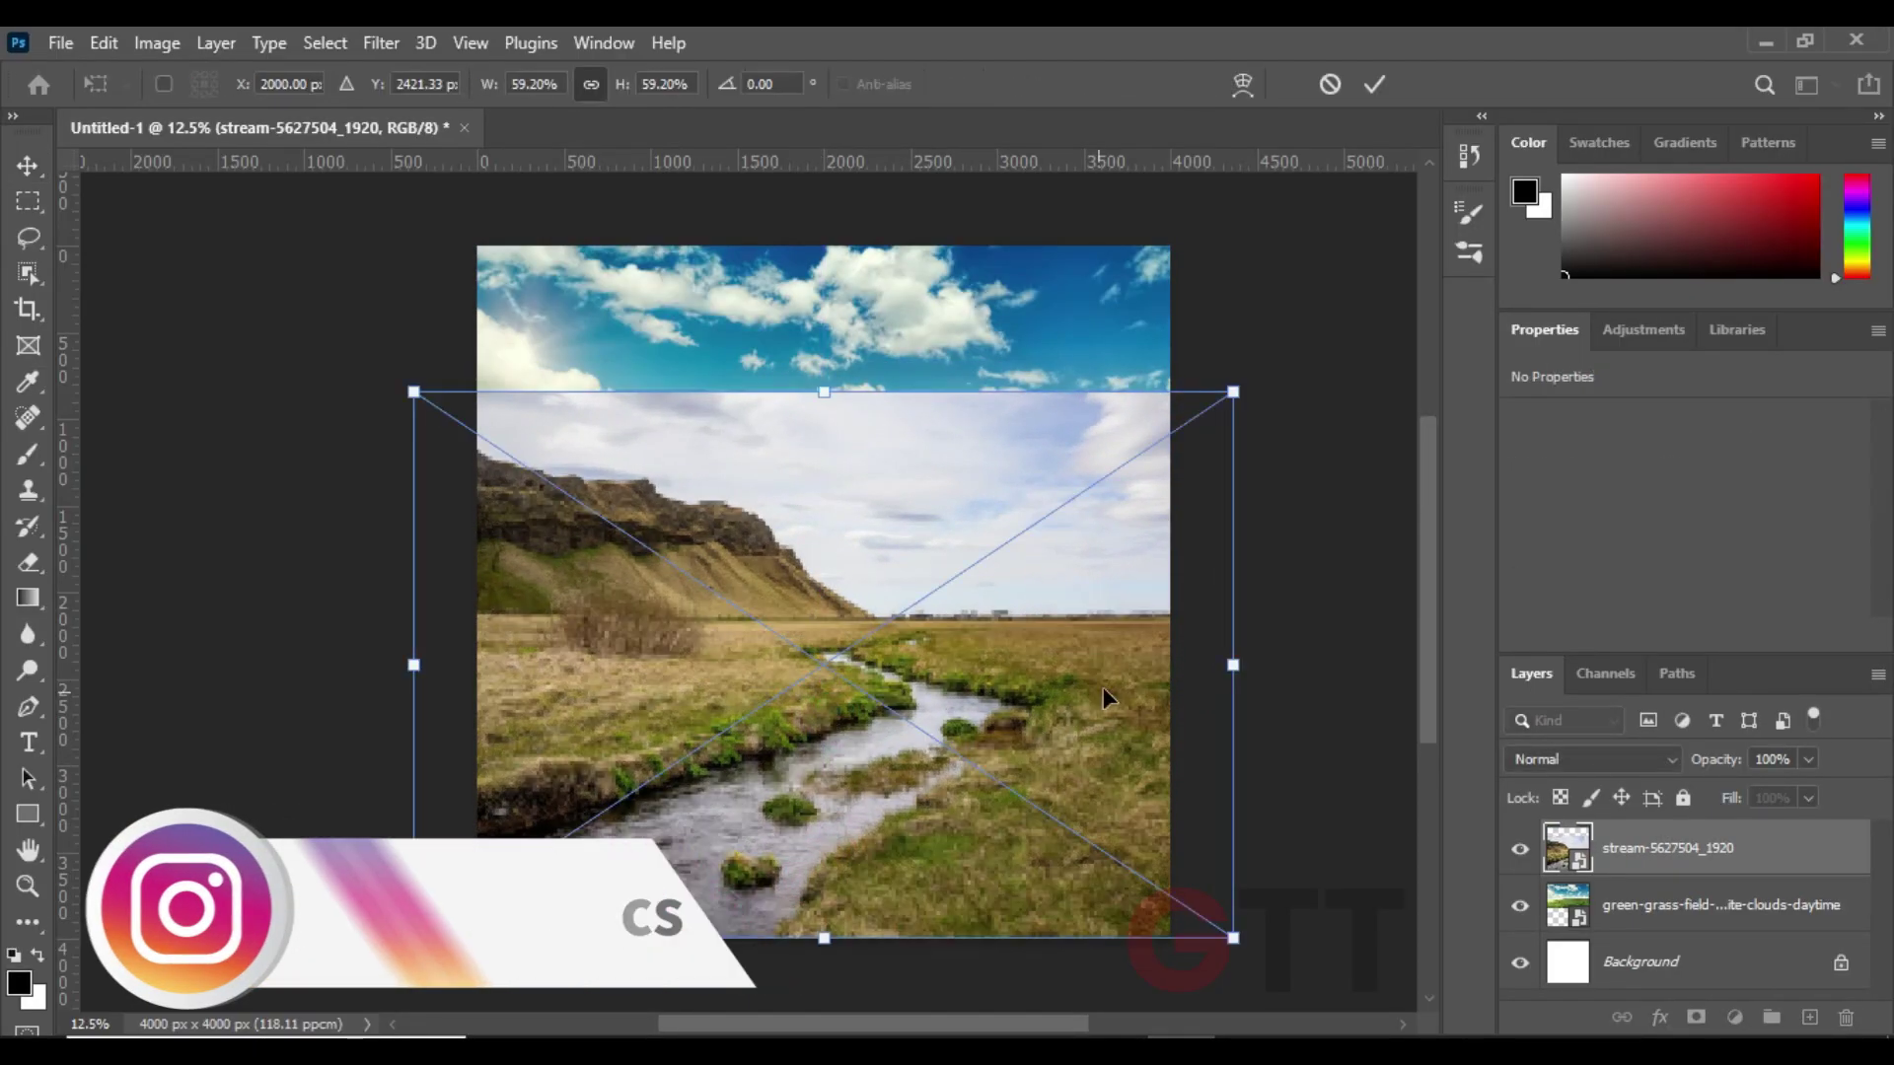
pyautogui.moveTo(1234, 663); pyautogui.dragTo(1171, 663)
pyautogui.moveTo(862, 670); pyautogui.dragTo(862, 714)
pyautogui.press('Return')
# - Add a layer mask to the stream layer and brush black over its sky
pyautogui.click(876, 418)
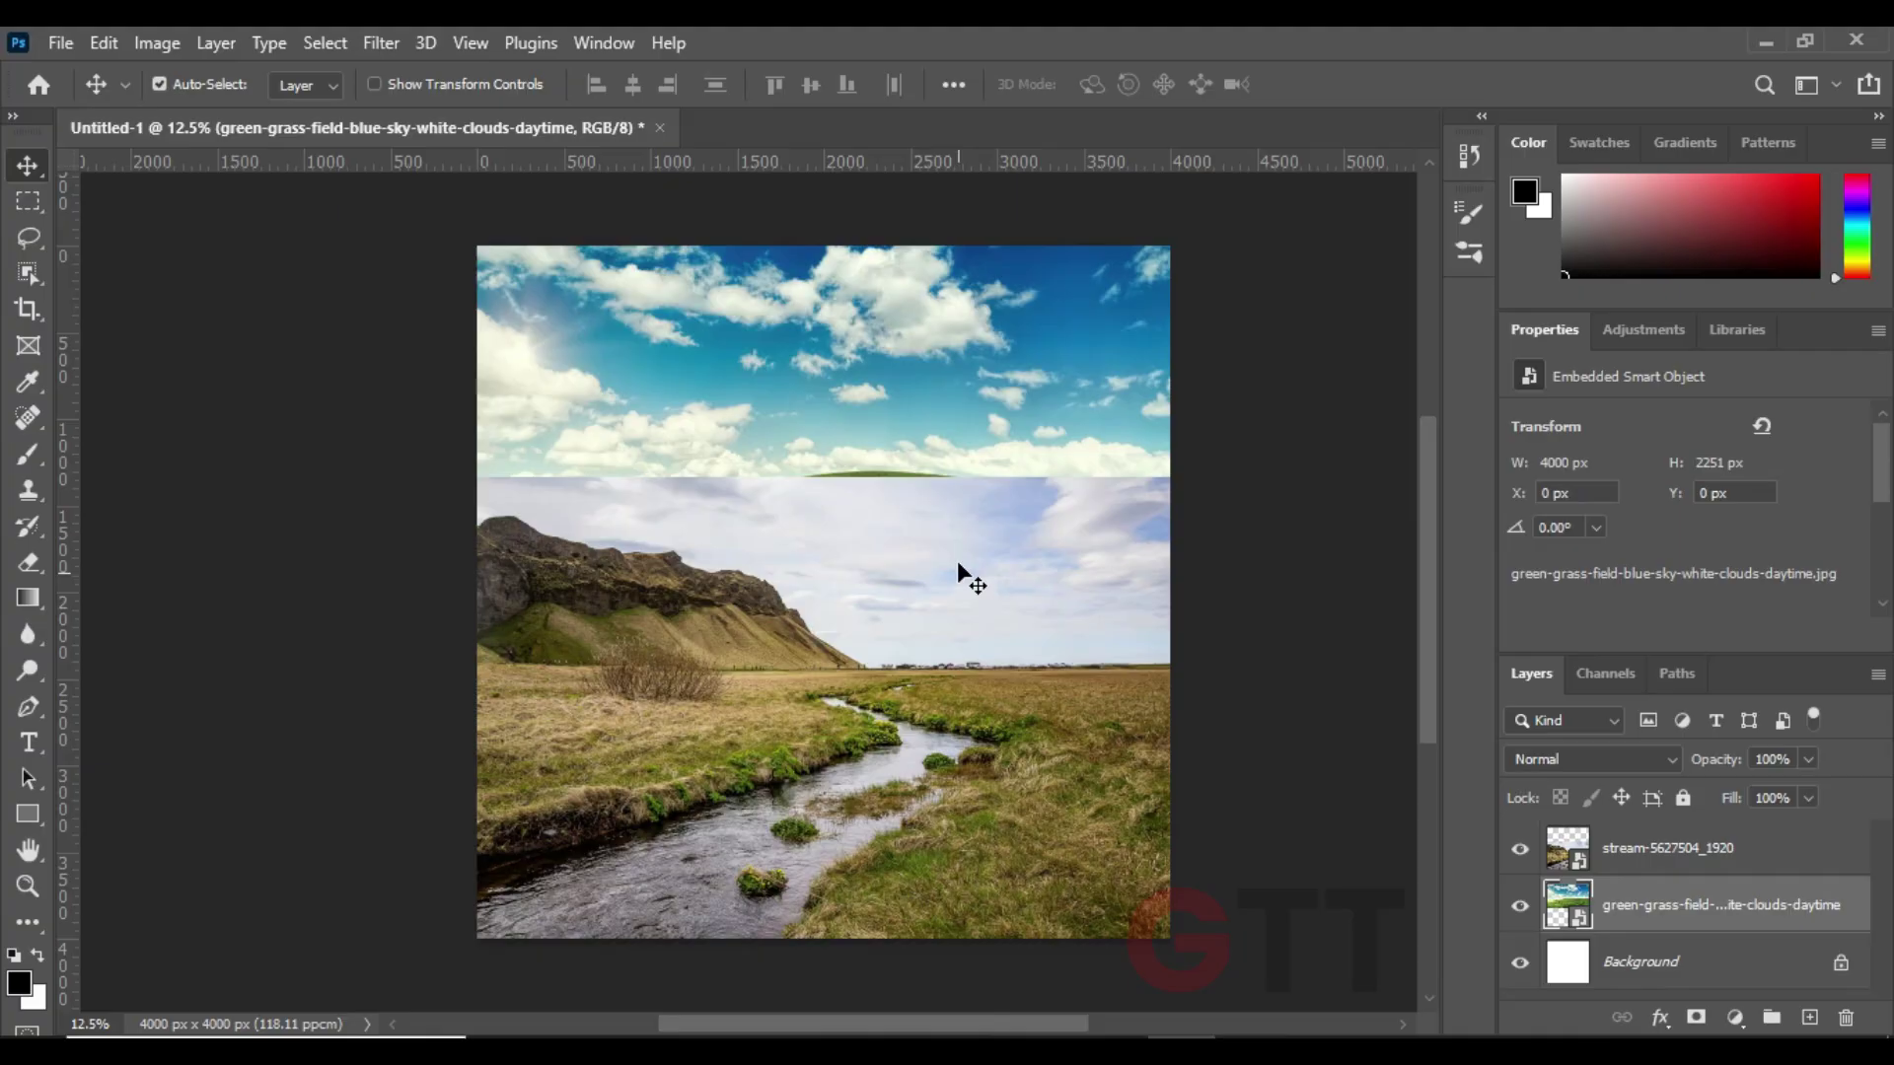
pyautogui.click(1677, 849)
pyautogui.click(1696, 1017)
pyautogui.press('b')
pyautogui.press(']')
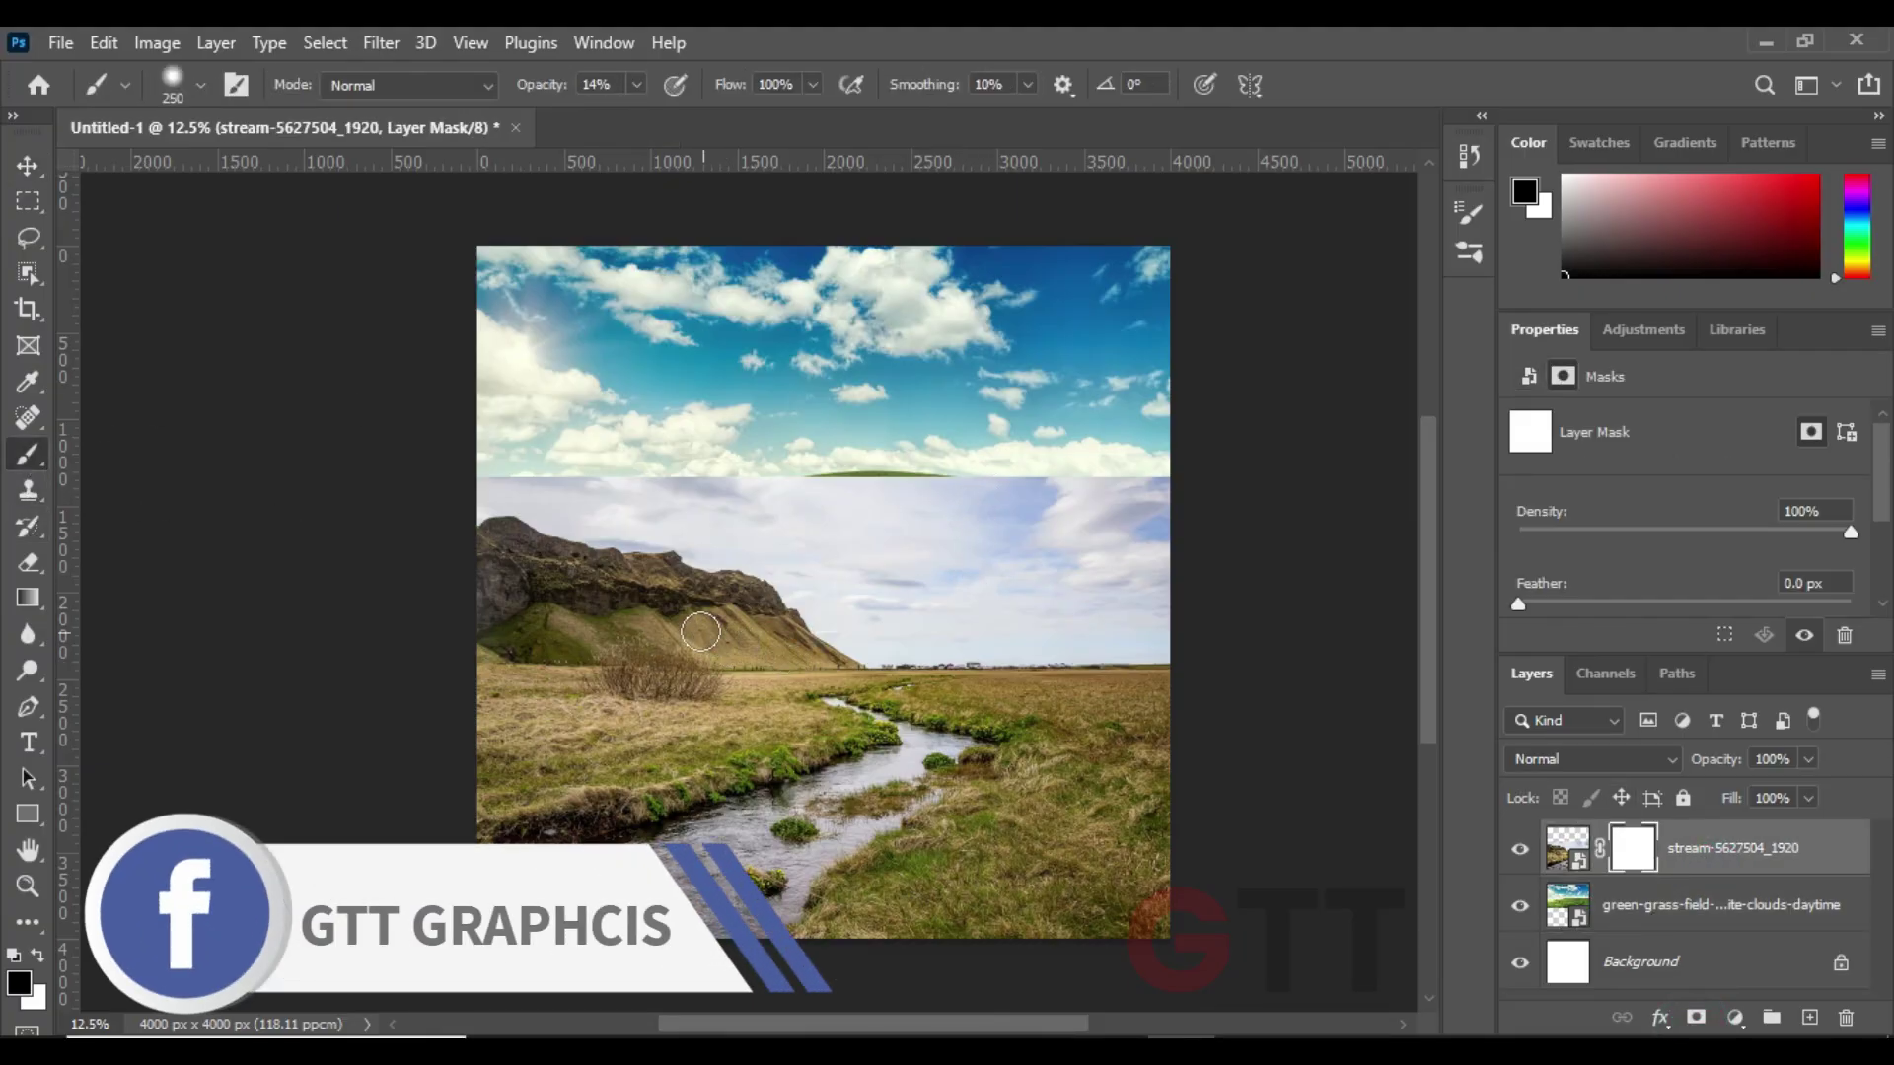
pyautogui.moveTo(388, 552)
pyautogui.mouseDown()
pyautogui.moveTo(1164, 552)
pyautogui.moveTo(393, 560)
pyautogui.mouseUp()
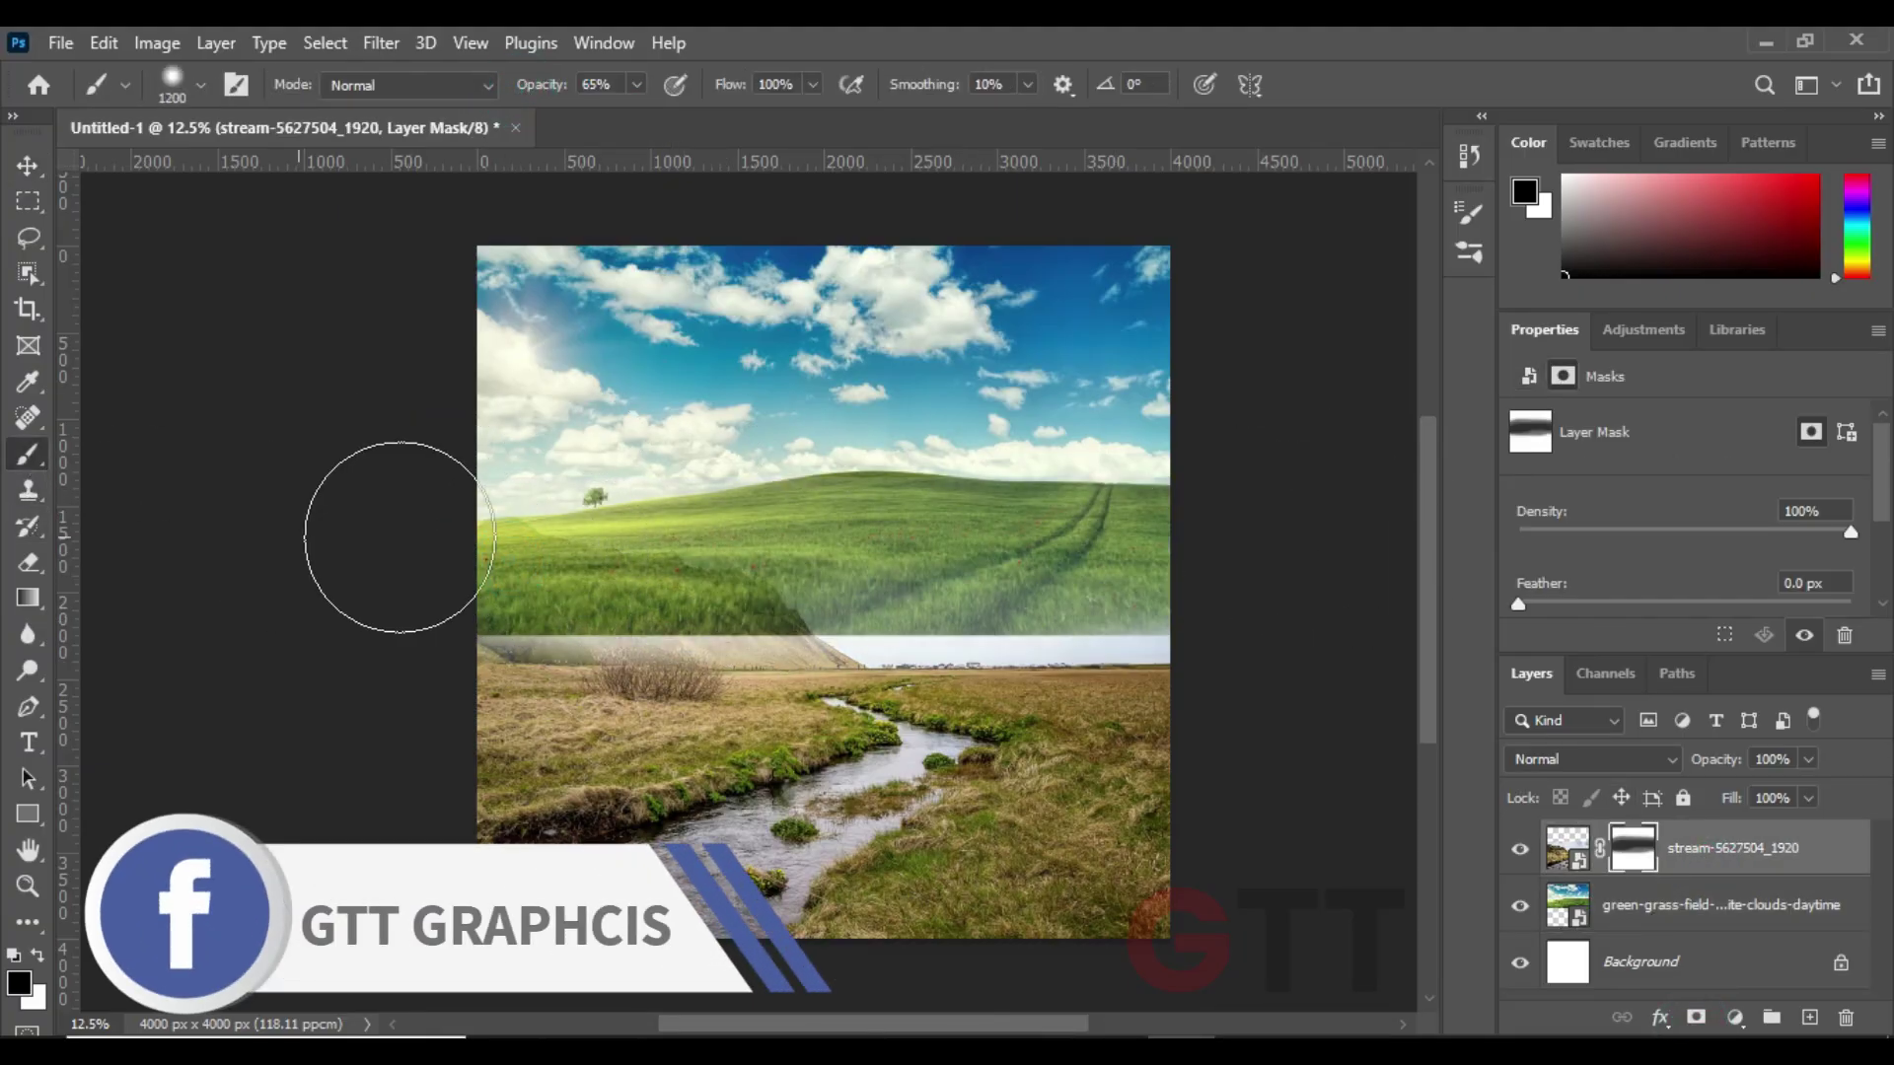
# - Move the green-grass field down, enlarge it and flip it horizontally
pyautogui.press('v')
pyautogui.moveTo(901, 434); pyautogui.dragTo(988, 565)
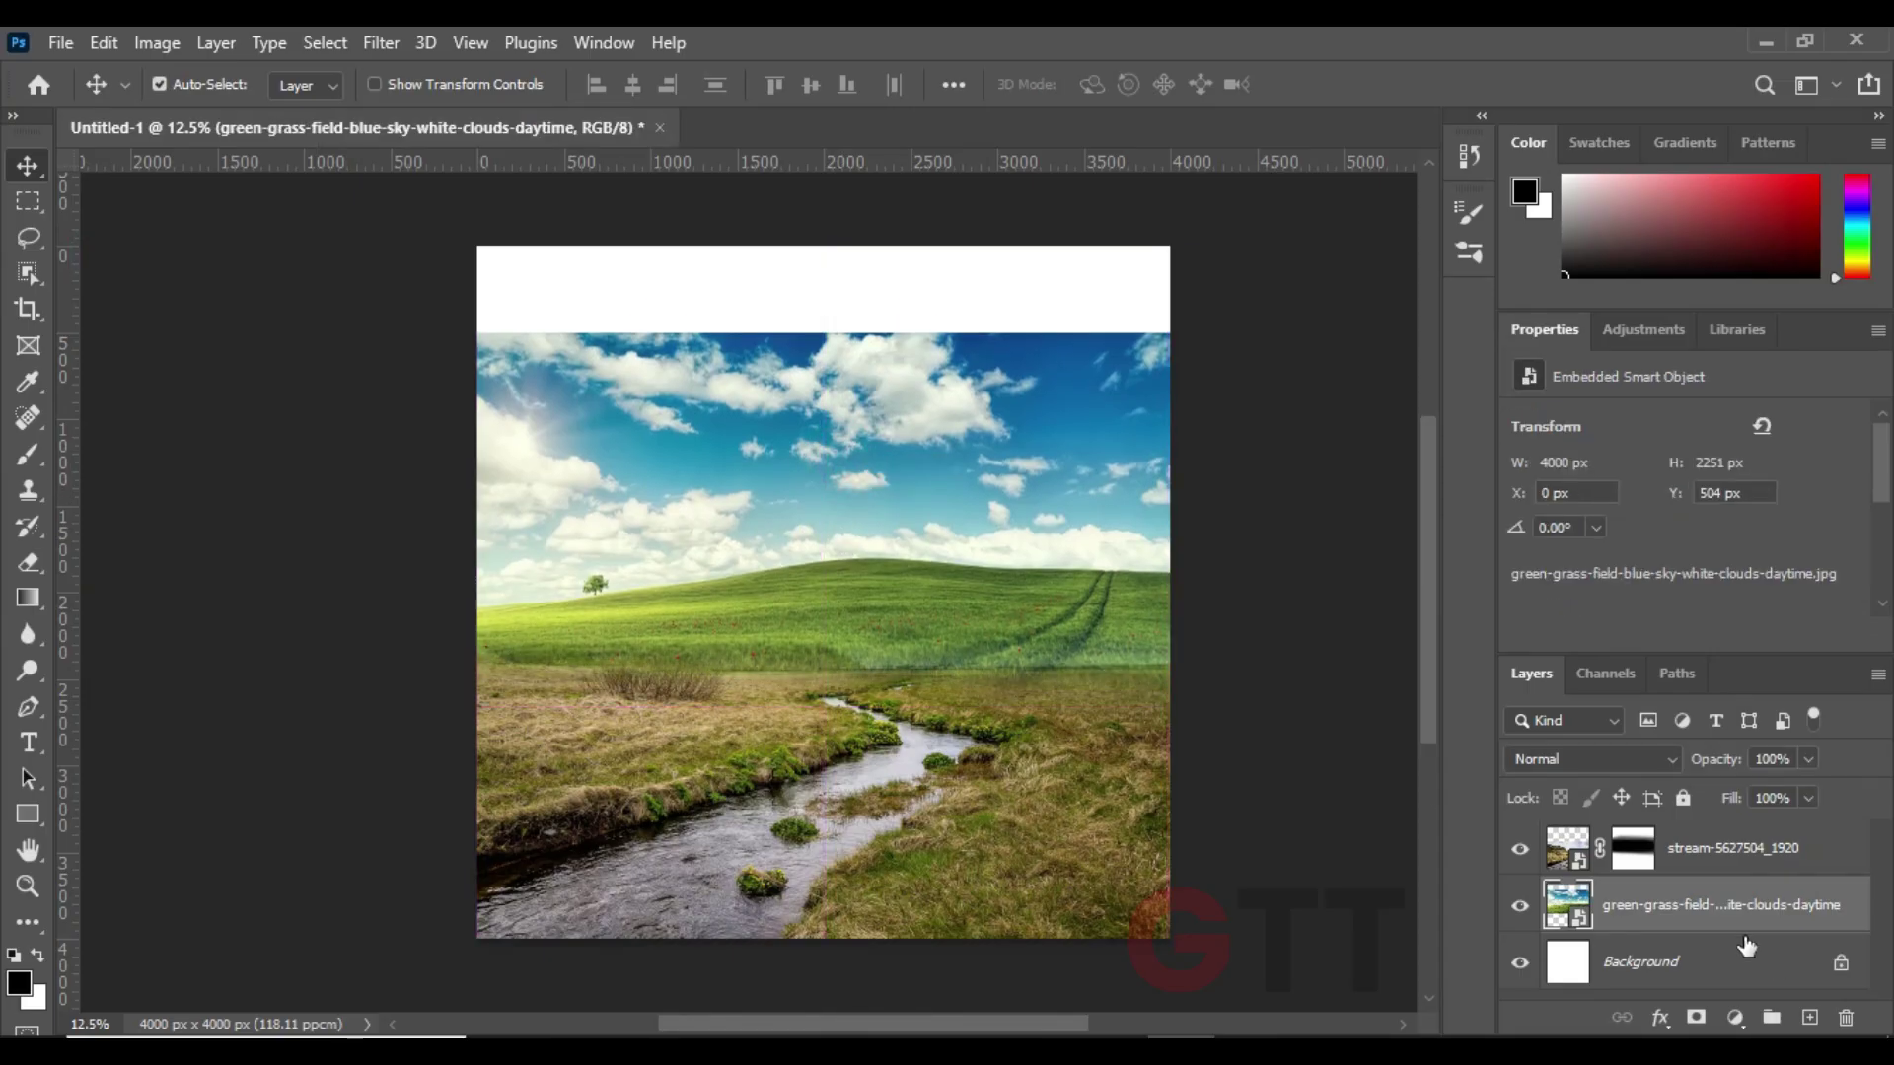
pyautogui.hotkey('ctrl', 't')
pyautogui.moveTo(1170, 346); pyautogui.dragTo(1311, 241)
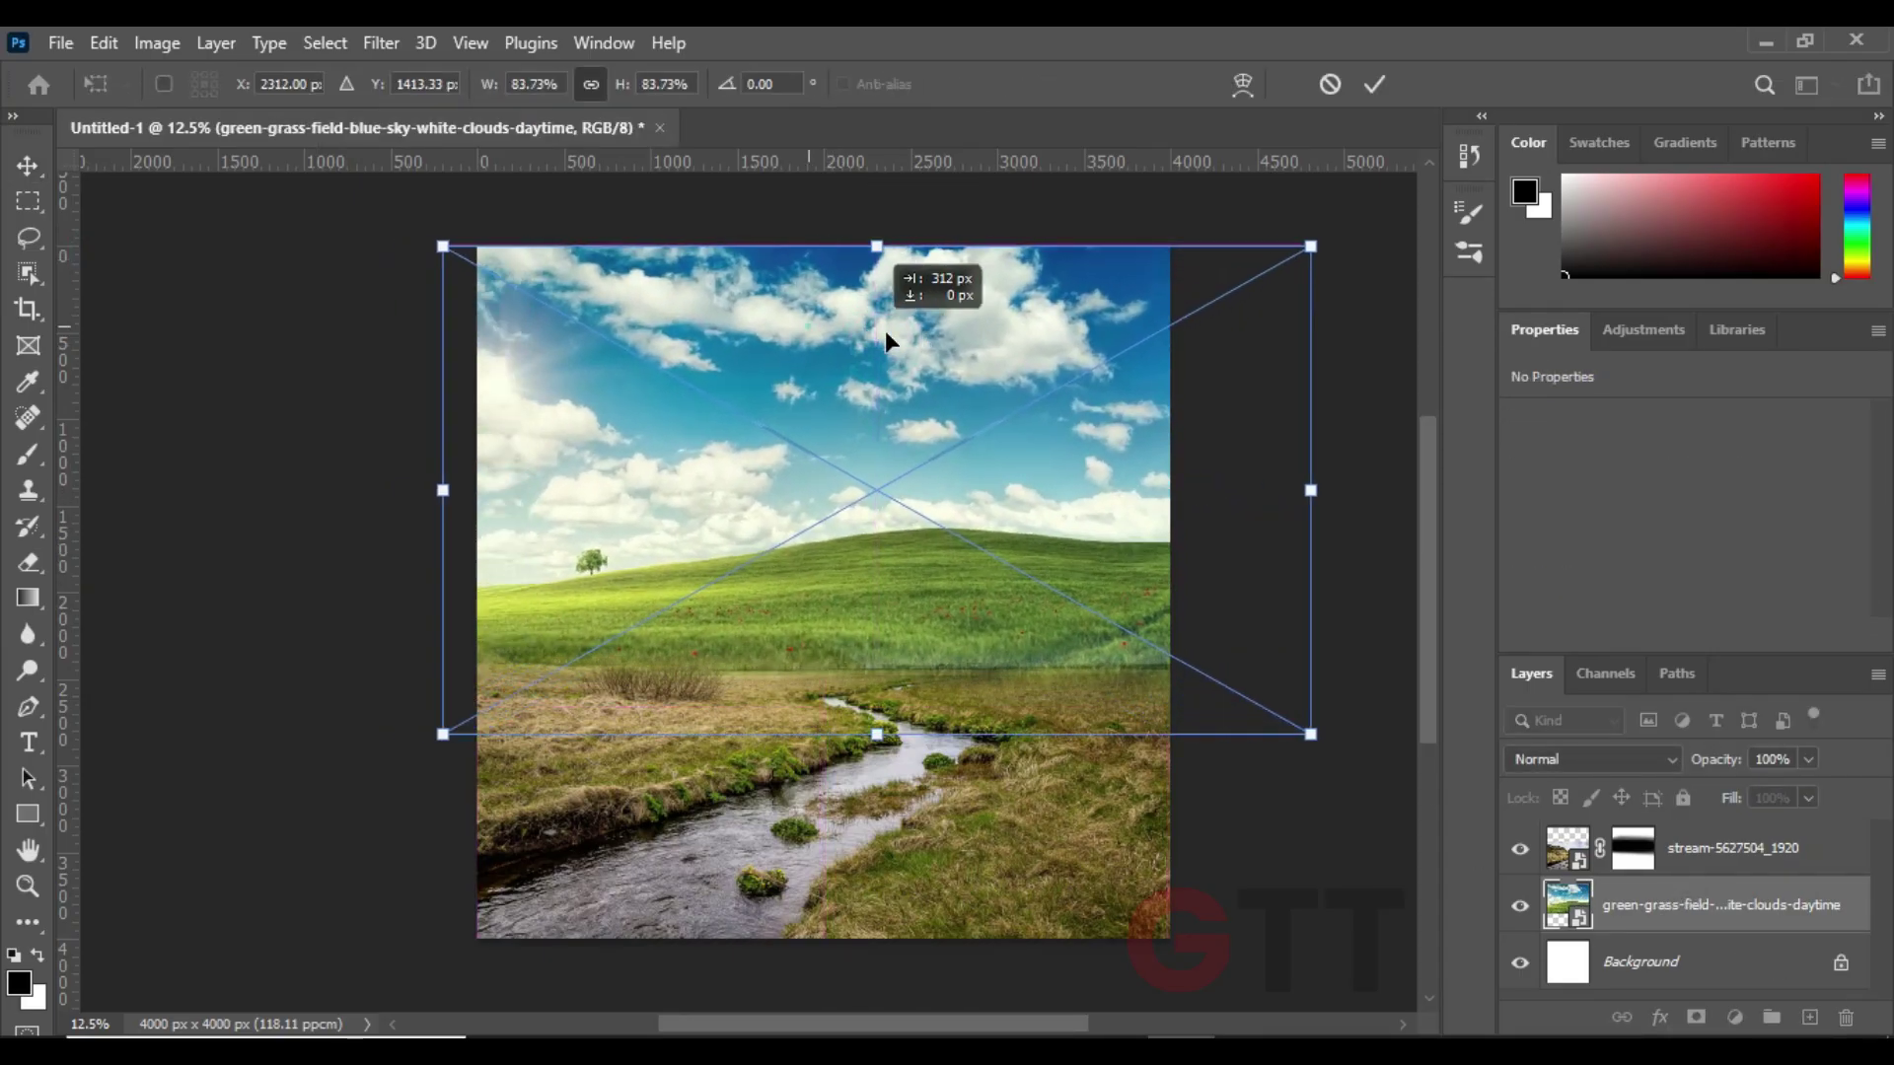
pyautogui.rightClick(813, 398)
pyautogui.click(881, 905)
pyautogui.moveTo(1004, 551); pyautogui.dragTo(916, 547)
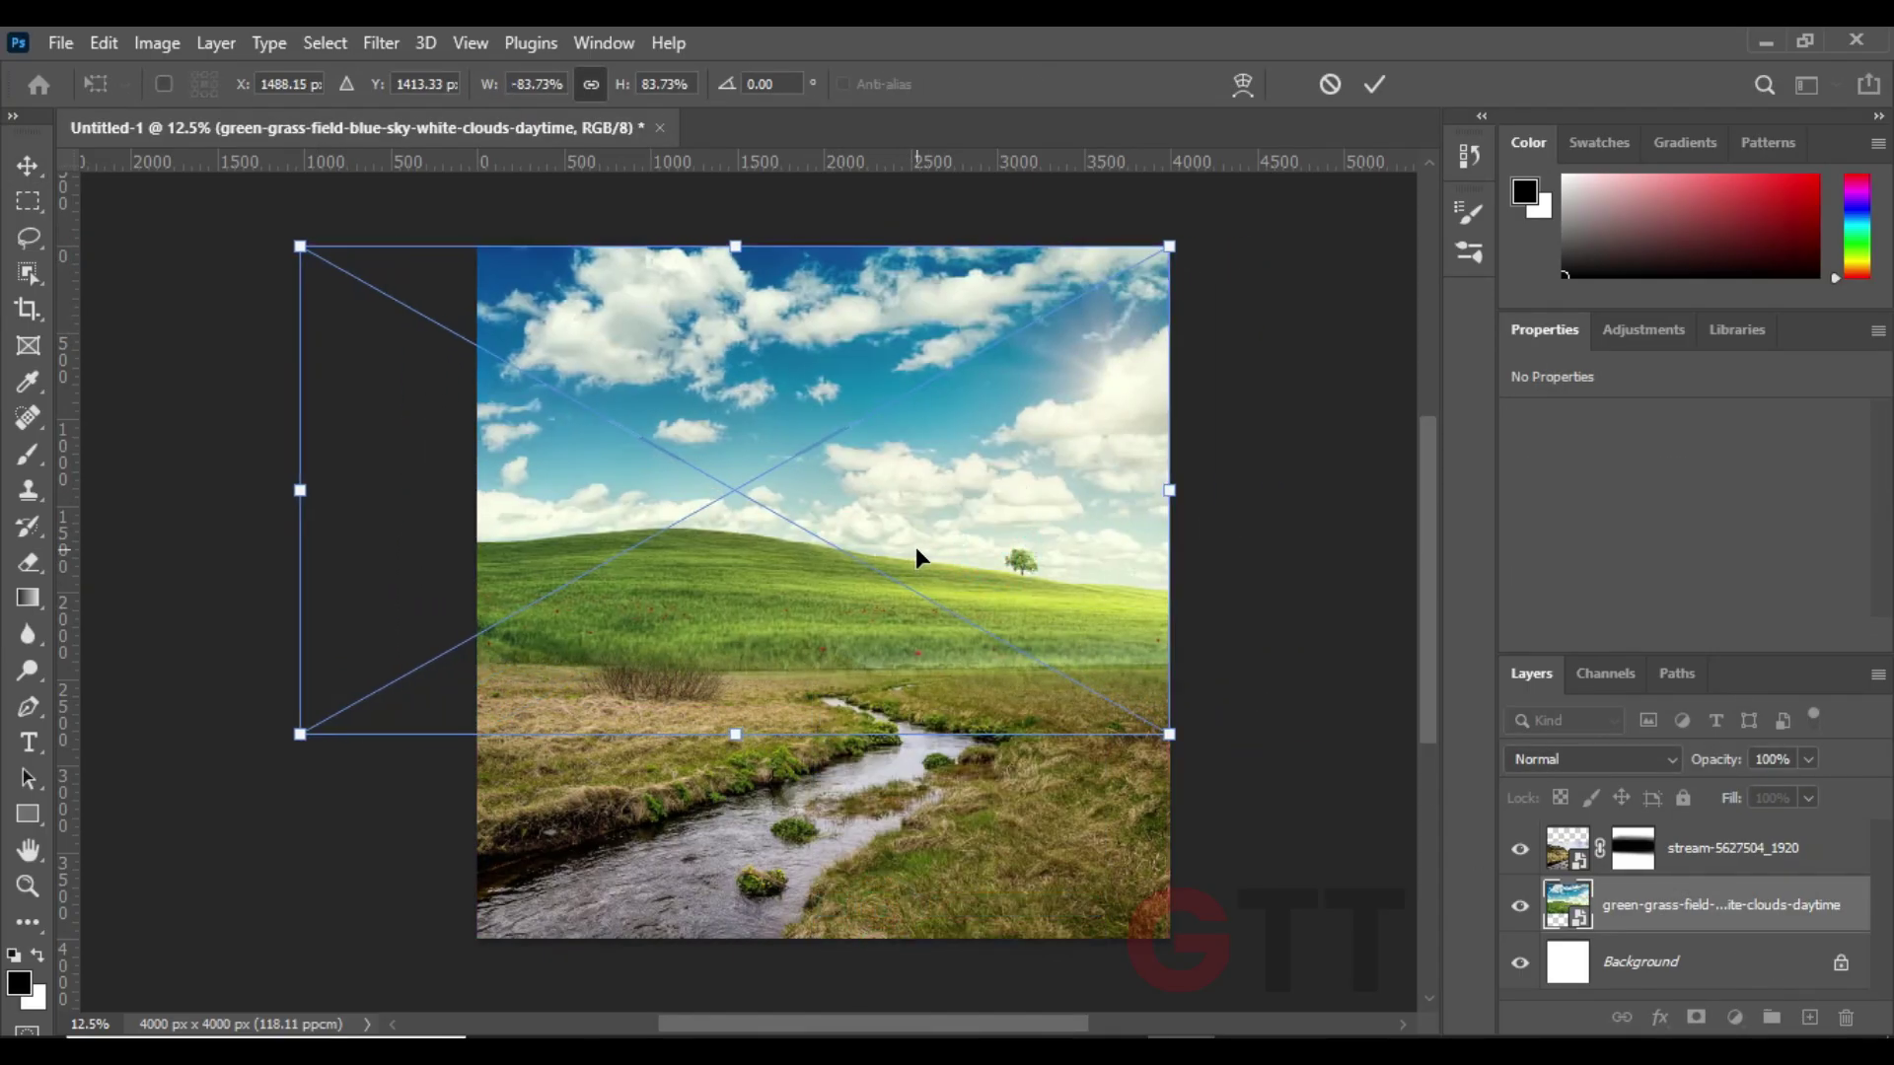
pyautogui.press('Return')
# - Nudge the field lower and scale it to fill the top, then raise the stream layer
pyautogui.moveTo(807, 608); pyautogui.dragTo(809, 556)
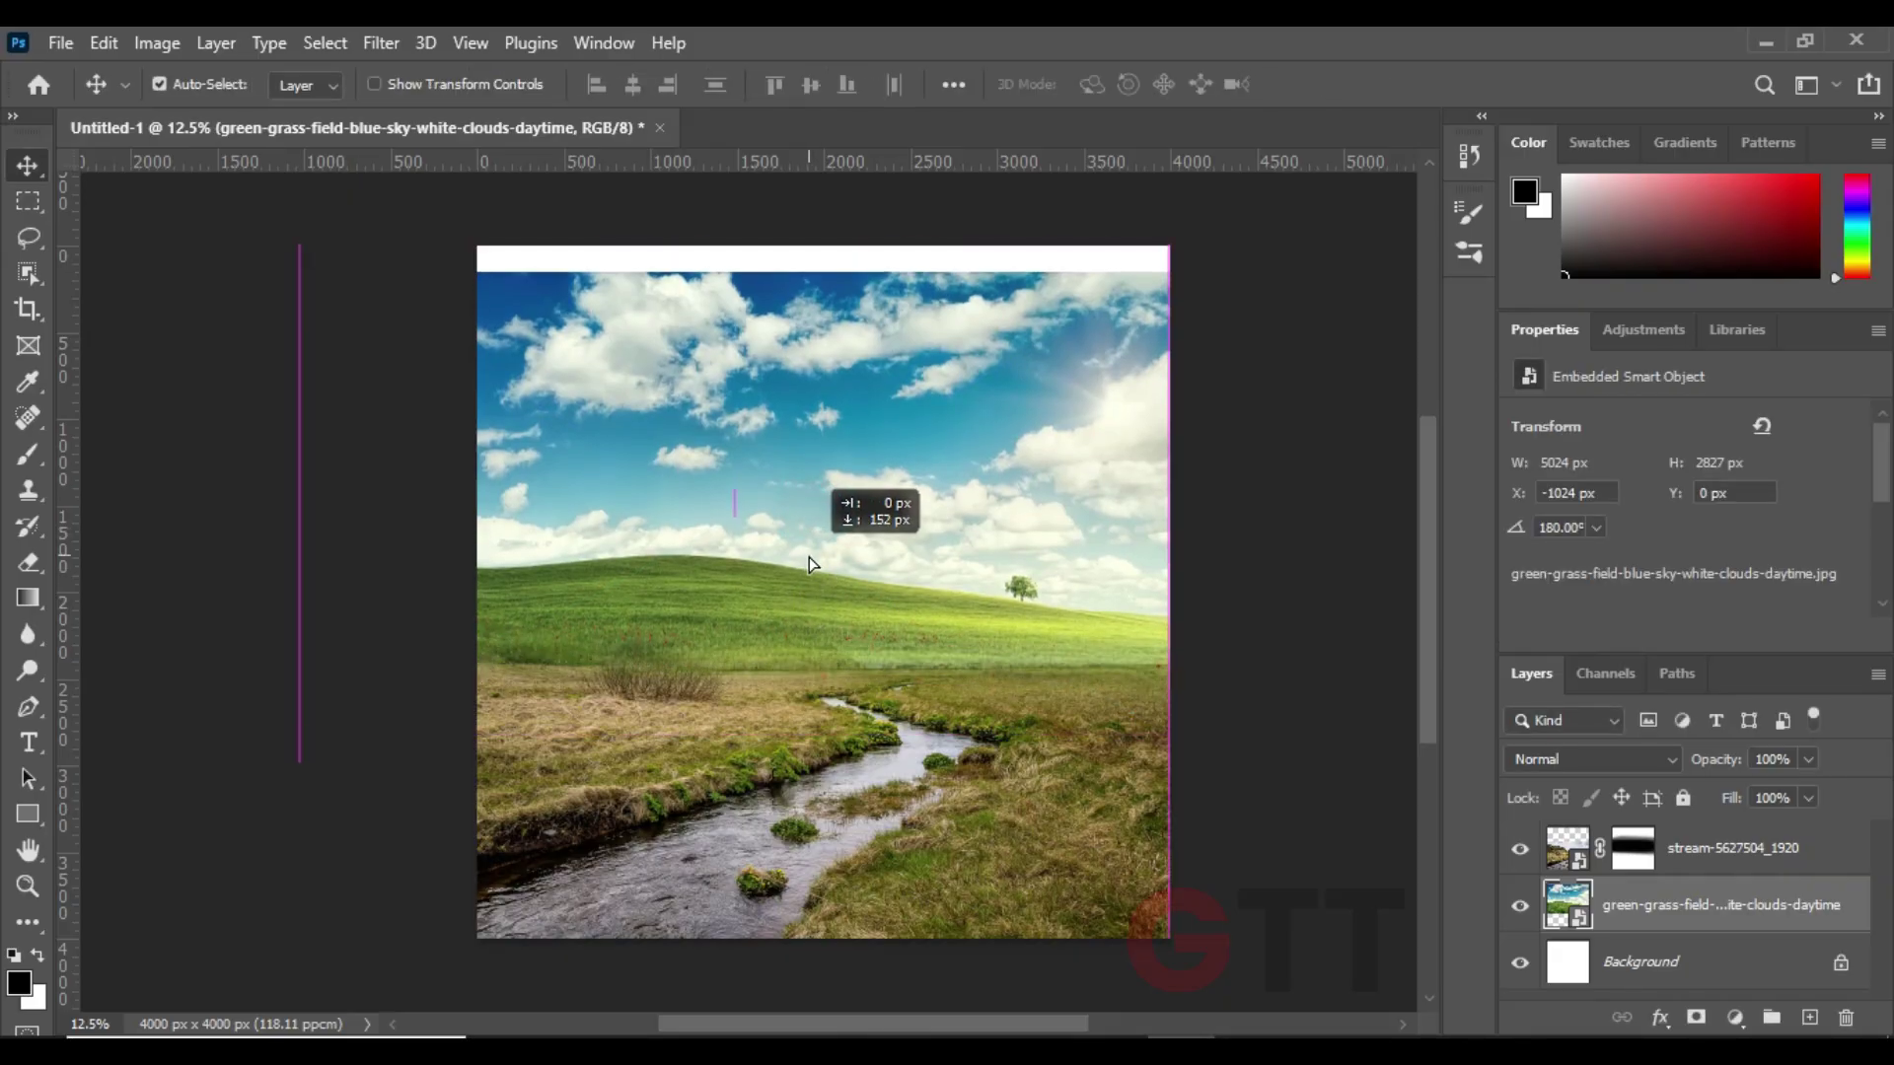
pyautogui.hotkey('ctrl', 't')
pyautogui.moveTo(1171, 257); pyautogui.dragTo(1184, 241)
pyautogui.press('Return')
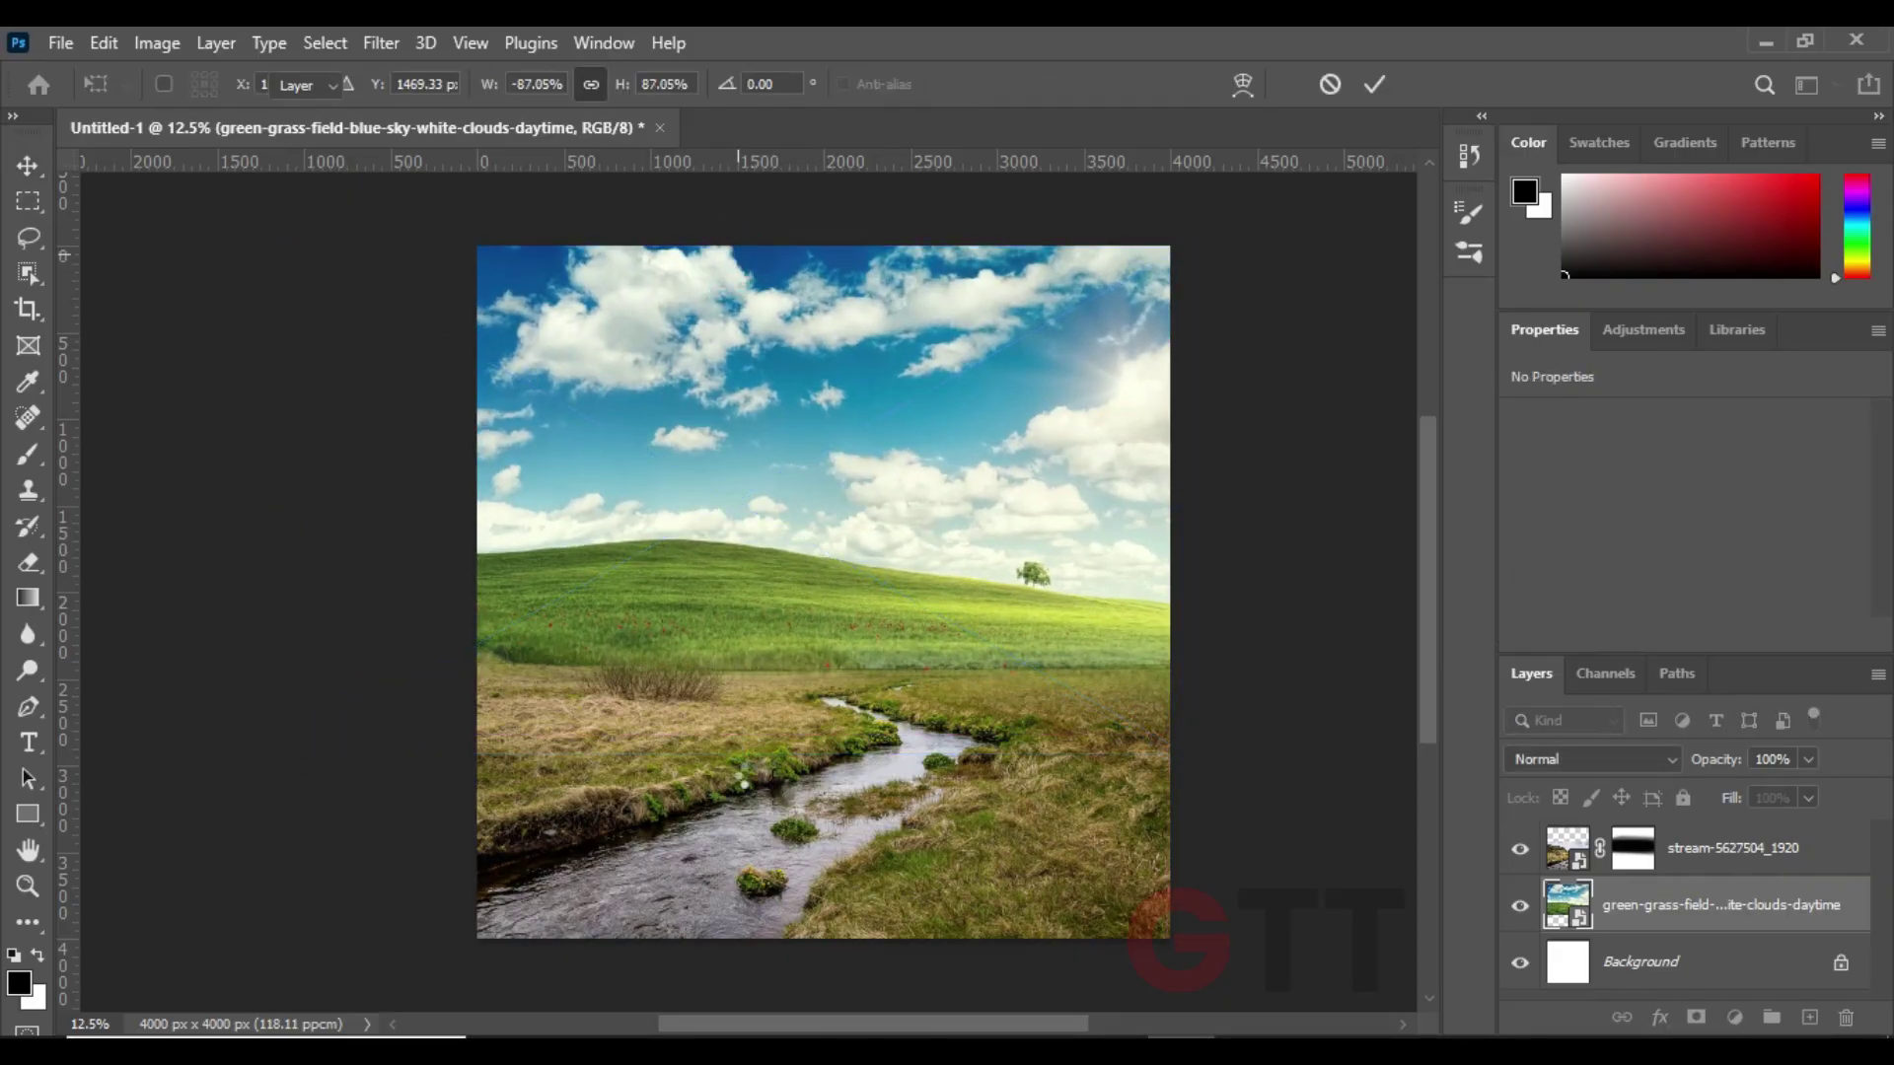
pyautogui.moveTo(744, 765); pyautogui.dragTo(744, 695)
# - Stretch the stream layer downward, undoing an accidental move of the field layer
pyautogui.hotkey('ctrl', 't')
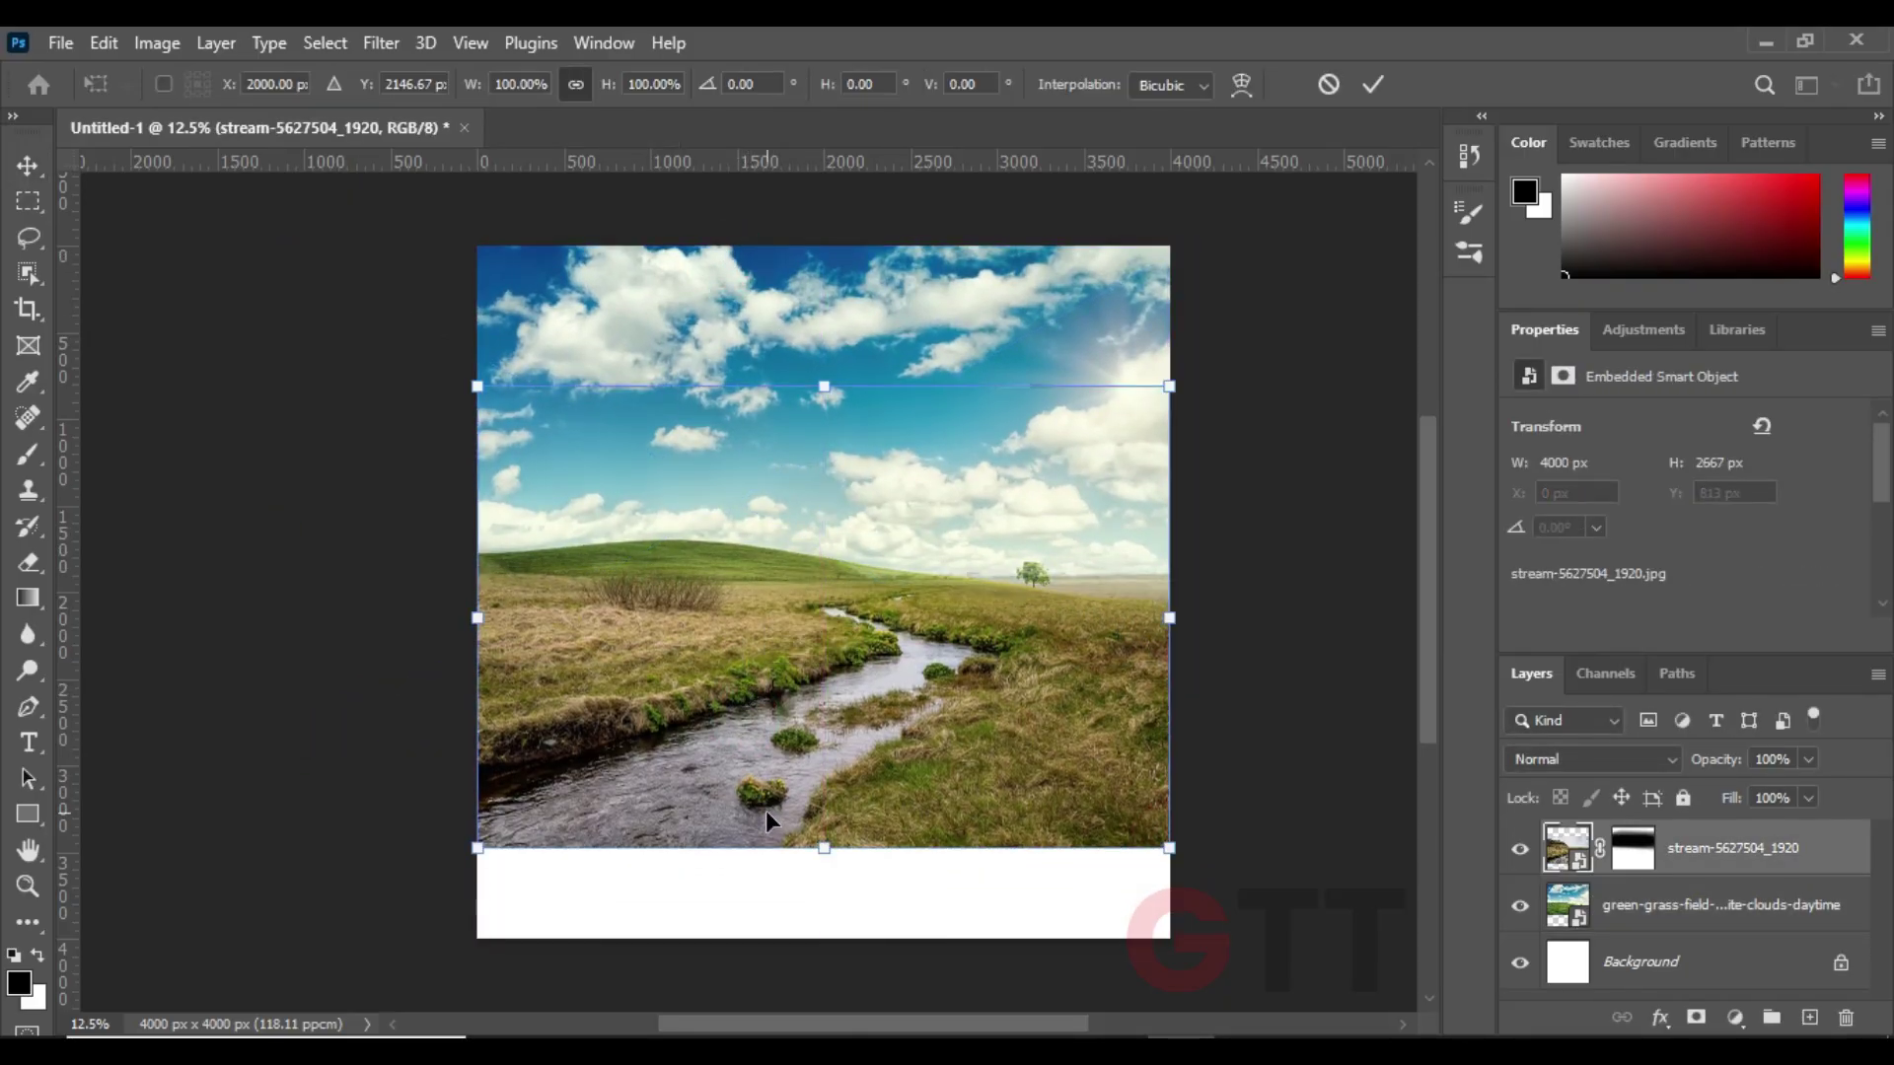
pyautogui.moveTo(824, 845); pyautogui.dragTo(827, 939)
pyautogui.press('Return')
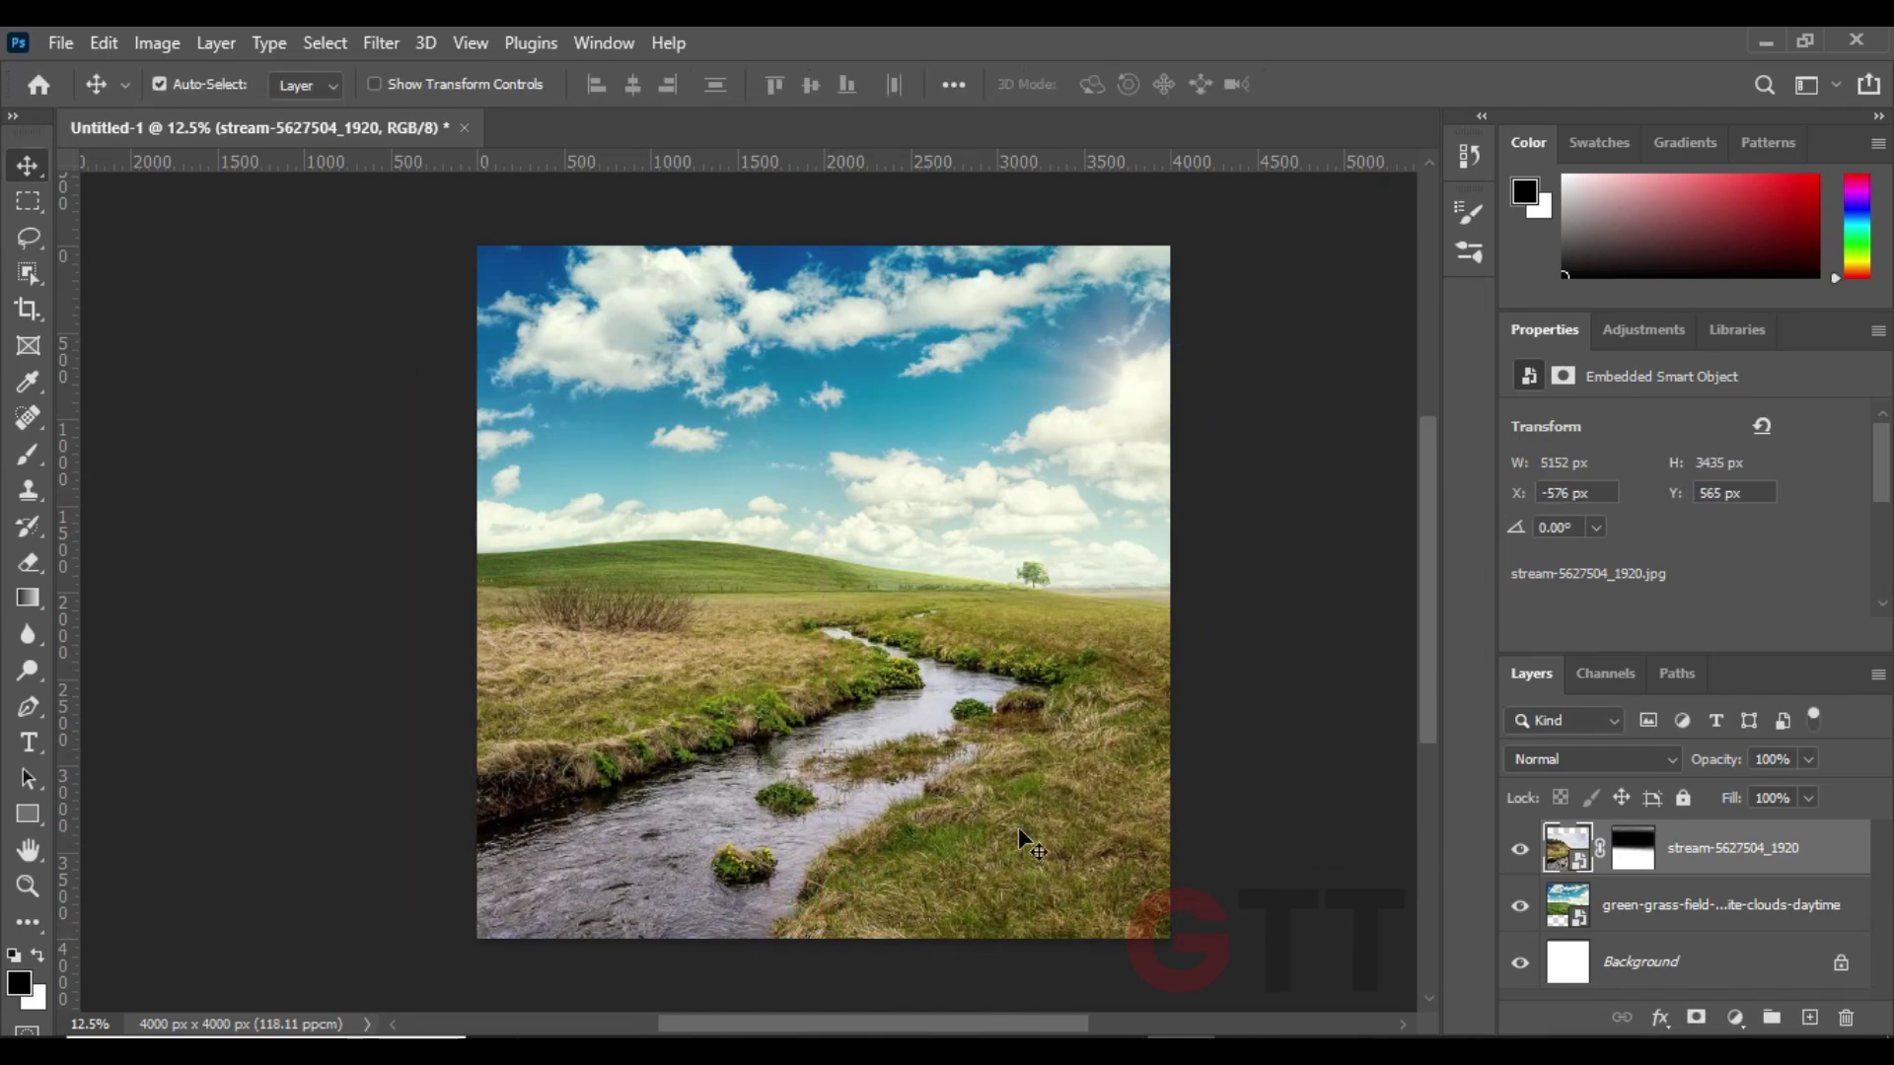
pyautogui.moveTo(952, 446); pyautogui.dragTo(950, 476)
pyautogui.hotkey('ctrl', 'z')
# - With a small low-opacity black brush, green up the dry left bushes and soften the horizon
pyautogui.hotkey('alt', ']')
pyautogui.press('b')
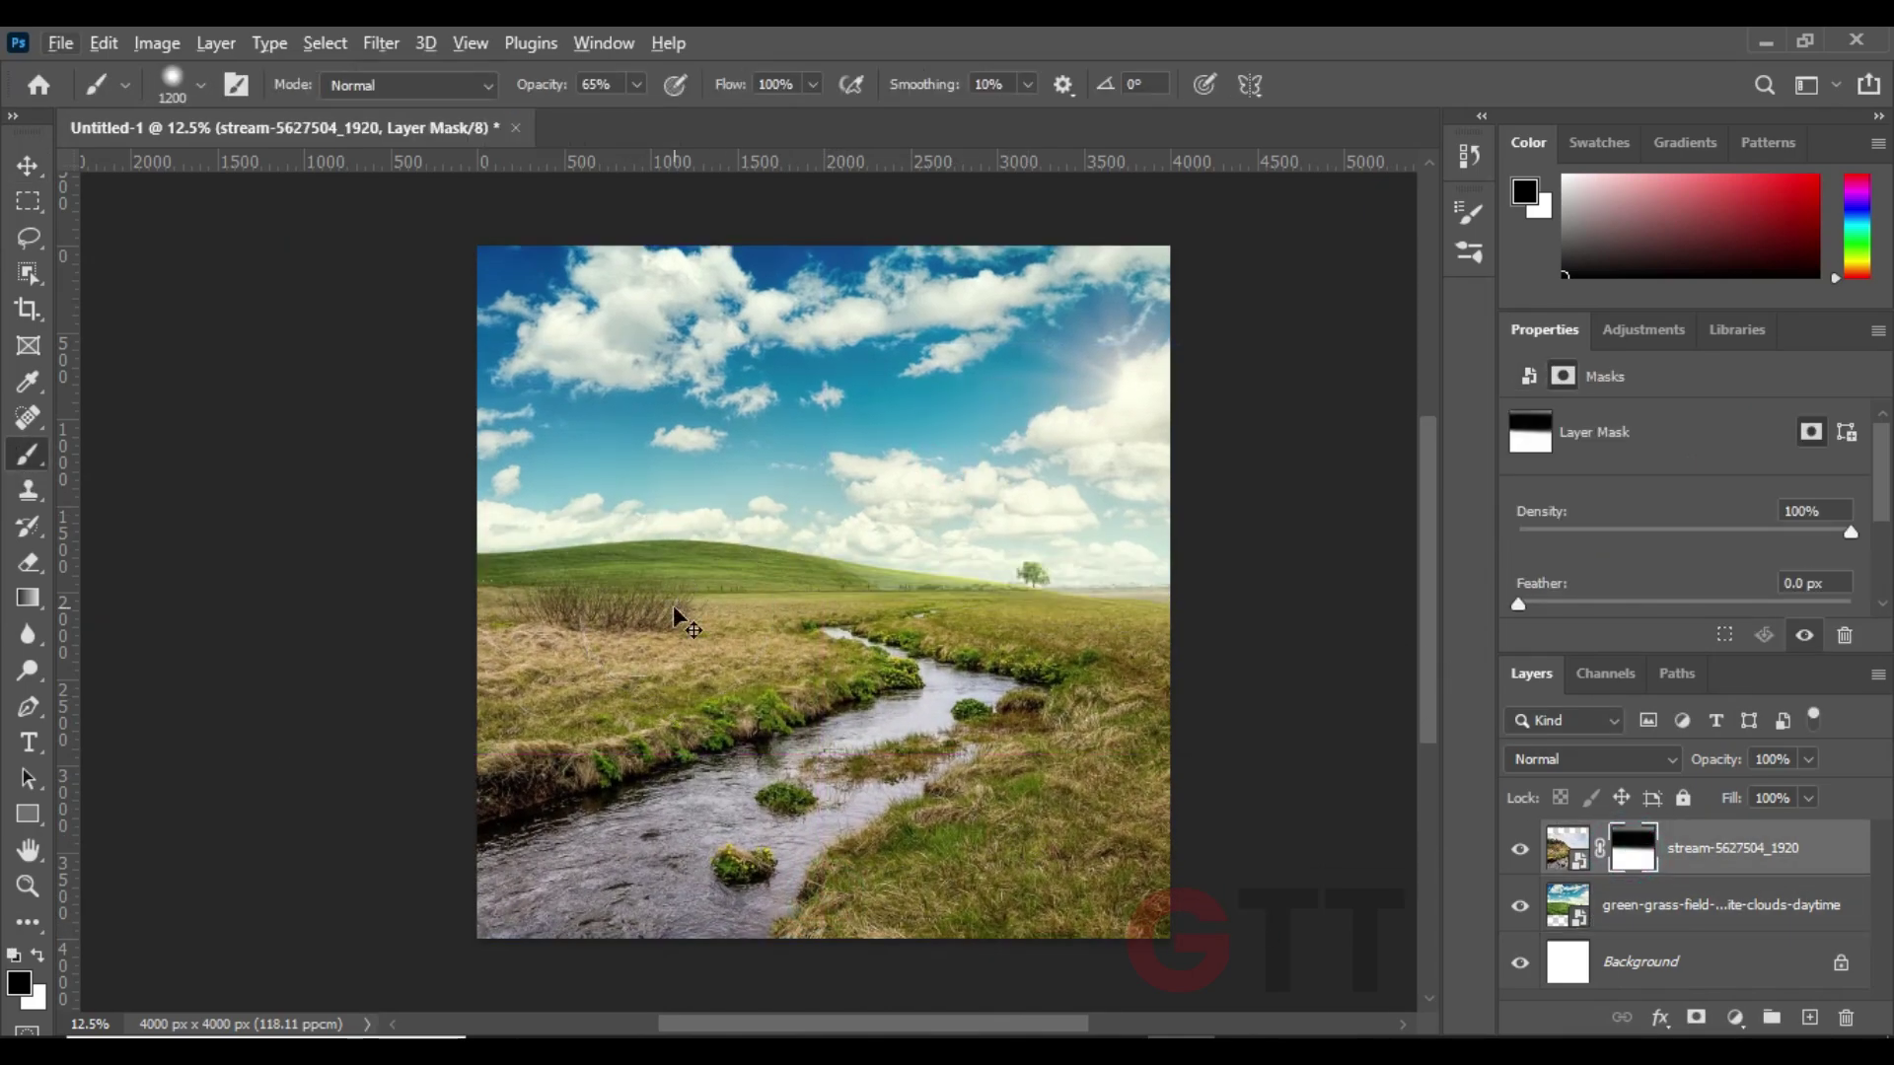
pyautogui.hotkey('ctrl', '+')
pyautogui.hscroll(-1, 674, 617)
pyautogui.press('[')
pyautogui.press('[')
pyautogui.press('[')
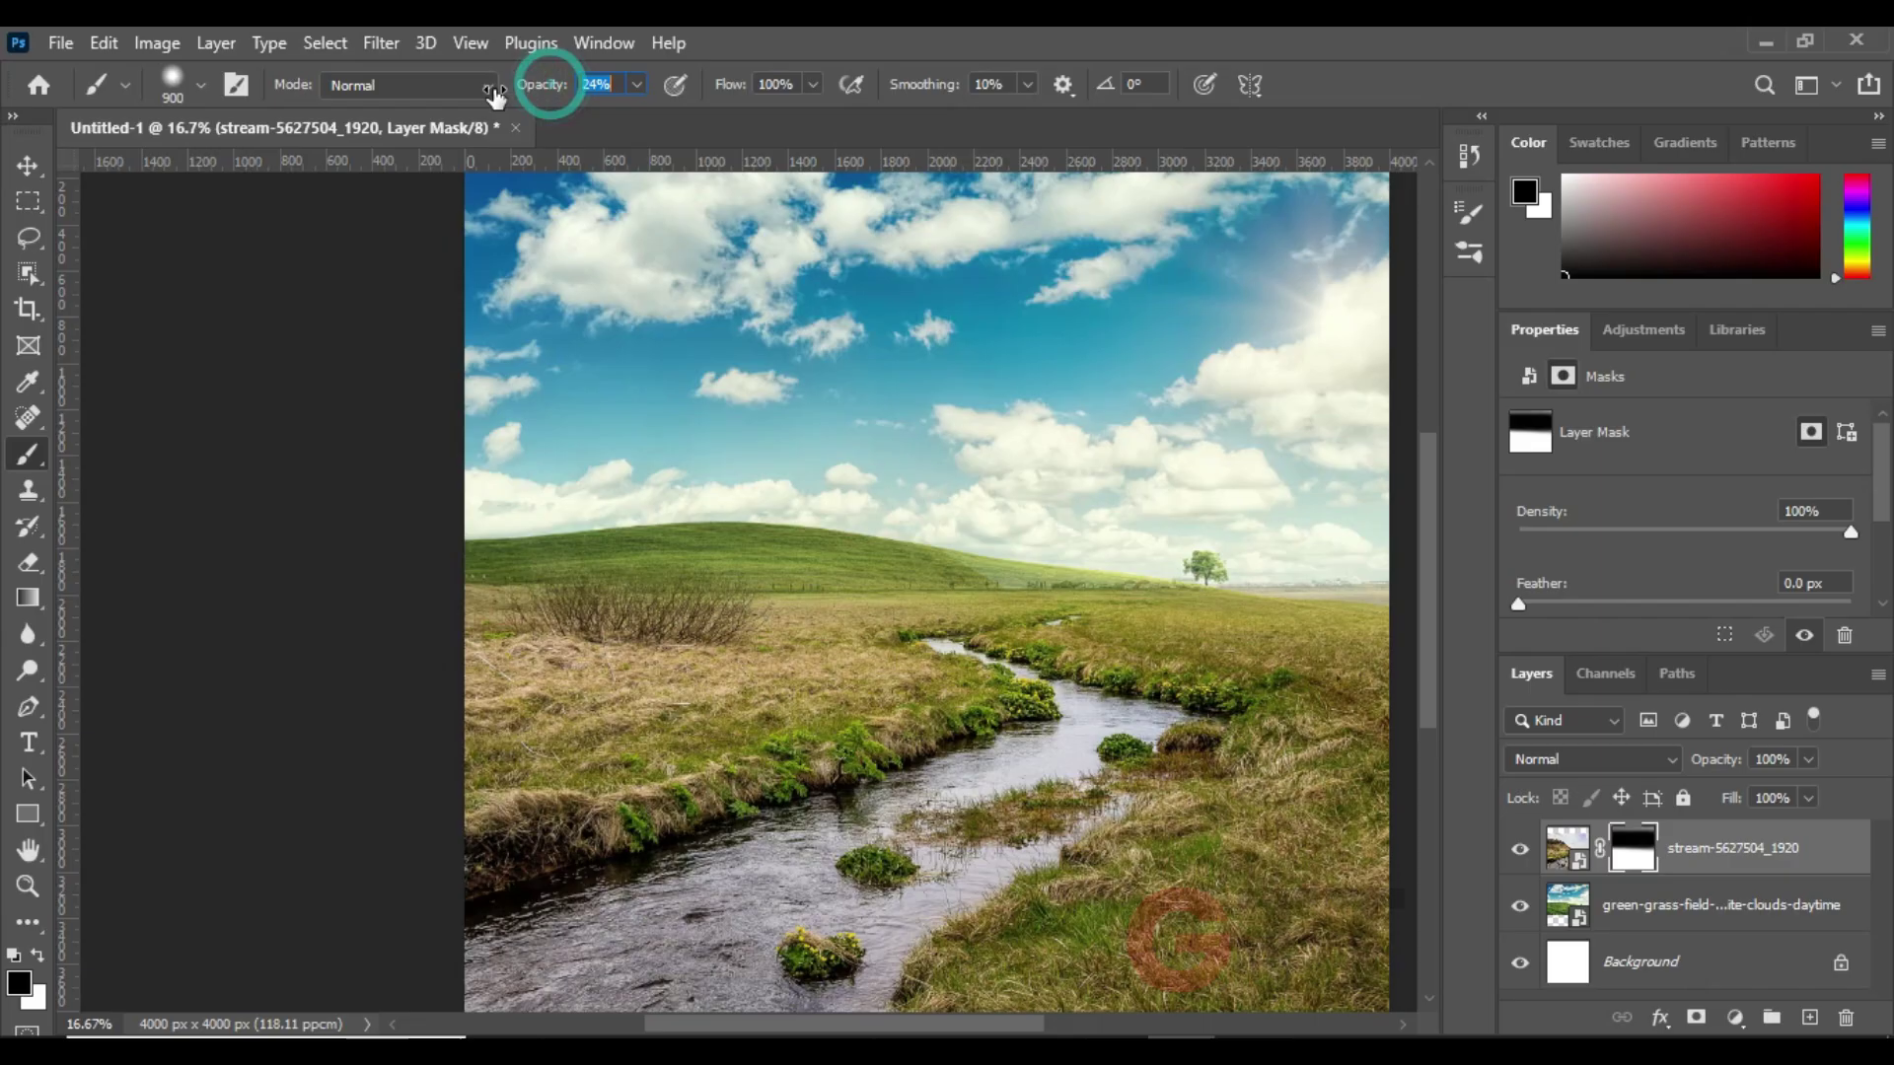
pyautogui.moveTo(496, 94); pyautogui.dragTo(490, 94)
pyautogui.moveTo(473, 592); pyautogui.dragTo(805, 572)
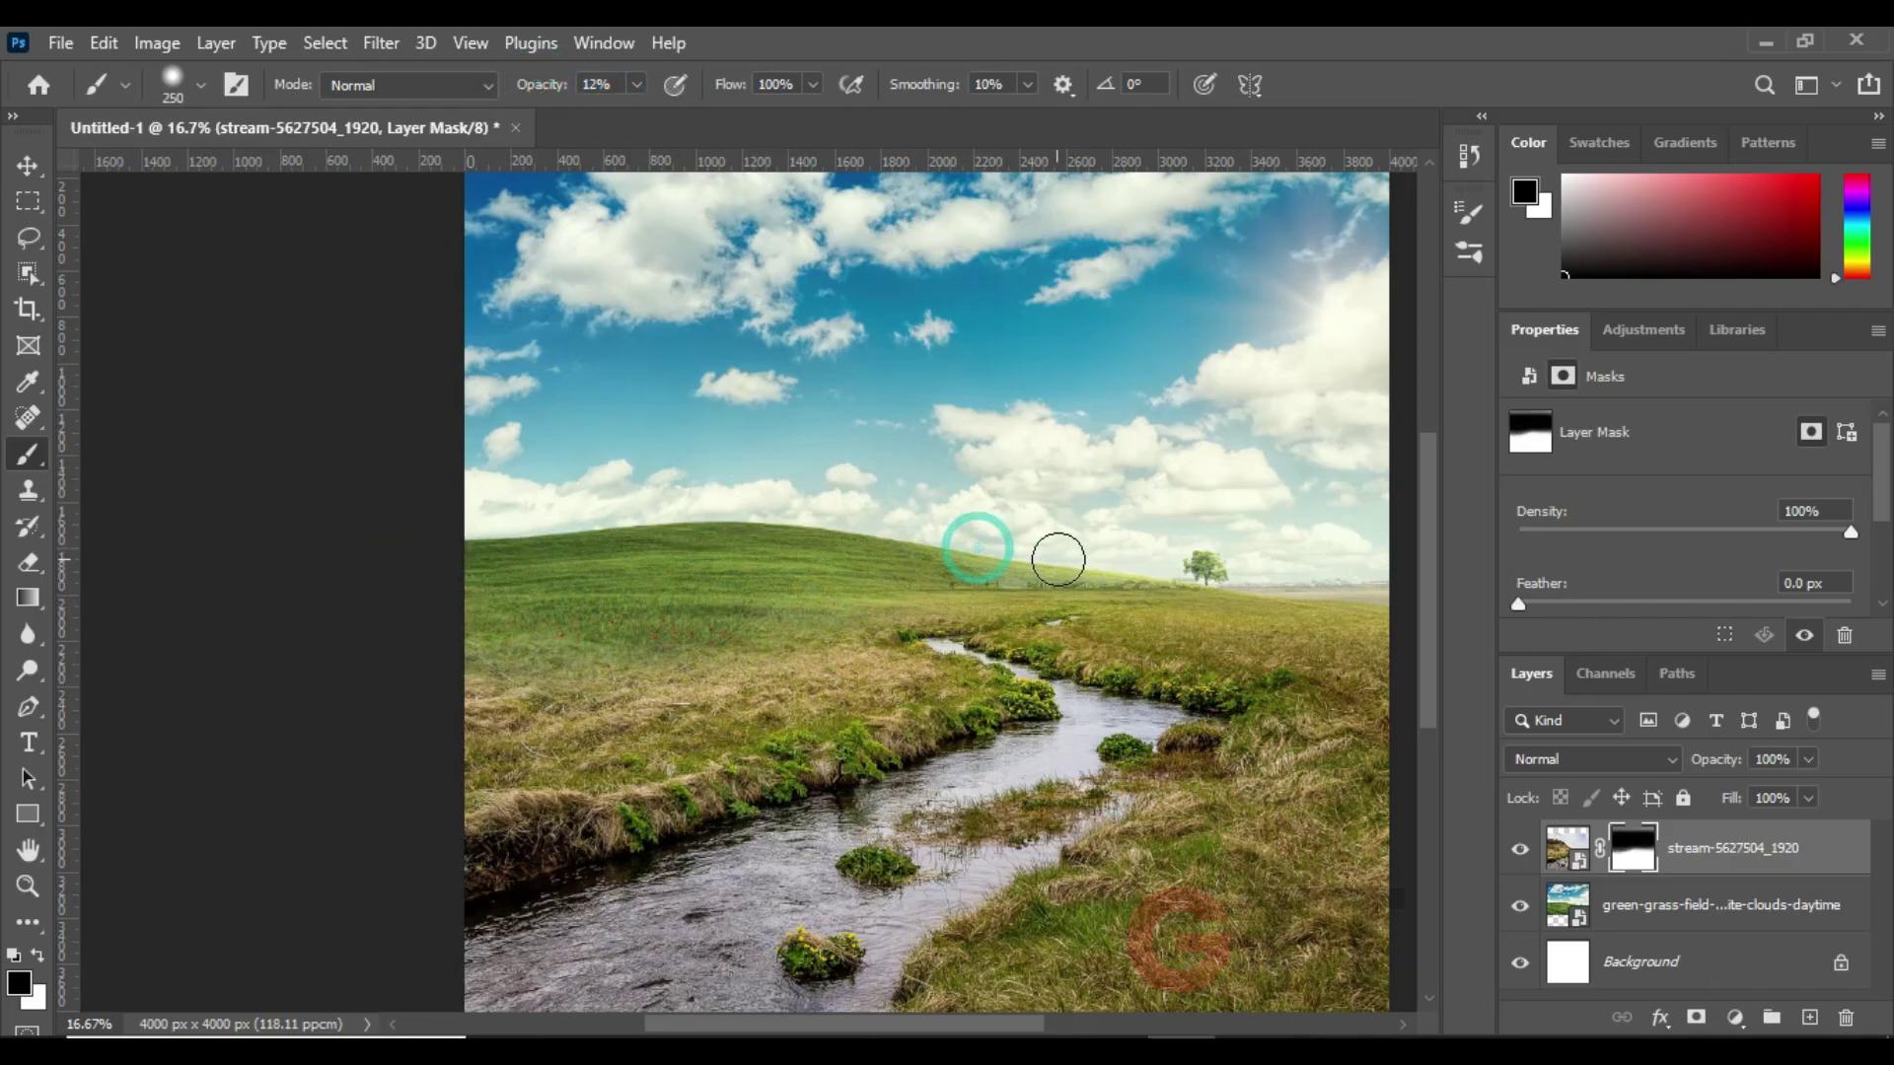
pyautogui.hscroll(3, 1059, 560)
pyautogui.moveTo(977, 601); pyautogui.dragTo(1135, 601)
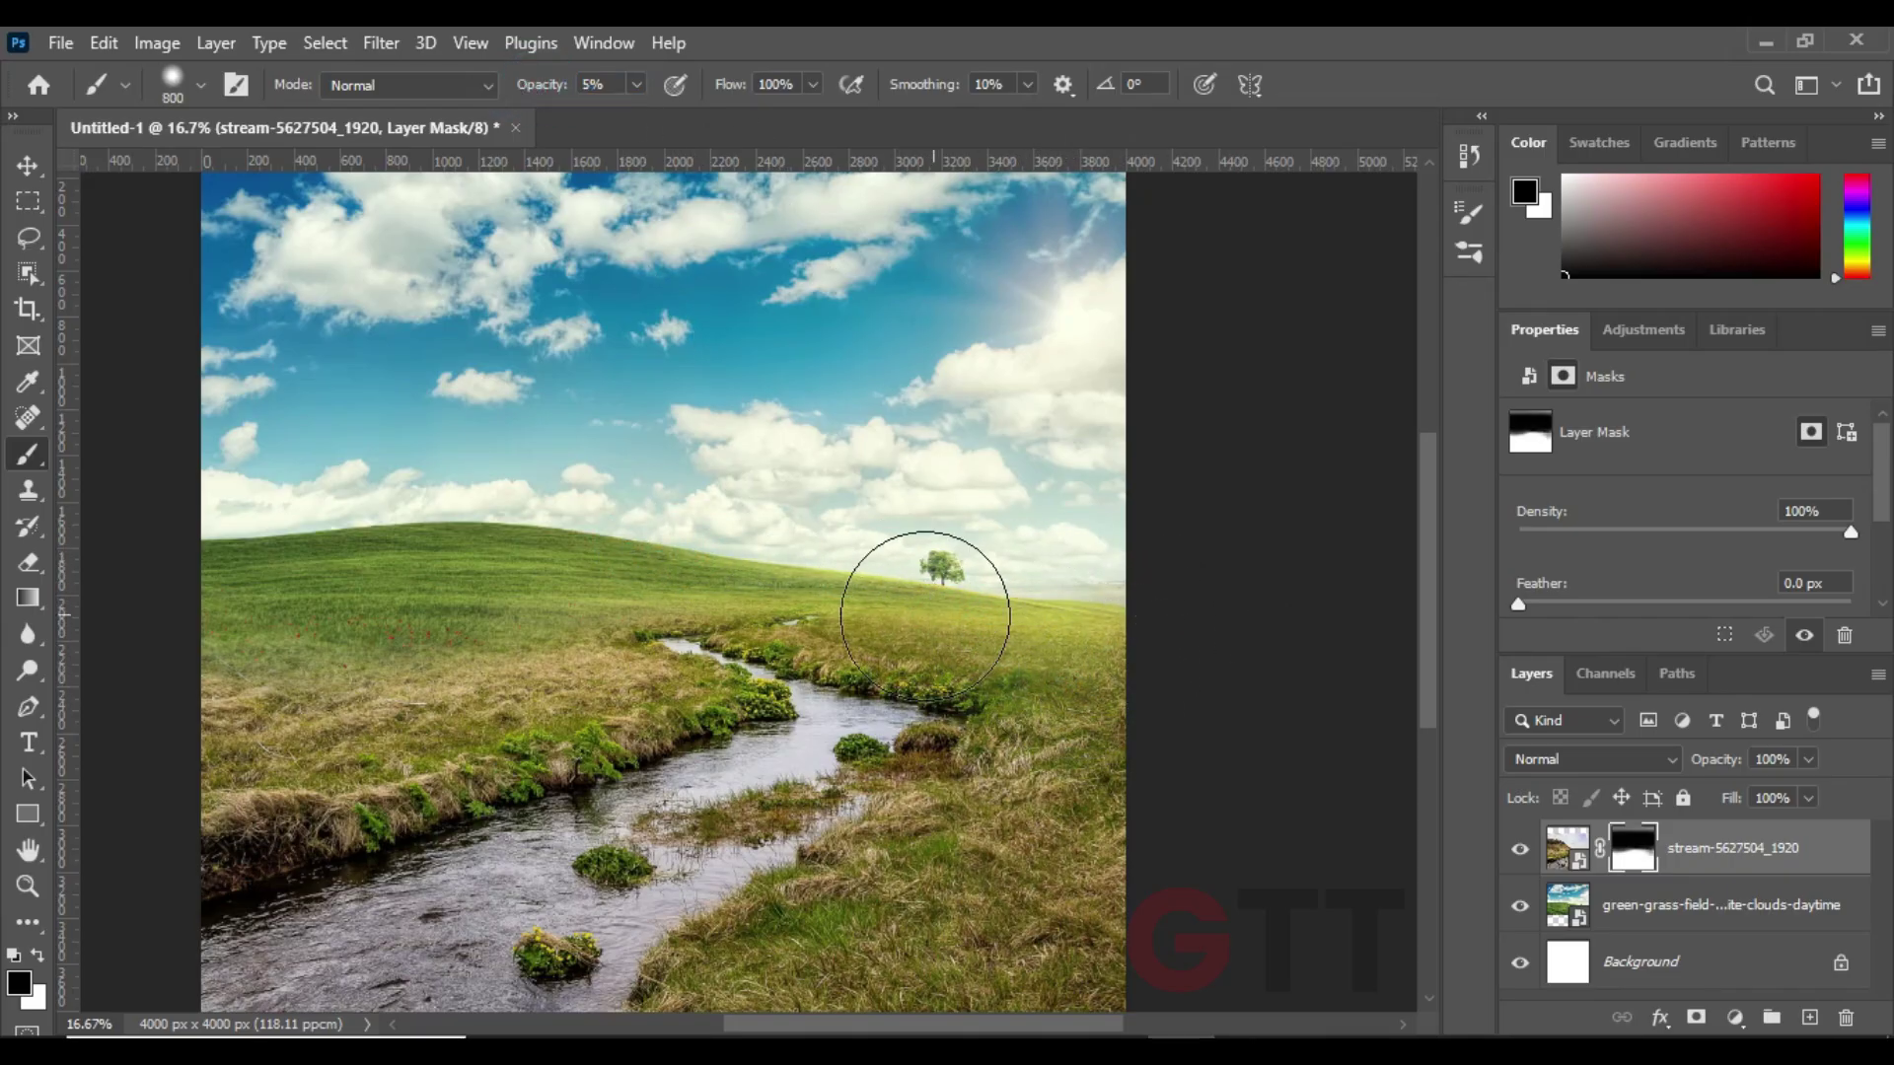
# - Paint the stream mask black to green up the dry grass along the left bank
pyautogui.press('x')
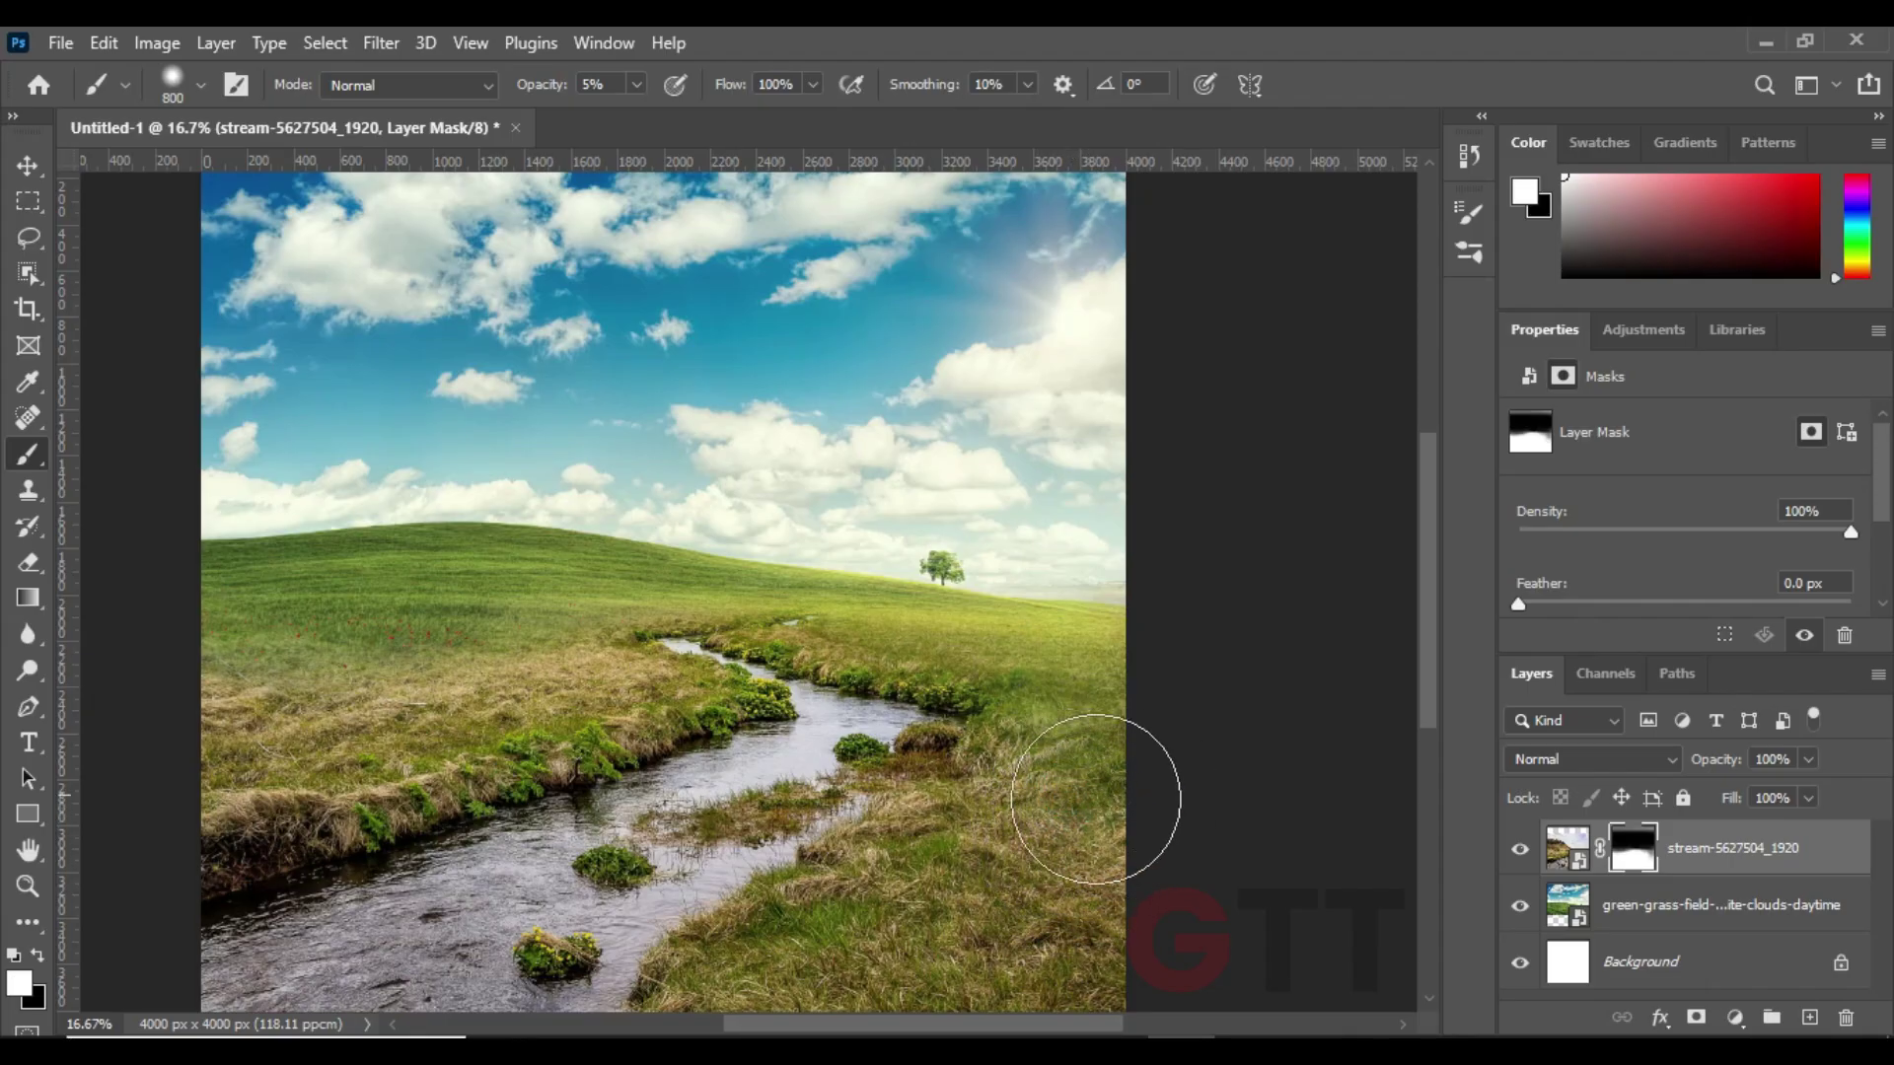
pyautogui.hscroll(-4, 730, 729)
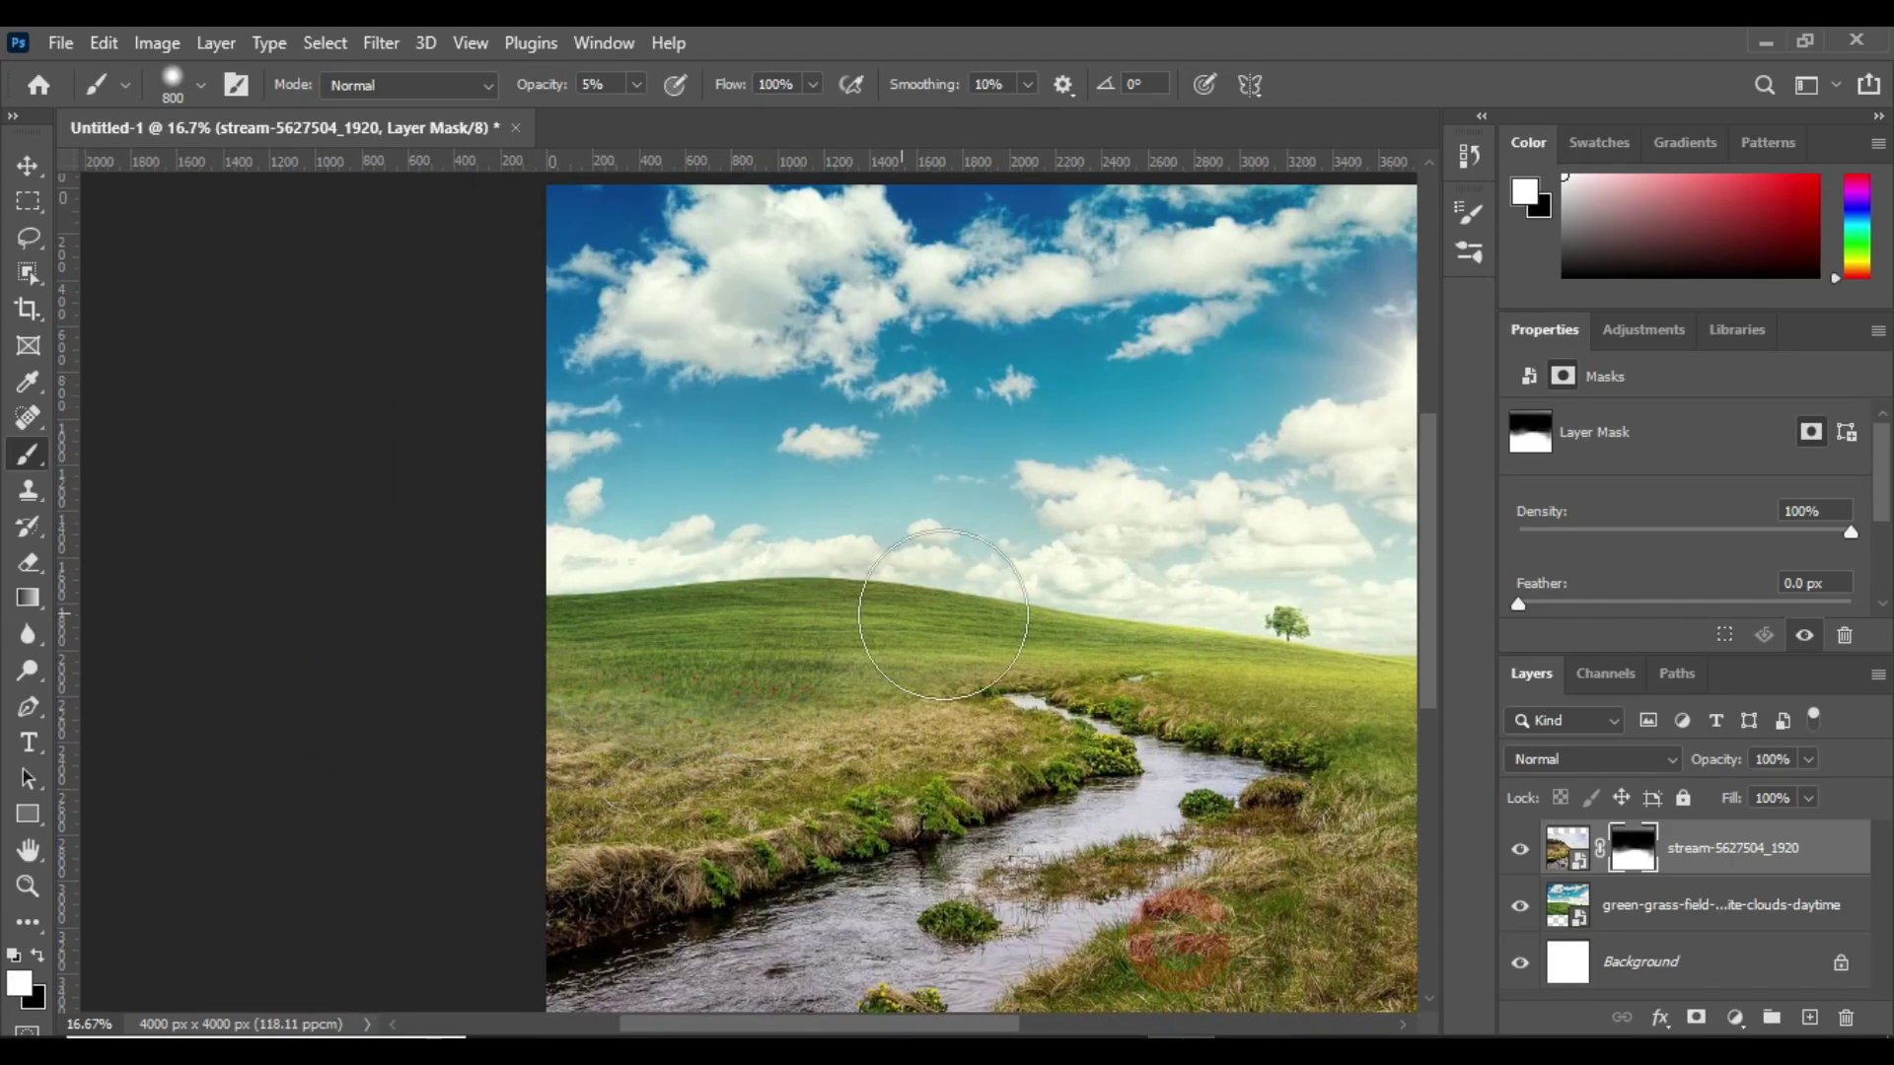
pyautogui.press('x')
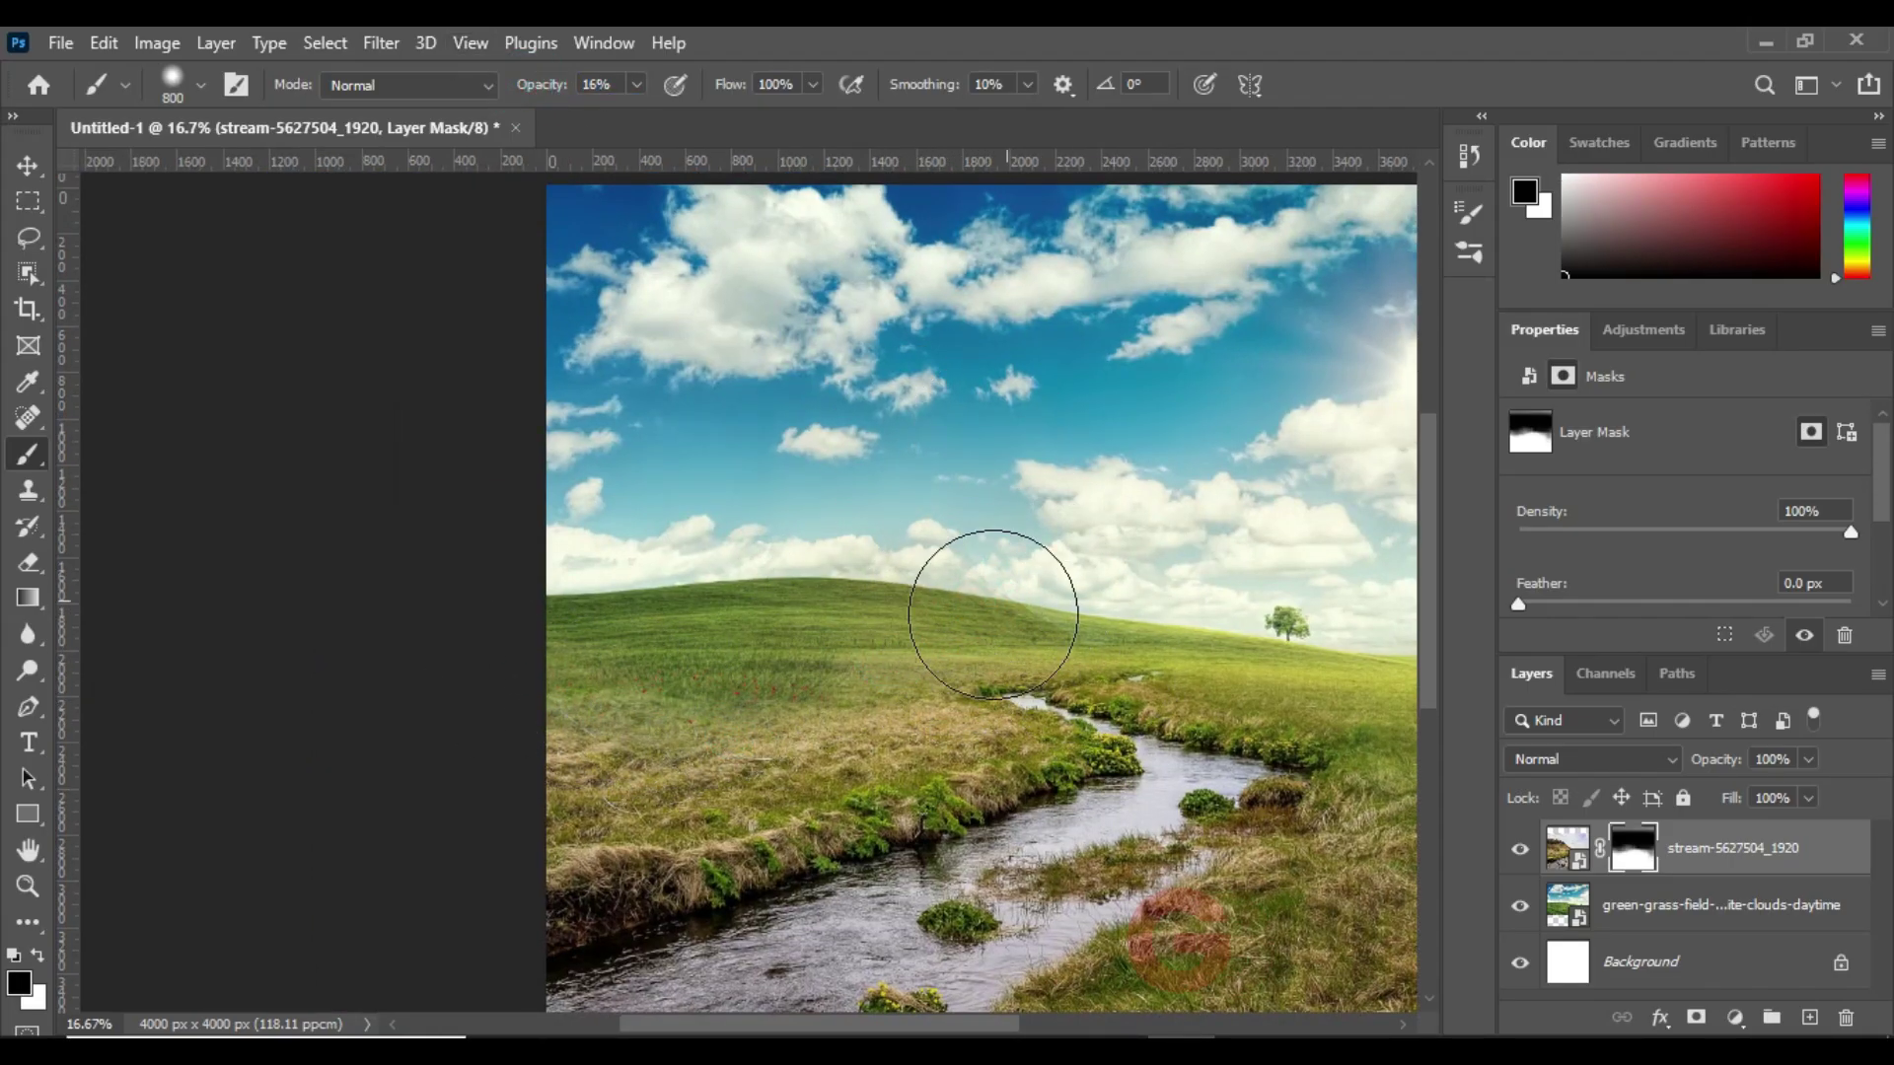
pyautogui.moveTo(543, 698); pyautogui.dragTo(914, 682)
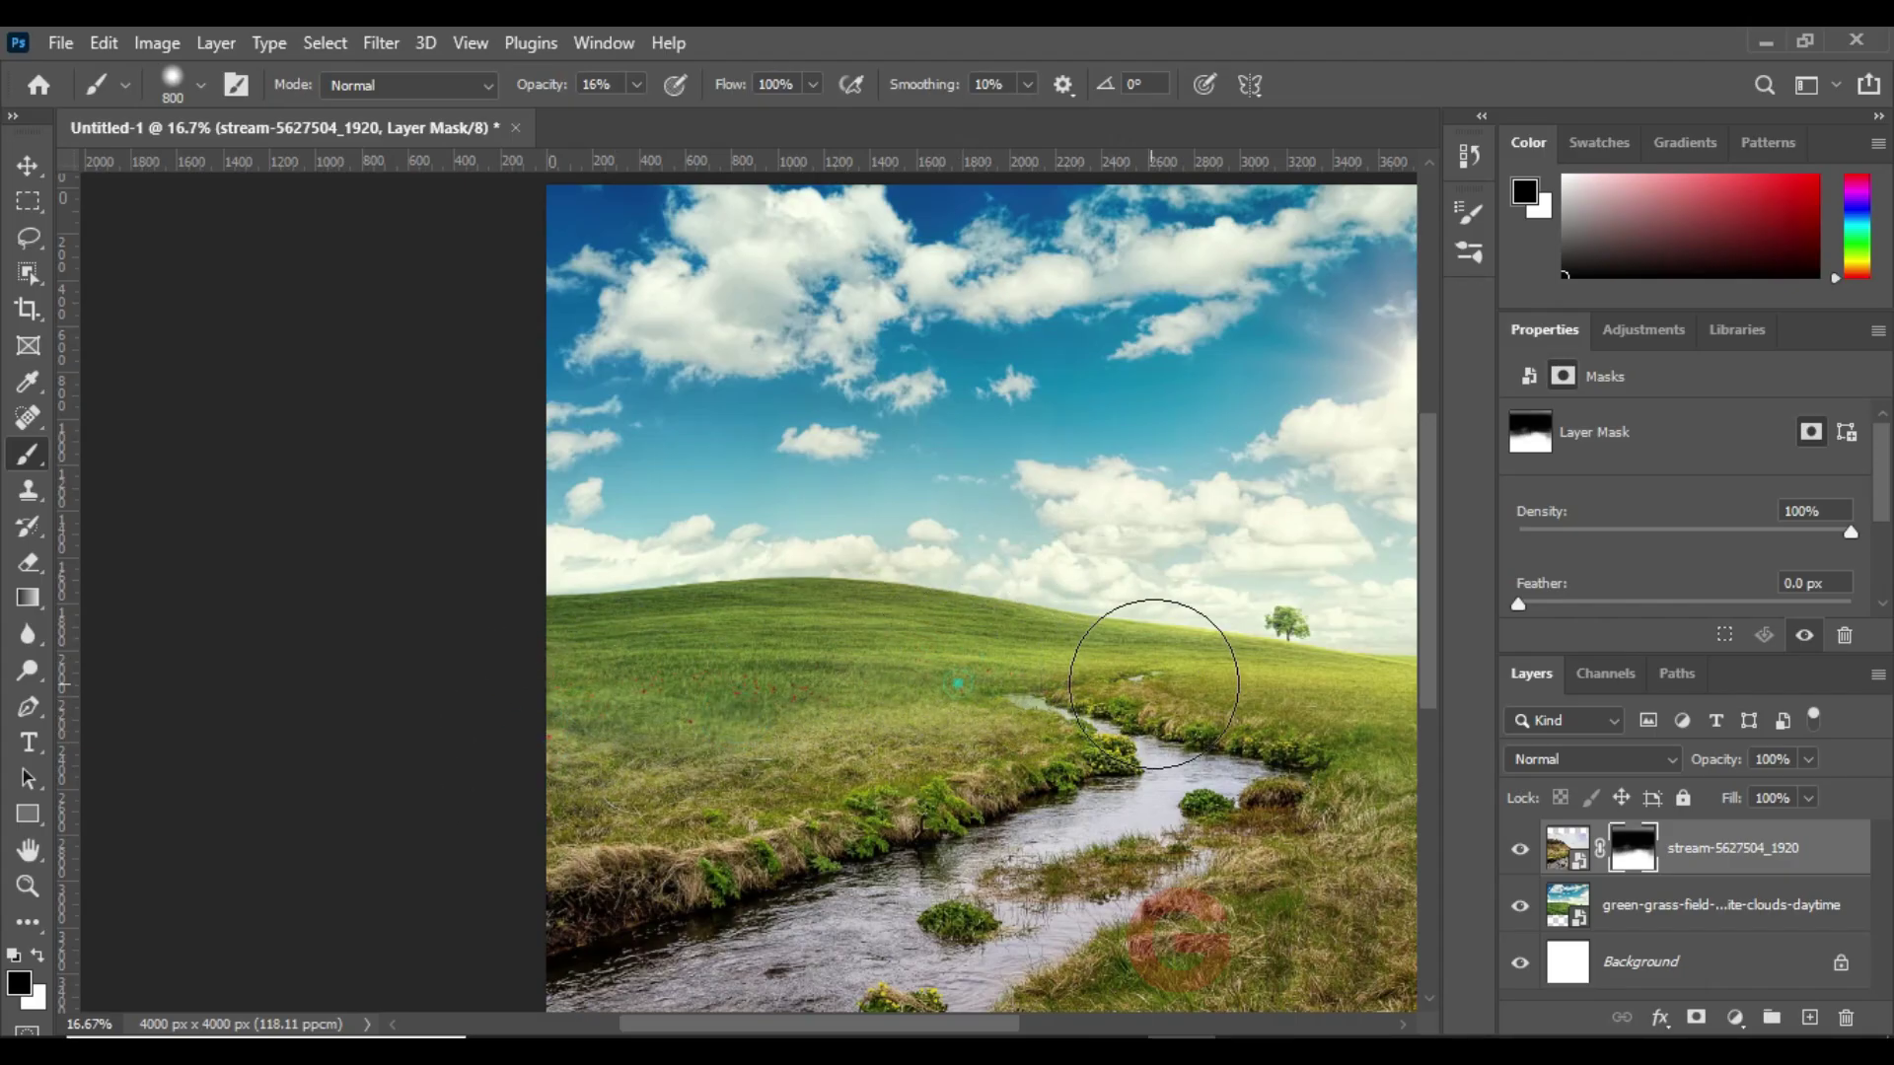
pyautogui.hscroll(3, 1154, 684)
pyautogui.scroll(-1, 1212, 696)
pyautogui.scroll(-1, 1145, 769)
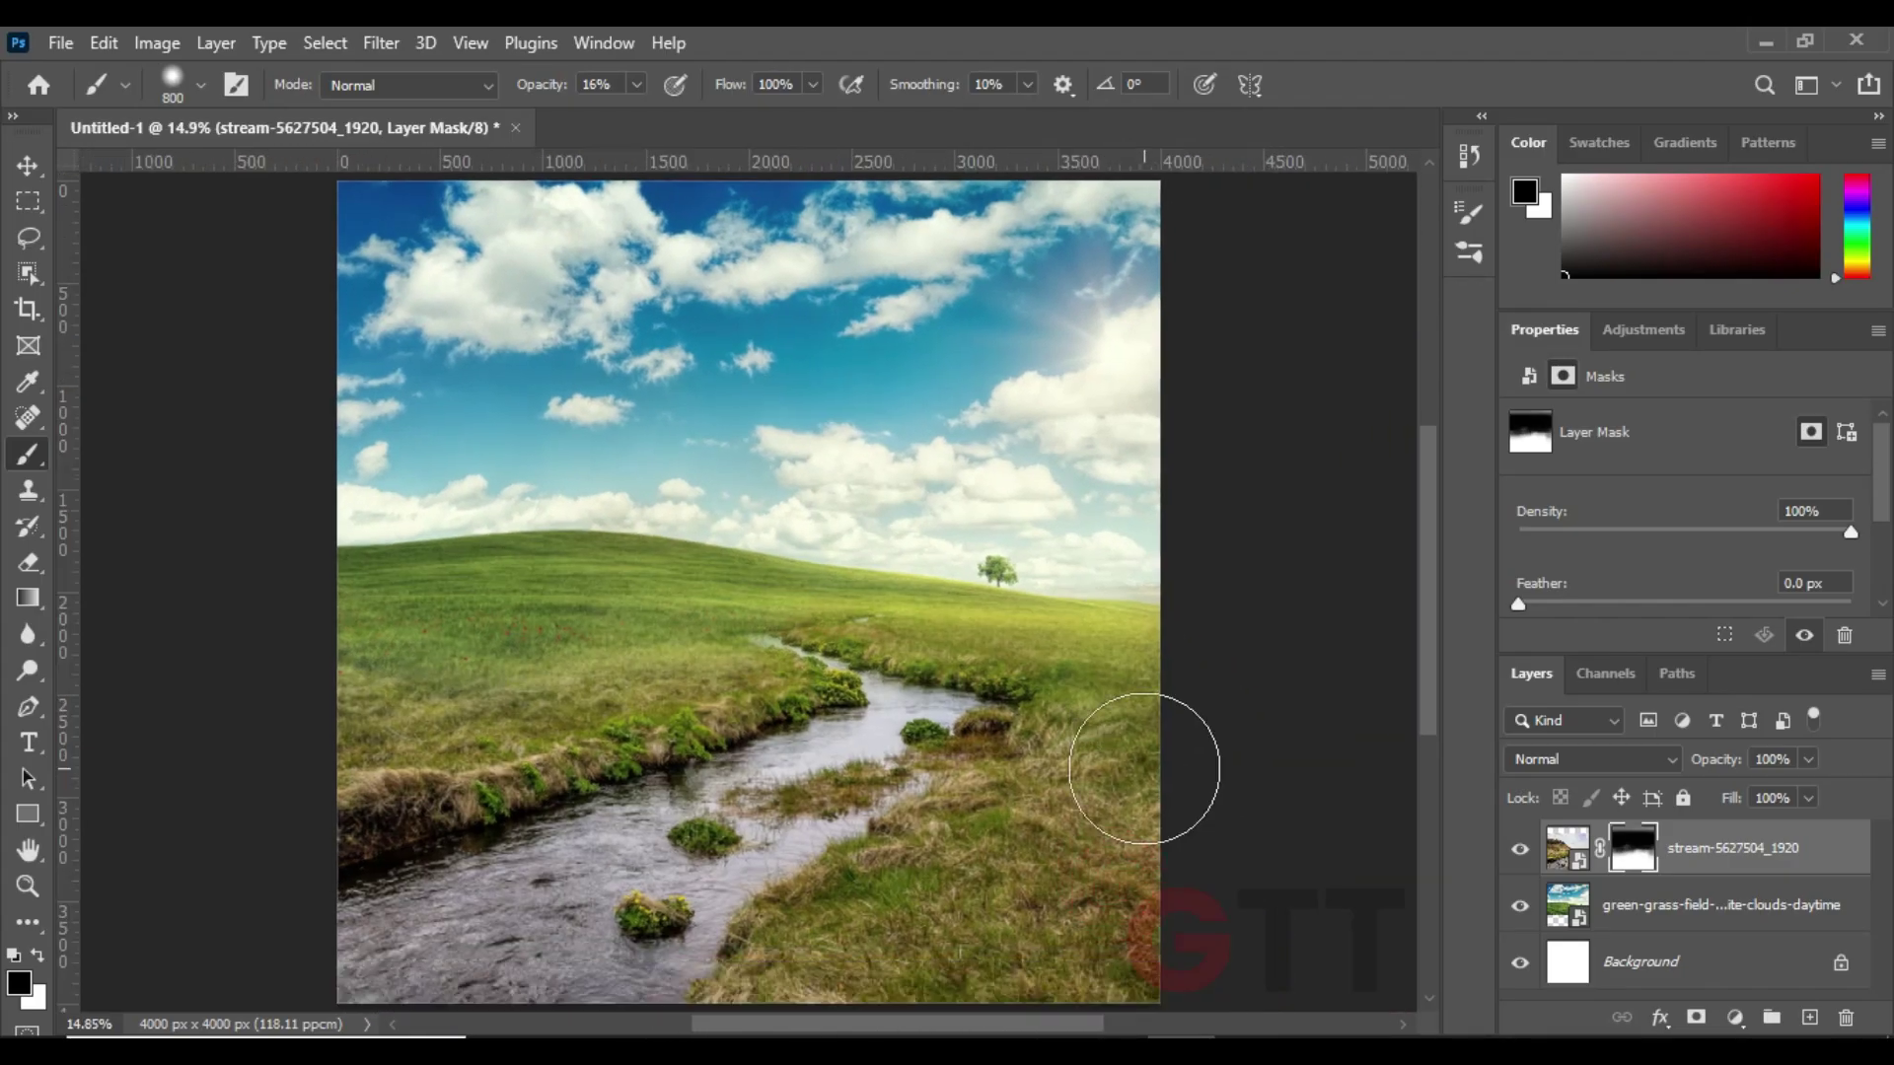
# - Reselect the stream layer, then open the apple-branch photo (image 1) from the folder
pyautogui.click(27, 166)
pyautogui.scroll(-1, 891, 604)
pyautogui.click(926, 836)
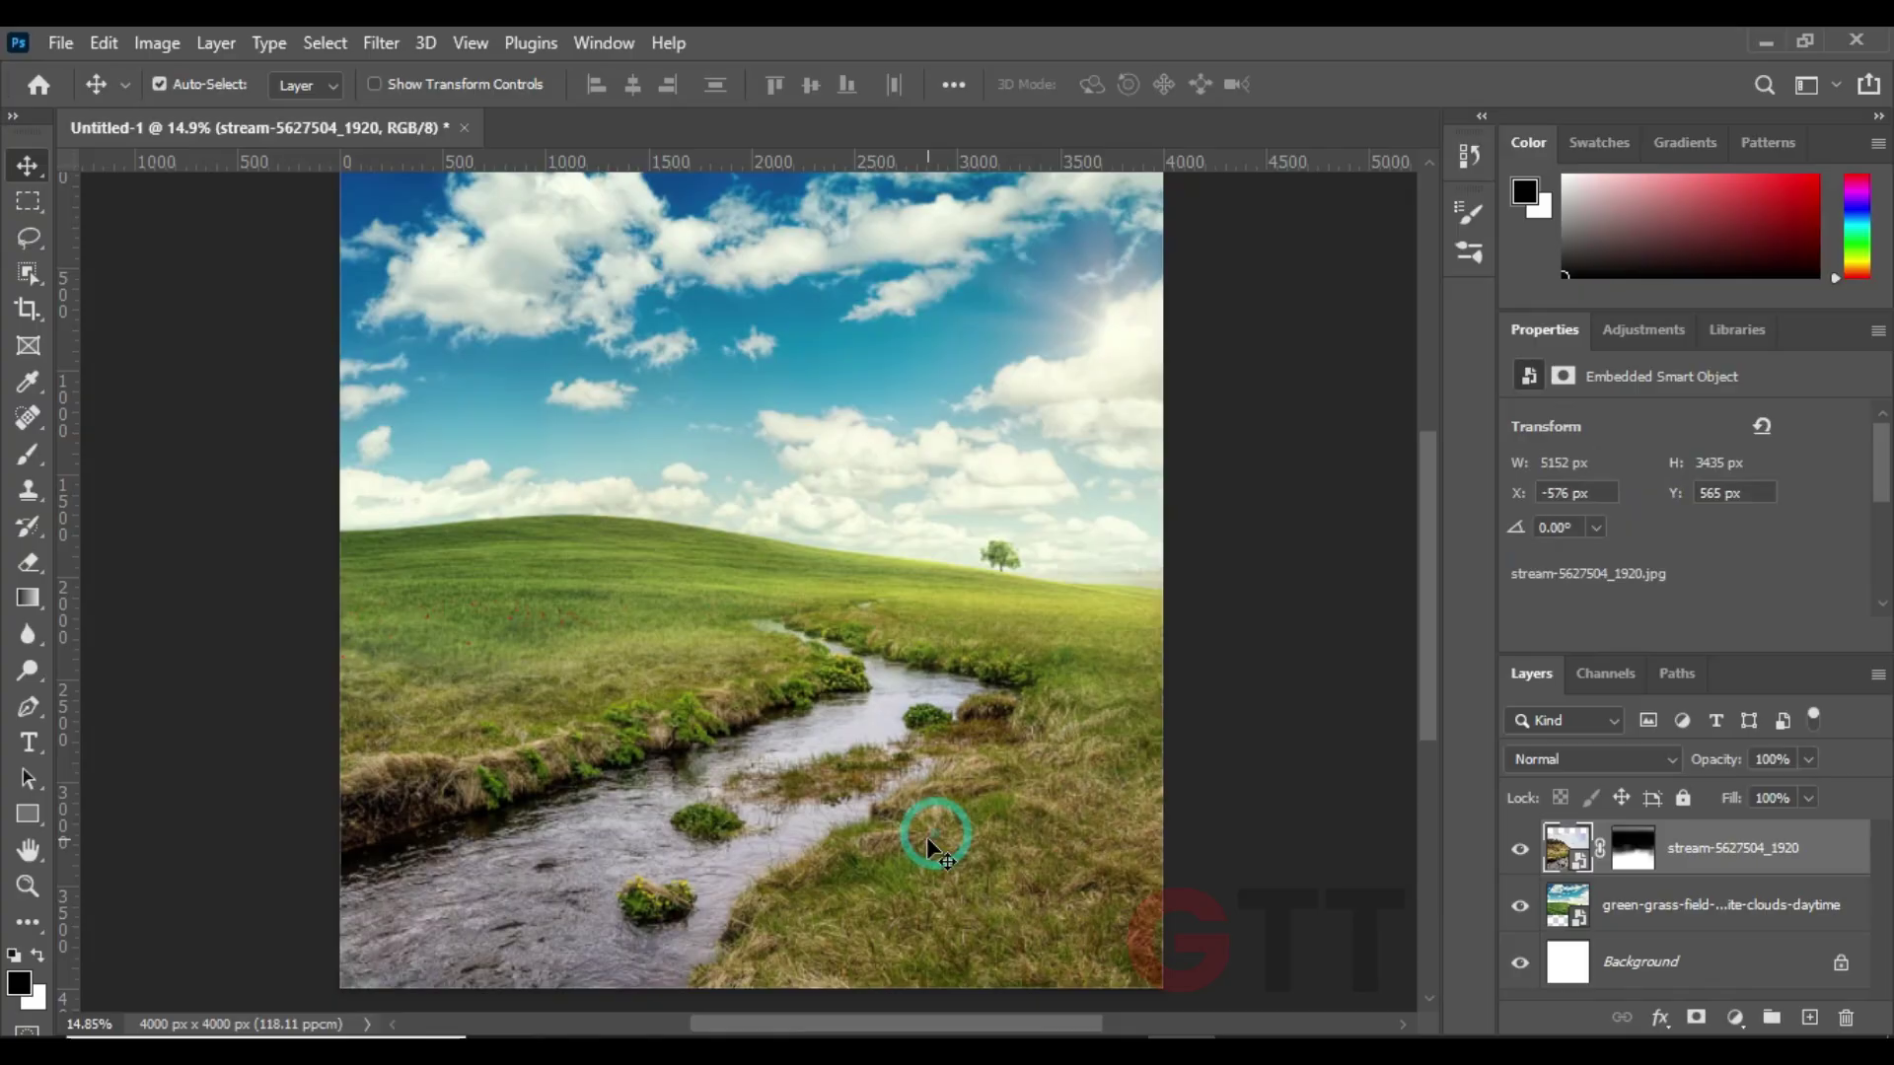
pyautogui.hscroll(-1, 943, 695)
pyautogui.hotkey('alt', 'Tab')
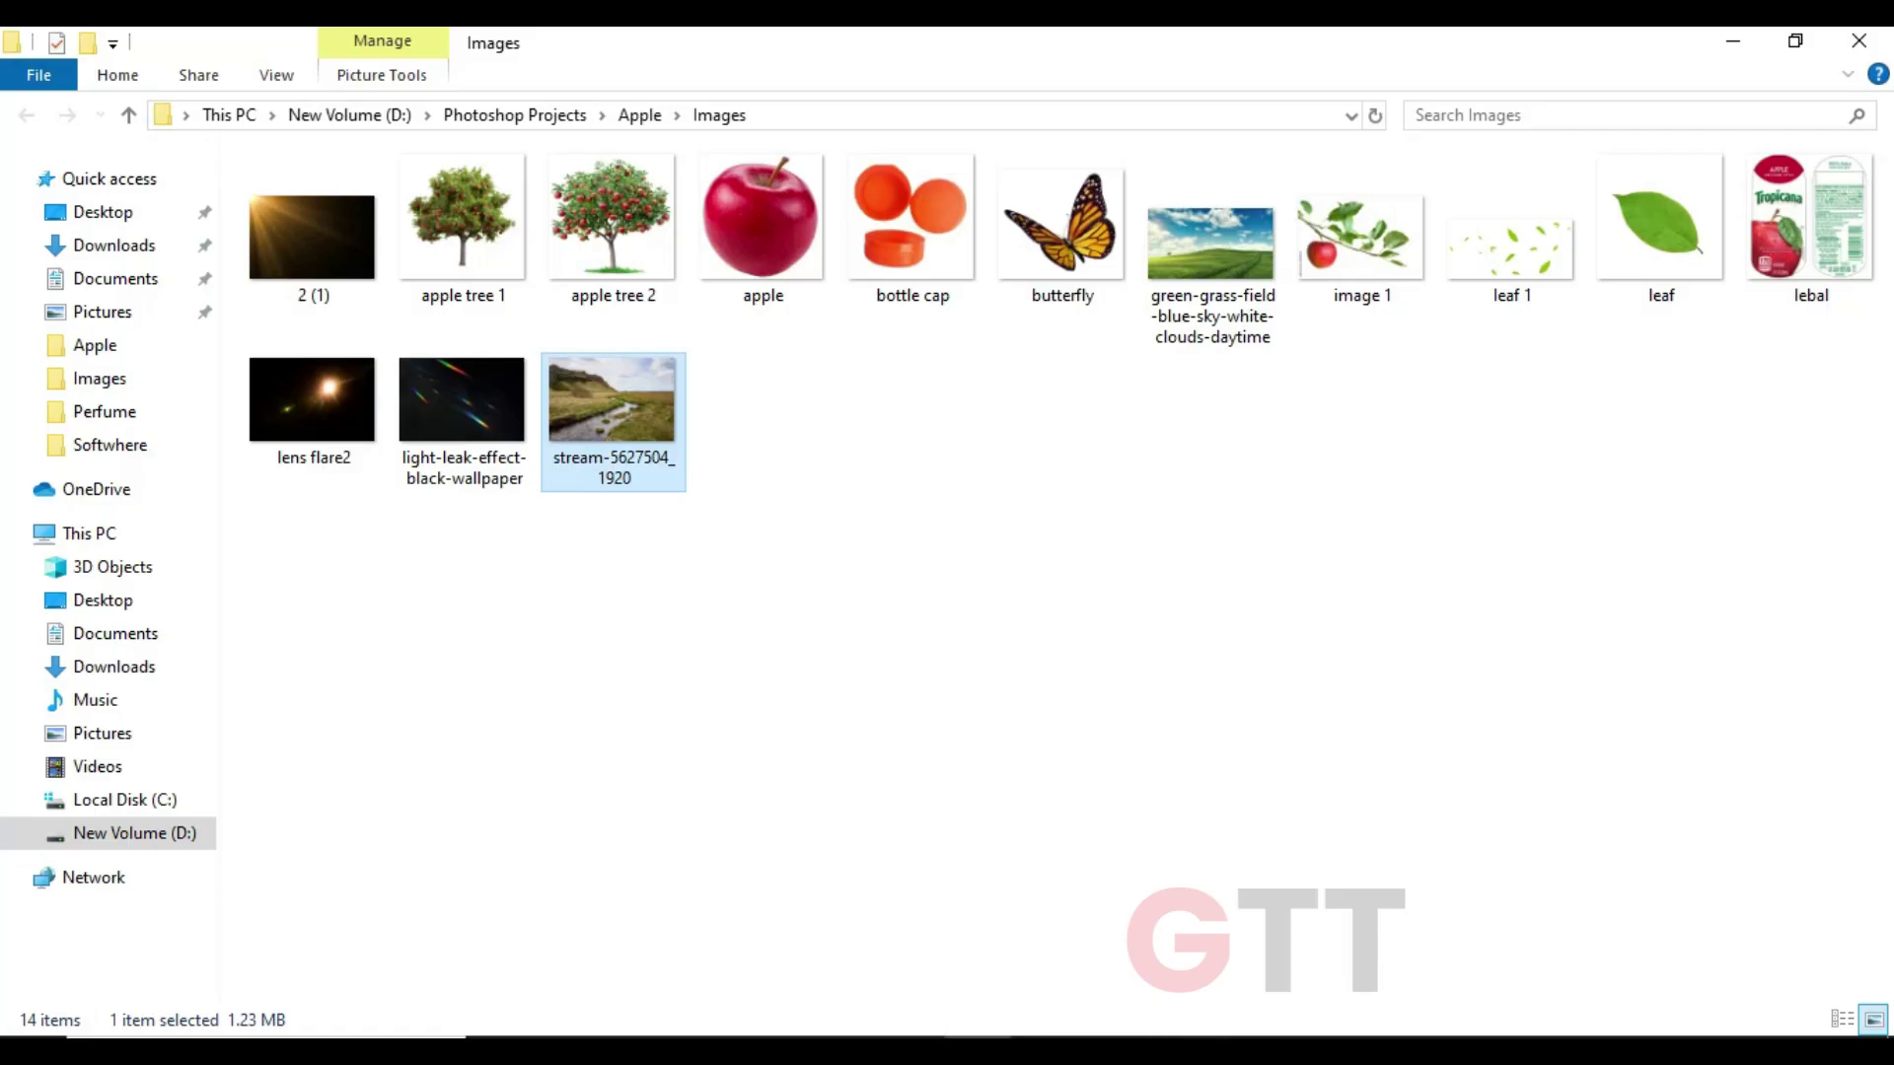
pyautogui.moveTo(1353, 222)
pyautogui.mouseDown()
pyautogui.moveTo(1174, 976)
pyautogui.moveTo(1246, 87)
pyautogui.mouseUp()
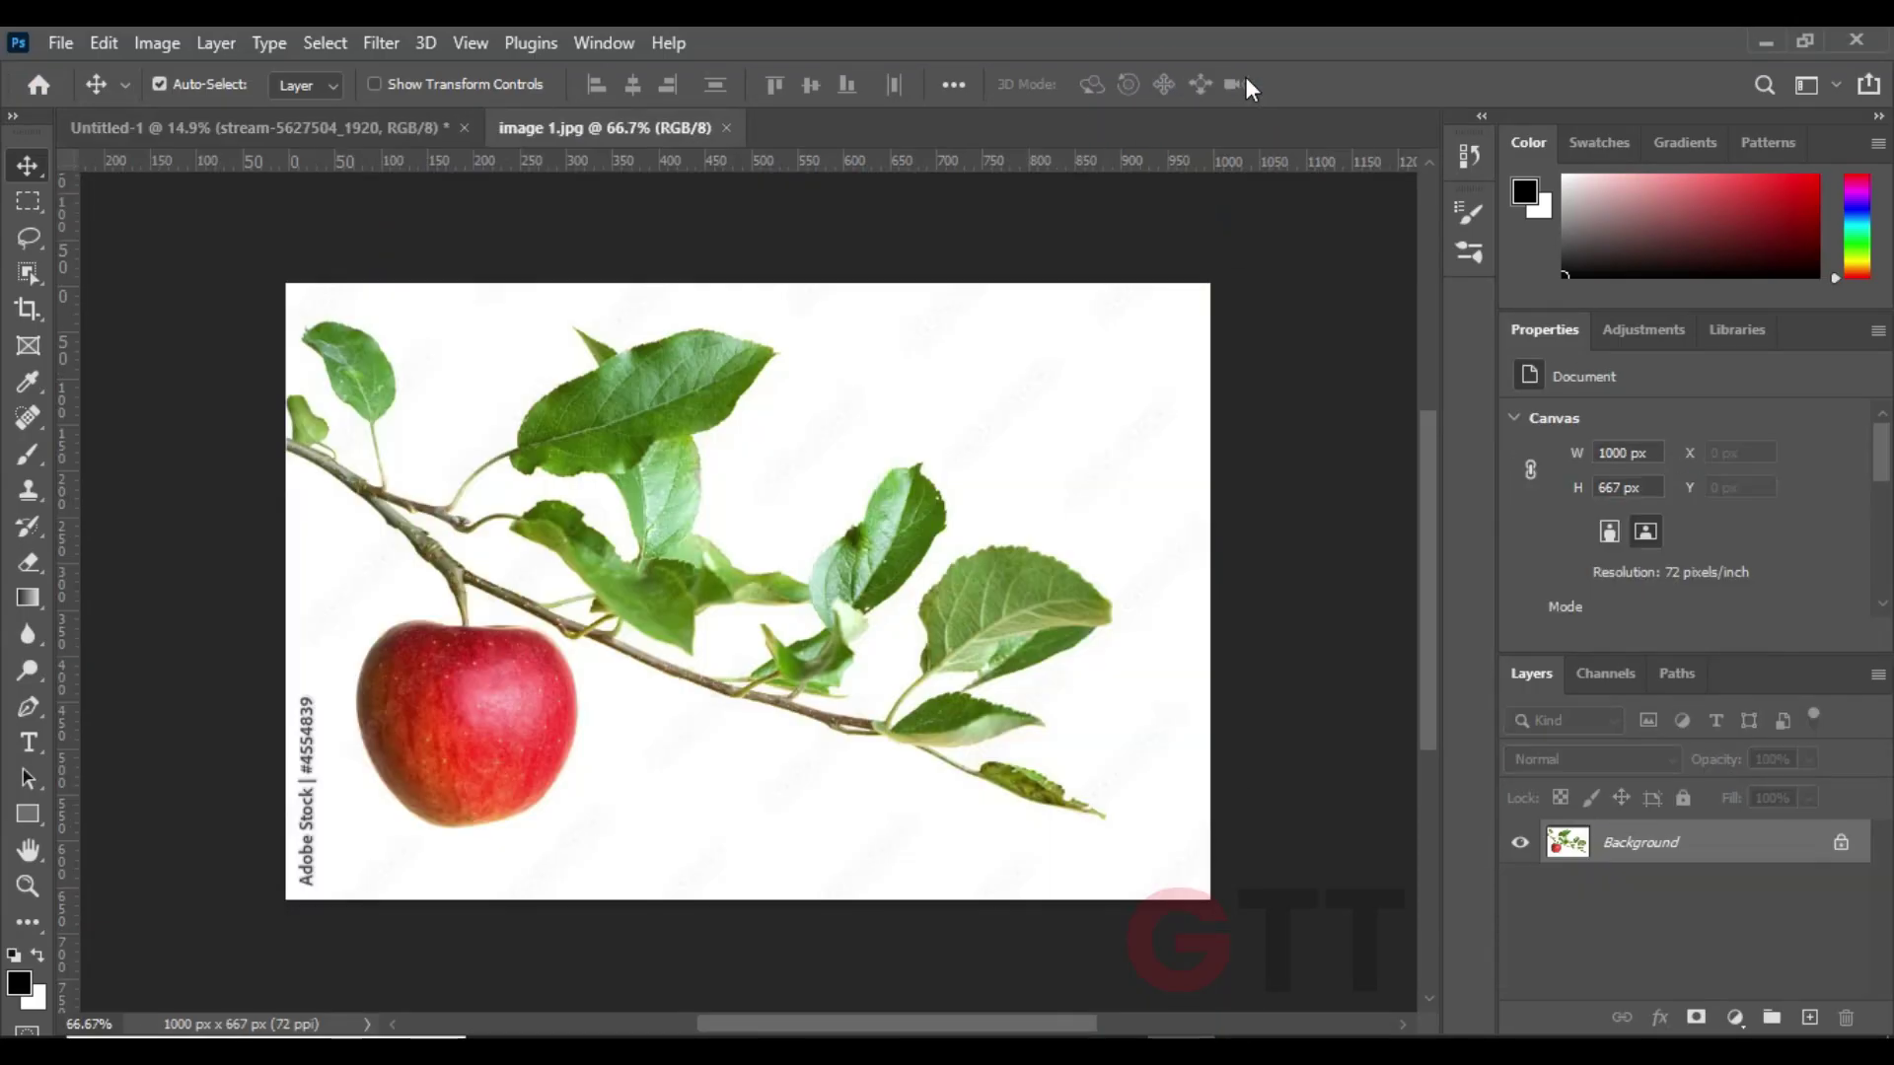
# - Duplicate the apple photo's Blue channel in the Channels panel
pyautogui.click(27, 273)
pyautogui.click(1606, 673)
pyautogui.rightClick(1598, 836)
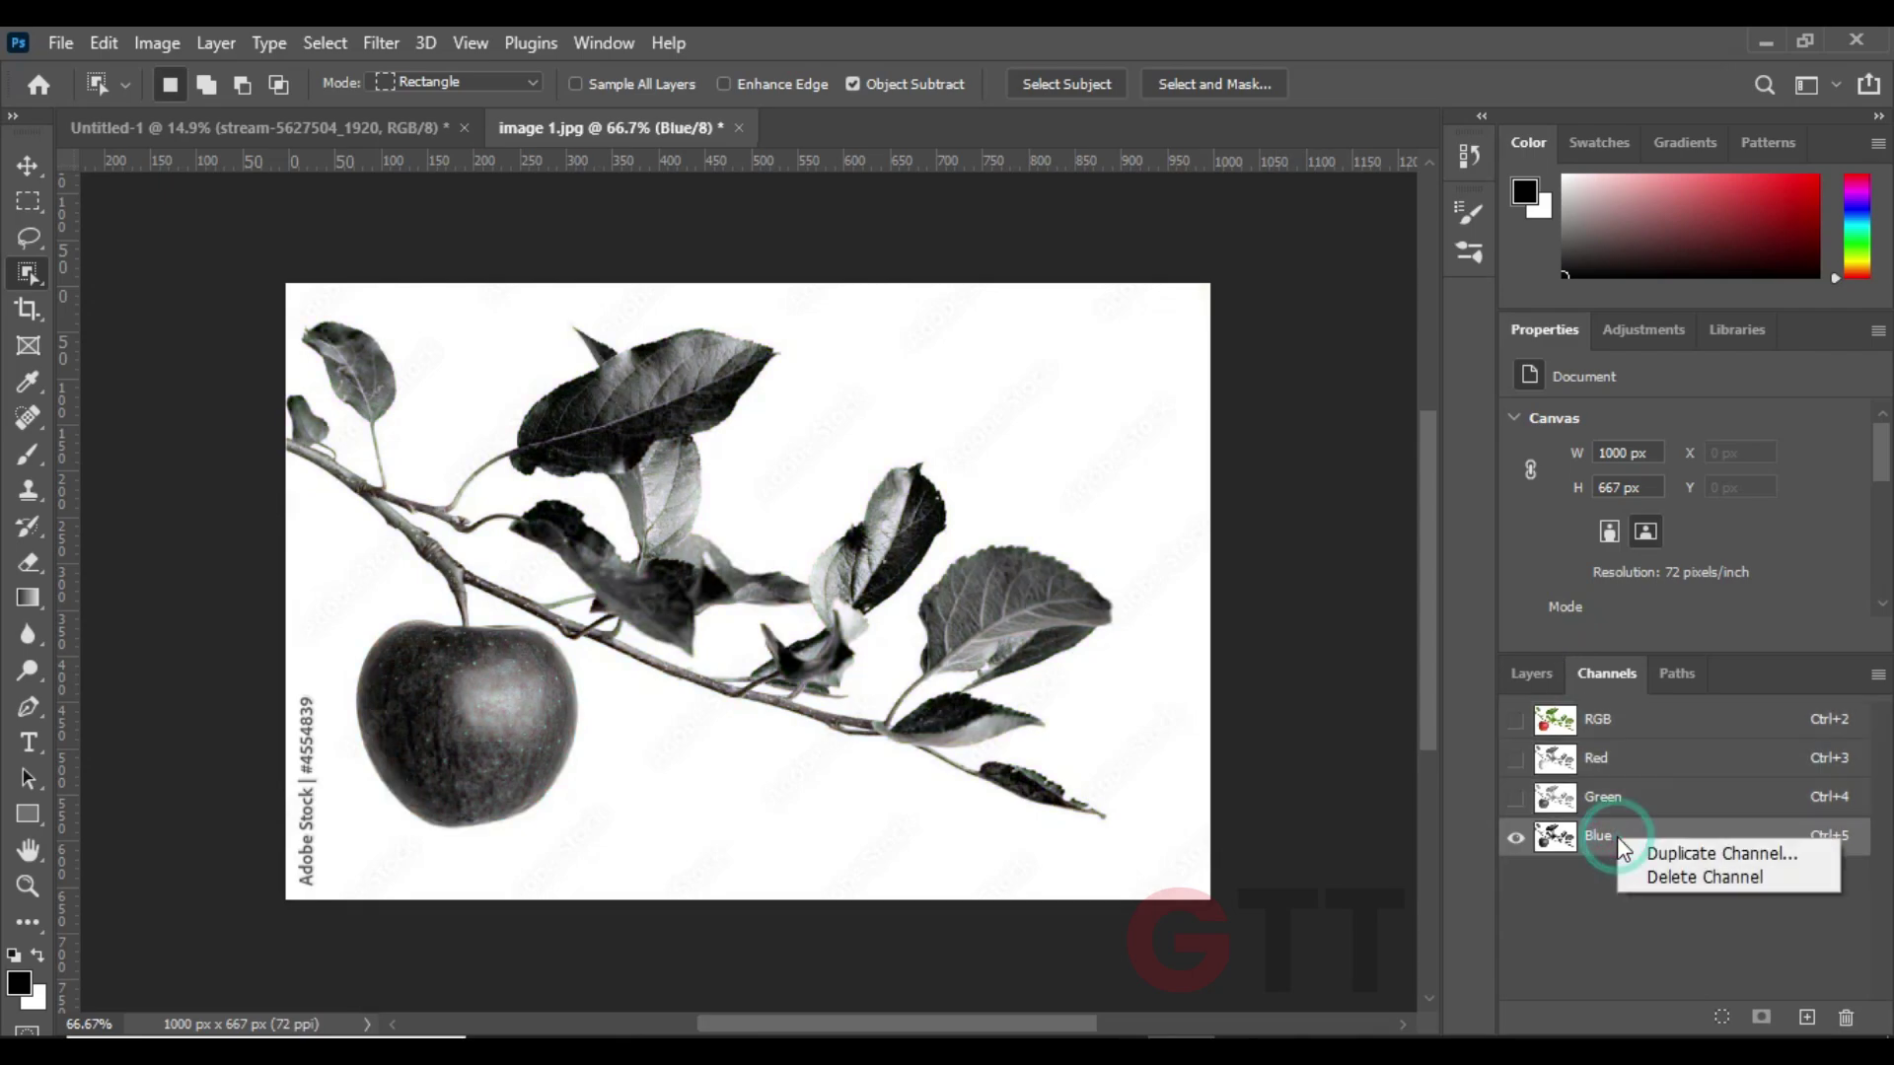
pyautogui.click(1667, 847)
pyautogui.press('Return')
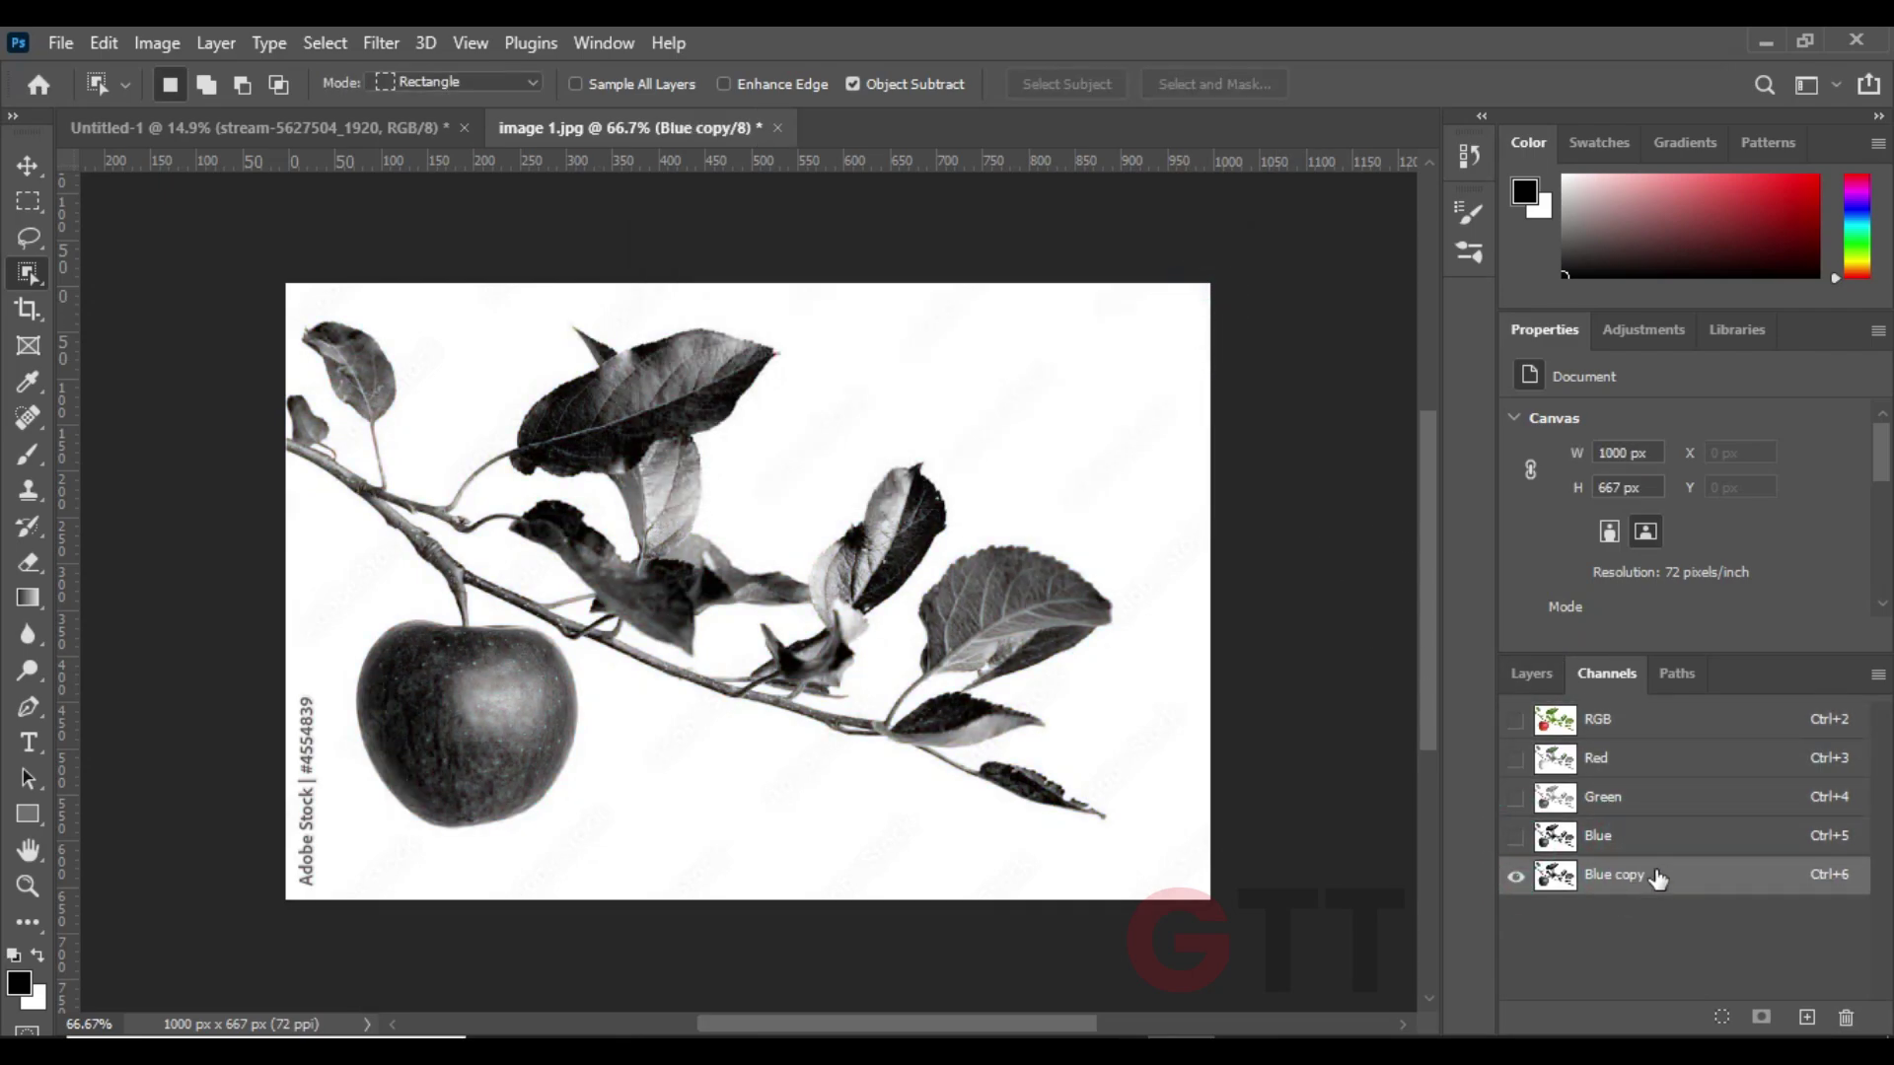
# - Push the Blue copy's Levels black, midtone and white sliders inward for a high-contrast silhouette
pyautogui.hotkey('ctrl', 'l')
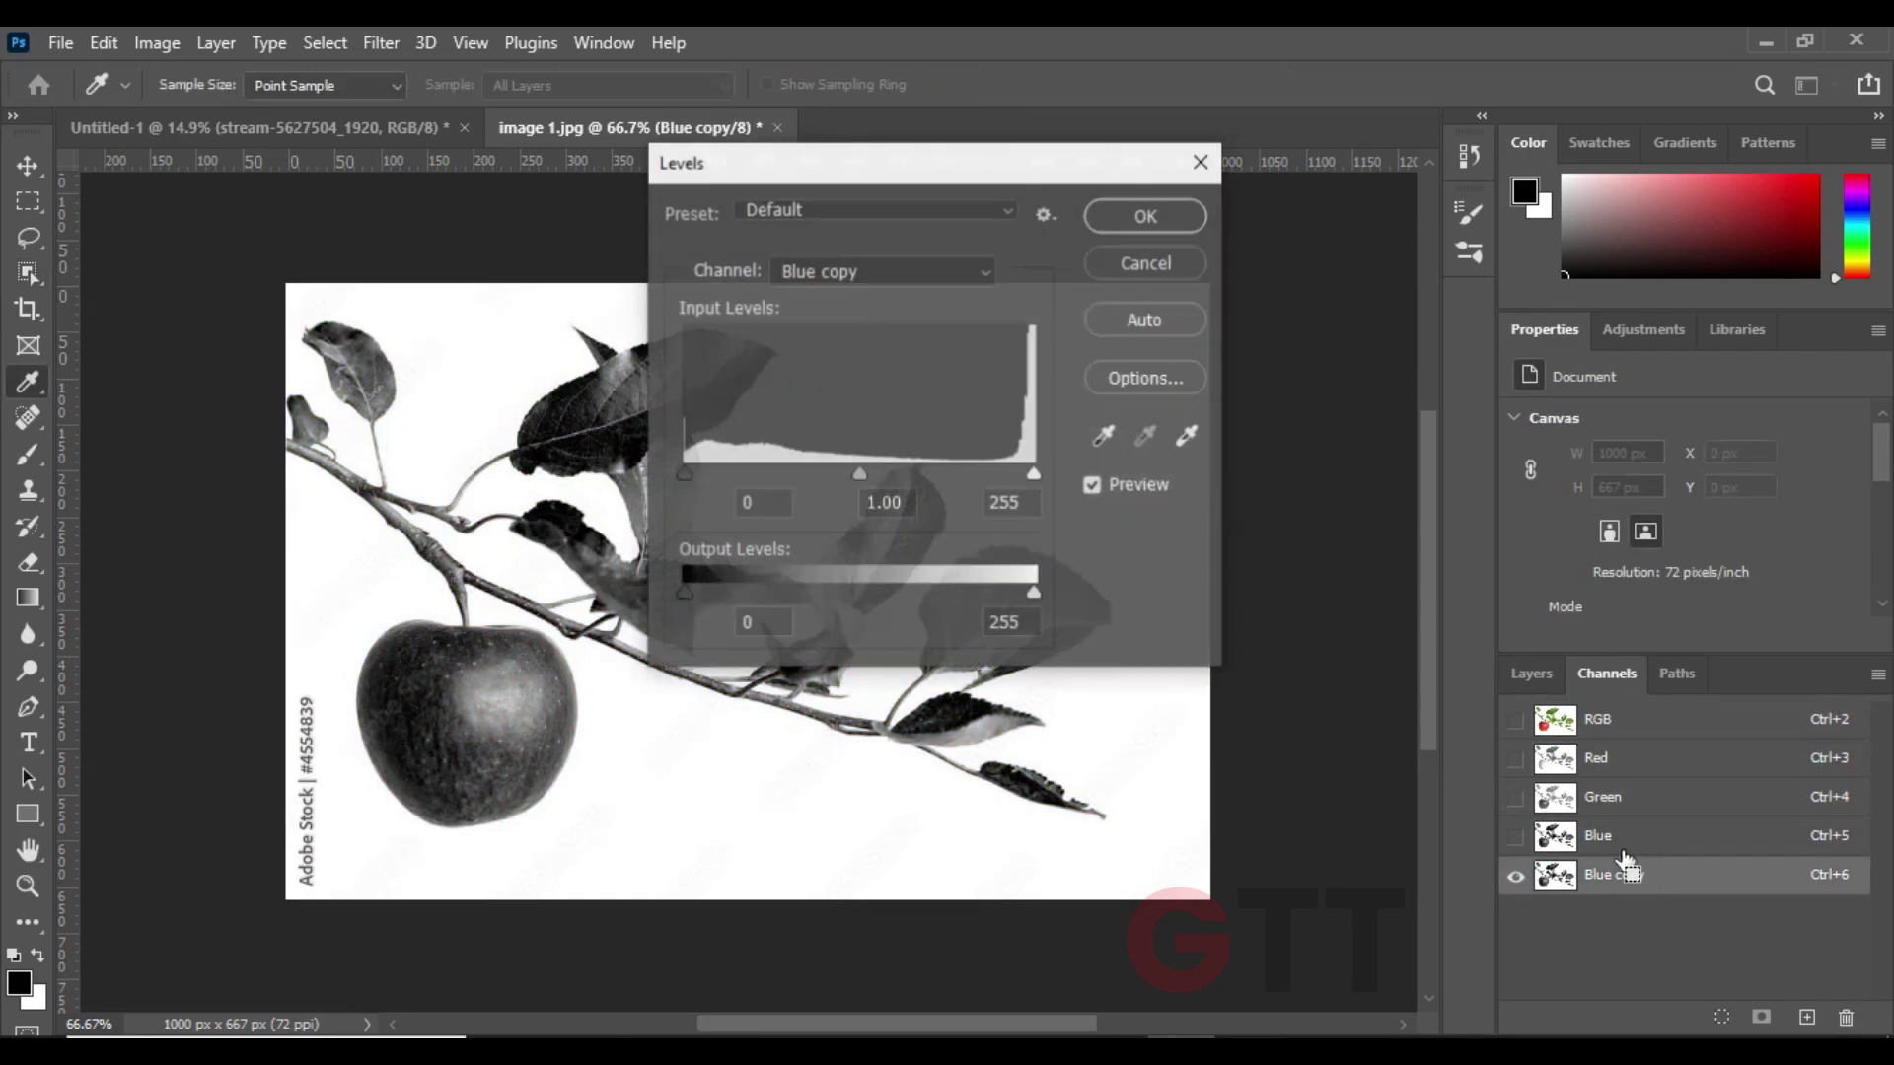
pyautogui.moveTo(859, 473); pyautogui.dragTo(907, 471)
pyautogui.moveTo(684, 473); pyautogui.dragTo(758, 473)
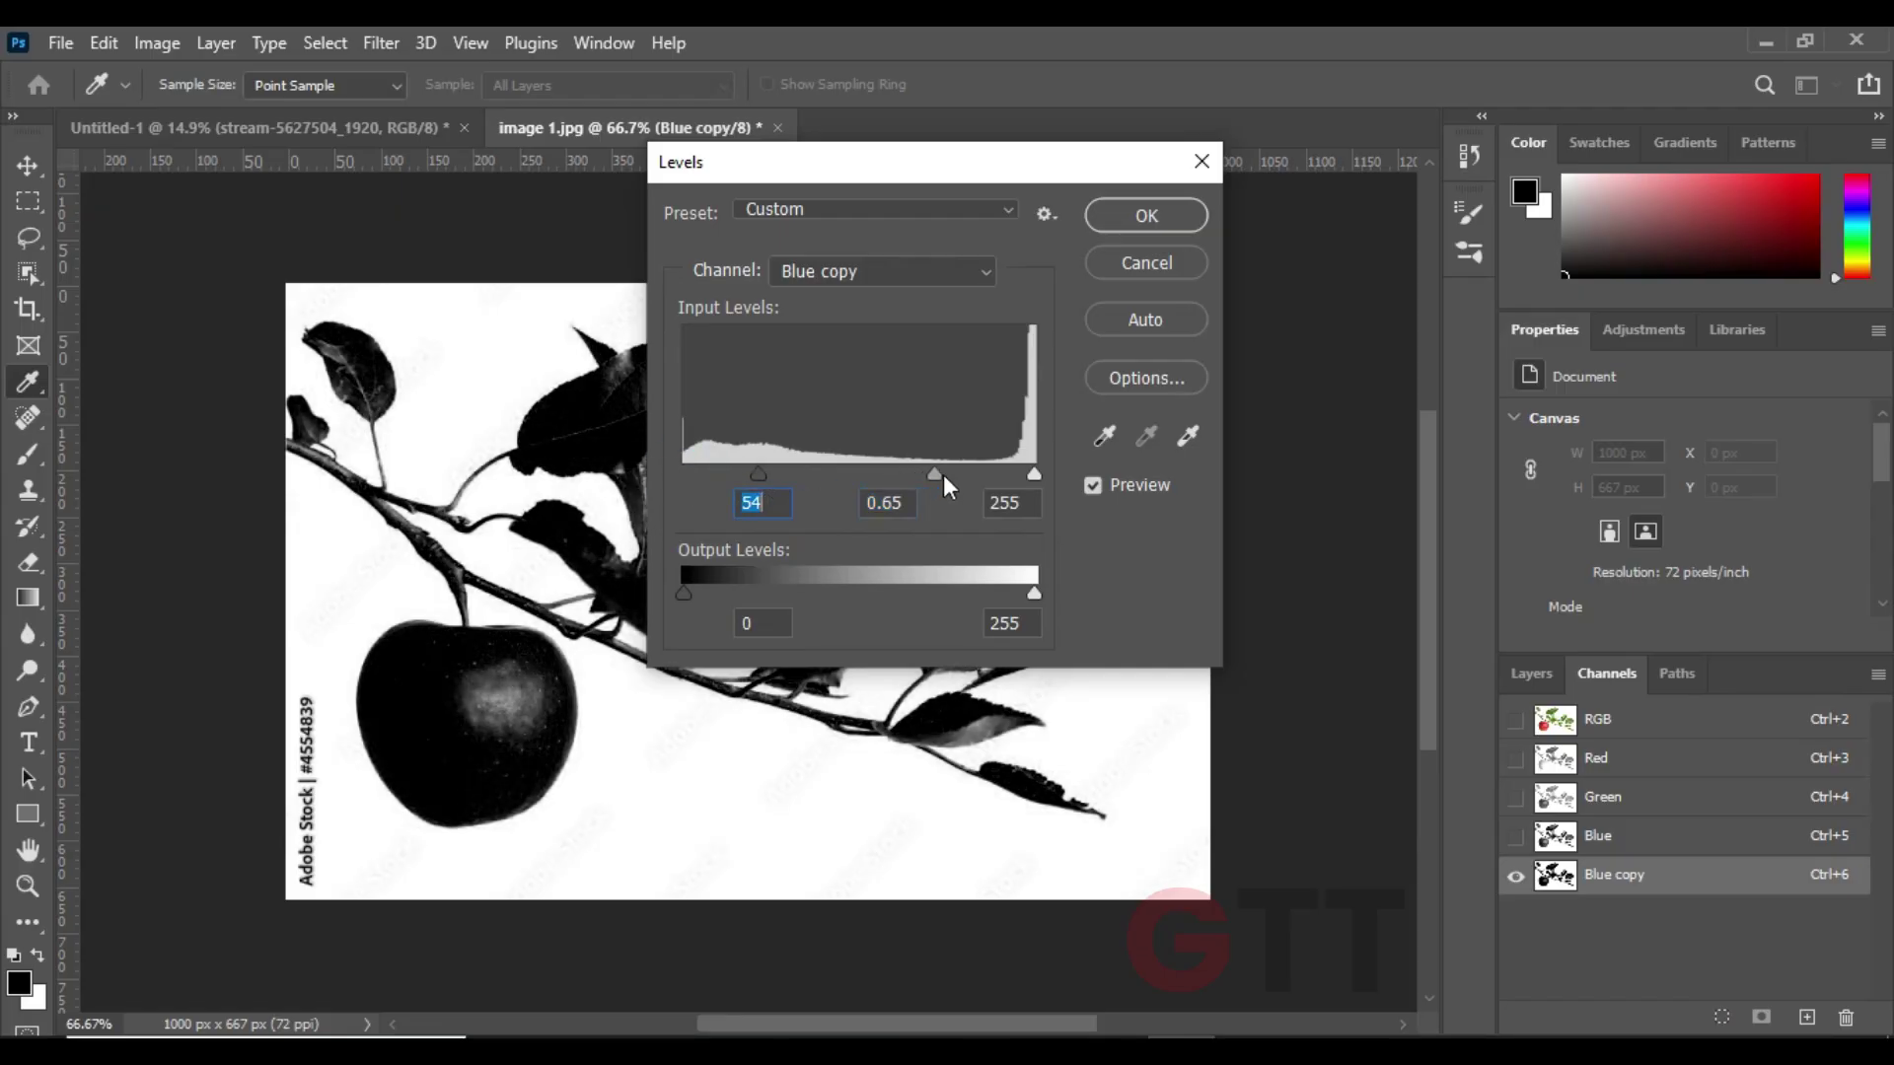
pyautogui.moveTo(1034, 473); pyautogui.dragTo(944, 474)
pyautogui.moveTo(905, 175); pyautogui.dragTo(1381, 210)
pyautogui.moveTo(1433, 506); pyautogui.dragTo(1441, 506)
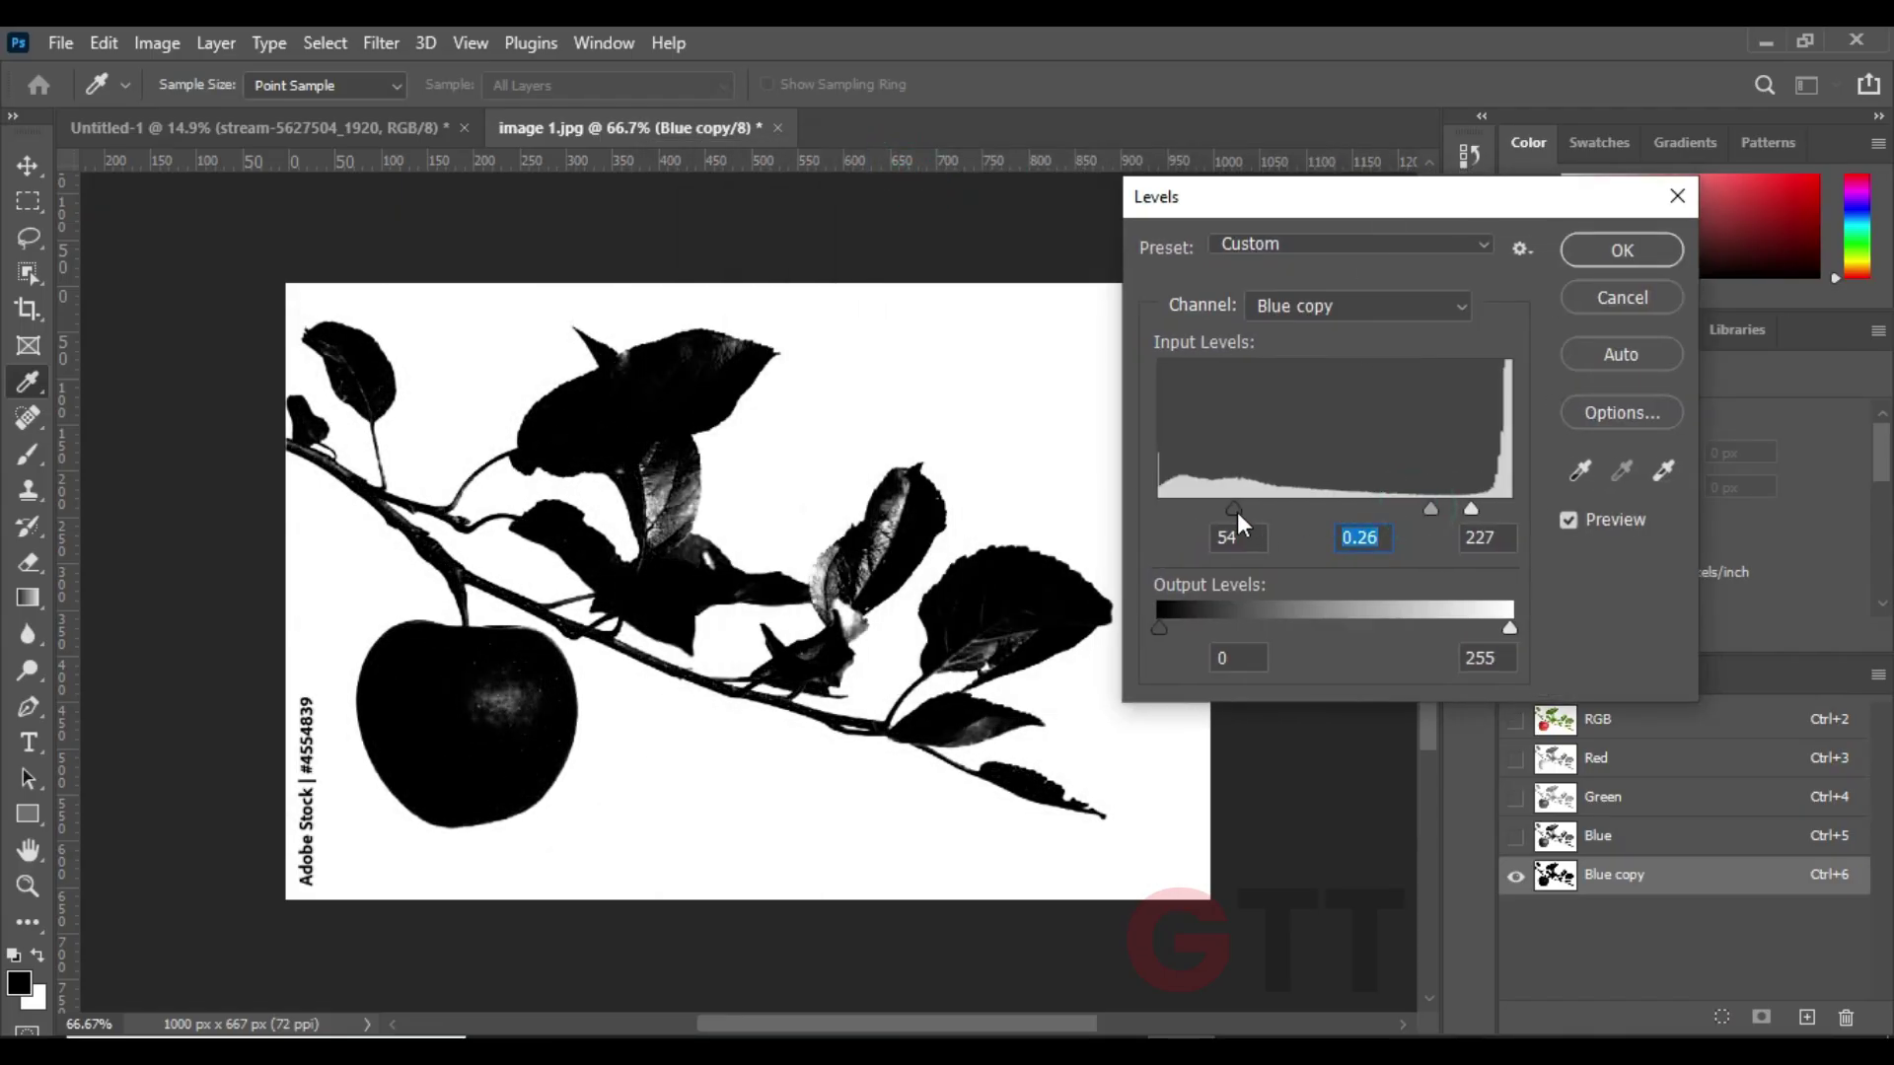
pyautogui.moveTo(1237, 510)
pyautogui.mouseDown()
pyautogui.moveTo(1511, 506)
pyautogui.moveTo(1424, 503)
pyautogui.mouseUp()
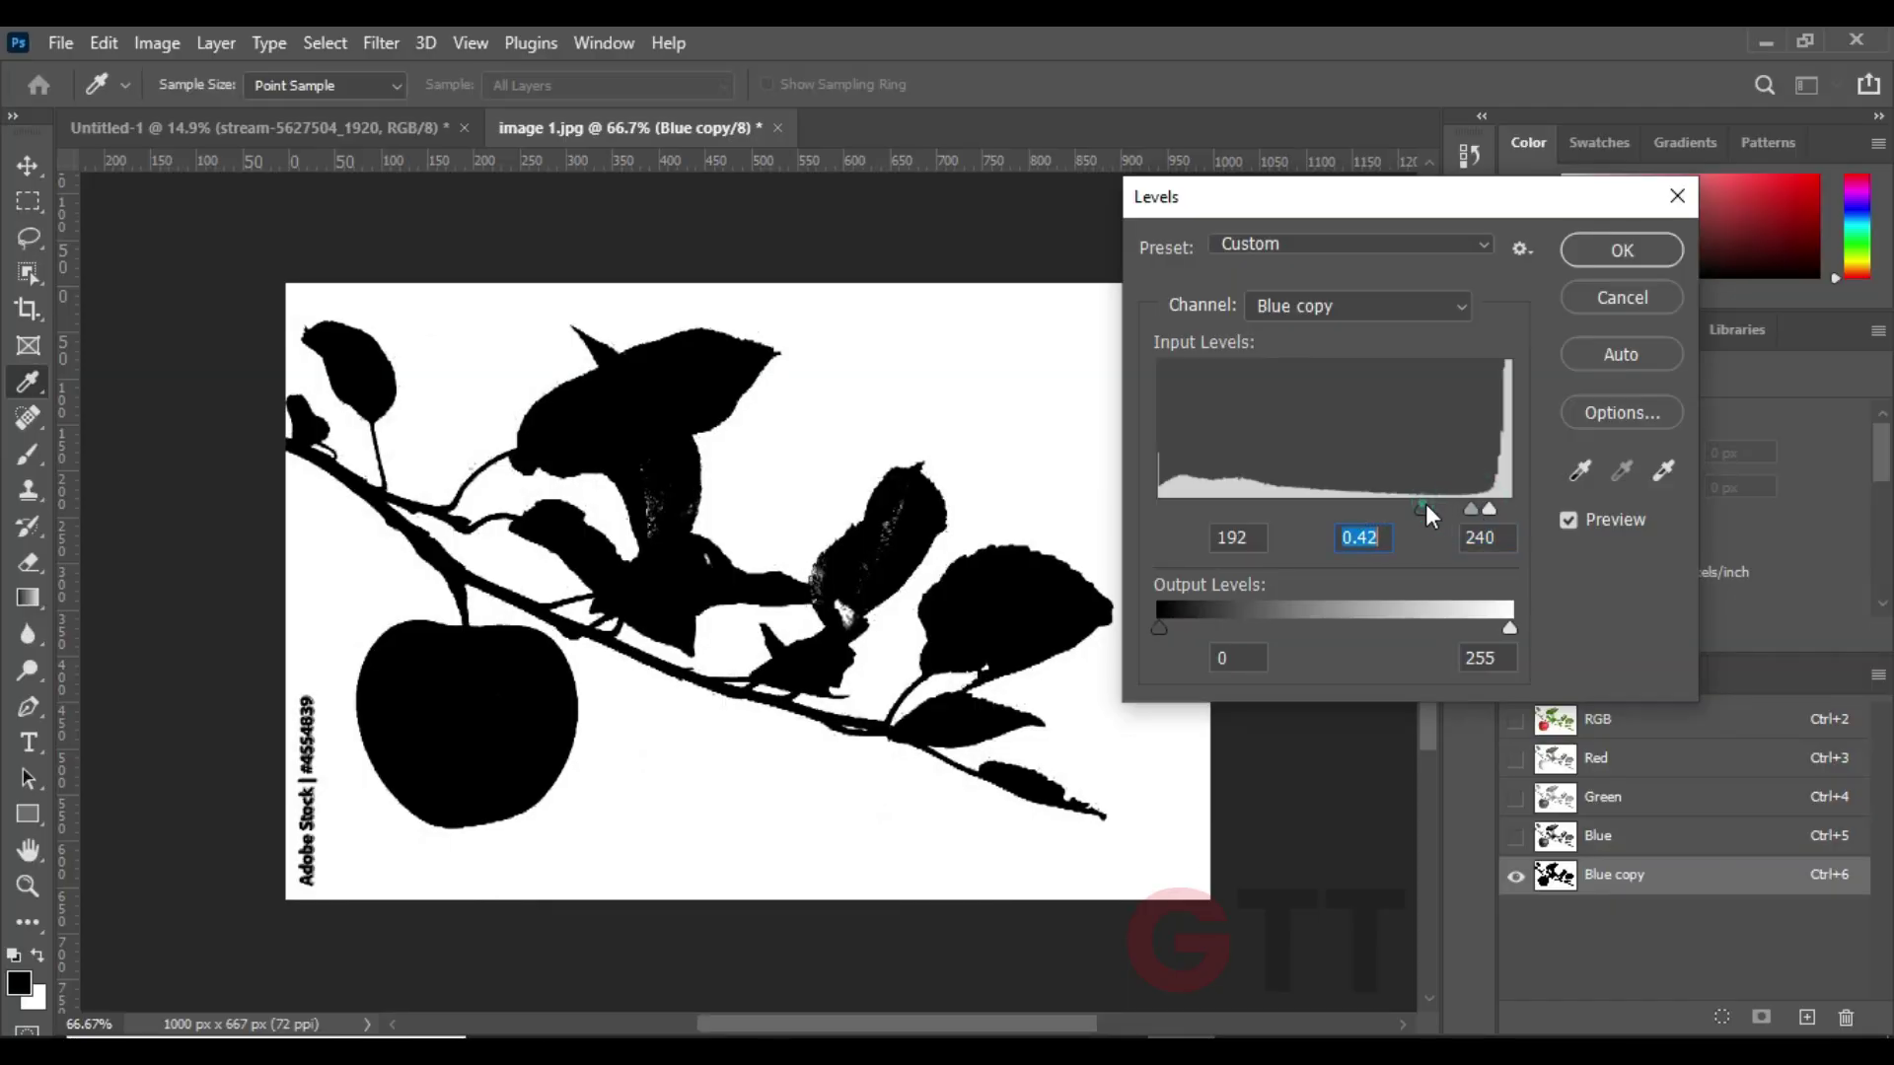
pyautogui.click(1621, 260)
pyautogui.keyDown('ctrl'); pyautogui.click(1556, 875); pyautogui.keyUp('ctrl')
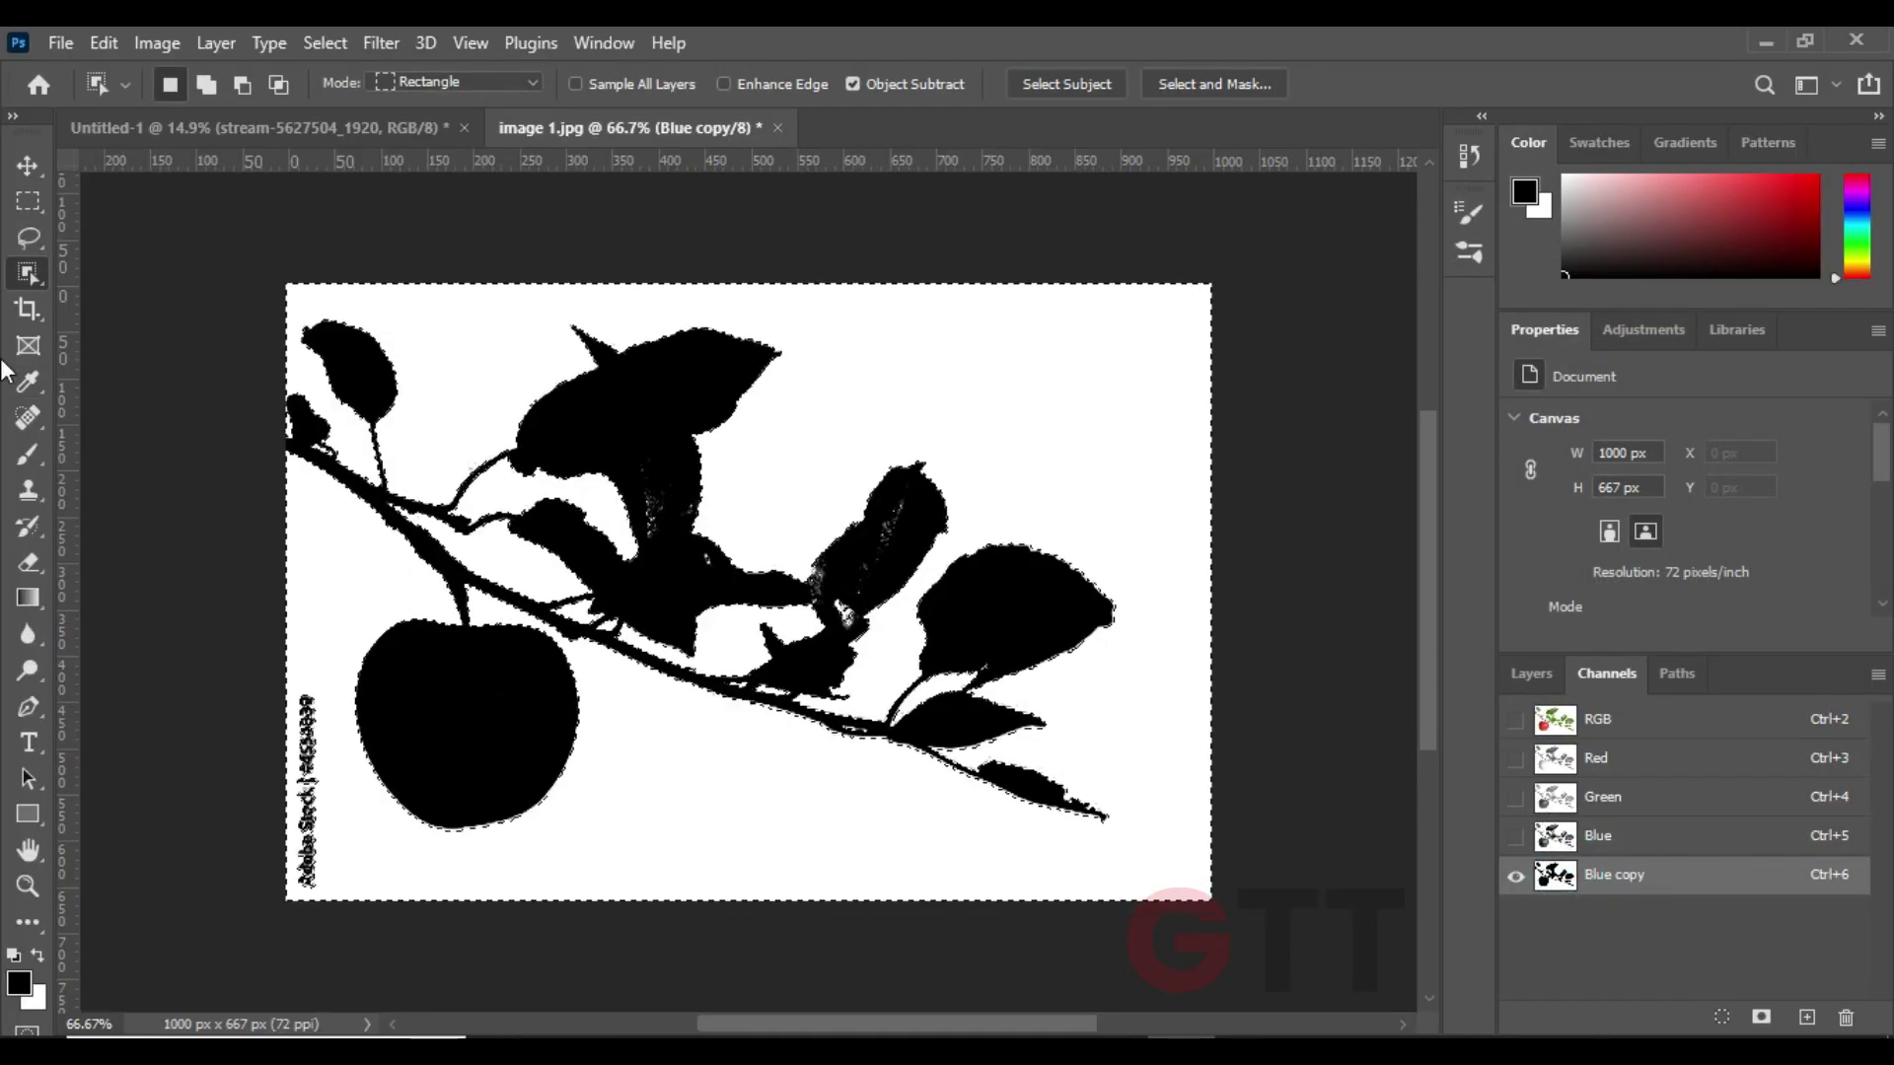
# - Set a small 100%-opacity brush, invert the selection, and switch to Quick Selection
pyautogui.press('b')
pyautogui.press('[')
pyautogui.press('[')
pyautogui.press('[')
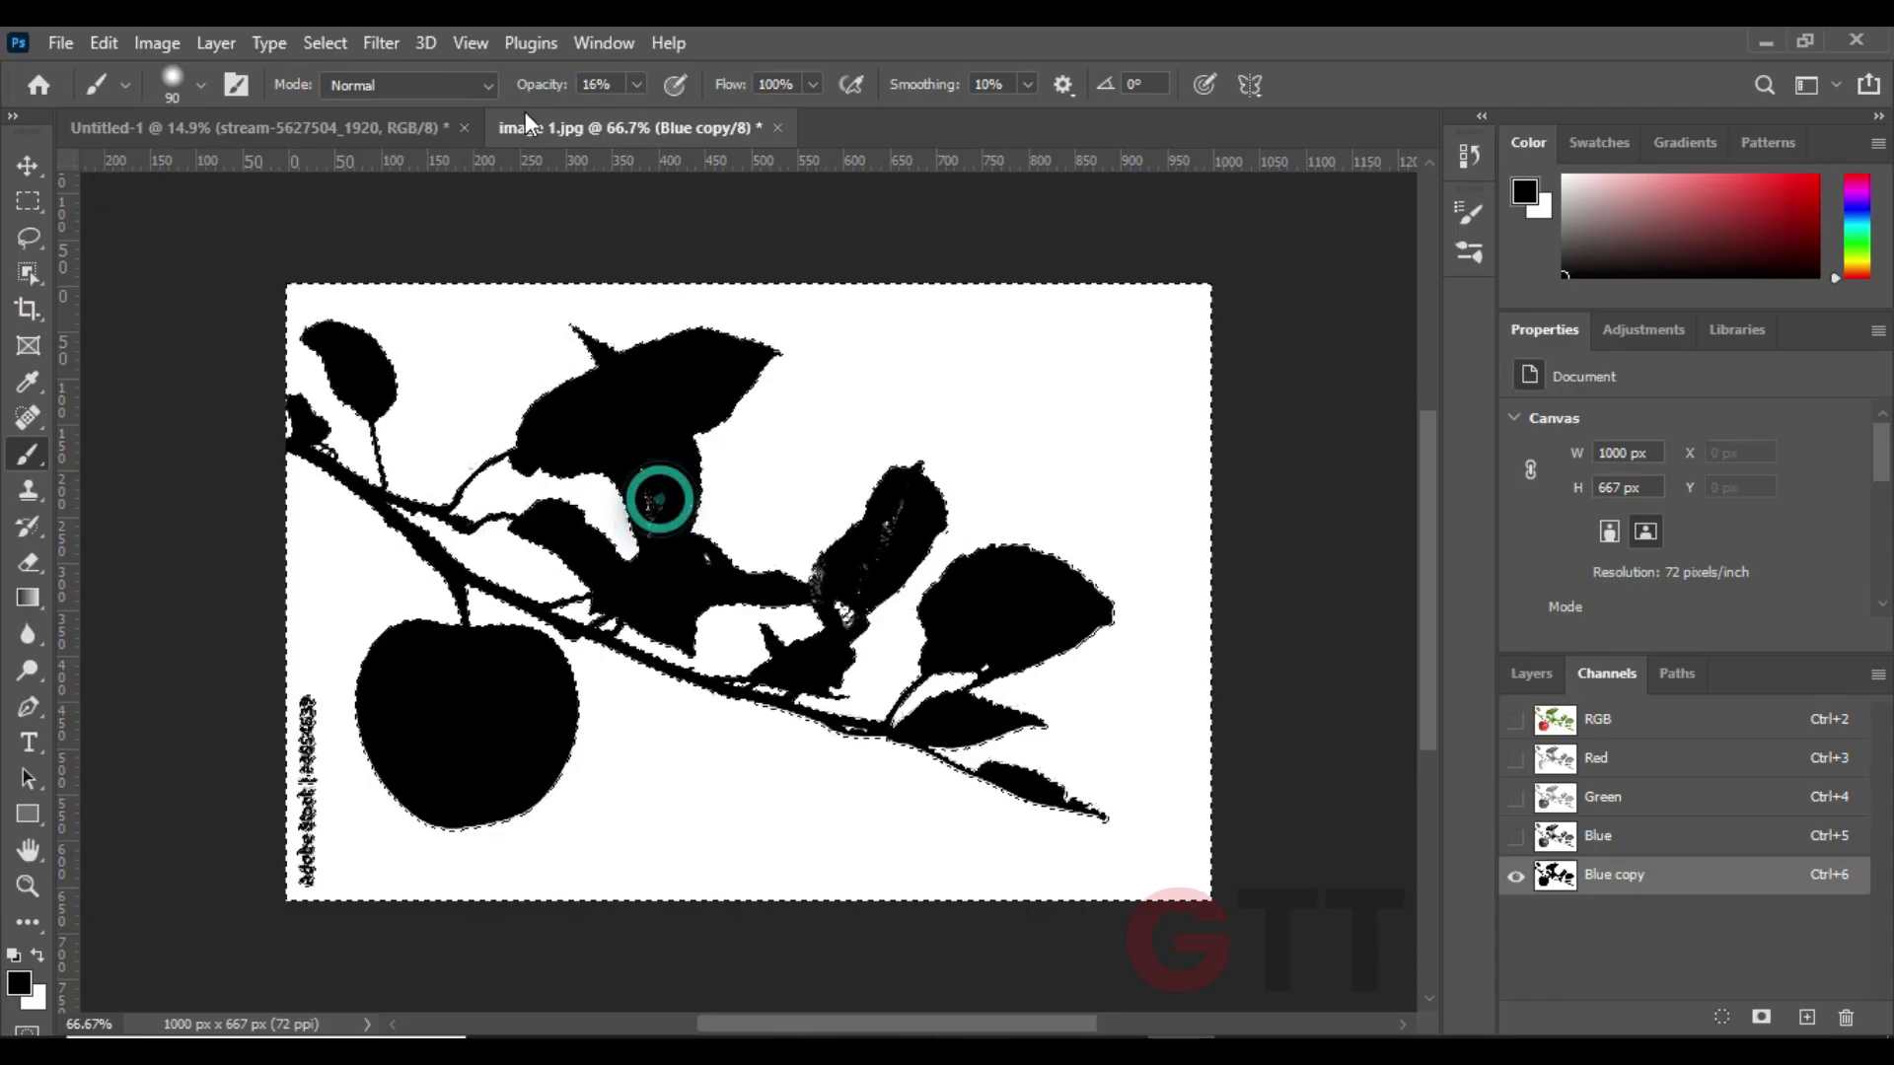
pyautogui.press('0')
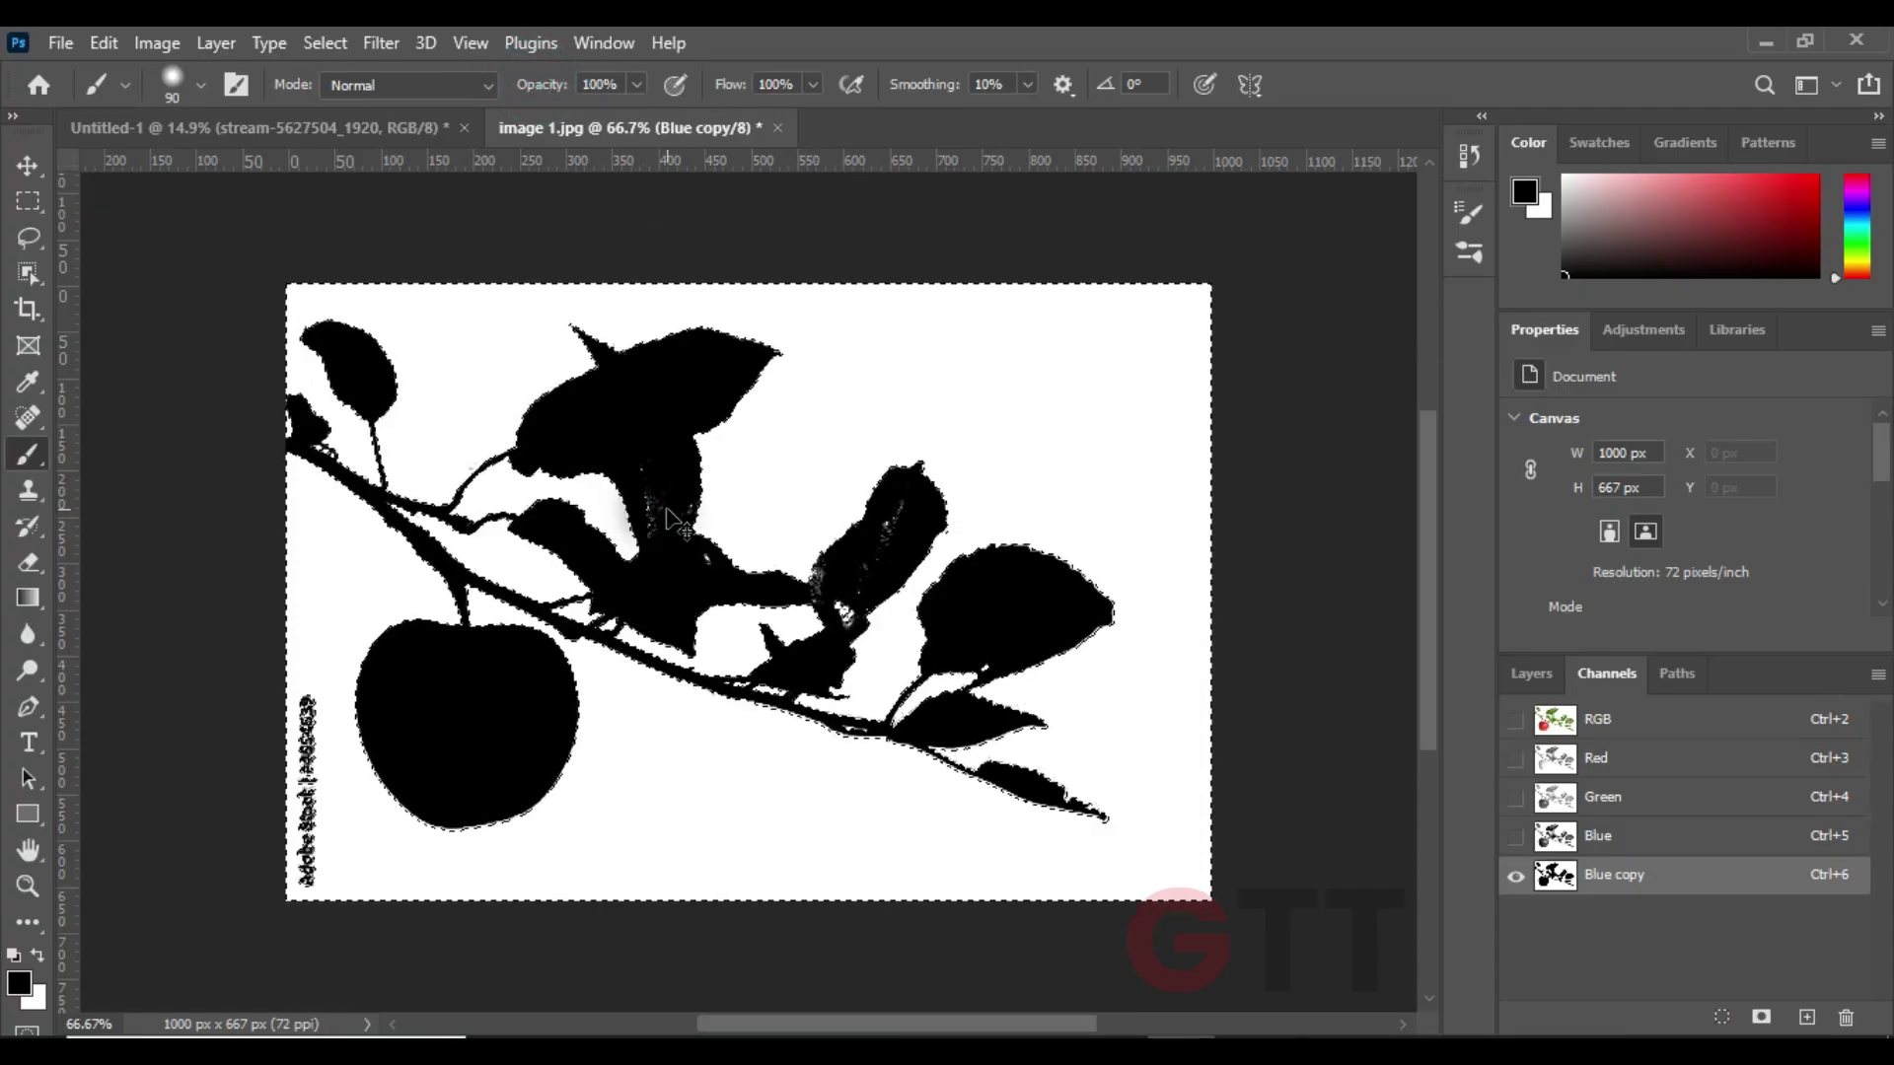
pyautogui.hotkey('ctrl', 'shift', 'i')
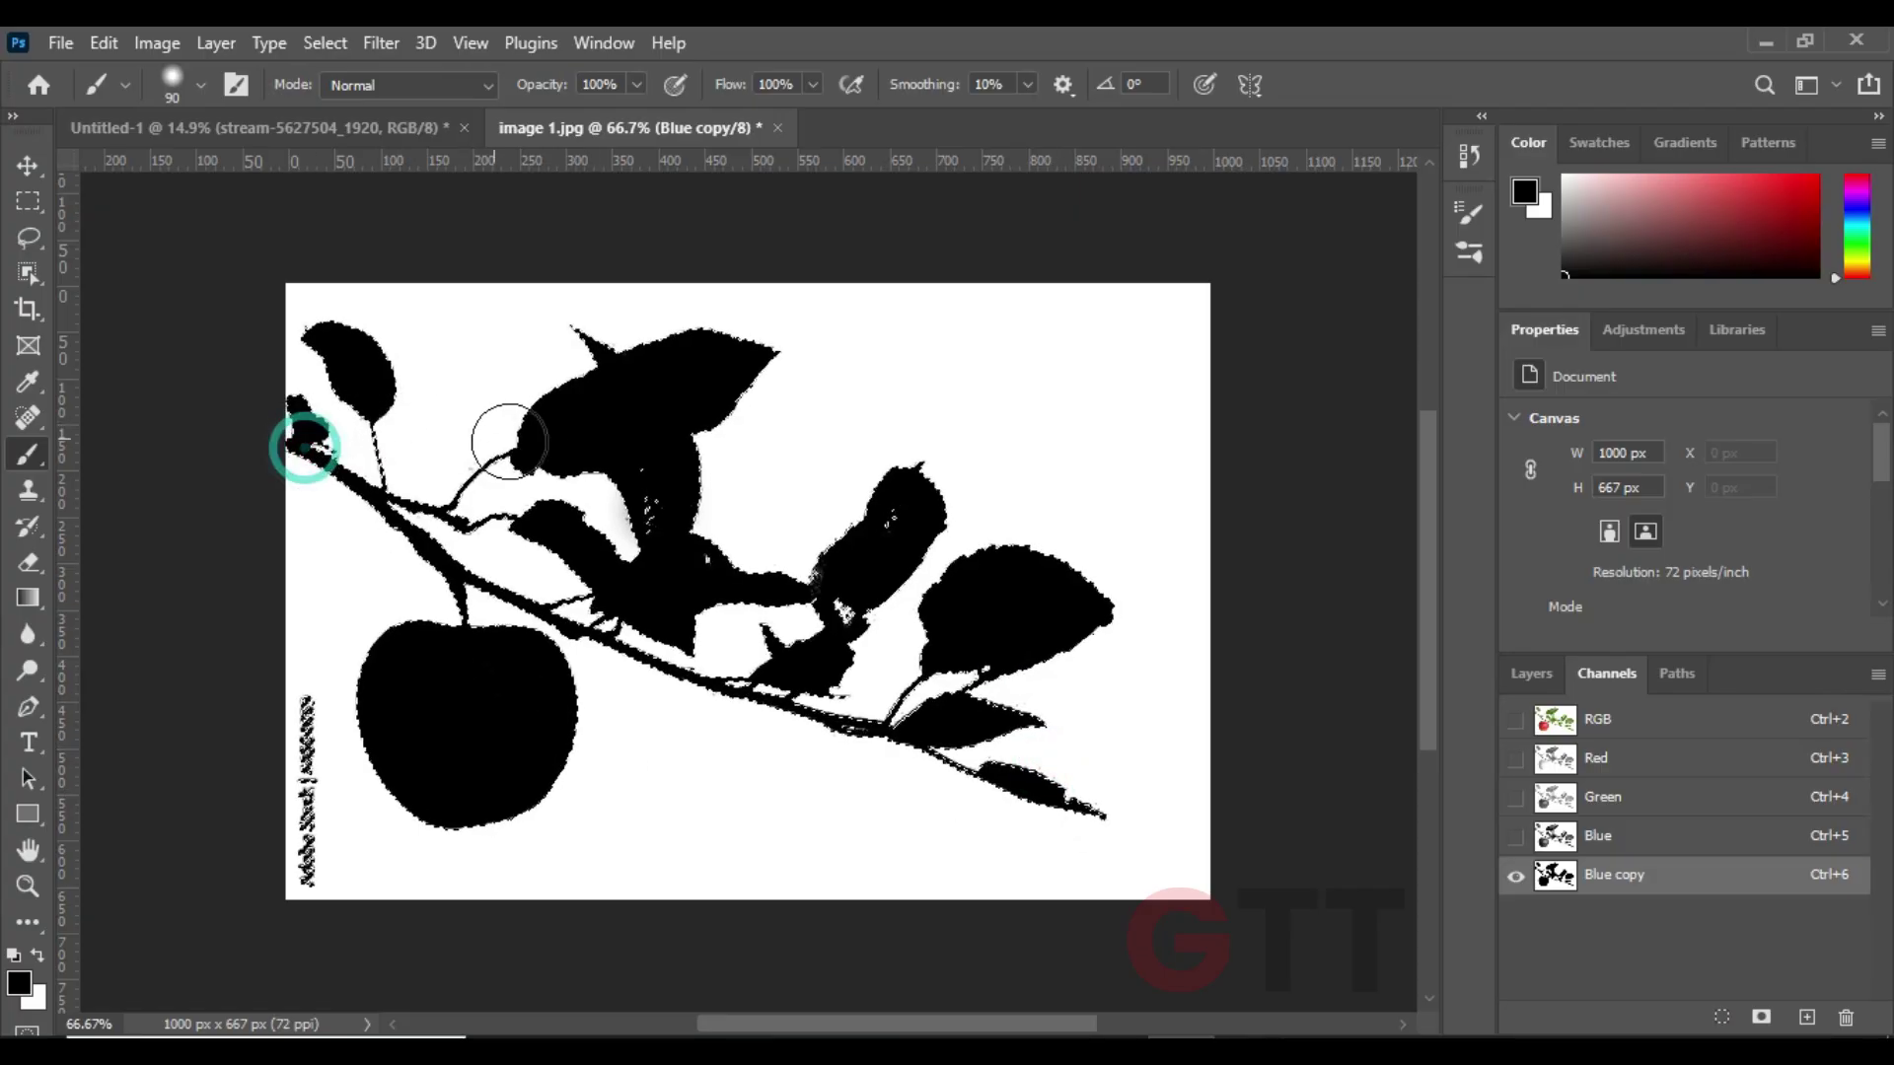
pyautogui.moveTo(50, 270); pyautogui.dragTo(103, 292)
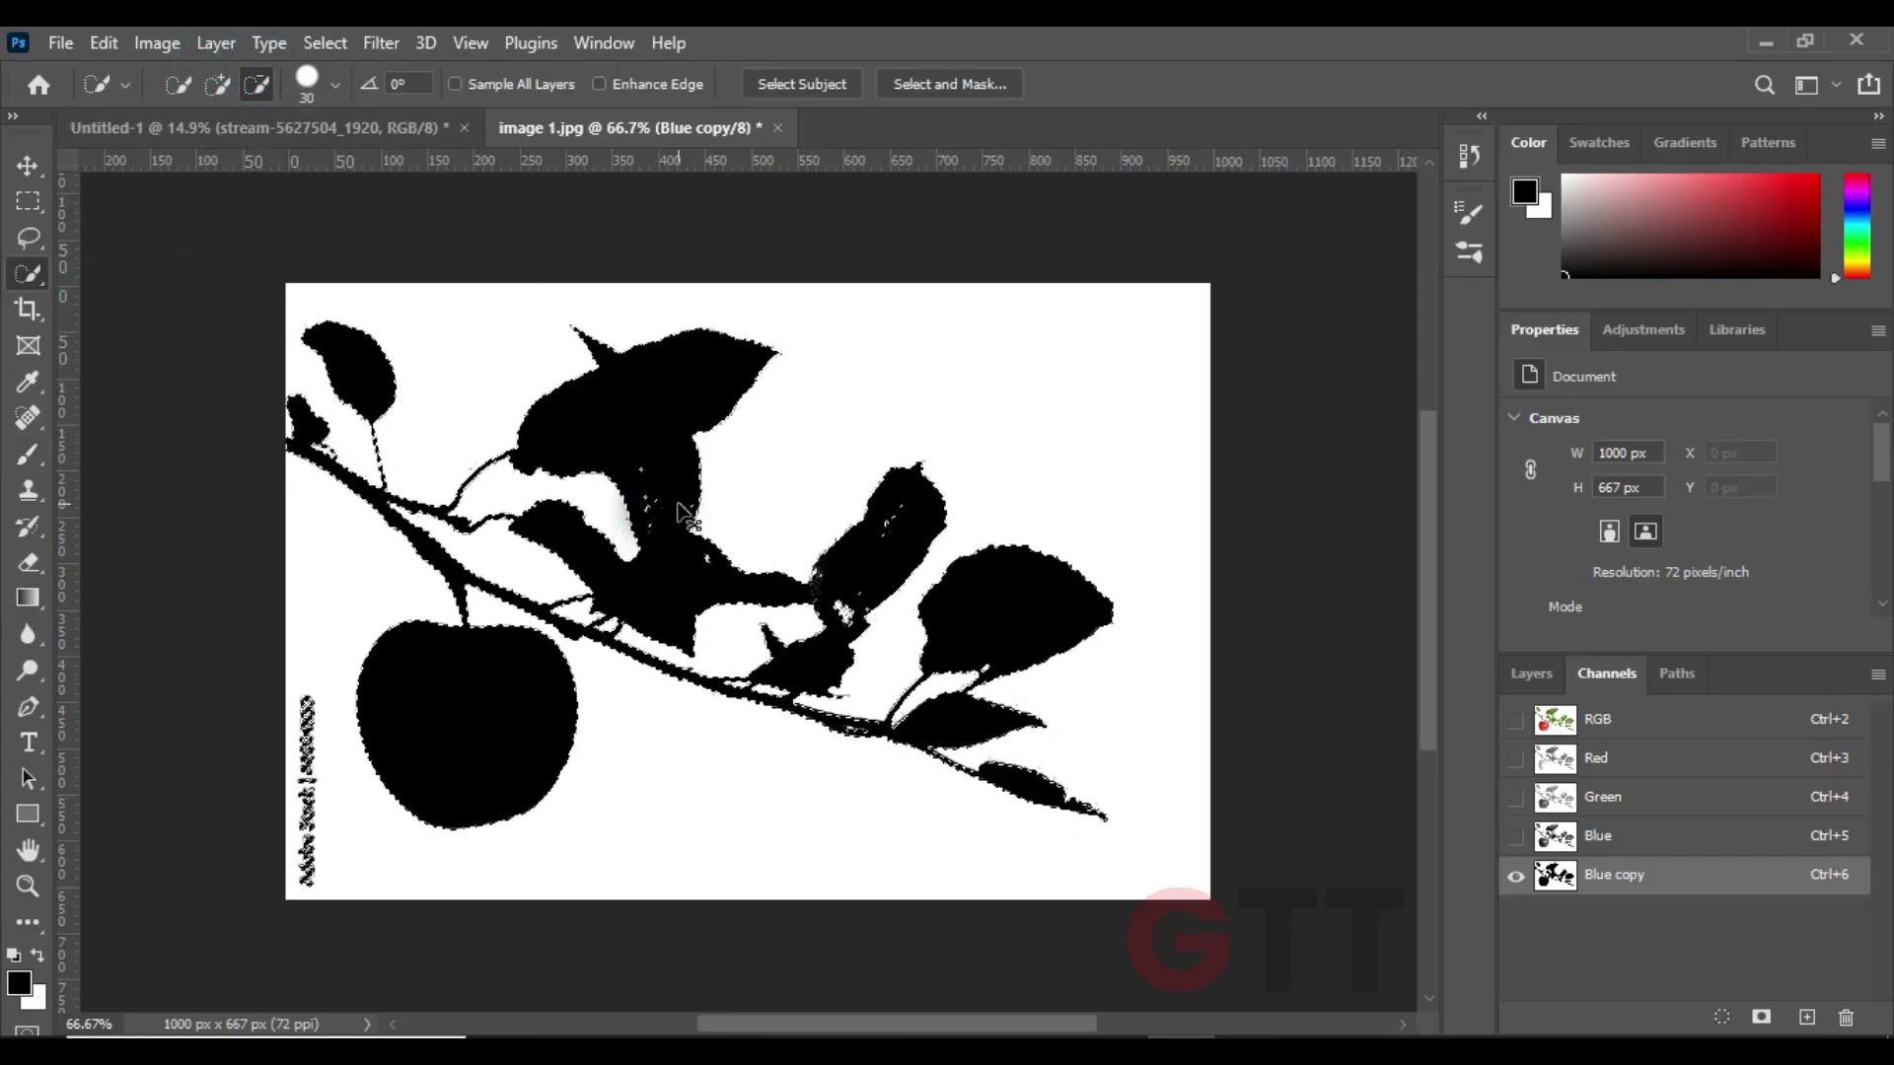
pyautogui.scroll(2, 687, 513)
pyautogui.press('[')
pyautogui.press('[')
pyautogui.press('[')
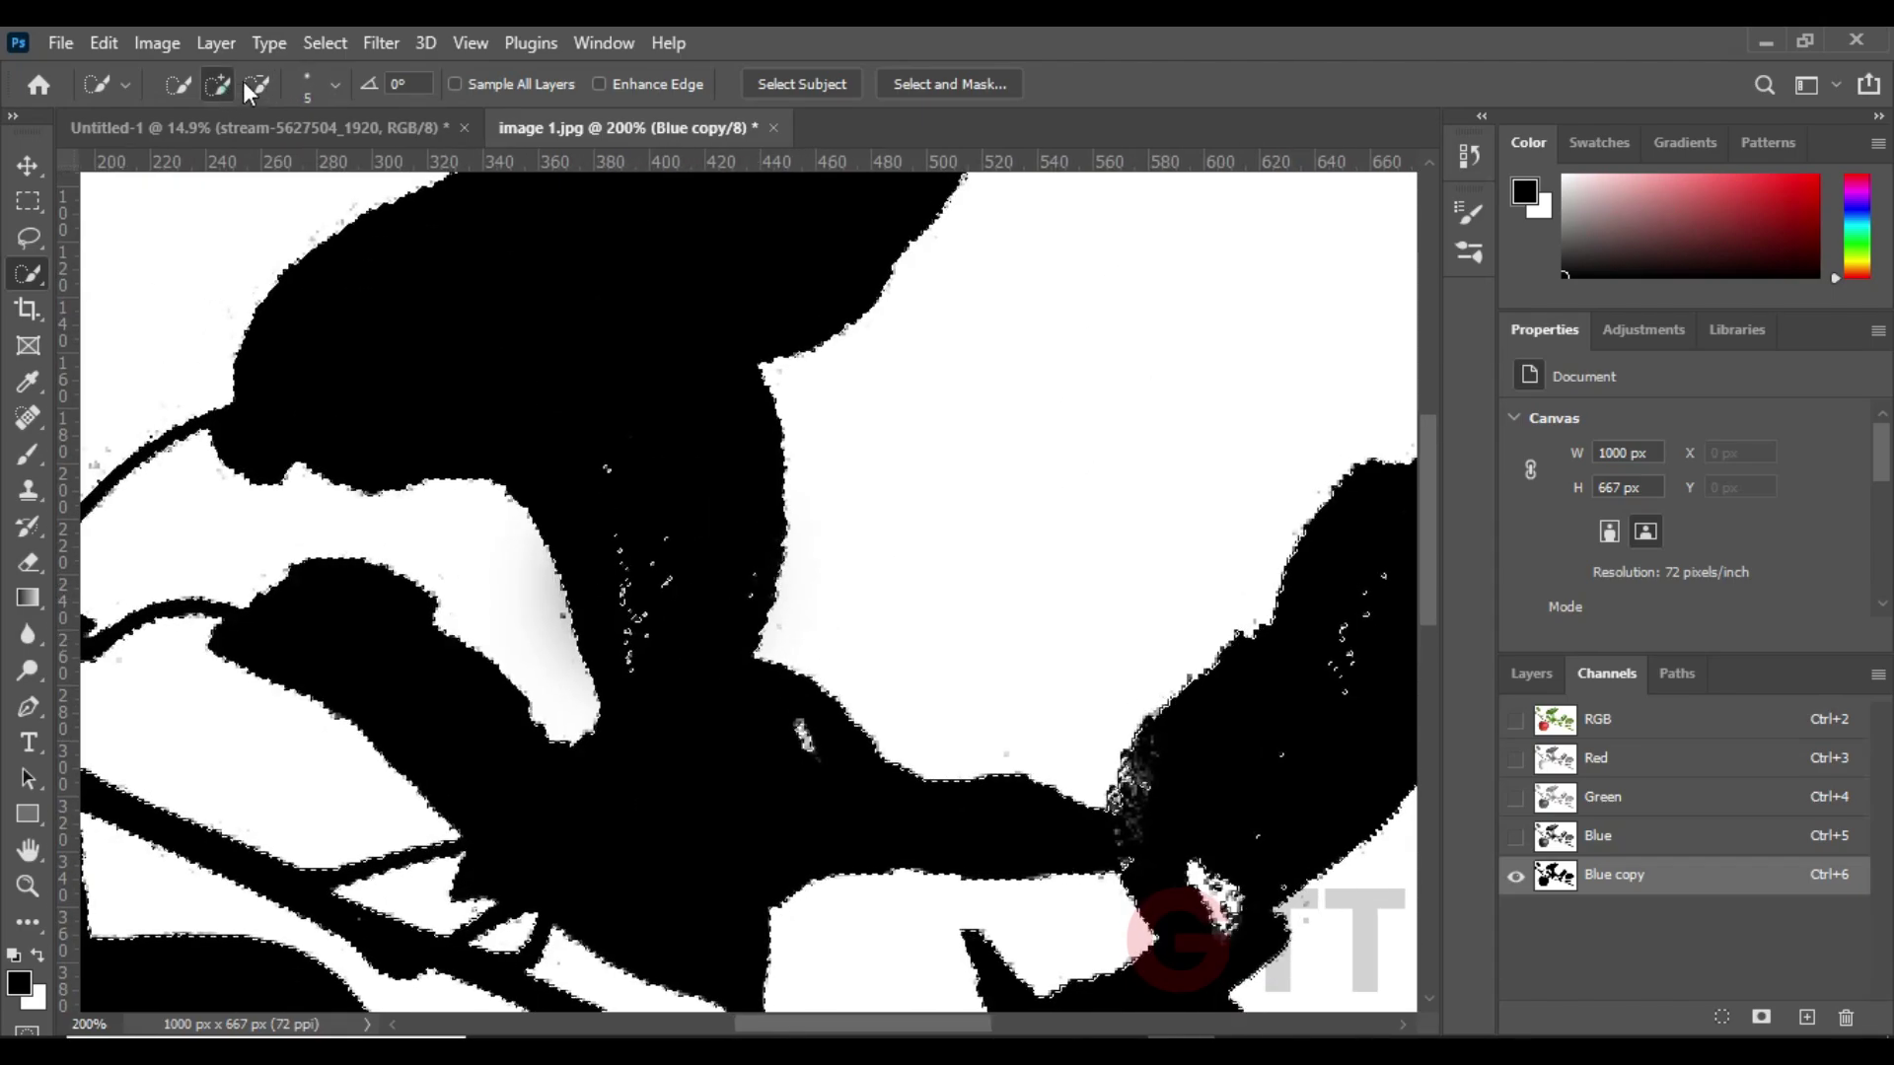
# - Fill silhouette gaps around the middle leaf and along the upper-left branch
pyautogui.moveTo(1164, 664)
pyautogui.mouseDown()
pyautogui.moveTo(1031, 573)
pyautogui.moveTo(795, 321)
pyautogui.mouseUp()
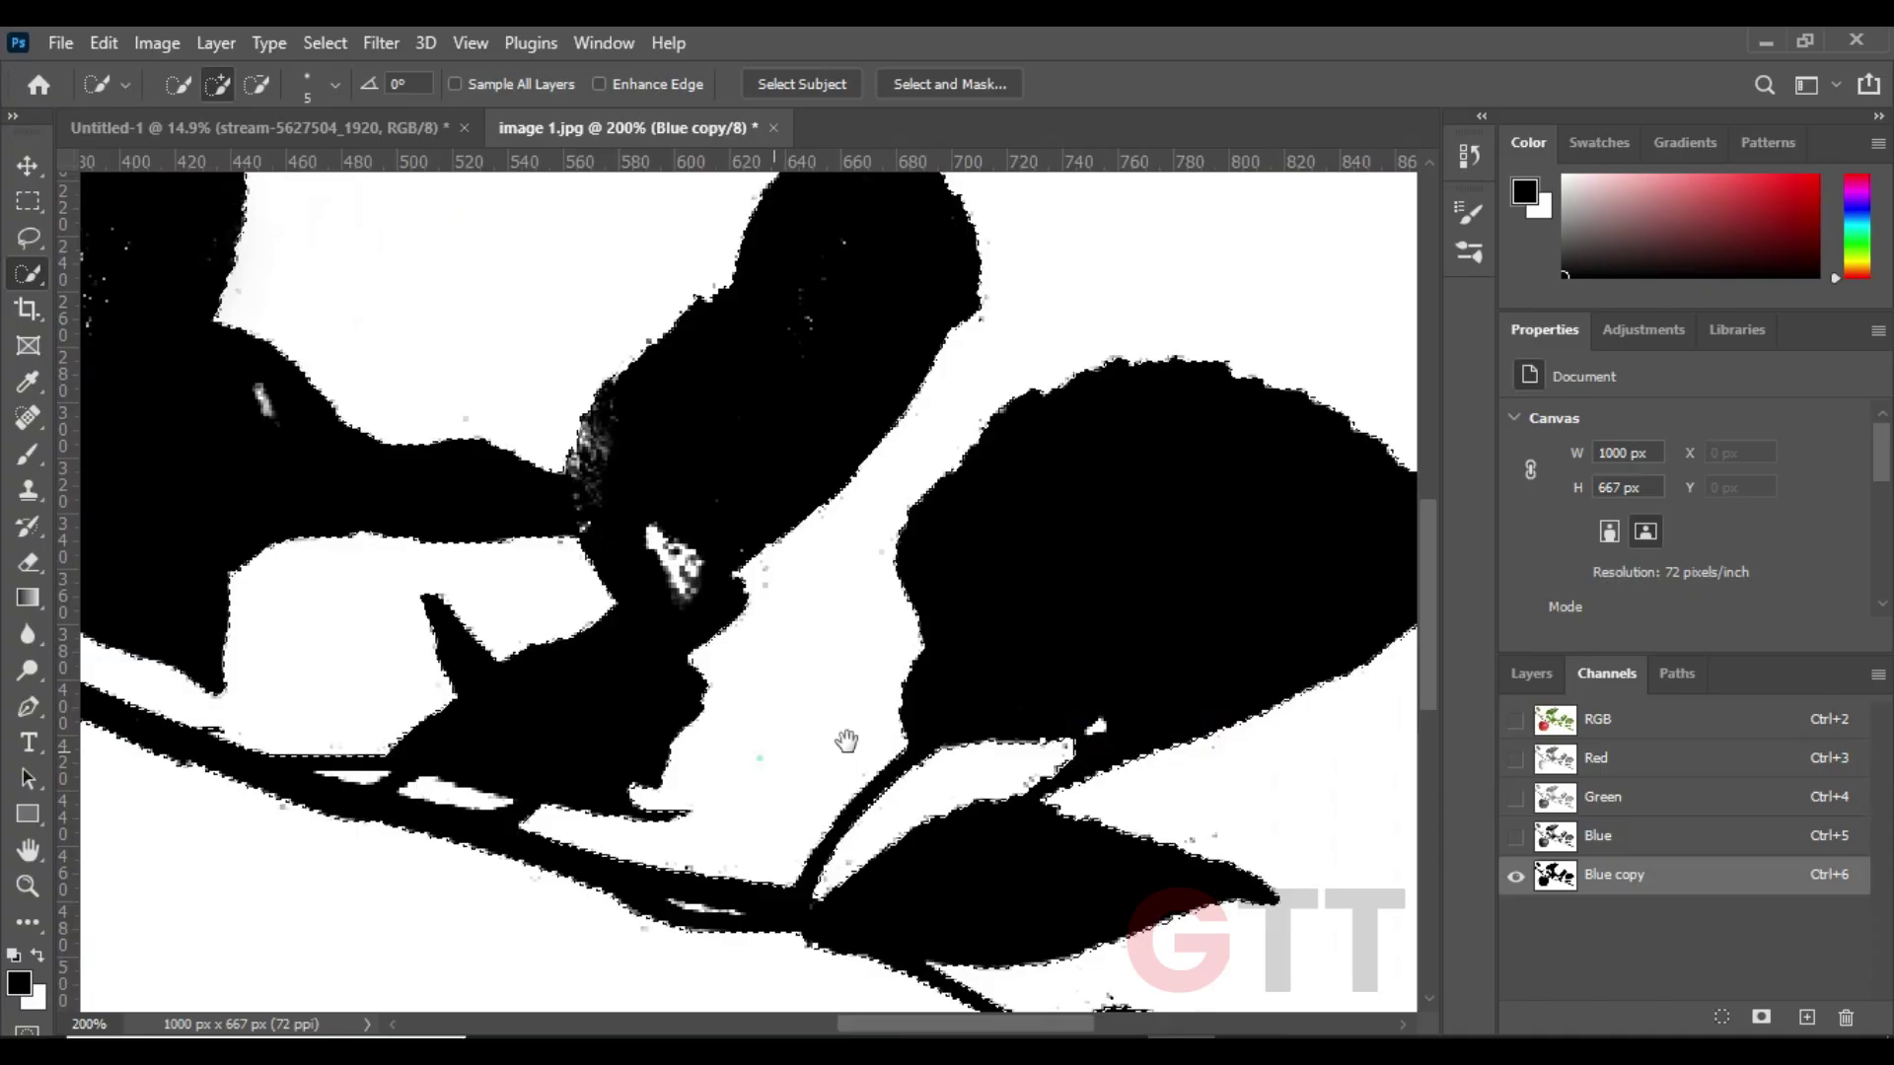
pyautogui.moveTo(847, 742); pyautogui.dragTo(1381, 987)
pyautogui.moveTo(274, 499)
pyautogui.mouseDown()
pyautogui.moveTo(656, 565)
pyautogui.moveTo(938, 536)
pyautogui.mouseUp()
pyautogui.hotkey('ctrl', '0')
pyautogui.press('b')
pyautogui.moveTo(1132, 829); pyautogui.dragTo(984, 649)
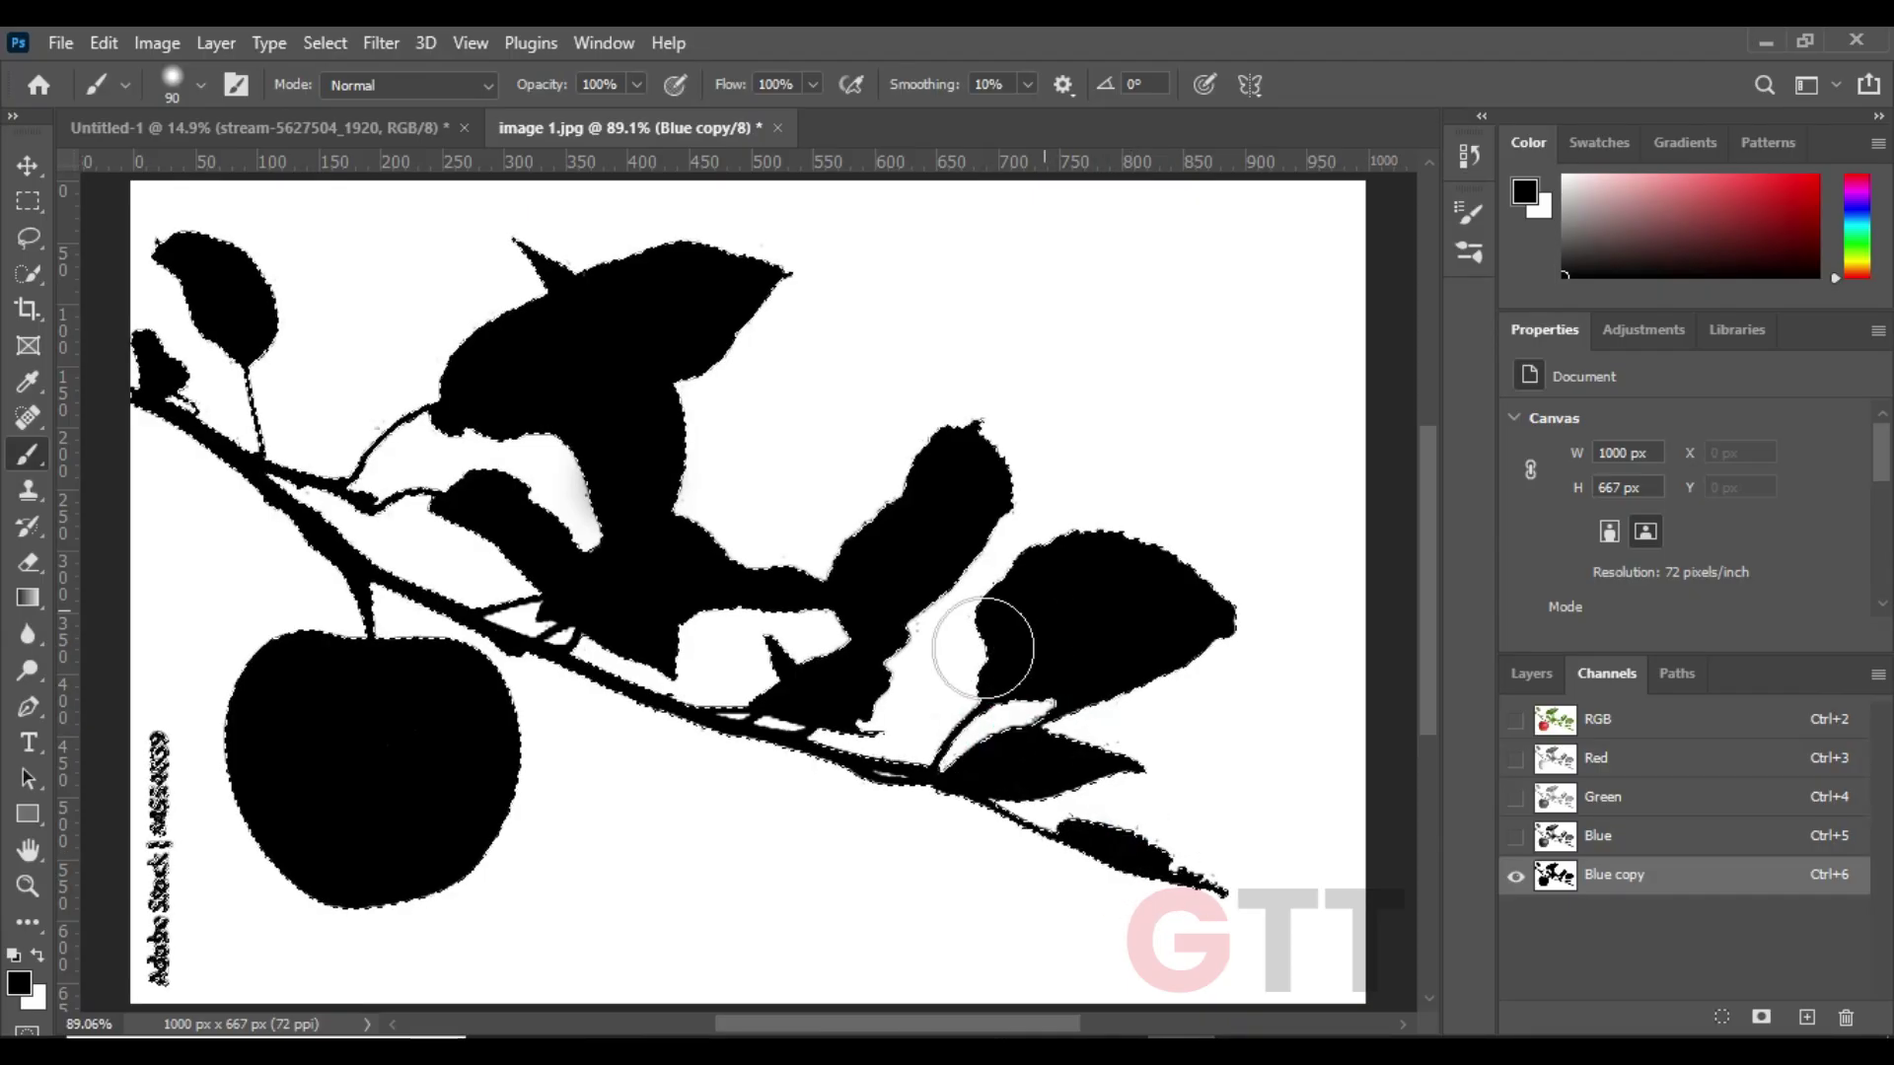
pyautogui.moveTo(326, 440); pyautogui.dragTo(246, 305)
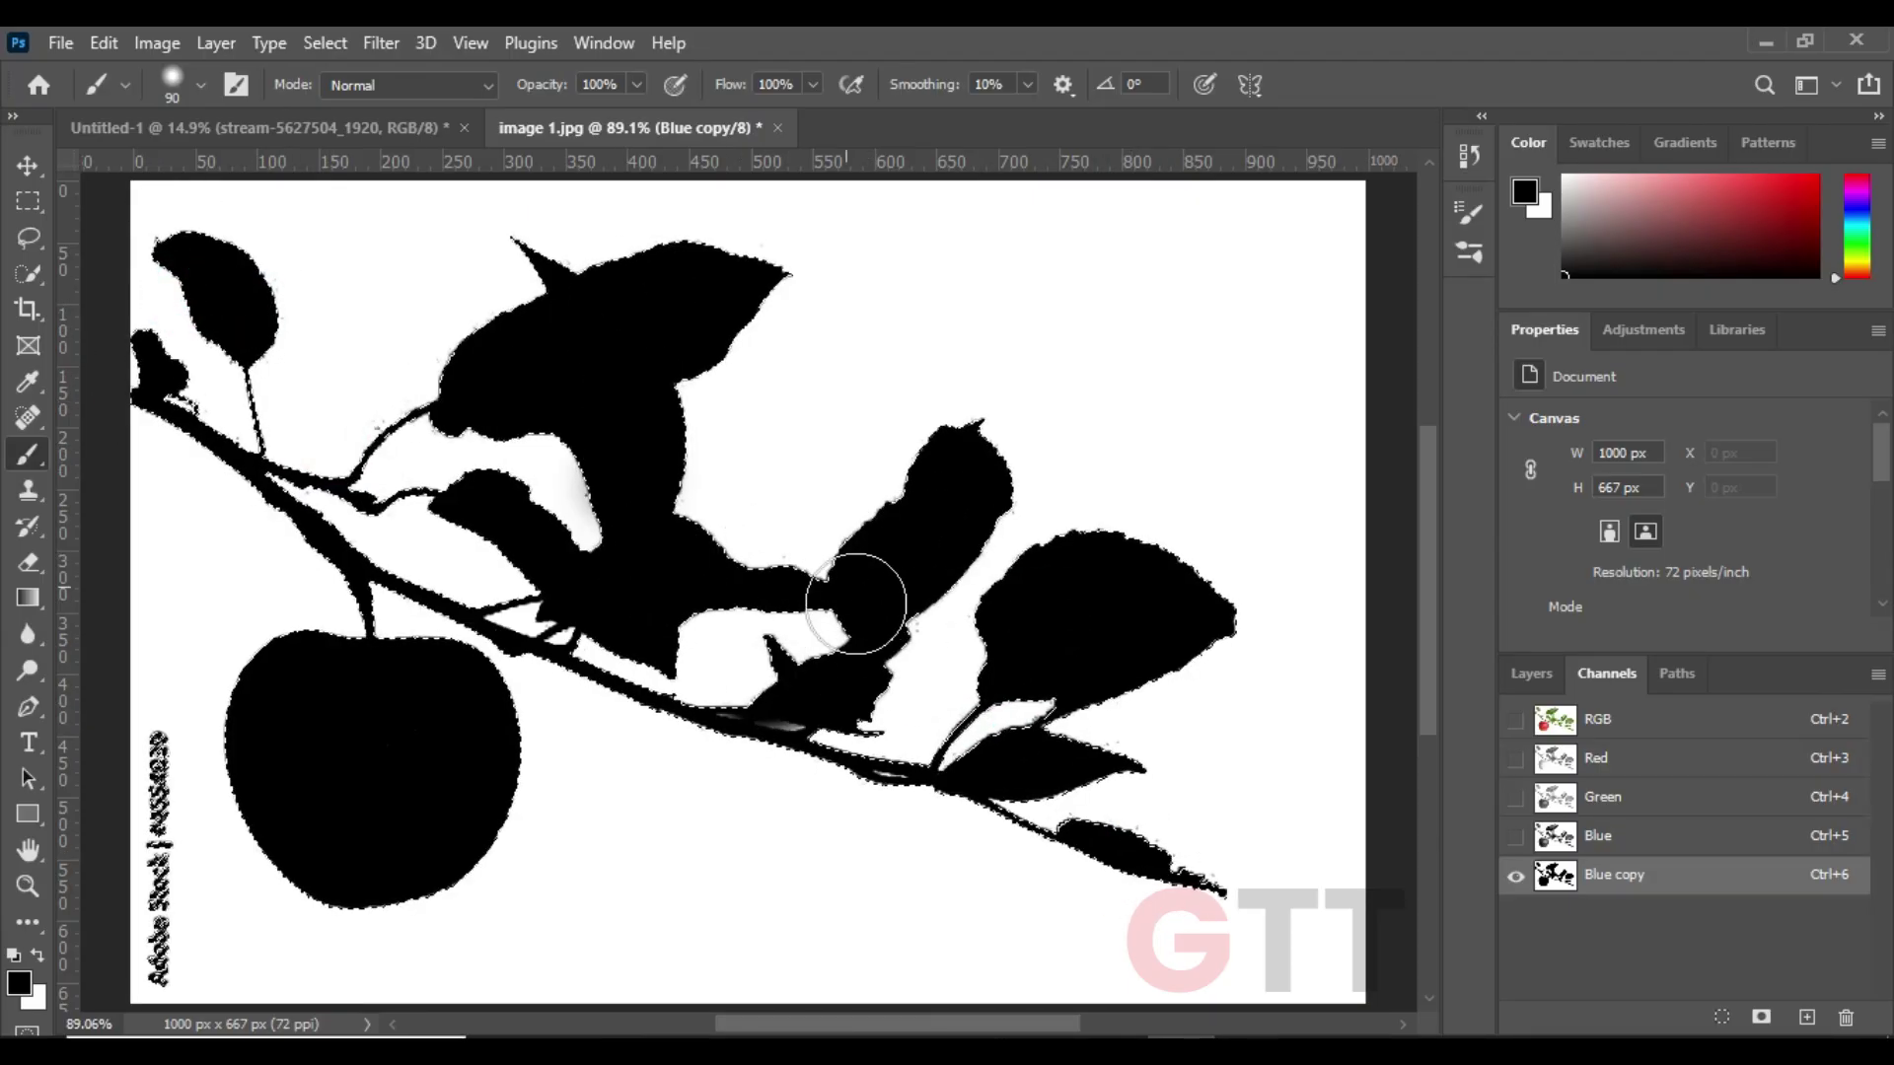
# - Return to the Layers panel and select the Background layer
pyautogui.press('v')
pyautogui.click(1531, 674)
pyautogui.click(1699, 841)
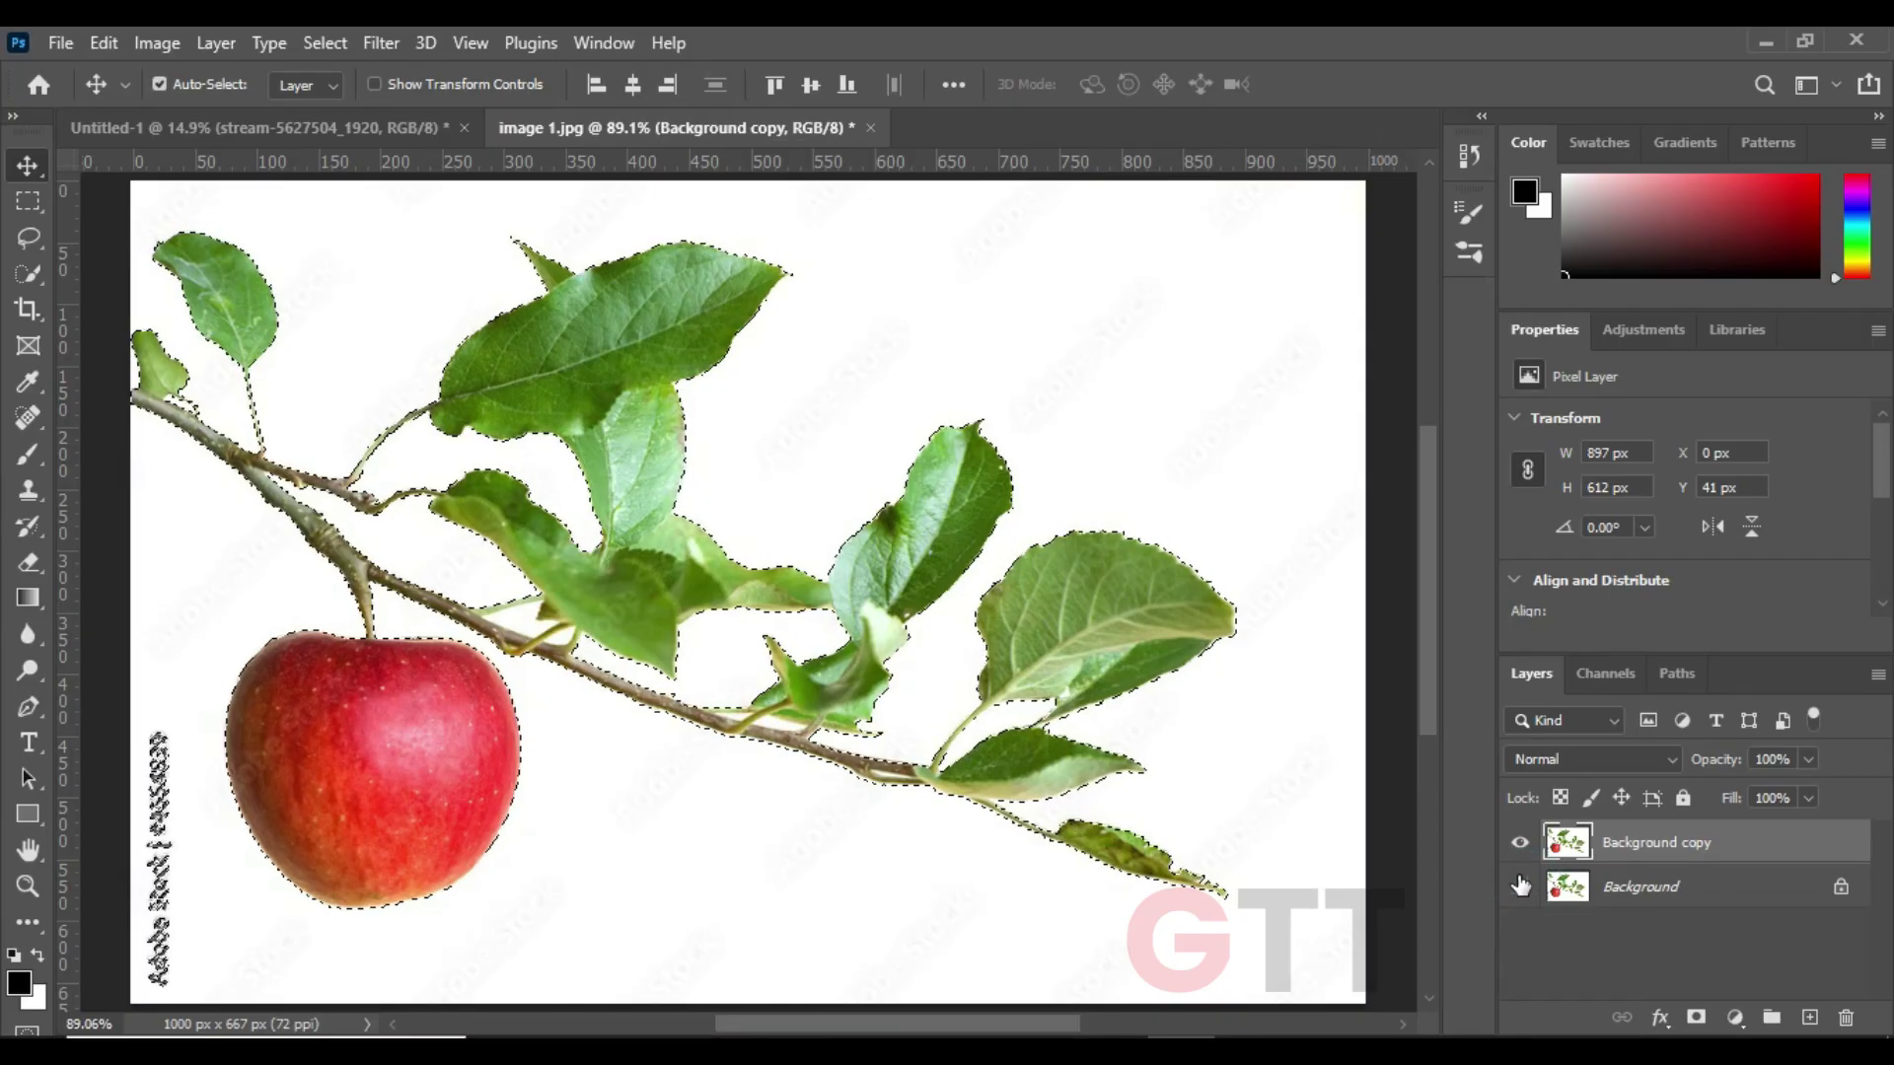
# - Hide Background, mask Background copy to the branch, and clean mask edges with a small brush
pyautogui.click(1521, 886)
pyautogui.click(1695, 1017)
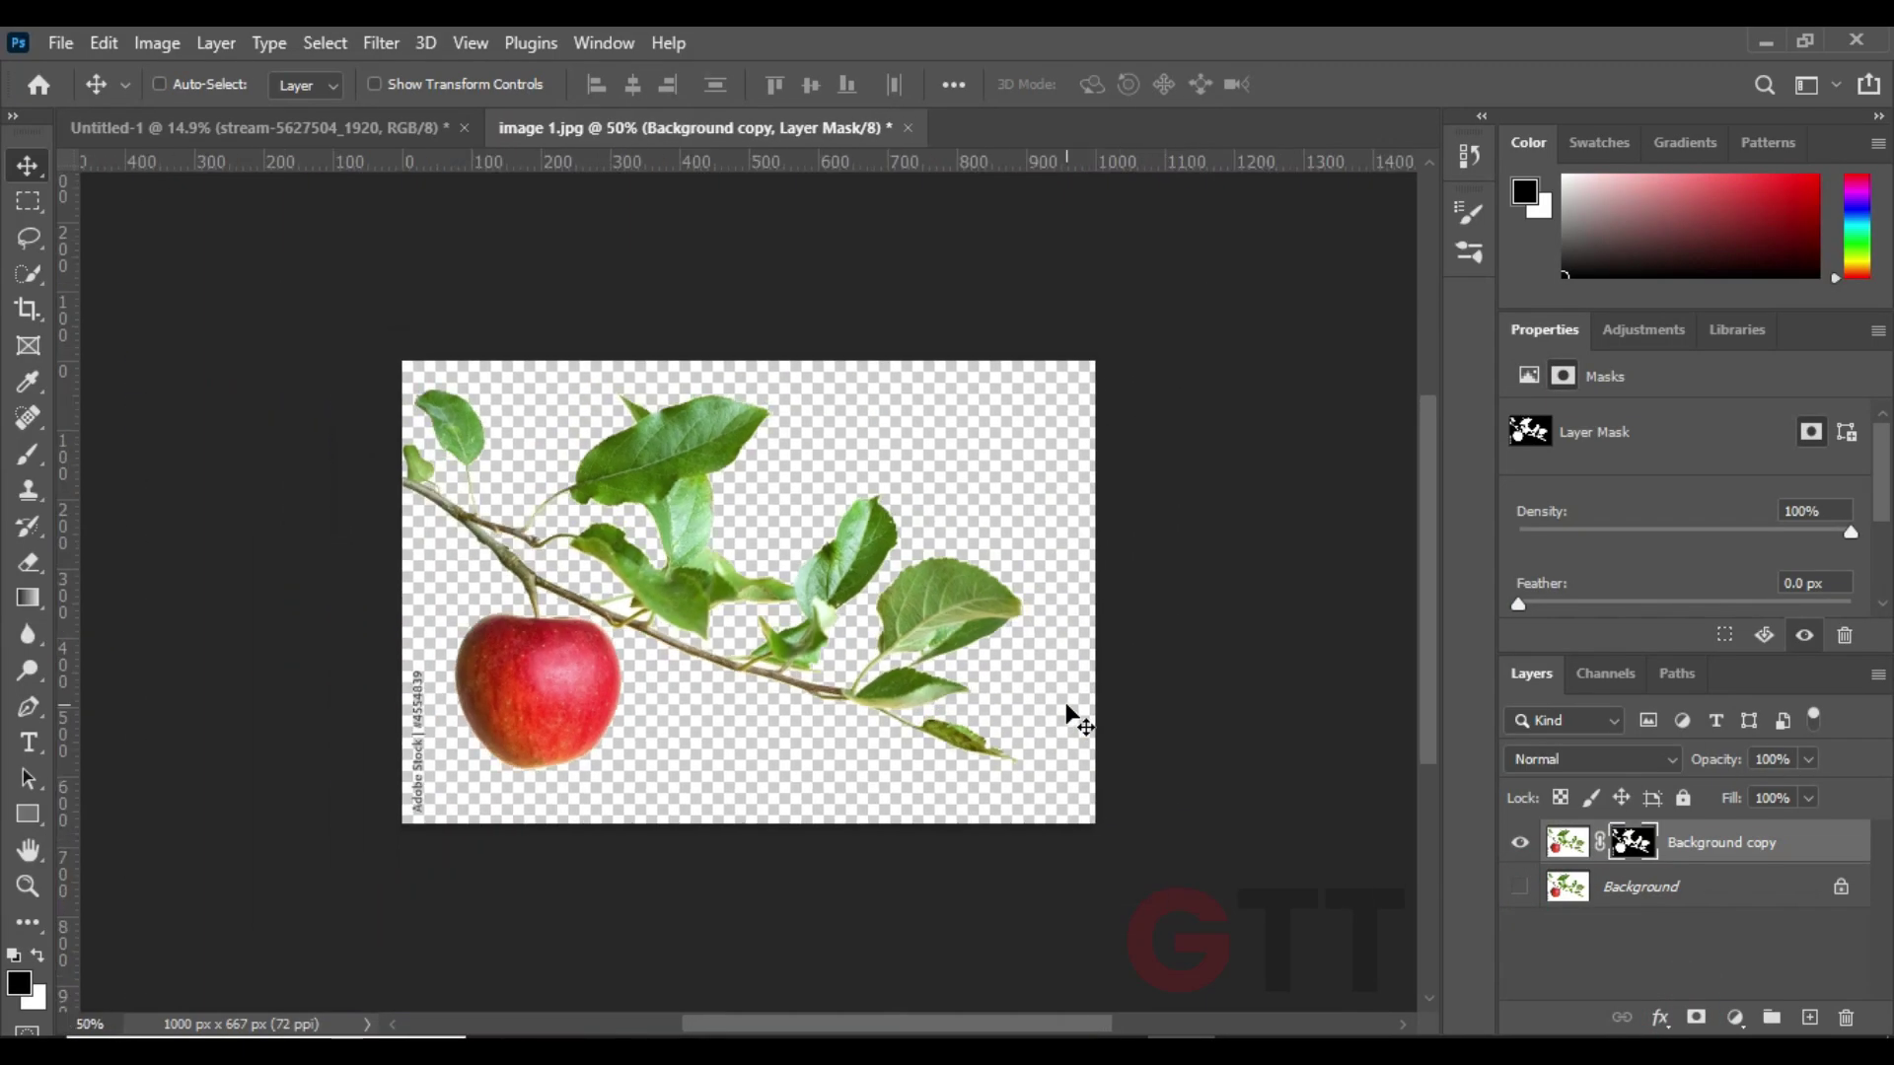
pyautogui.press('b')
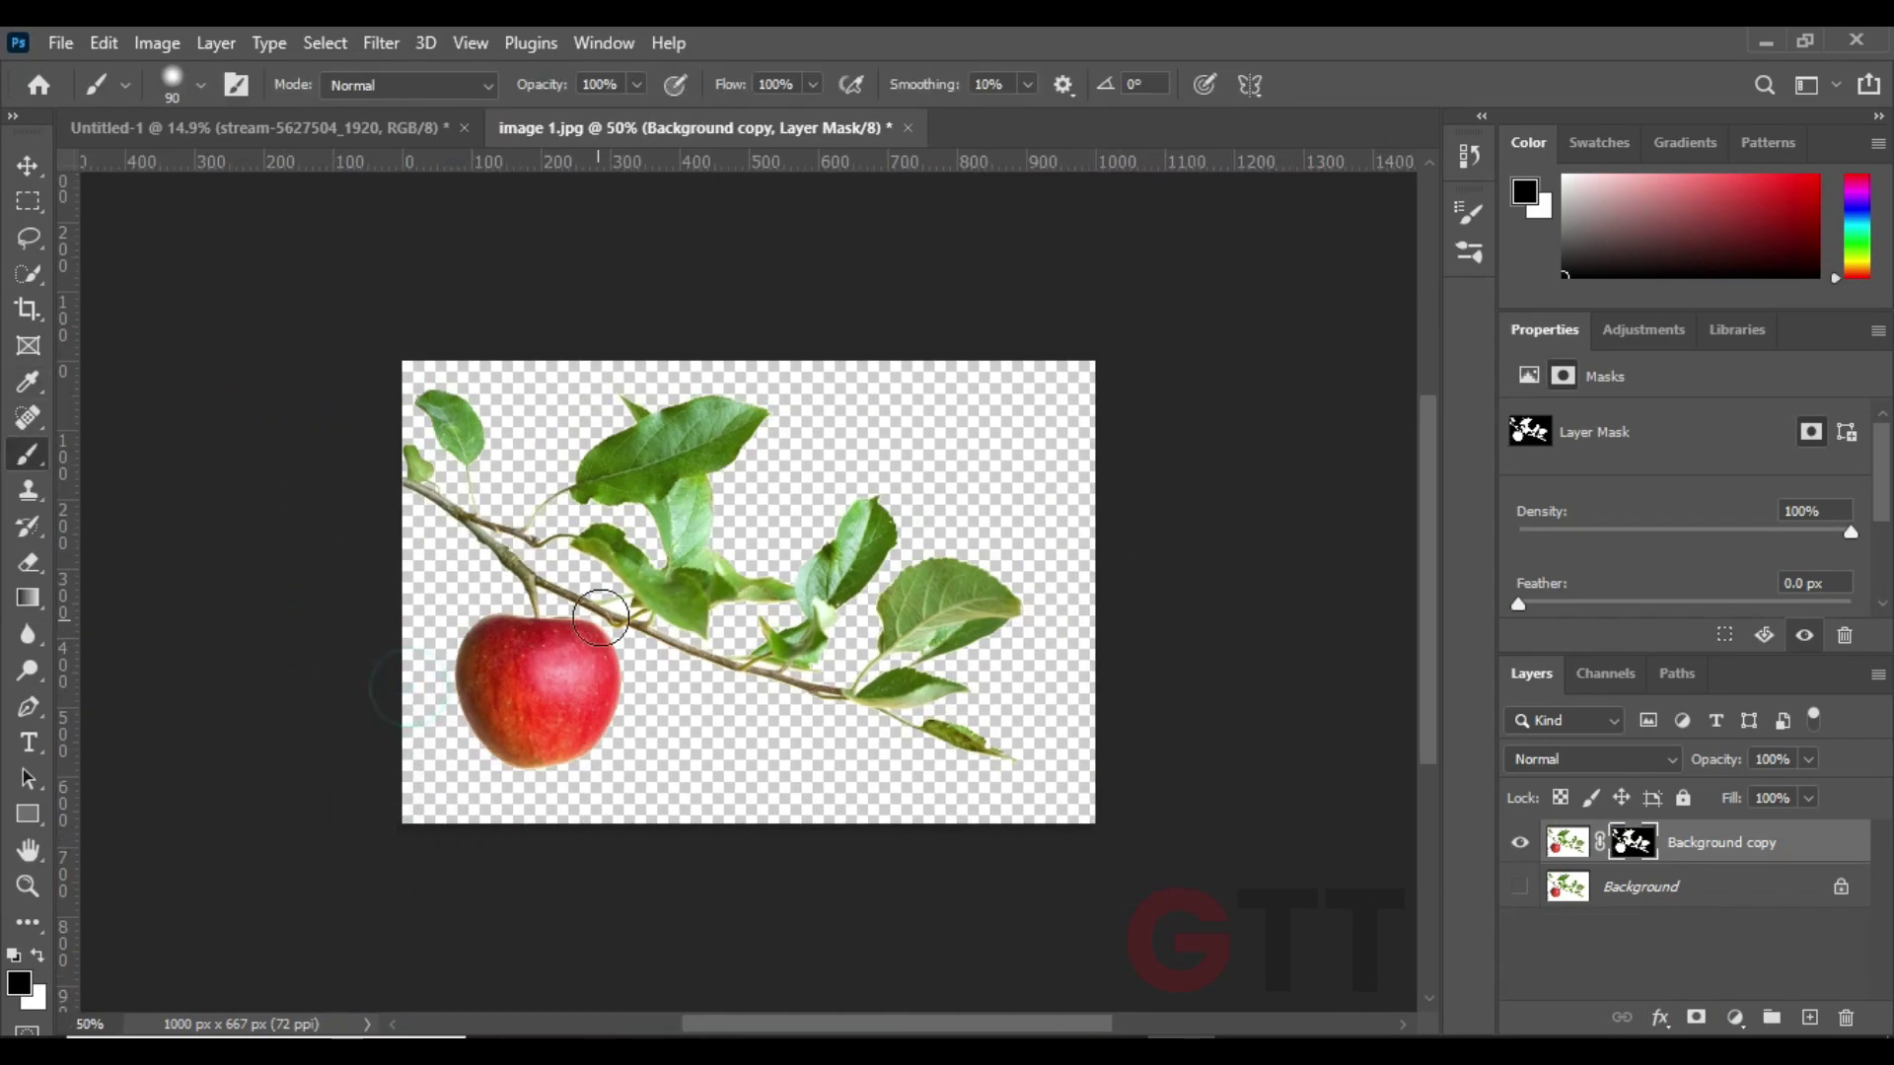
pyautogui.scroll(1, 601, 619)
pyautogui.scroll(2, 626, 597)
pyautogui.scroll(1, 592, 611)
pyautogui.press('[')
pyautogui.press('[')
pyautogui.press('[')
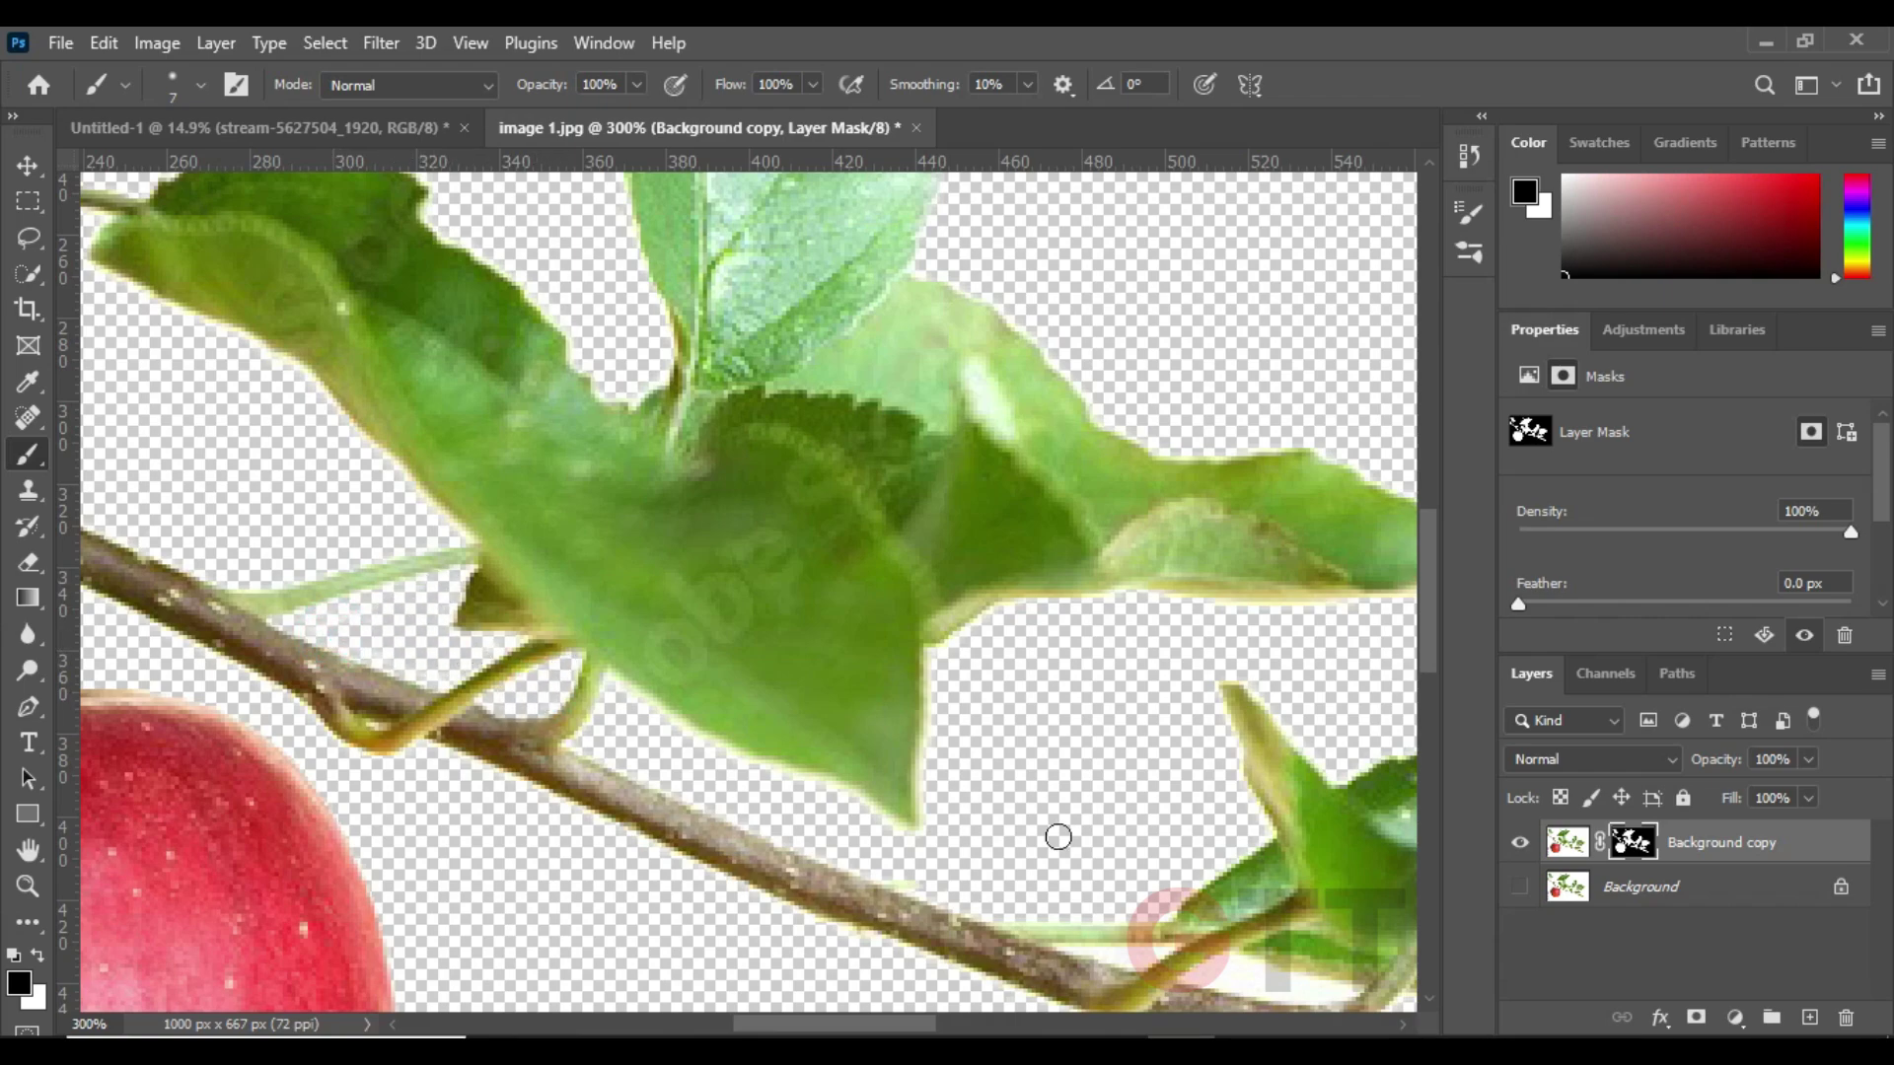
pyautogui.moveTo(1059, 837); pyautogui.dragTo(644, 672)
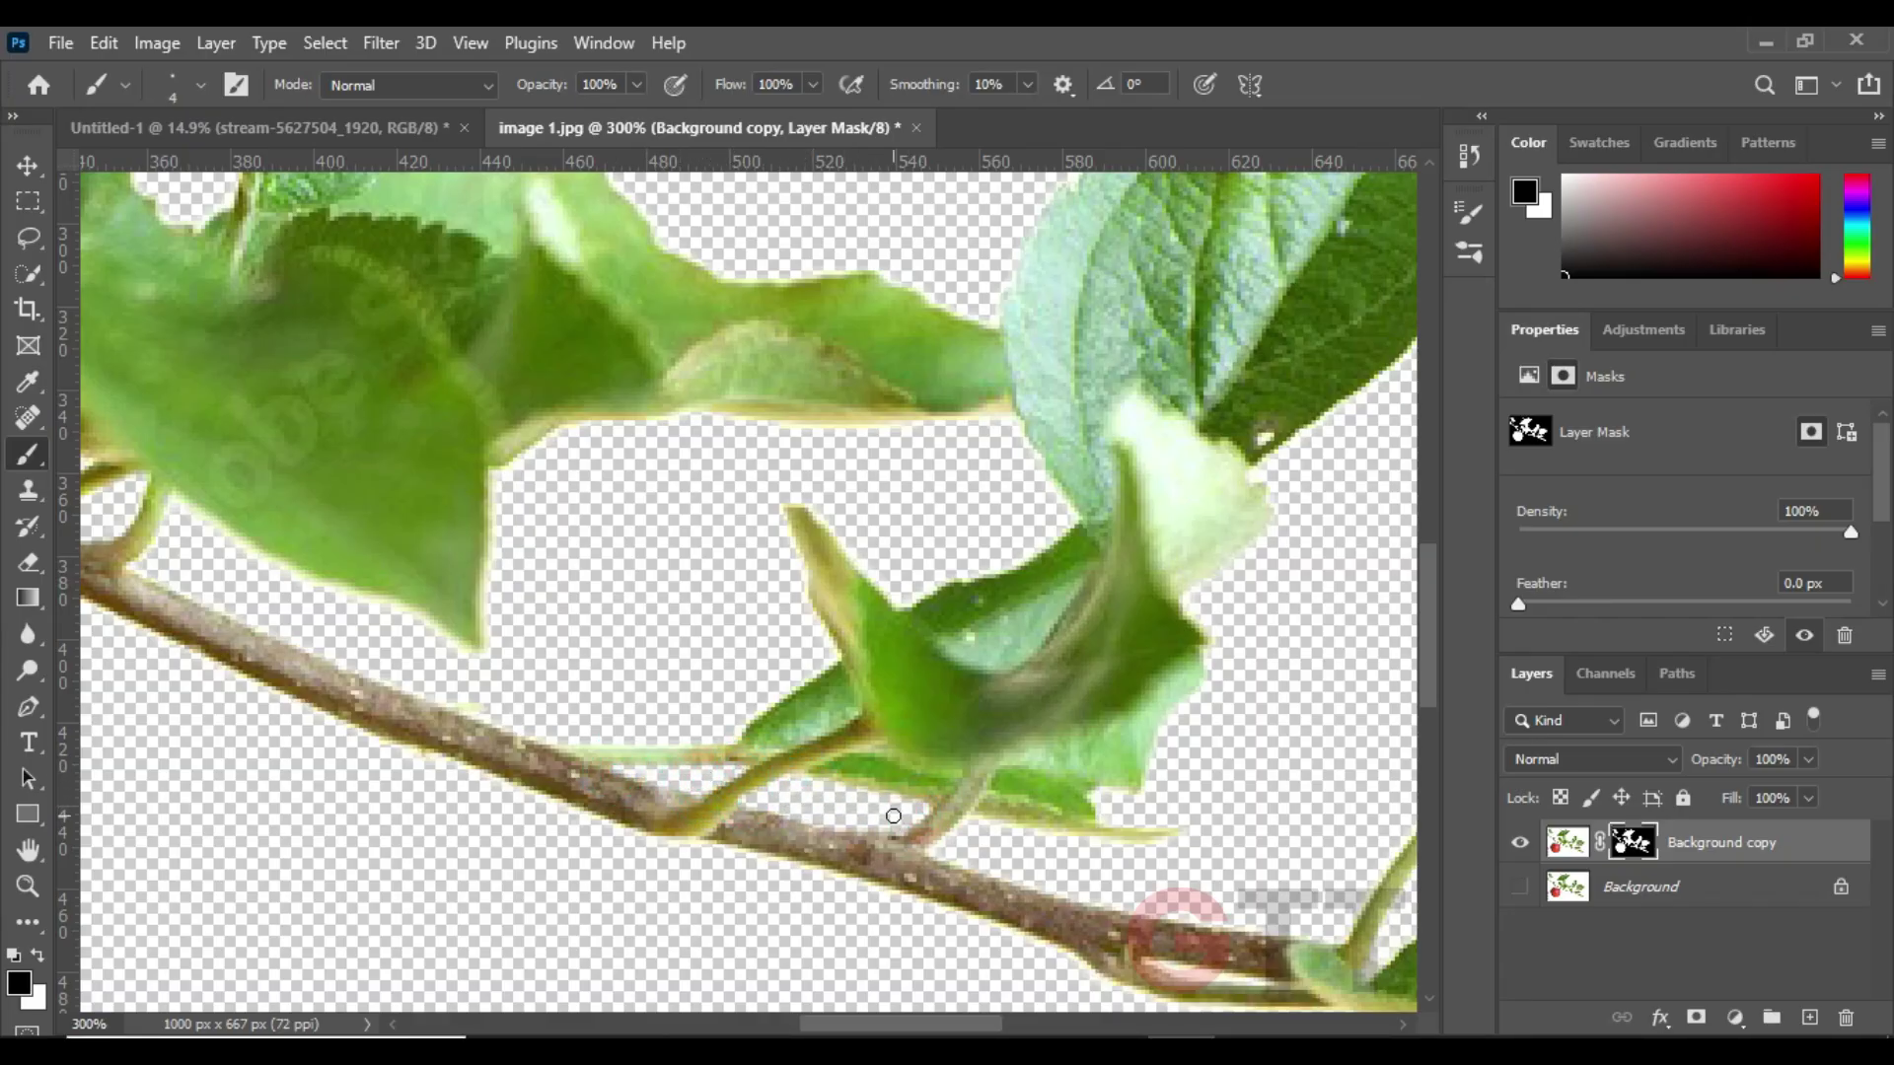
pyautogui.moveTo(1292, 987); pyautogui.dragTo(971, 879)
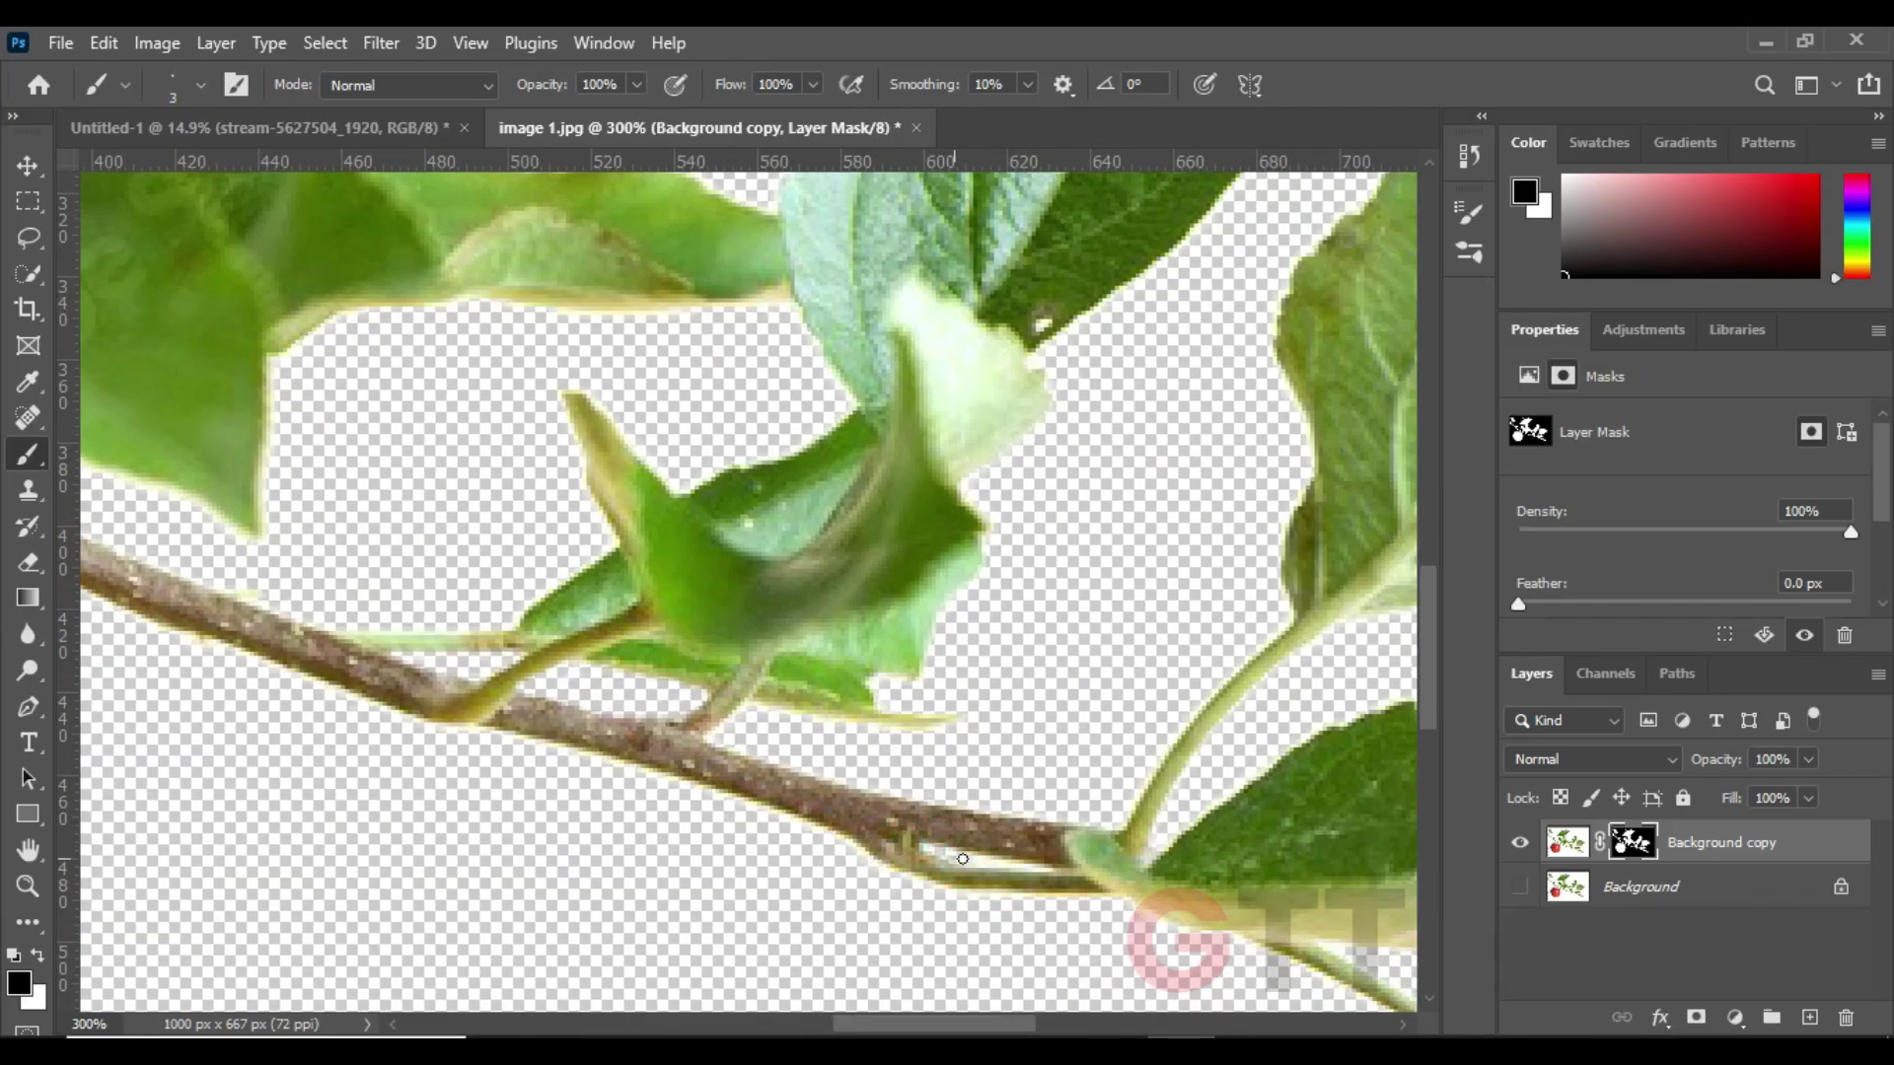
pyautogui.hotkey('ctrl', '0')
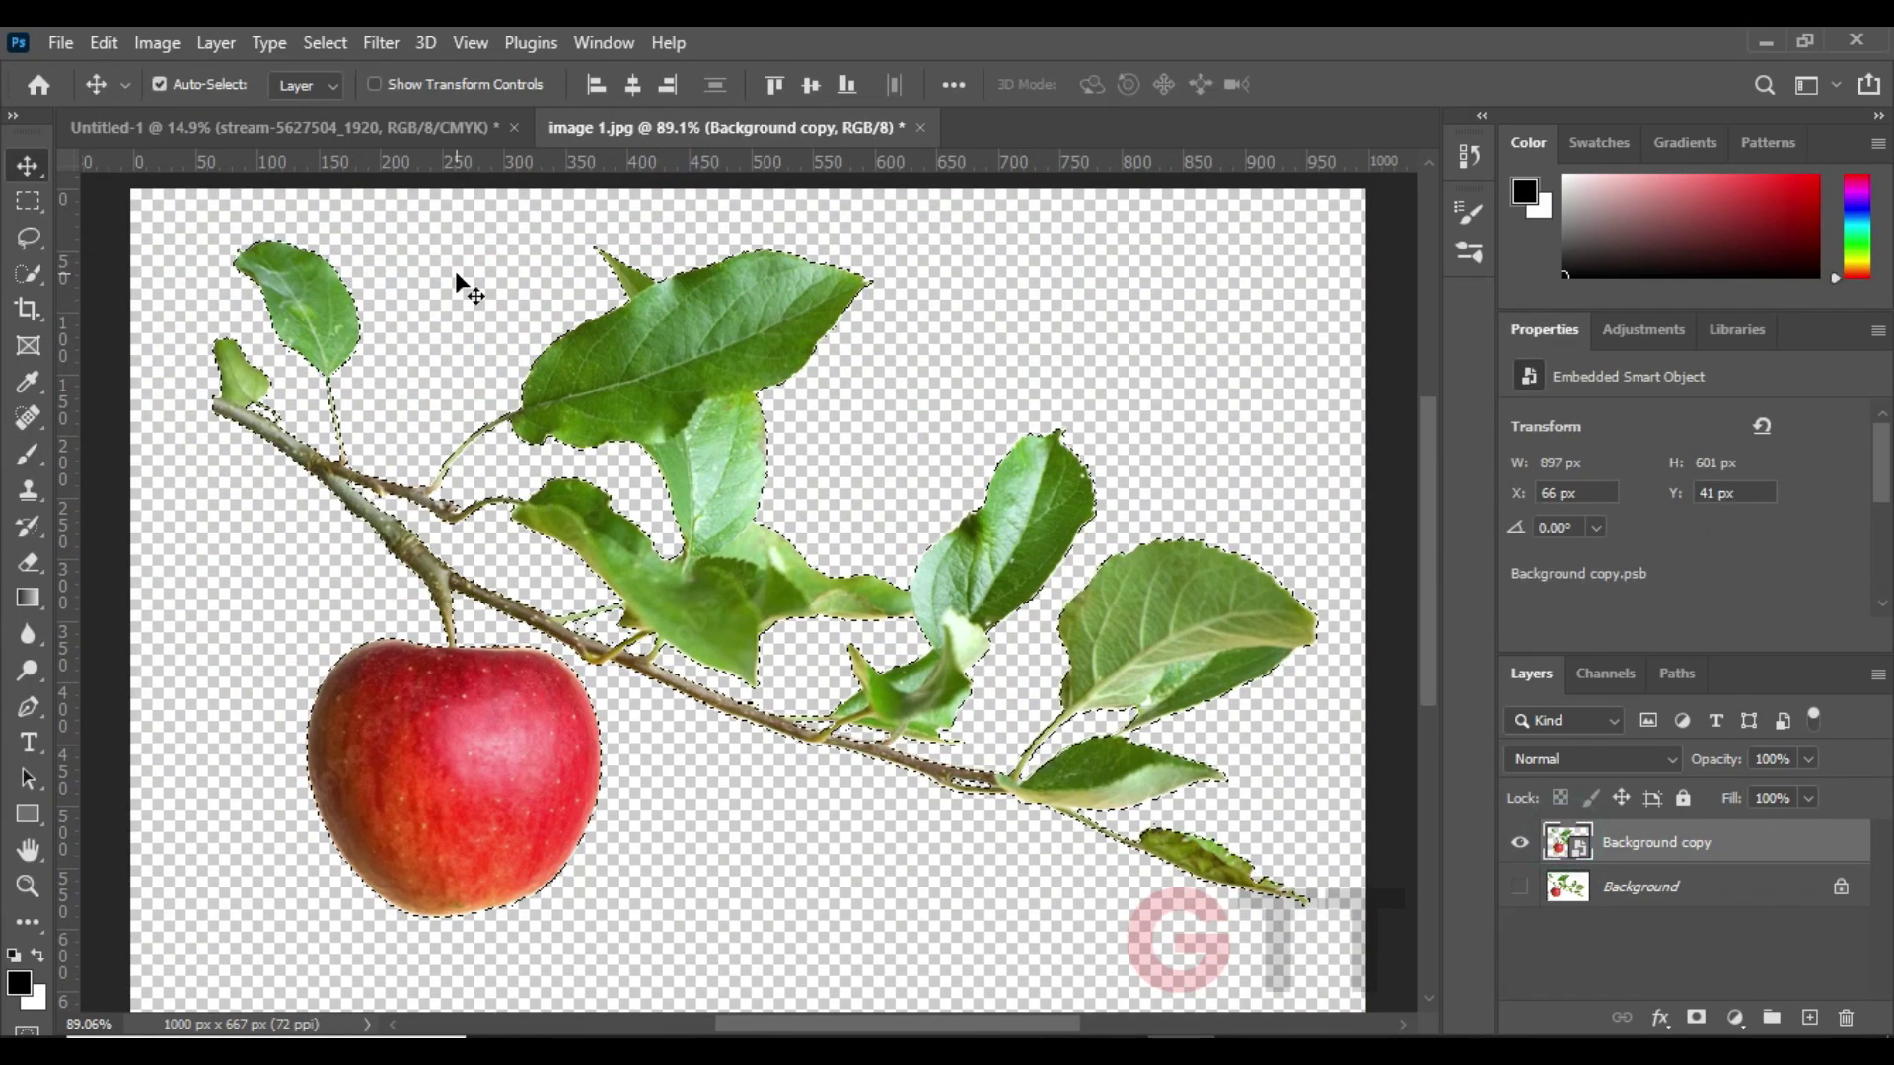
# - Contract the branch selection slightly and mask the layer to it
pyautogui.click(324, 42)
pyautogui.click(634, 538)
pyautogui.click(1073, 338)
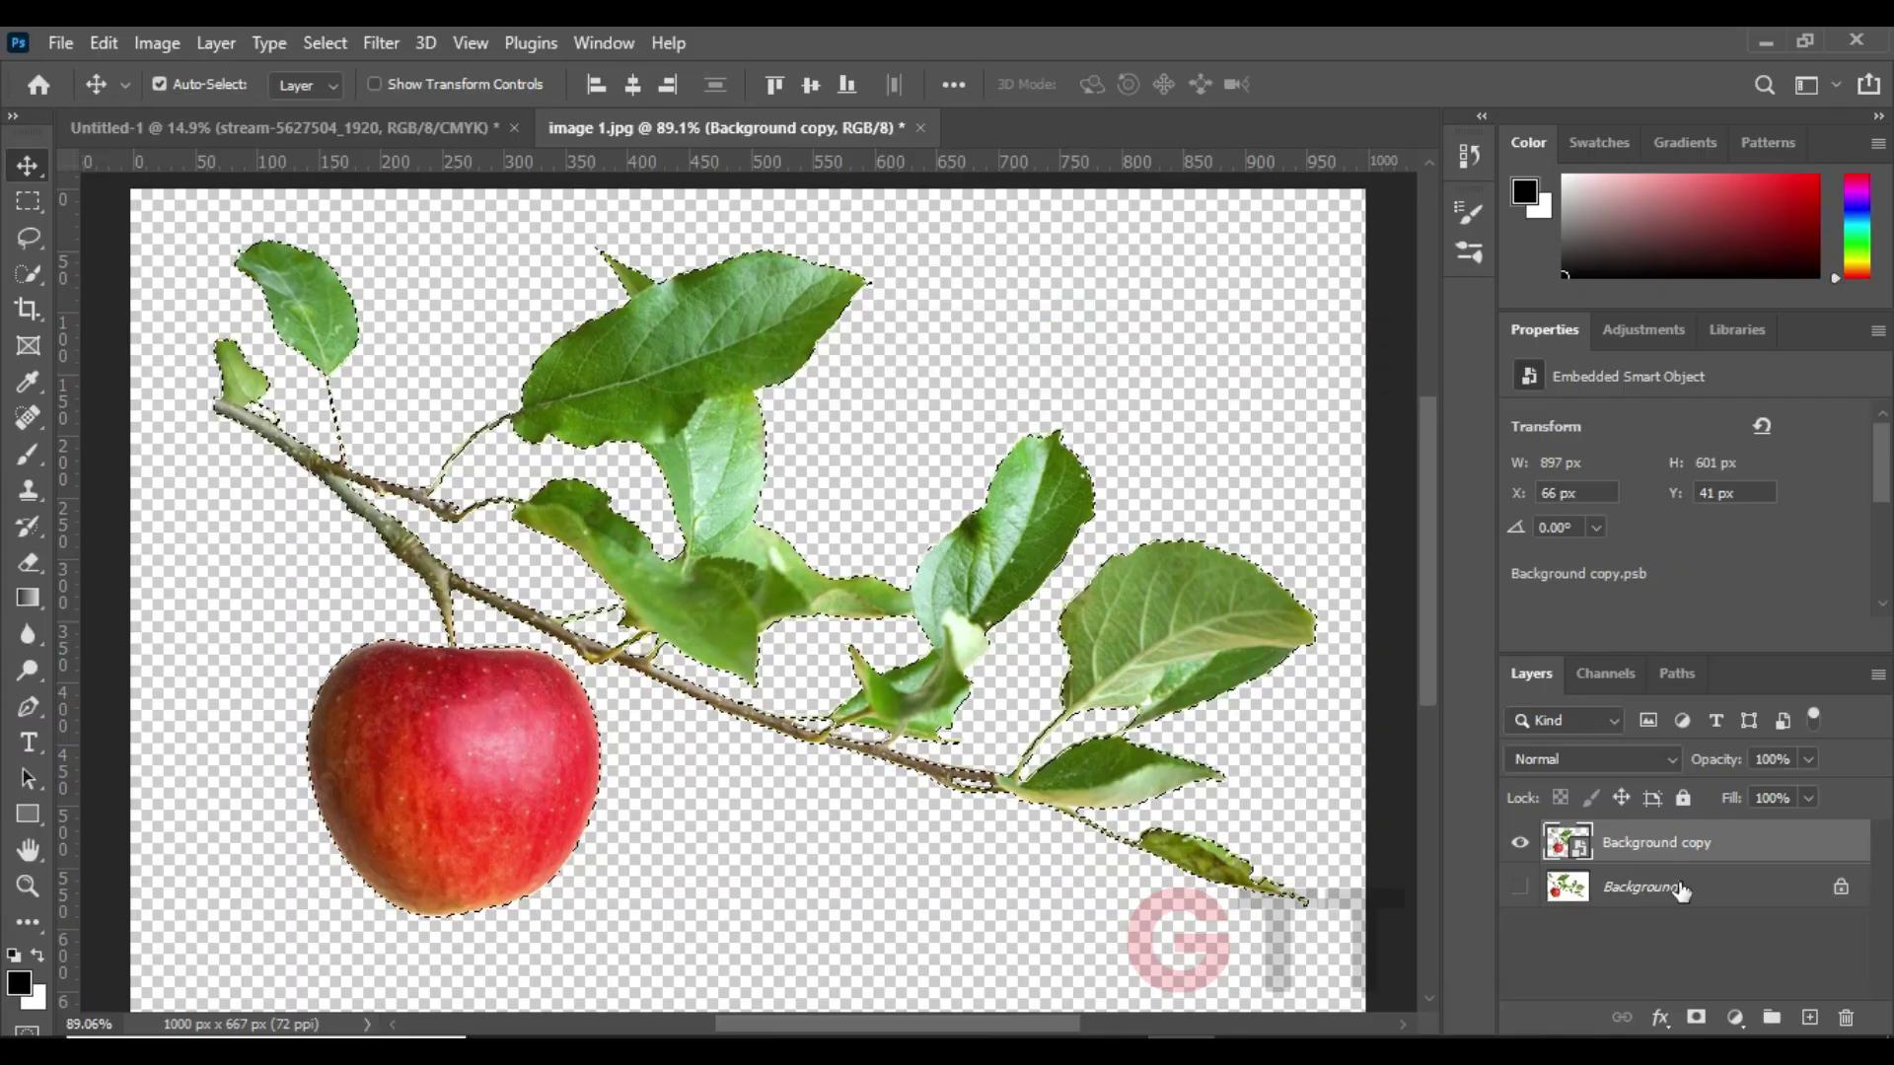
pyautogui.click(1694, 1016)
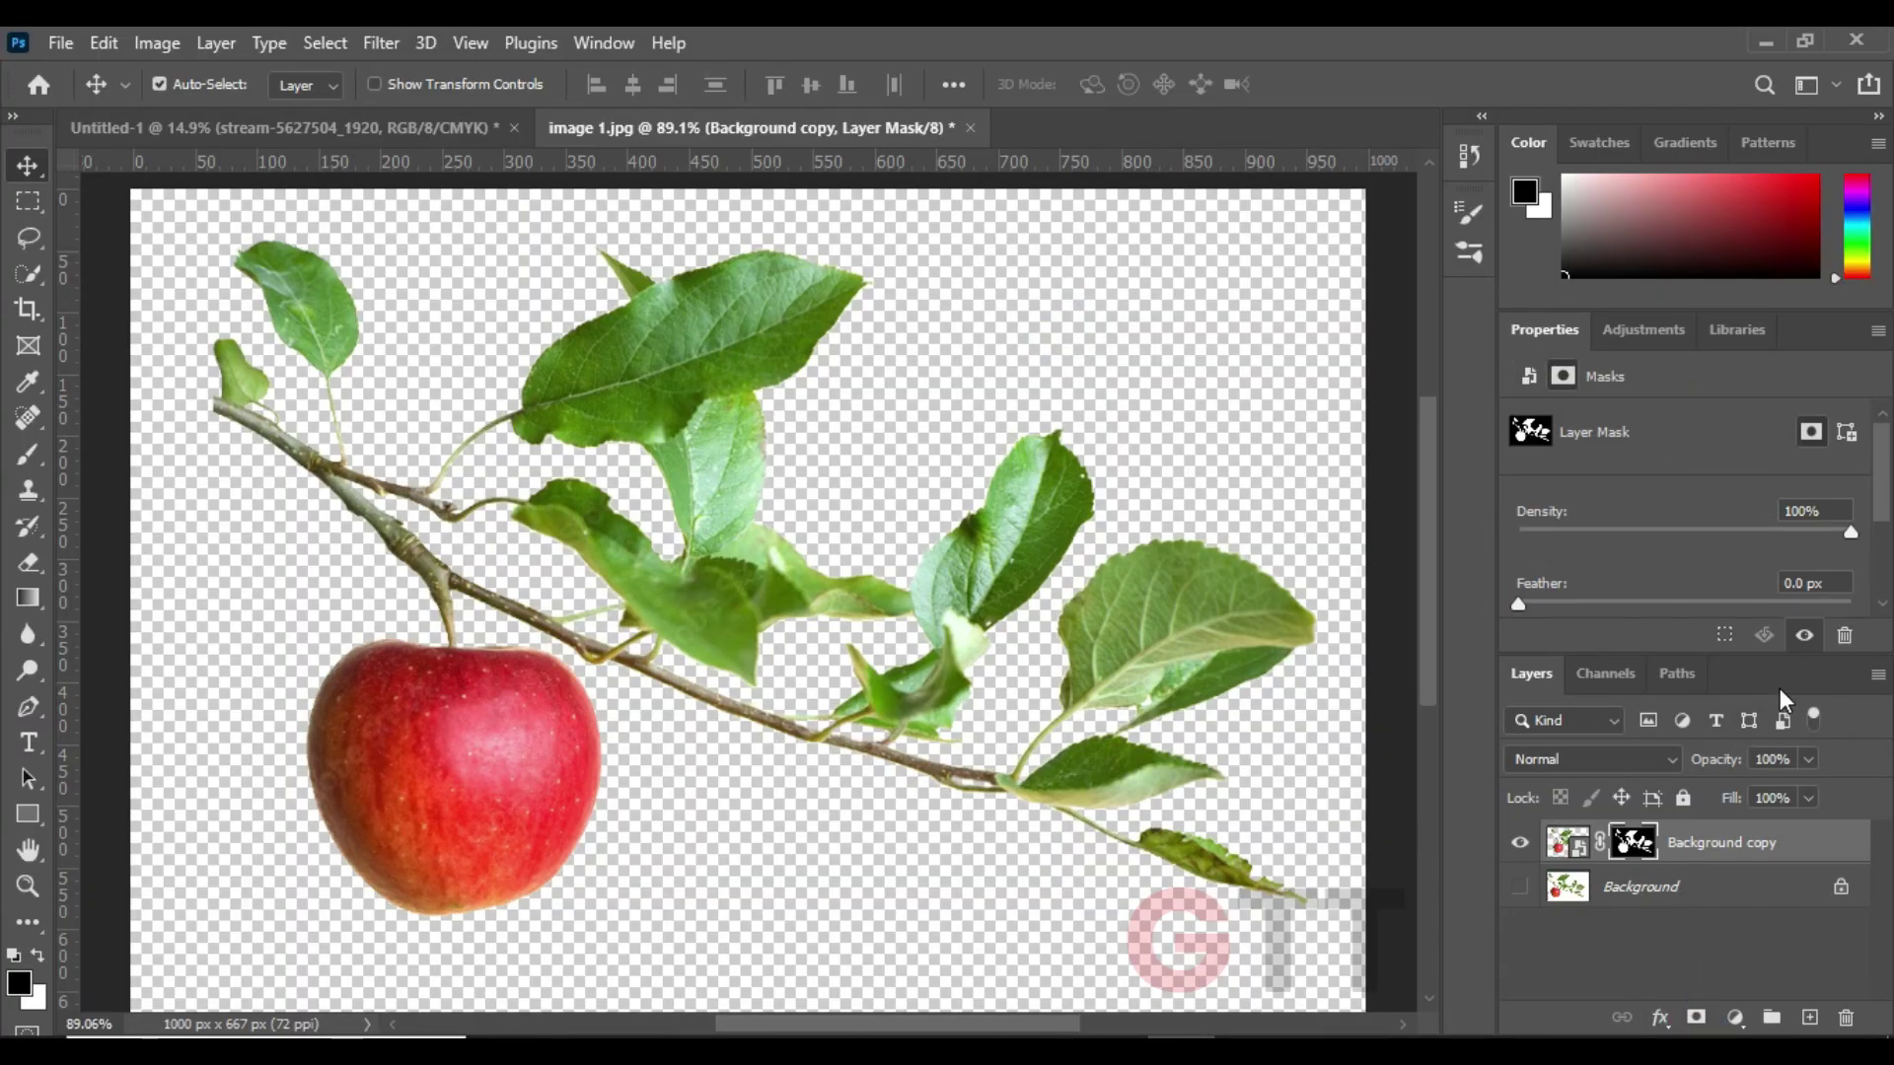
# - Brush out the apple on the mask, leaving only the leafy branch
pyautogui.click(27, 455)
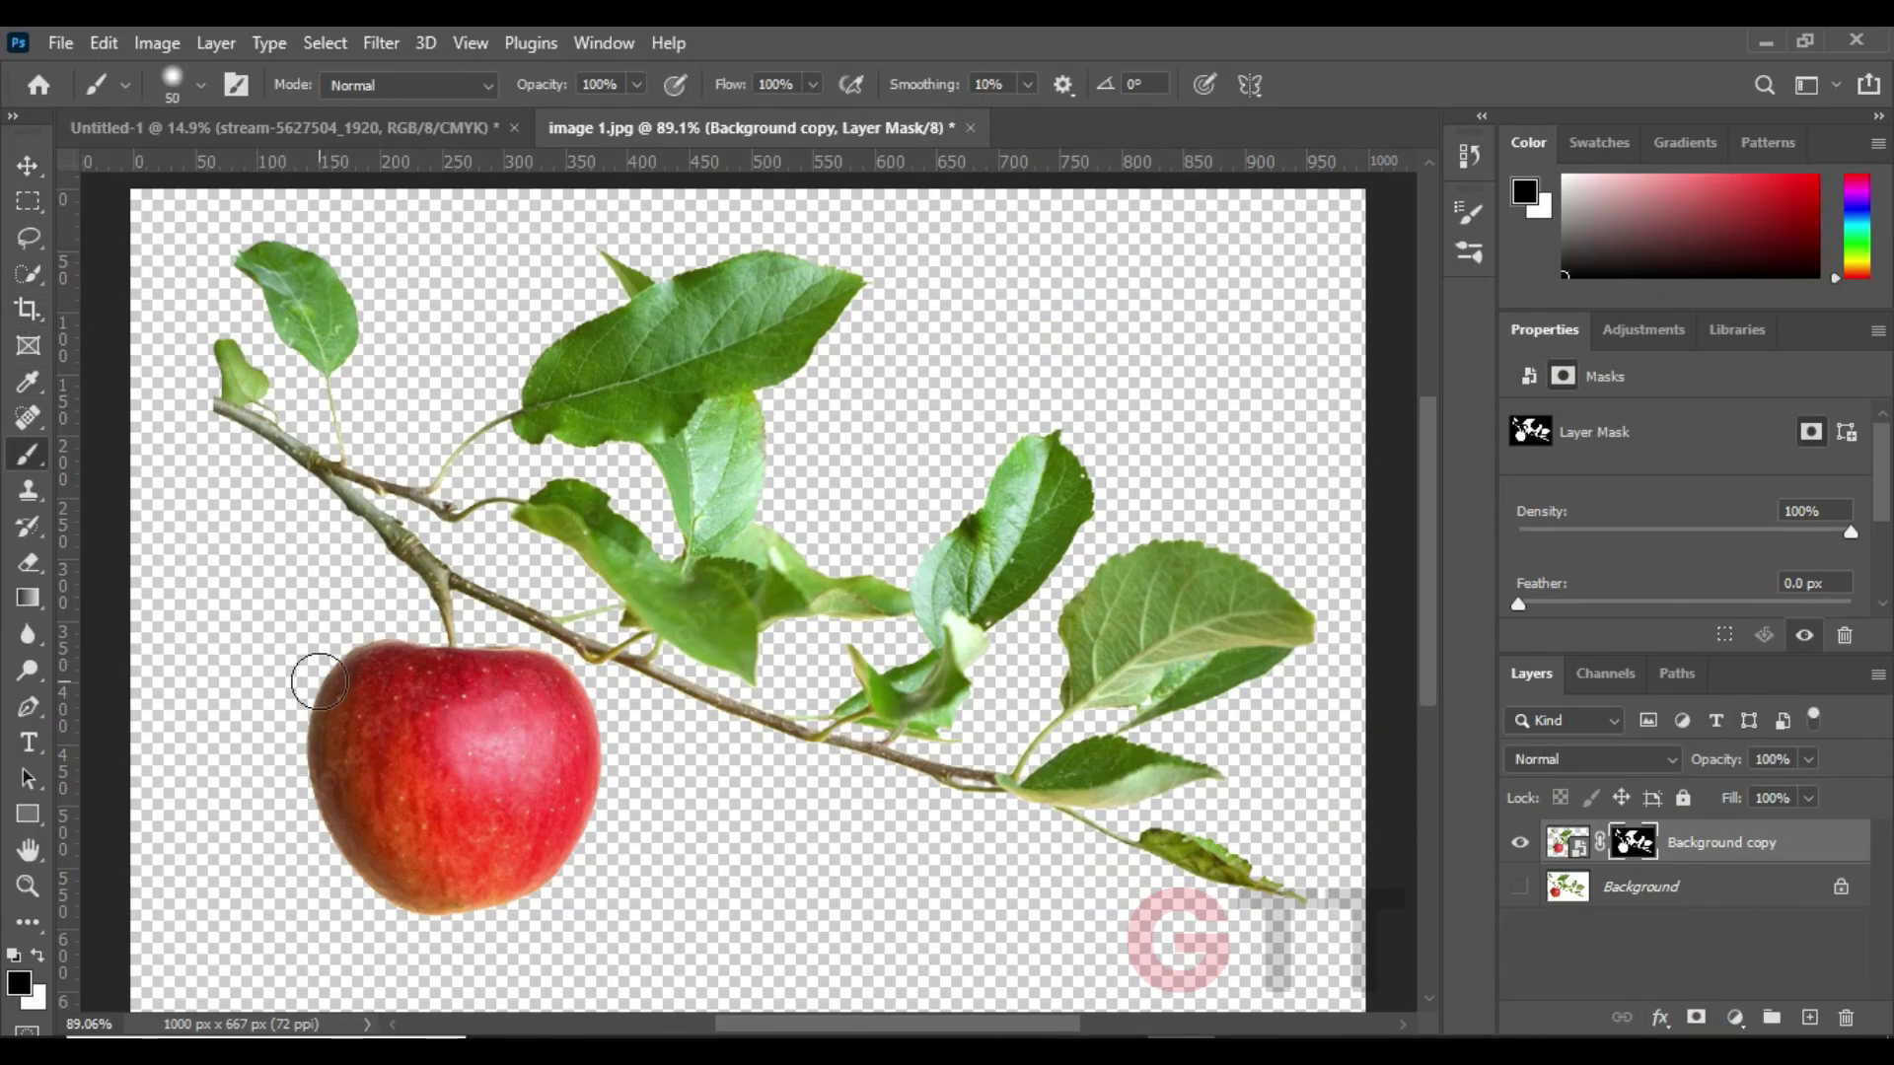
pyautogui.moveTo(320, 682); pyautogui.dragTo(388, 651)
pyautogui.rightClick(278, 740)
pyautogui.click(201, 719)
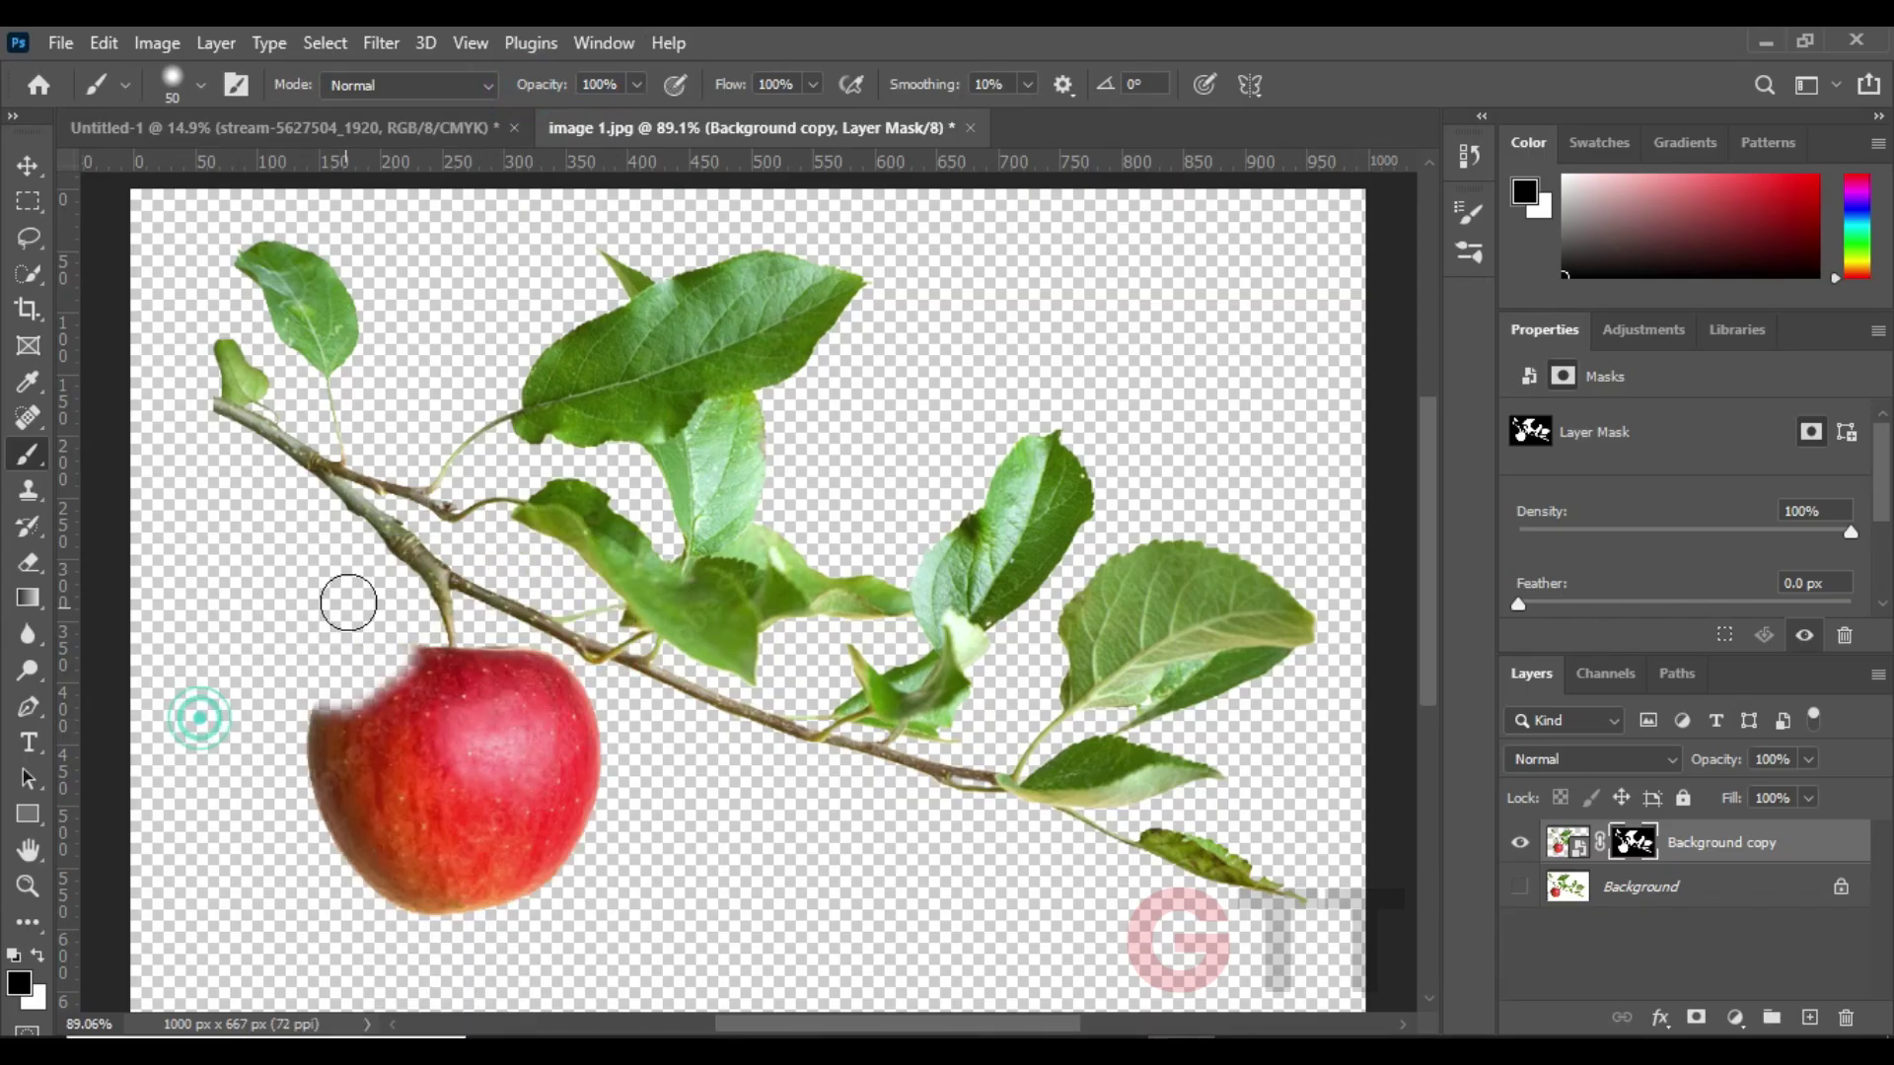
pyautogui.click(453, 666)
pyautogui.moveTo(400, 605)
pyautogui.mouseDown()
pyautogui.moveTo(398, 664)
pyautogui.moveTo(553, 698)
pyautogui.moveTo(477, 947)
pyautogui.moveTo(325, 826)
pyautogui.moveTo(440, 837)
pyautogui.moveTo(490, 719)
pyautogui.moveTo(400, 819)
pyautogui.mouseUp()
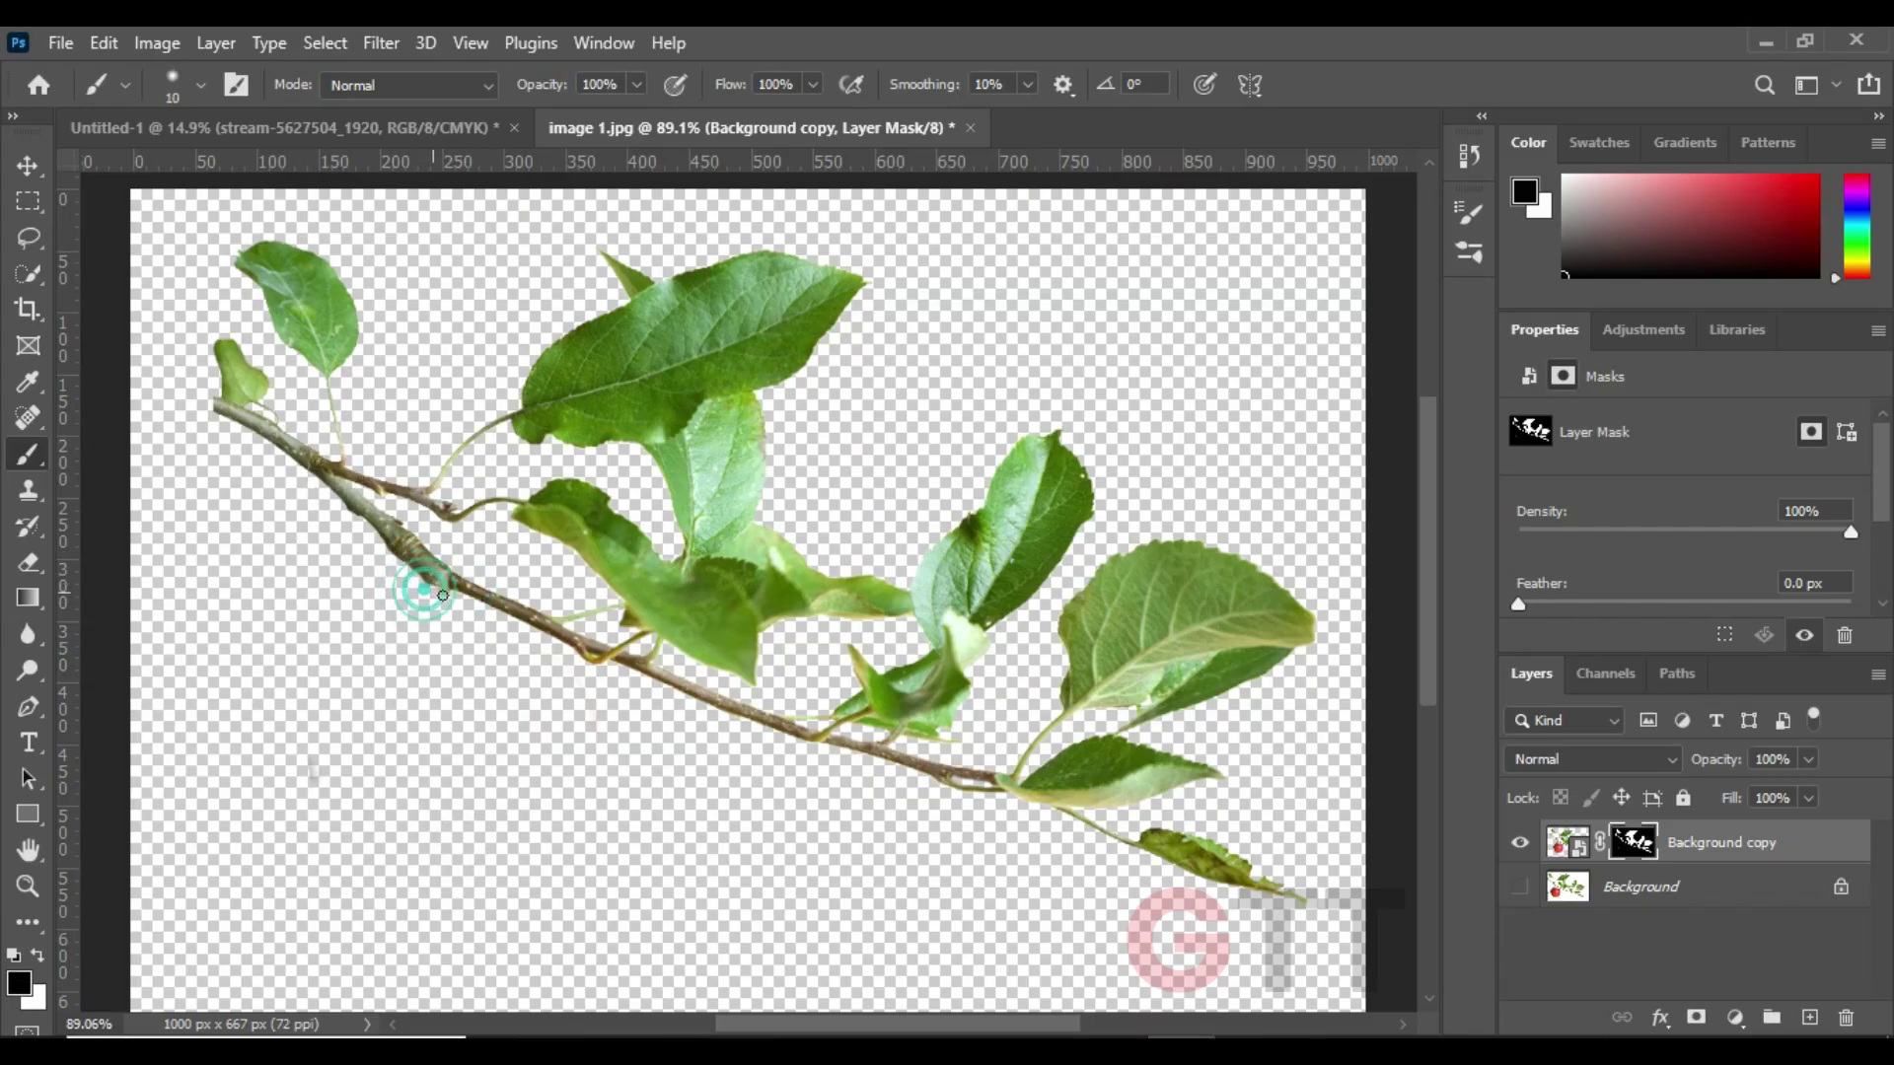
# - Convert the branch to a Smart Object, drag it into the meadow composite and enlarge it
pyautogui.scroll(-1, 518, 628)
pyautogui.rightClick(1721, 842)
pyautogui.click(1583, 564)
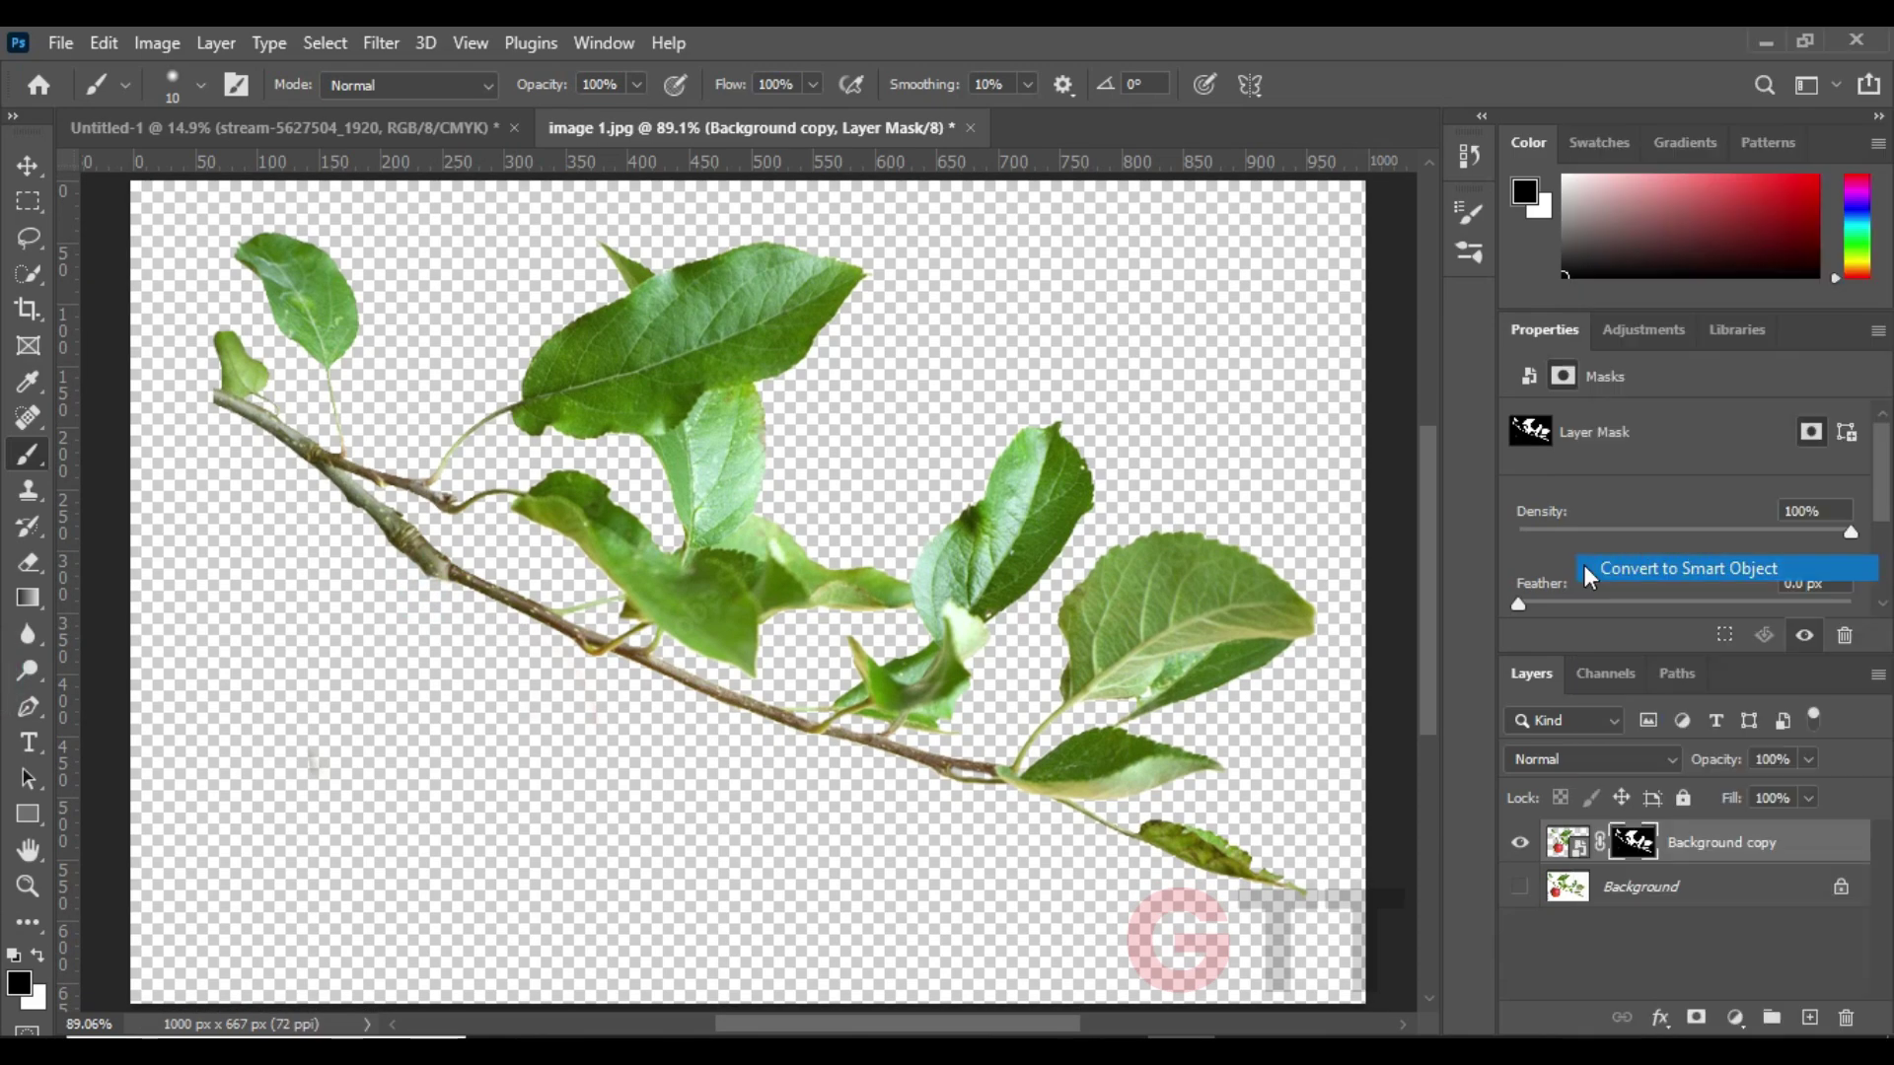
pyautogui.press('v')
pyautogui.moveTo(690, 542)
pyautogui.mouseDown()
pyautogui.moveTo(369, 140)
pyautogui.moveTo(572, 367)
pyautogui.mouseUp()
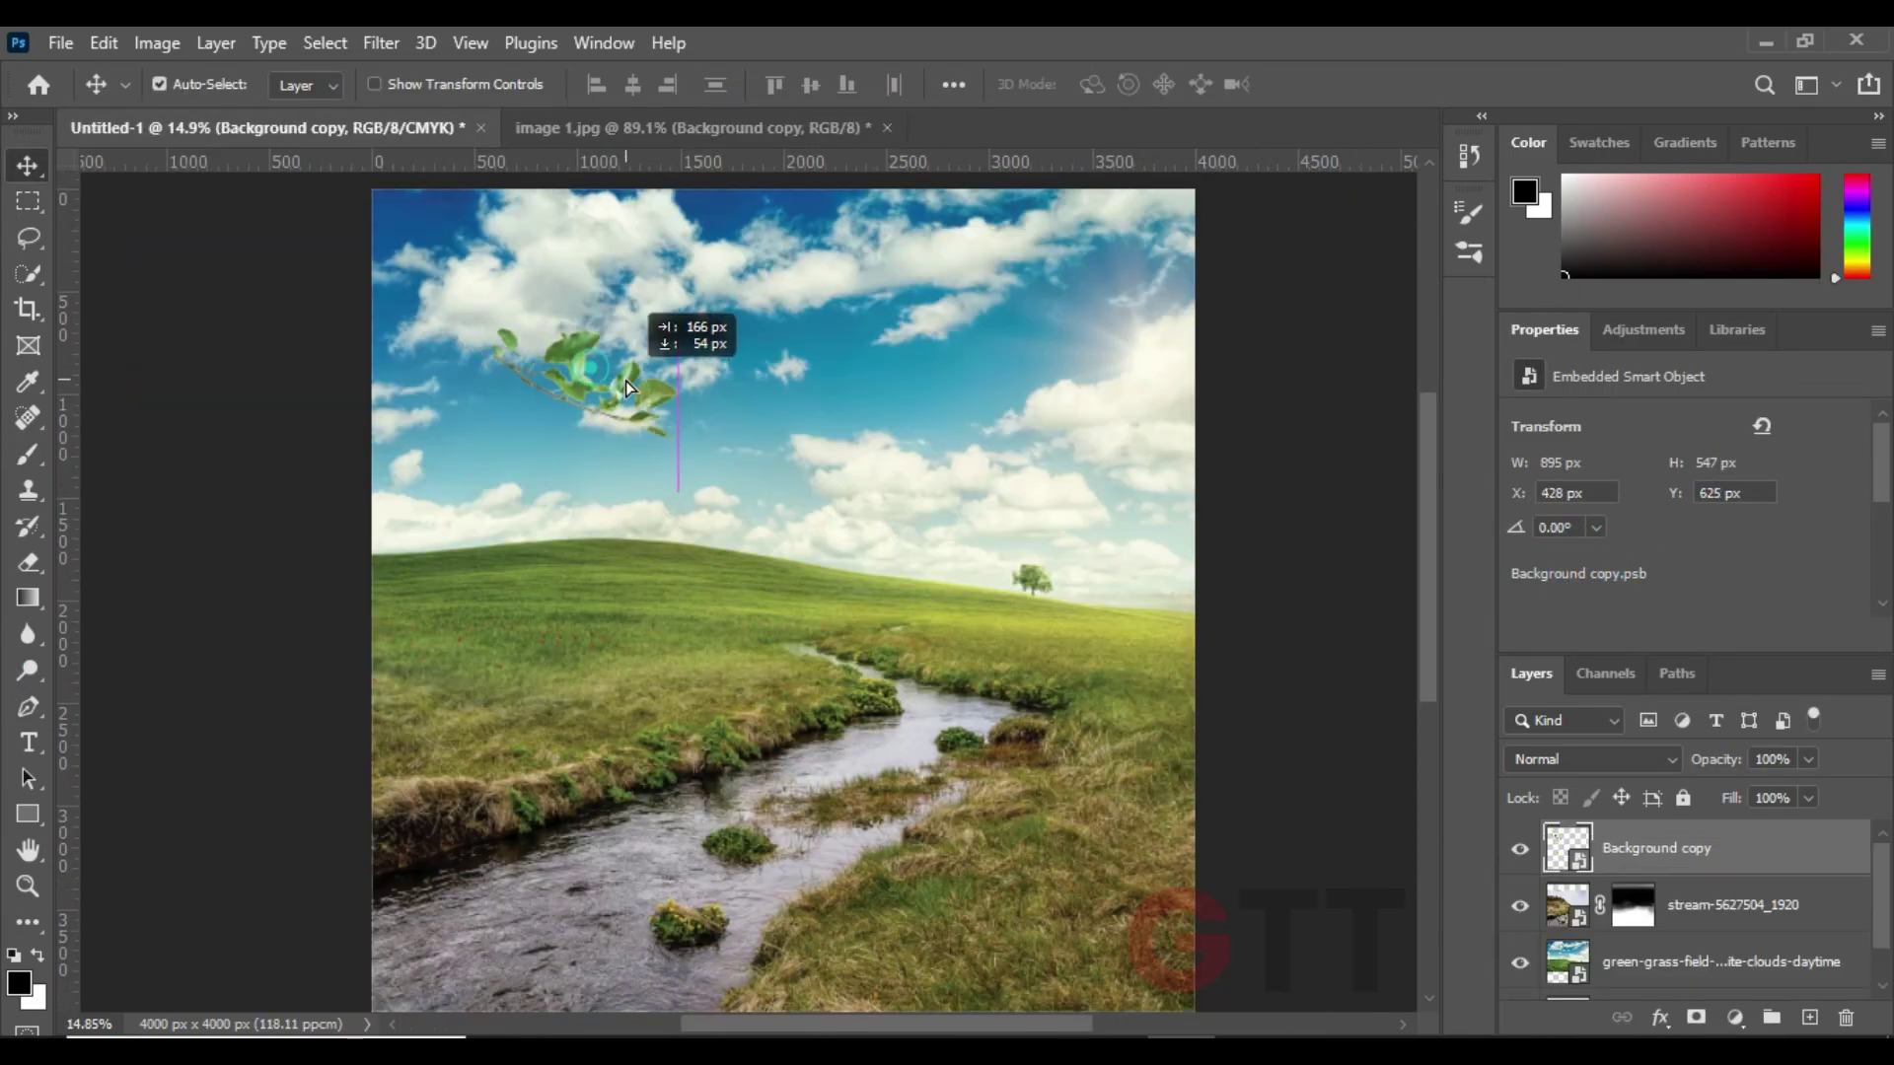
pyautogui.hotkey('ctrl', 't')
pyautogui.moveTo(689, 383)
pyautogui.mouseDown()
pyautogui.moveTo(794, 376)
pyautogui.moveTo(859, 523)
pyautogui.mouseUp()
pyautogui.press('Return')
# - Place the apple tree 2 image and stack the leafy branch above it
pyautogui.hotkey('alt', 'Tab')
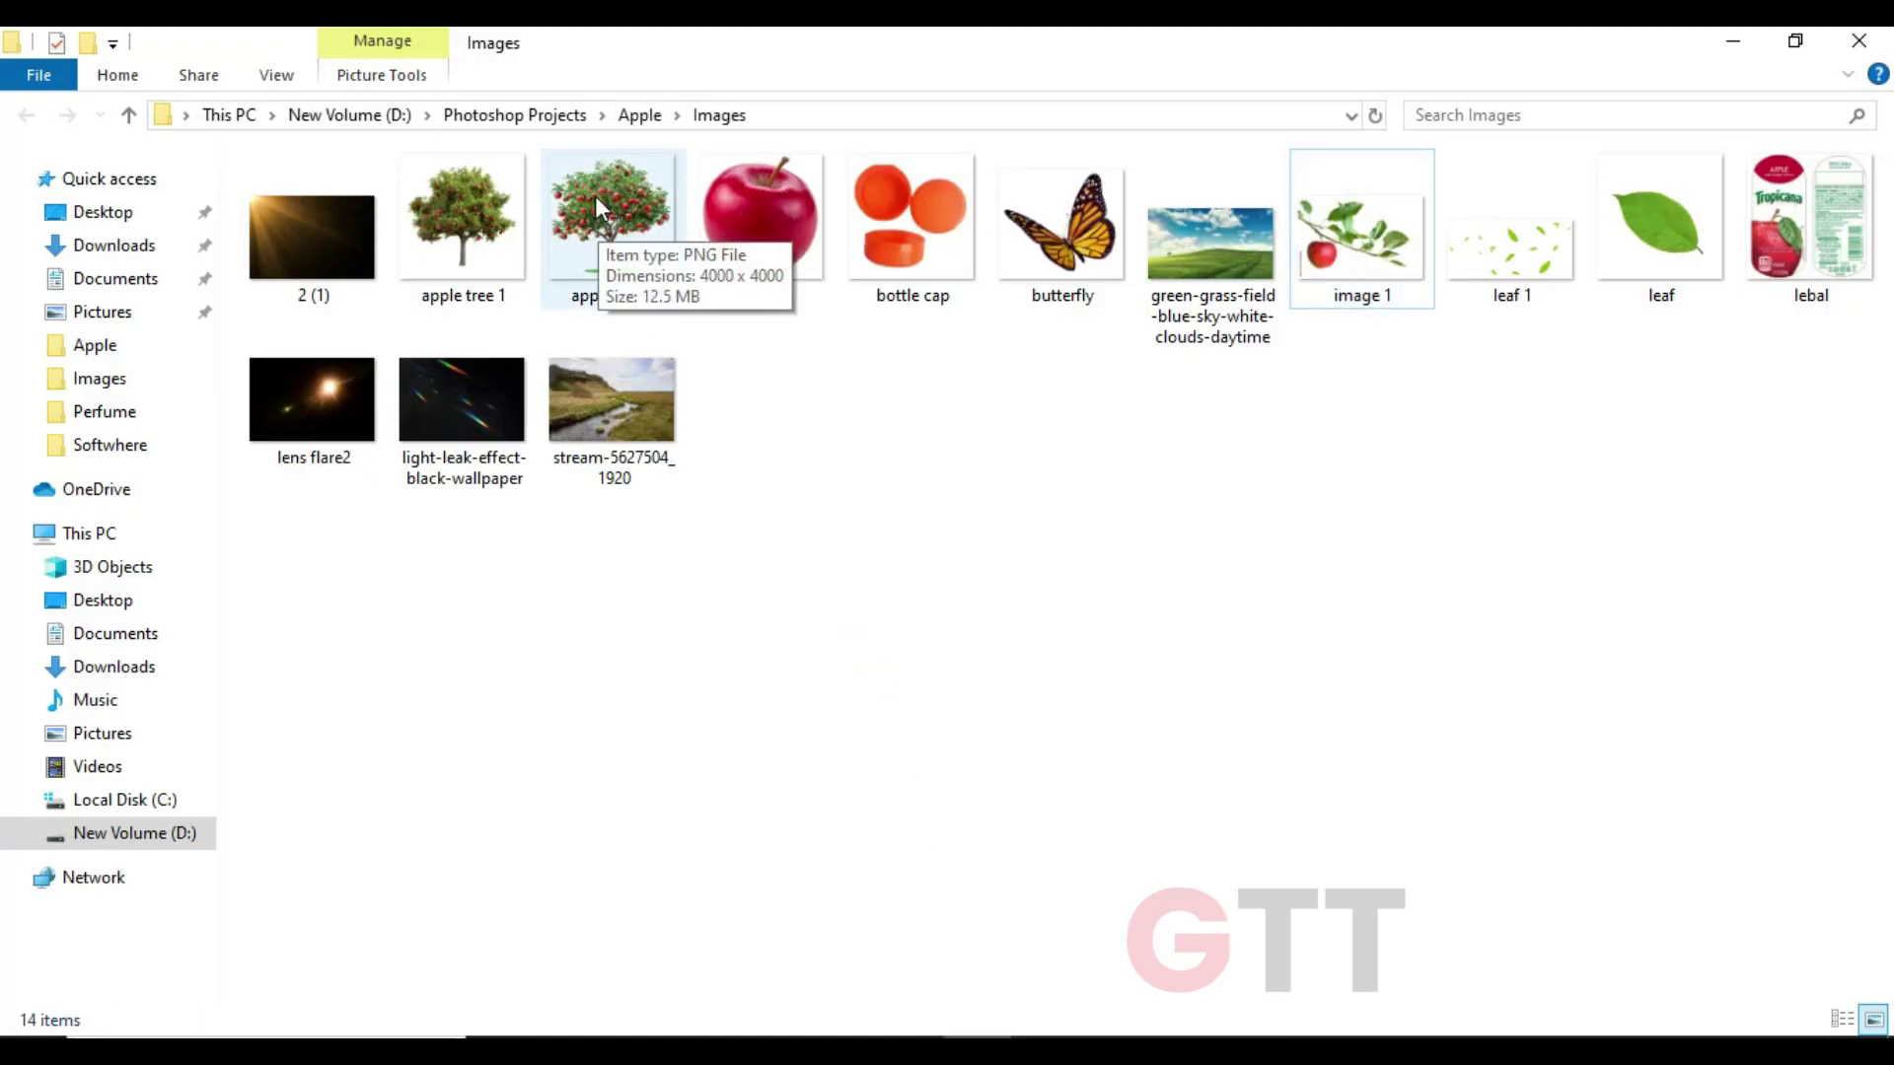
pyautogui.moveTo(595, 195)
pyautogui.mouseDown()
pyautogui.moveTo(422, 564)
pyautogui.moveTo(468, 453)
pyautogui.mouseUp()
pyautogui.press('Return')
pyautogui.moveTo(1658, 904); pyautogui.dragTo(1677, 846)
# - Scale and rotate the apple tree 2 layer to fill the upper-left edge
pyautogui.click(485, 400)
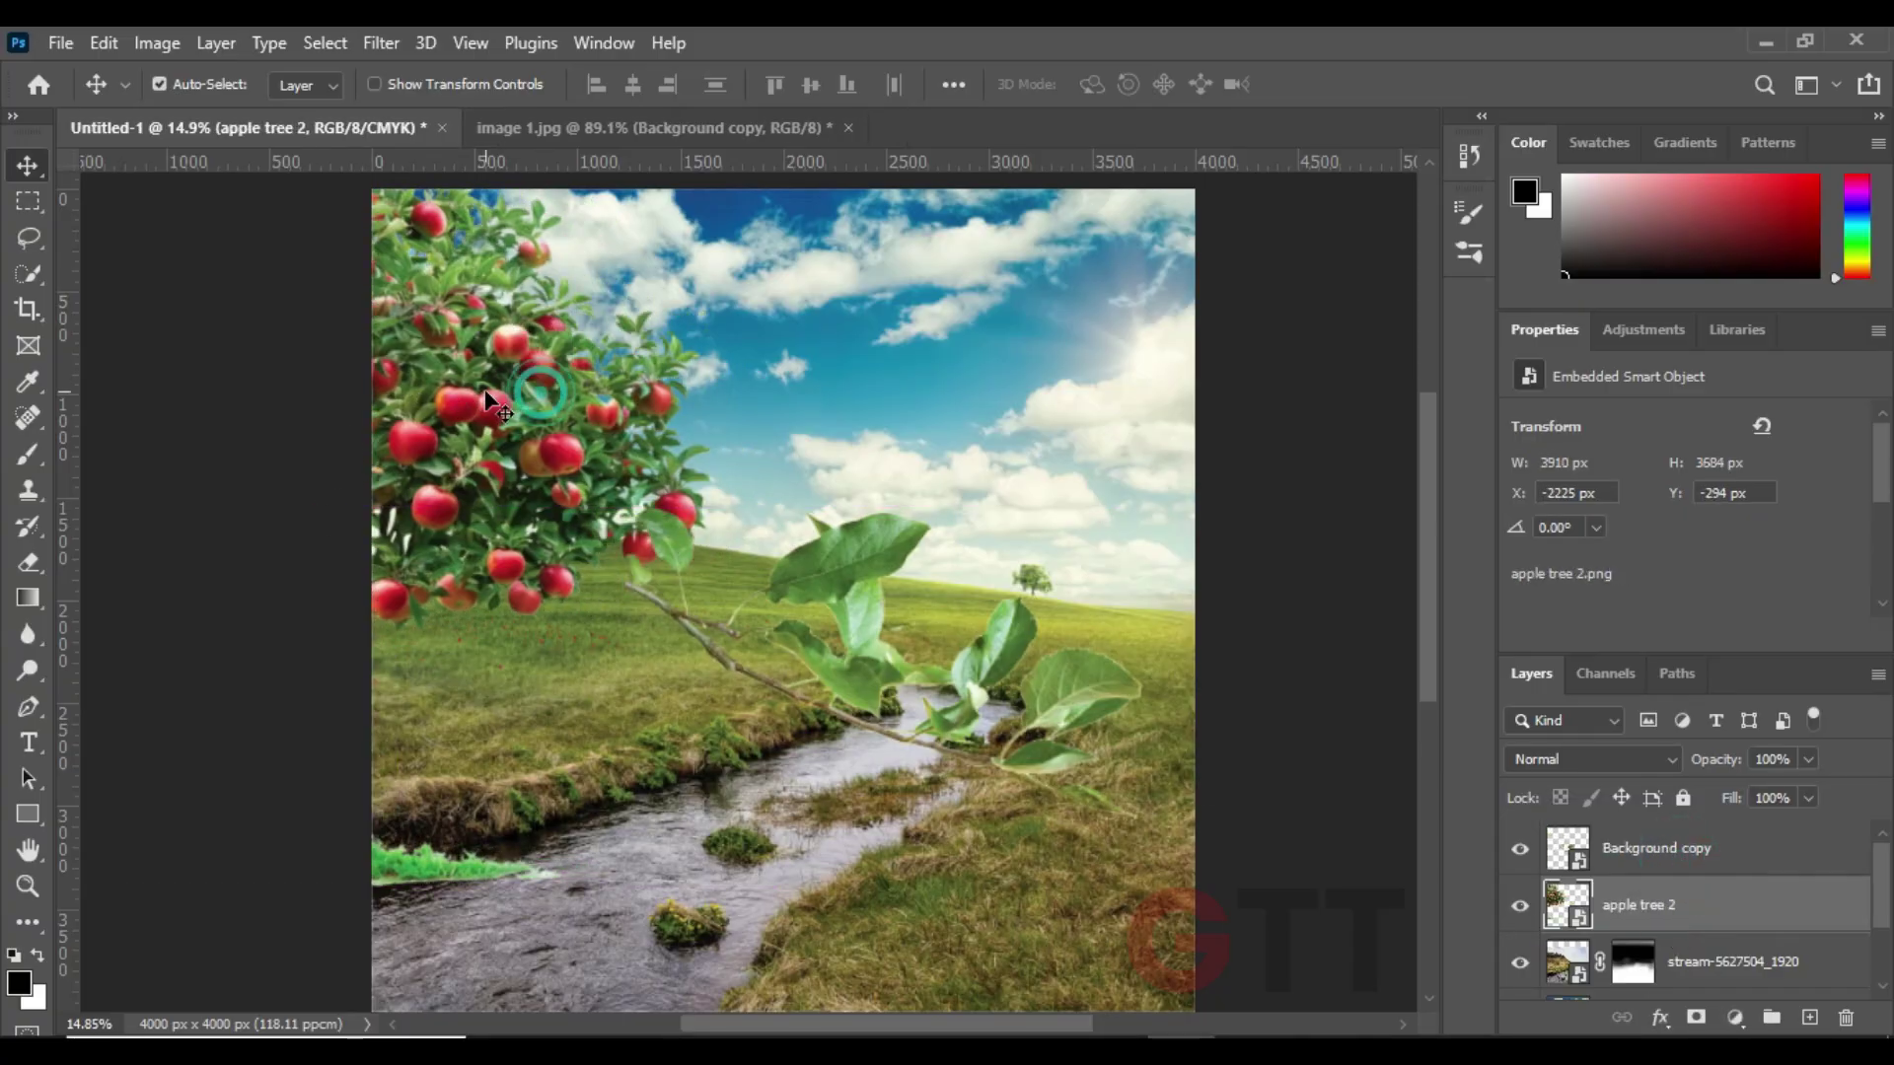
pyautogui.hotkey('ctrl', 't')
pyautogui.moveTo(553, 395); pyautogui.dragTo(707, 380)
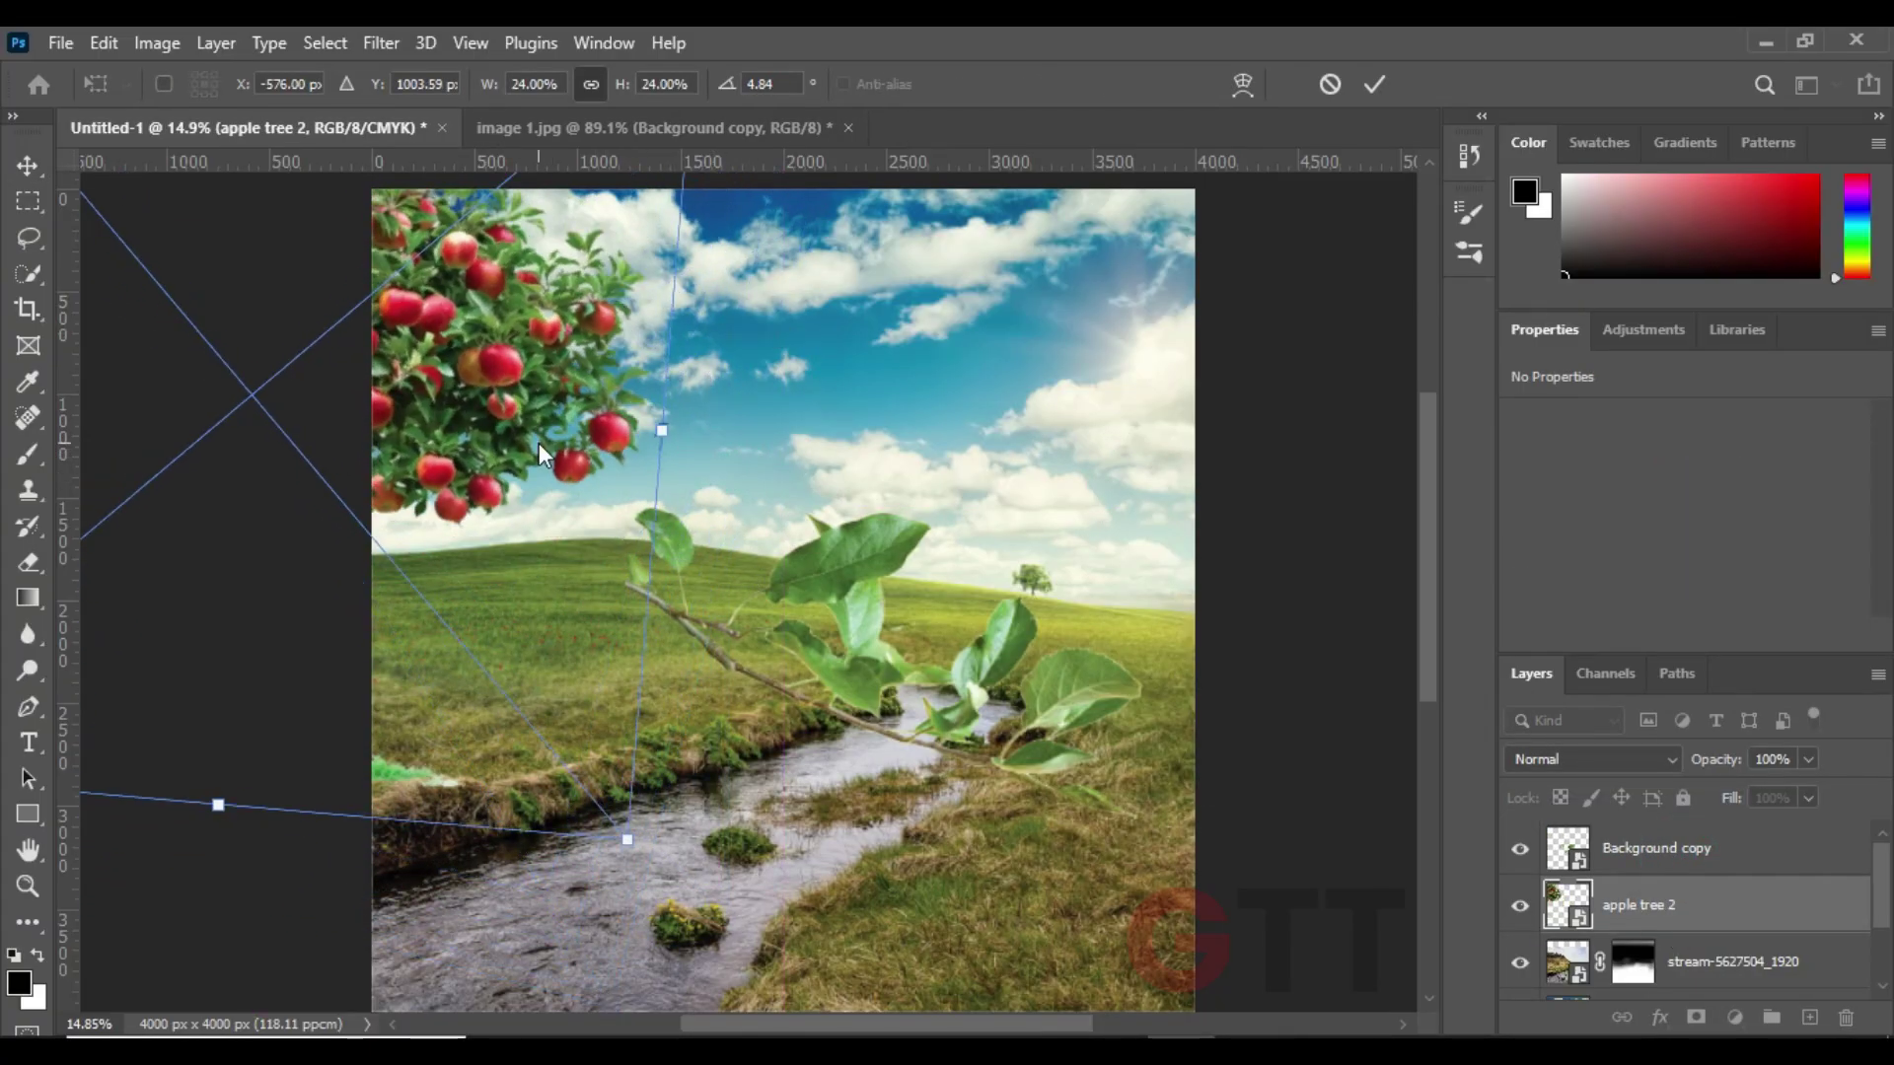
pyautogui.scroll(-3, 675, 506)
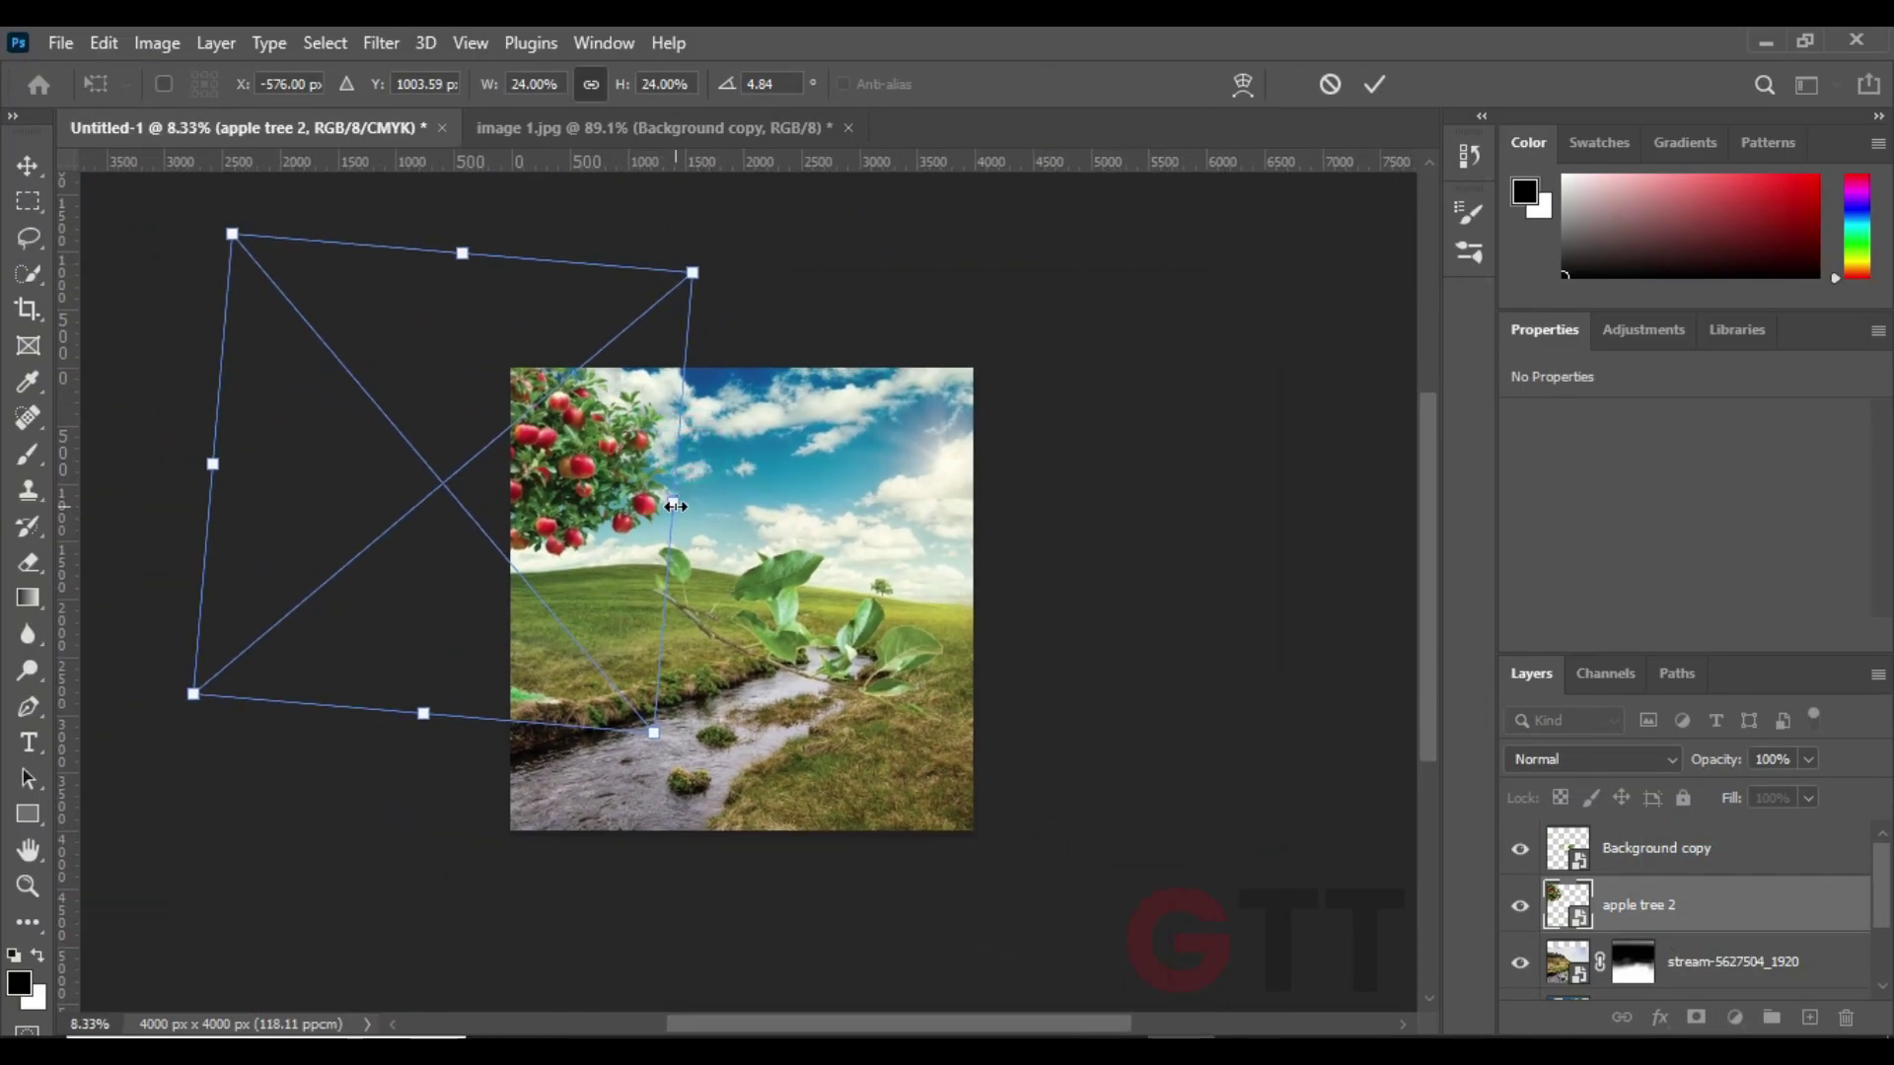
pyautogui.moveTo(675, 507); pyautogui.dragTo(477, 493)
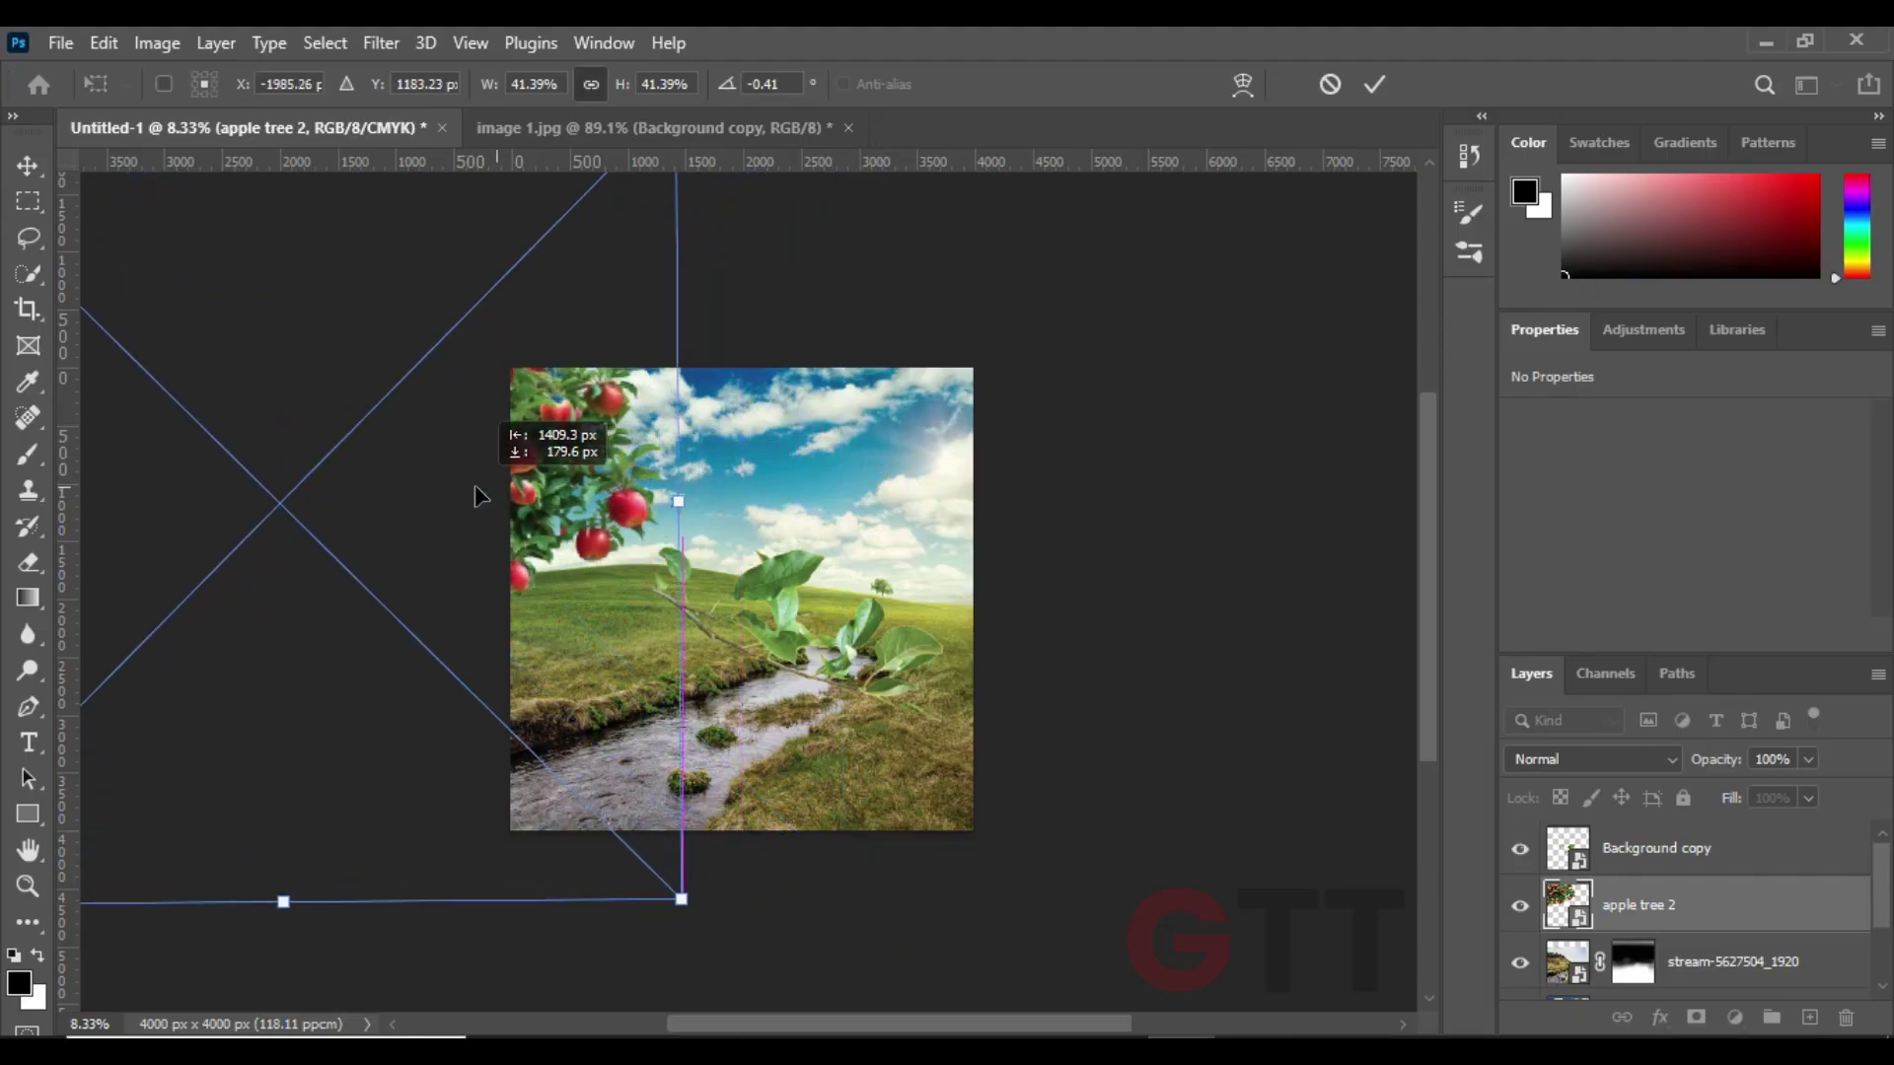
pyautogui.press('Return')
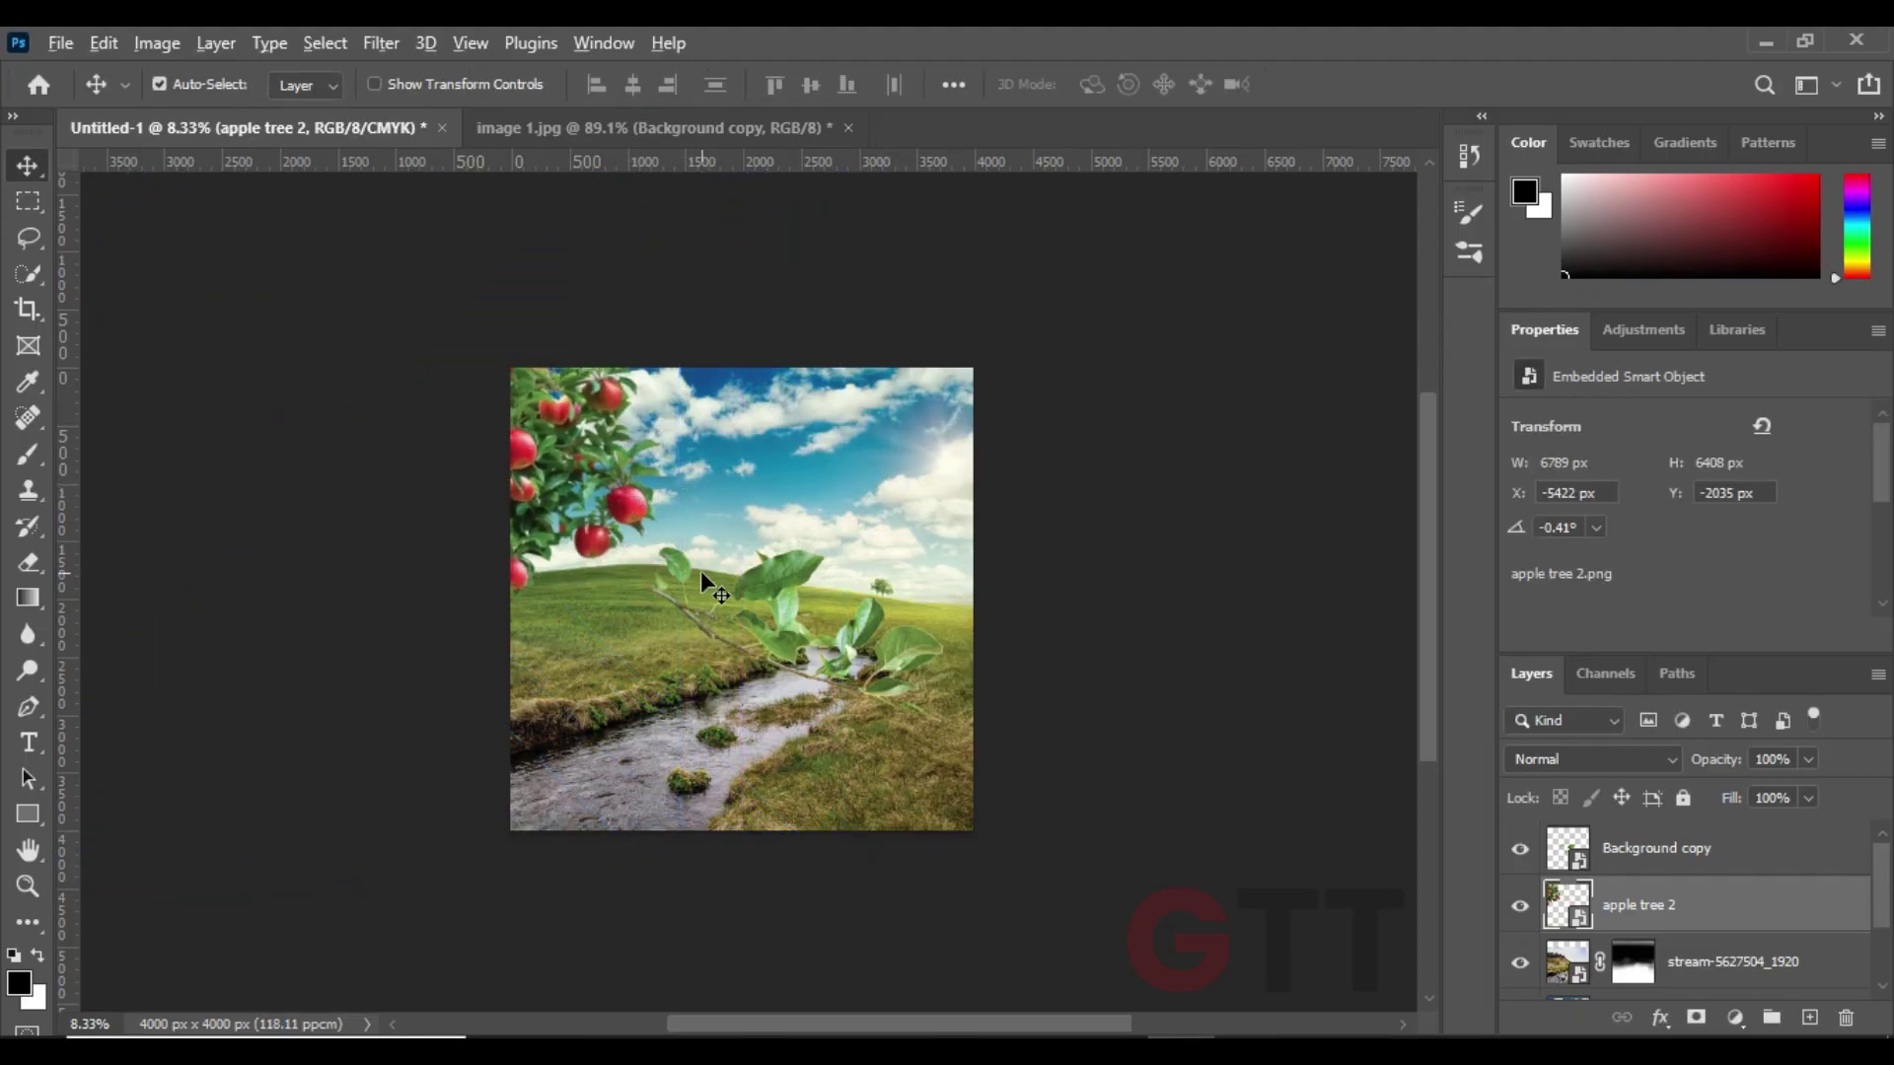
# - Raise the leafy branch into the sky, nudge the tree to the corner, and select the stream and grass layers
pyautogui.hotkey('ctrl', '+')
pyautogui.moveTo(701, 570)
pyautogui.mouseDown()
pyautogui.moveTo(423, 440)
pyautogui.moveTo(702, 443)
pyautogui.mouseUp()
pyautogui.scroll(-1, 702, 443)
pyautogui.moveTo(471, 460); pyautogui.dragTo(460, 471)
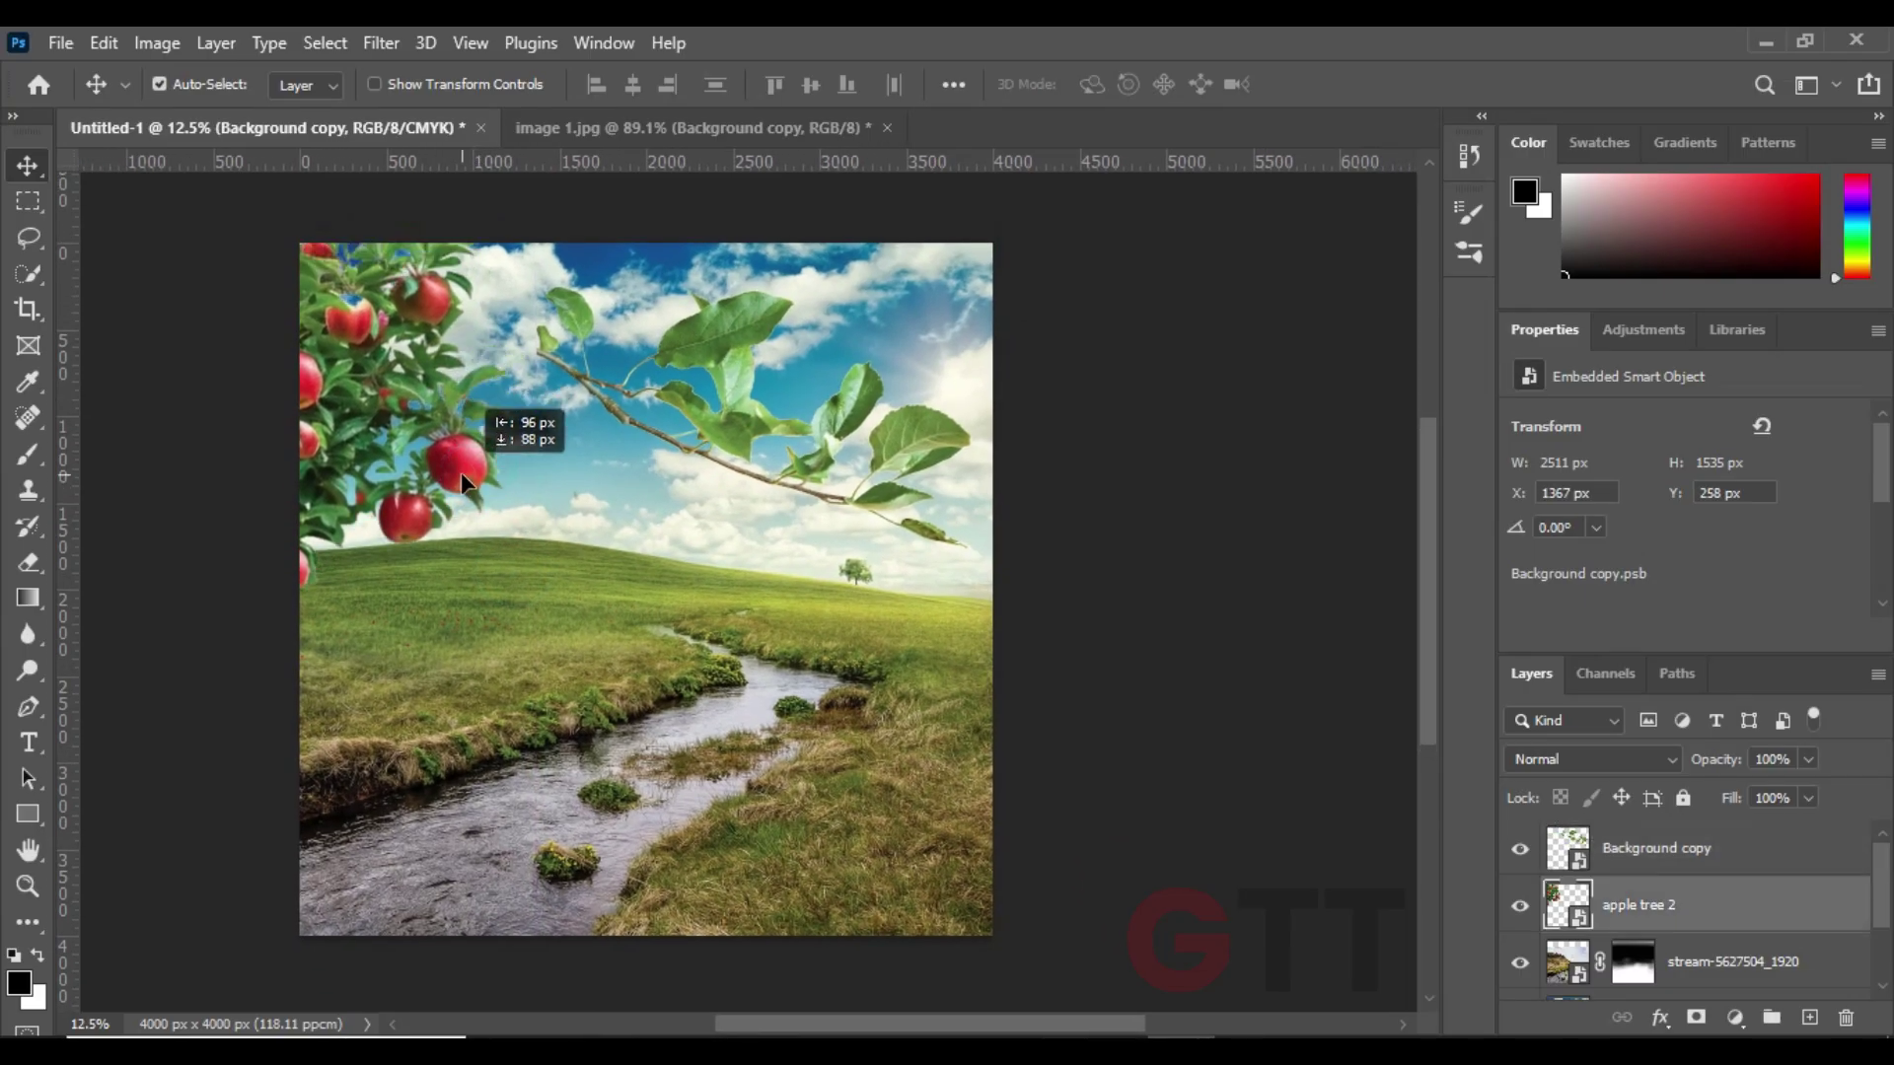
pyautogui.click(690, 648)
pyautogui.scroll(-2, 1806, 942)
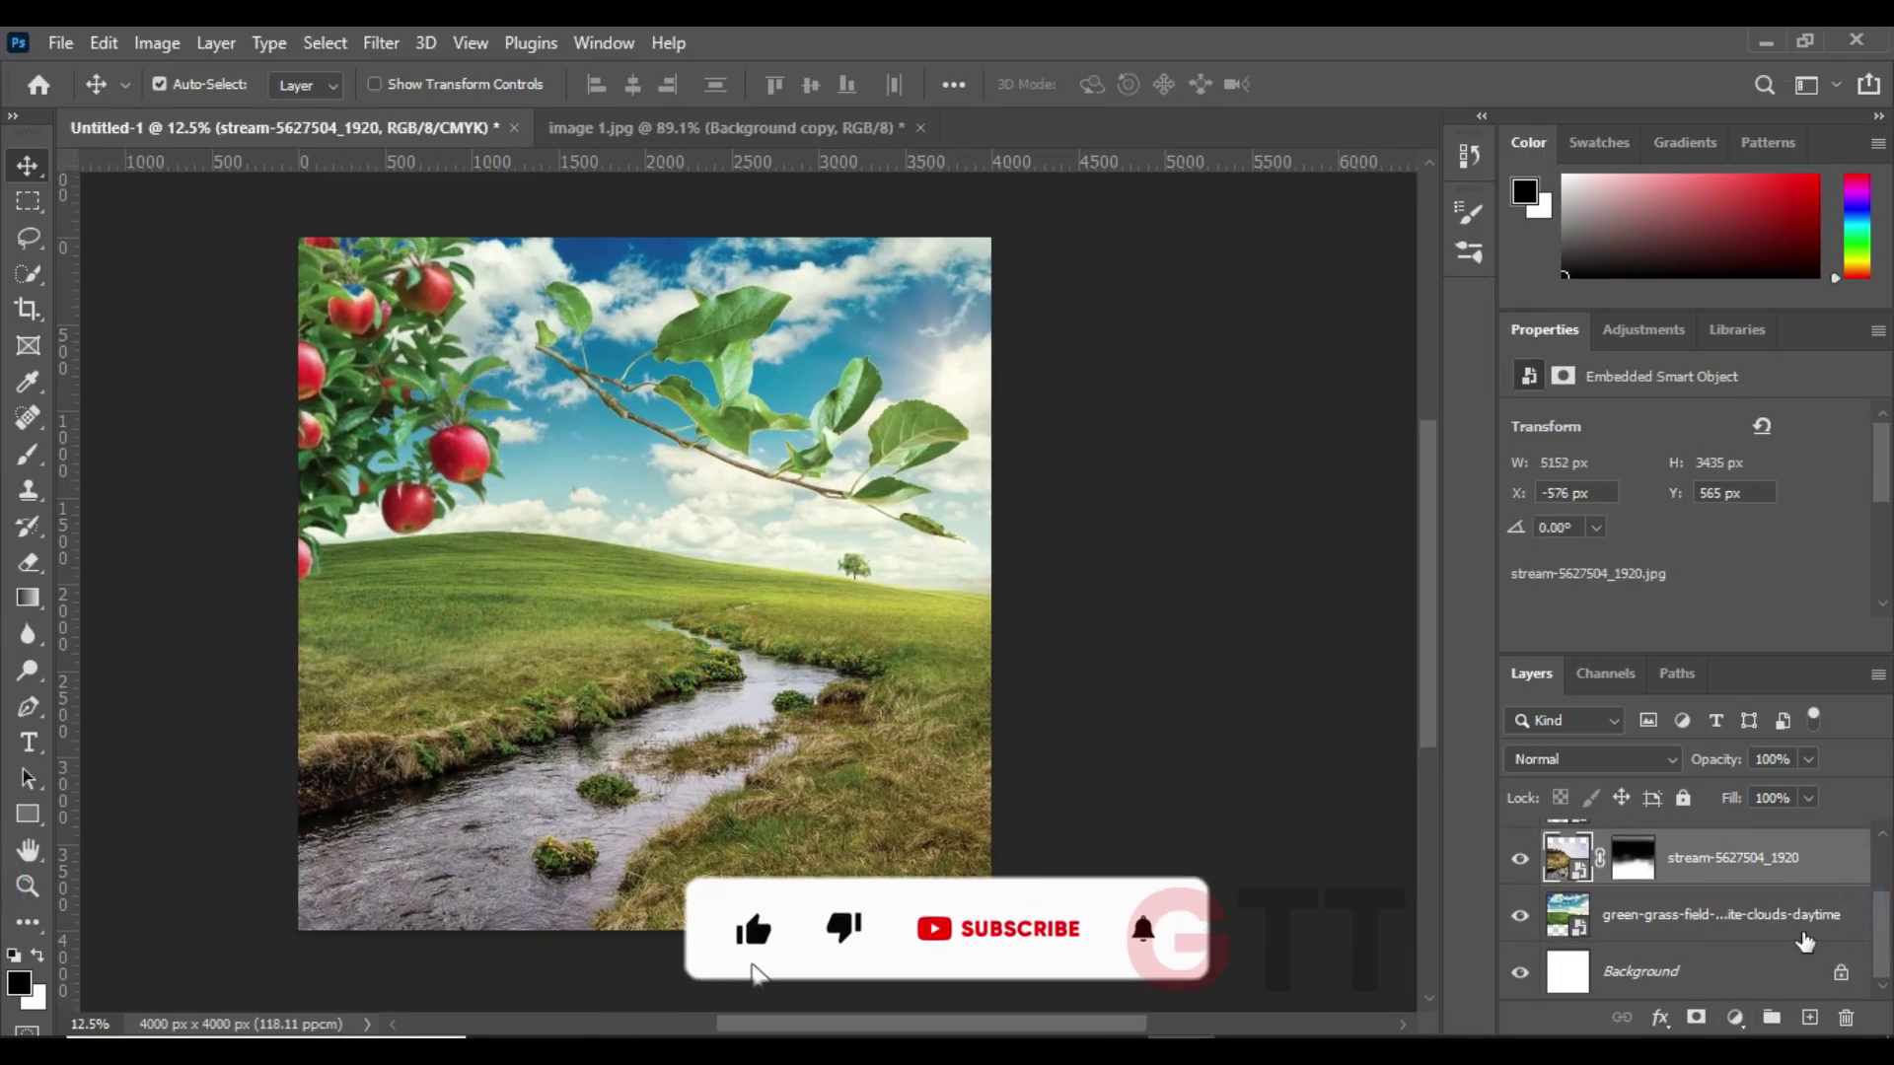
pyautogui.click(1801, 933)
pyautogui.keyDown('shift'); pyautogui.click(1780, 883); pyautogui.keyUp('shift')
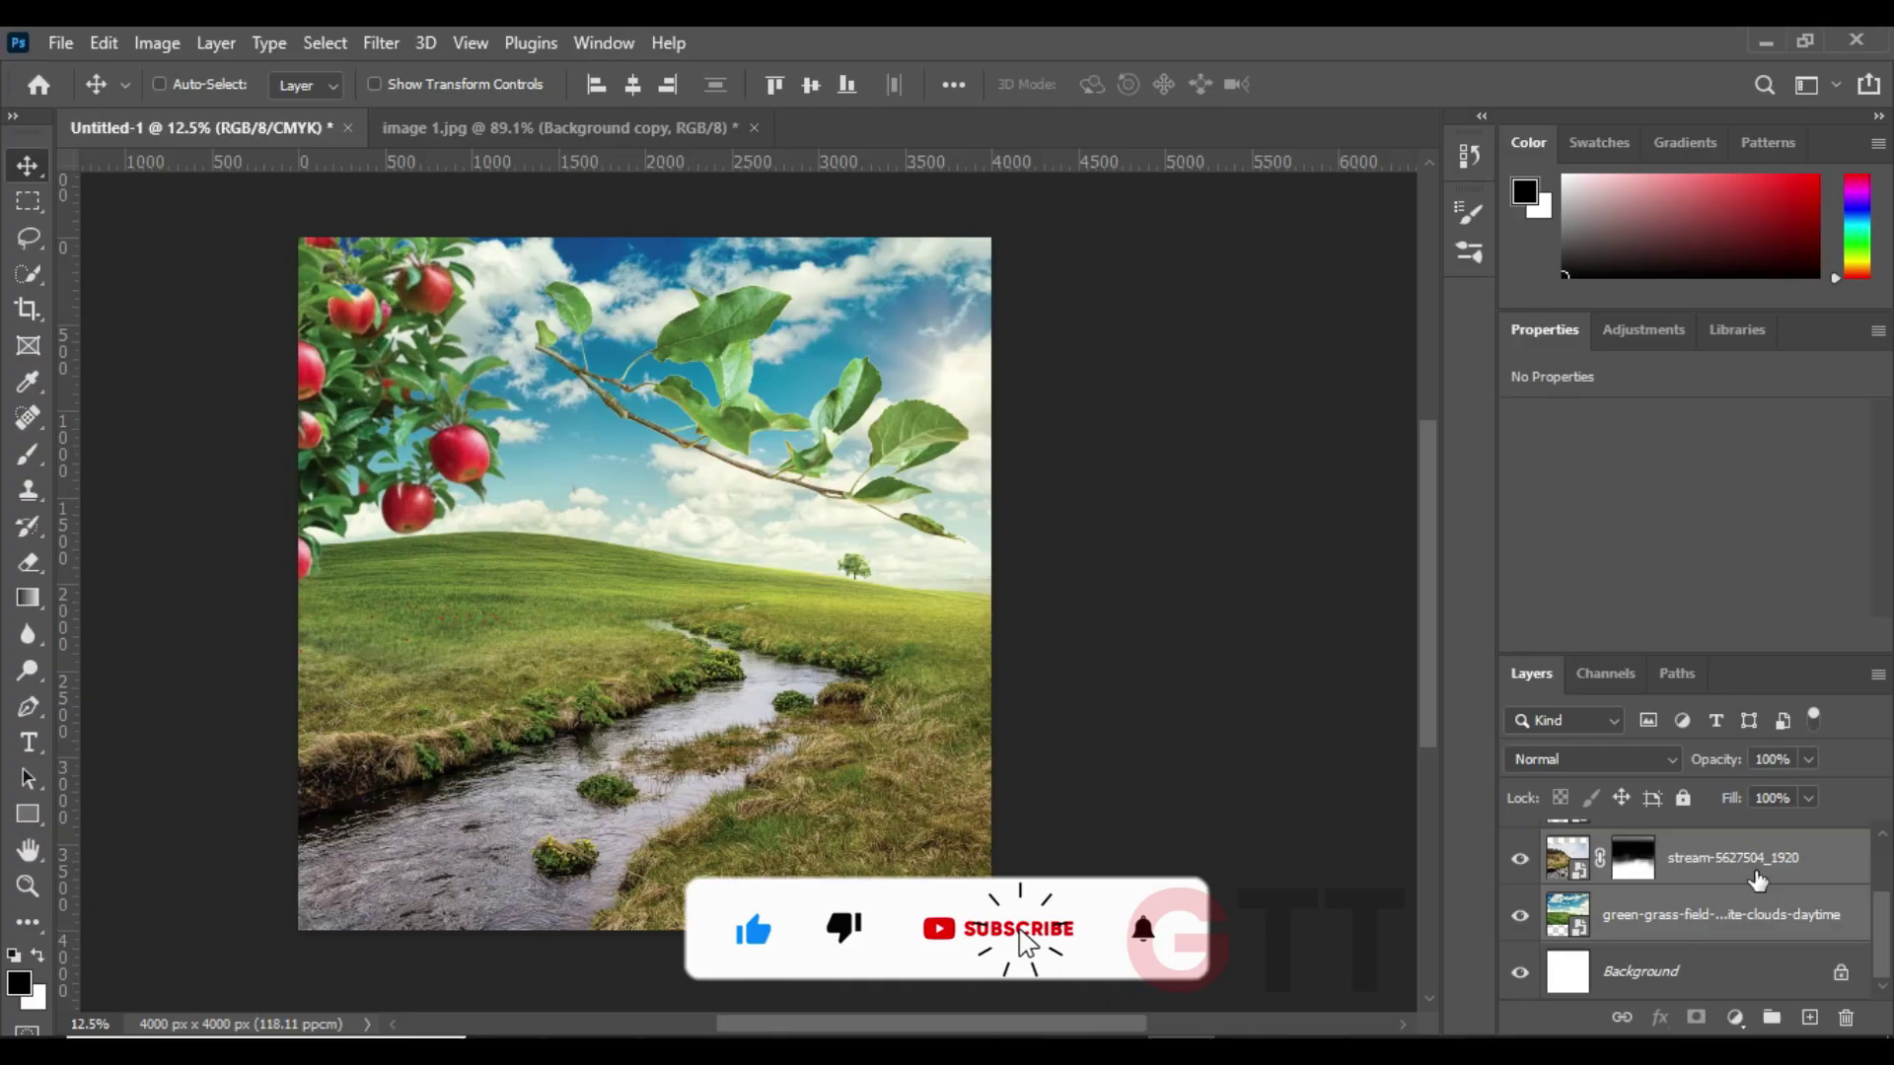
# - Merge the visible stream scene into a new layer and convert it to a smart object
pyautogui.hotkey('ctrl', 'alt', 'e')
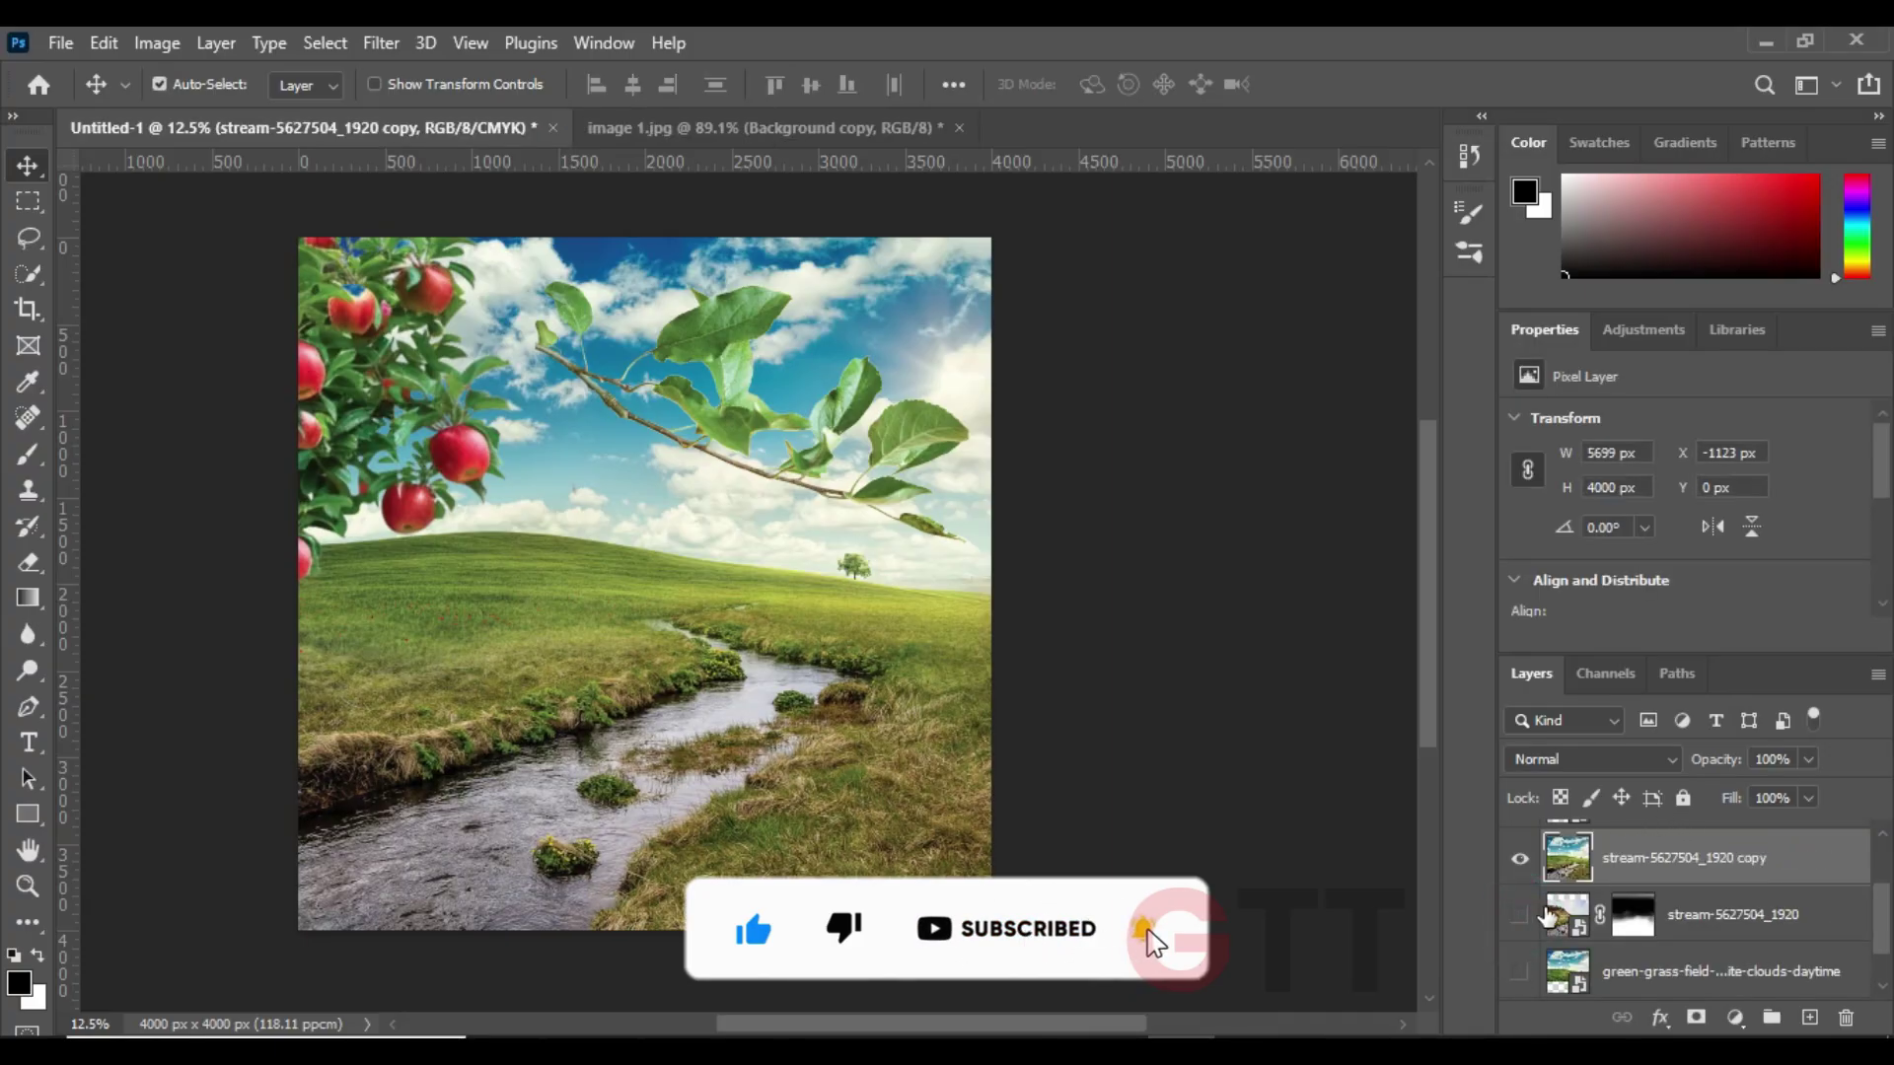
pyautogui.click(1878, 673)
pyautogui.click(1667, 565)
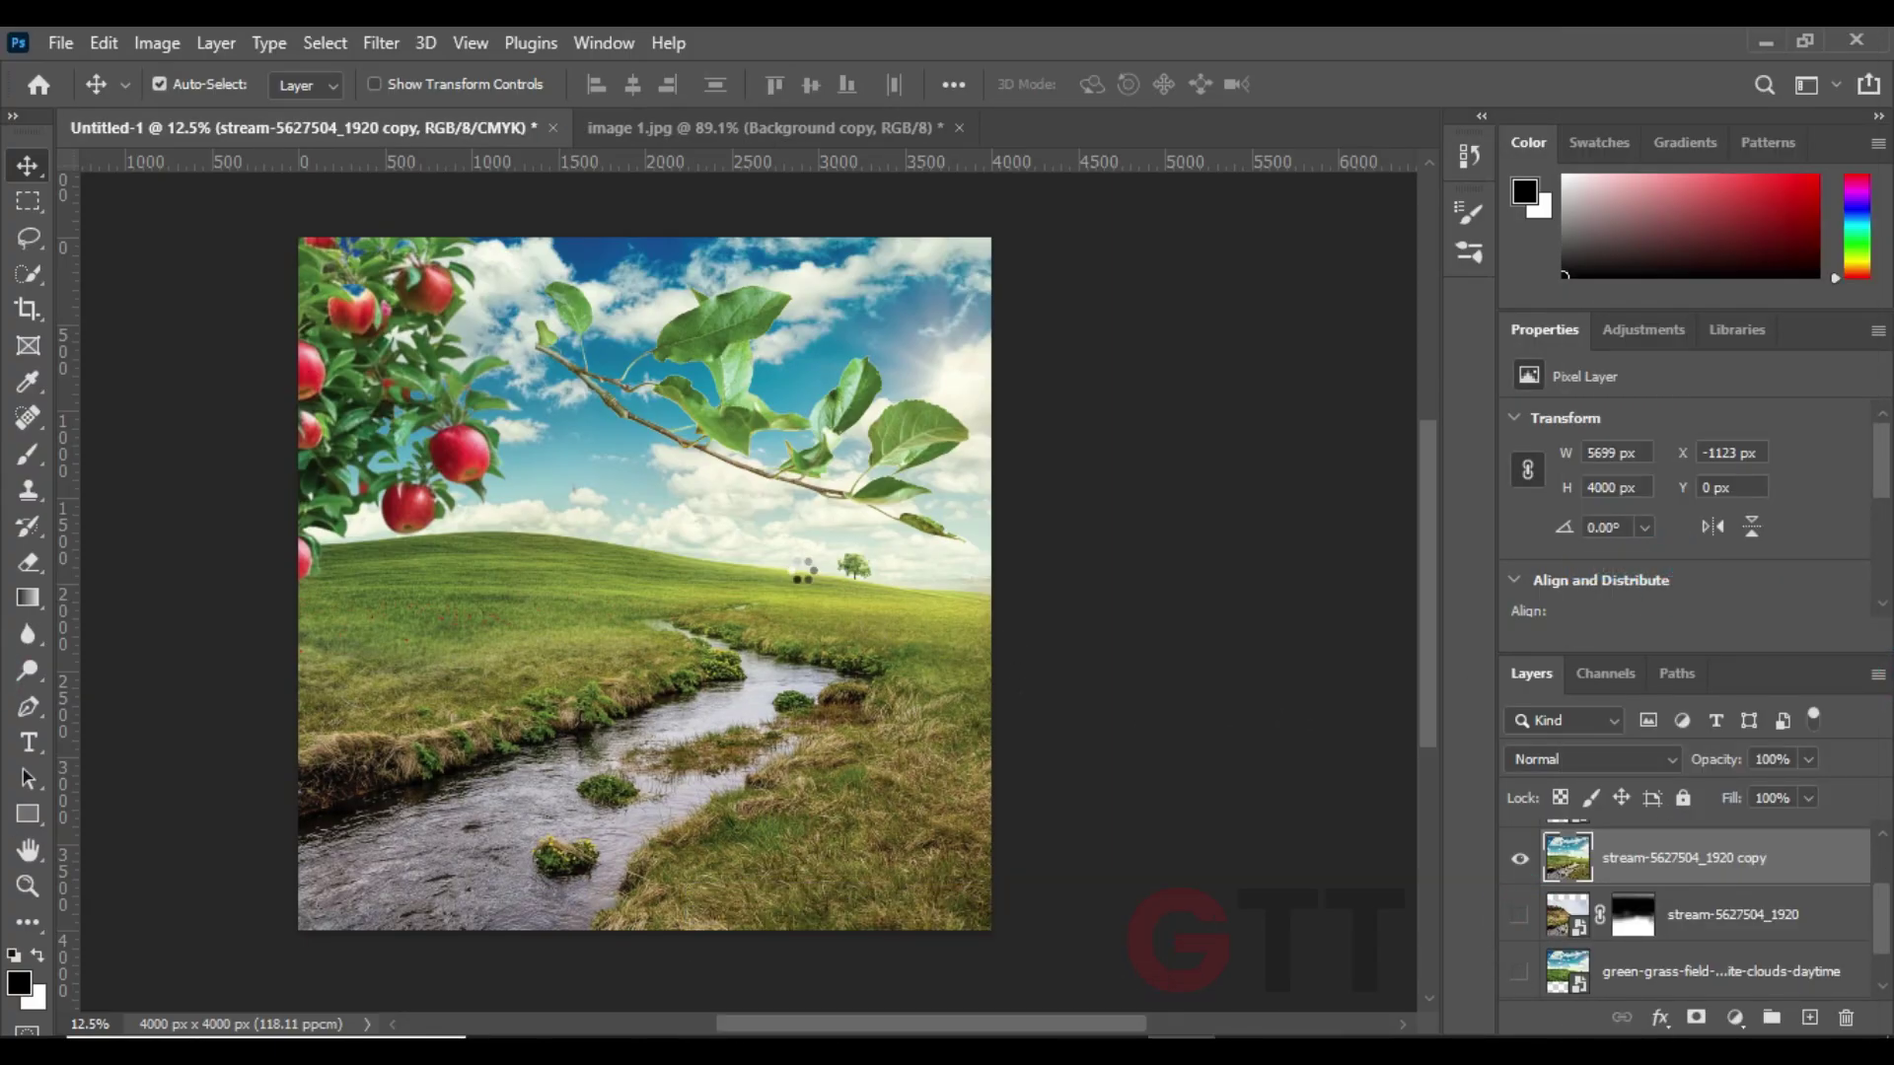
# - Apply a 28 px tilt-shift blur, keeping only the middle meadow band sharp
pyautogui.click(381, 42)
pyautogui.moveTo(424, 425)
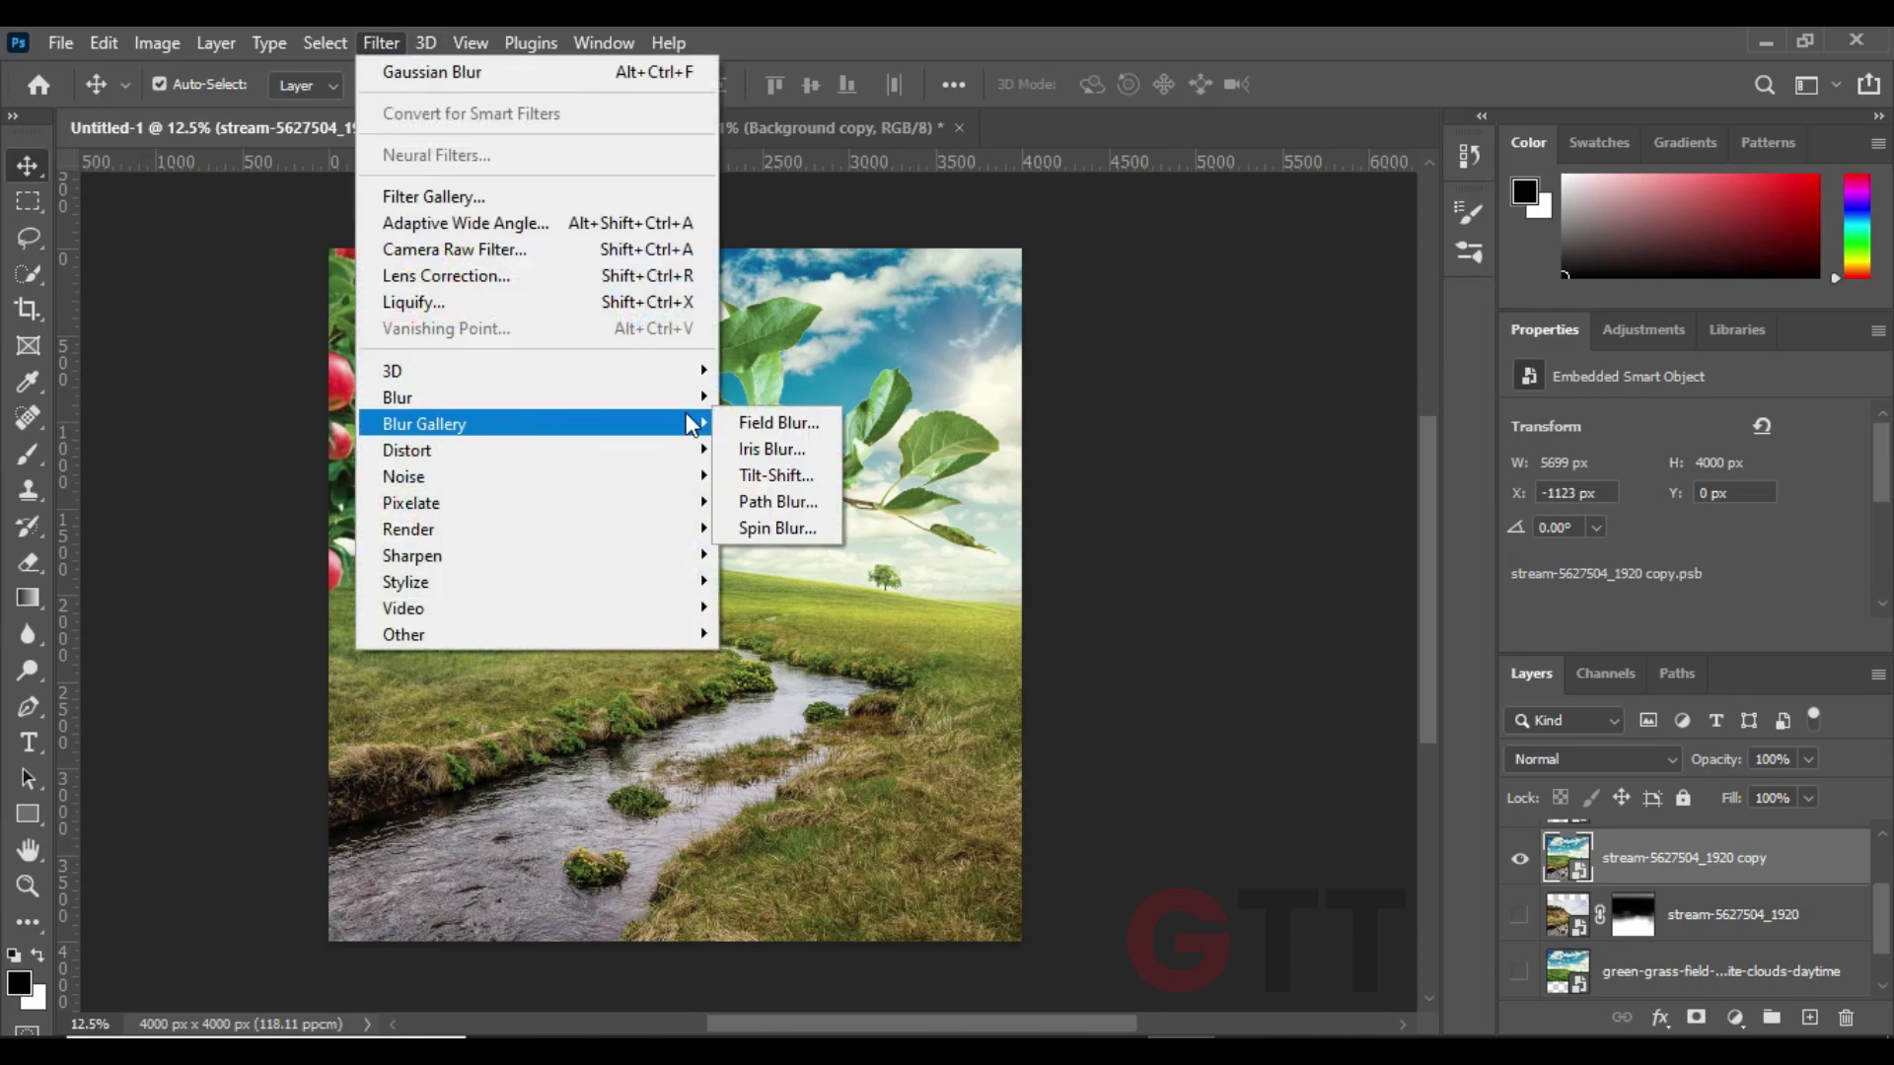
pyautogui.click(772, 449)
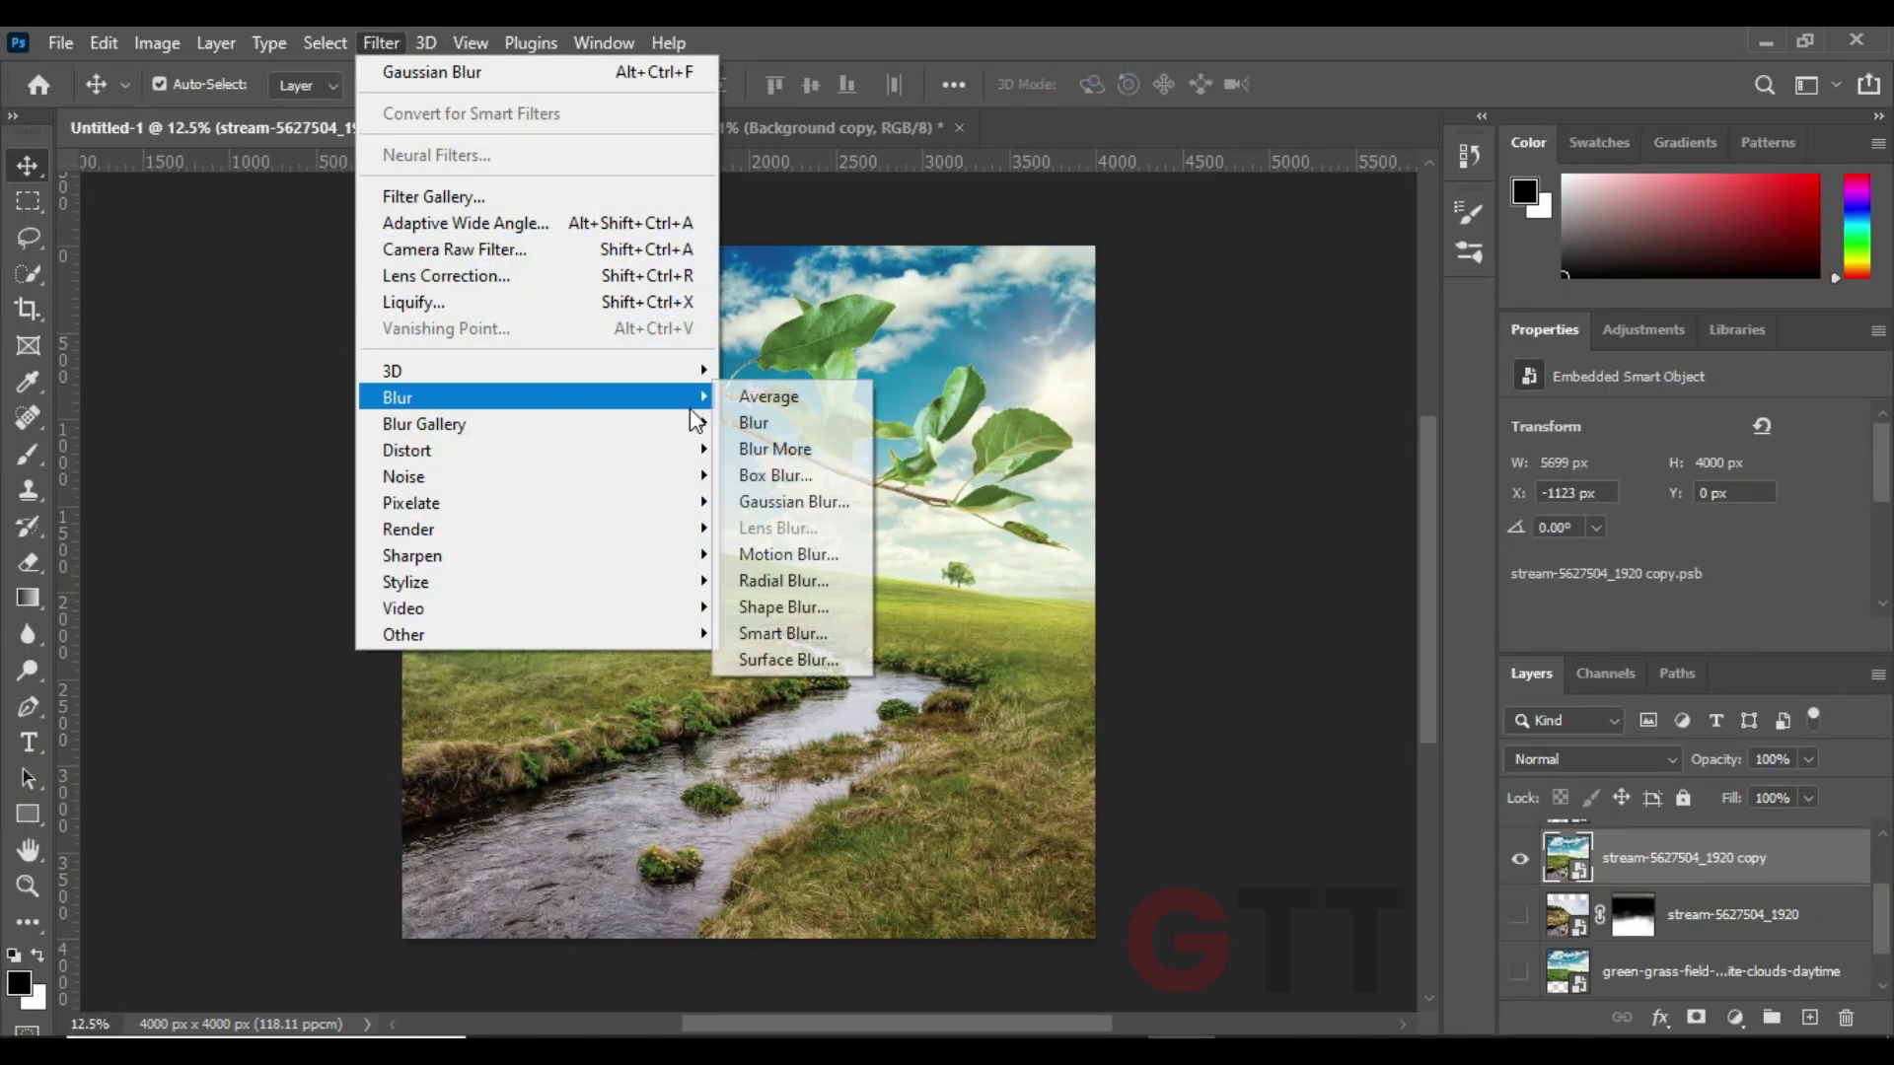
pyautogui.click(782, 477)
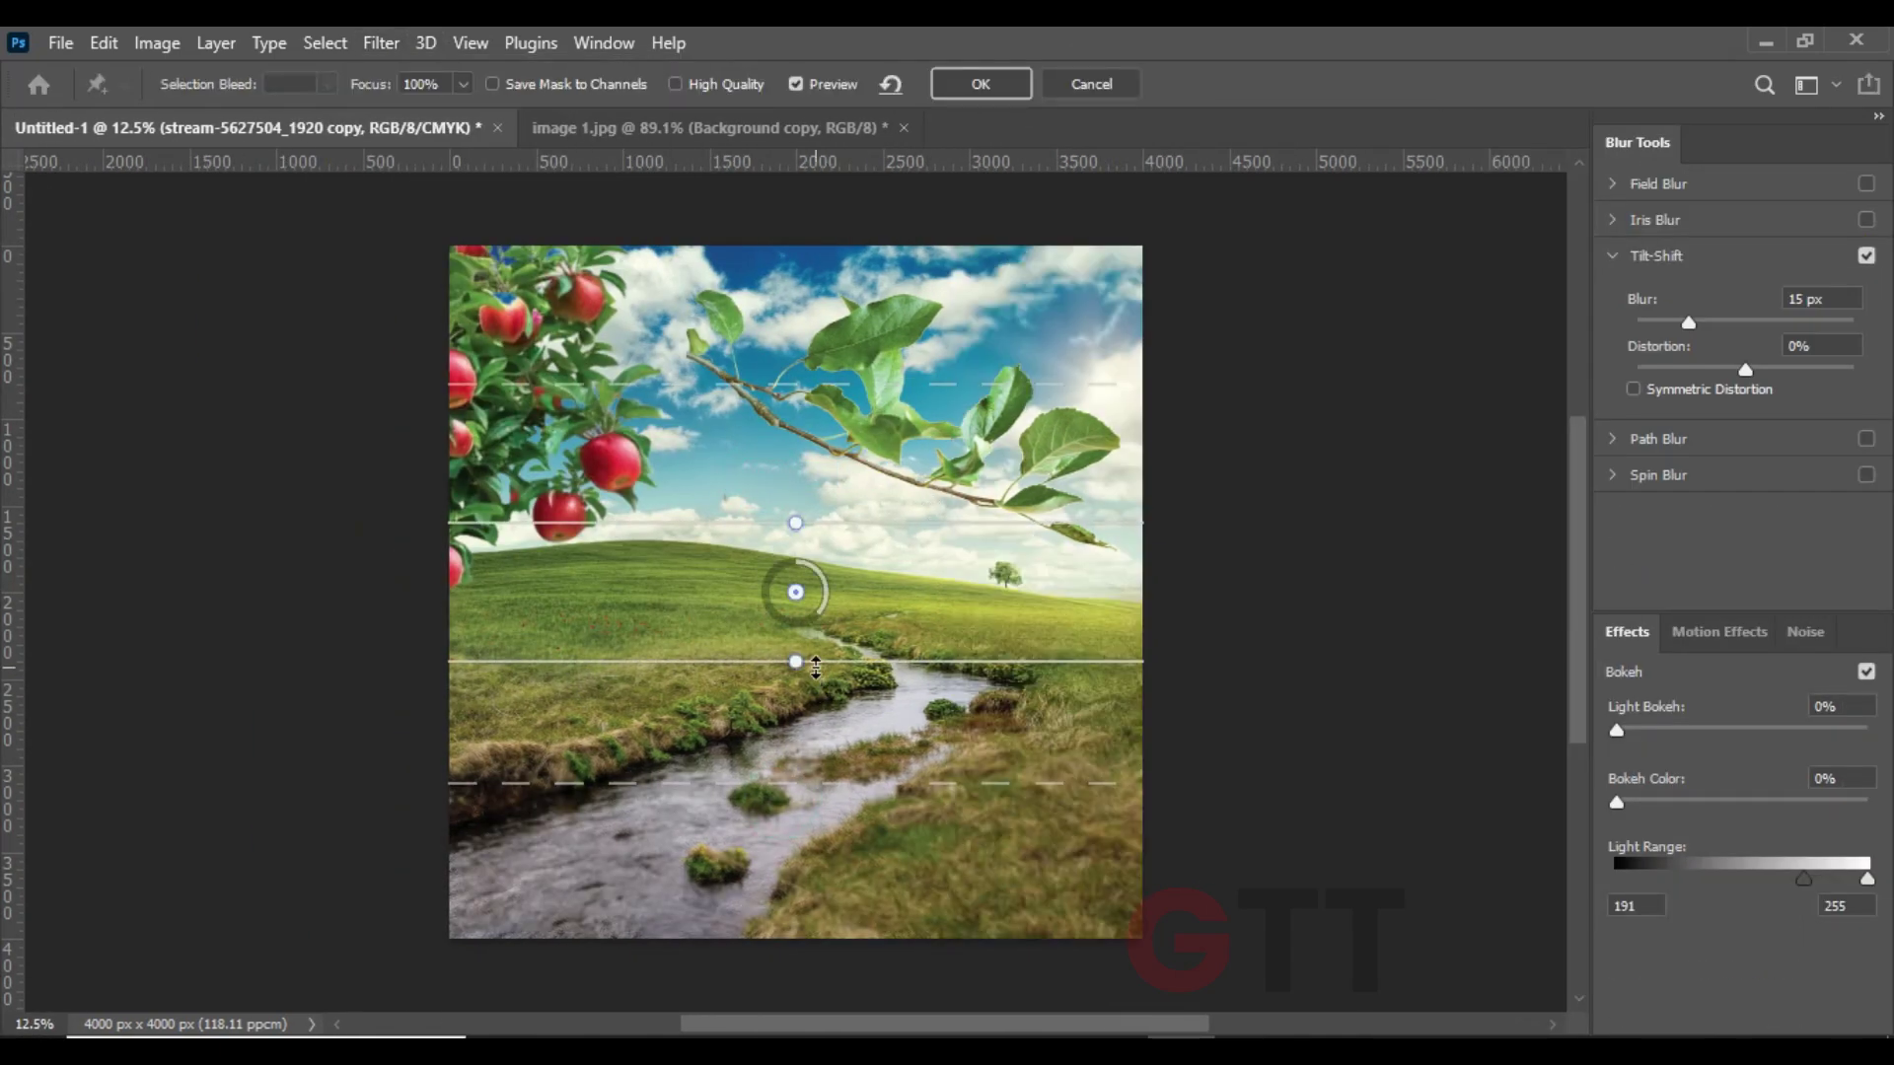
pyautogui.moveTo(811, 661); pyautogui.dragTo(811, 678)
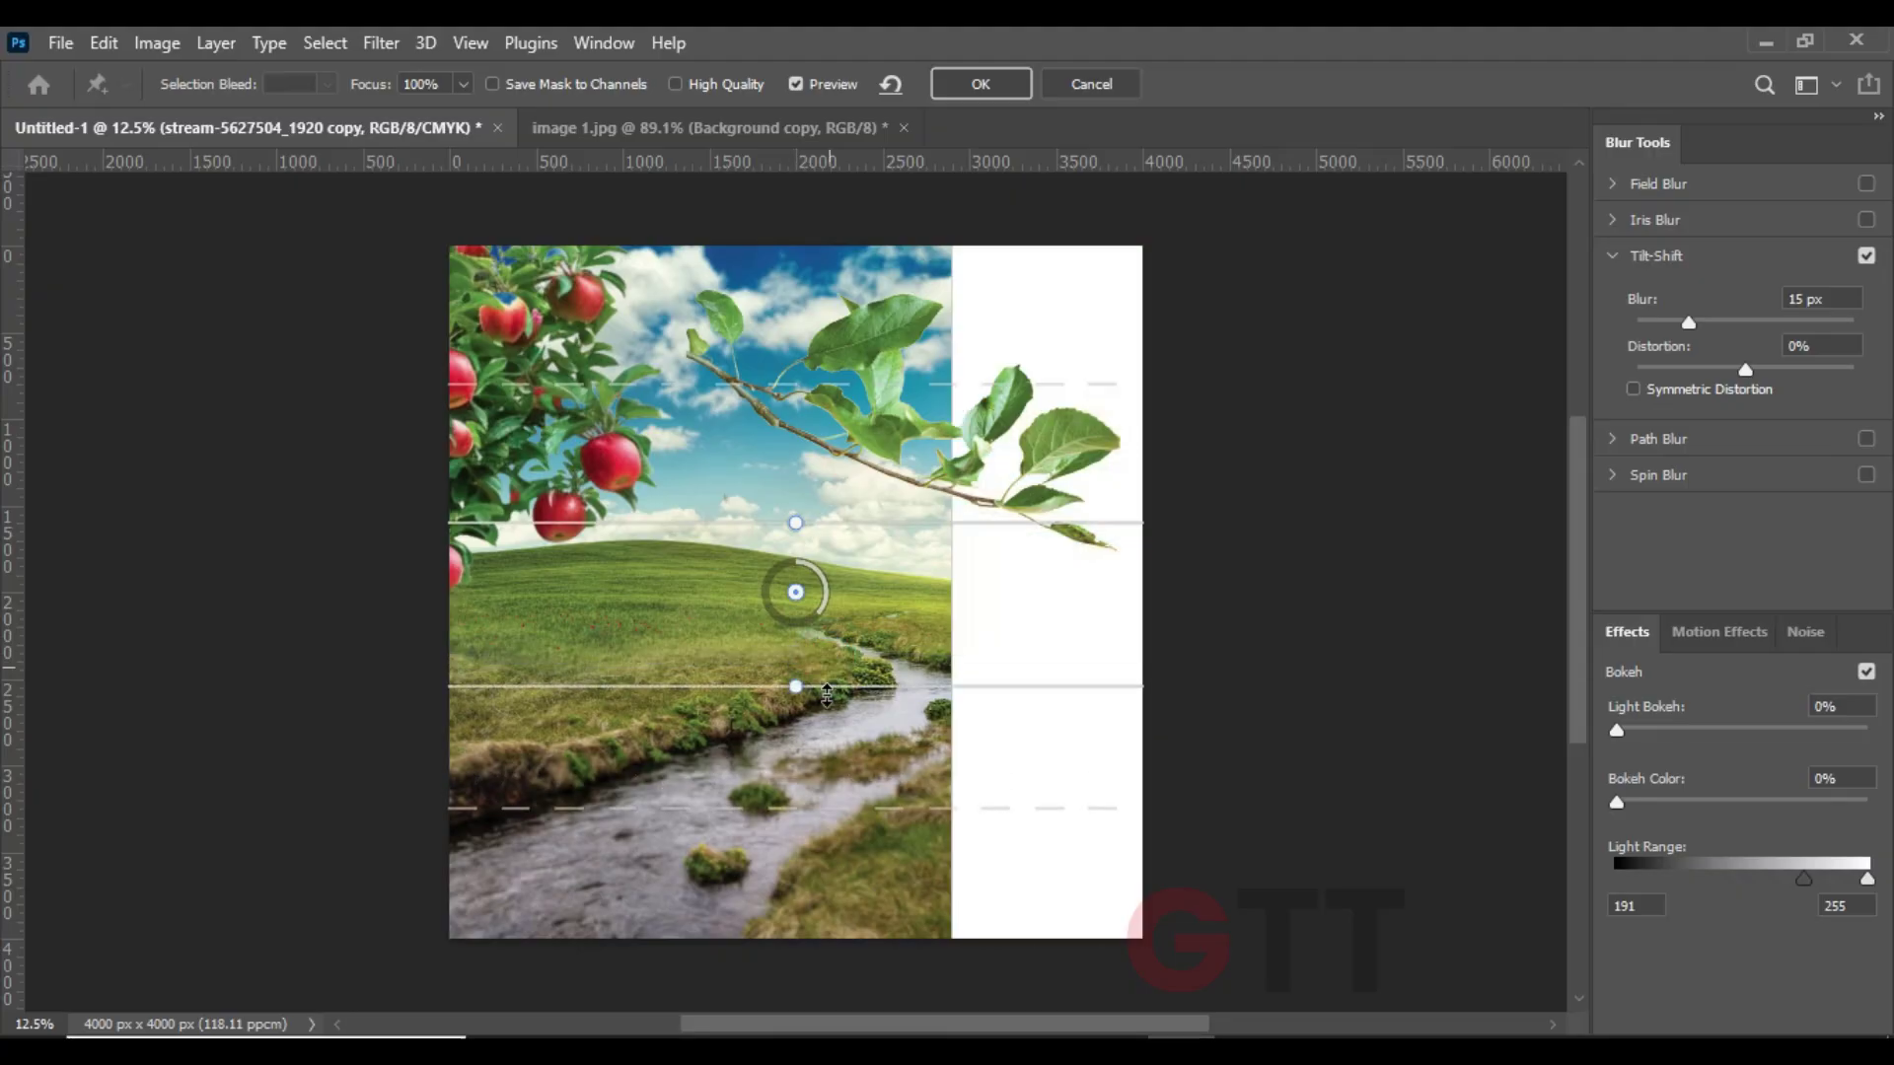
pyautogui.moveTo(811, 604)
pyautogui.mouseDown()
pyautogui.moveTo(821, 591)
pyautogui.moveTo(790, 679)
pyautogui.mouseUp()
pyautogui.moveTo(840, 604); pyautogui.dragTo(849, 552)
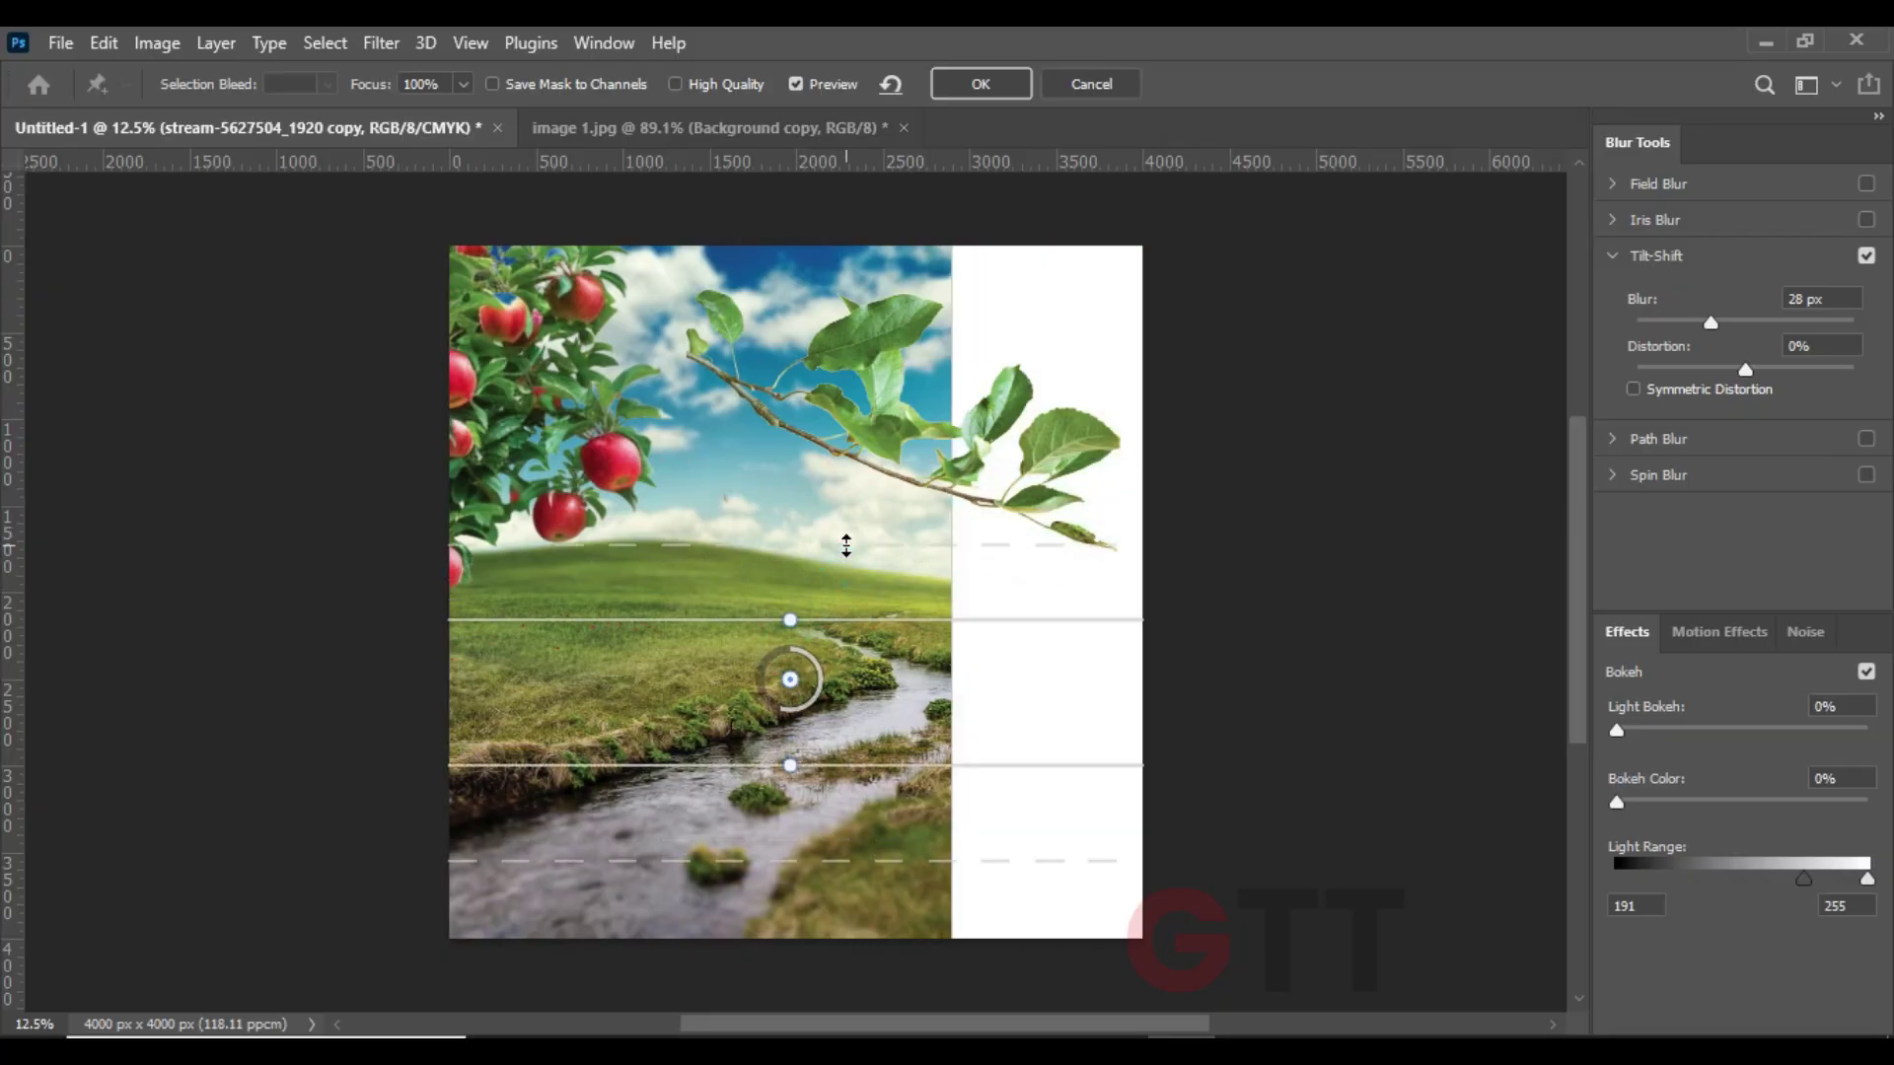
pyautogui.moveTo(790, 678); pyautogui.dragTo(790, 688)
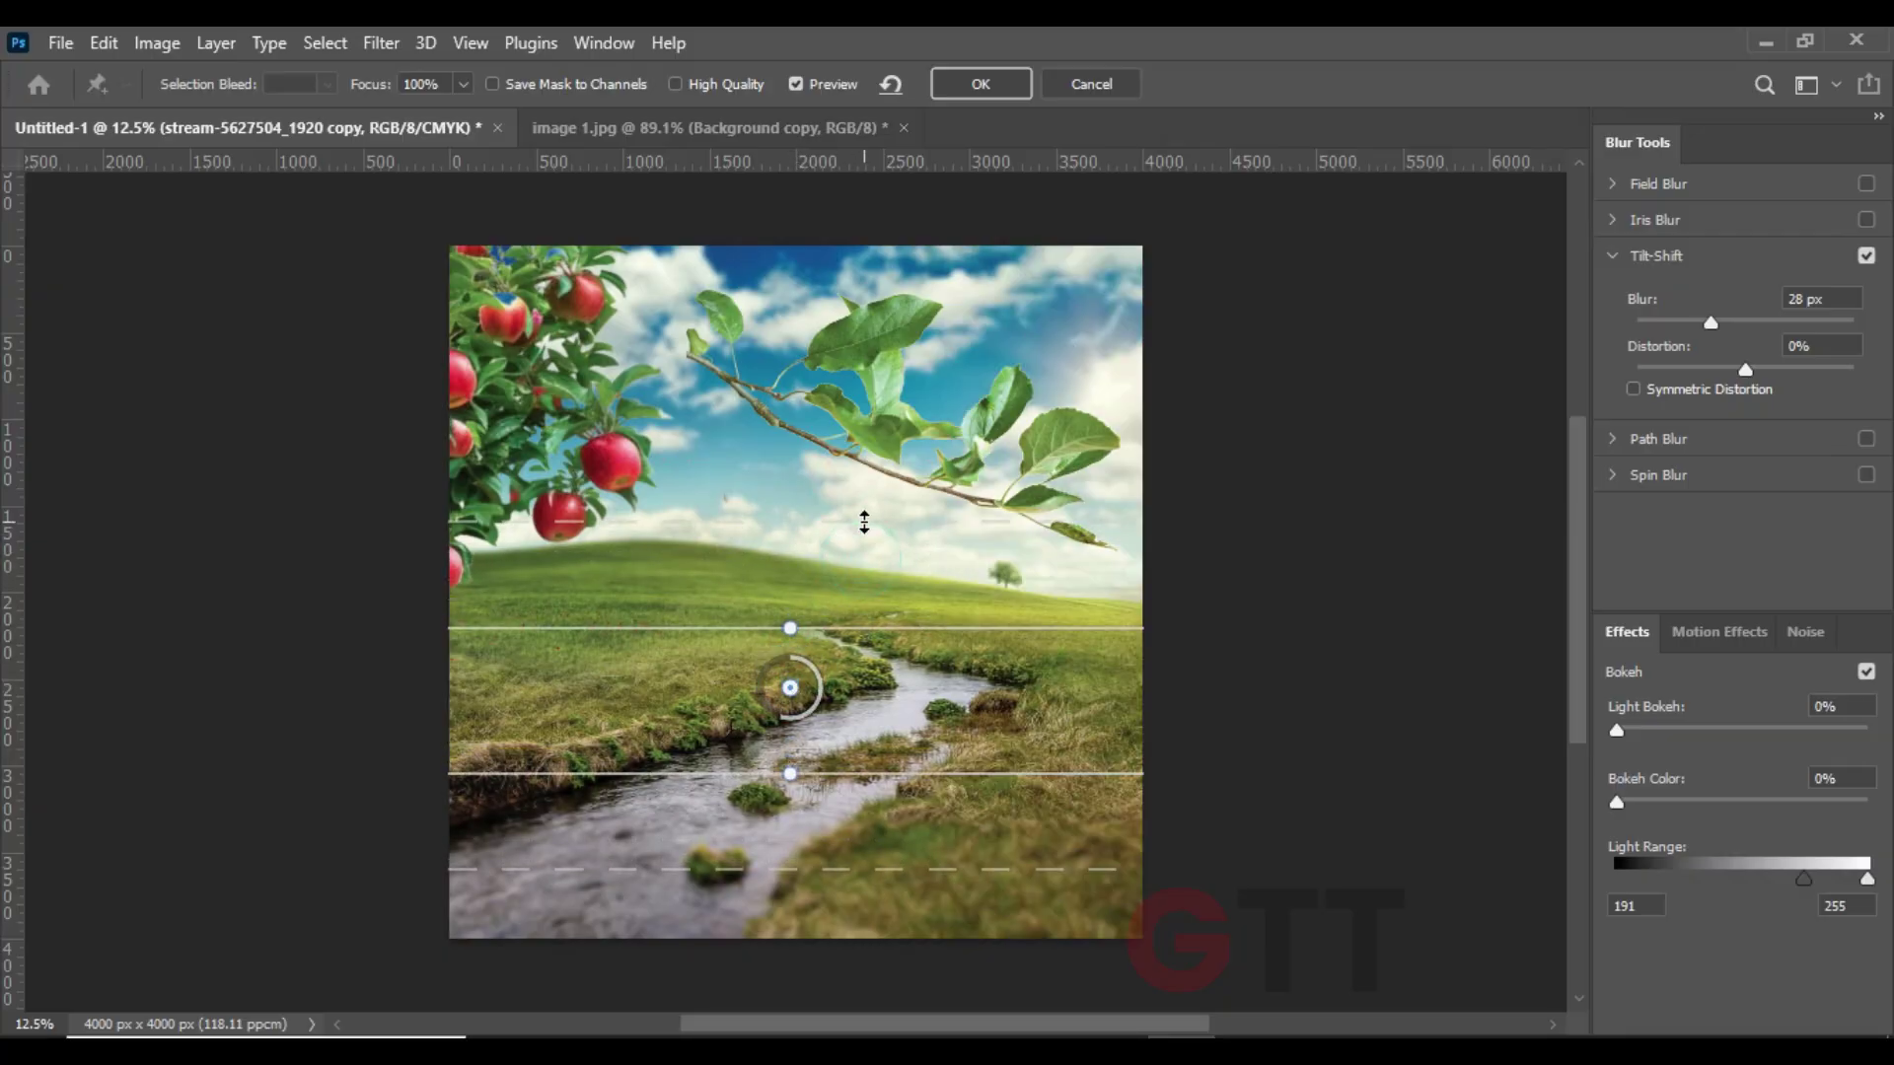
pyautogui.click(982, 85)
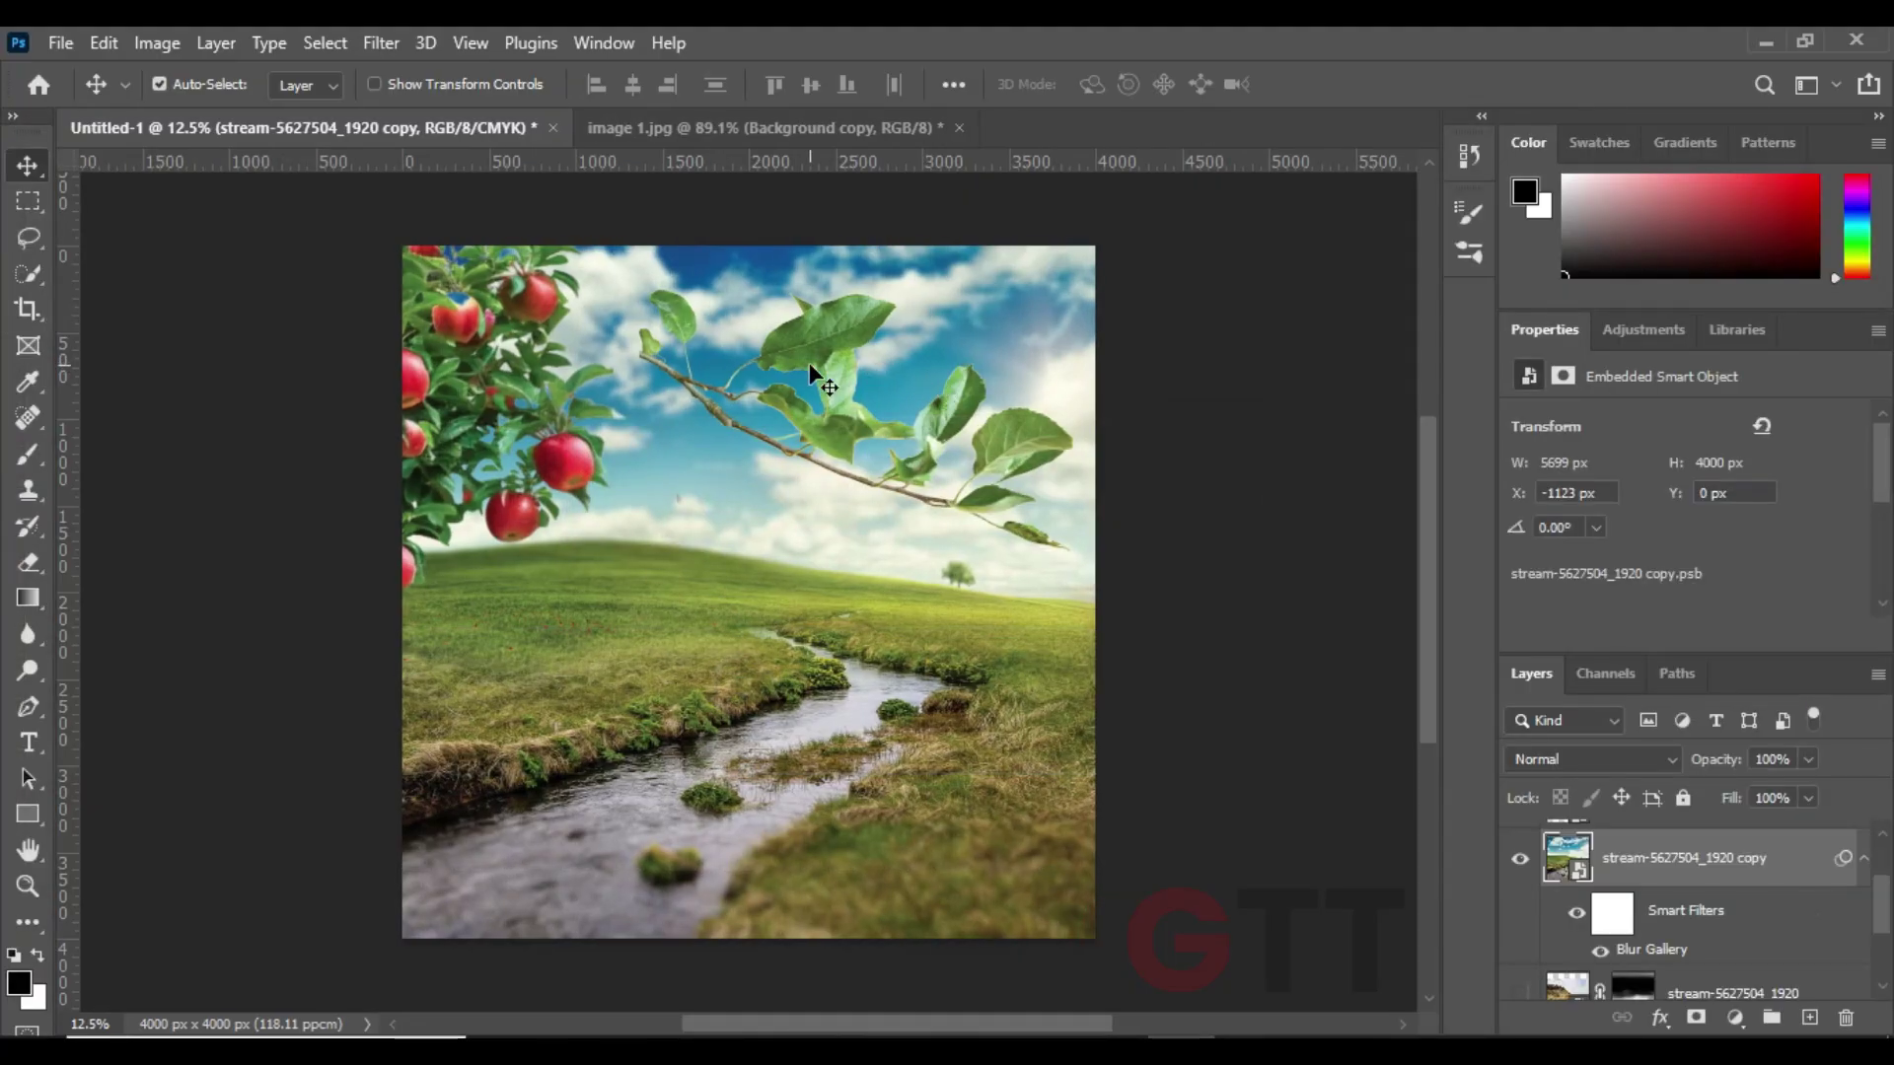
# - Soften the apple tree layer with a 6.8 px Gaussian blur
pyautogui.click(543, 426)
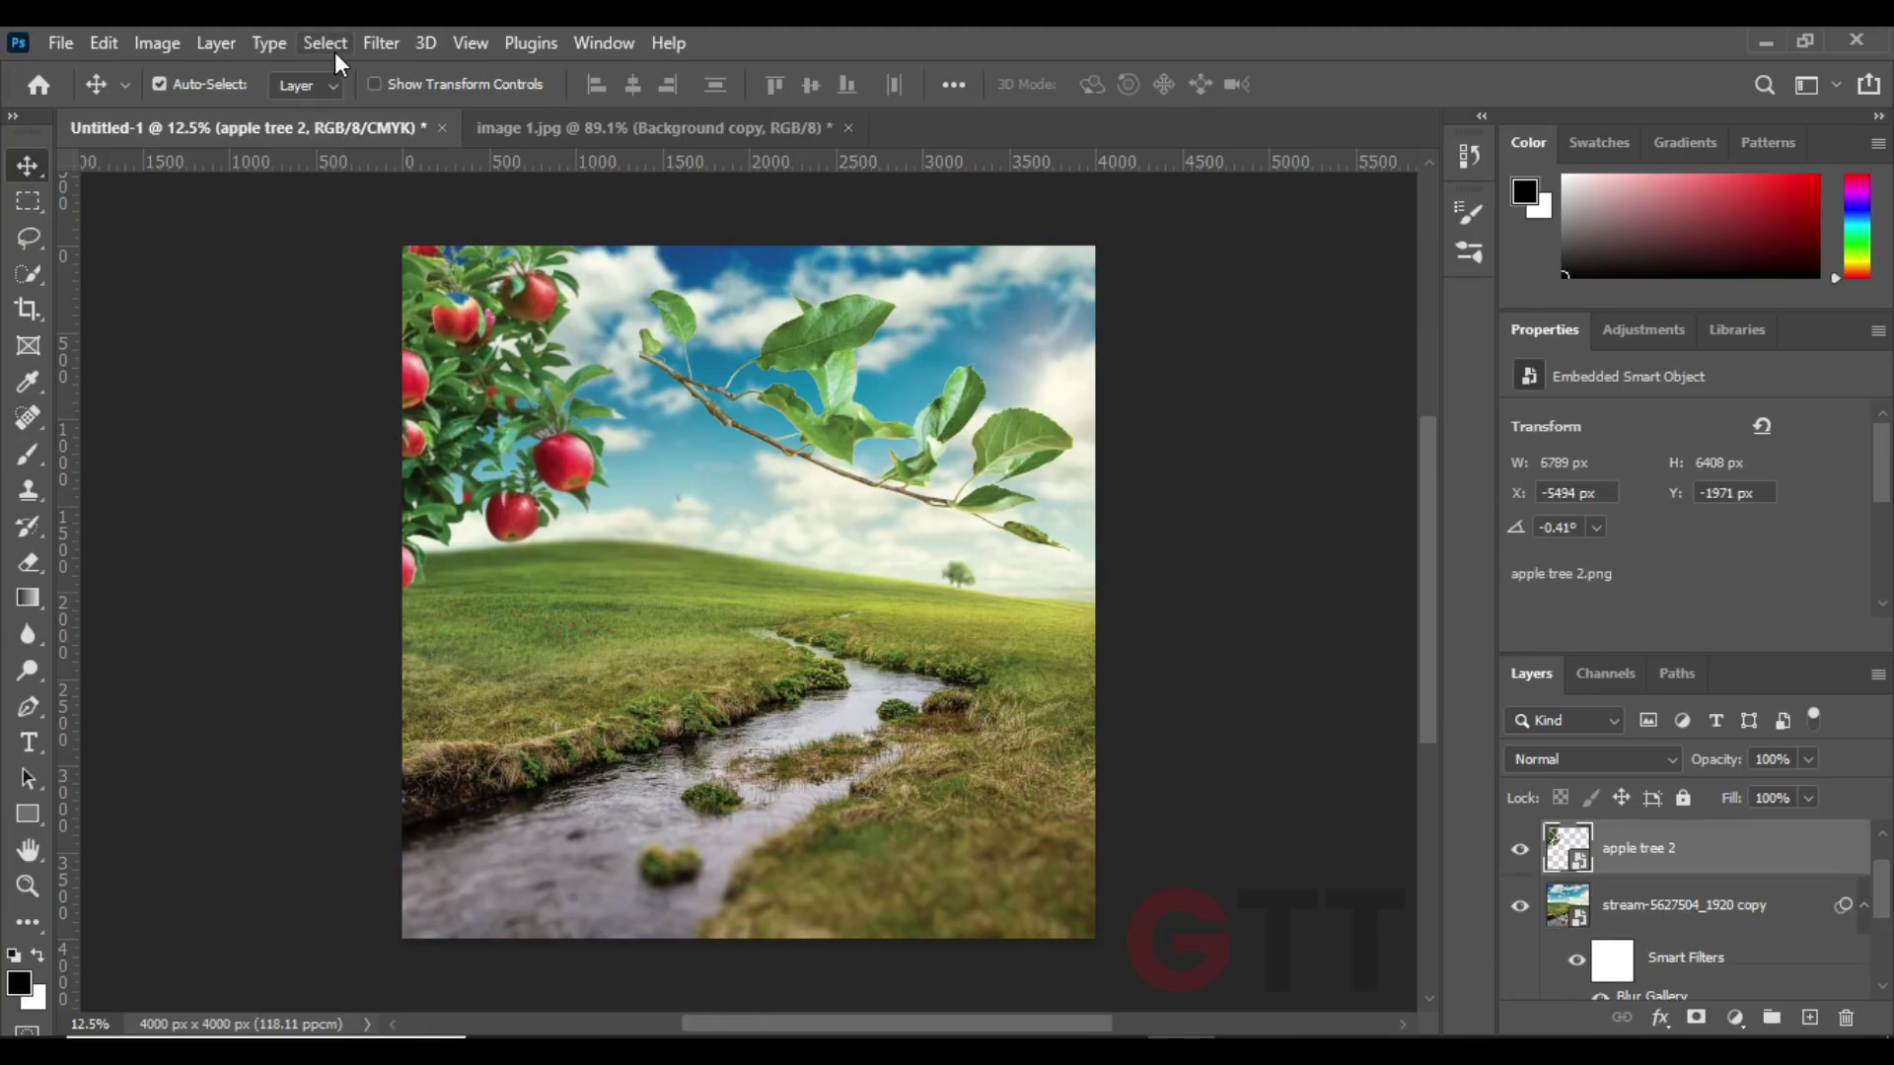
pyautogui.click(381, 42)
pyautogui.click(750, 499)
pyautogui.moveTo(567, 183)
pyautogui.mouseDown()
pyautogui.moveTo(1366, 338)
pyautogui.moveTo(1115, 293)
pyautogui.mouseUp()
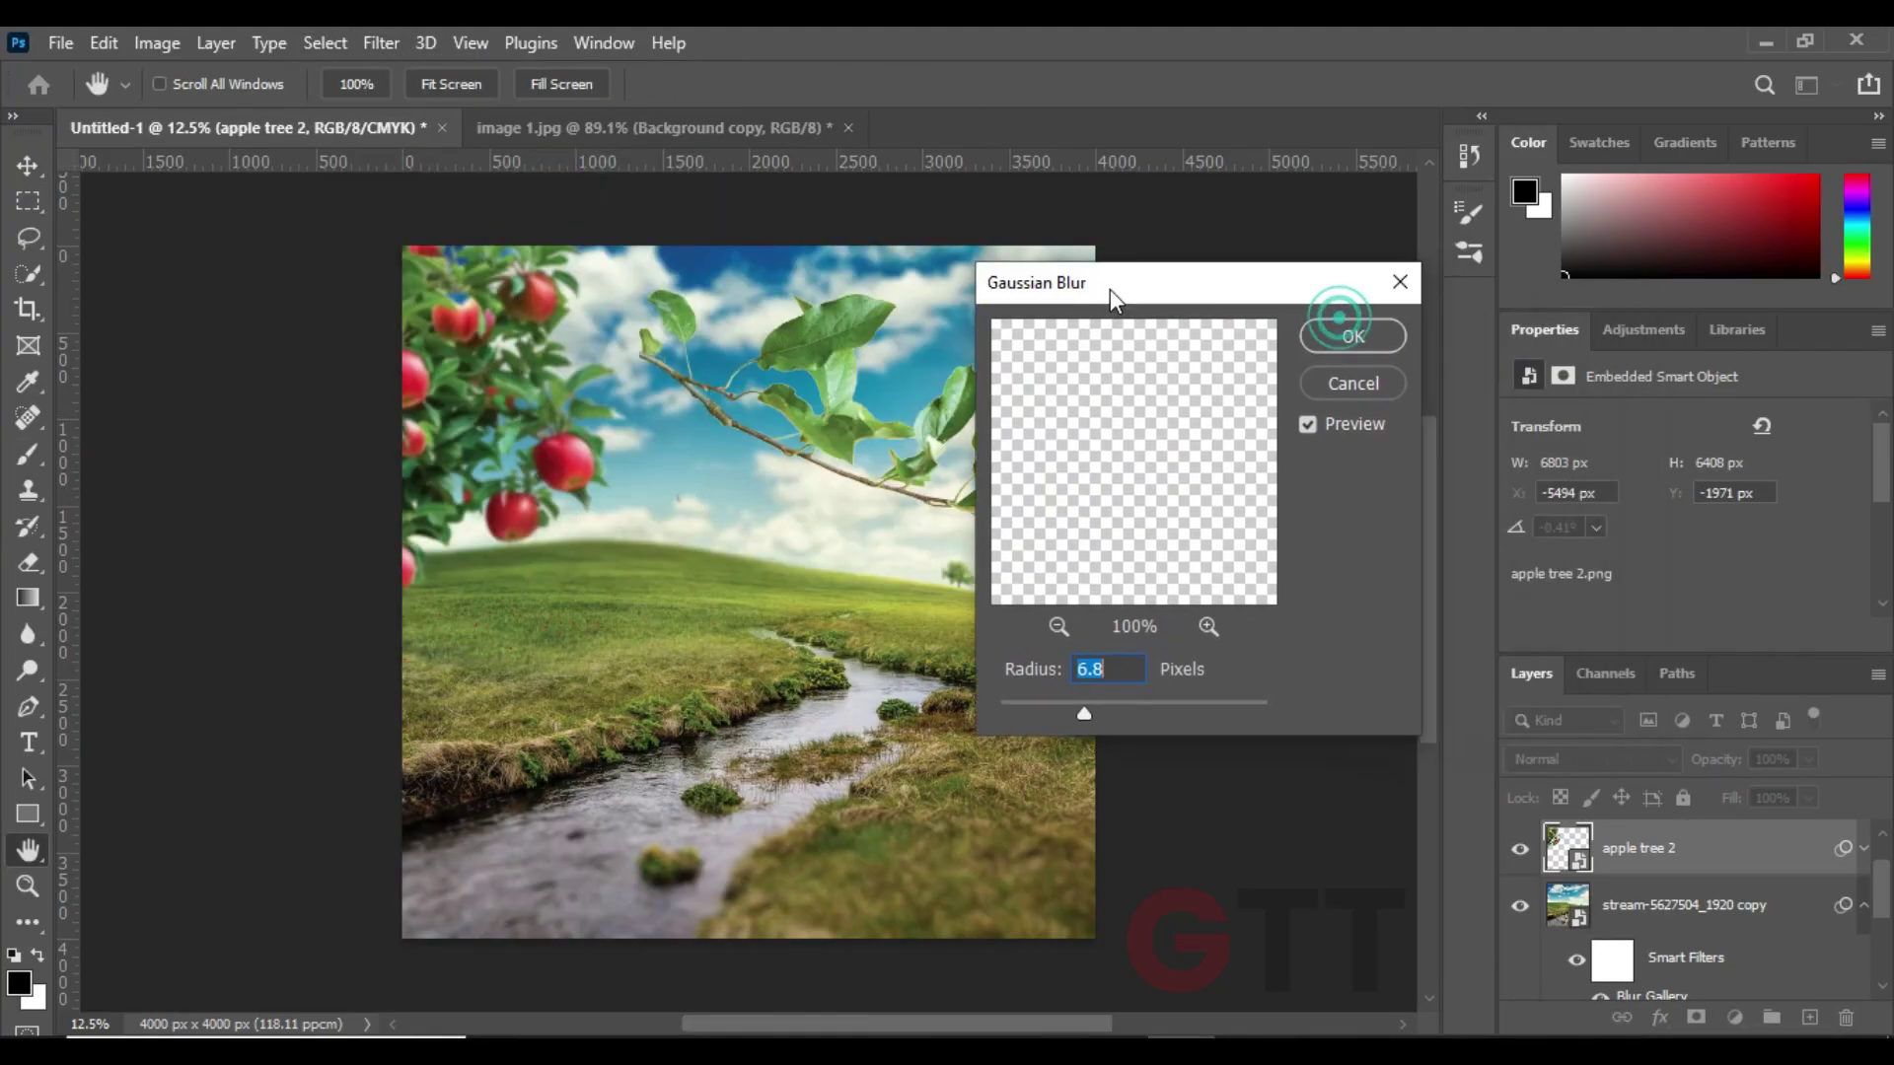
pyautogui.click(1354, 337)
# - Align the leafy branch to the left edge and give it an 18 px iris blur around its leaves
pyautogui.moveTo(756, 342); pyautogui.dragTo(590, 233)
pyautogui.moveTo(696, 320); pyautogui.dragTo(753, 359)
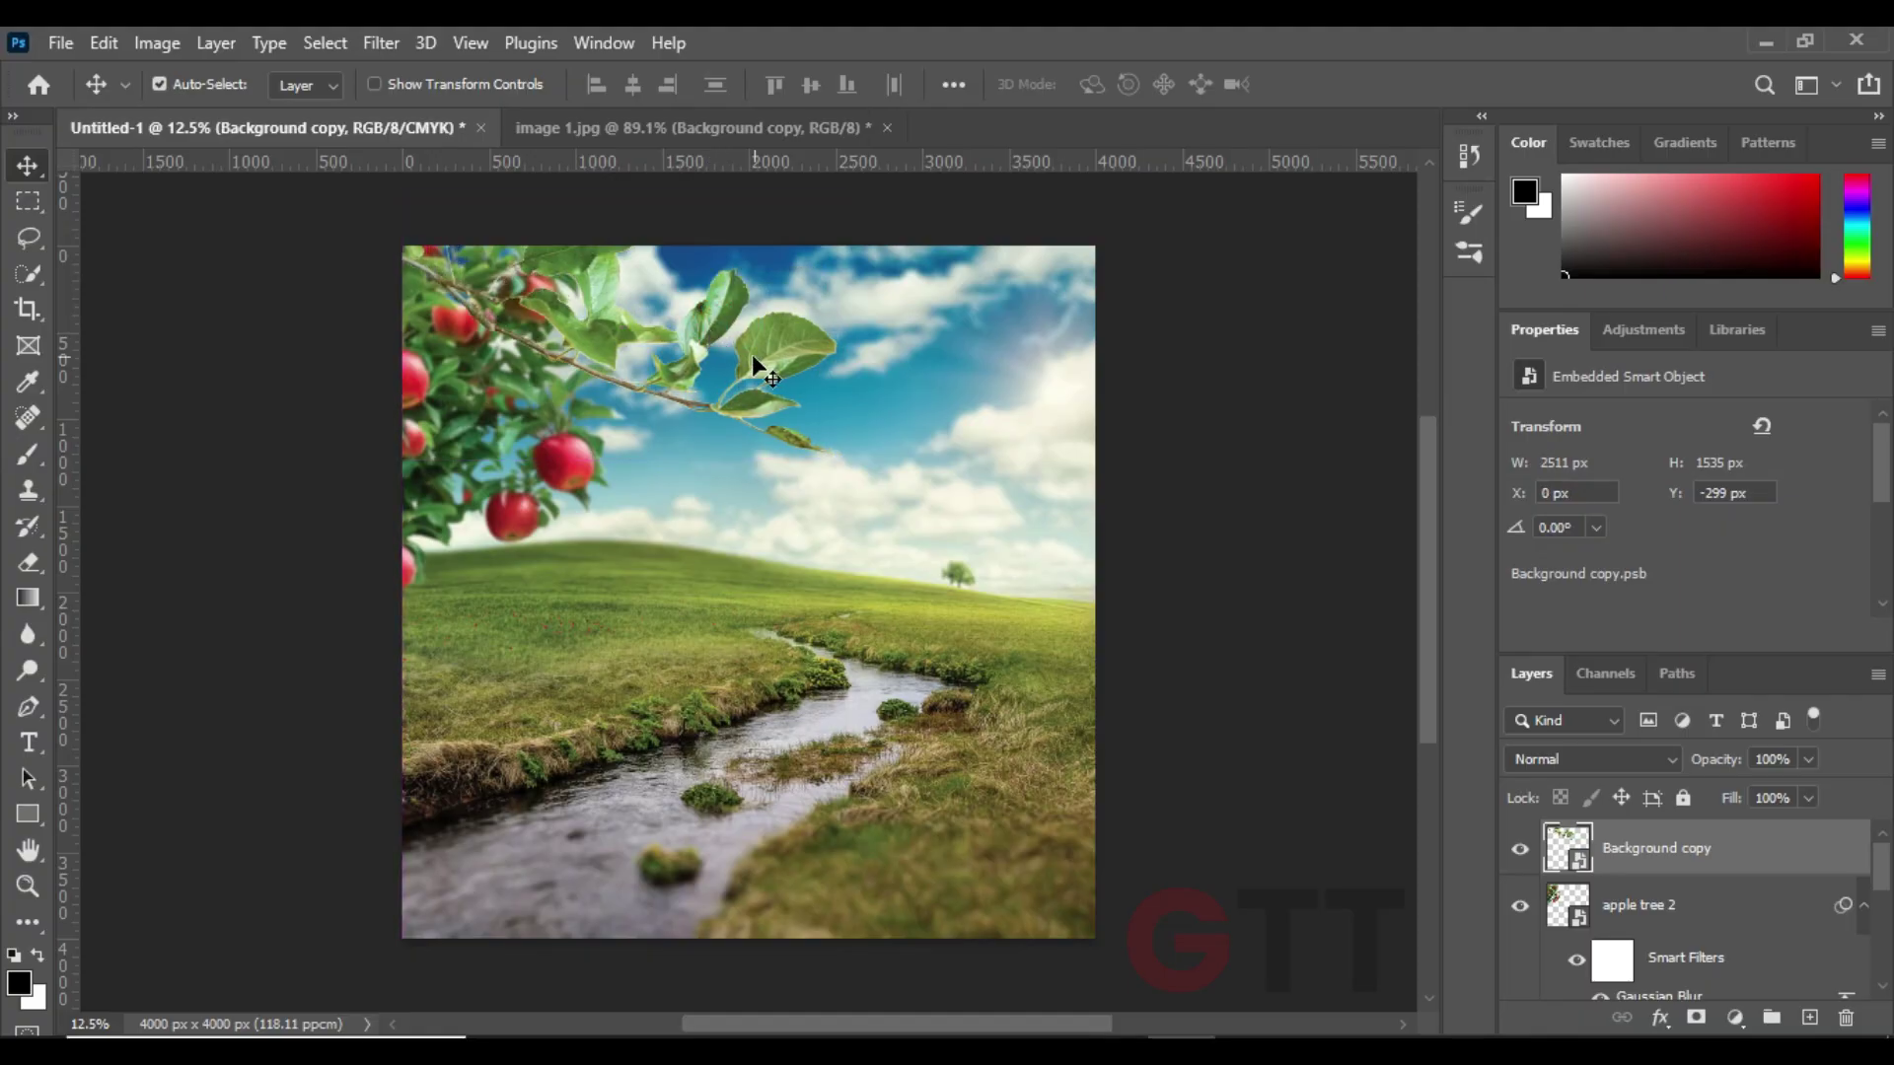
pyautogui.click(367, 44)
pyautogui.click(774, 435)
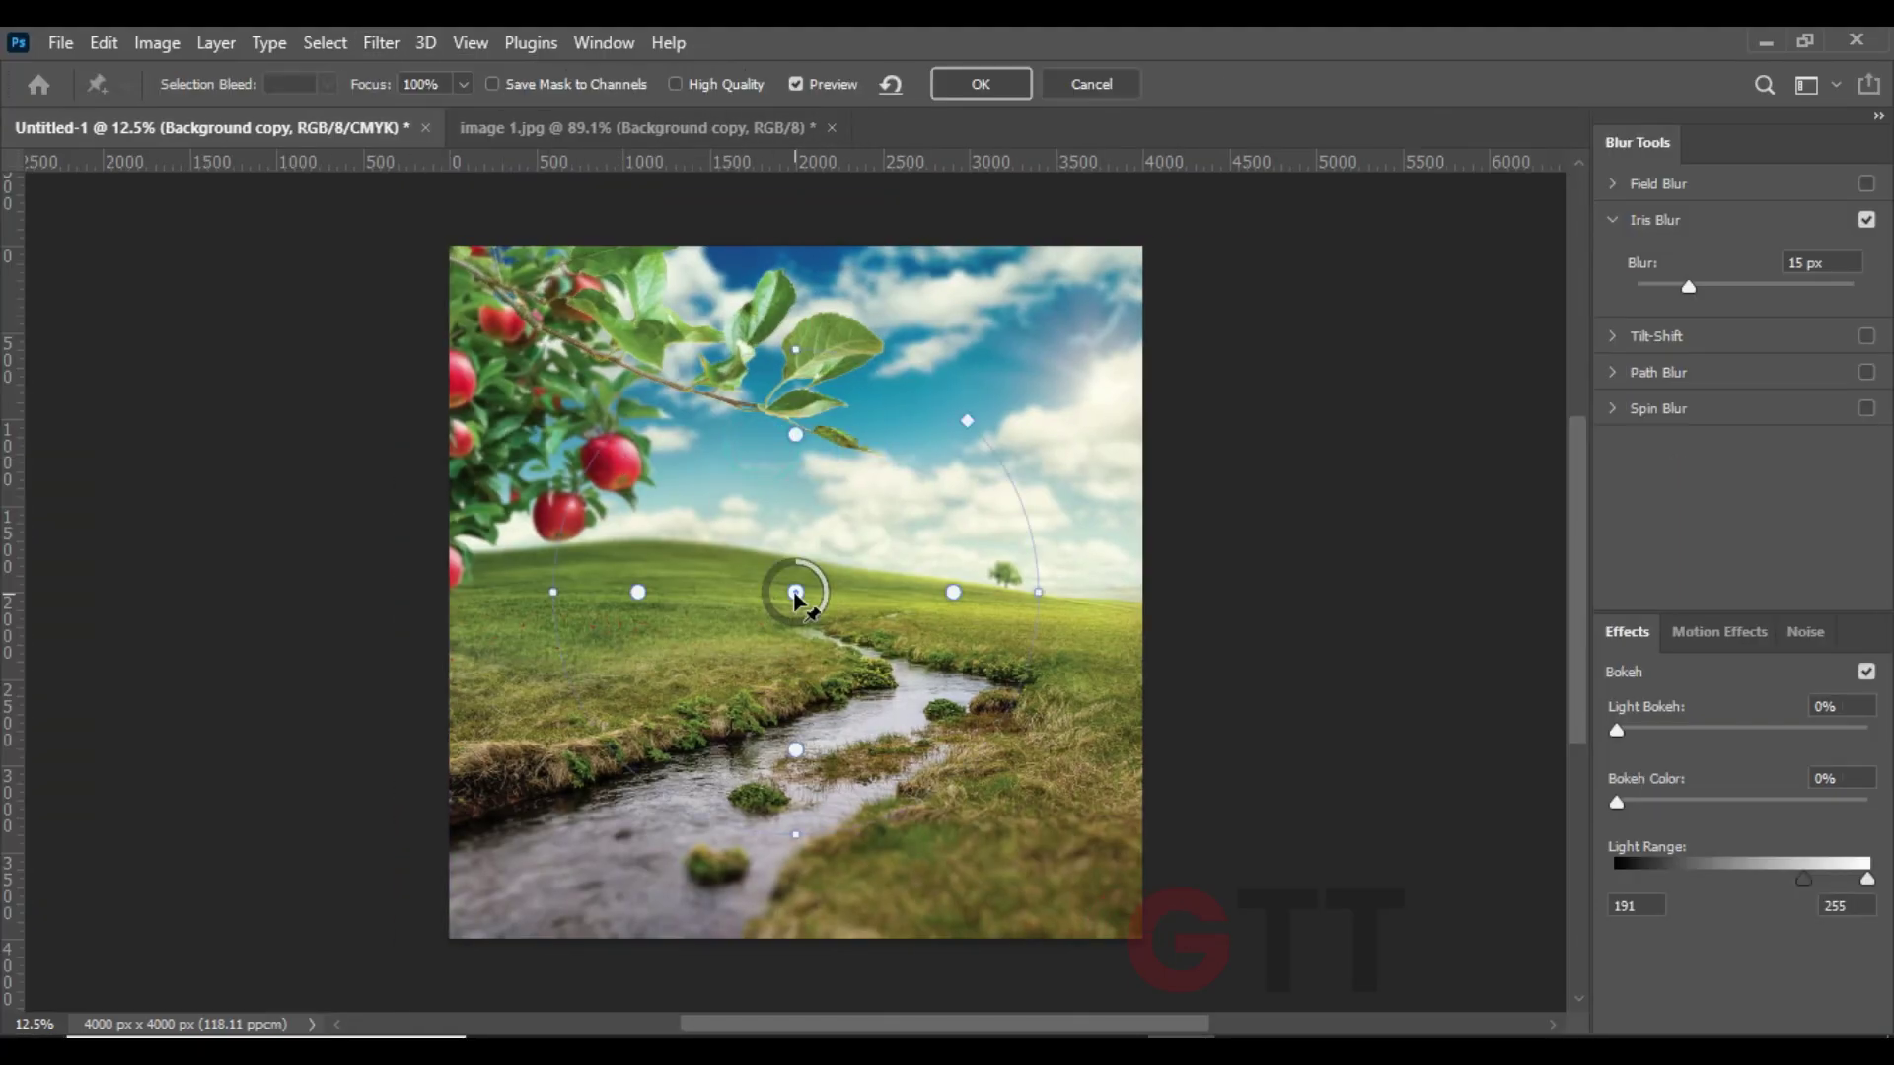
pyautogui.moveTo(723, 460); pyautogui.dragTo(747, 466)
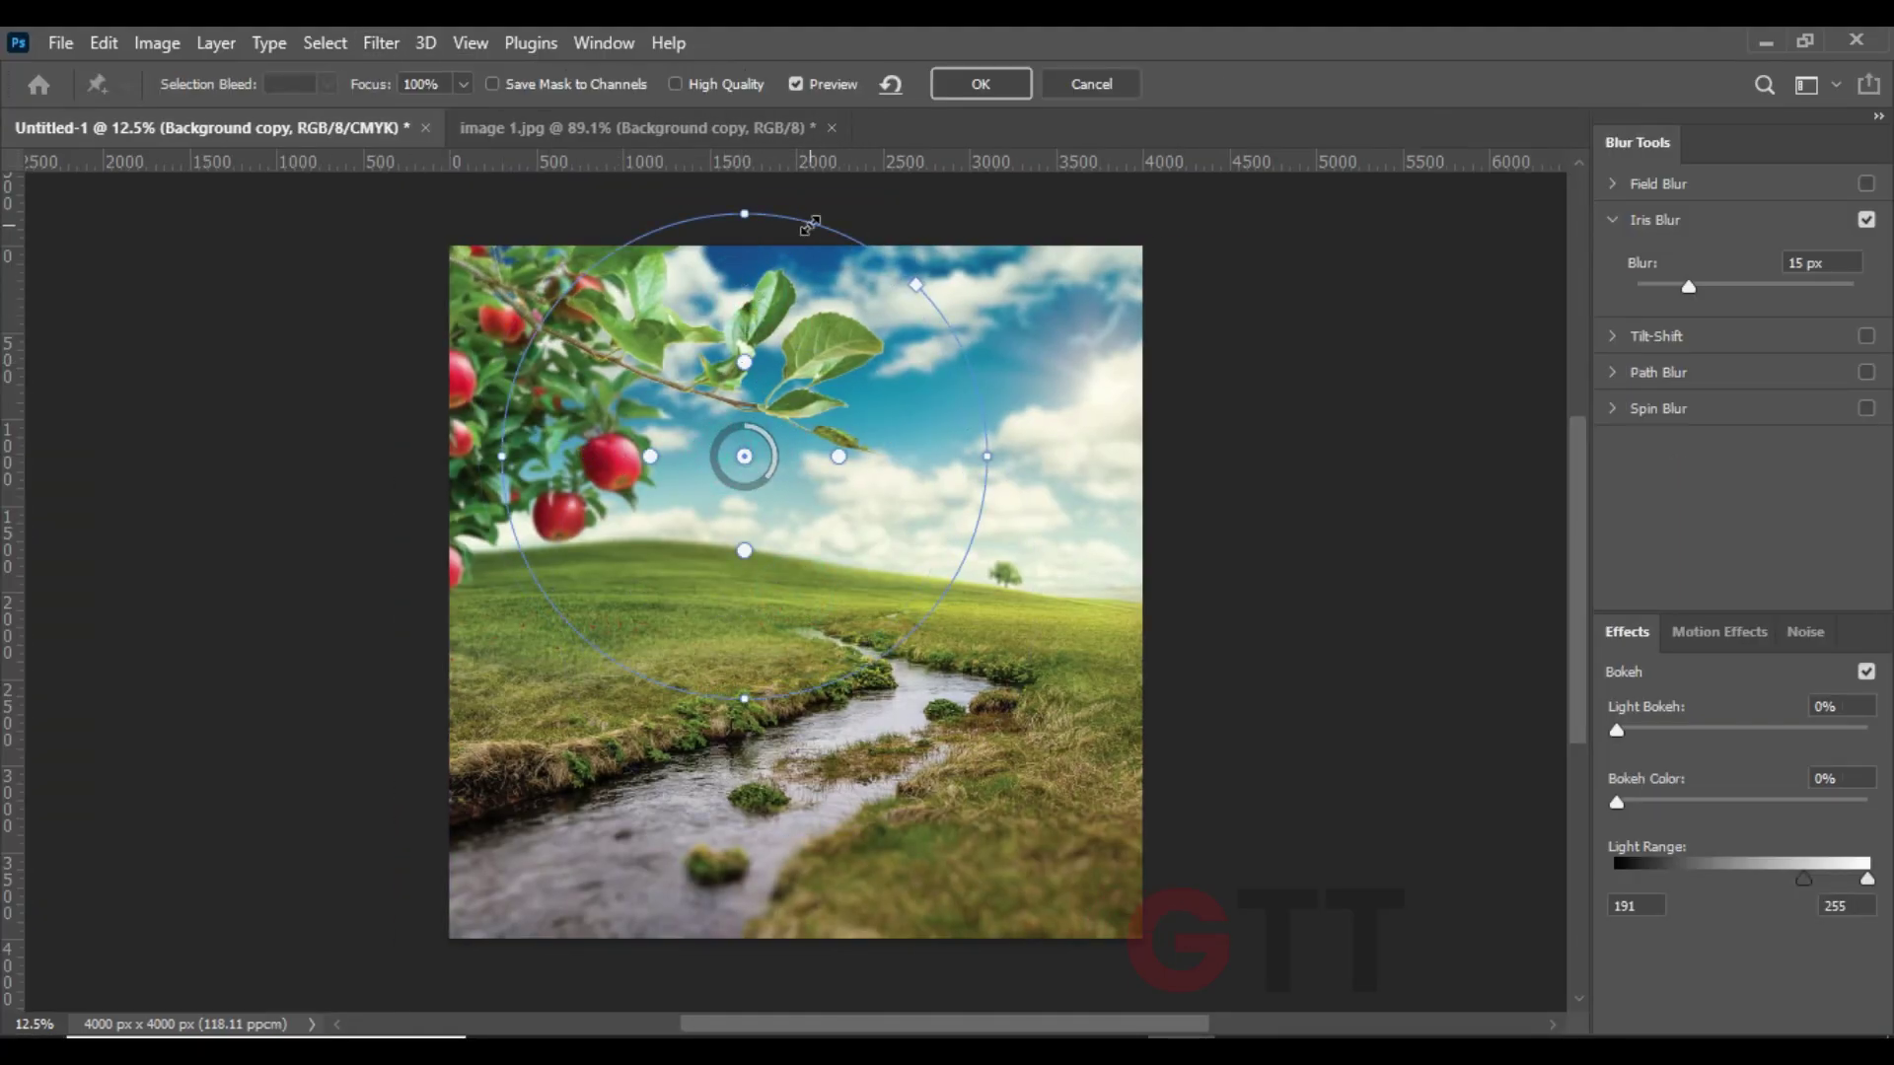
pyautogui.moveTo(811, 224); pyautogui.dragTo(798, 266)
pyautogui.moveTo(744, 456); pyautogui.dragTo(755, 446)
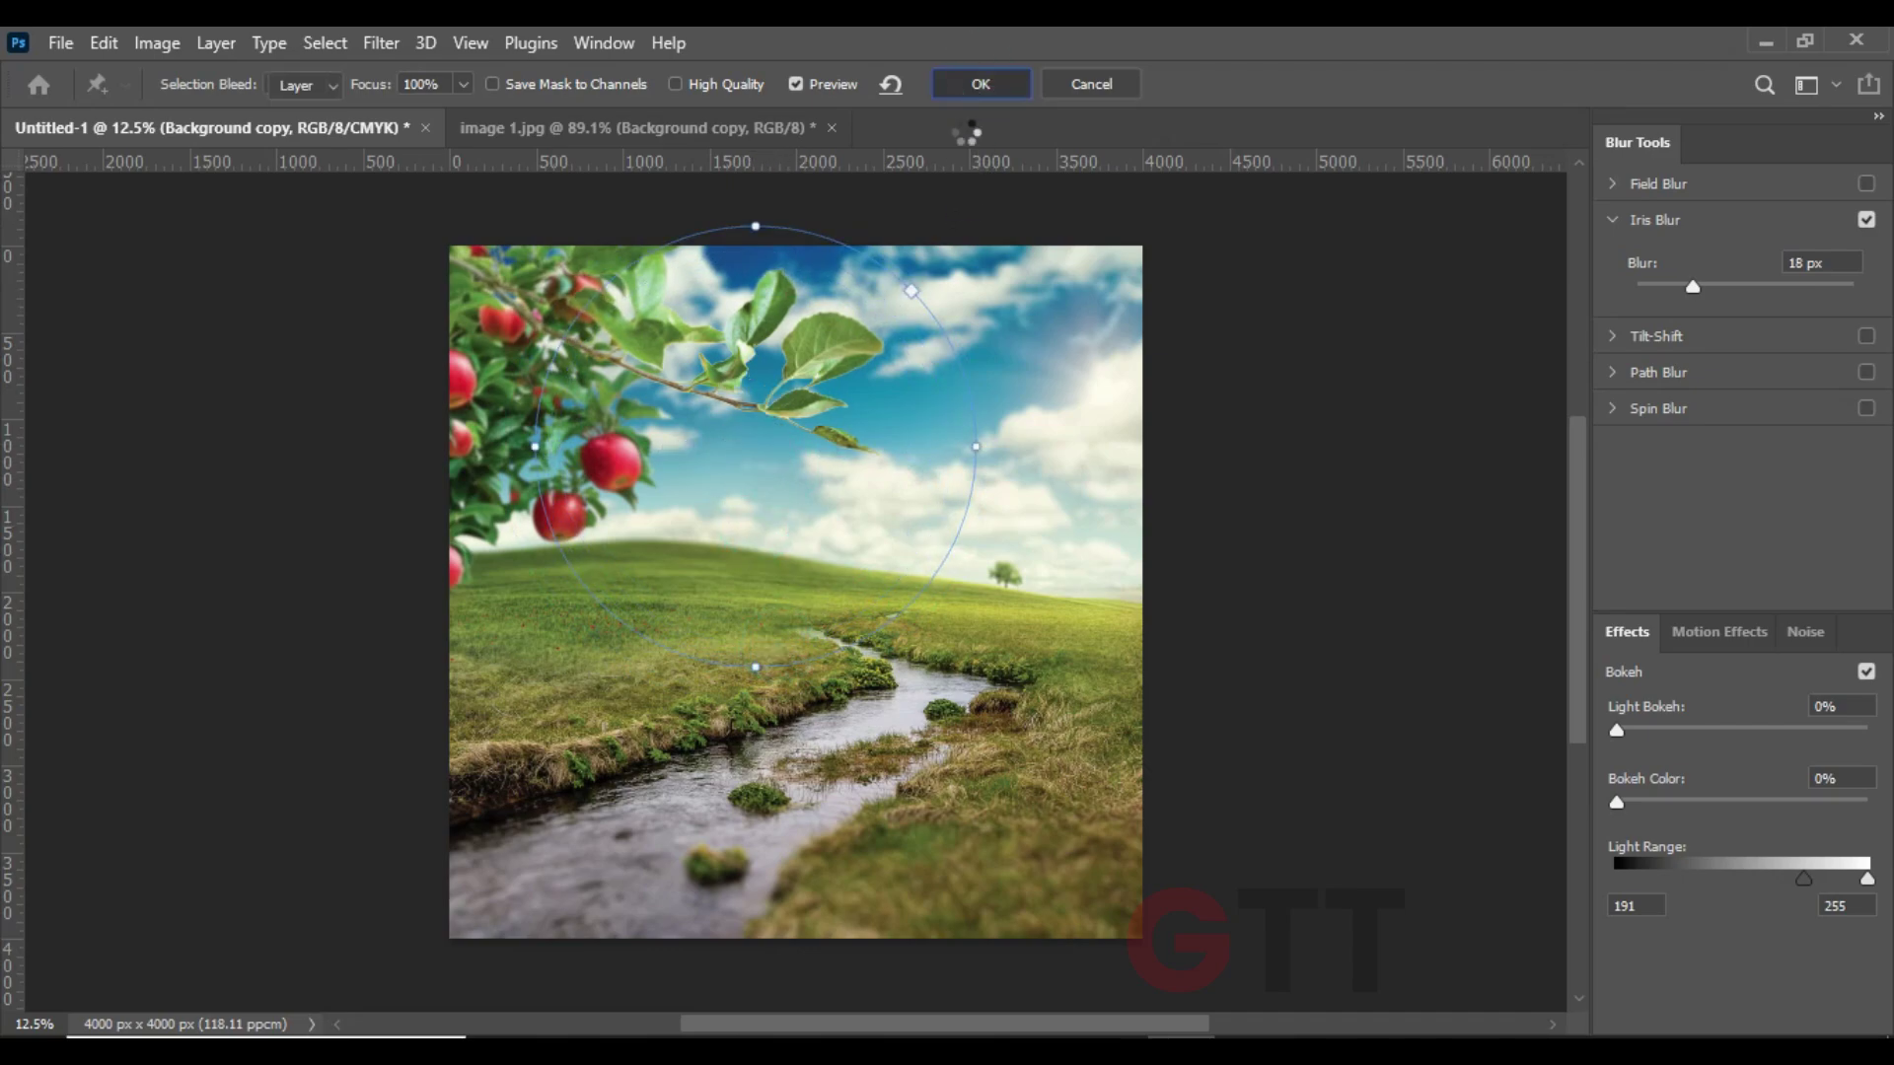
pyautogui.press('Return')
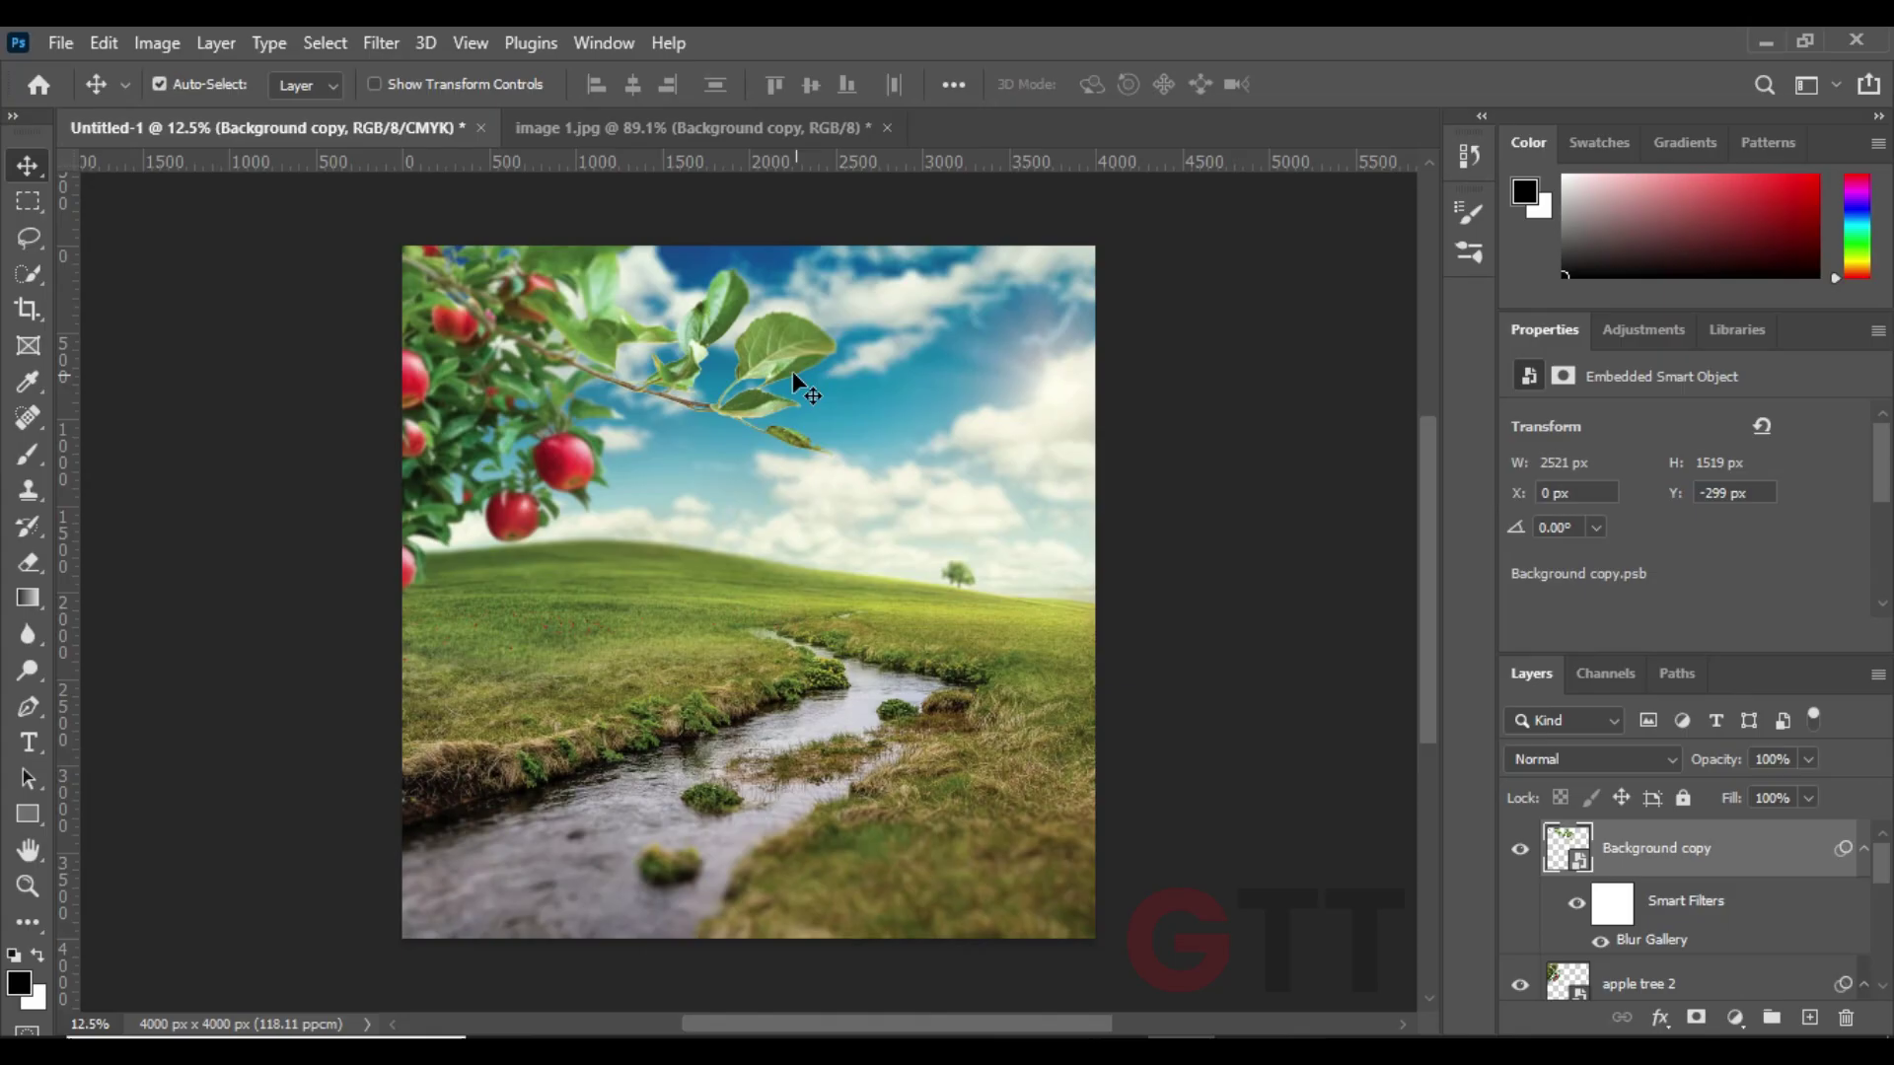
# - Move and enlarge the apple tree toward the upper-left of the scene
pyautogui.moveTo(791, 371); pyautogui.dragTo(468, 511)
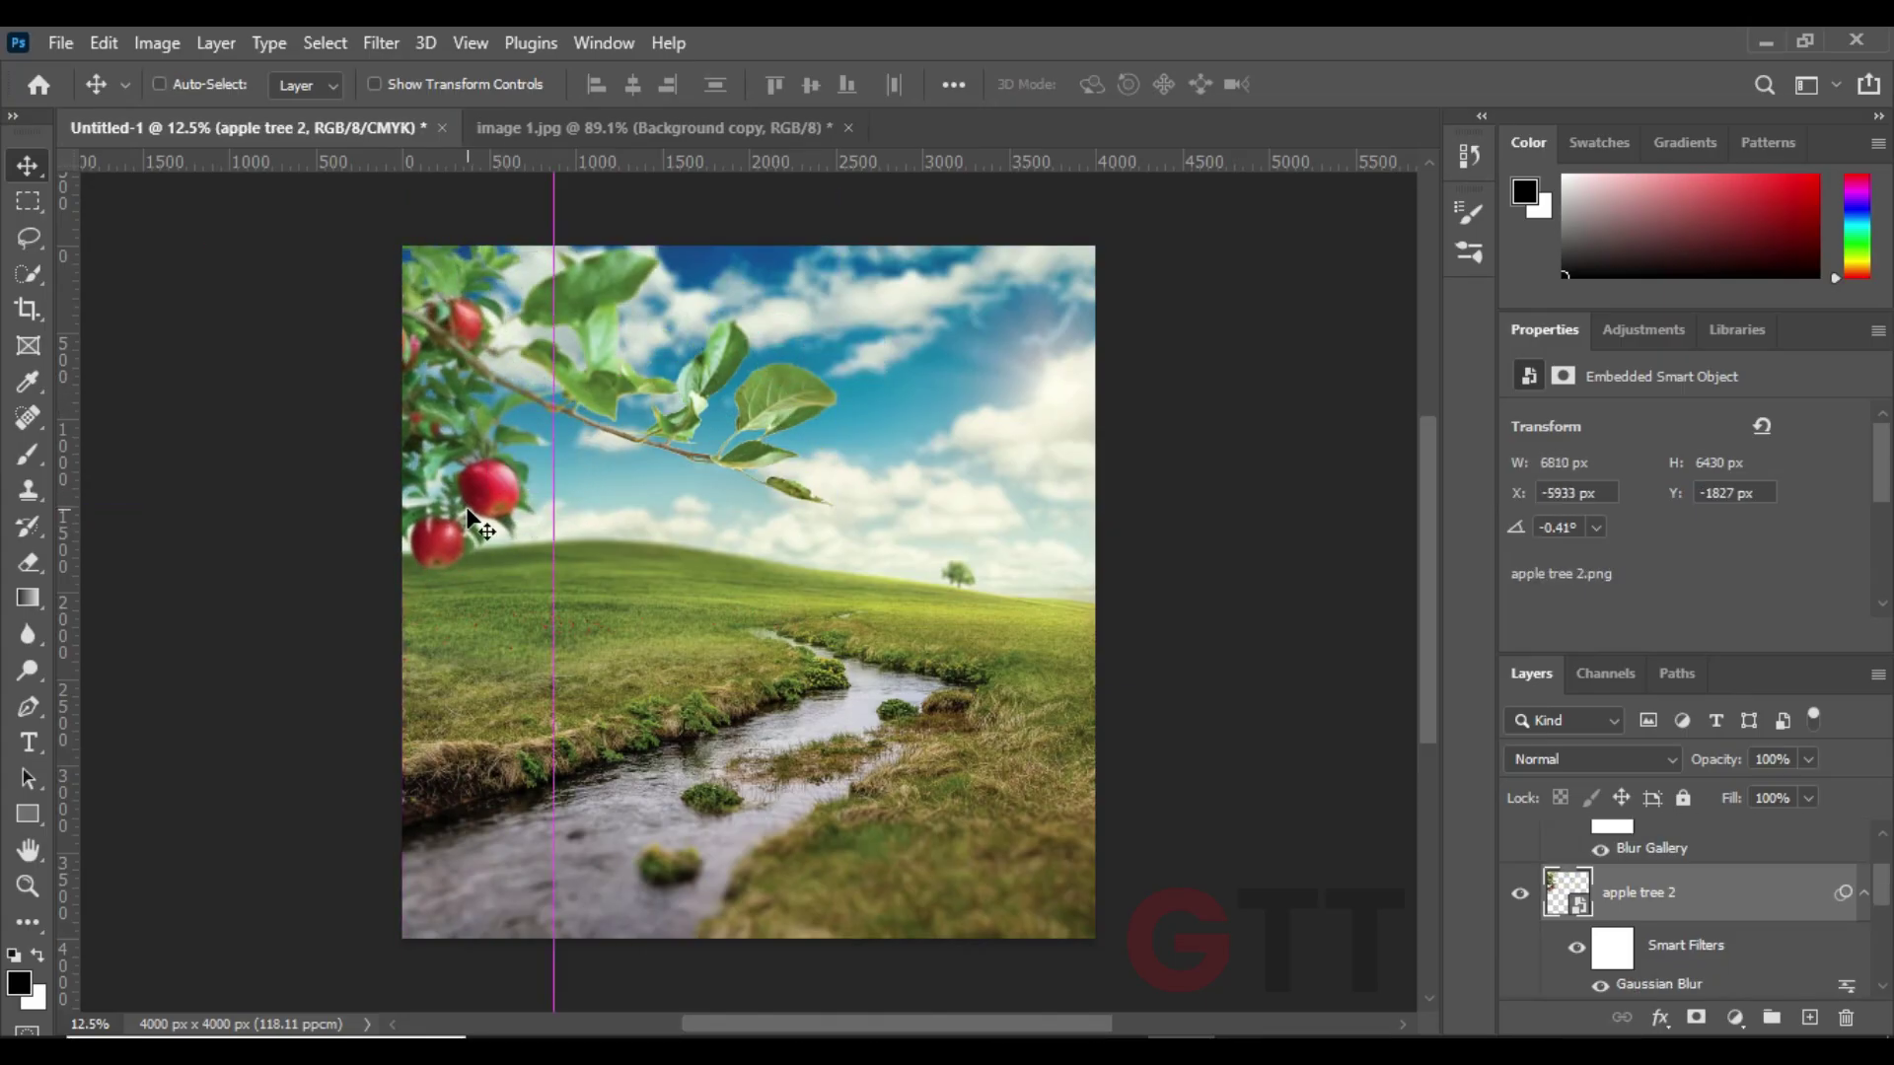
pyautogui.hotkey('ctrl', 't')
pyautogui.moveTo(568, 369)
pyautogui.mouseDown()
pyautogui.moveTo(428, 446)
pyautogui.moveTo(355, 572)
pyautogui.moveTo(371, 559)
pyautogui.mouseUp()
pyautogui.press('Return')
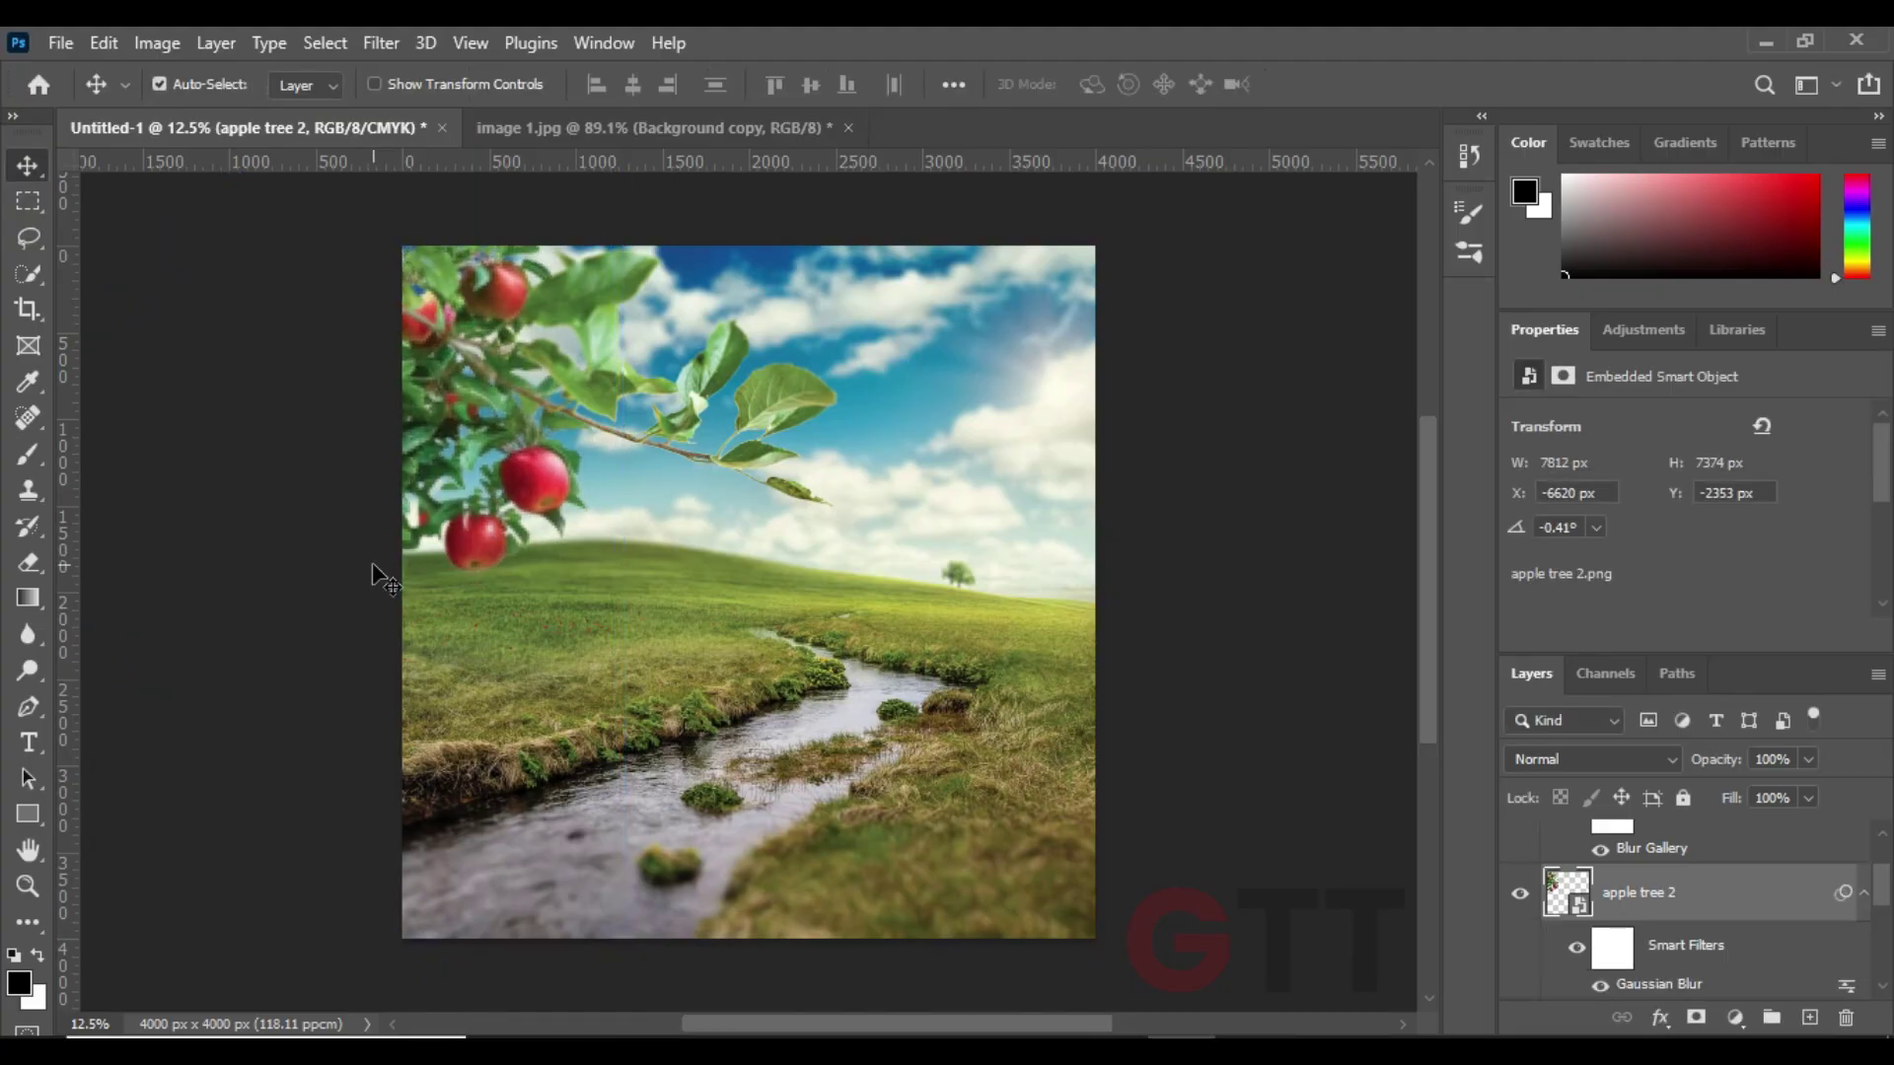
# - Nudge the leafy branch slightly higher and select the stream layer
pyautogui.moveTo(672, 478); pyautogui.dragTo(778, 418)
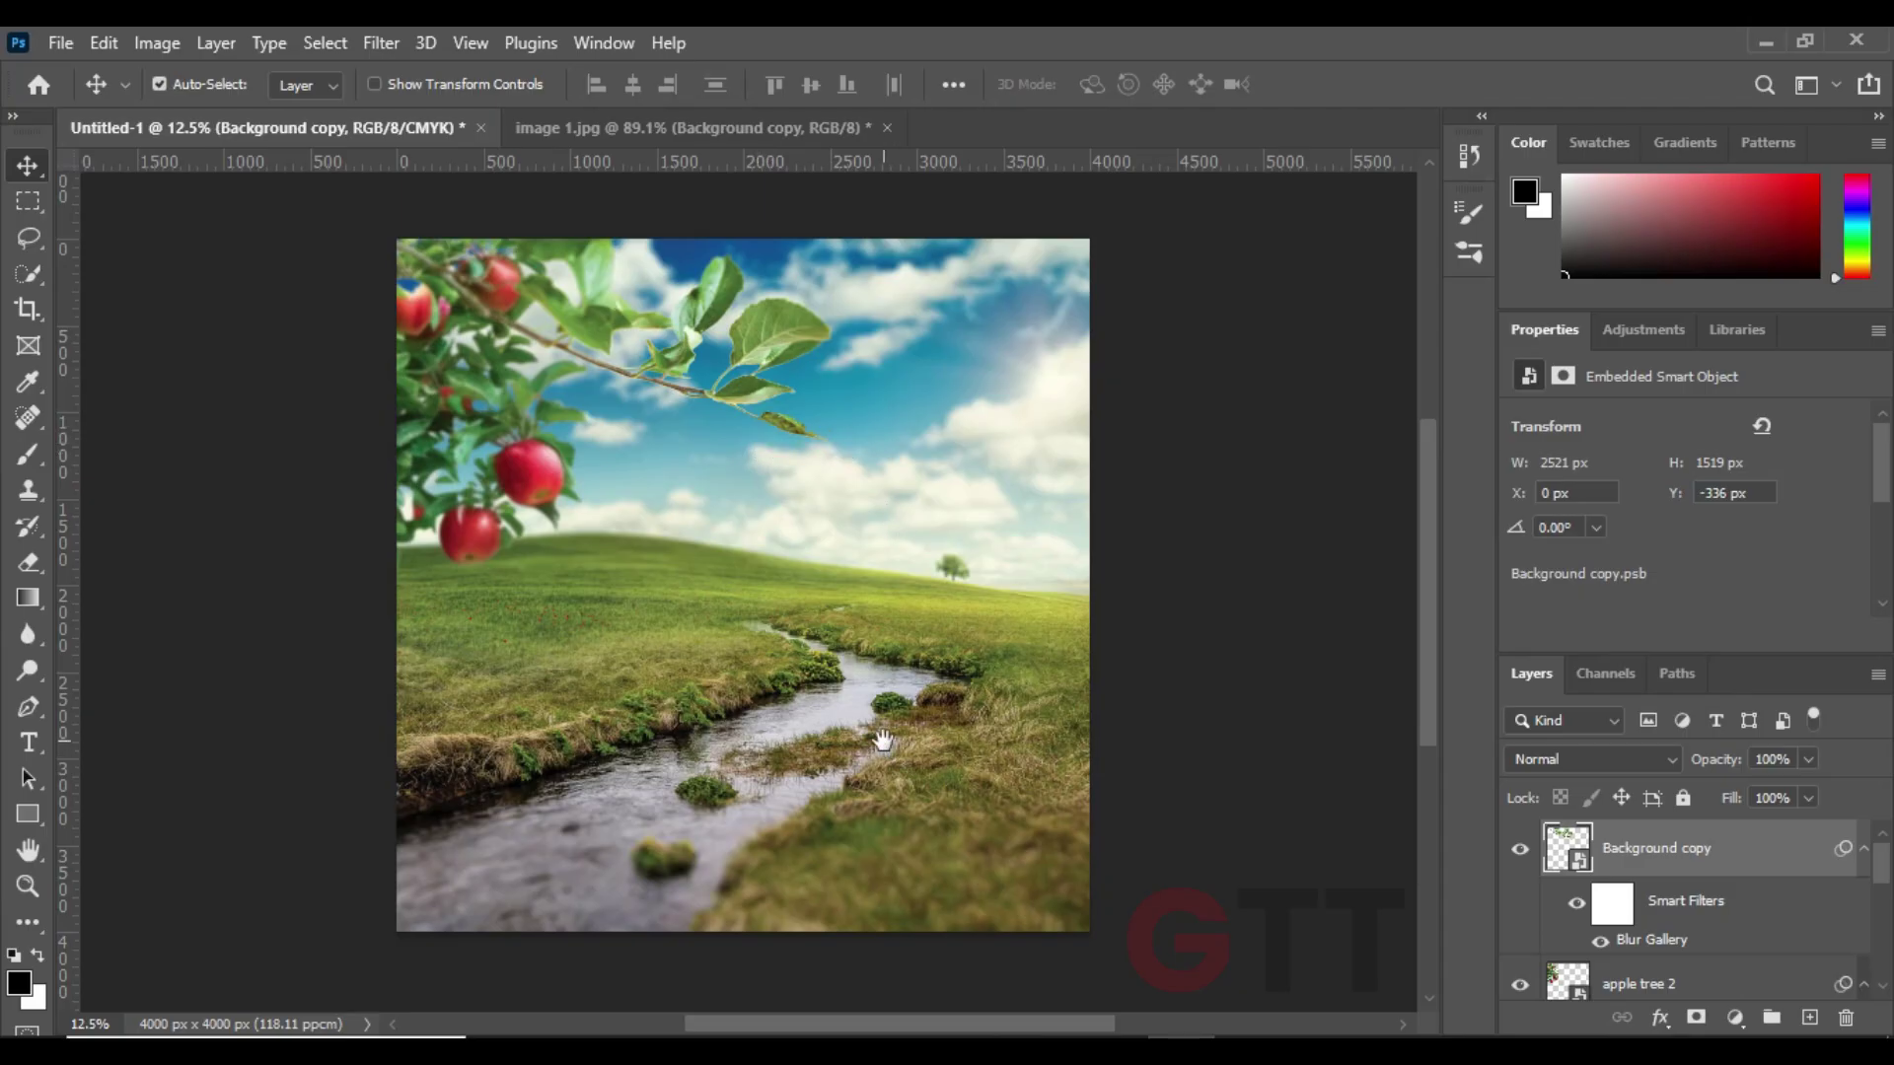
pyautogui.moveTo(883, 740); pyautogui.dragTo(854, 740)
pyautogui.click(919, 726)
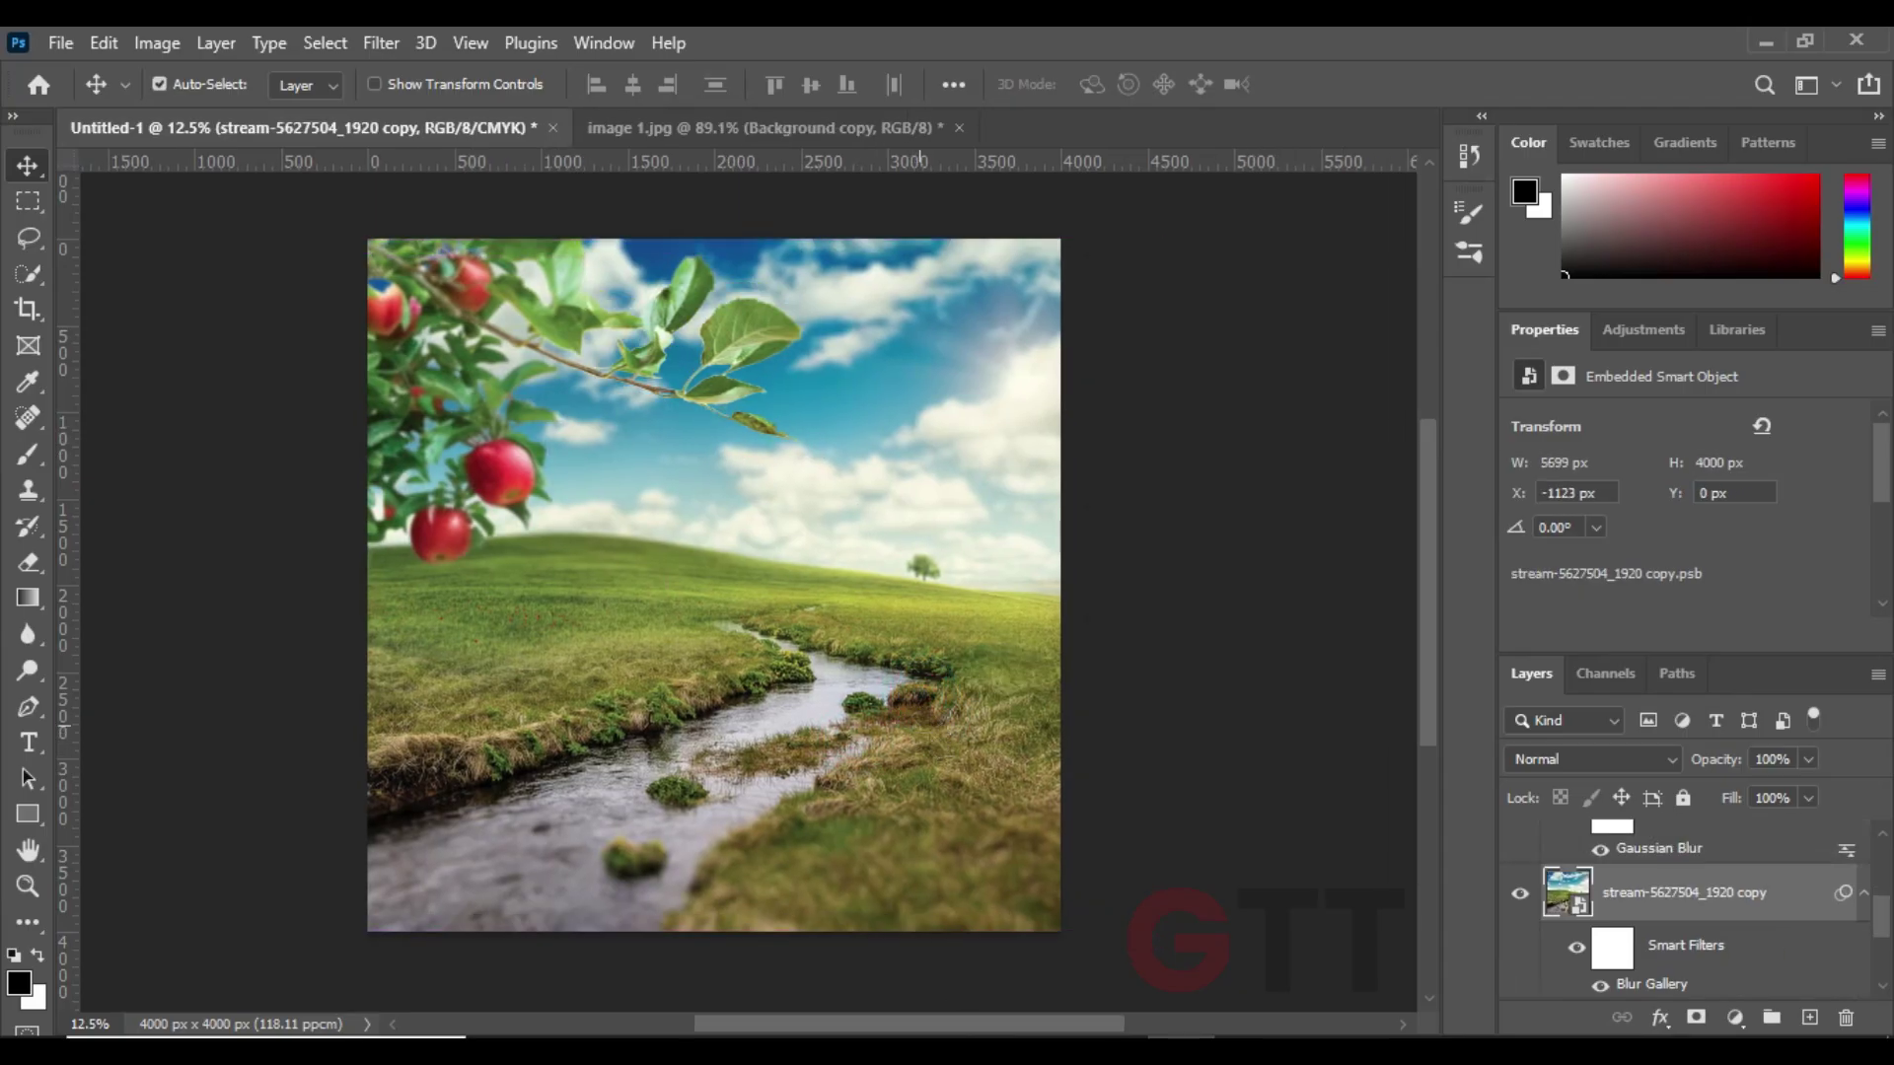
pyautogui.hotkey('alt', 'Tab')
# - Open bottle cap.jpg, select the three caps and drag them into Untitled-1
pyautogui.moveTo(900, 211); pyautogui.dragTo(1238, 207)
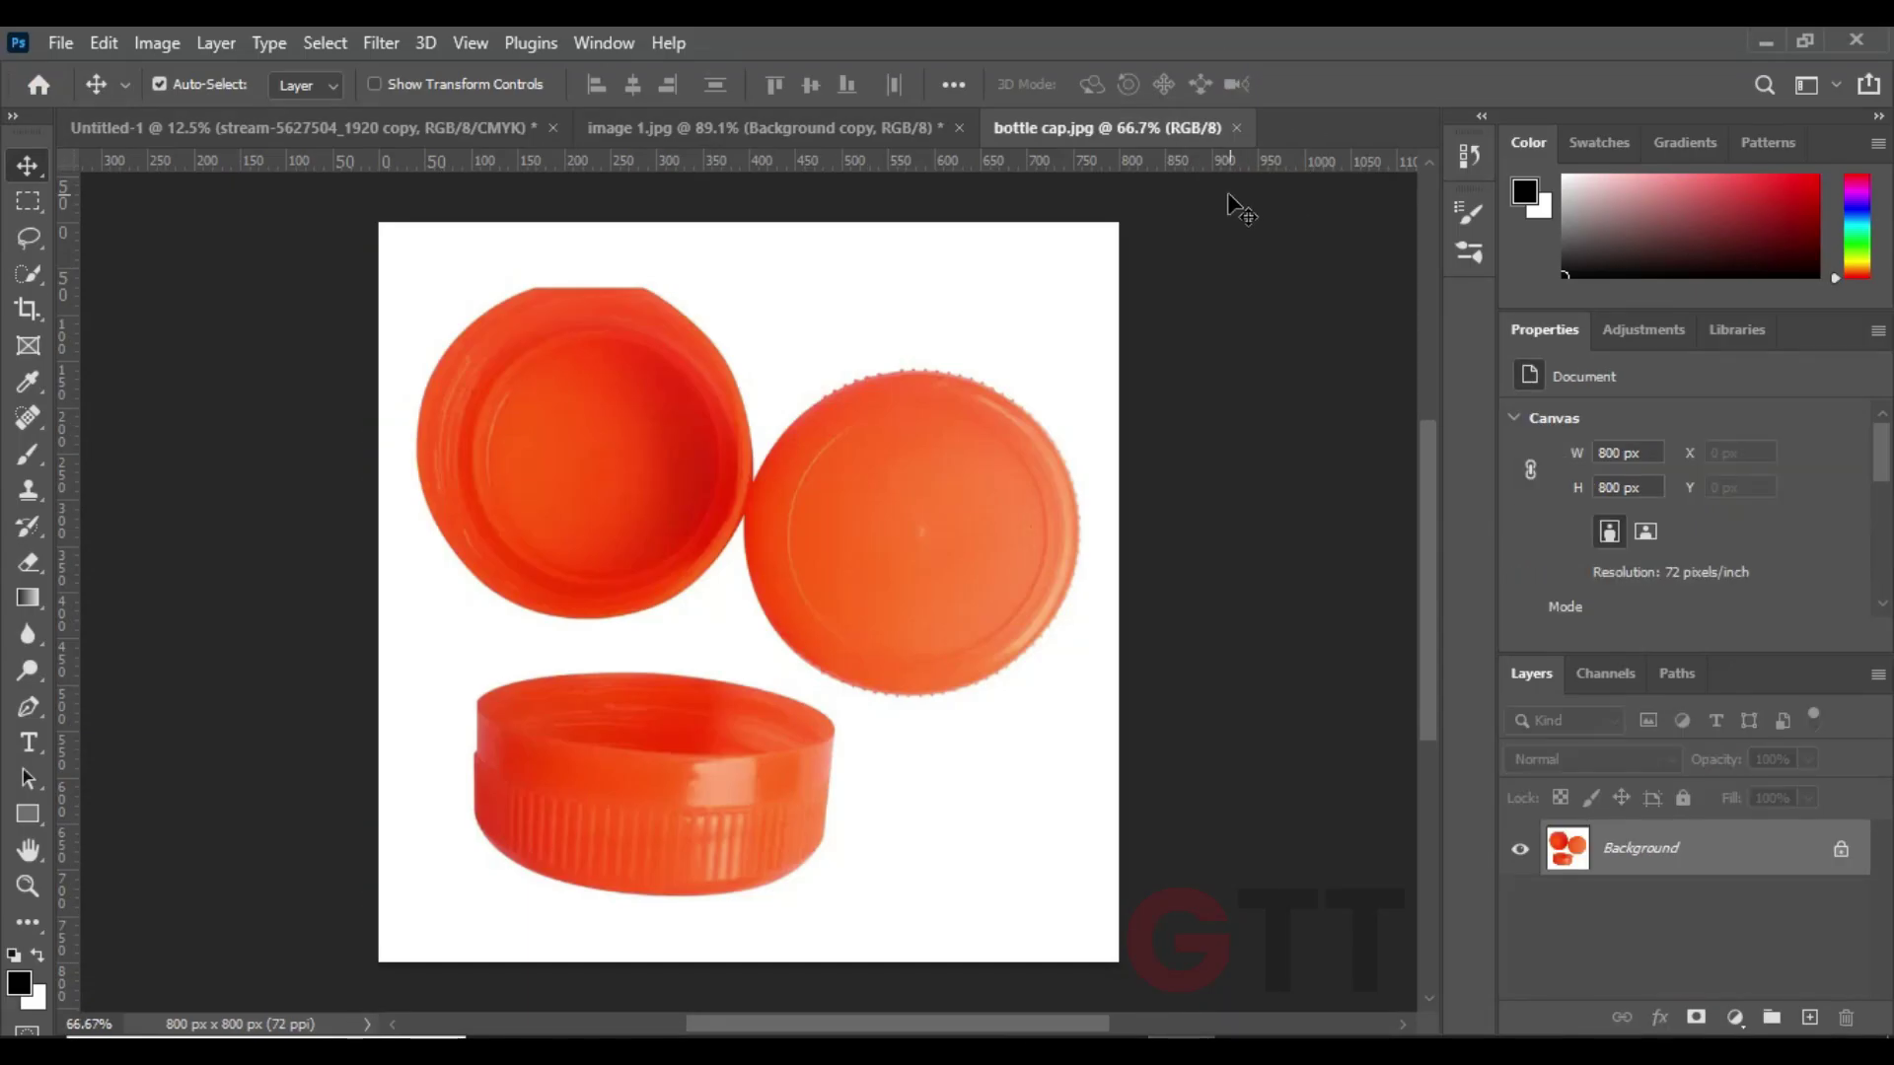
pyautogui.click(33, 276)
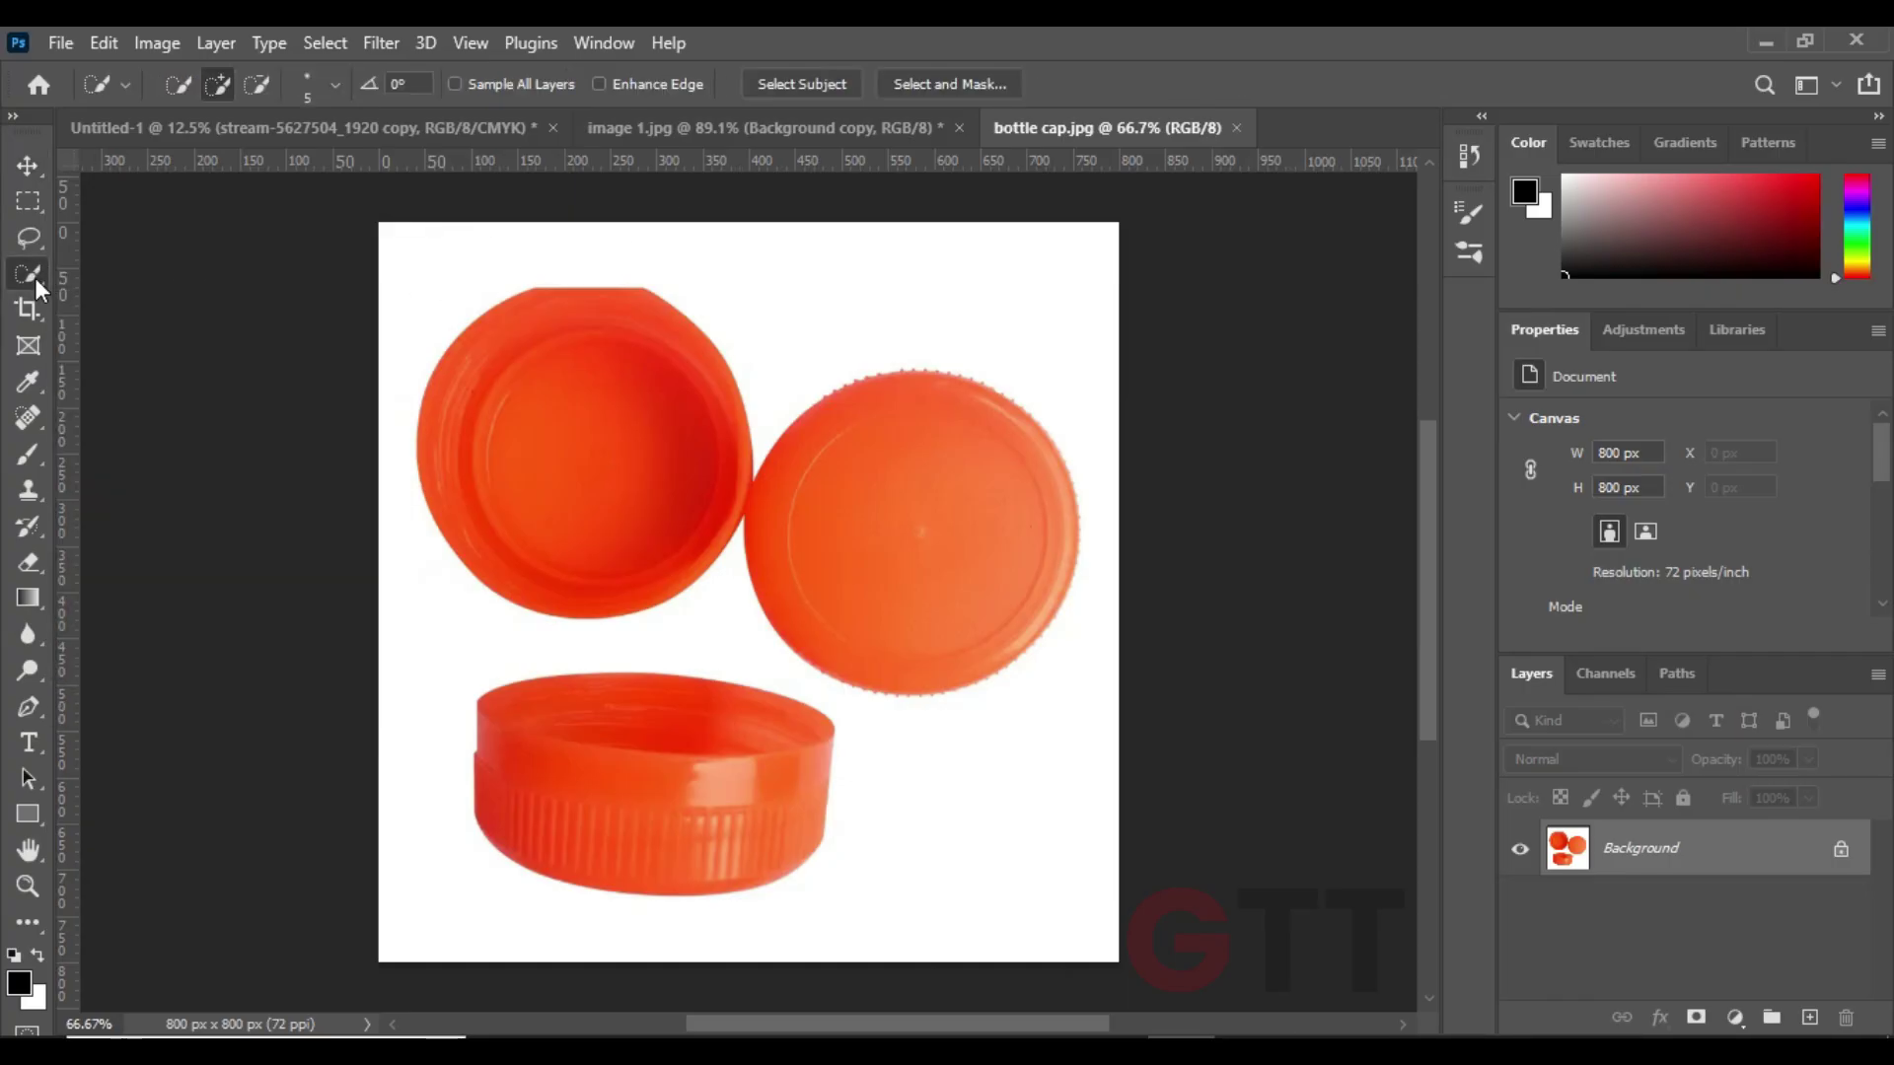
pyautogui.click(801, 84)
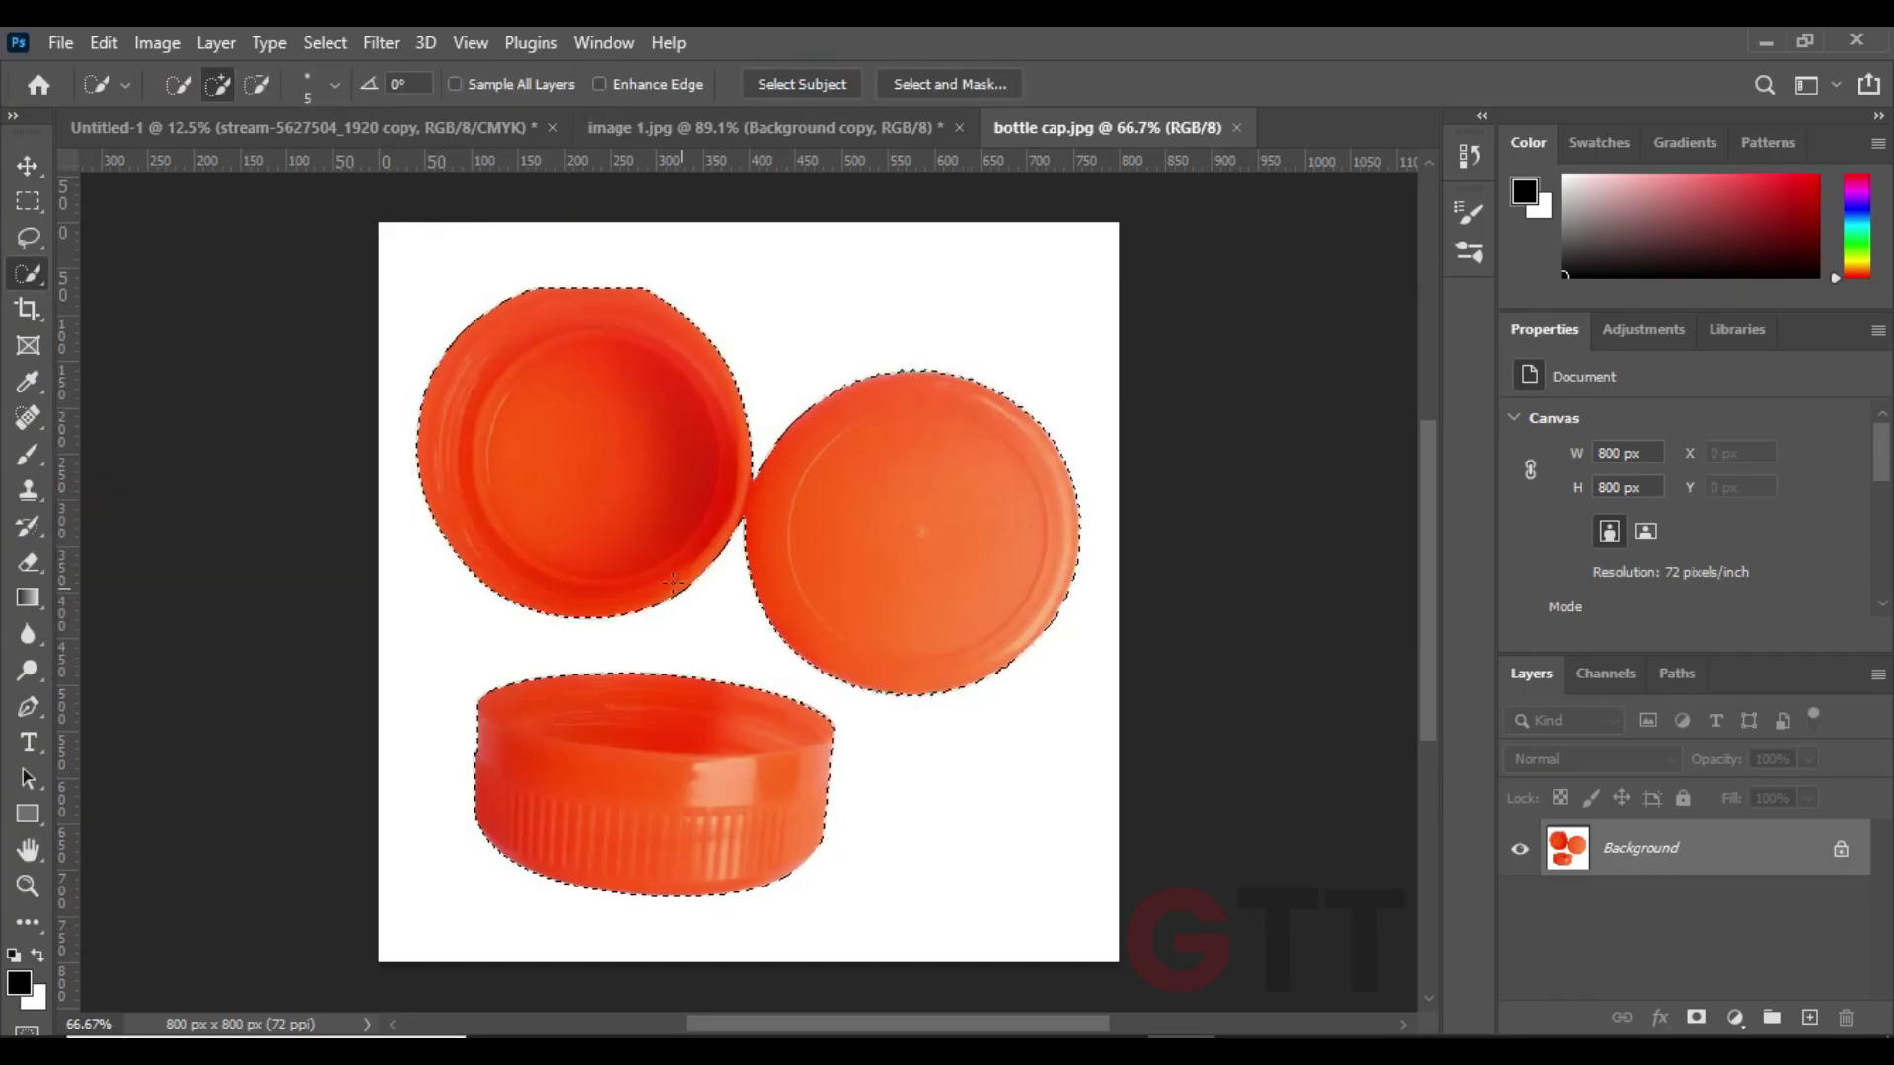
pyautogui.moveTo(639, 701)
pyautogui.mouseDown()
pyautogui.moveTo(611, 612)
pyautogui.moveTo(755, 543)
pyautogui.mouseUp()
# - Convert the caps layer to a smart object, scale it up greatly and move it into place
pyautogui.click(1878, 674)
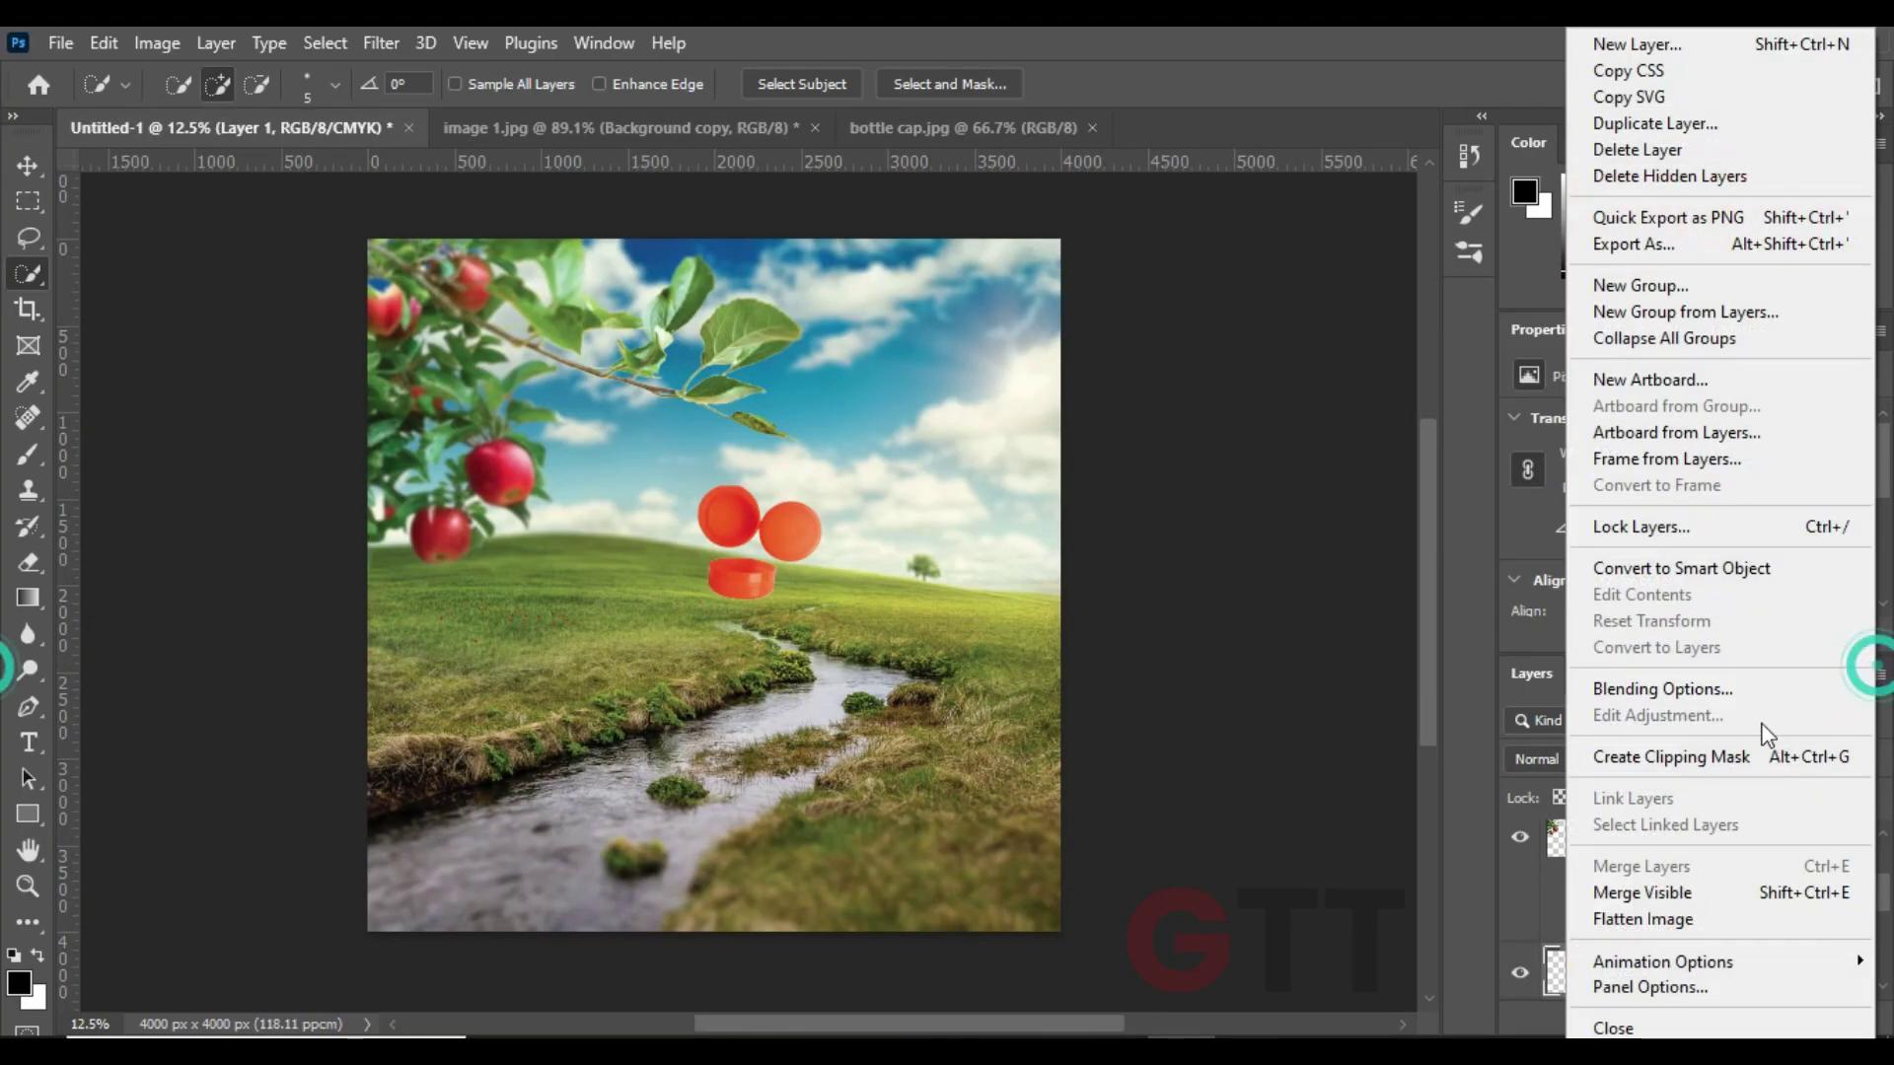
pyautogui.click(1585, 560)
pyautogui.hotkey('ctrl', 't')
pyautogui.moveTo(818, 534)
pyautogui.mouseDown()
pyautogui.moveTo(939, 598)
pyautogui.moveTo(929, 616)
pyautogui.mouseUp()
pyautogui.press('Return')
pyautogui.press('w')
pyautogui.click(886, 589)
pyautogui.press('v')
pyautogui.moveTo(1677, 972); pyautogui.dragTo(1685, 864)
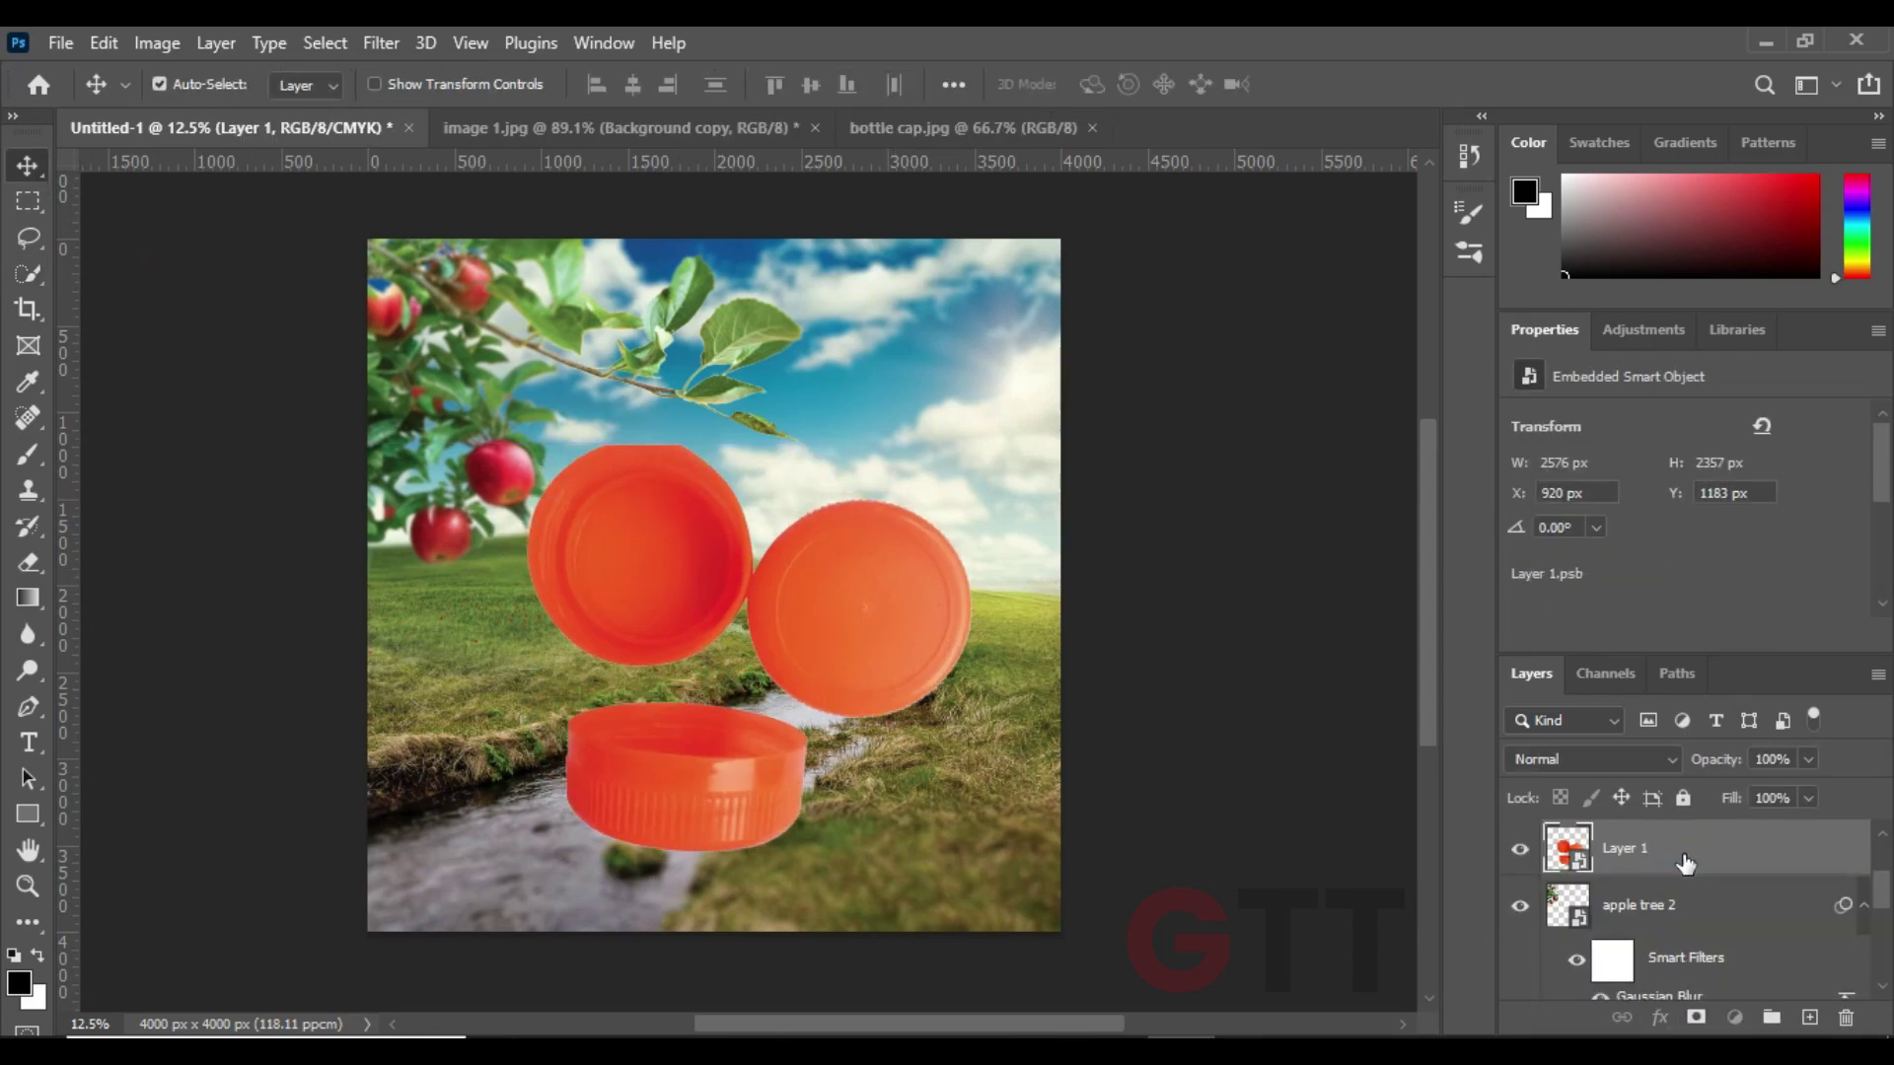
# - Mask the caps layer and paint out the two upper caps with a soft round brush
pyautogui.click(1695, 1017)
pyautogui.click(28, 454)
pyautogui.rightClick(823, 631)
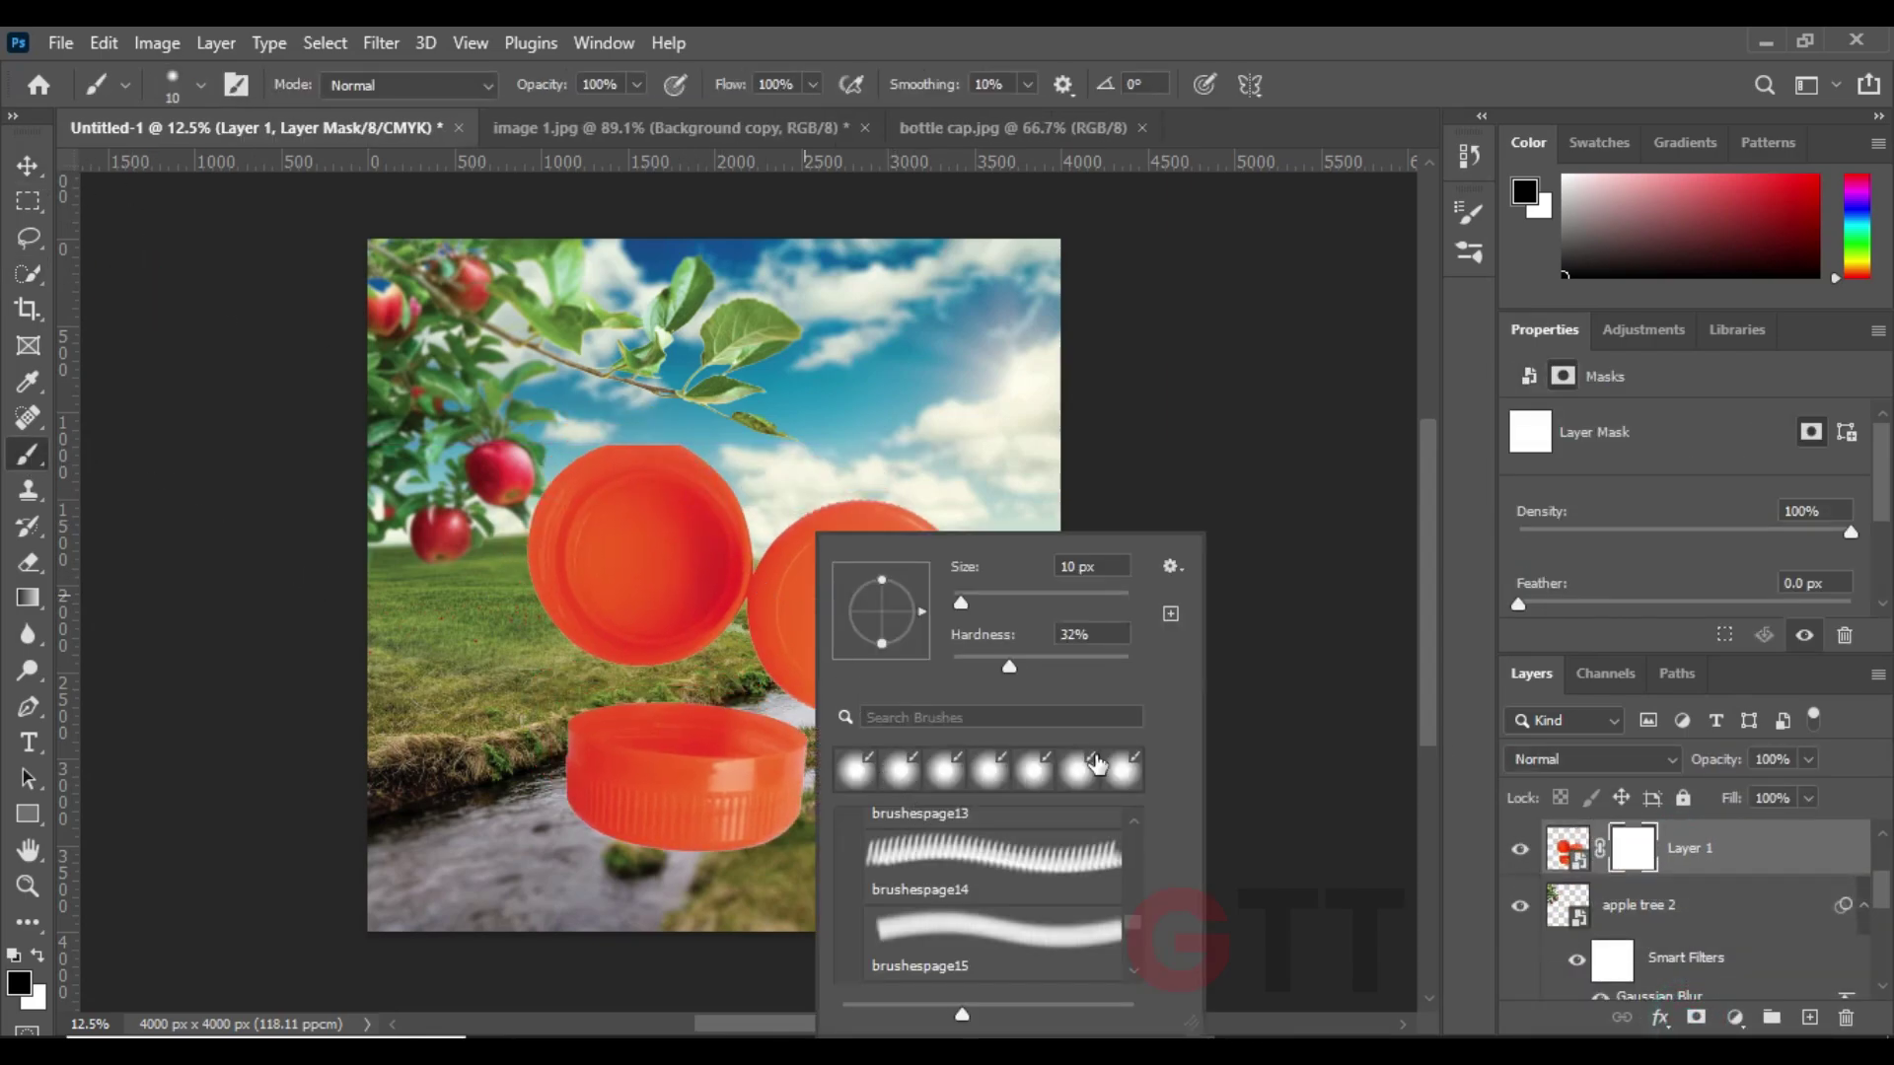
pyautogui.scroll(10, 1120, 908)
pyautogui.click(849, 829)
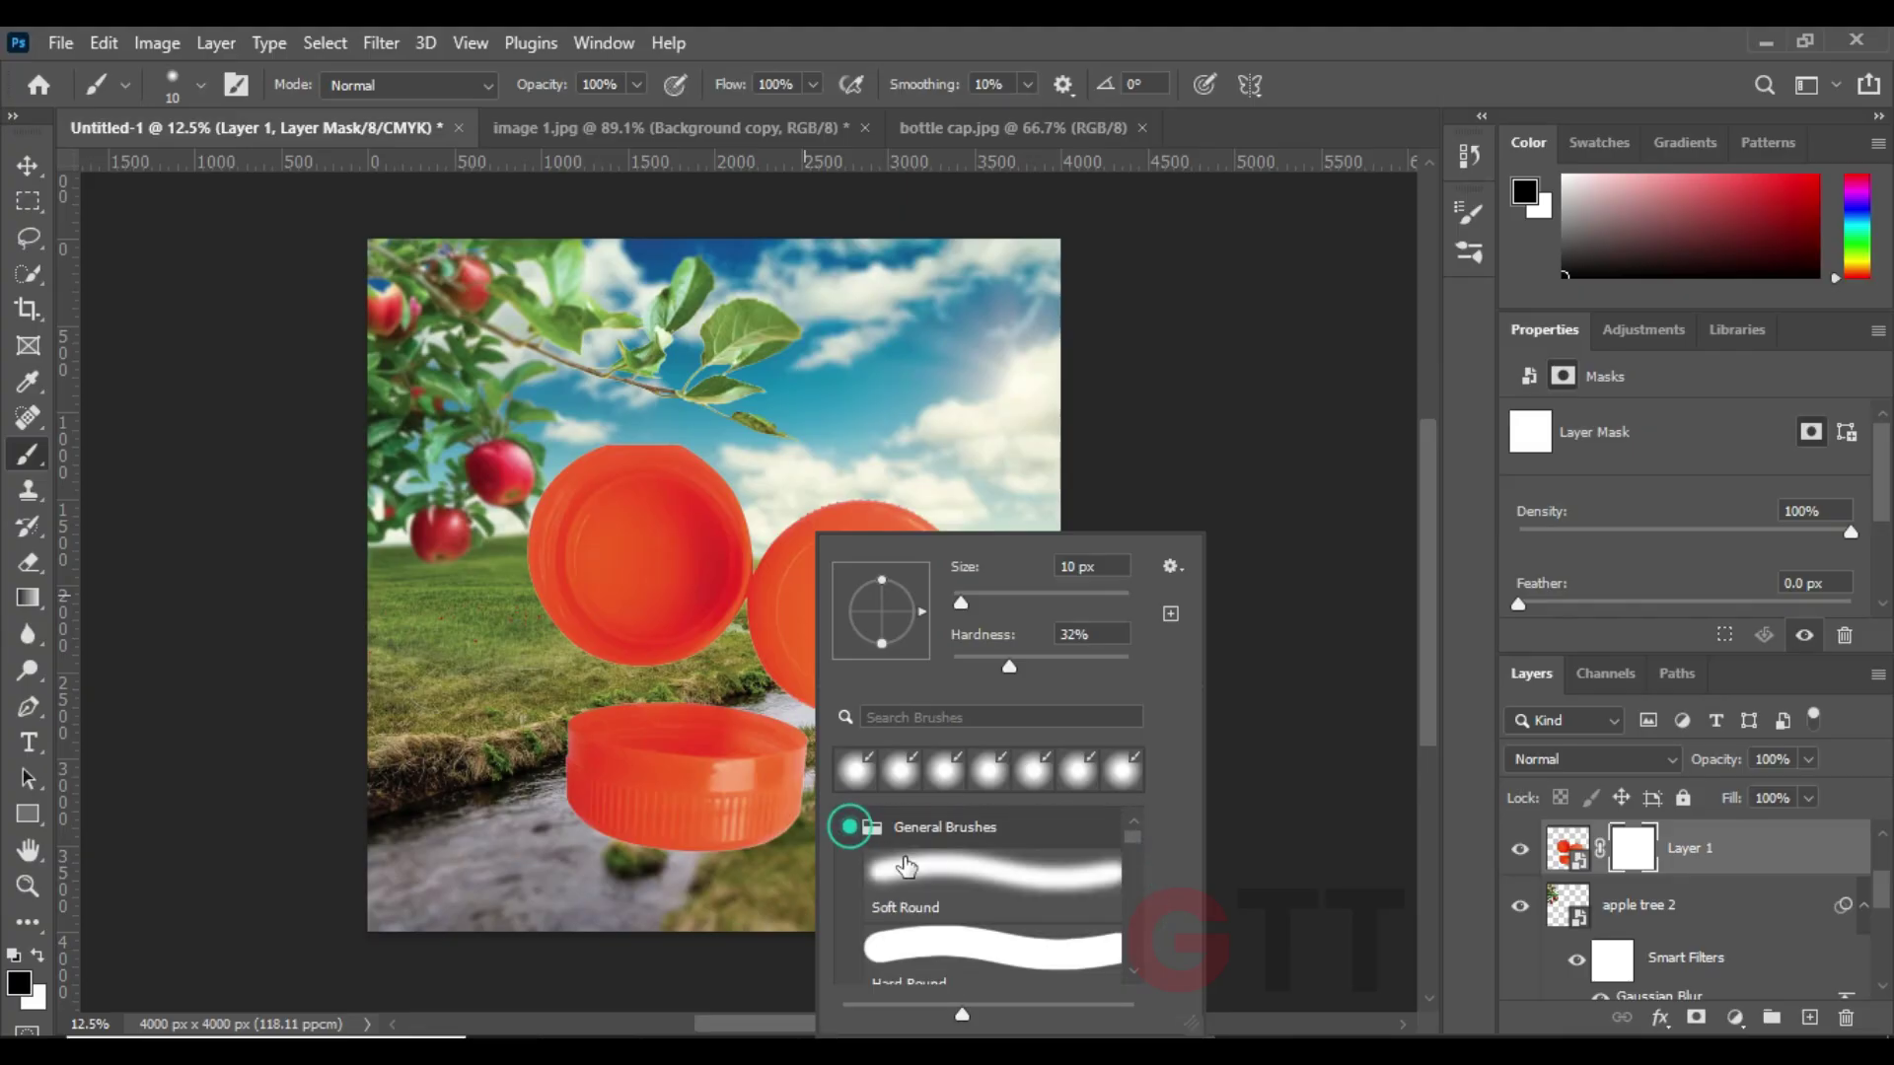
pyautogui.click(1227, 390)
pyautogui.moveTo(590, 601)
pyautogui.mouseDown()
pyautogui.moveTo(981, 592)
pyautogui.moveTo(634, 499)
pyautogui.mouseUp()
# - Move the remaining cap up, make it a smart object, and shrink it upside down
pyautogui.press('v')
pyautogui.click(203, 330)
pyautogui.moveTo(715, 750); pyautogui.dragTo(718, 709)
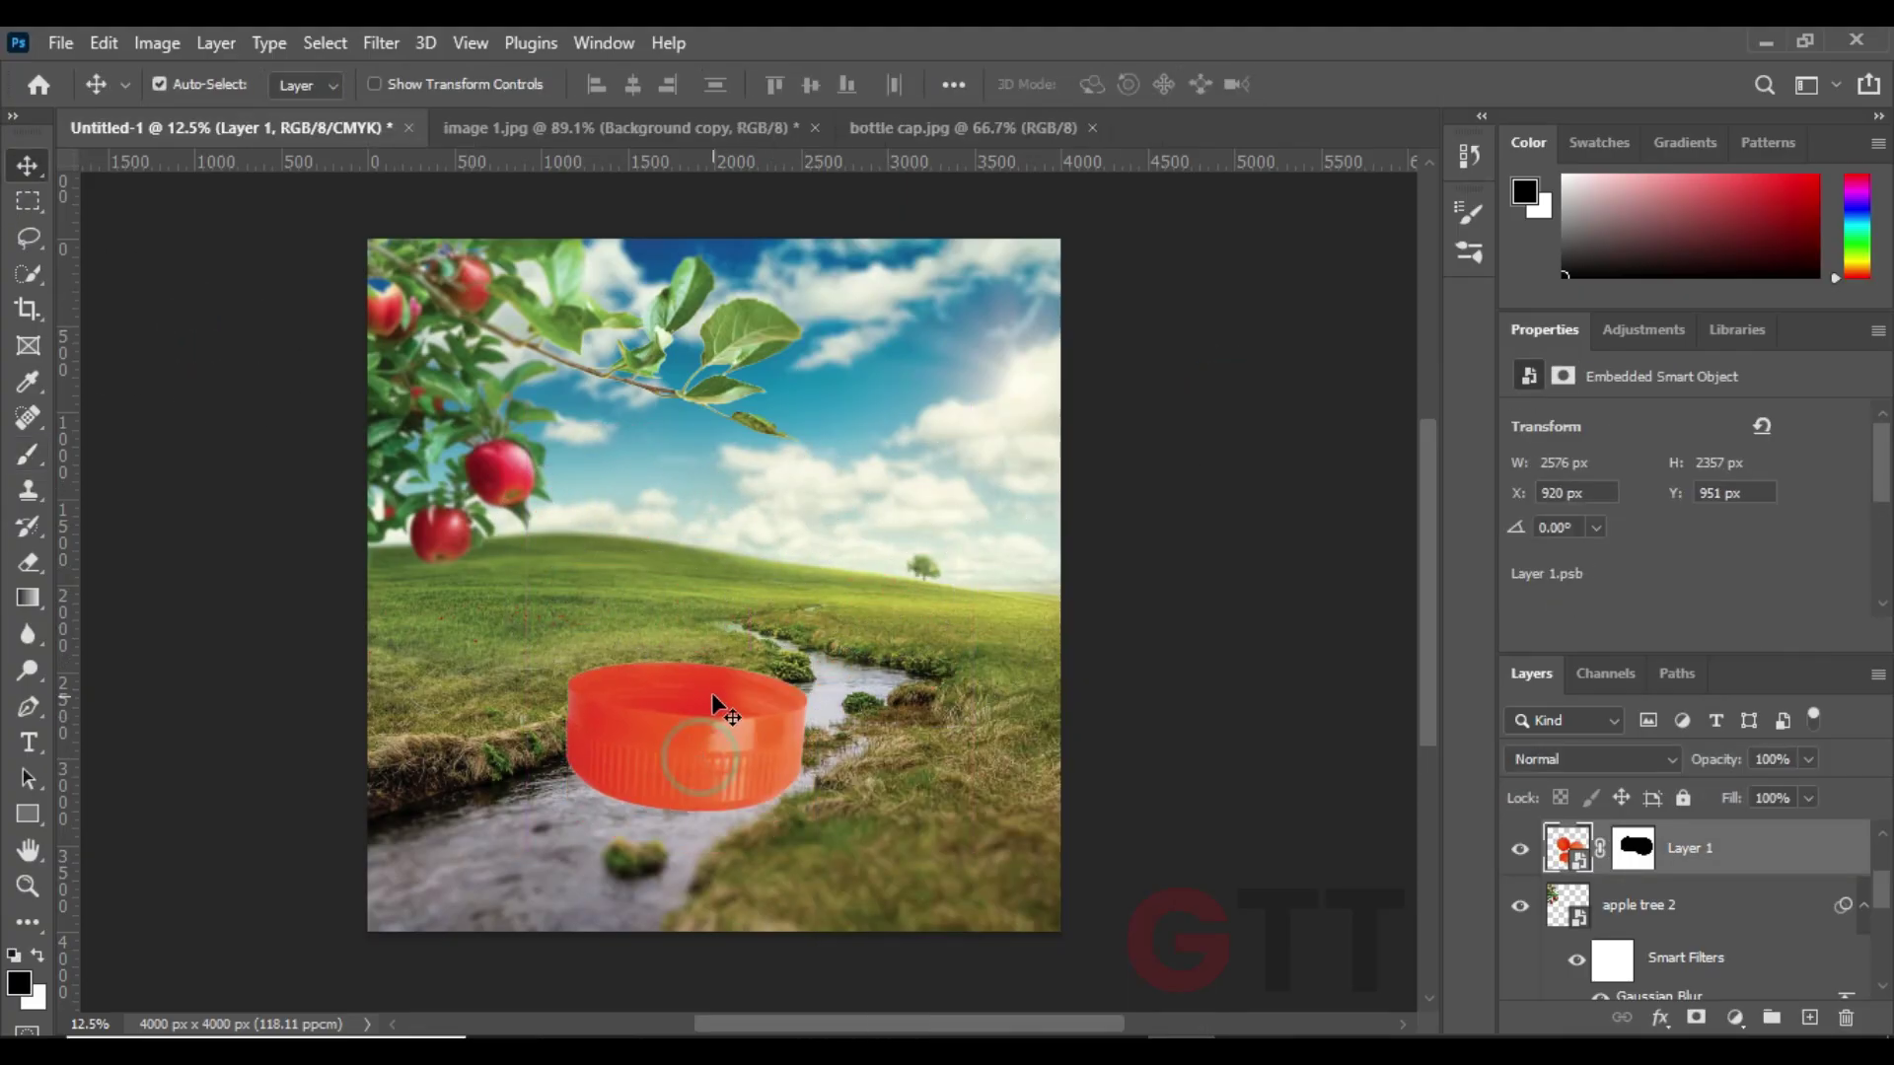
pyautogui.click(1878, 674)
pyautogui.click(1677, 596)
pyautogui.hotkey('ctrl', 't')
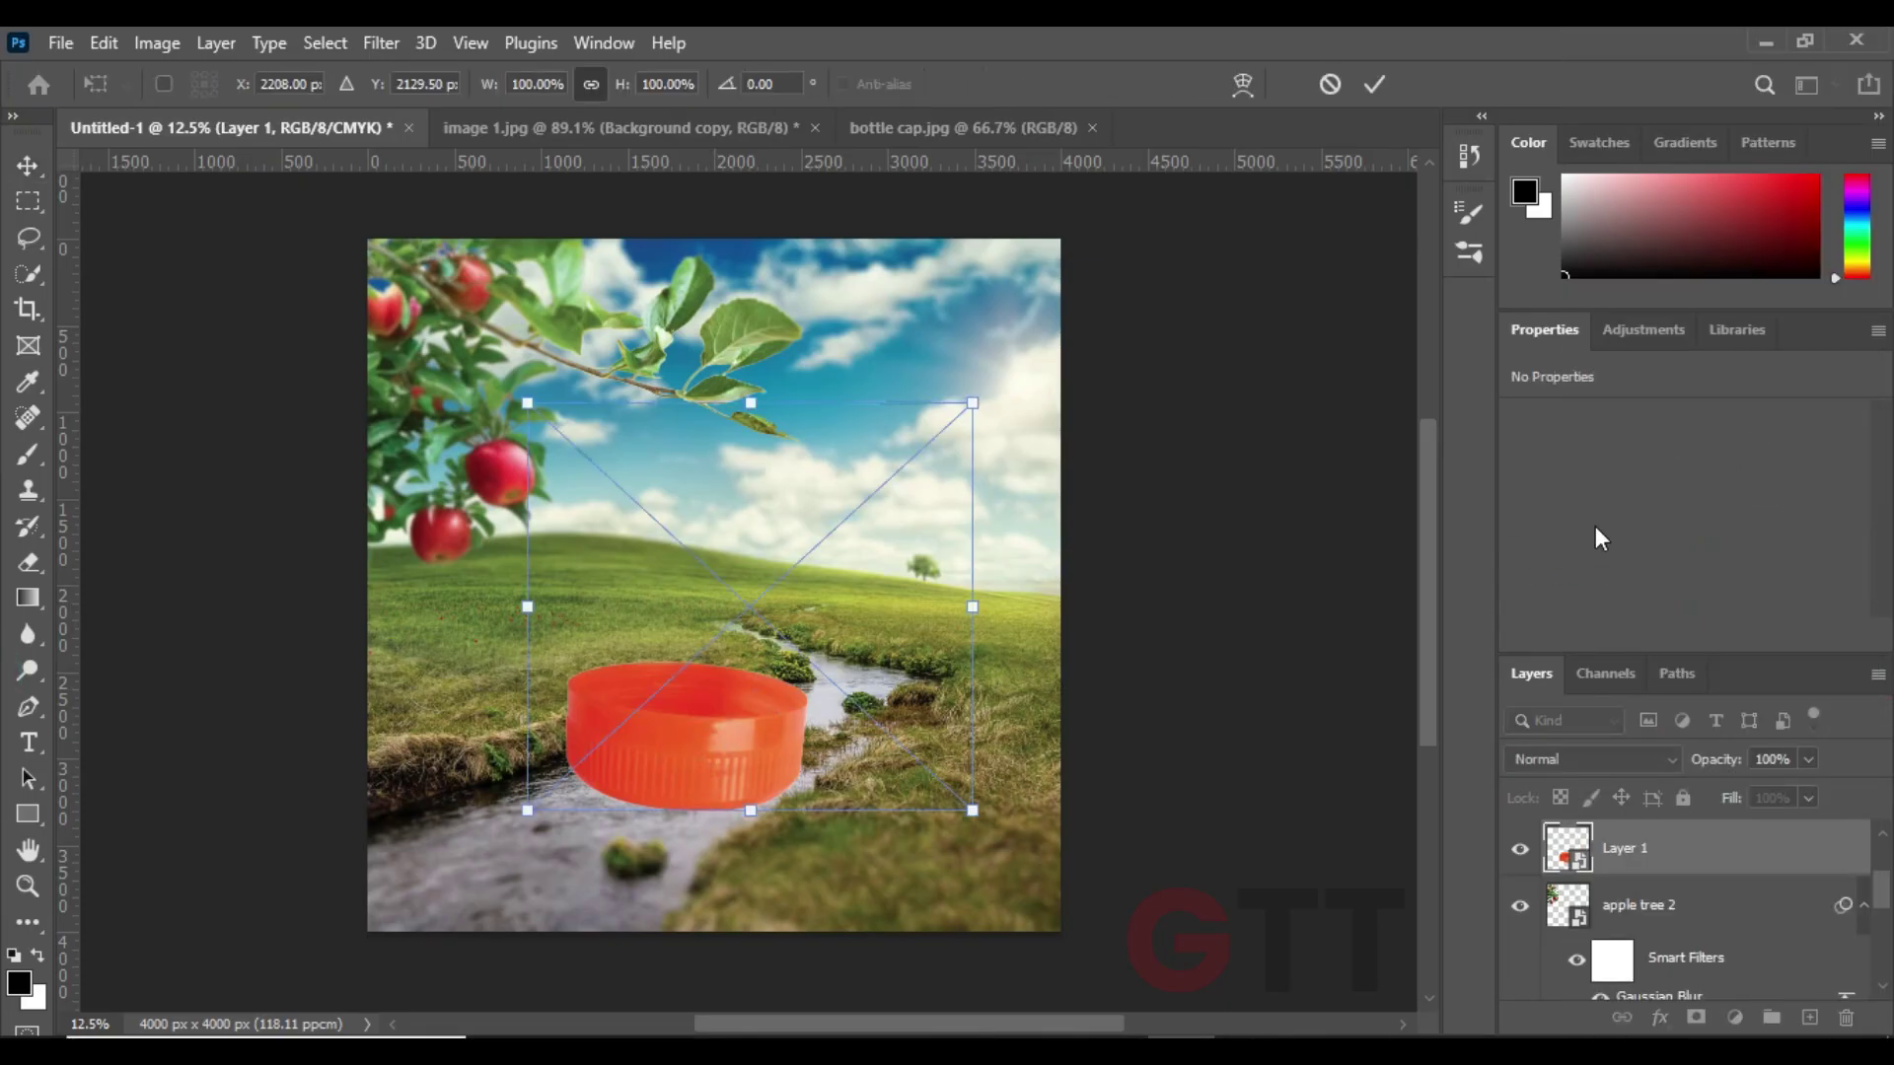
pyautogui.moveTo(987, 414)
pyautogui.mouseDown()
pyautogui.moveTo(997, 368)
pyautogui.moveTo(845, 537)
pyautogui.moveTo(811, 454)
pyautogui.moveTo(659, 434)
pyautogui.mouseUp()
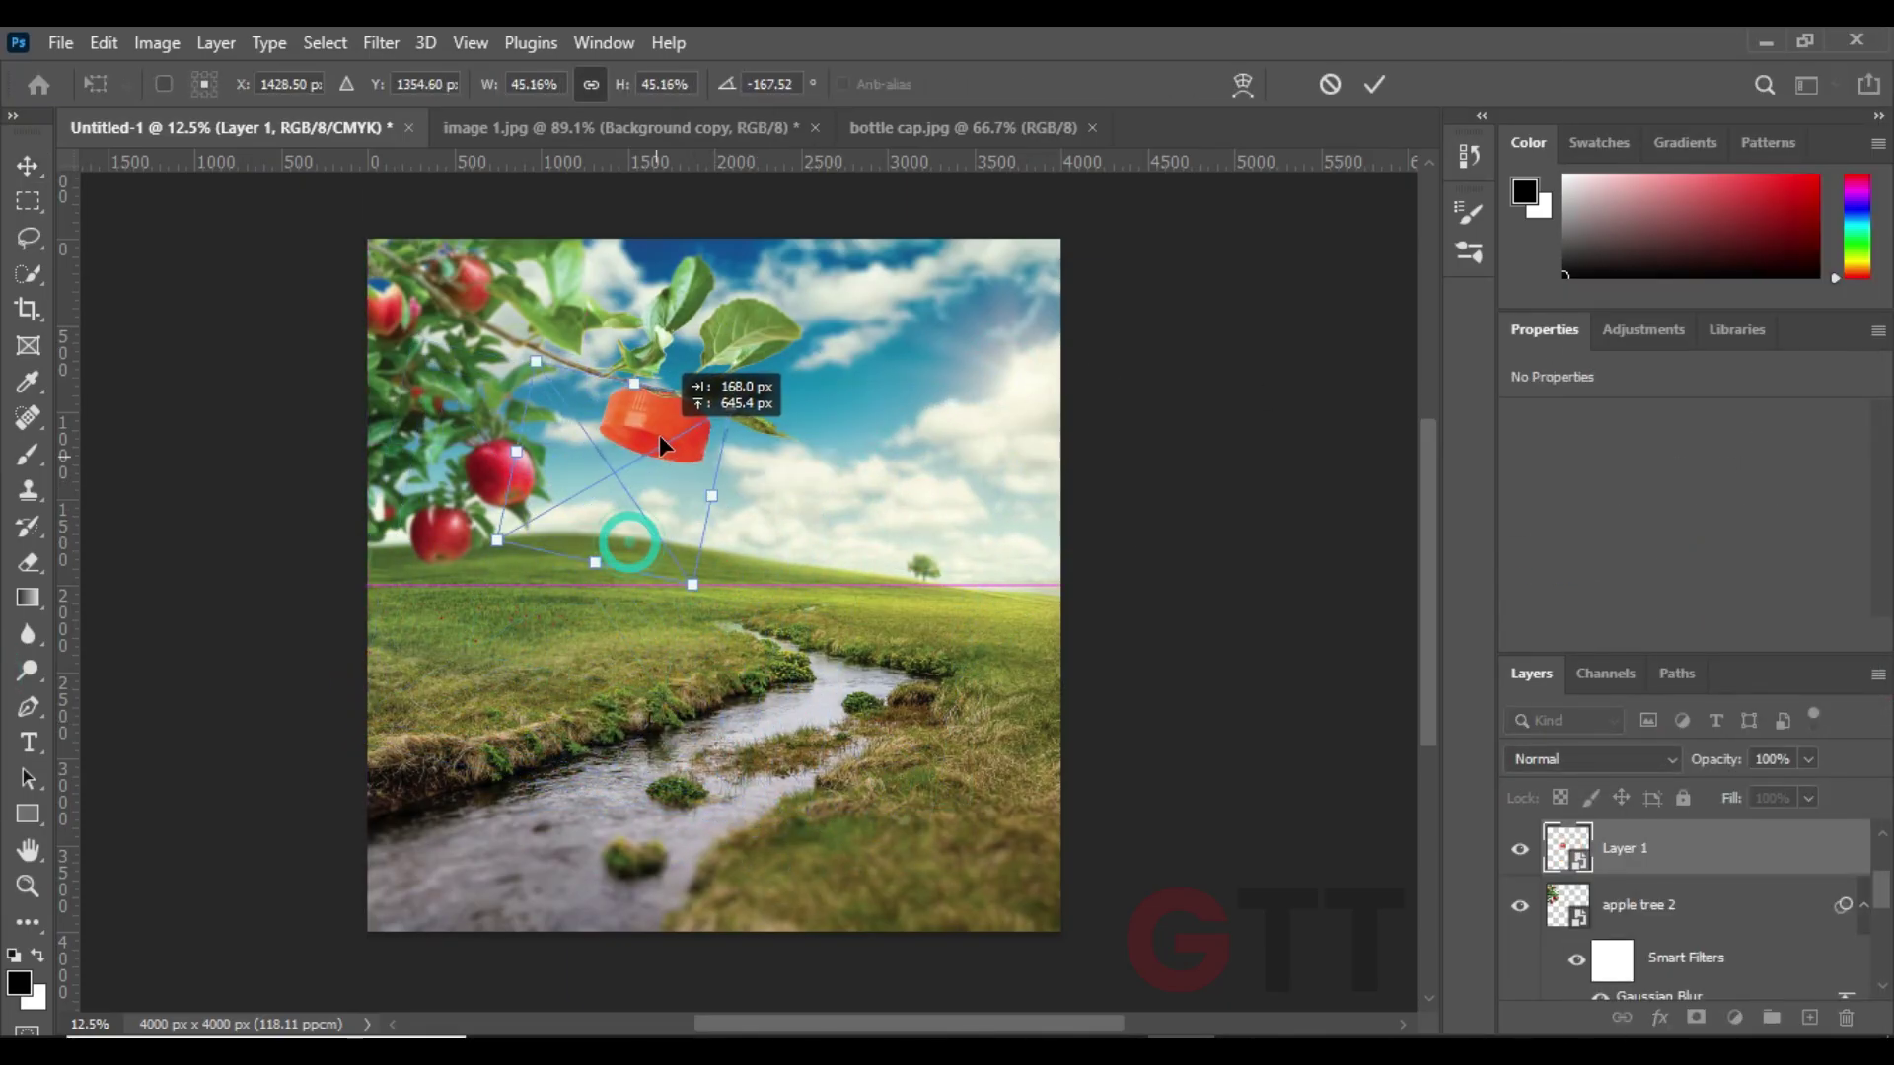
pyautogui.press('Return')
# - Place the leafy branch below the cap and tilt it about 22 degrees
pyautogui.moveTo(1796, 868); pyautogui.dragTo(1707, 972)
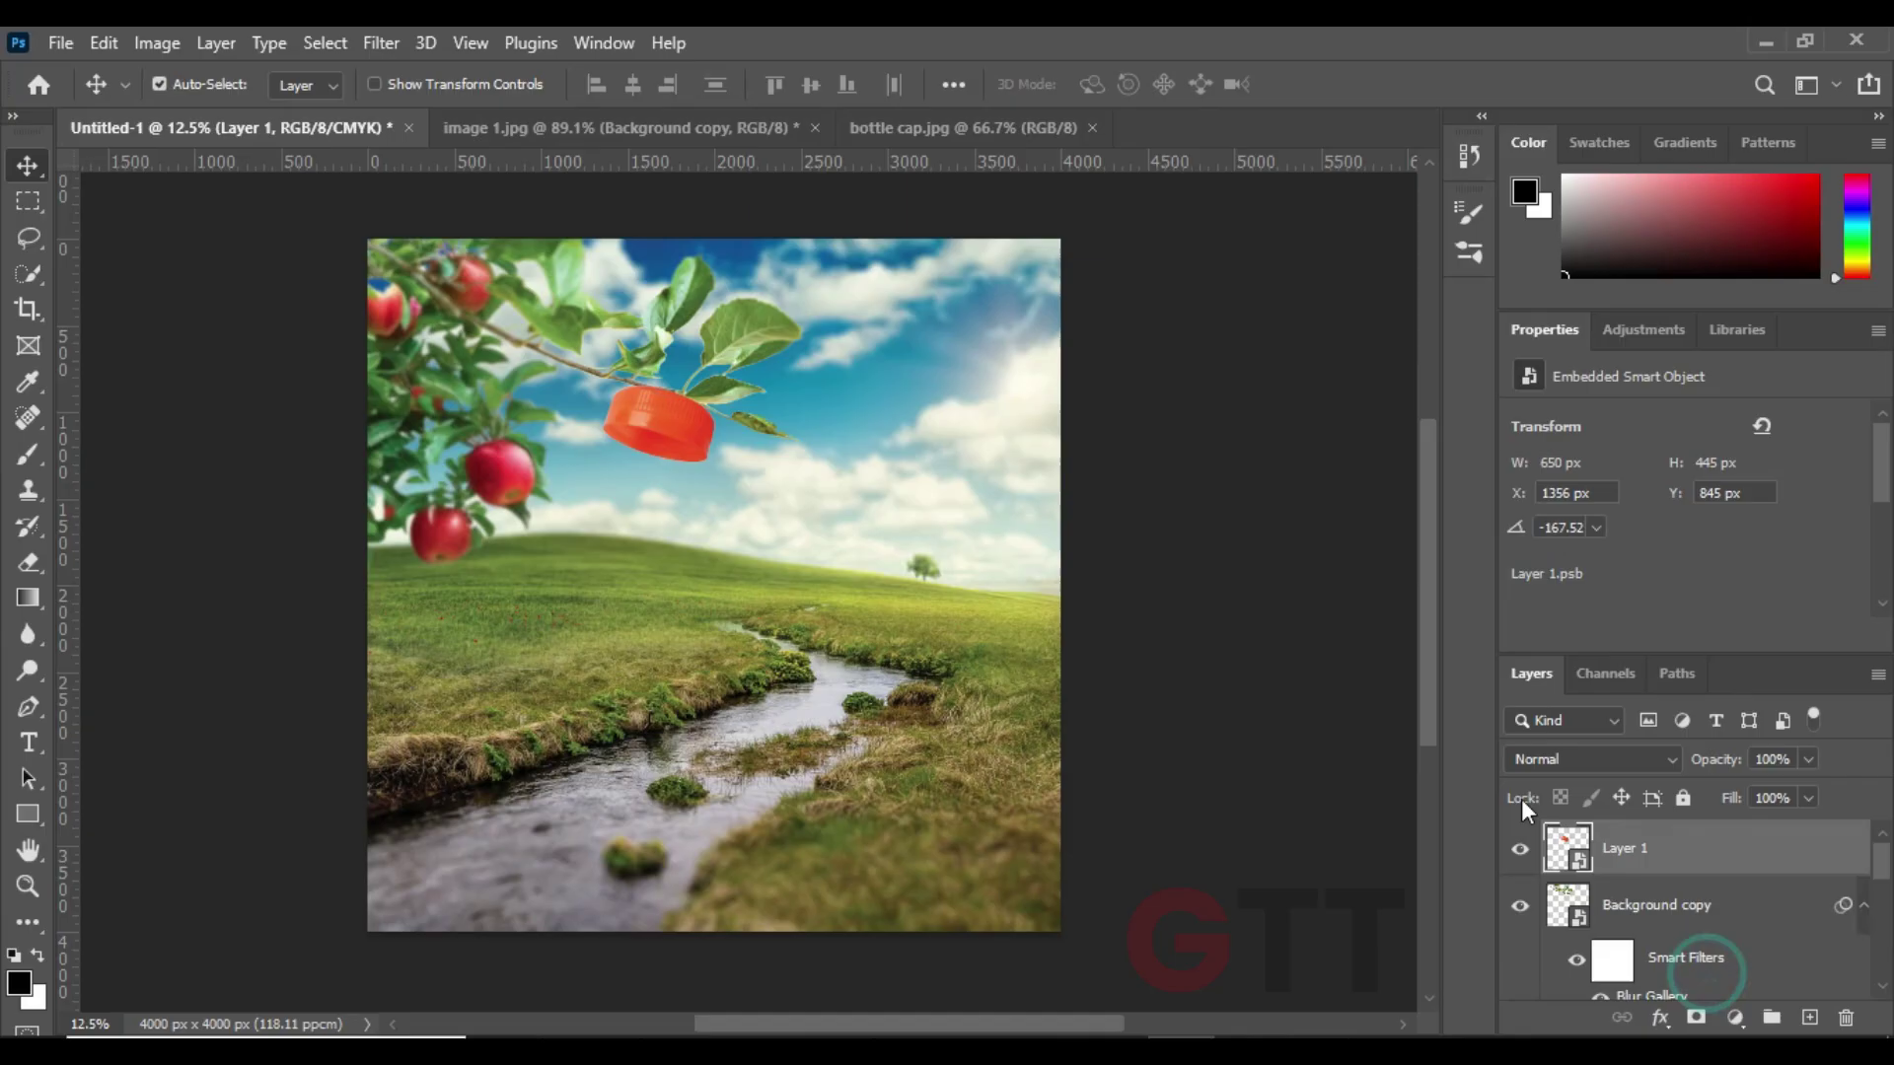
pyautogui.hotkey('ctrl', '+')
pyautogui.moveTo(726, 242); pyautogui.dragTo(718, 416)
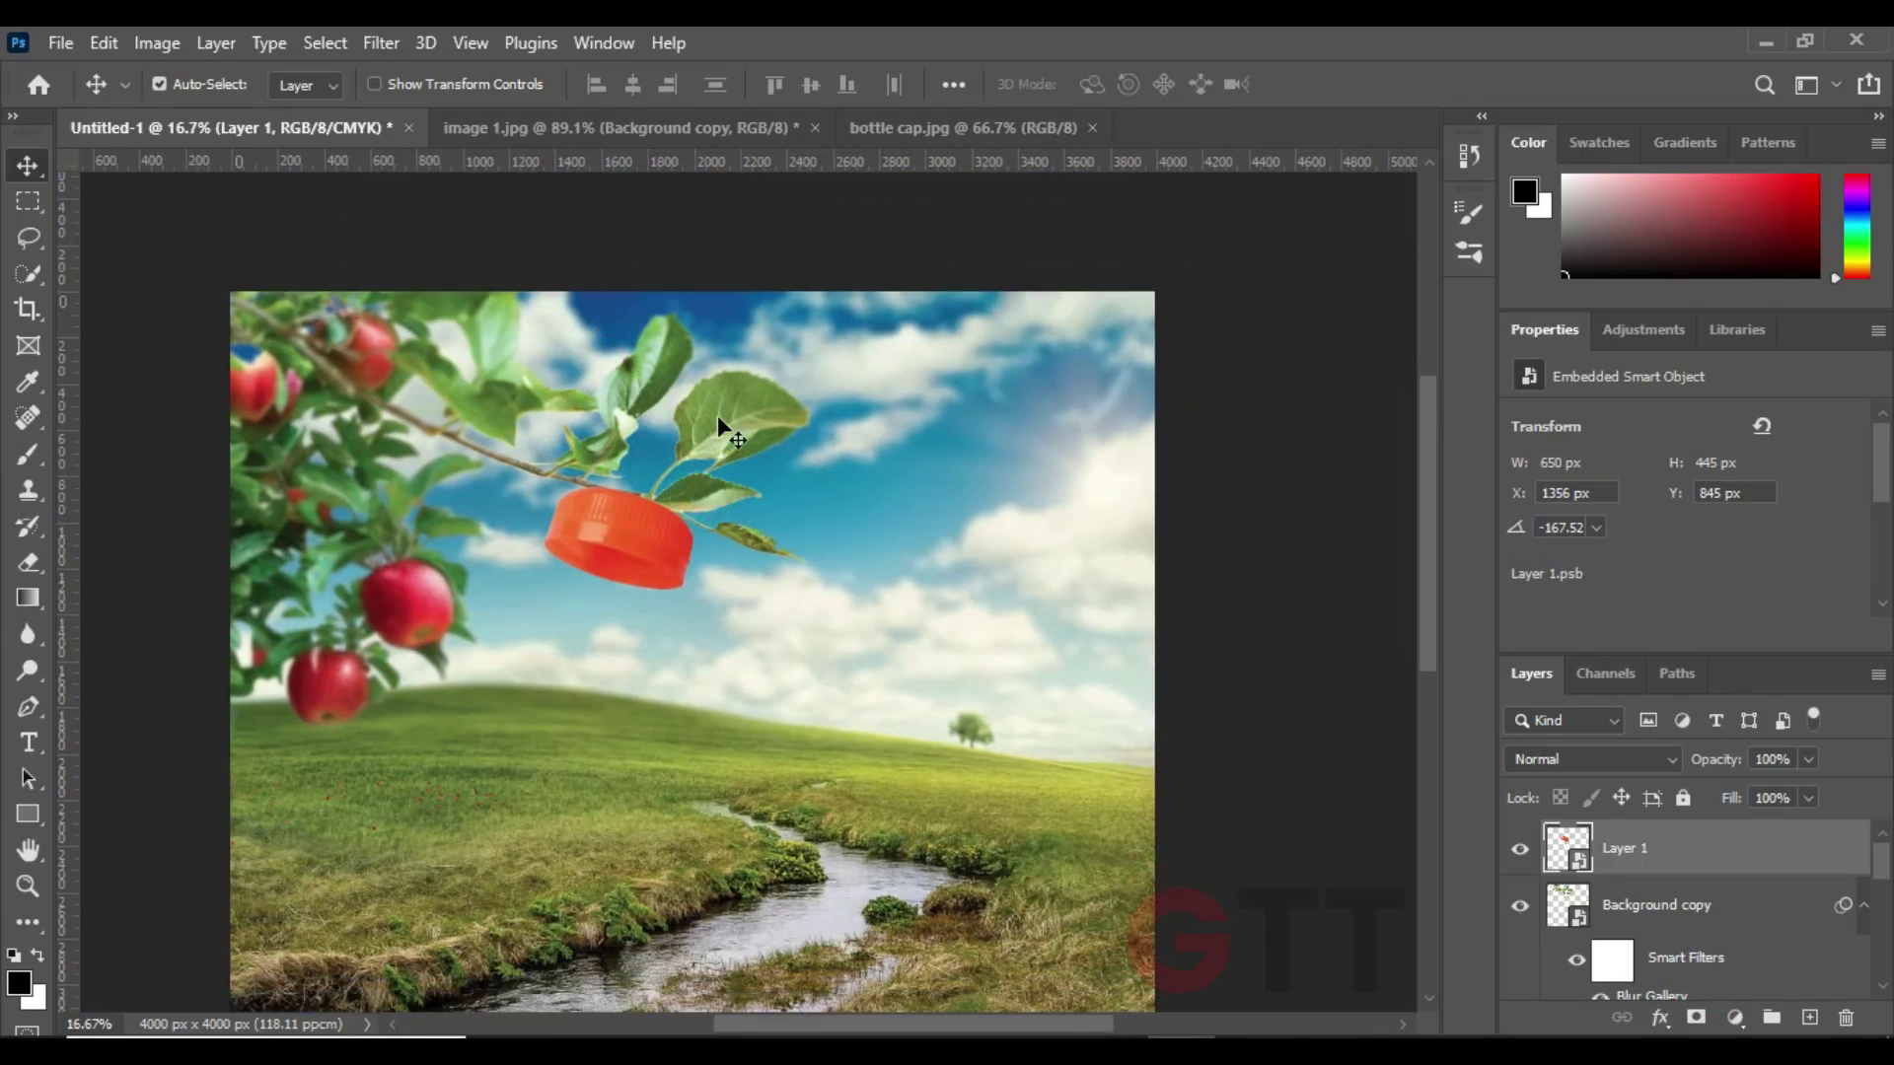
pyautogui.keyDown('ctrl'); pyautogui.click(848, 515); pyautogui.keyUp('ctrl')
pyautogui.hotkey('ctrl', 't')
pyautogui.moveTo(866, 513); pyautogui.dragTo(820, 352)
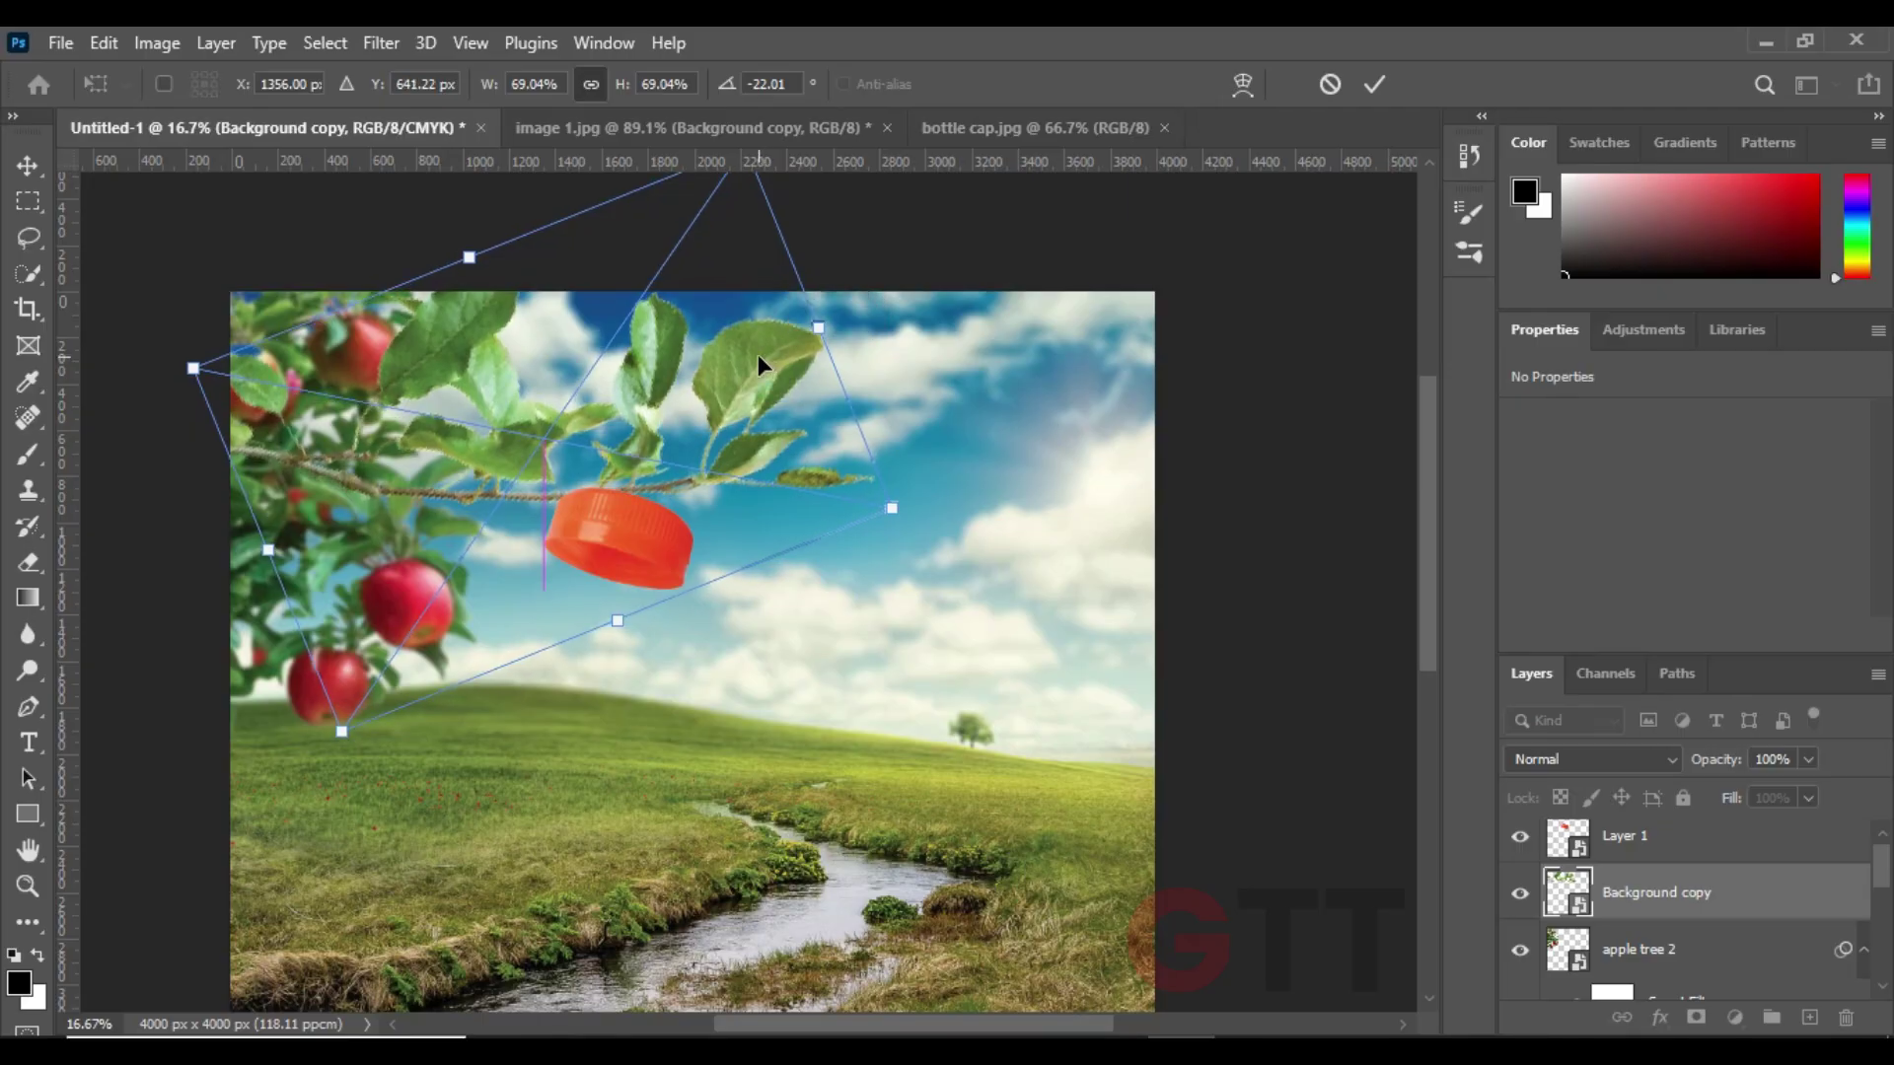
pyautogui.press('Return')
# - Rotate and nudge the upside-down cap so it hangs from the branch tip
pyautogui.scroll(-2, 878, 395)
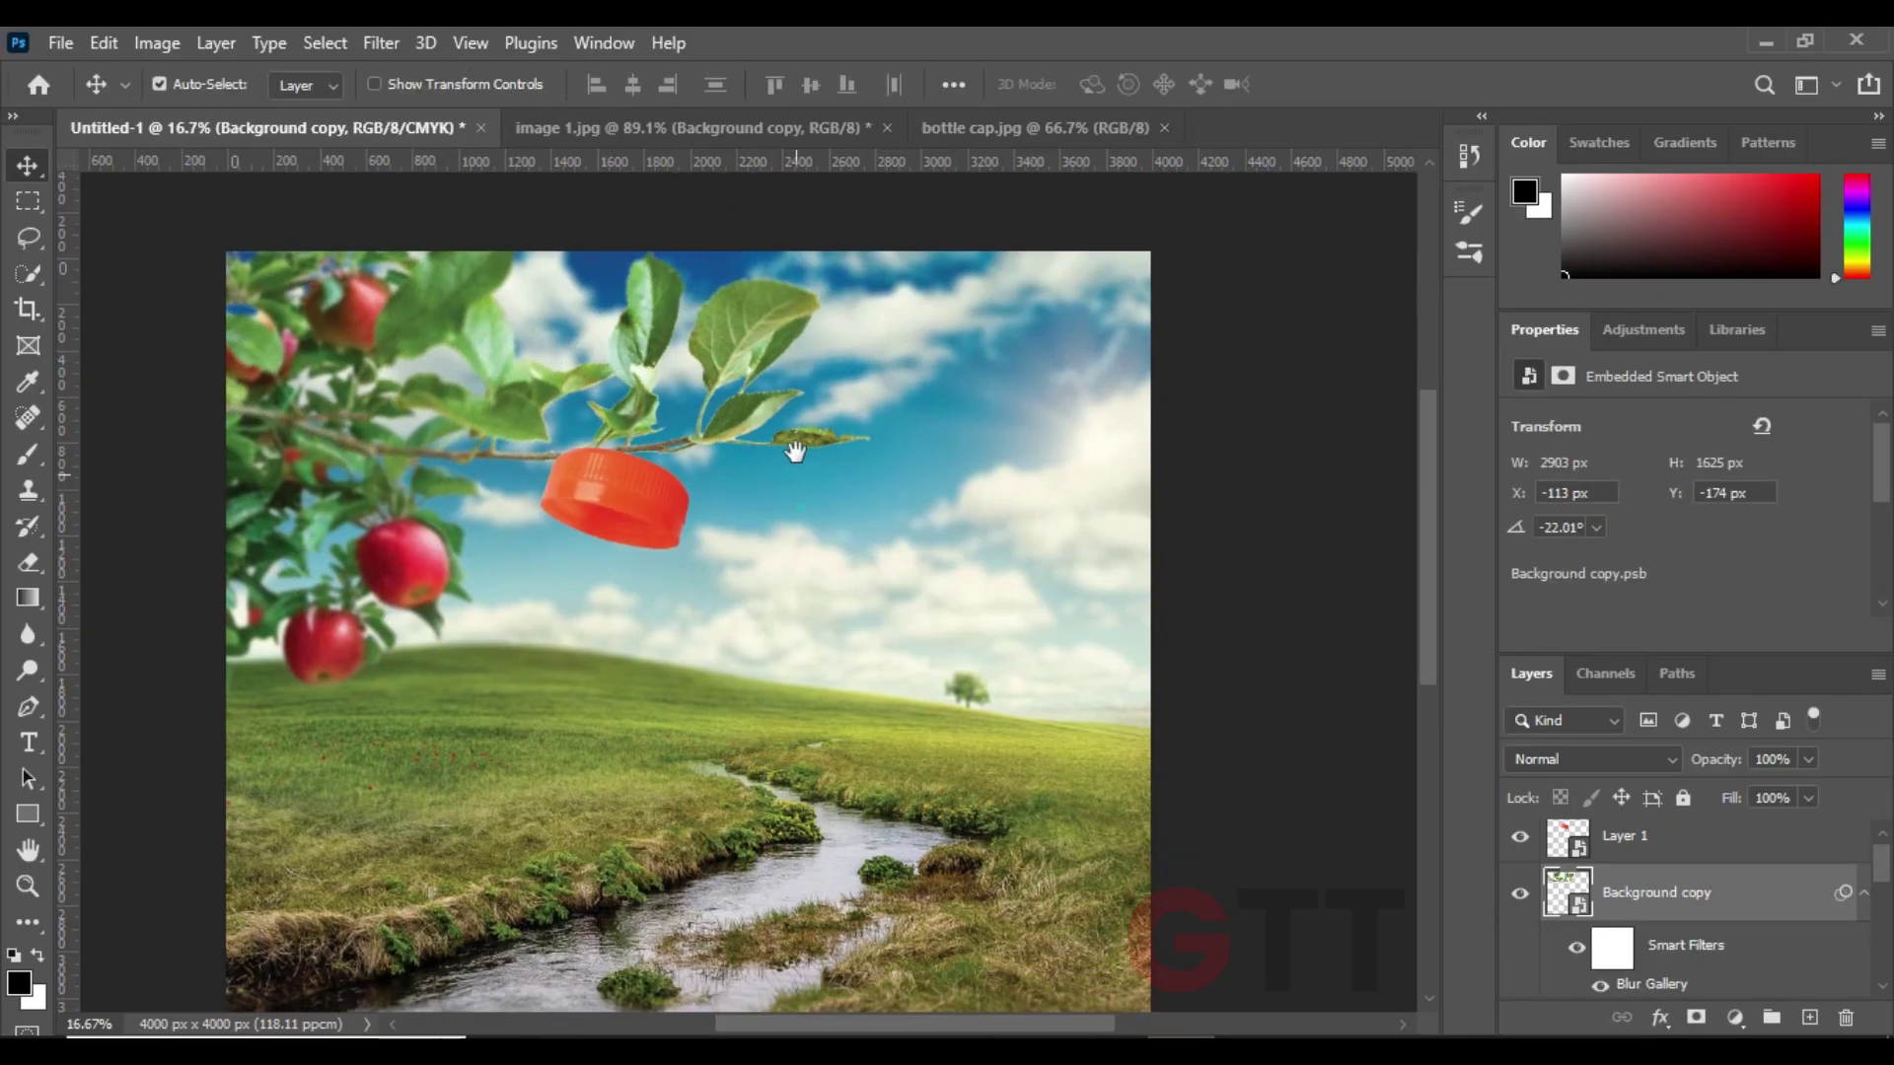
pyautogui.moveTo(633, 421); pyautogui.dragTo(679, 415)
pyautogui.hotkey('ctrl', 't')
pyautogui.moveTo(564, 428); pyautogui.dragTo(929, 517)
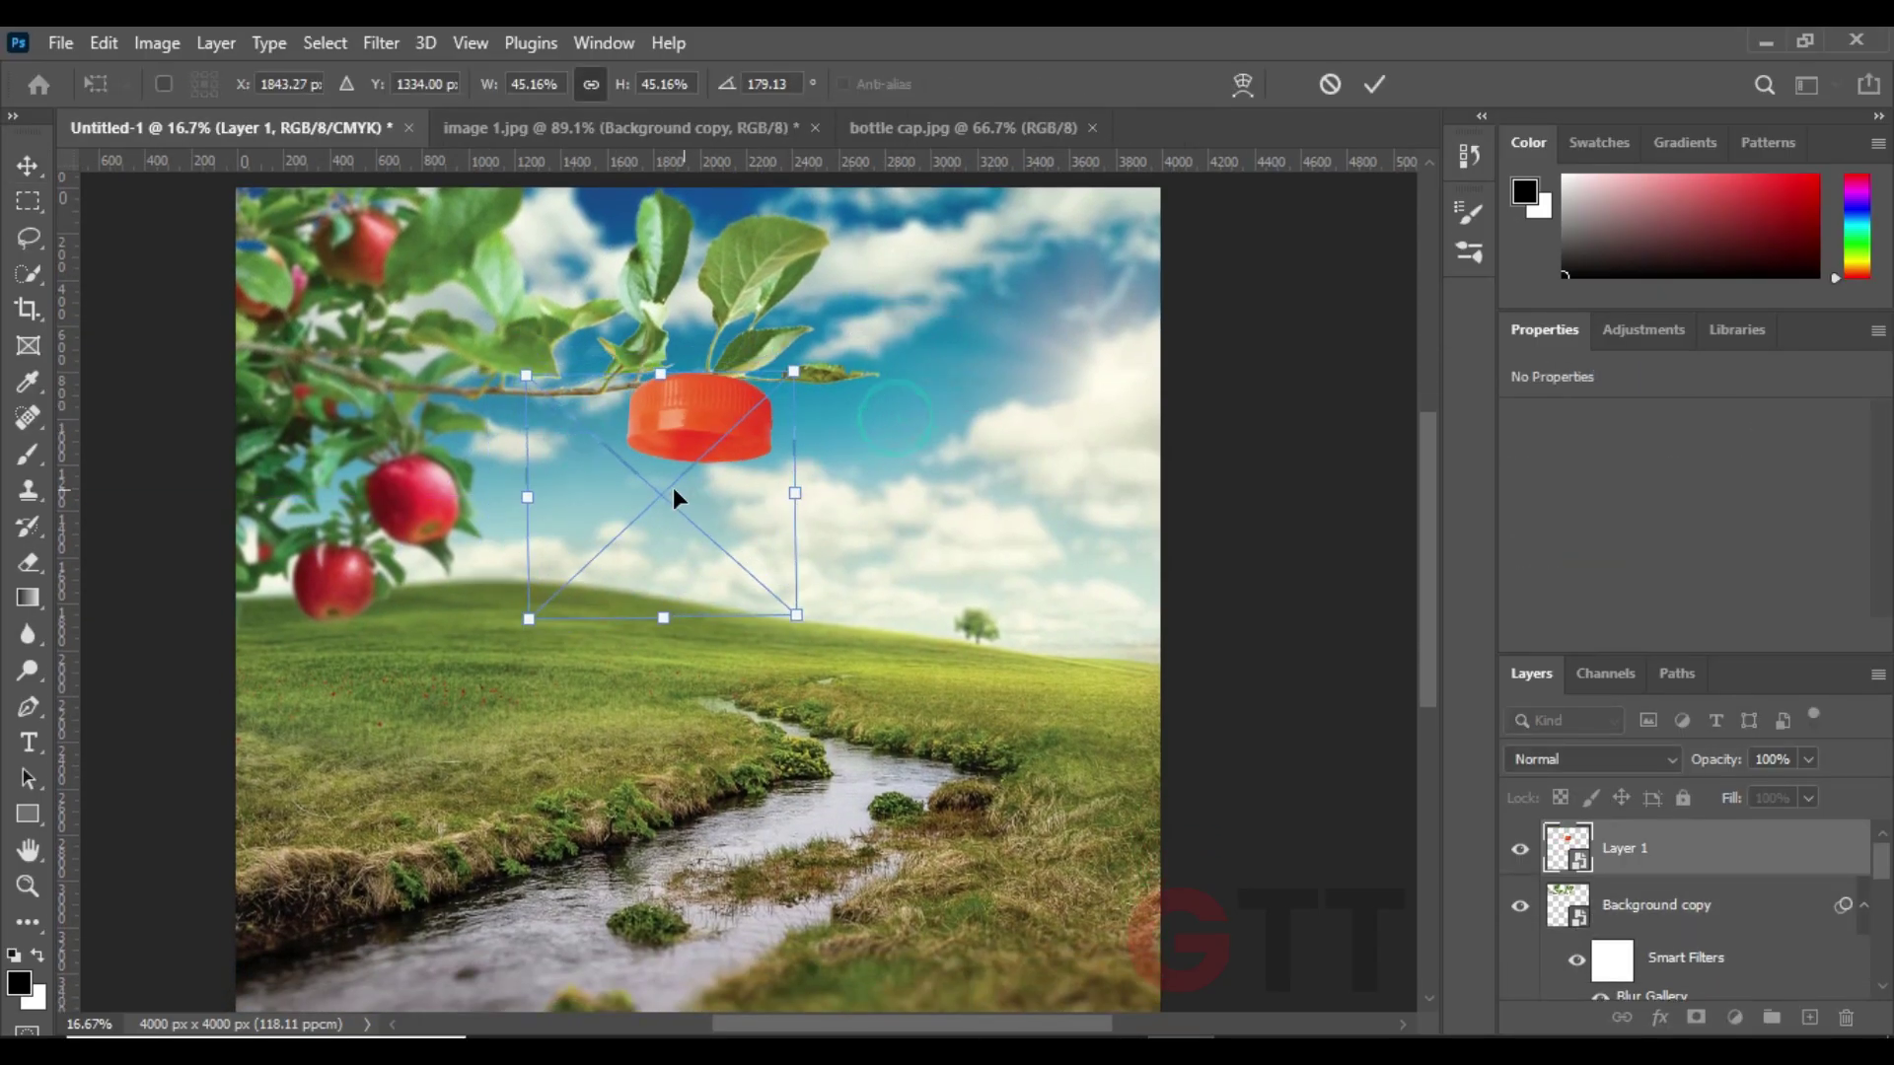
pyautogui.moveTo(691, 434); pyautogui.dragTo(662, 467)
pyautogui.moveTo(888, 494); pyautogui.dragTo(913, 473)
pyautogui.moveTo(710, 424); pyautogui.dragTo(753, 475)
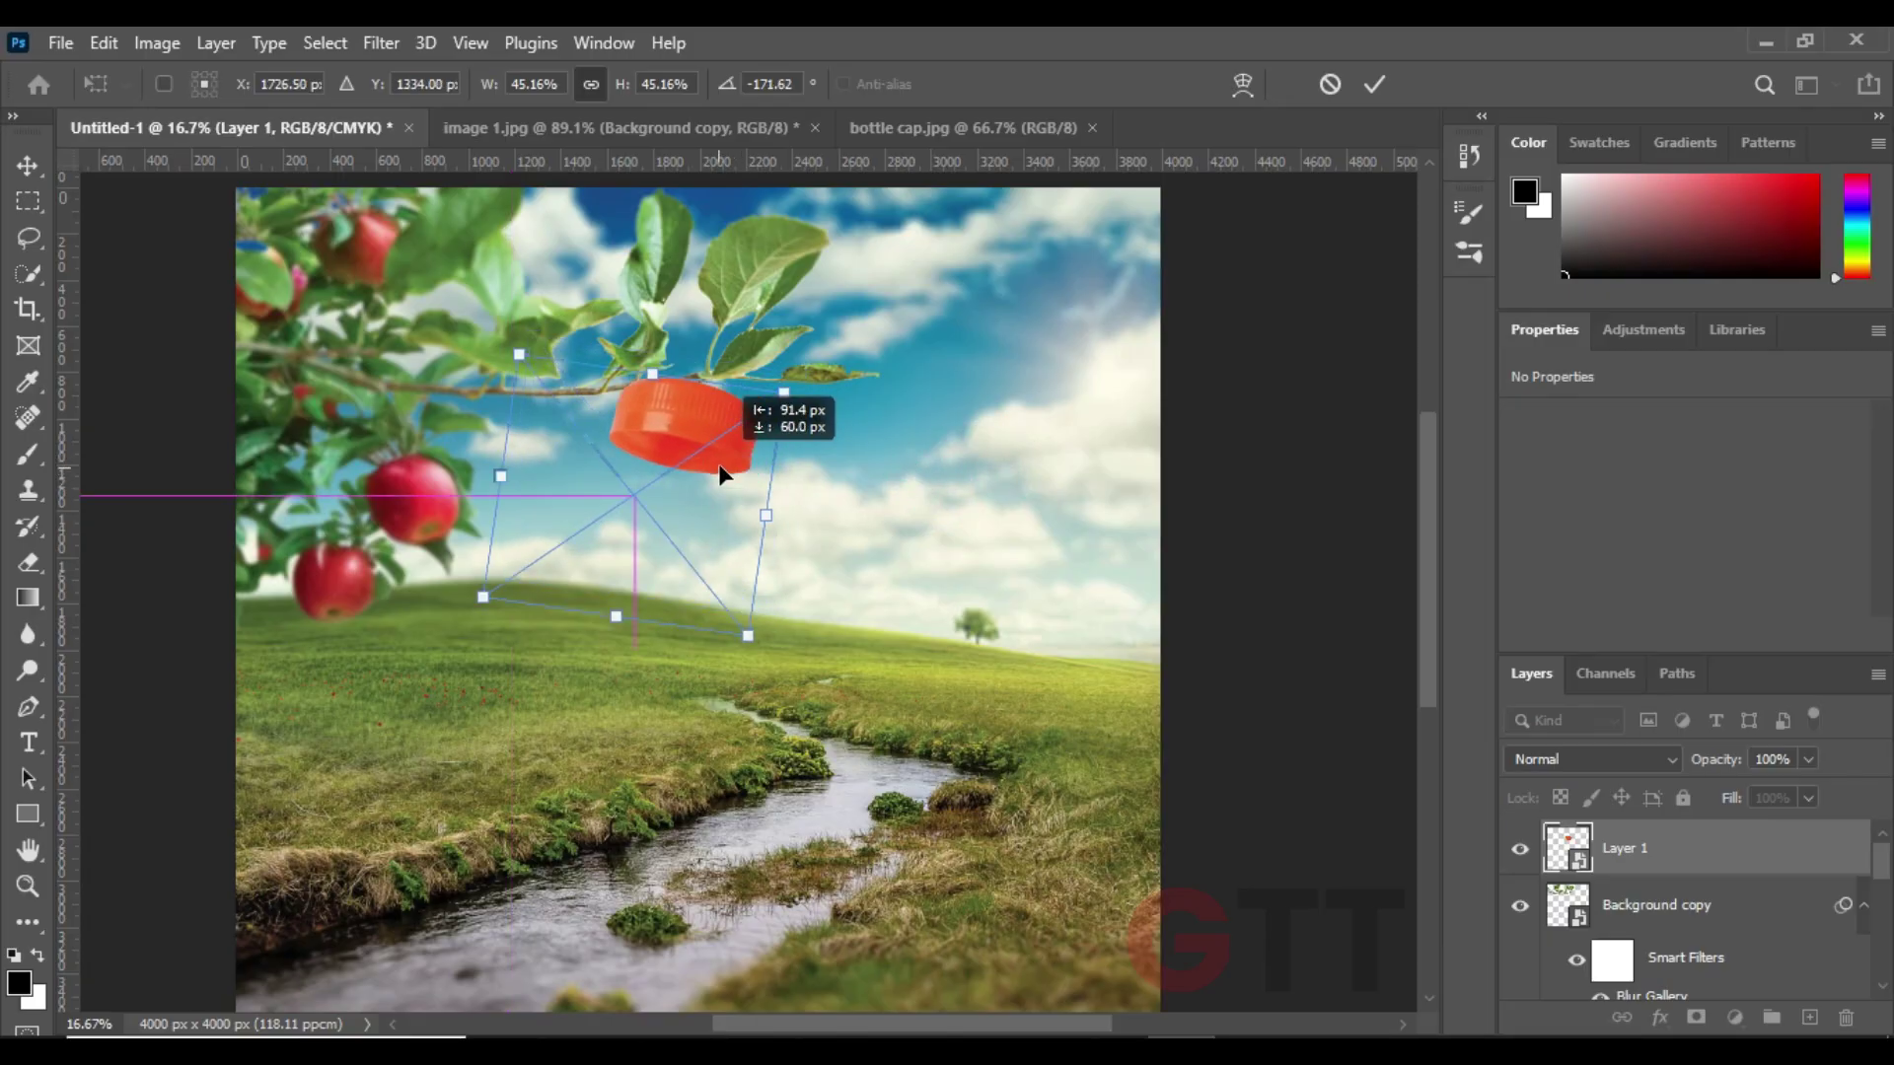
pyautogui.press('Return')
pyautogui.scroll(1, 724, 475)
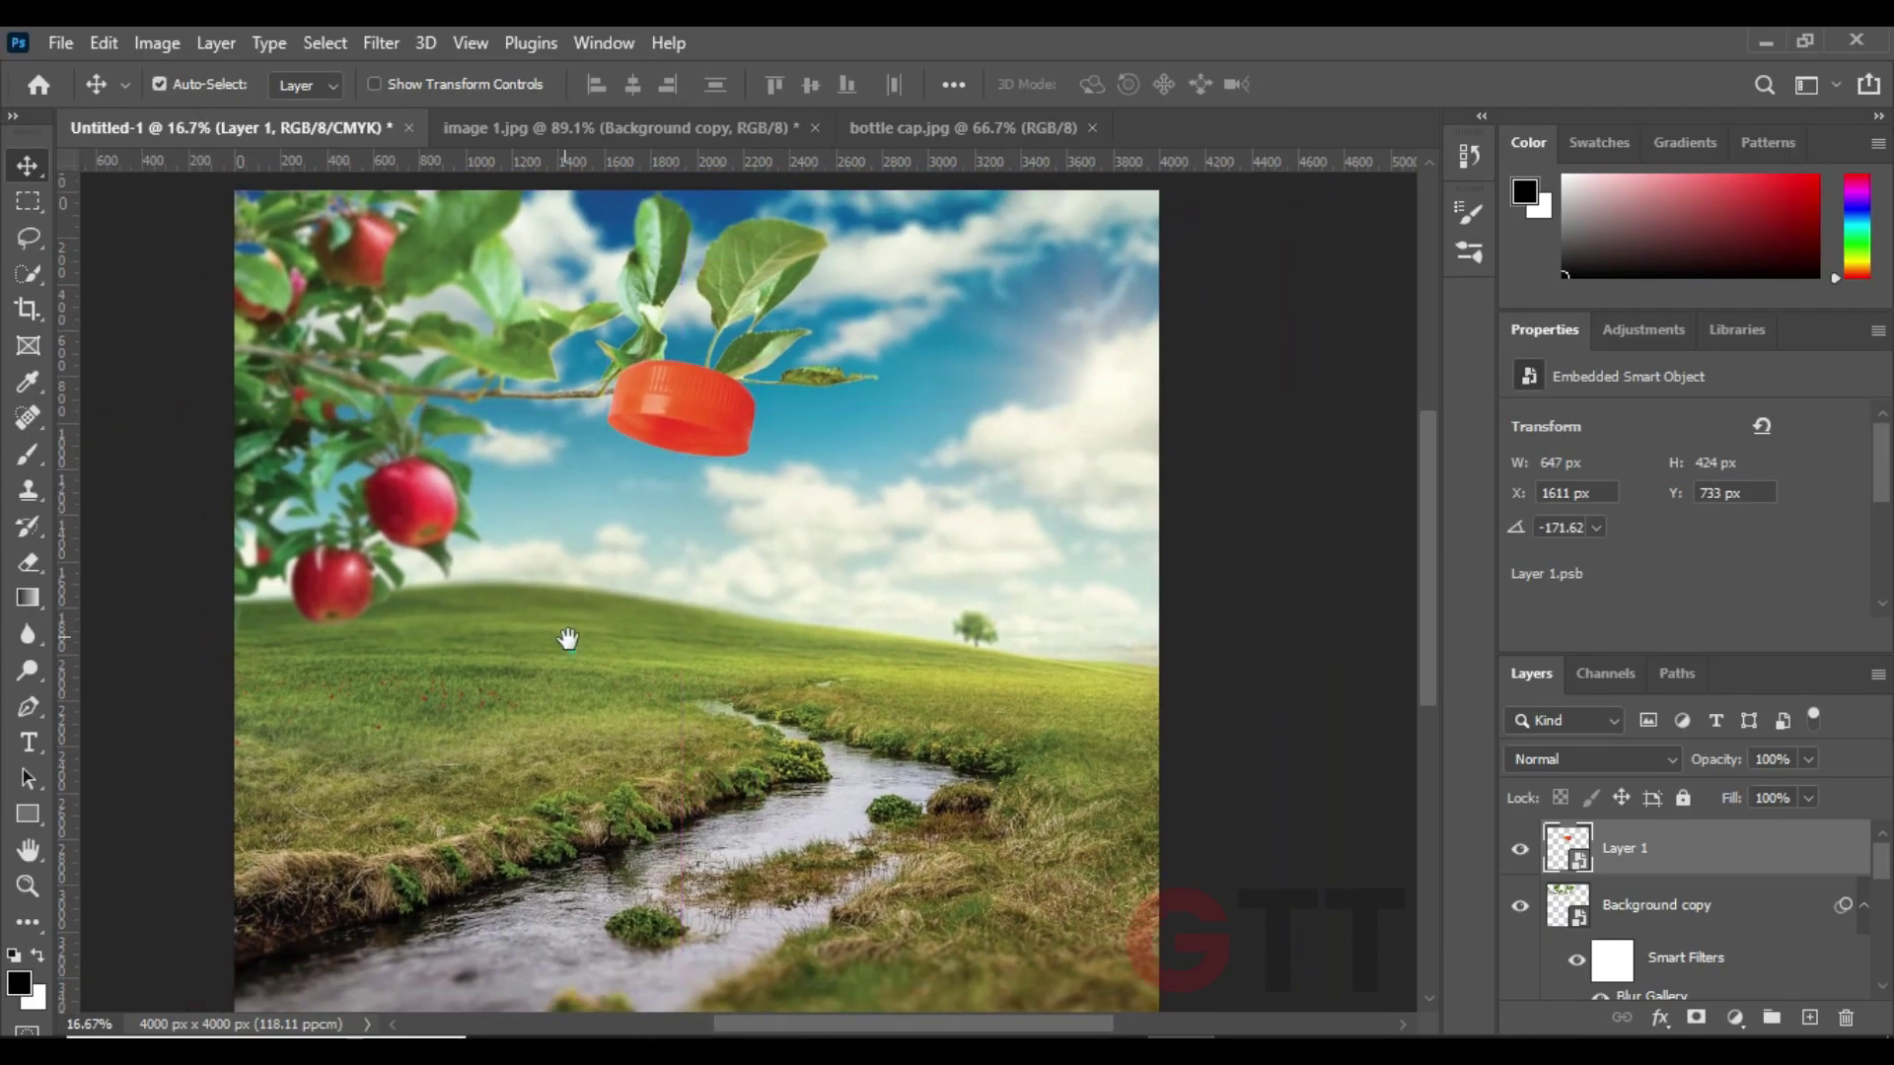
pyautogui.scroll(-2, 566, 631)
pyautogui.scroll(-1, 568, 633)
pyautogui.click(512, 500)
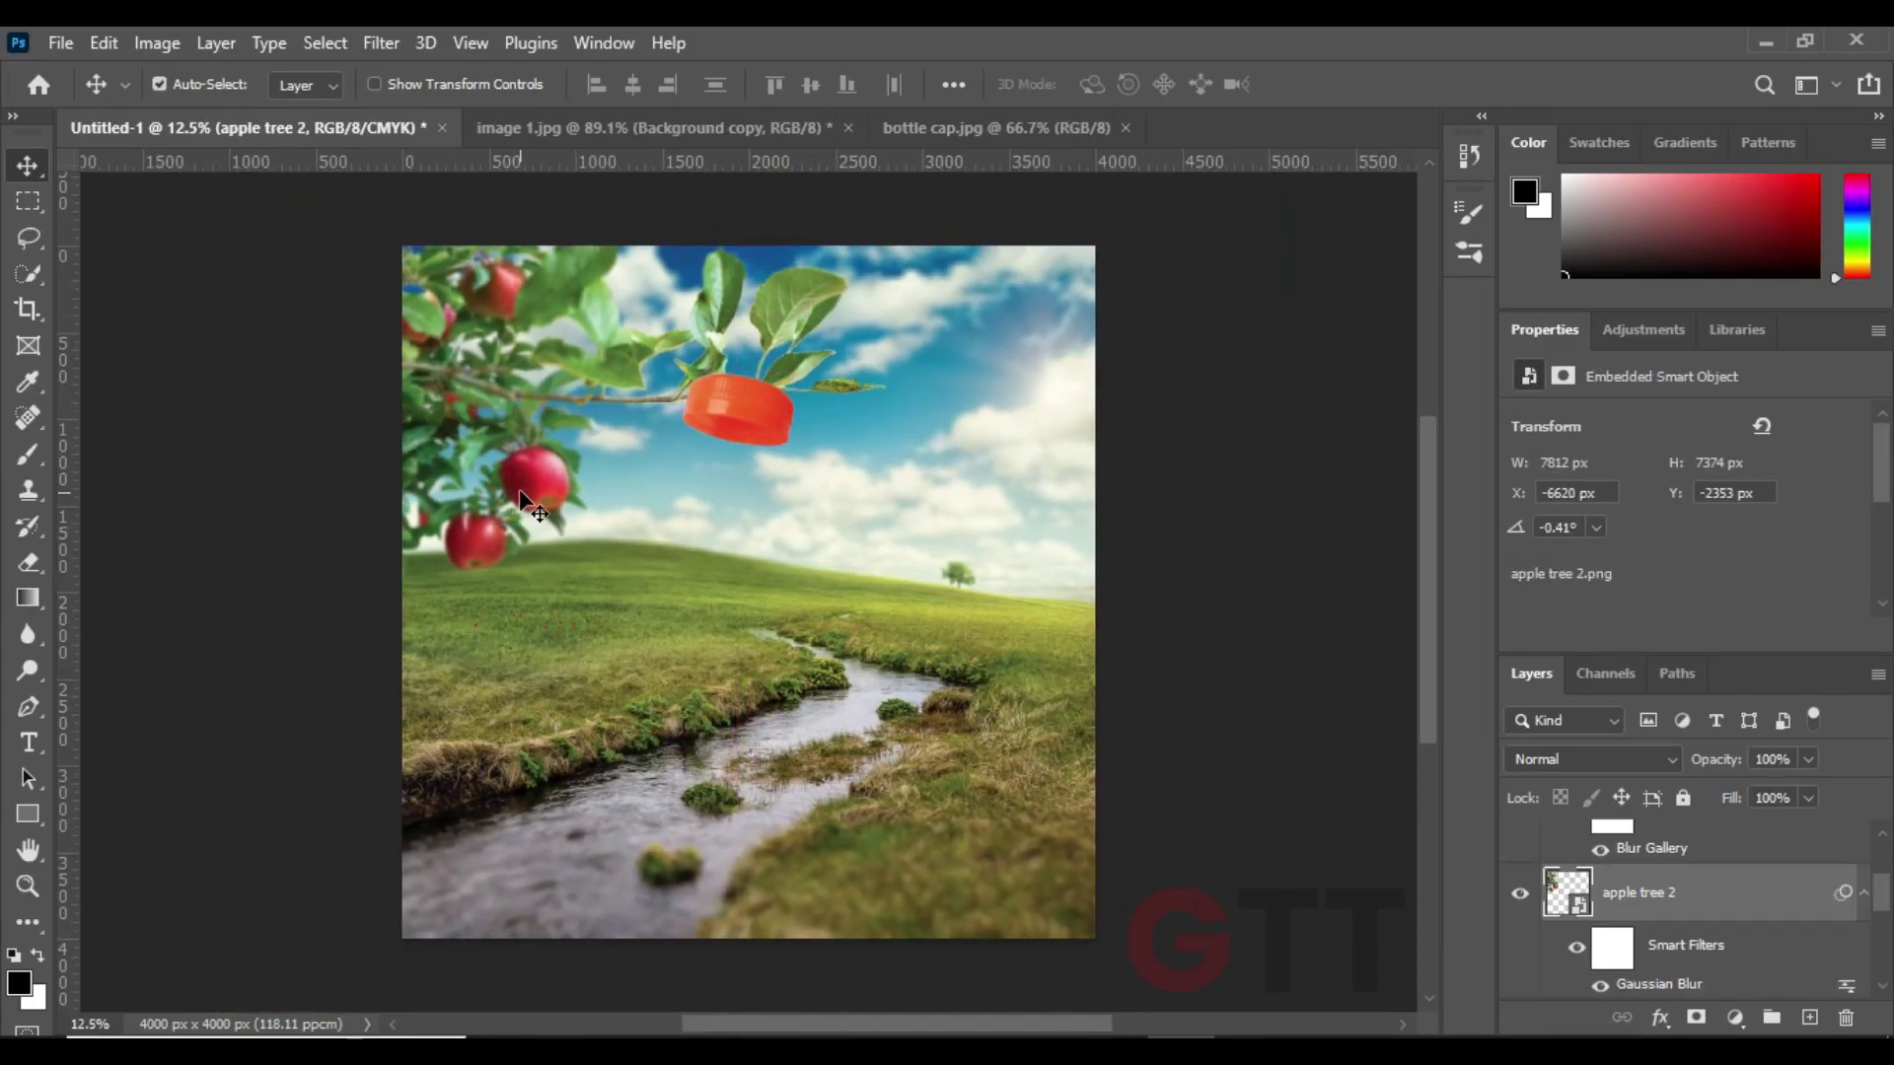
# - Duplicate the apple tree, flip the copy horizontally and move it to the right
pyautogui.moveTo(520, 498); pyautogui.dragTo(929, 673)
pyautogui.hotkey('ctrl', 't')
pyautogui.rightClick(857, 553)
pyautogui.click(920, 998)
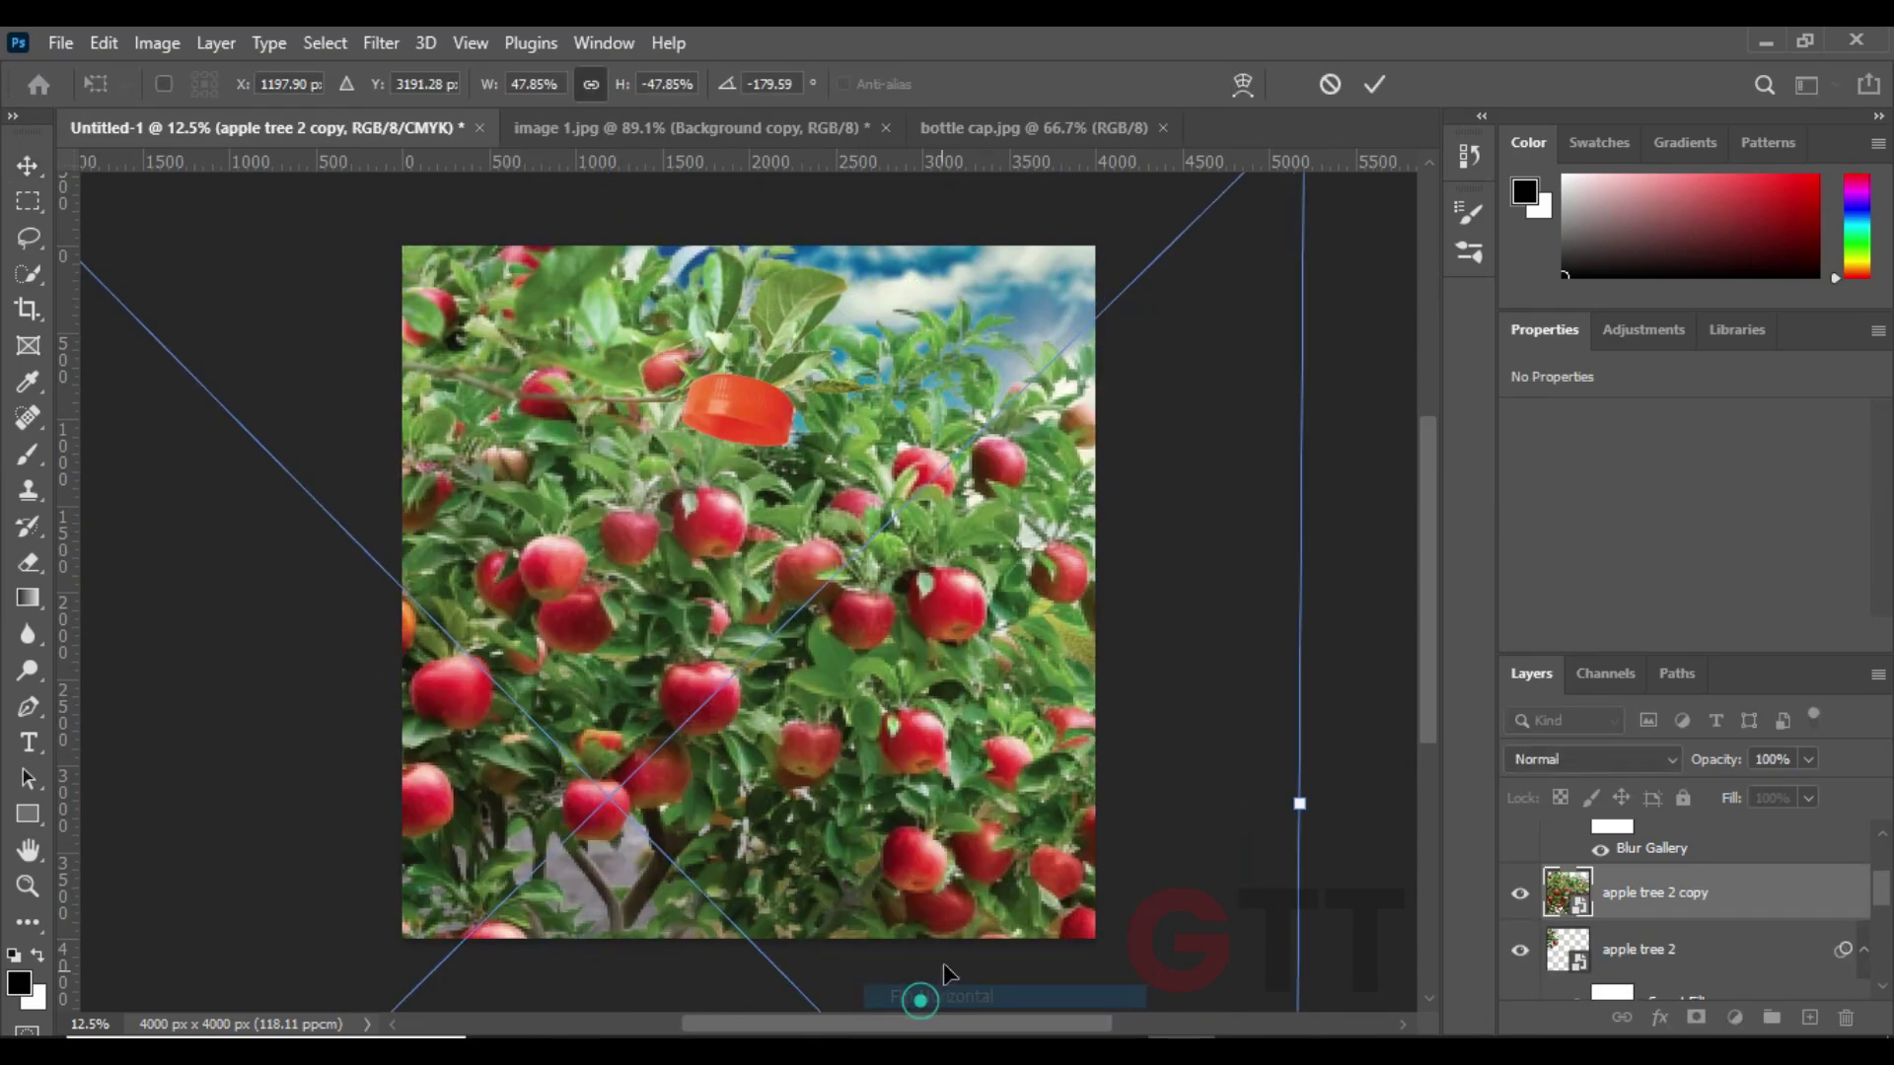
pyautogui.click(1374, 84)
pyautogui.moveTo(613, 586)
pyautogui.mouseDown()
pyautogui.moveTo(1133, 651)
pyautogui.moveTo(632, 679)
pyautogui.moveTo(815, 541)
pyautogui.moveTo(1013, 546)
pyautogui.mouseUp()
# - Resize the flipped tree copy along the right edge and recentre the view
pyautogui.hotkey('ctrl', '-')
pyautogui.hotkey('ctrl', '-')
pyautogui.hotkey('ctrl', 't')
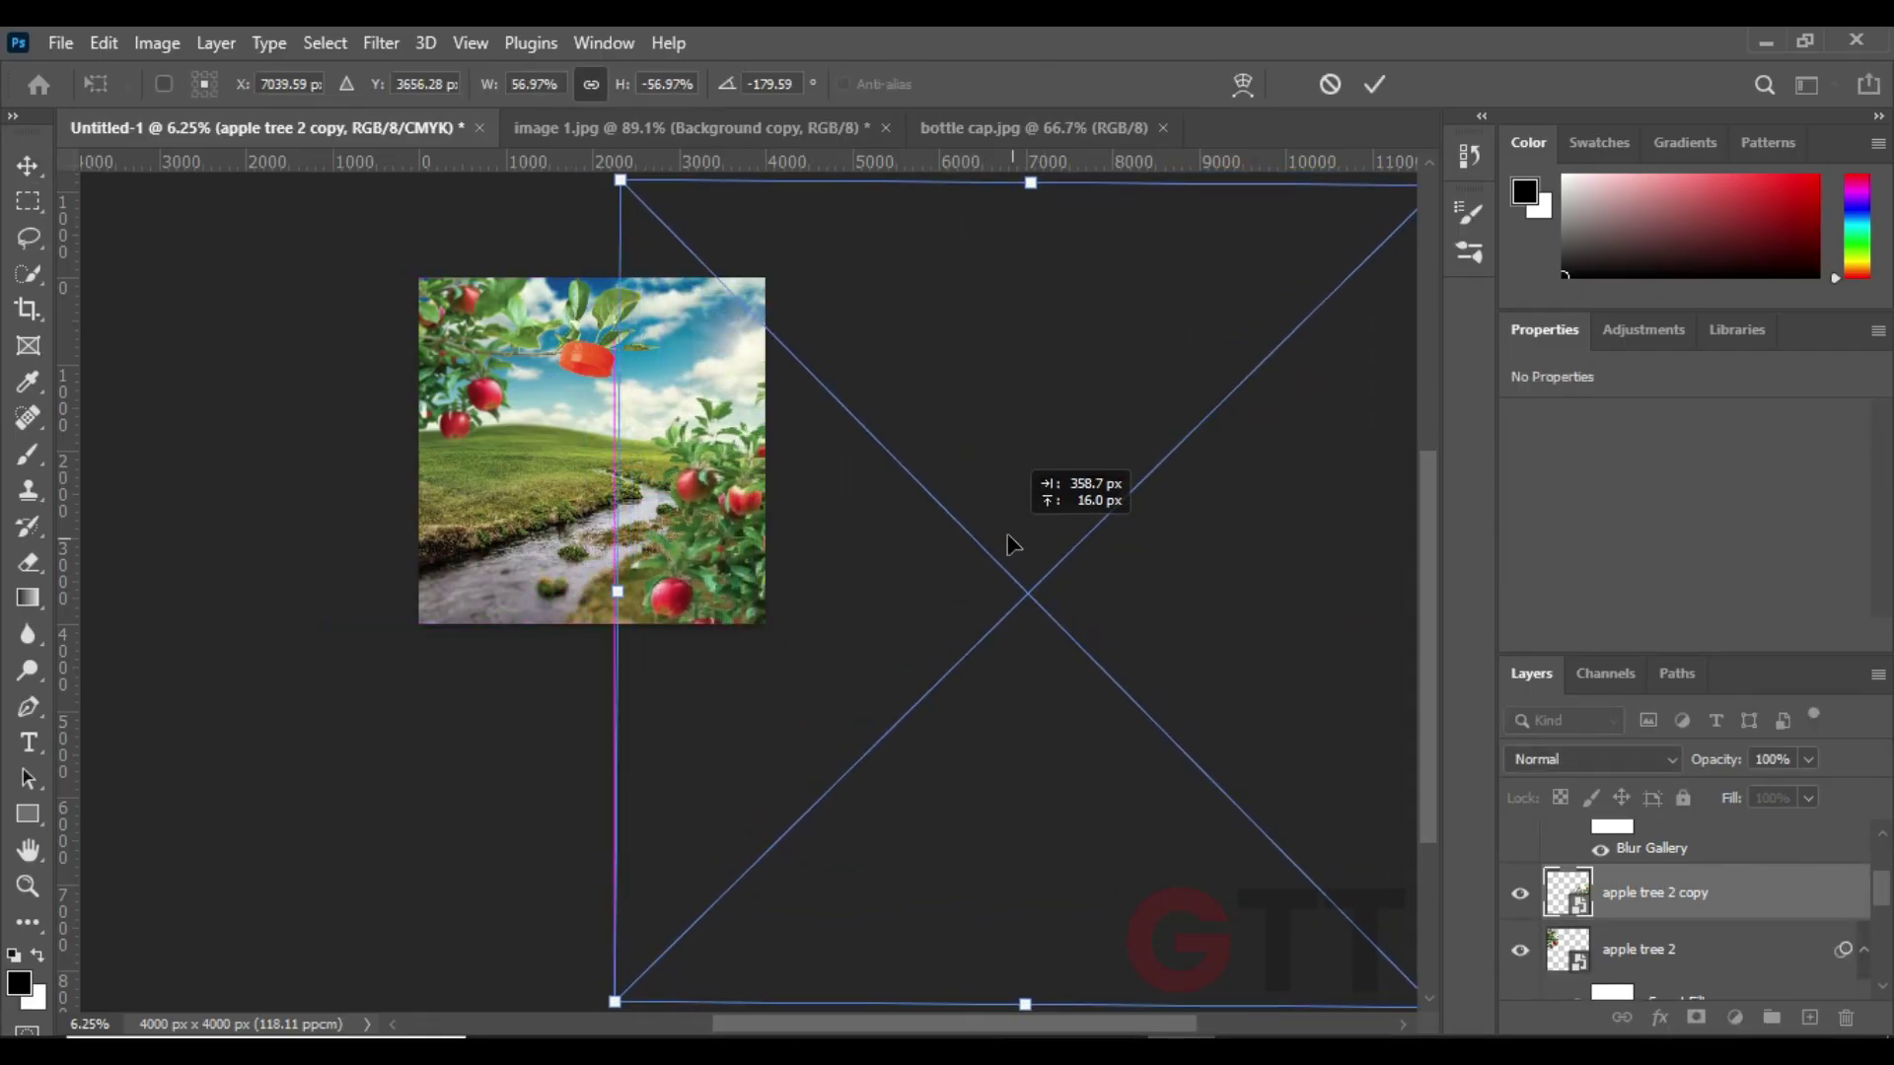
pyautogui.press('Return')
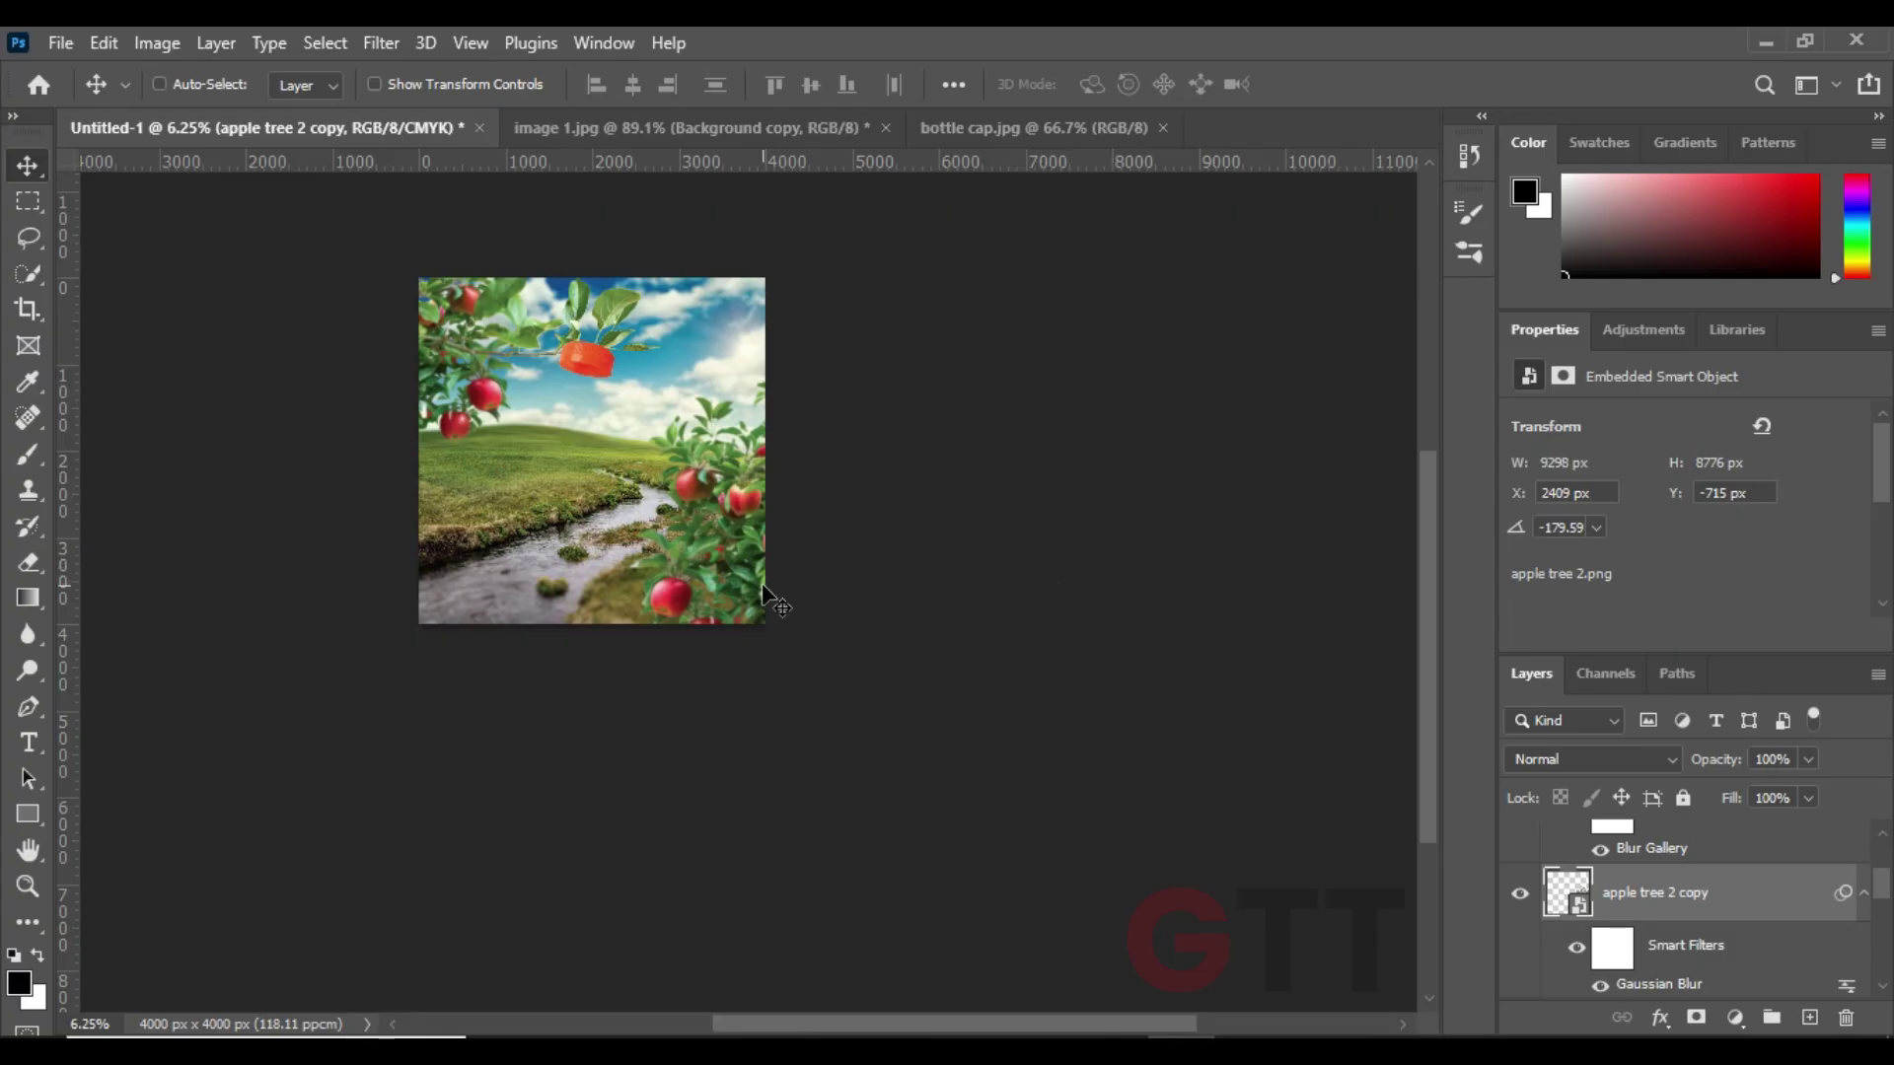
pyautogui.hotkey('ctrl', '+')
pyautogui.moveTo(605, 418); pyautogui.dragTo(867, 584)
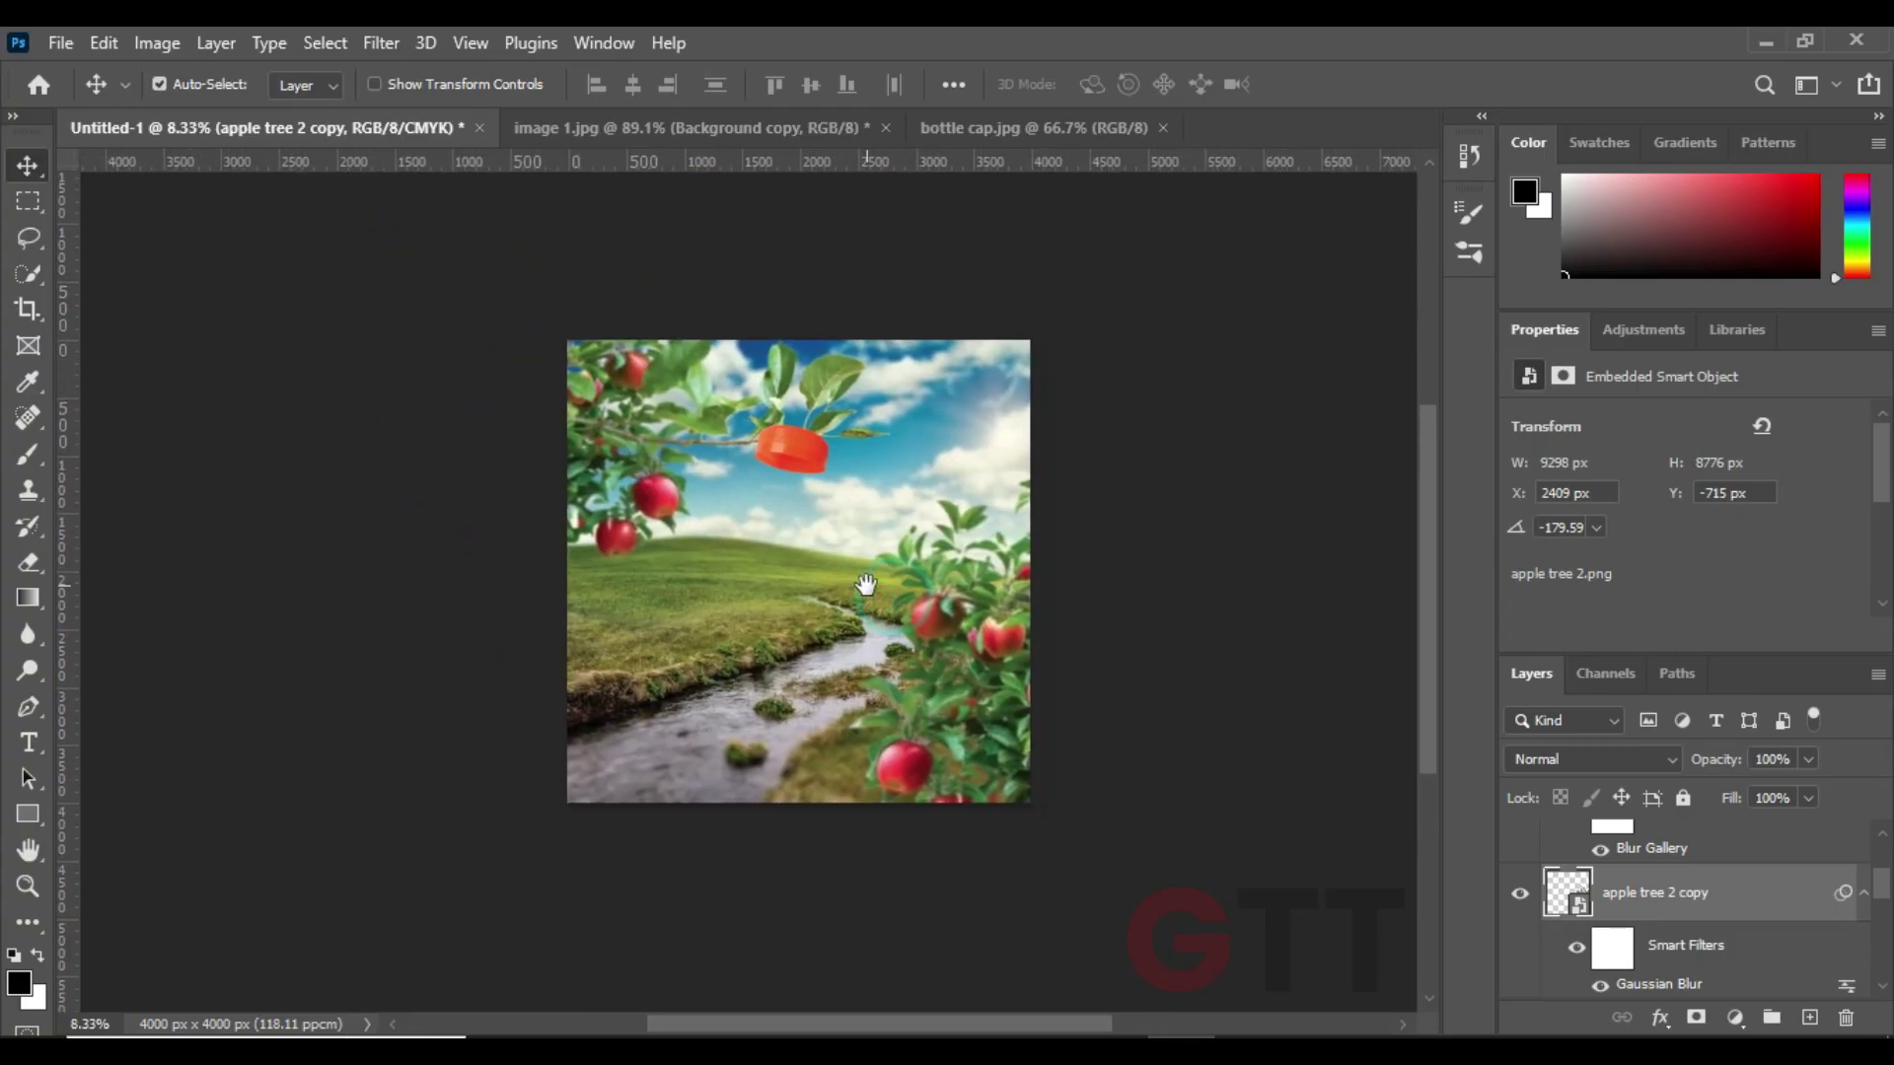
pyautogui.scroll(2, 1722, 858)
pyautogui.click(1721, 844)
pyautogui.click(1702, 896)
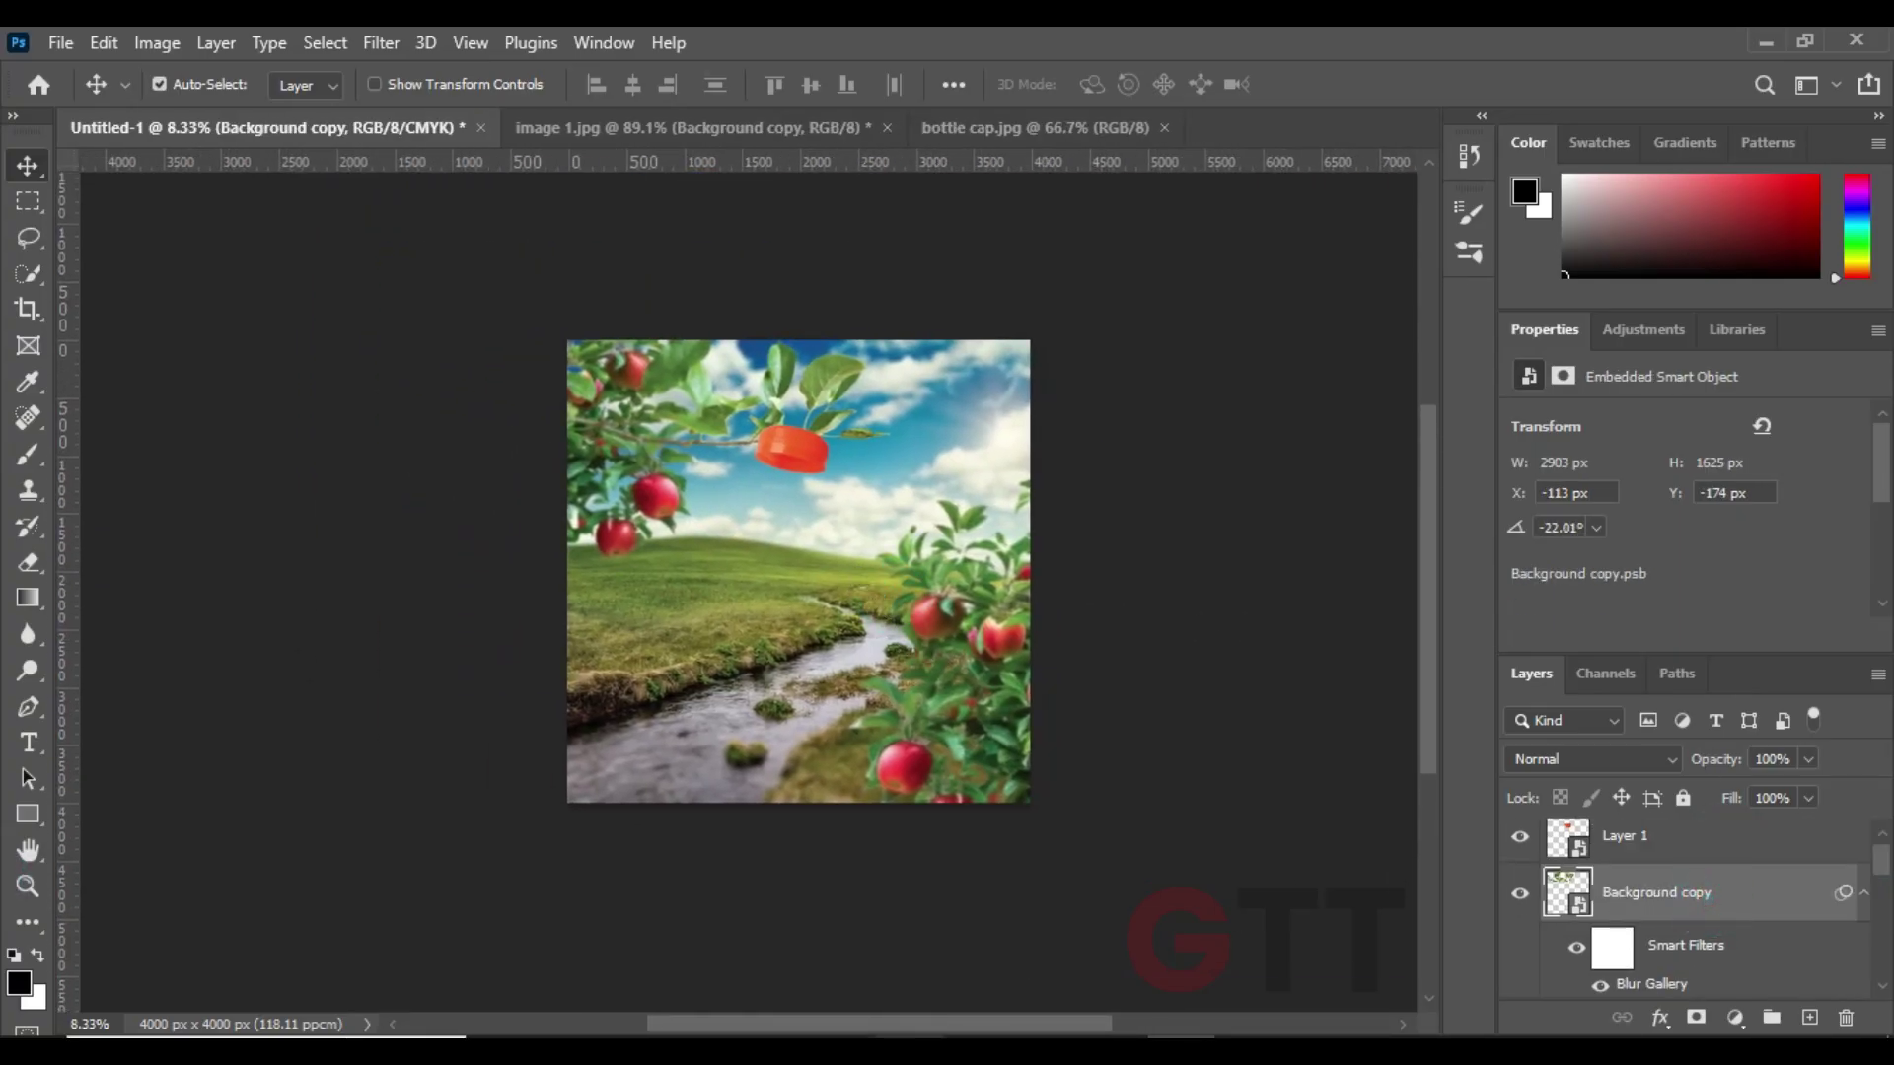
pyautogui.hotkey('alt', 'Tab')
# - Place apple.png into the scene beneath the cap and bring it in front
pyautogui.moveTo(760, 233); pyautogui.dragTo(861, 655)
pyautogui.press('Return')
pyautogui.hotkey('ctrl', '+')
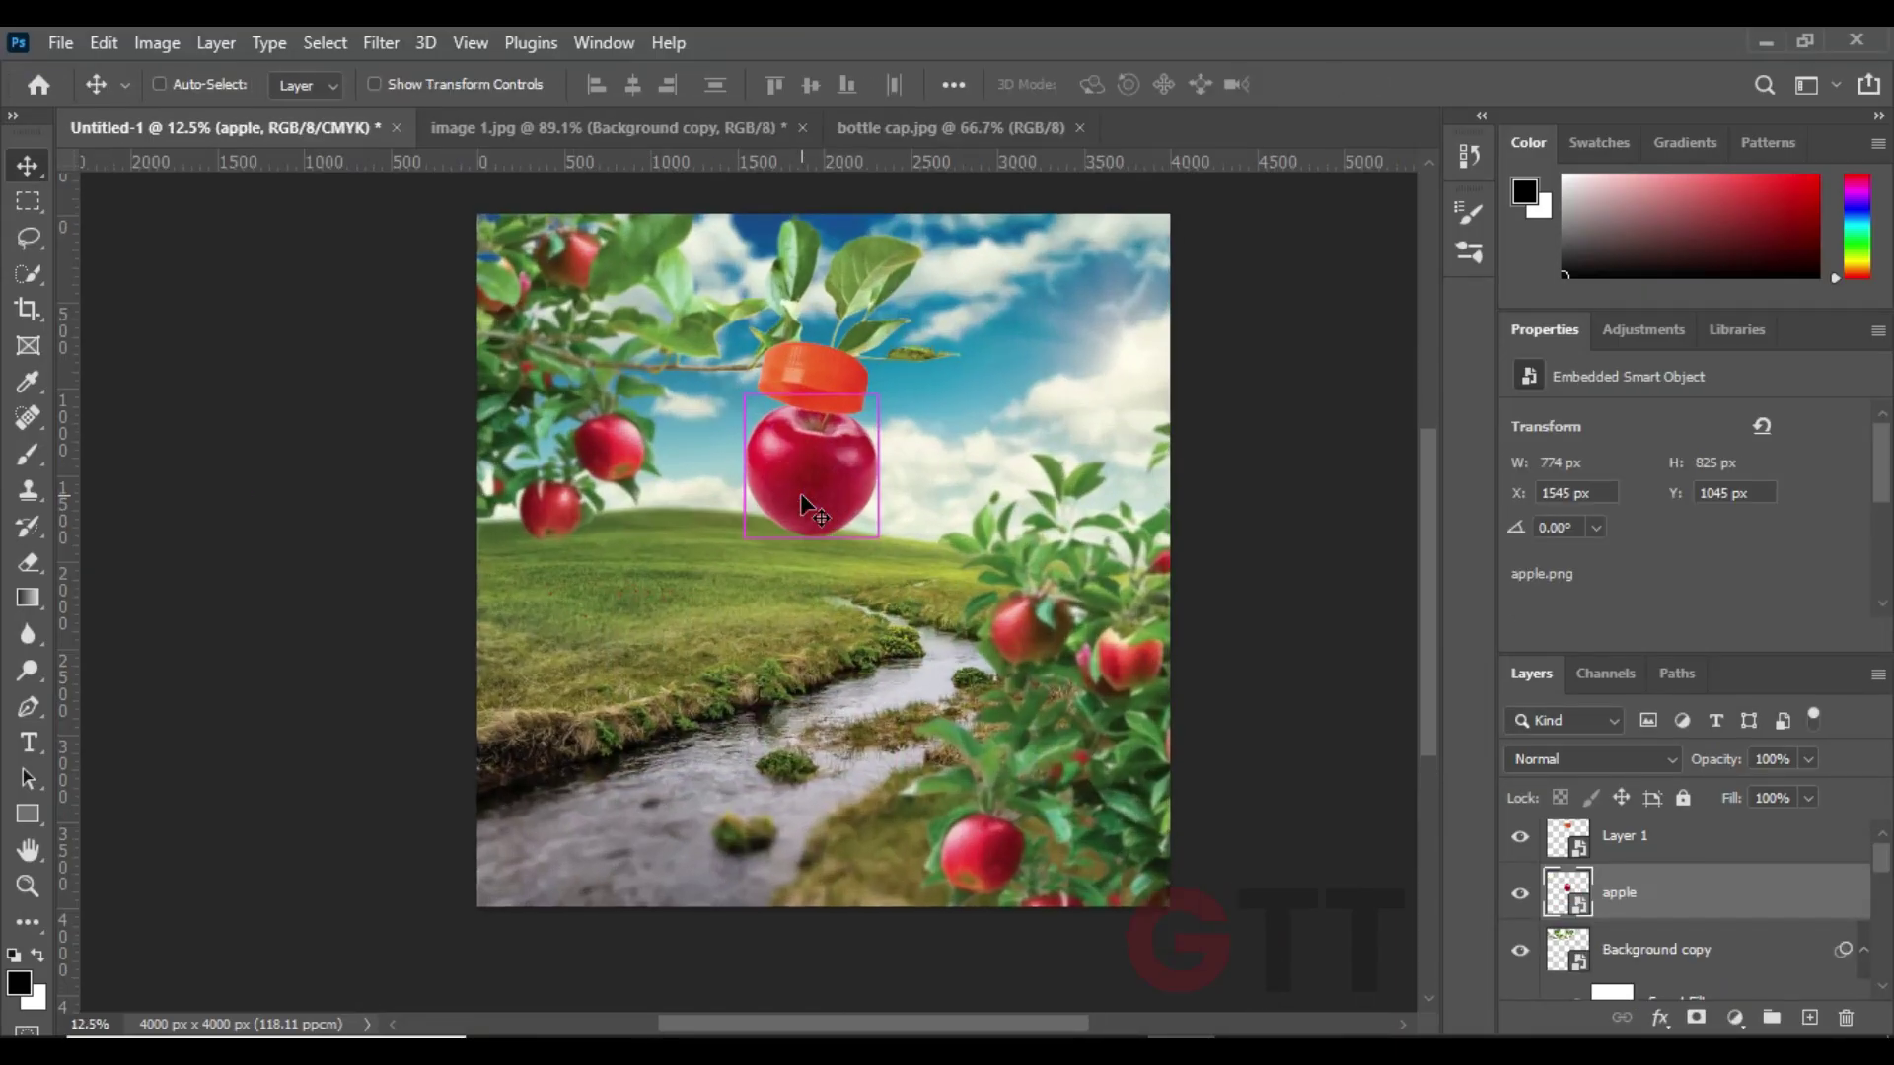
pyautogui.hotkey('ctrl', '+')
pyautogui.hotkey('ctrl', '+')
pyautogui.moveTo(734, 607)
pyautogui.mouseDown()
pyautogui.moveTo(737, 582)
pyautogui.moveTo(681, 561)
pyautogui.mouseUp()
pyautogui.hotkey('ctrl', ']')
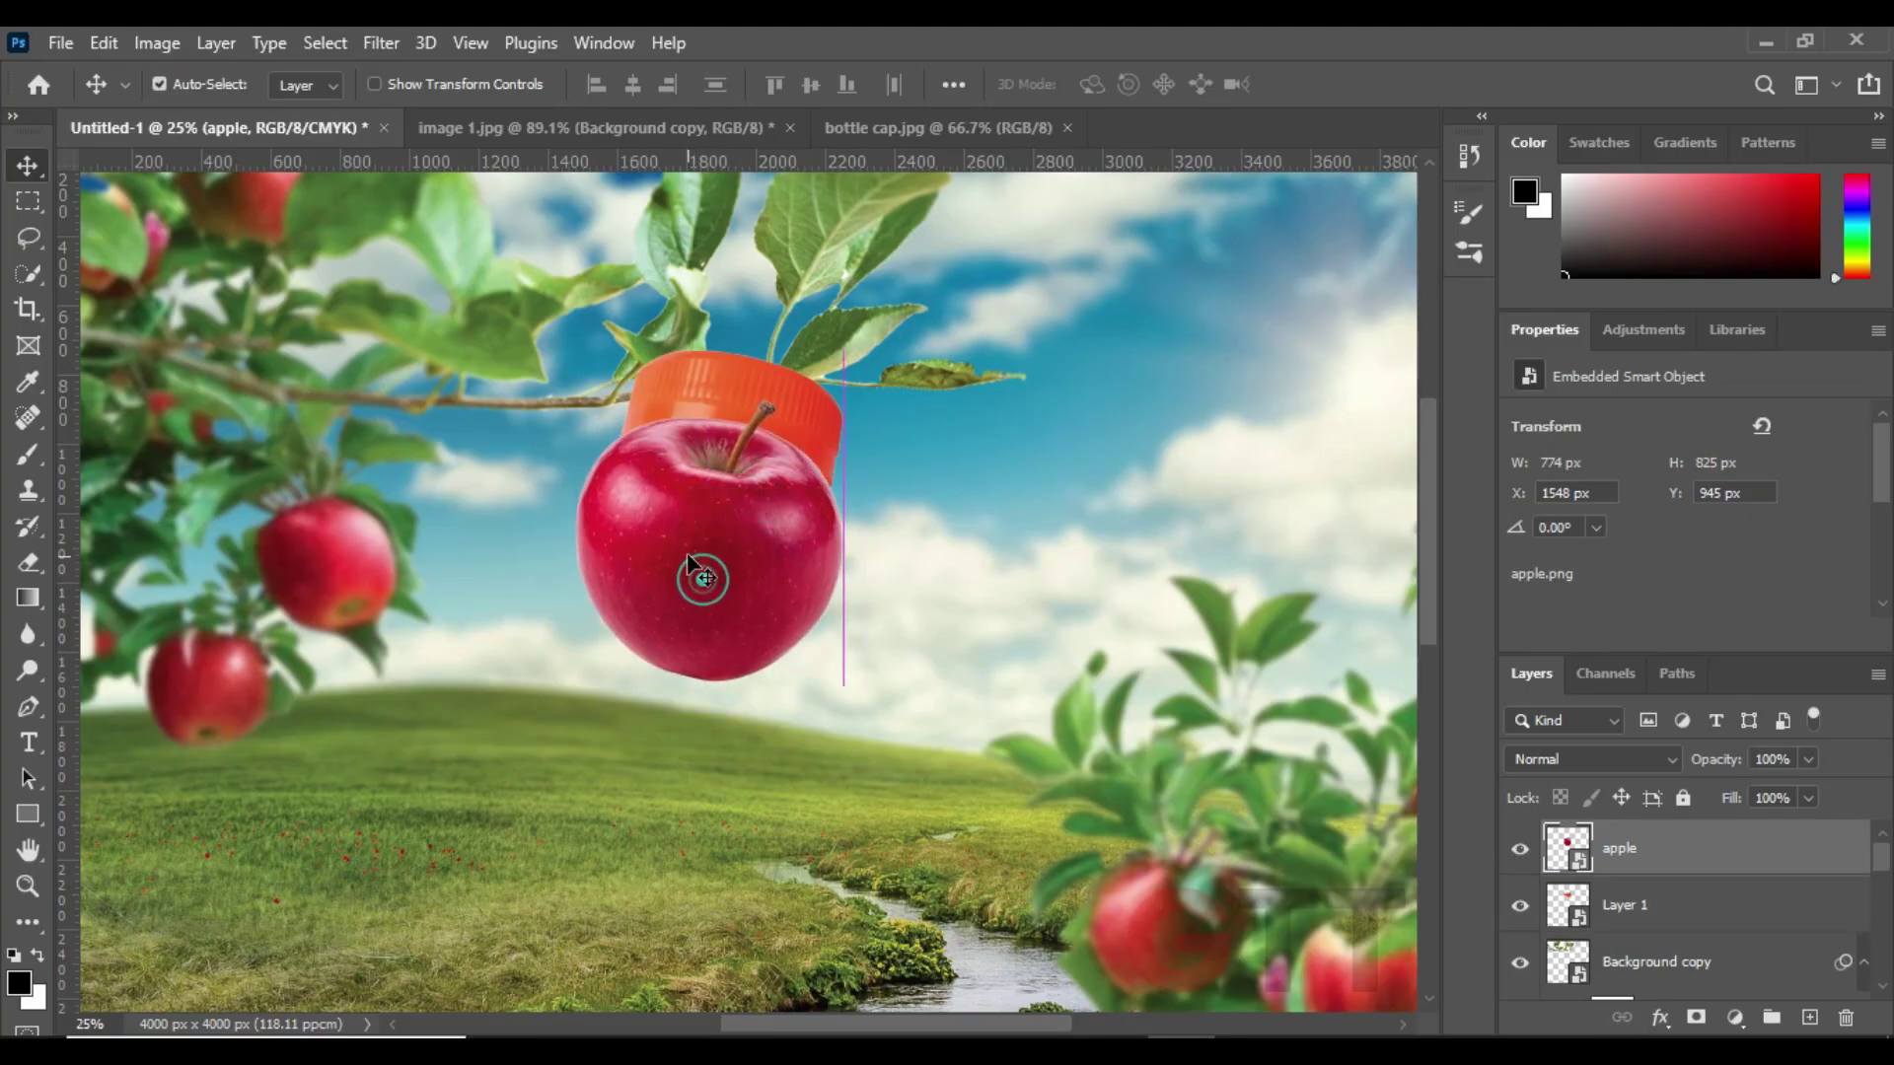
pyautogui.hotkey('ctrl', '-')
pyautogui.hotkey('ctrl', '0')
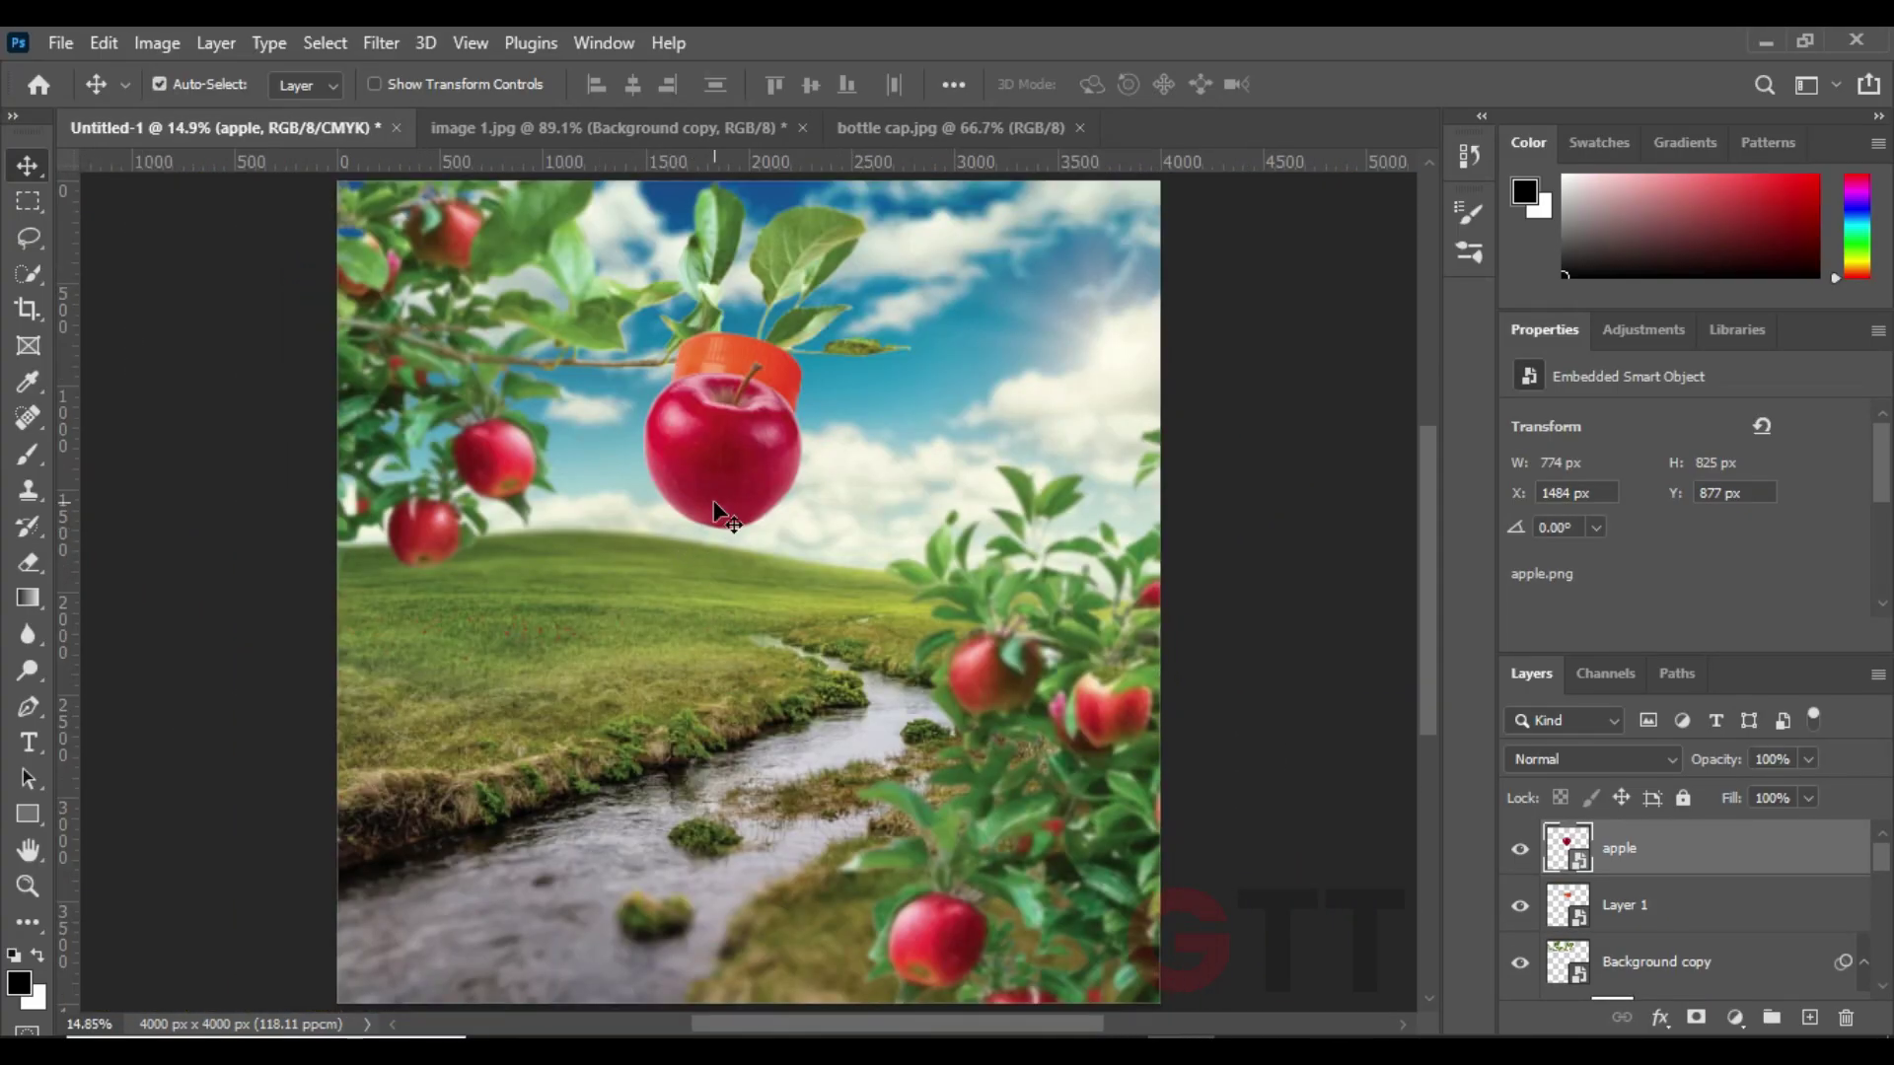
# - Shrink the apple and the bottle cap so they fit together on the branch
pyautogui.hotkey('ctrl', 't')
pyautogui.moveTo(828, 461); pyautogui.dragTo(784, 453)
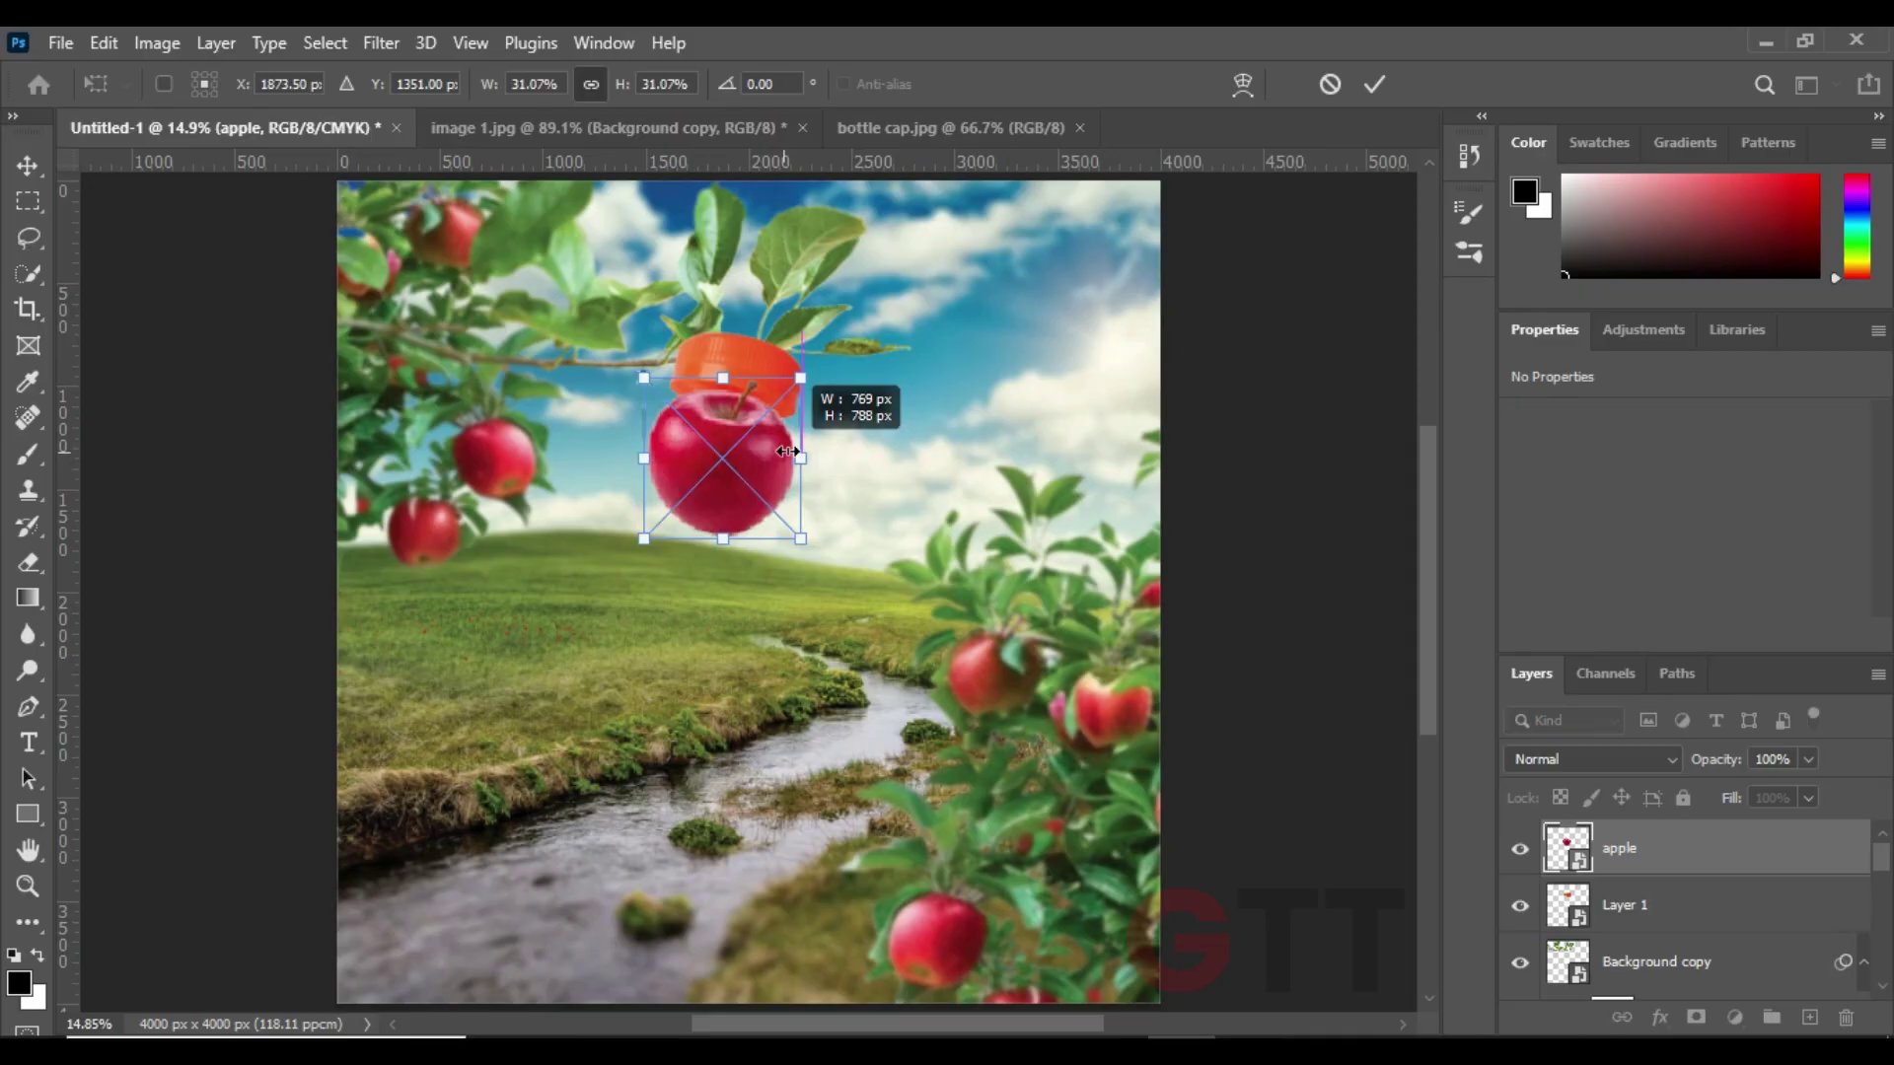
pyautogui.press('Return')
pyautogui.click(766, 378)
pyautogui.hotkey('ctrl', 't')
pyautogui.moveTo(819, 350); pyautogui.dragTo(779, 335)
pyautogui.press('Return')
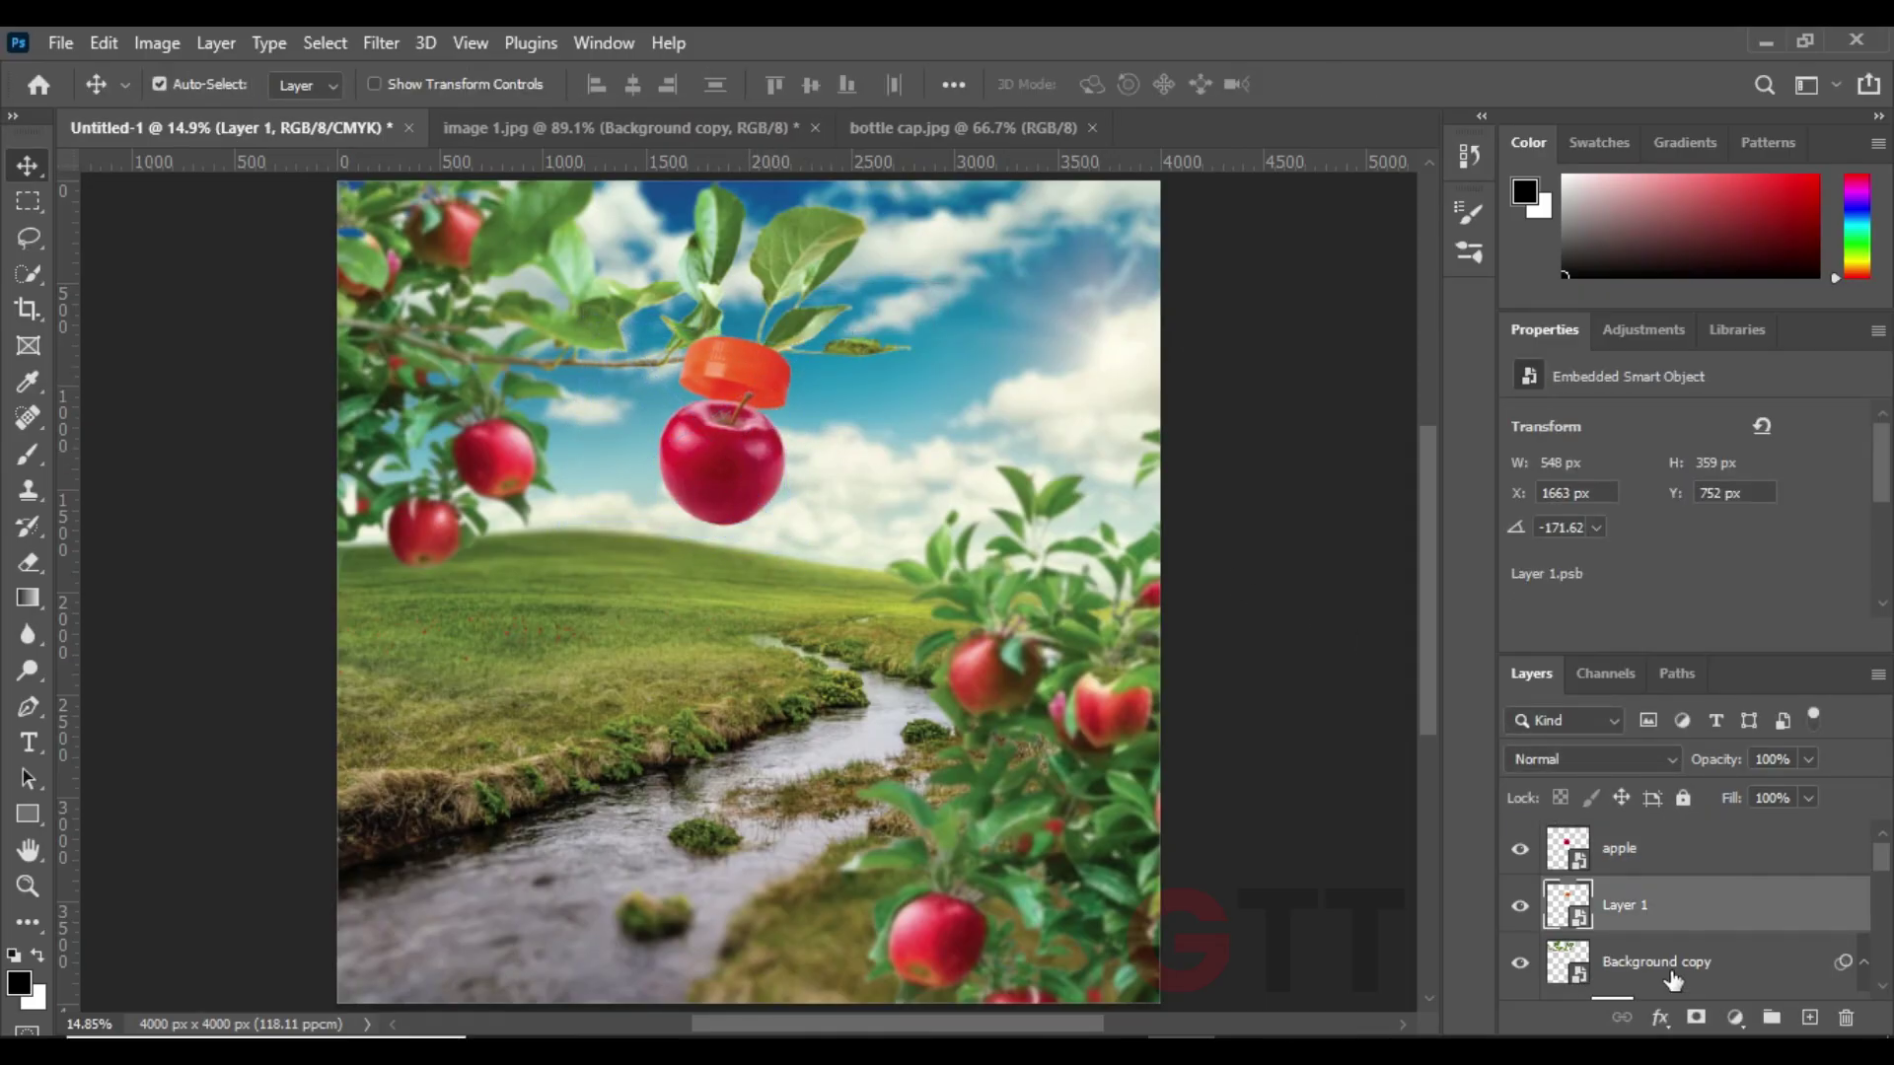
# - Clip a Hue/Saturation layer to the cap: Hue +96, Lightness -62, Darken blend
pyautogui.click(1736, 1018)
pyautogui.click(1756, 796)
pyautogui.click(1682, 636)
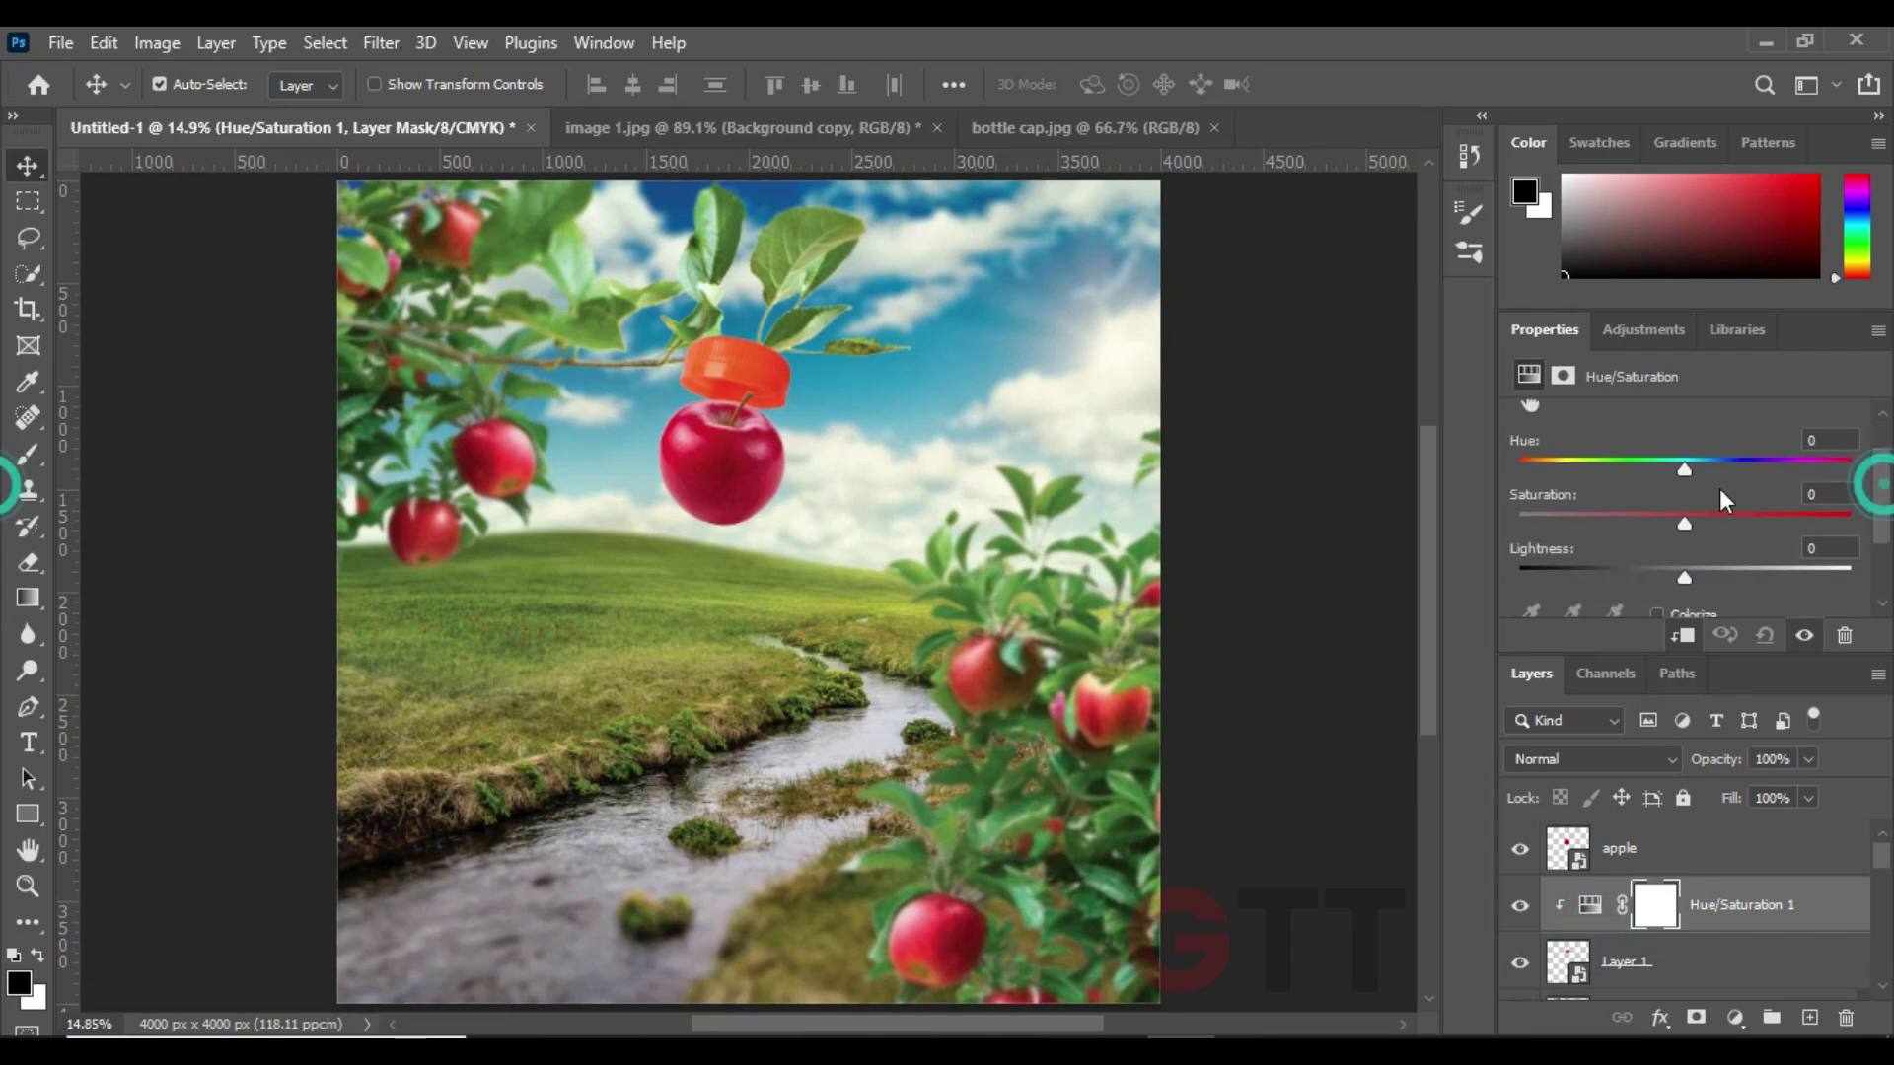
pyautogui.moveTo(1685, 470); pyautogui.dragTo(1774, 471)
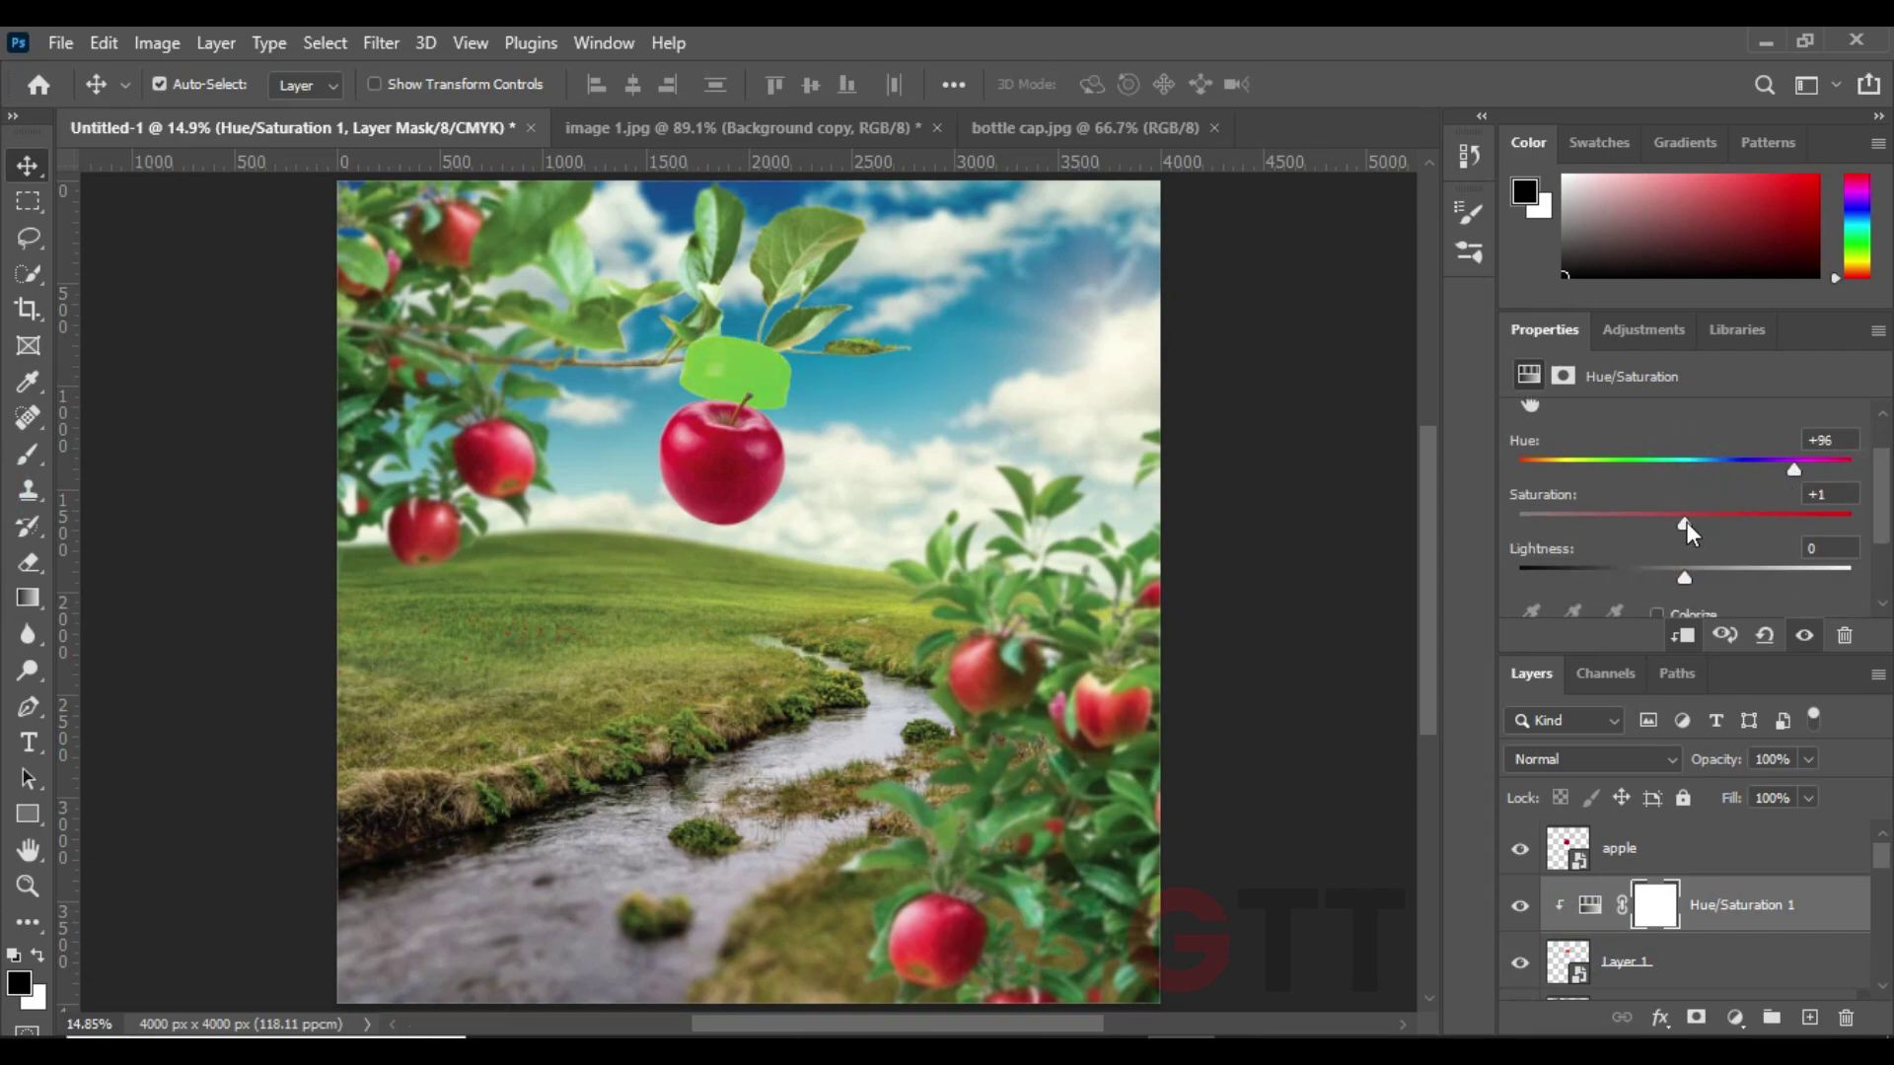
pyautogui.moveTo(1680, 578); pyautogui.dragTo(1582, 580)
pyautogui.click(1598, 758)
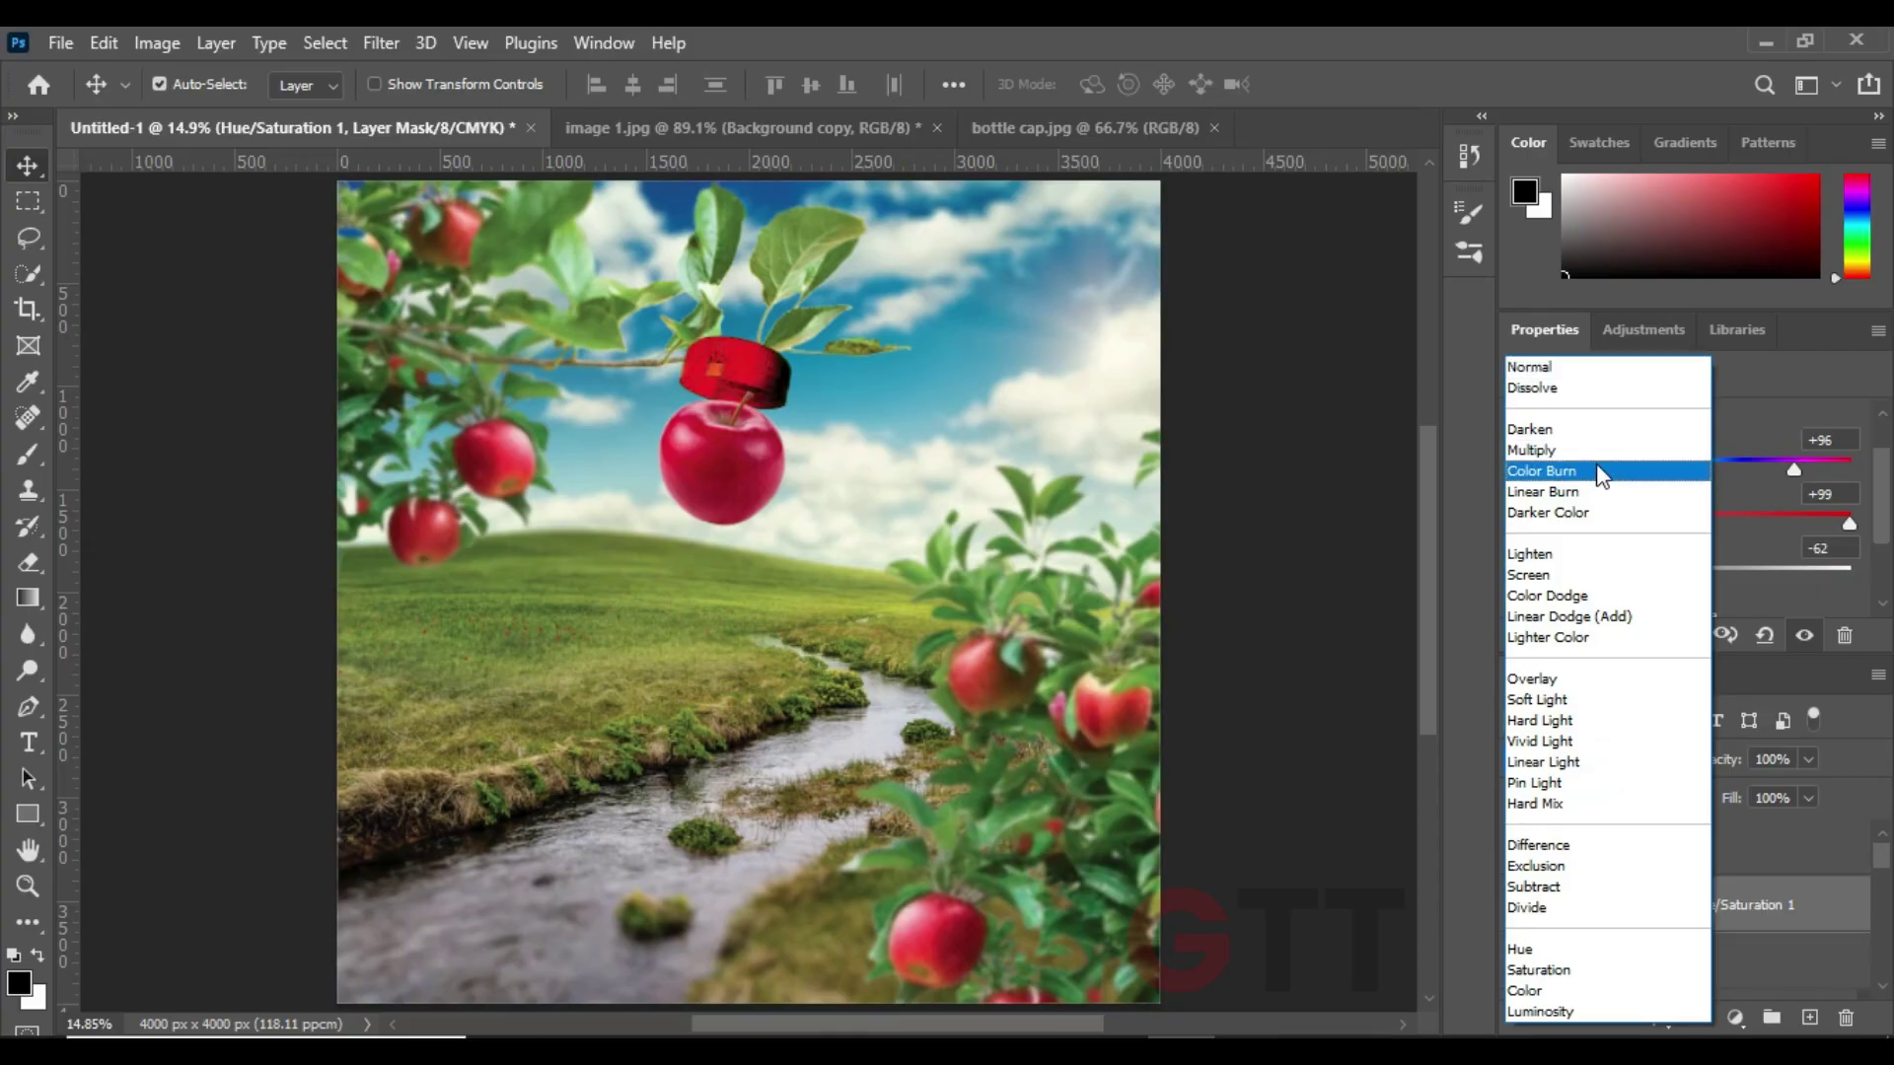
pyautogui.click(1602, 431)
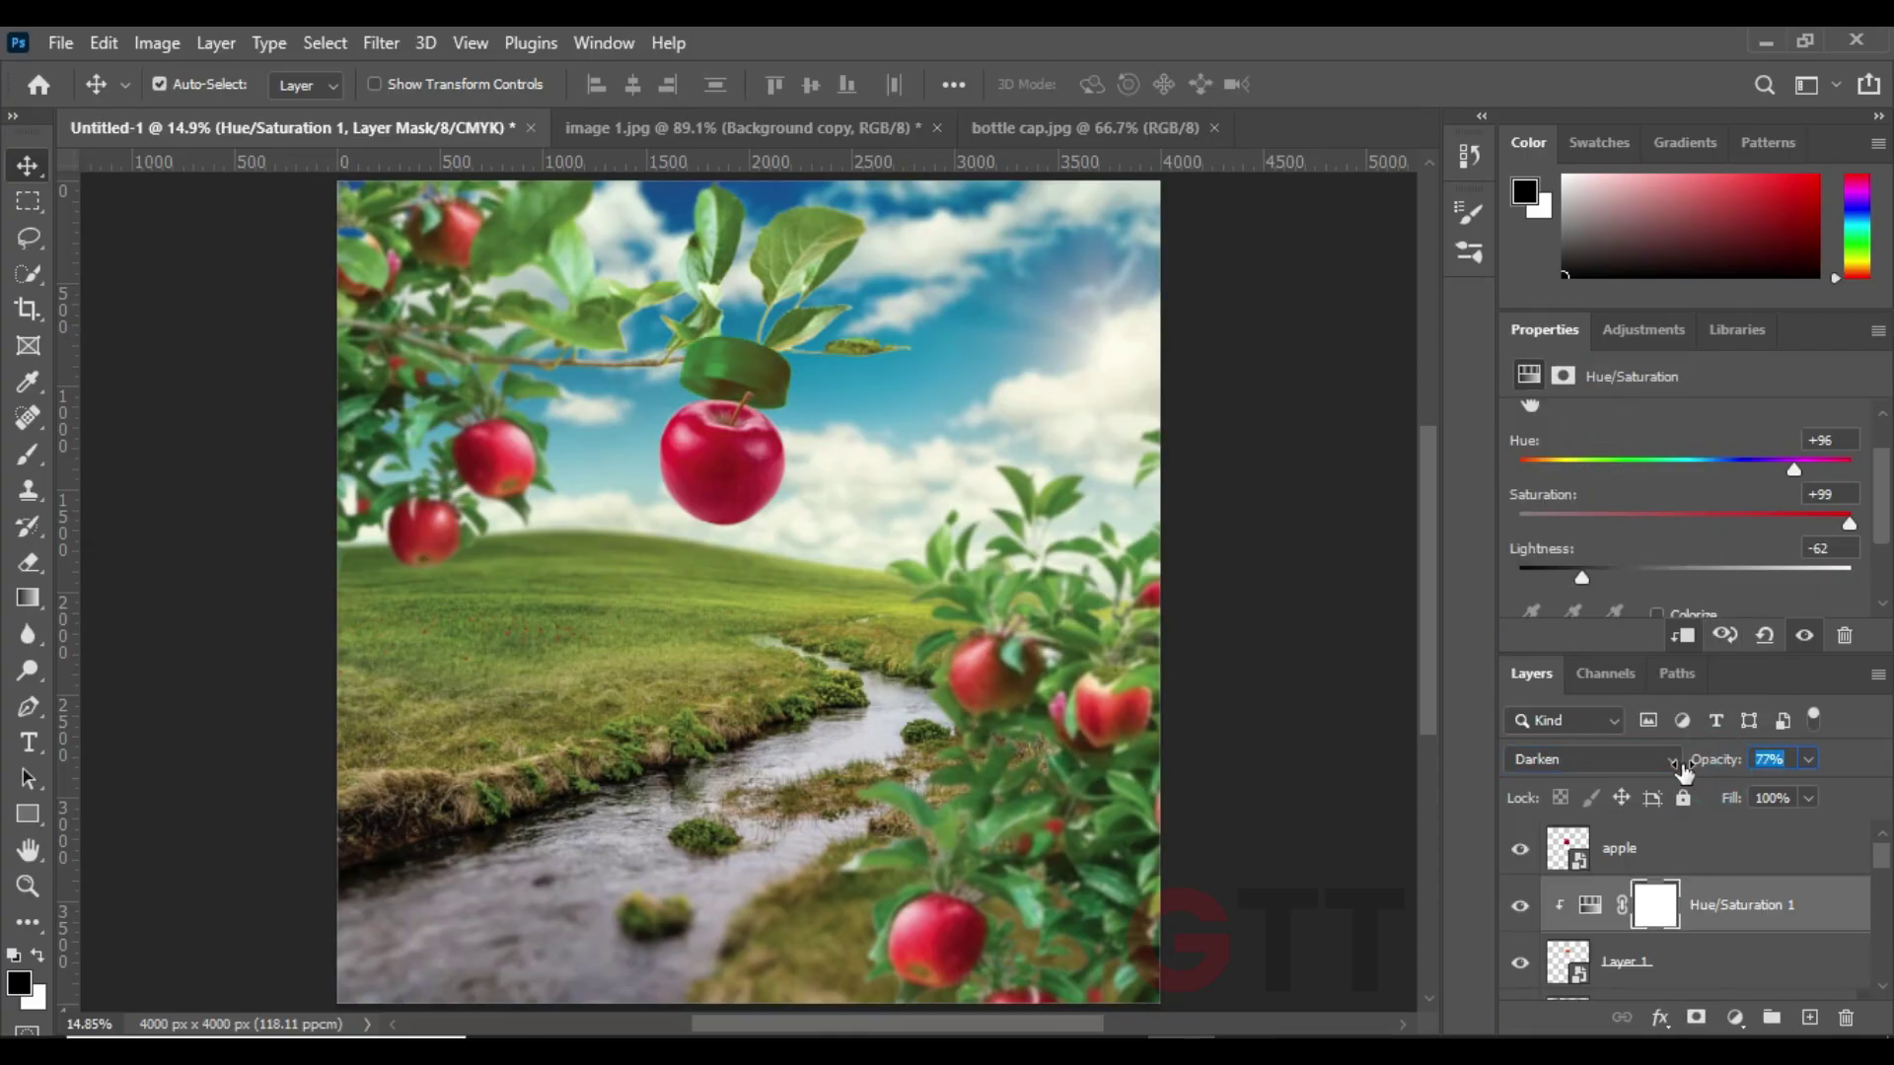
# - Nudge and slightly enlarge the apple, then open lebal.jpg in Photoshop
pyautogui.click(1220, 497)
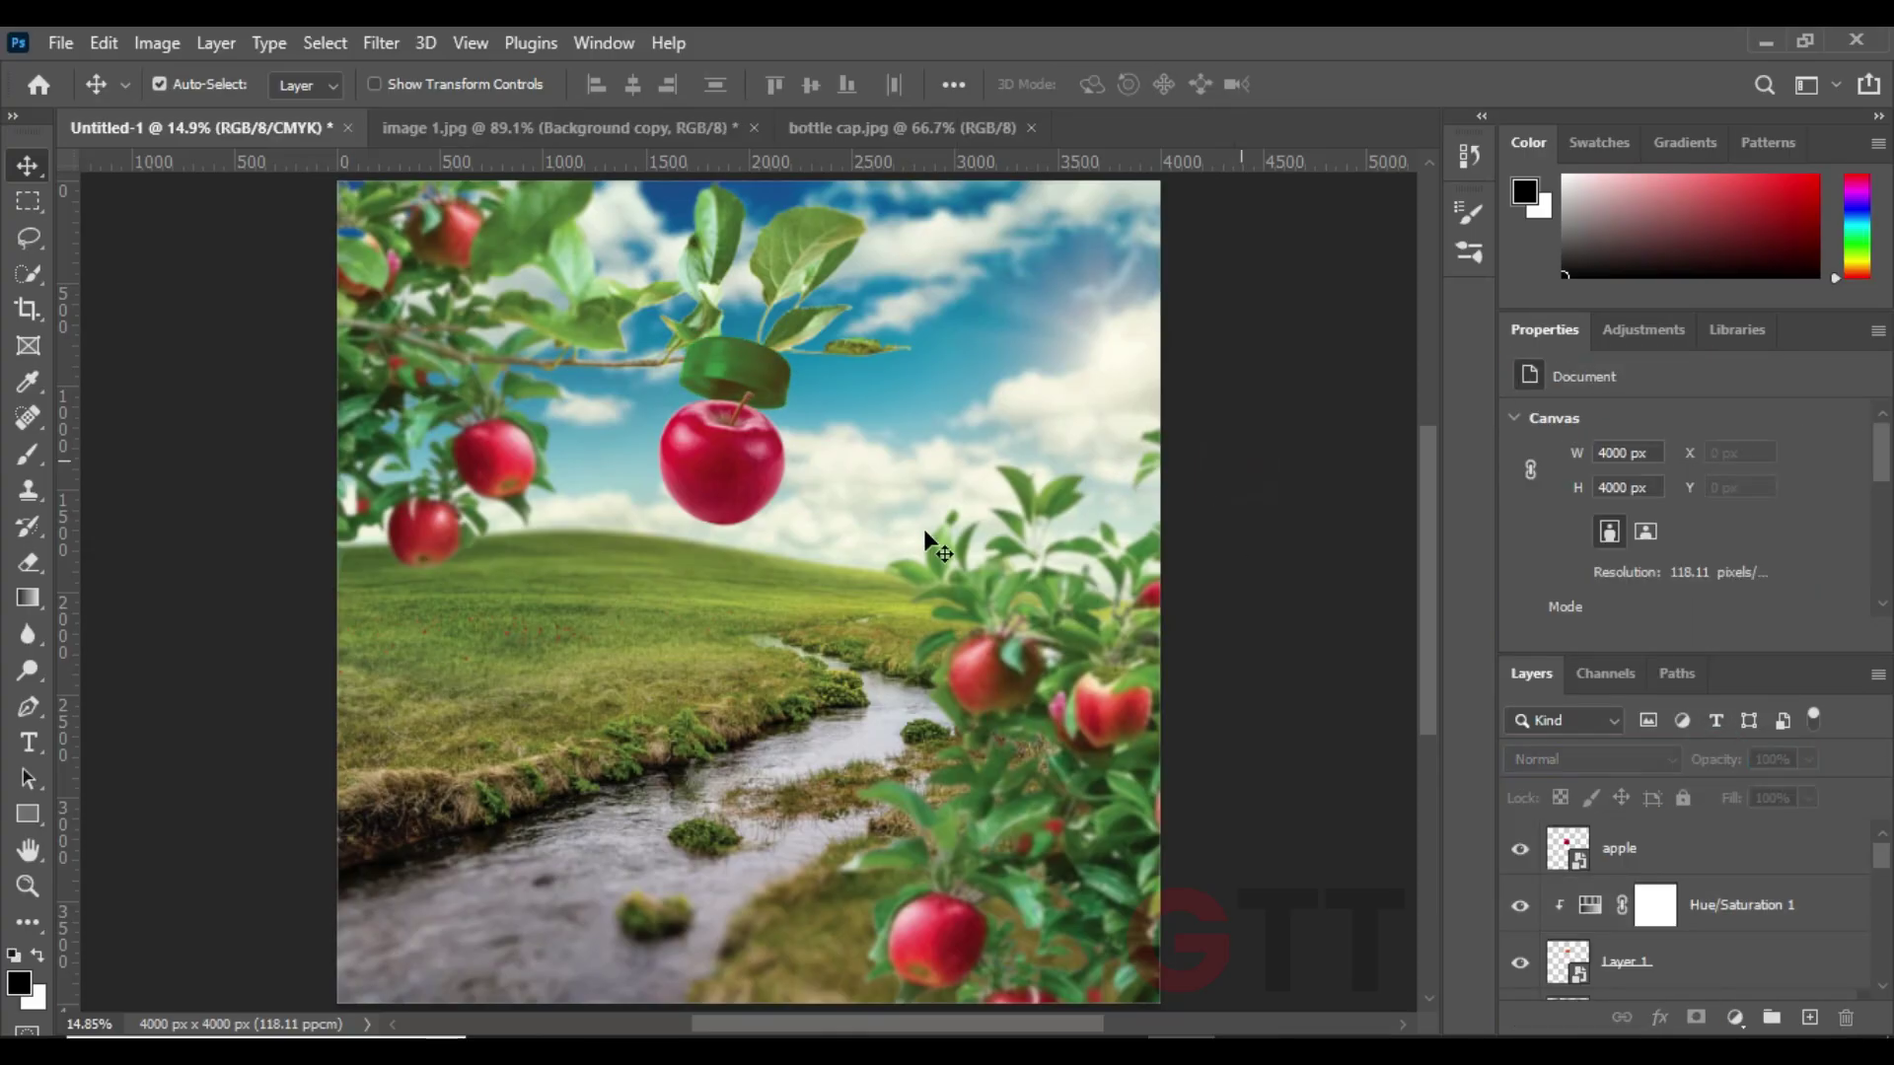
pyautogui.moveTo(738, 491)
pyautogui.mouseDown()
pyautogui.moveTo(750, 456)
pyautogui.moveTo(735, 505)
pyautogui.mouseUp()
pyautogui.hotkey('ctrl', 't')
pyautogui.press('Return')
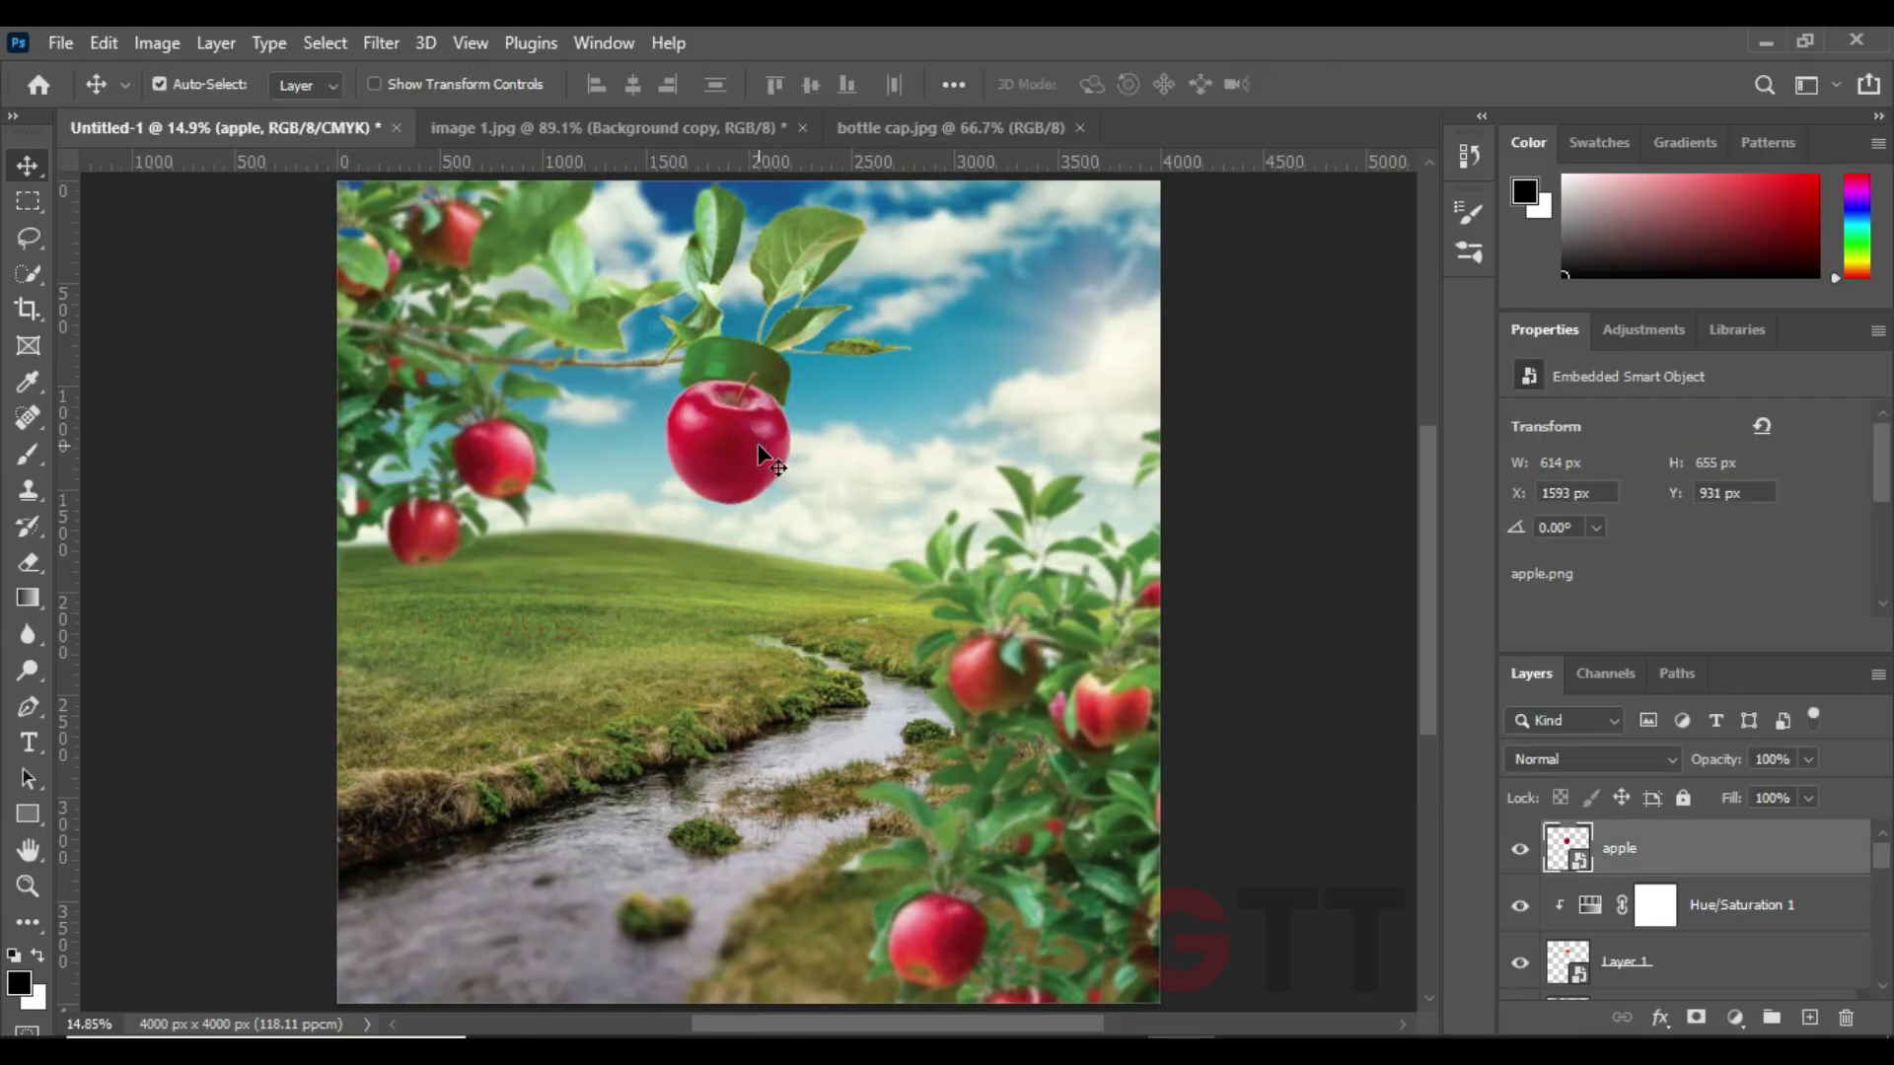
pyautogui.hotkey('alt', 'Tab')
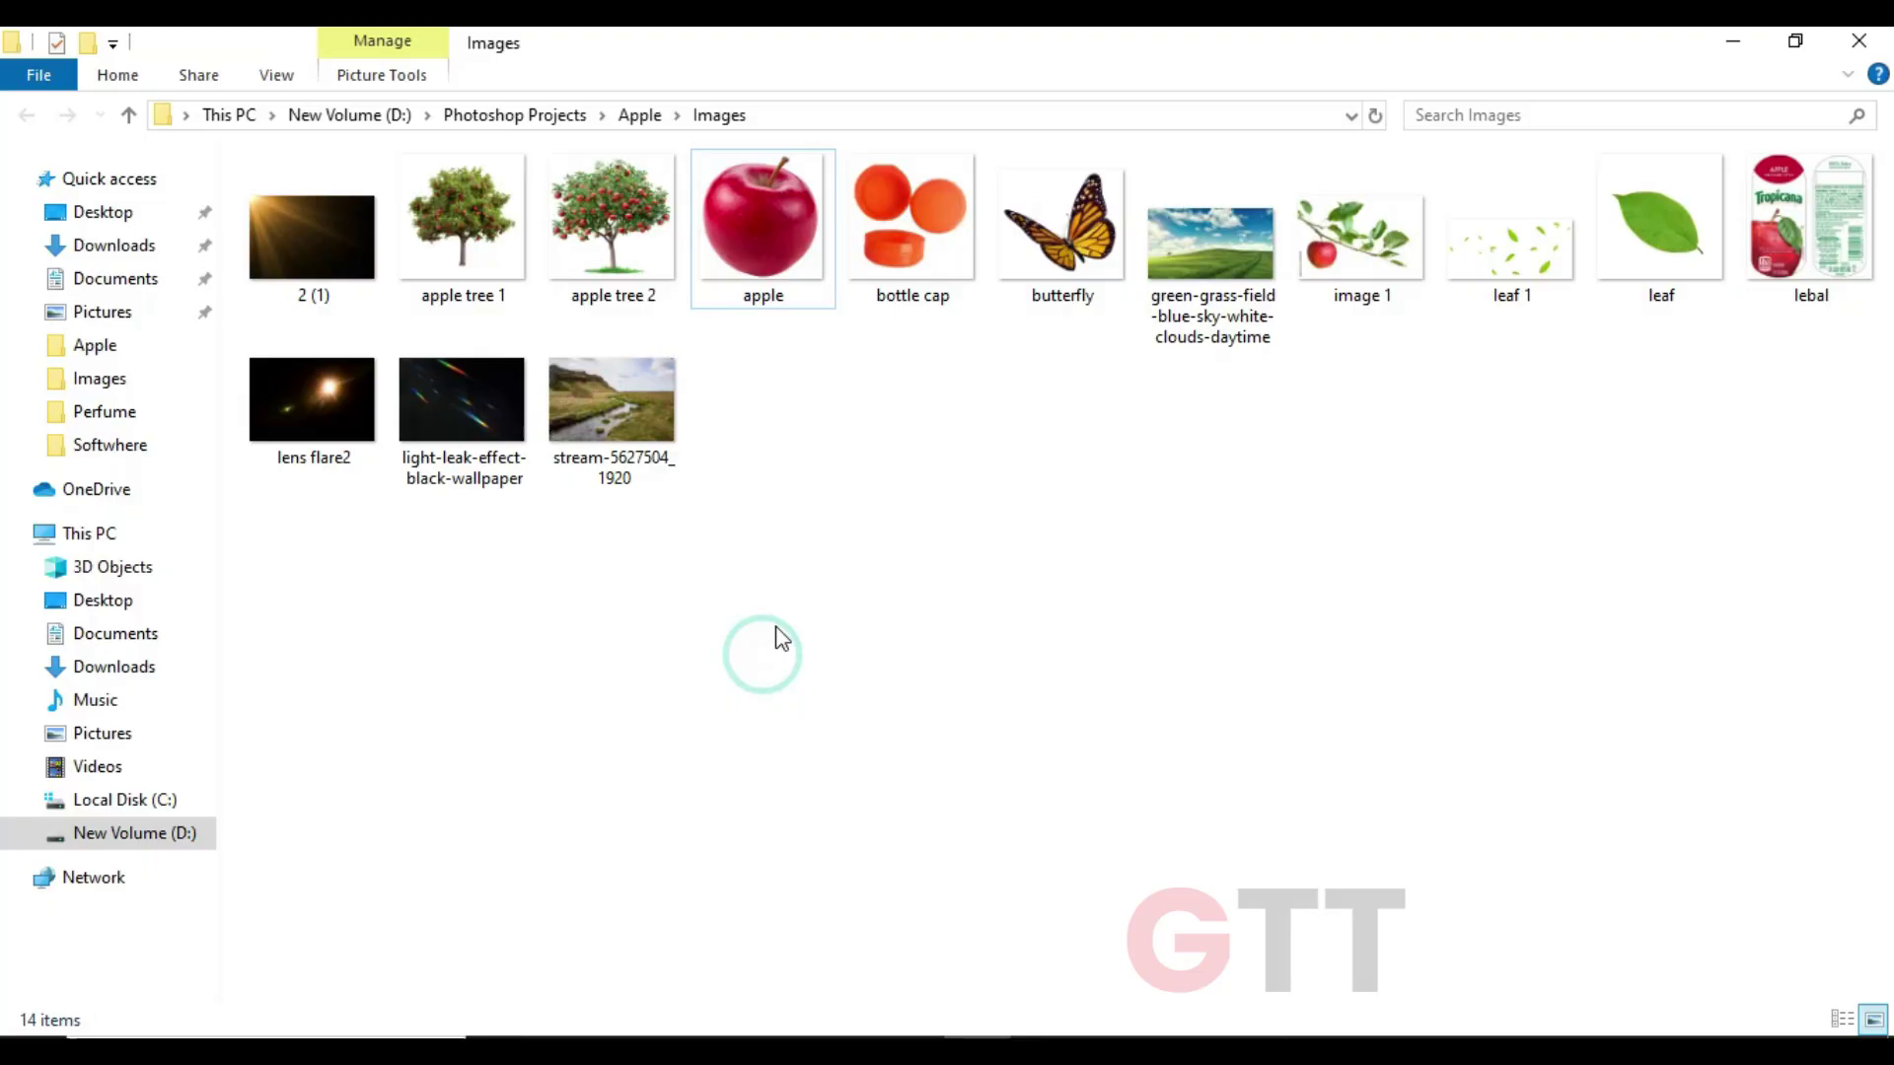
pyautogui.moveTo(1809, 233); pyautogui.dragTo(1261, 110)
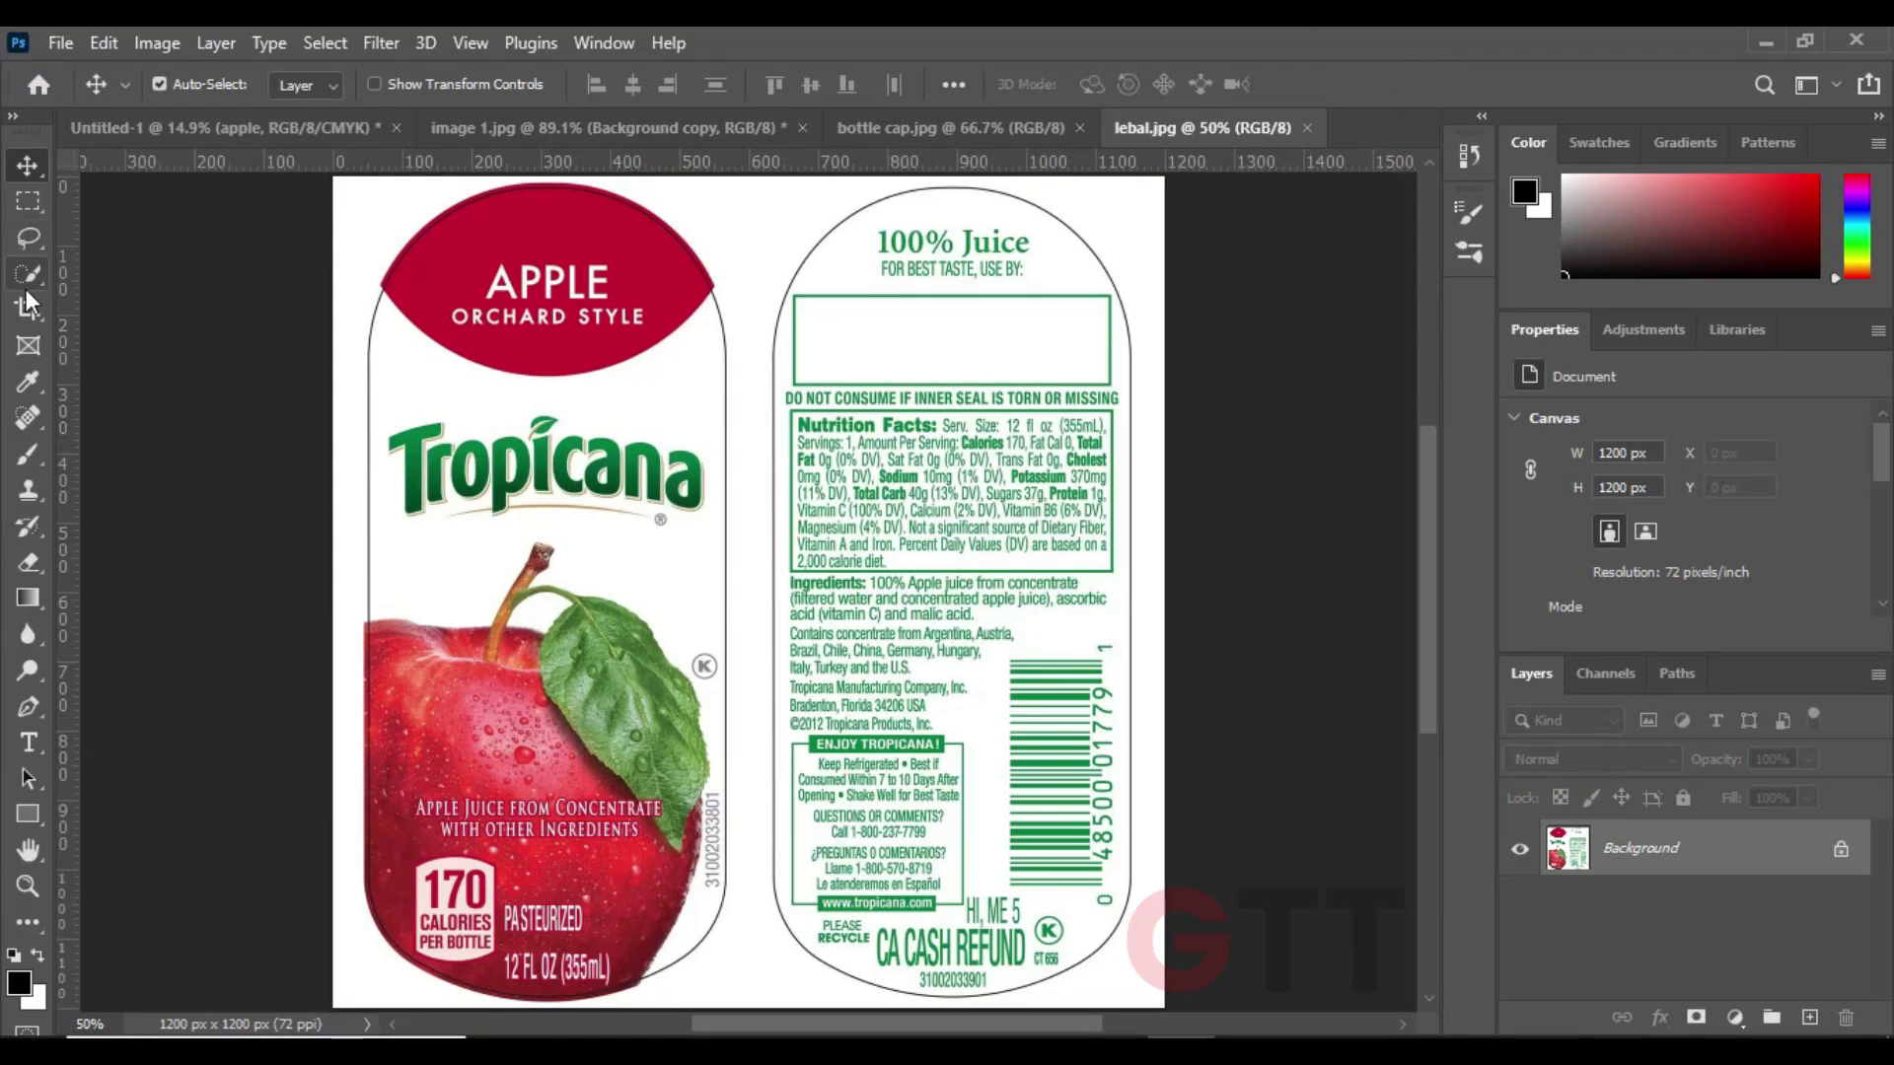
# - Select the front half of the Tropicana label with Object Selection and paste it into the meadow scene
pyautogui.rightClick(27, 281)
pyautogui.click(97, 268)
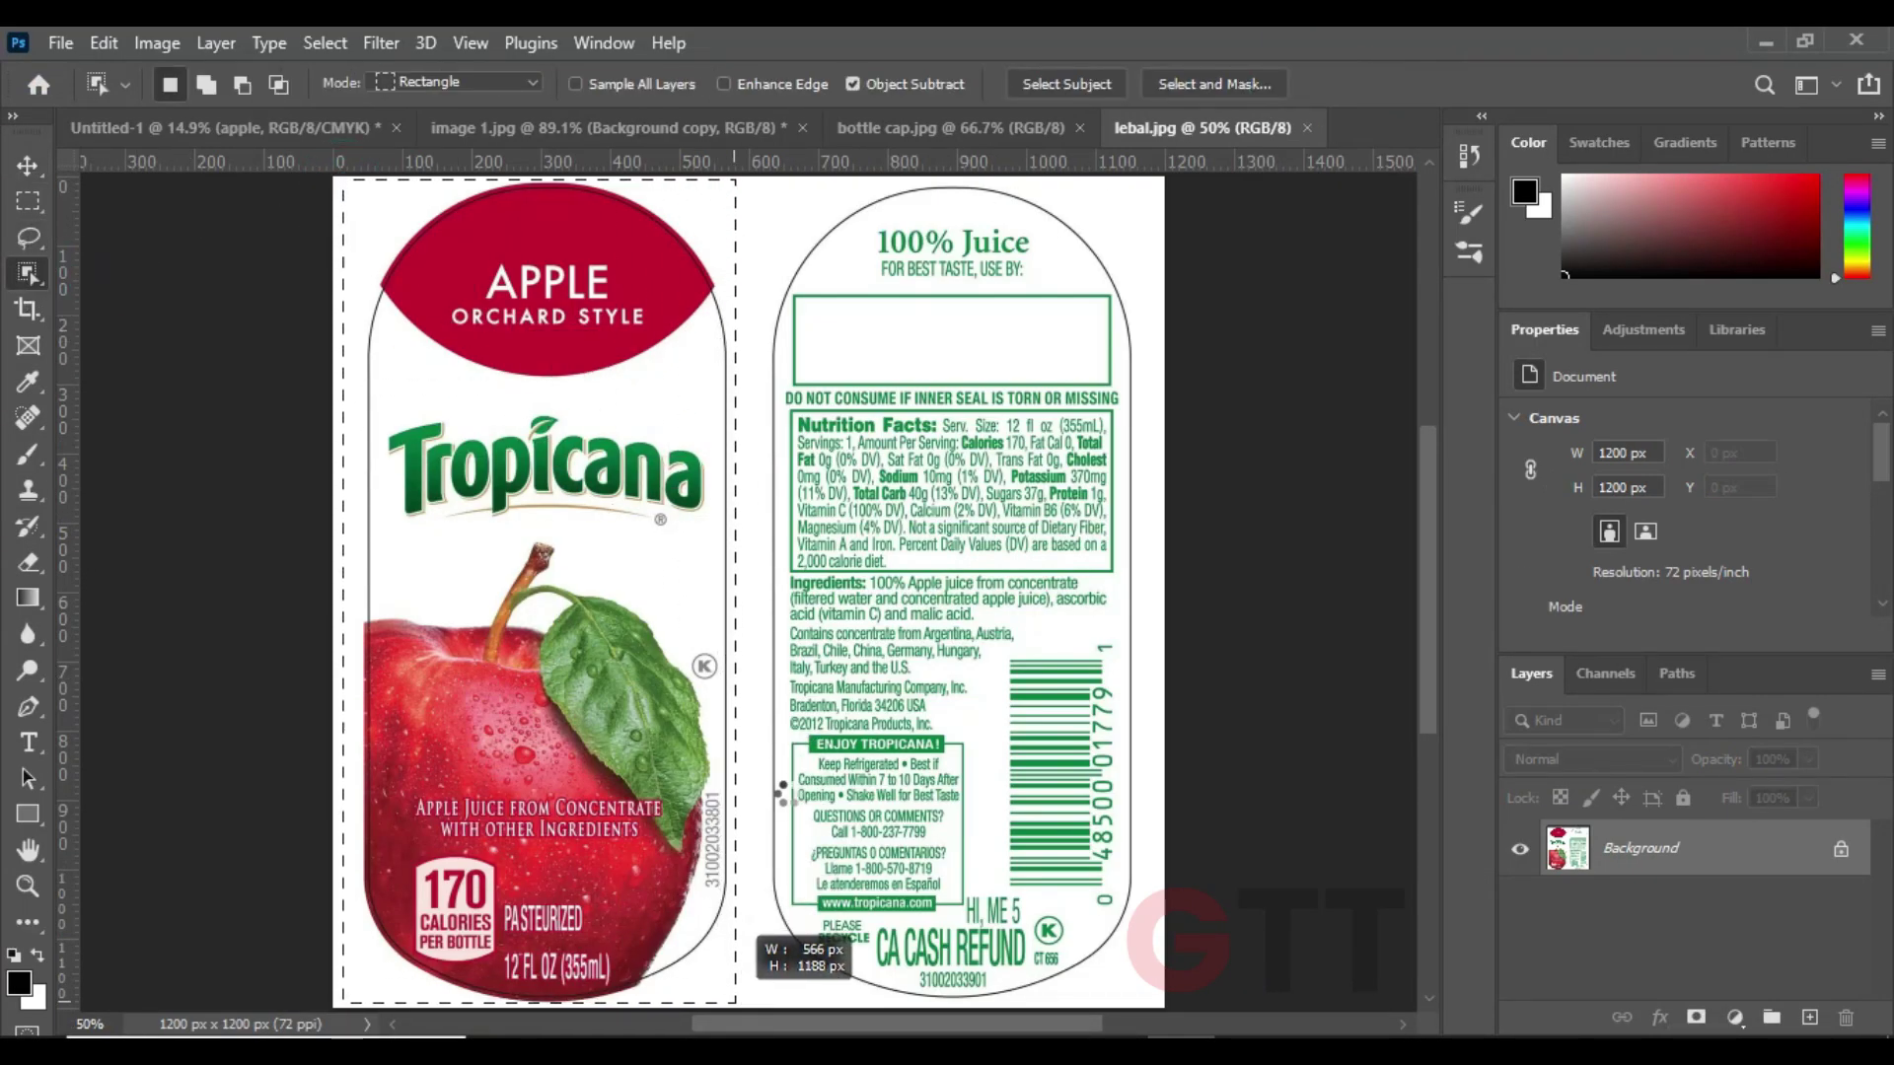
pyautogui.moveTo(346, 183); pyautogui.dragTo(730, 1001)
pyautogui.click(263, 133)
pyautogui.hotkey('ctrl', 'v')
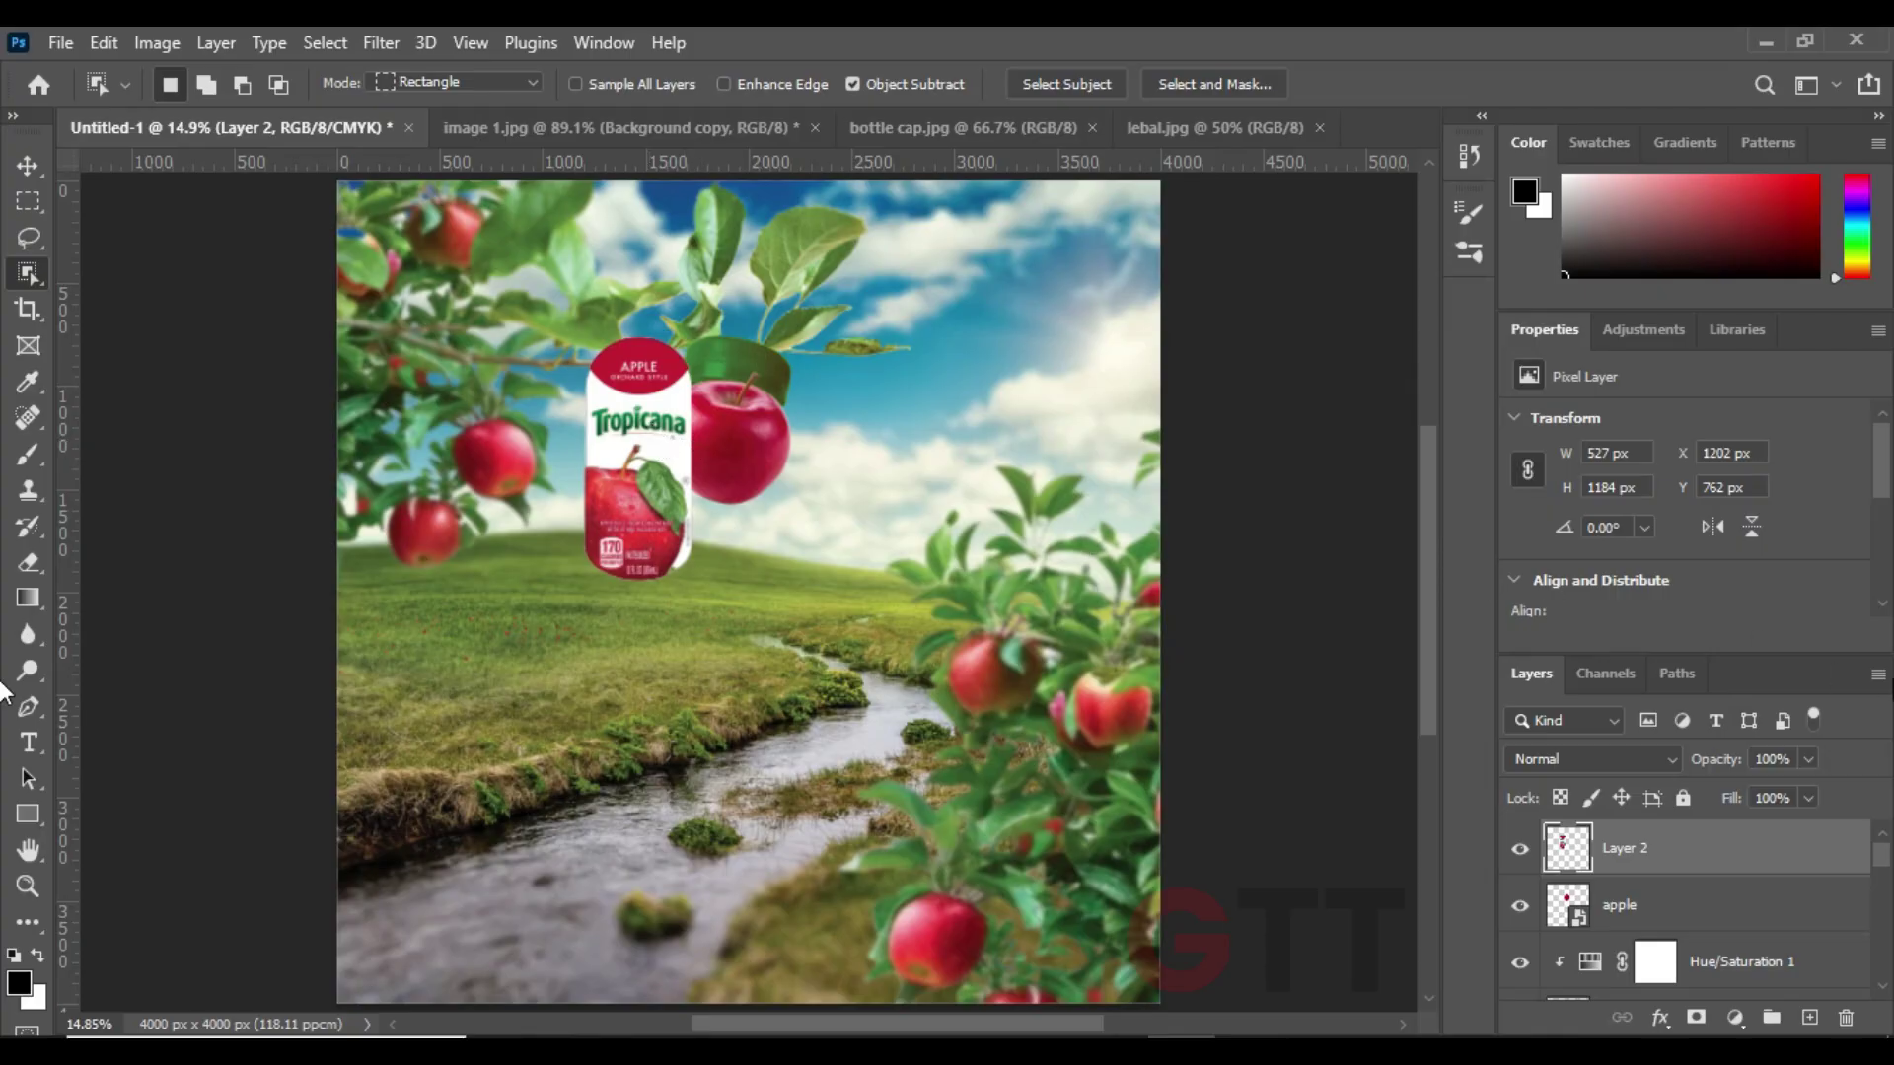
# - Convert the pasted label to a smart object and put it in a group named Apples
pyautogui.click(1773, 574)
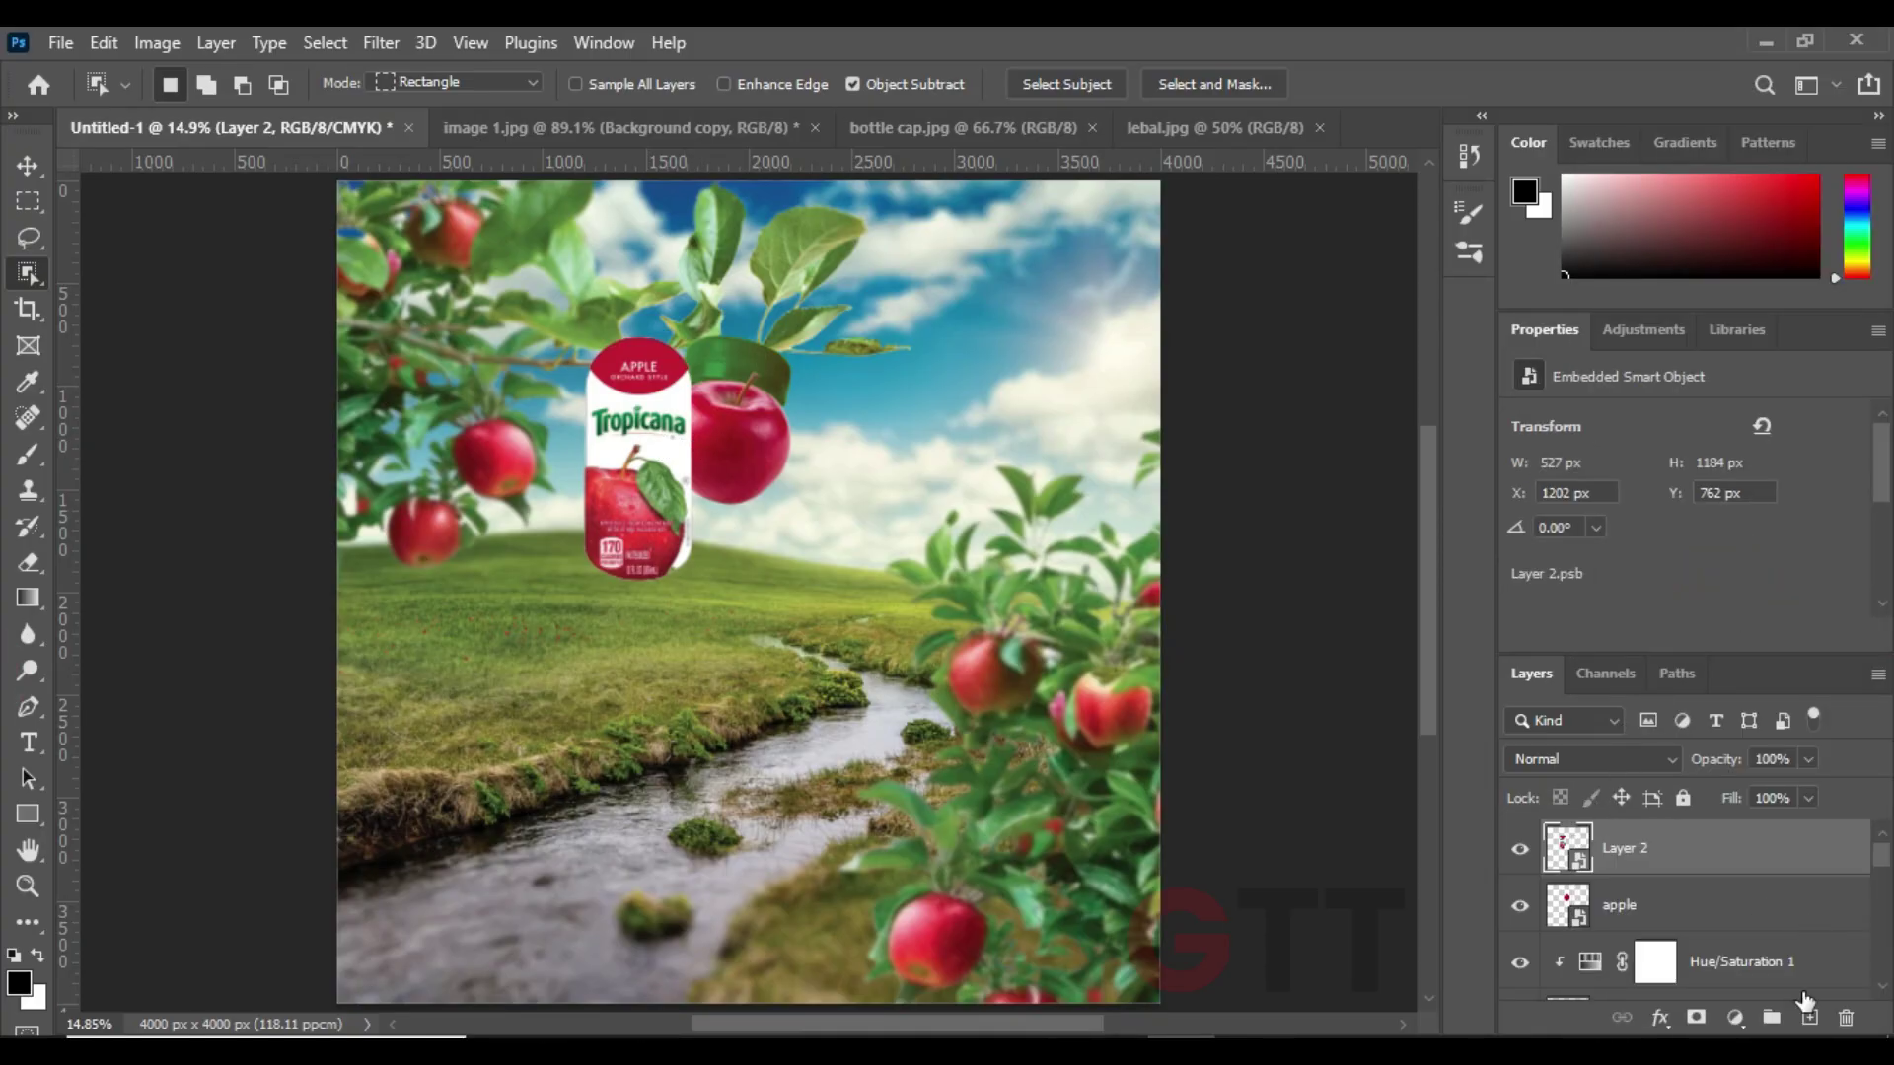
pyautogui.hotkey('ctrl', 'g')
pyautogui.write('Apples')
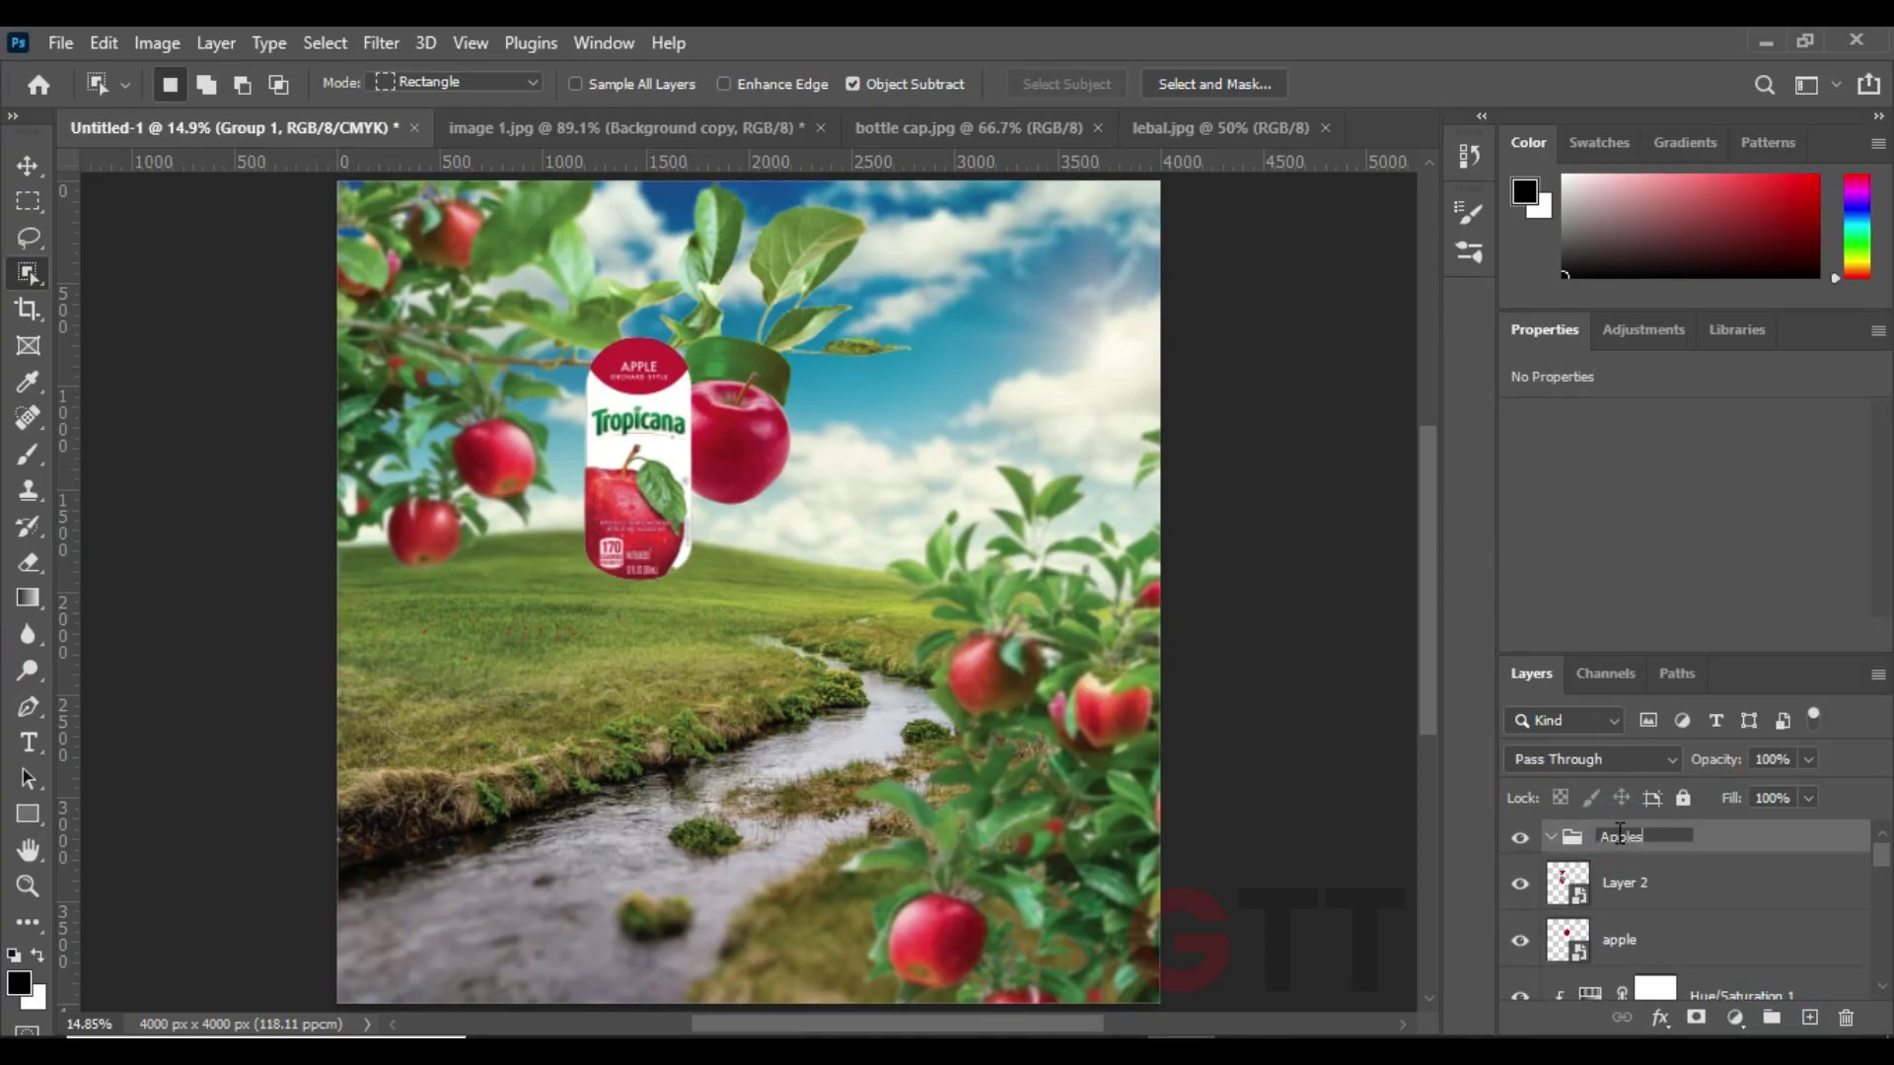
pyautogui.click(1625, 883)
pyautogui.click(1618, 939)
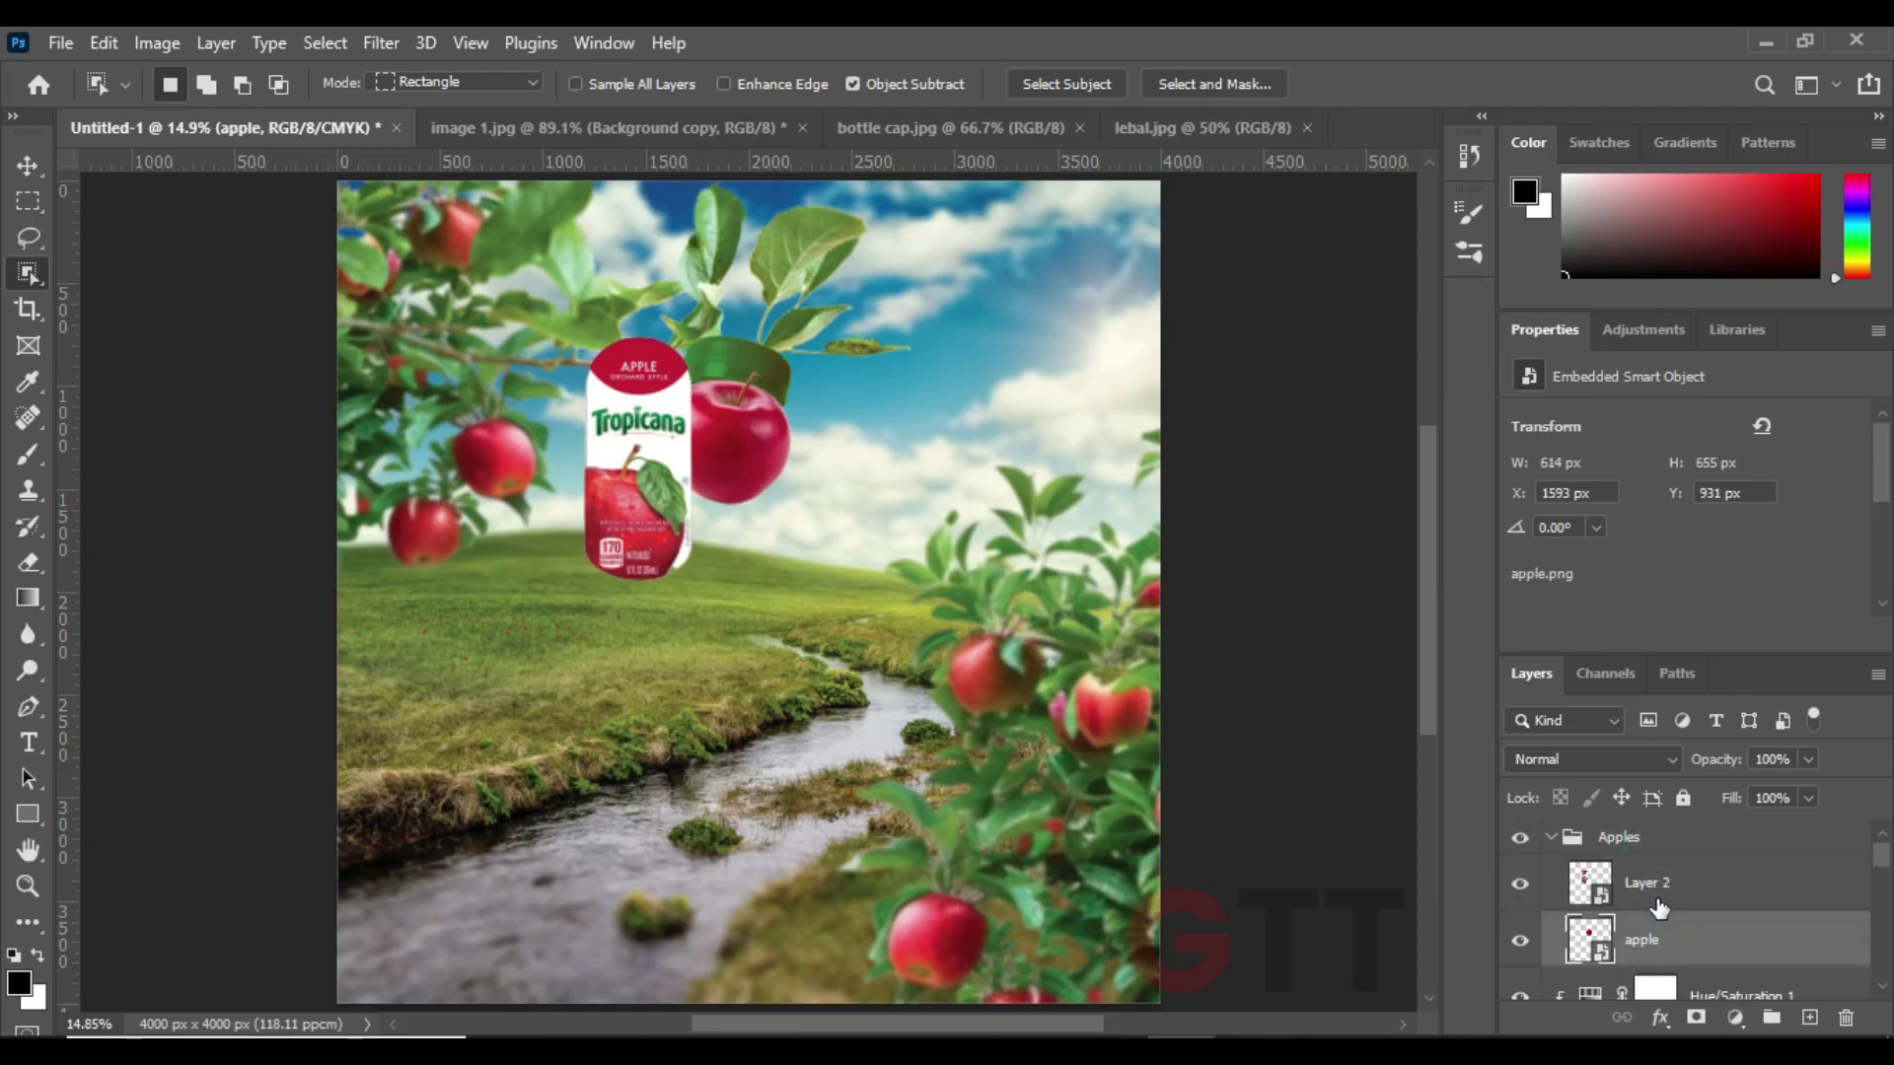
pyautogui.click(1549, 836)
pyautogui.click(1554, 839)
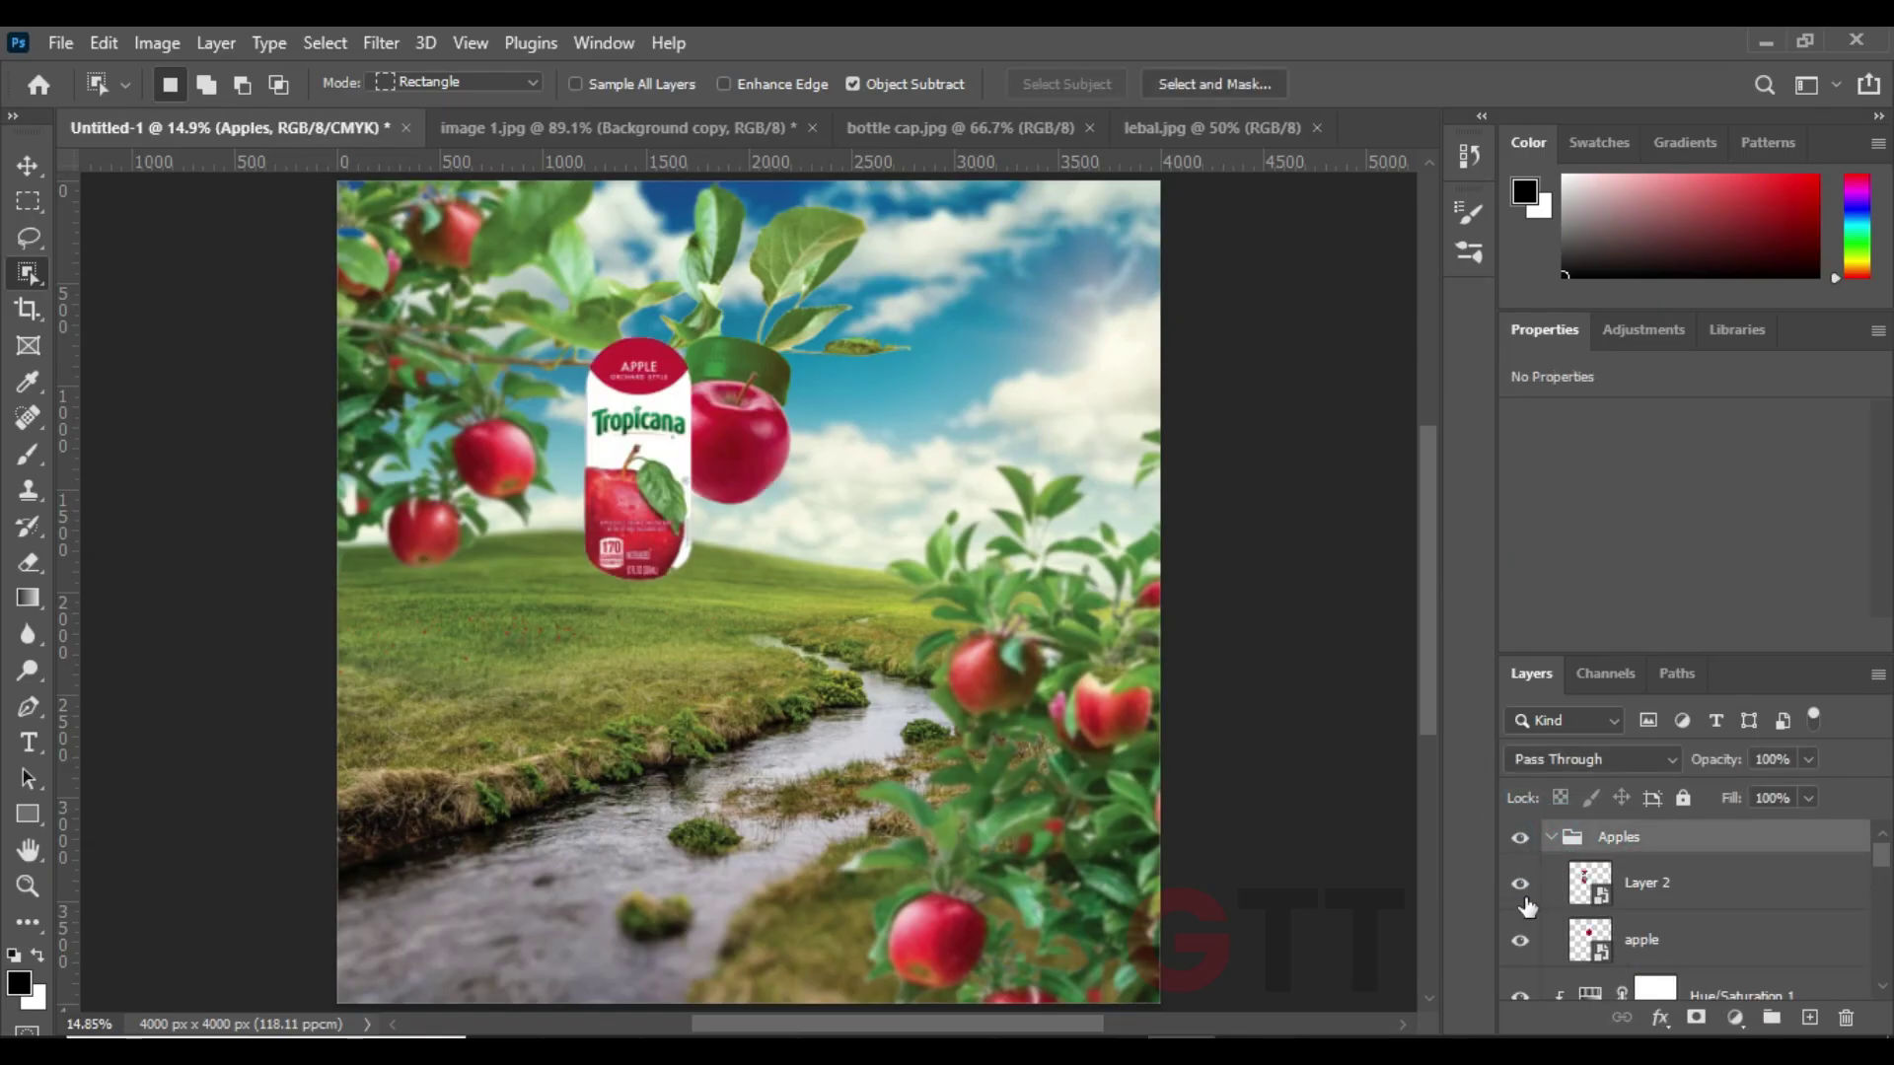
pyautogui.click(1649, 900)
# - Move and tilt the Tropicana label into place beneath the green bottle cap
pyautogui.press('v')
pyautogui.click(211, 303)
pyautogui.hotkey('ctrl', '-')
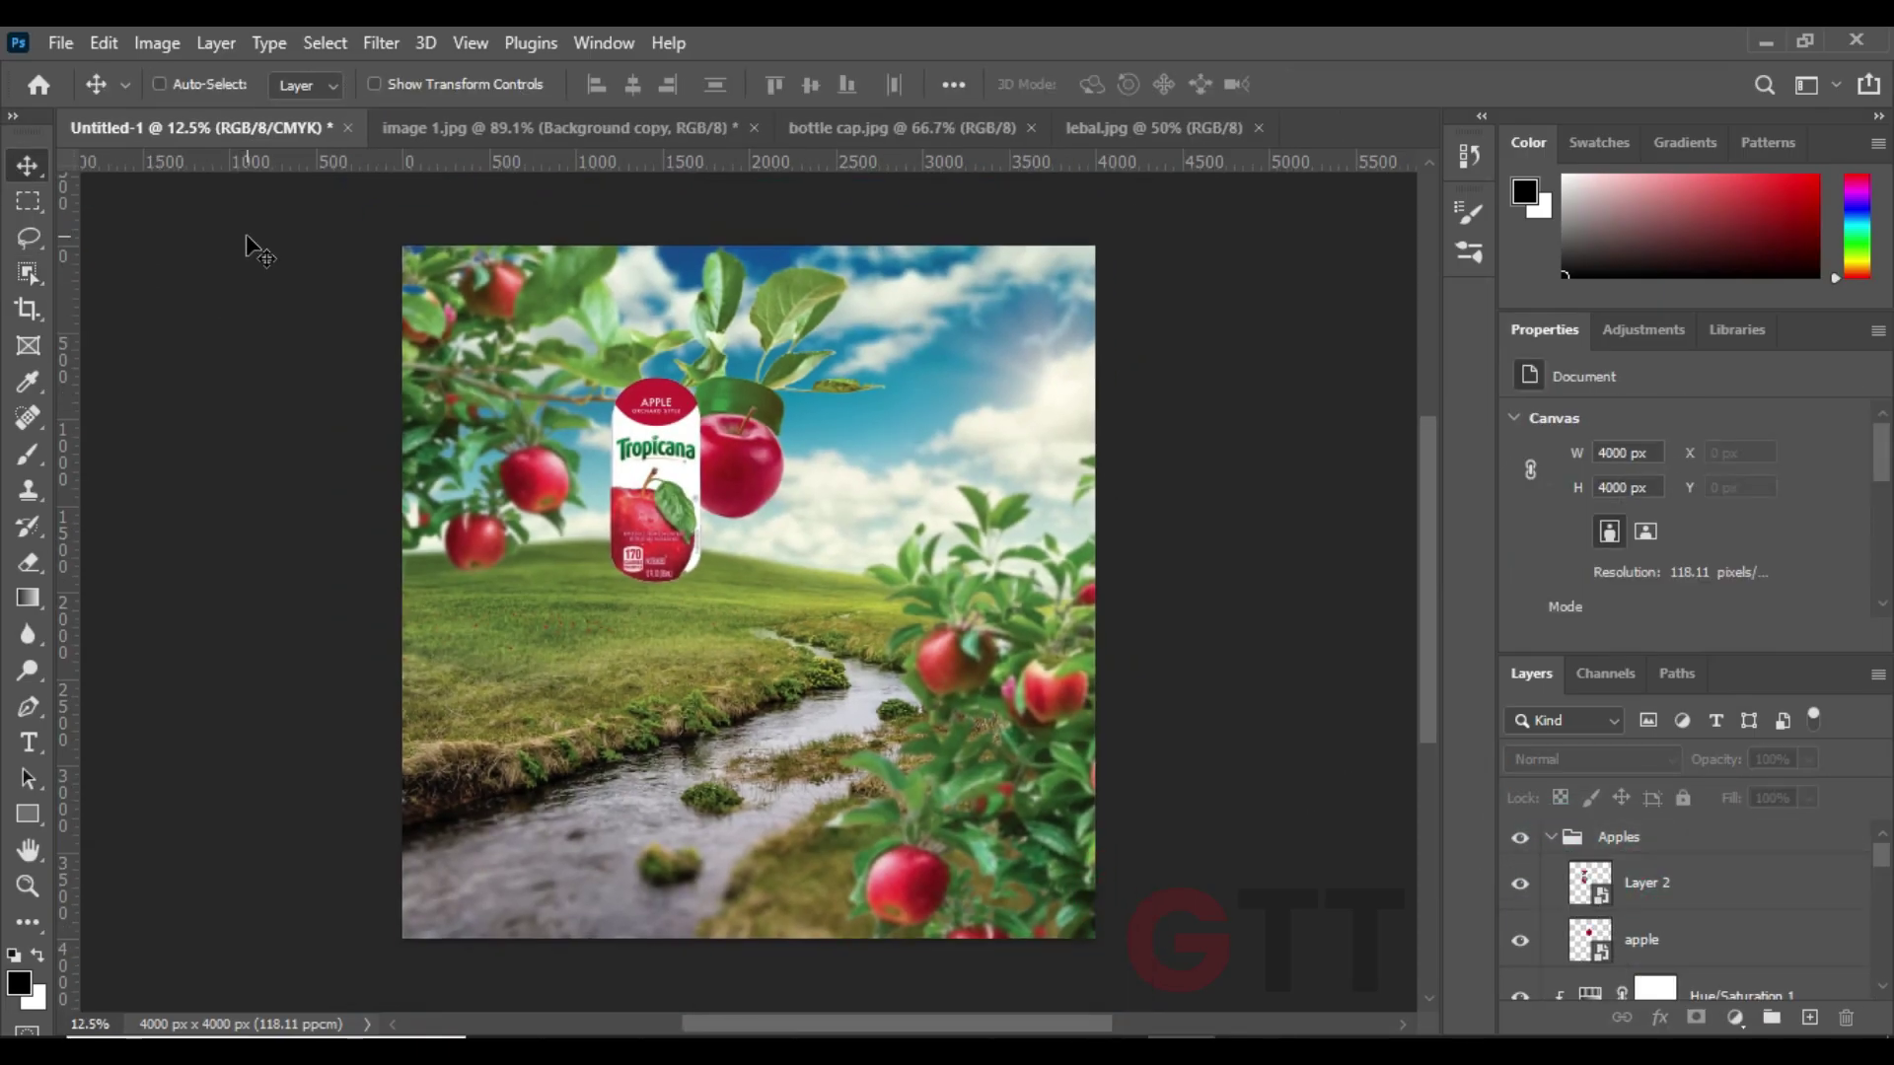
pyautogui.moveTo(656, 474)
pyautogui.mouseDown()
pyautogui.moveTo(716, 523)
pyautogui.moveTo(807, 500)
pyautogui.moveTo(766, 462)
pyautogui.moveTo(710, 493)
pyautogui.moveTo(730, 590)
pyautogui.mouseUp()
pyautogui.hotkey('ctrl', 't')
pyautogui.press('Return')
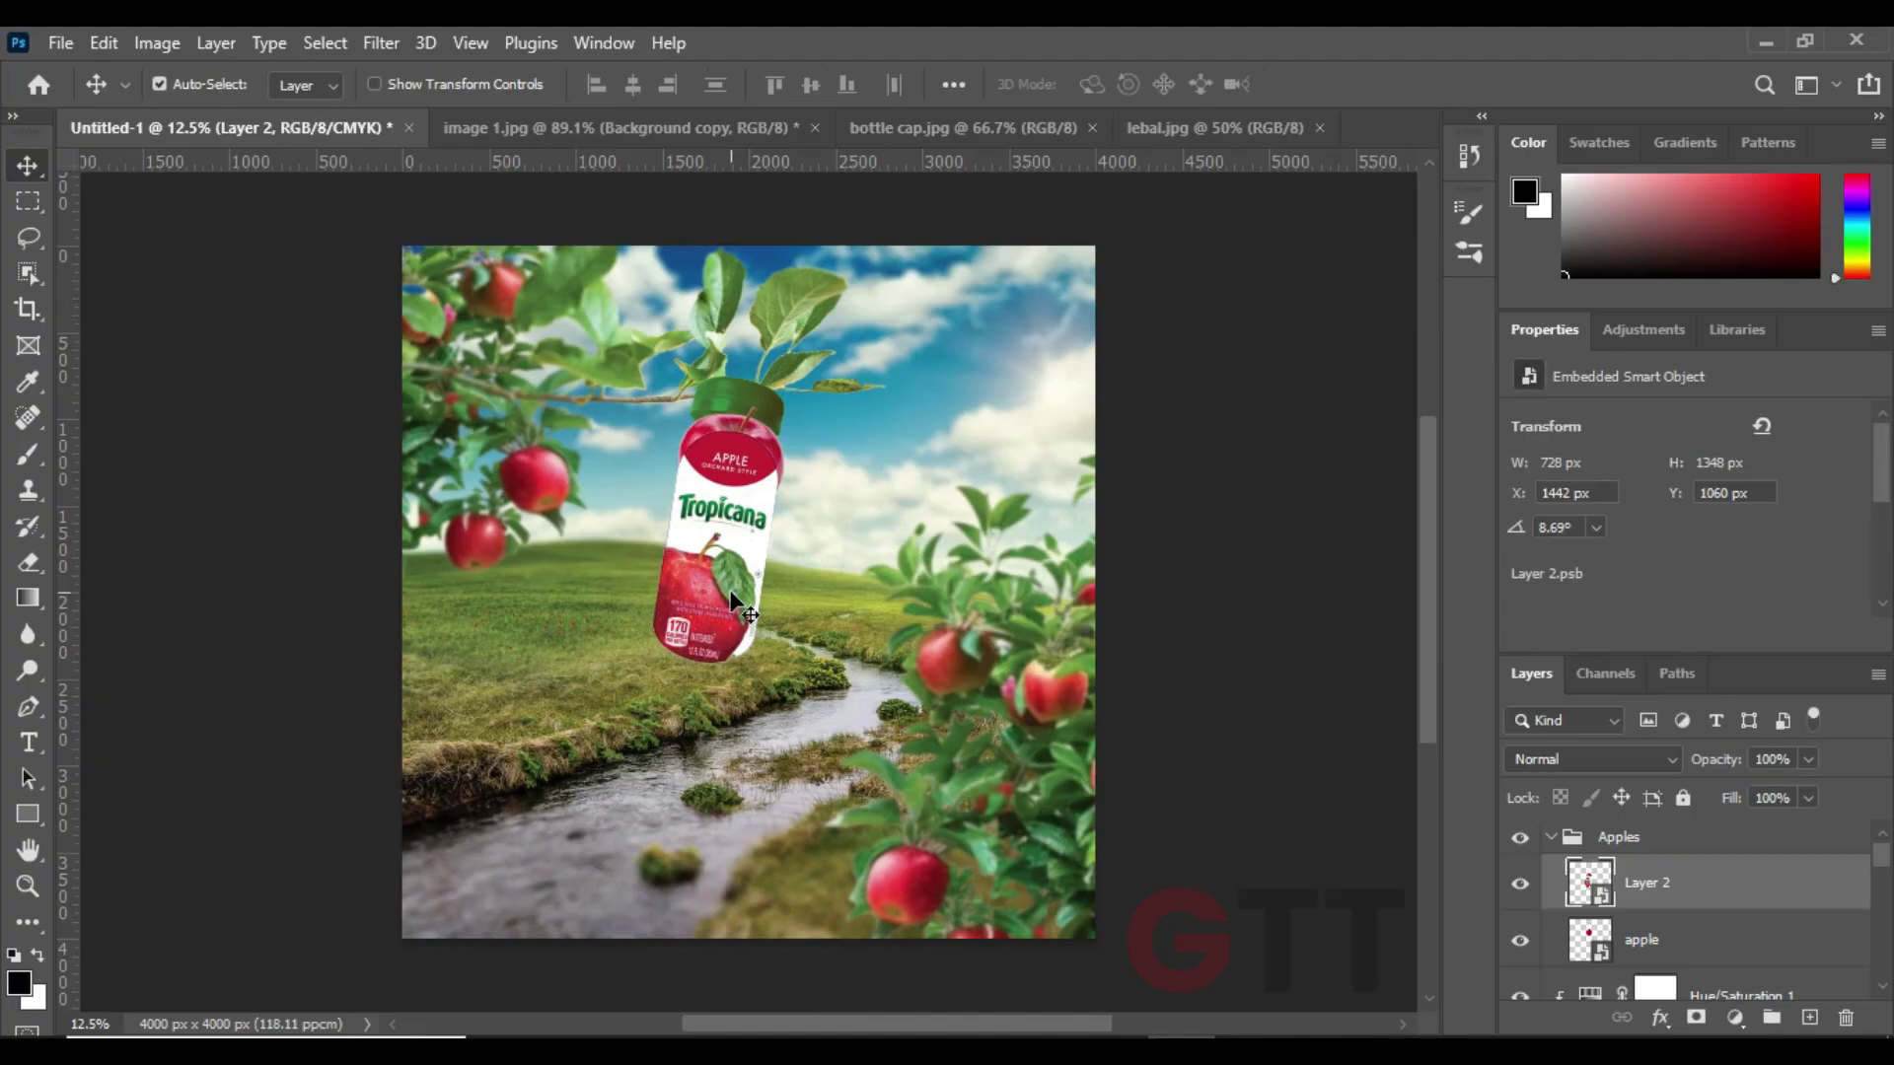
pyautogui.hotkey('ctrl', '+')
pyautogui.keyDown('ctrl'); pyautogui.click(741, 338); pyautogui.keyUp('ctrl')
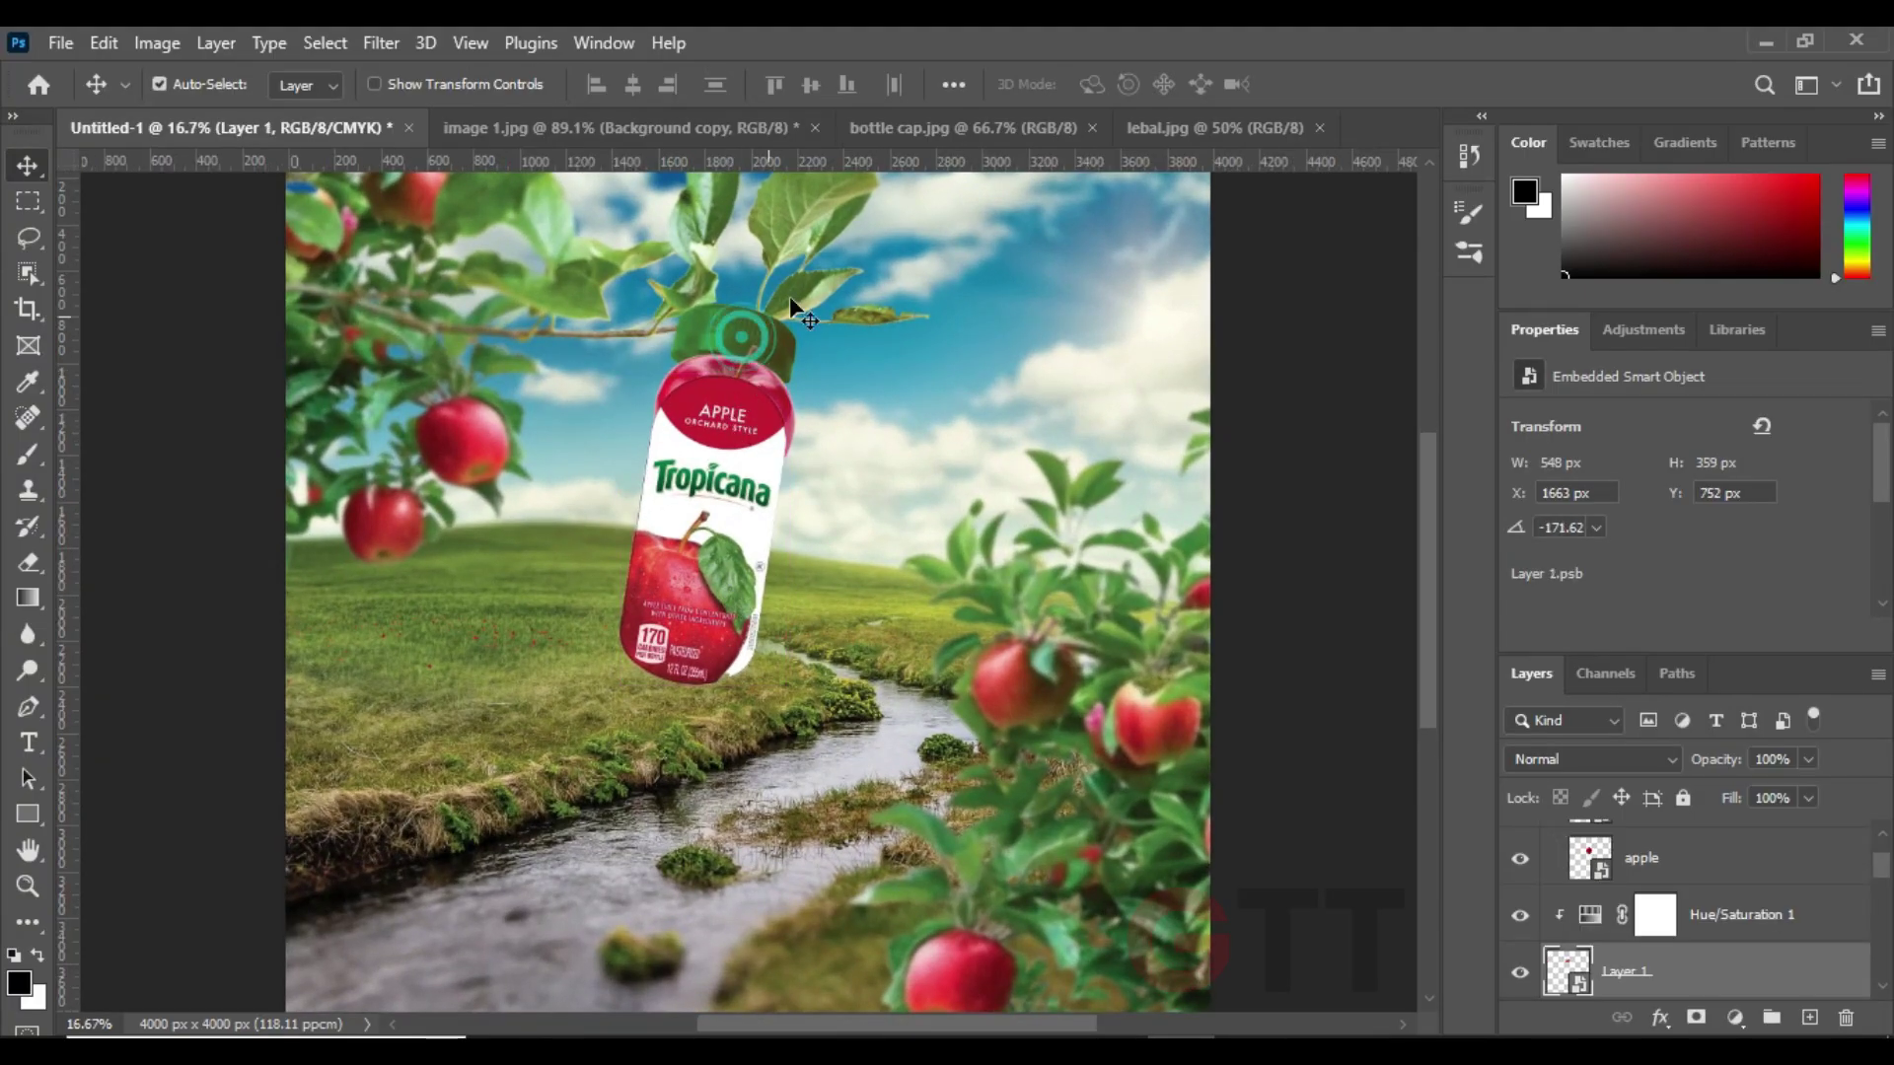
pyautogui.hotkey('ctrl', '-')
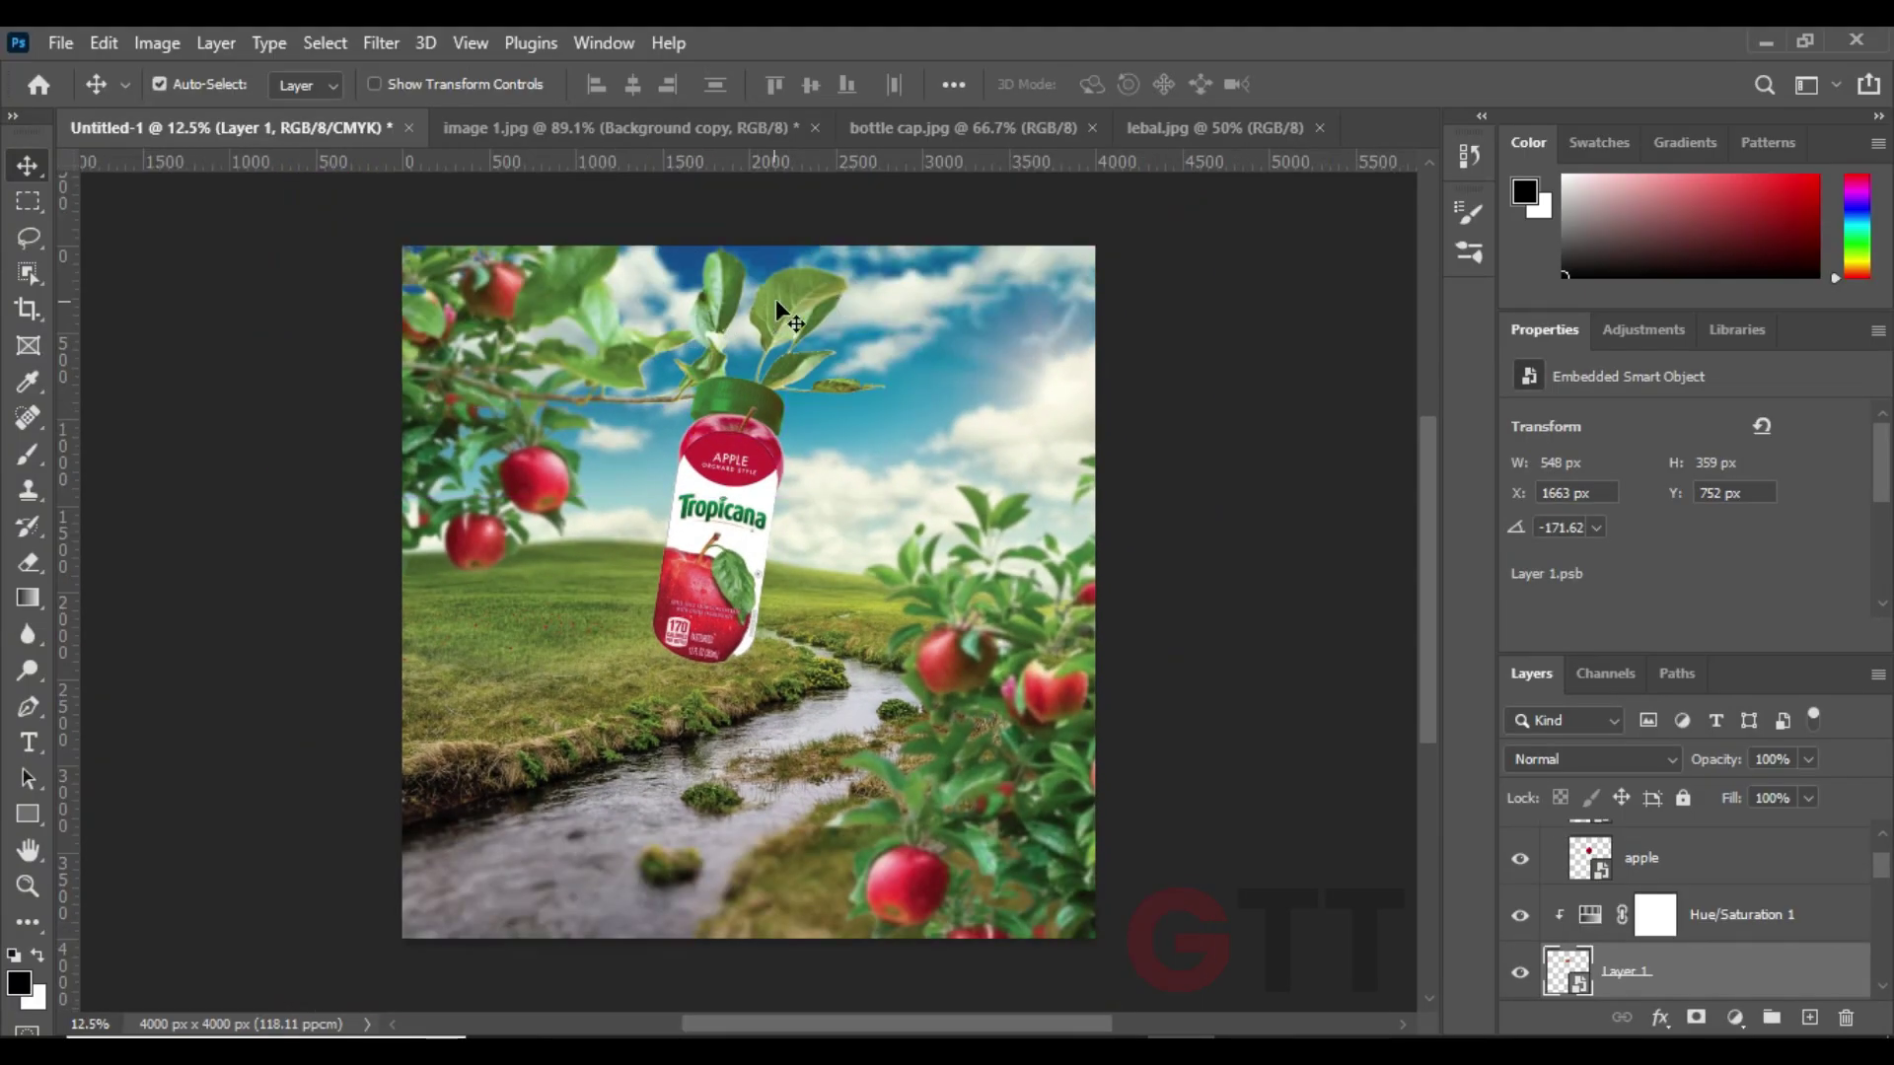
# - Scale the left apple tree layer down to 77.4%
pyautogui.click(775, 299)
pyautogui.hotkey('ctrl', 't')
pyautogui.click(973, 462)
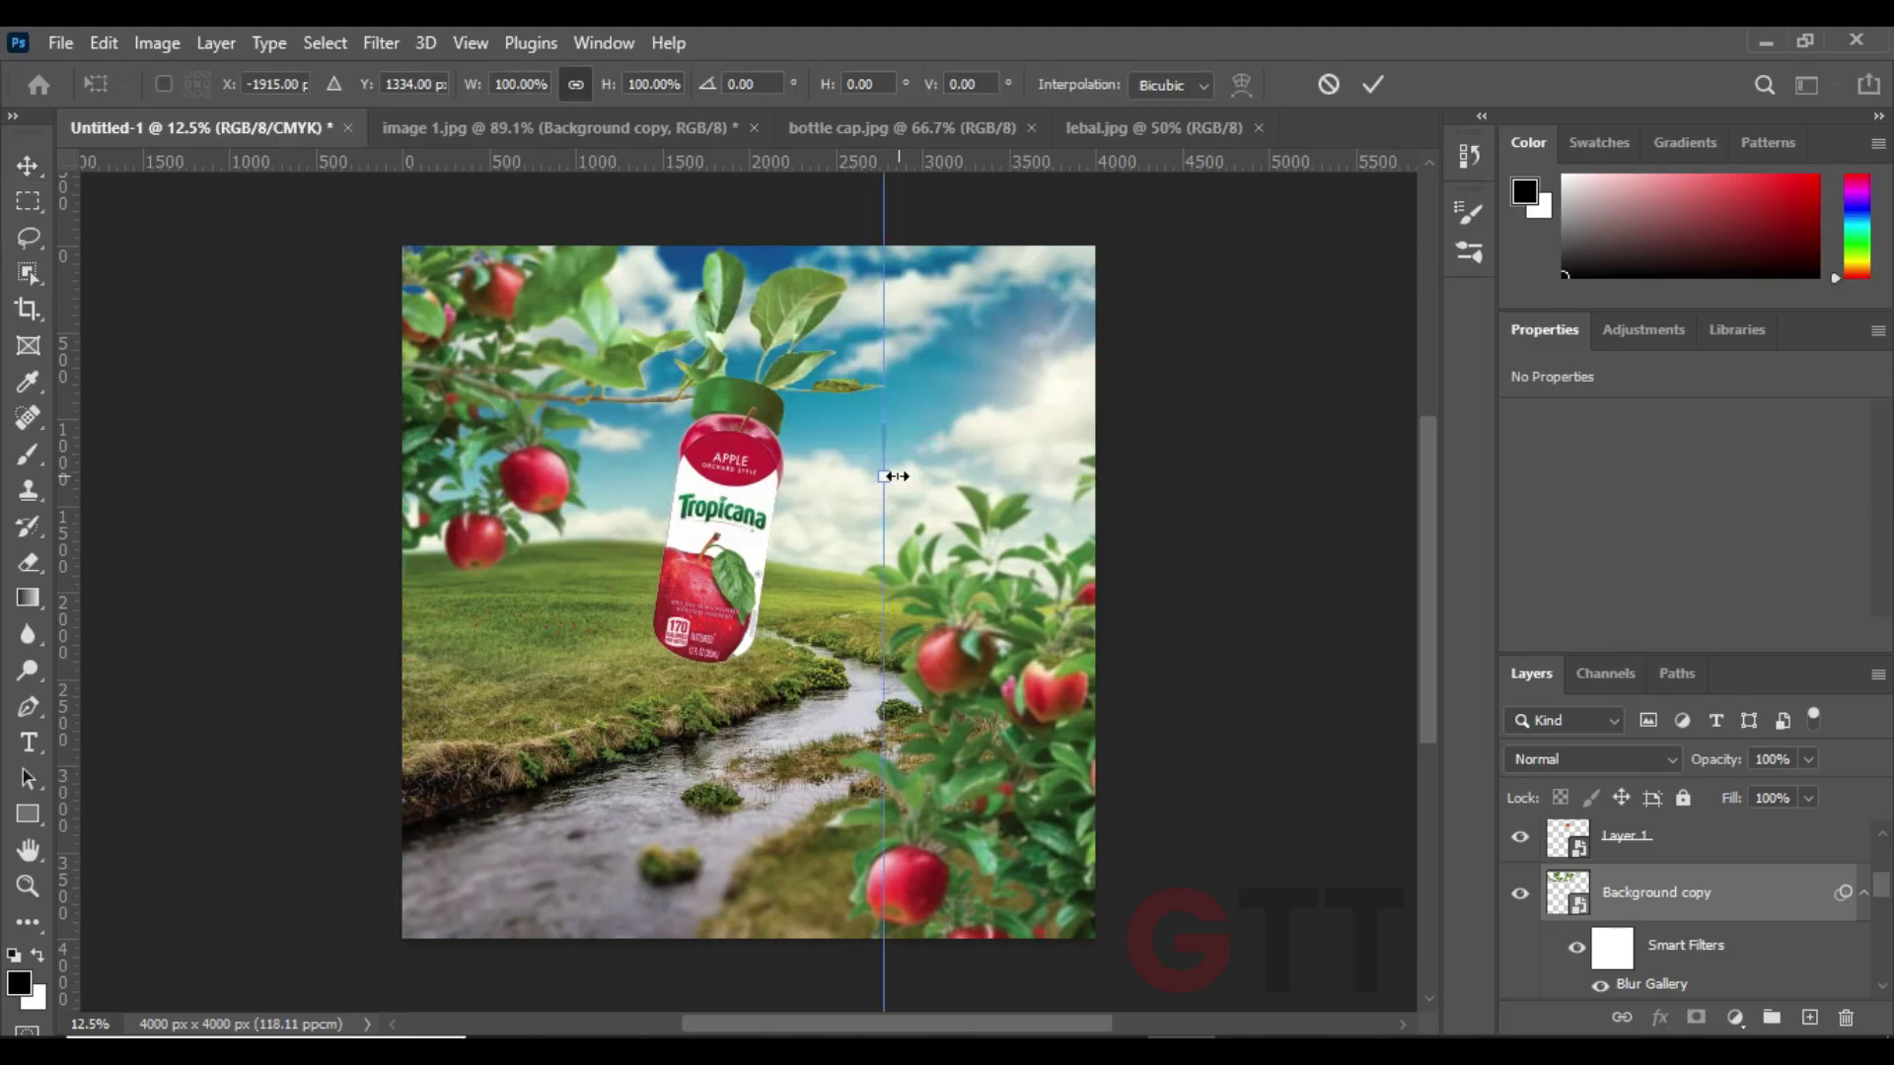
pyautogui.moveTo(893, 477); pyautogui.dragTo(718, 306)
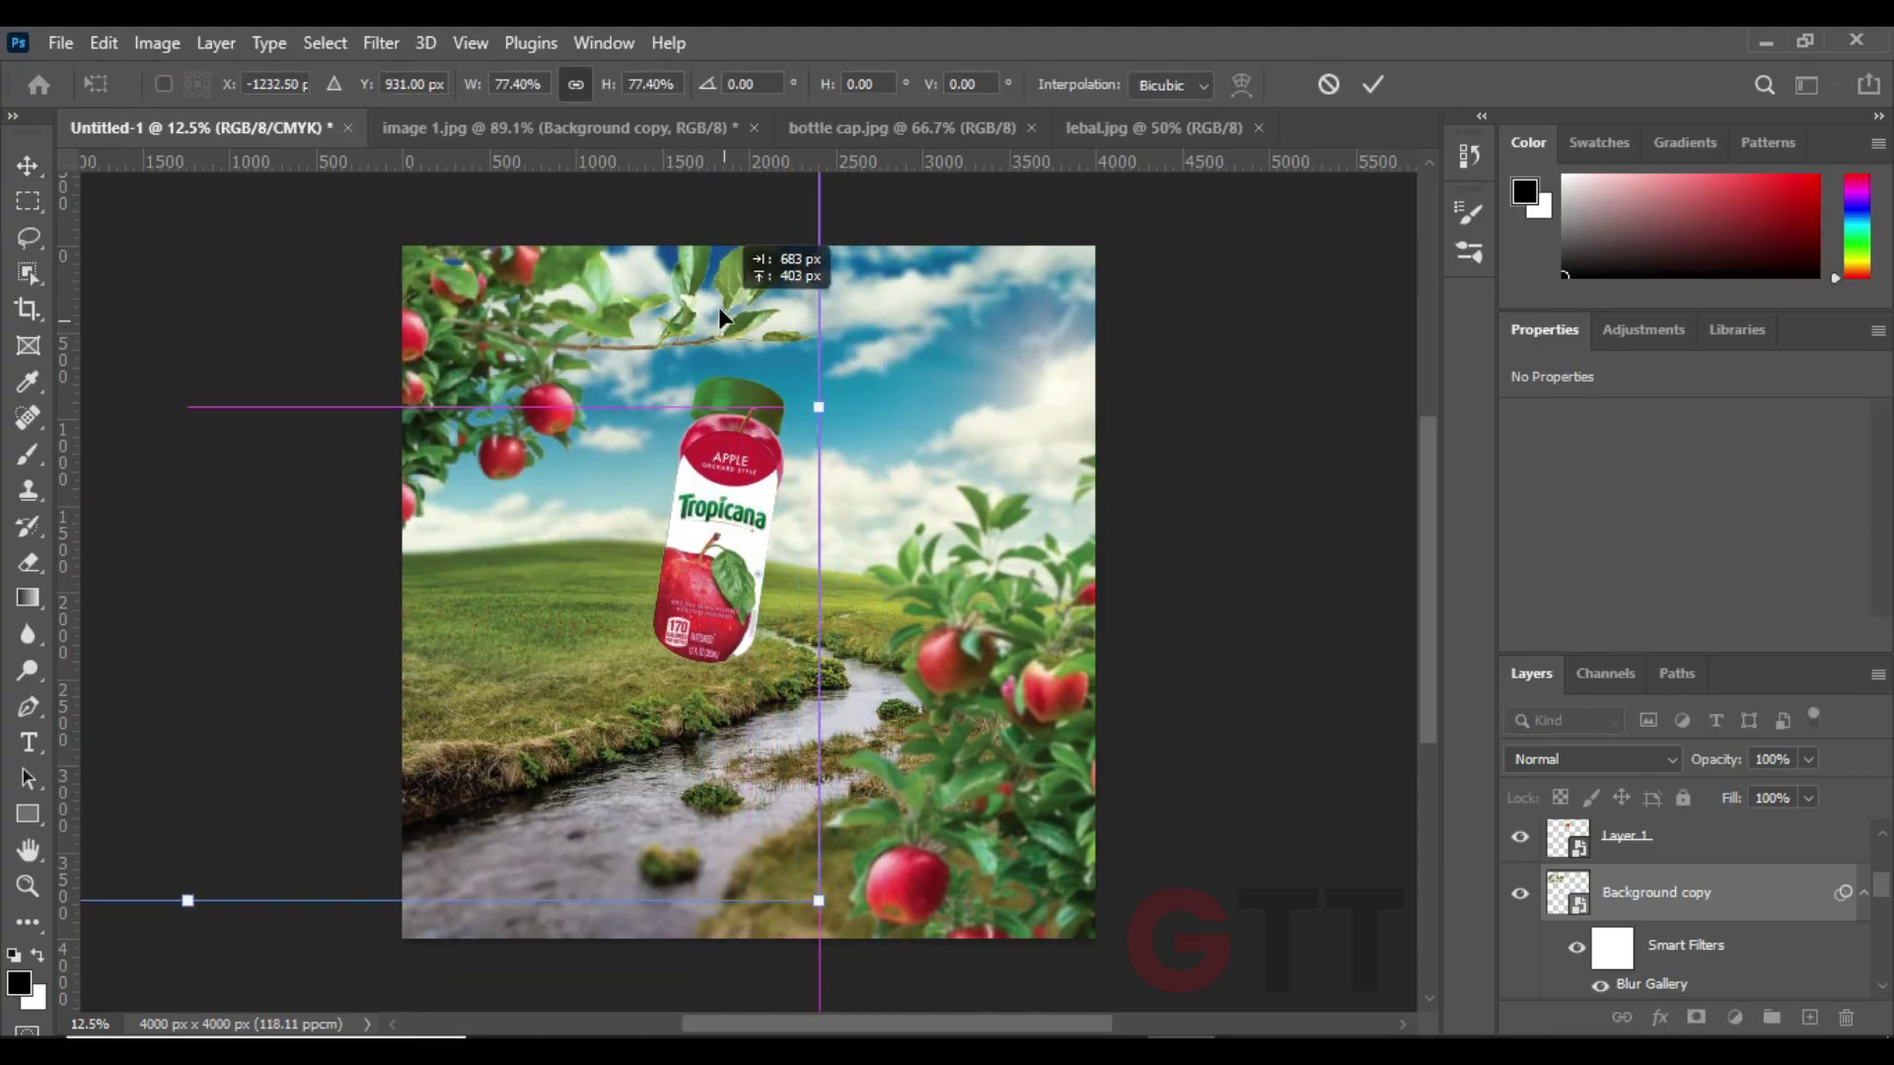
pyautogui.press('Return')
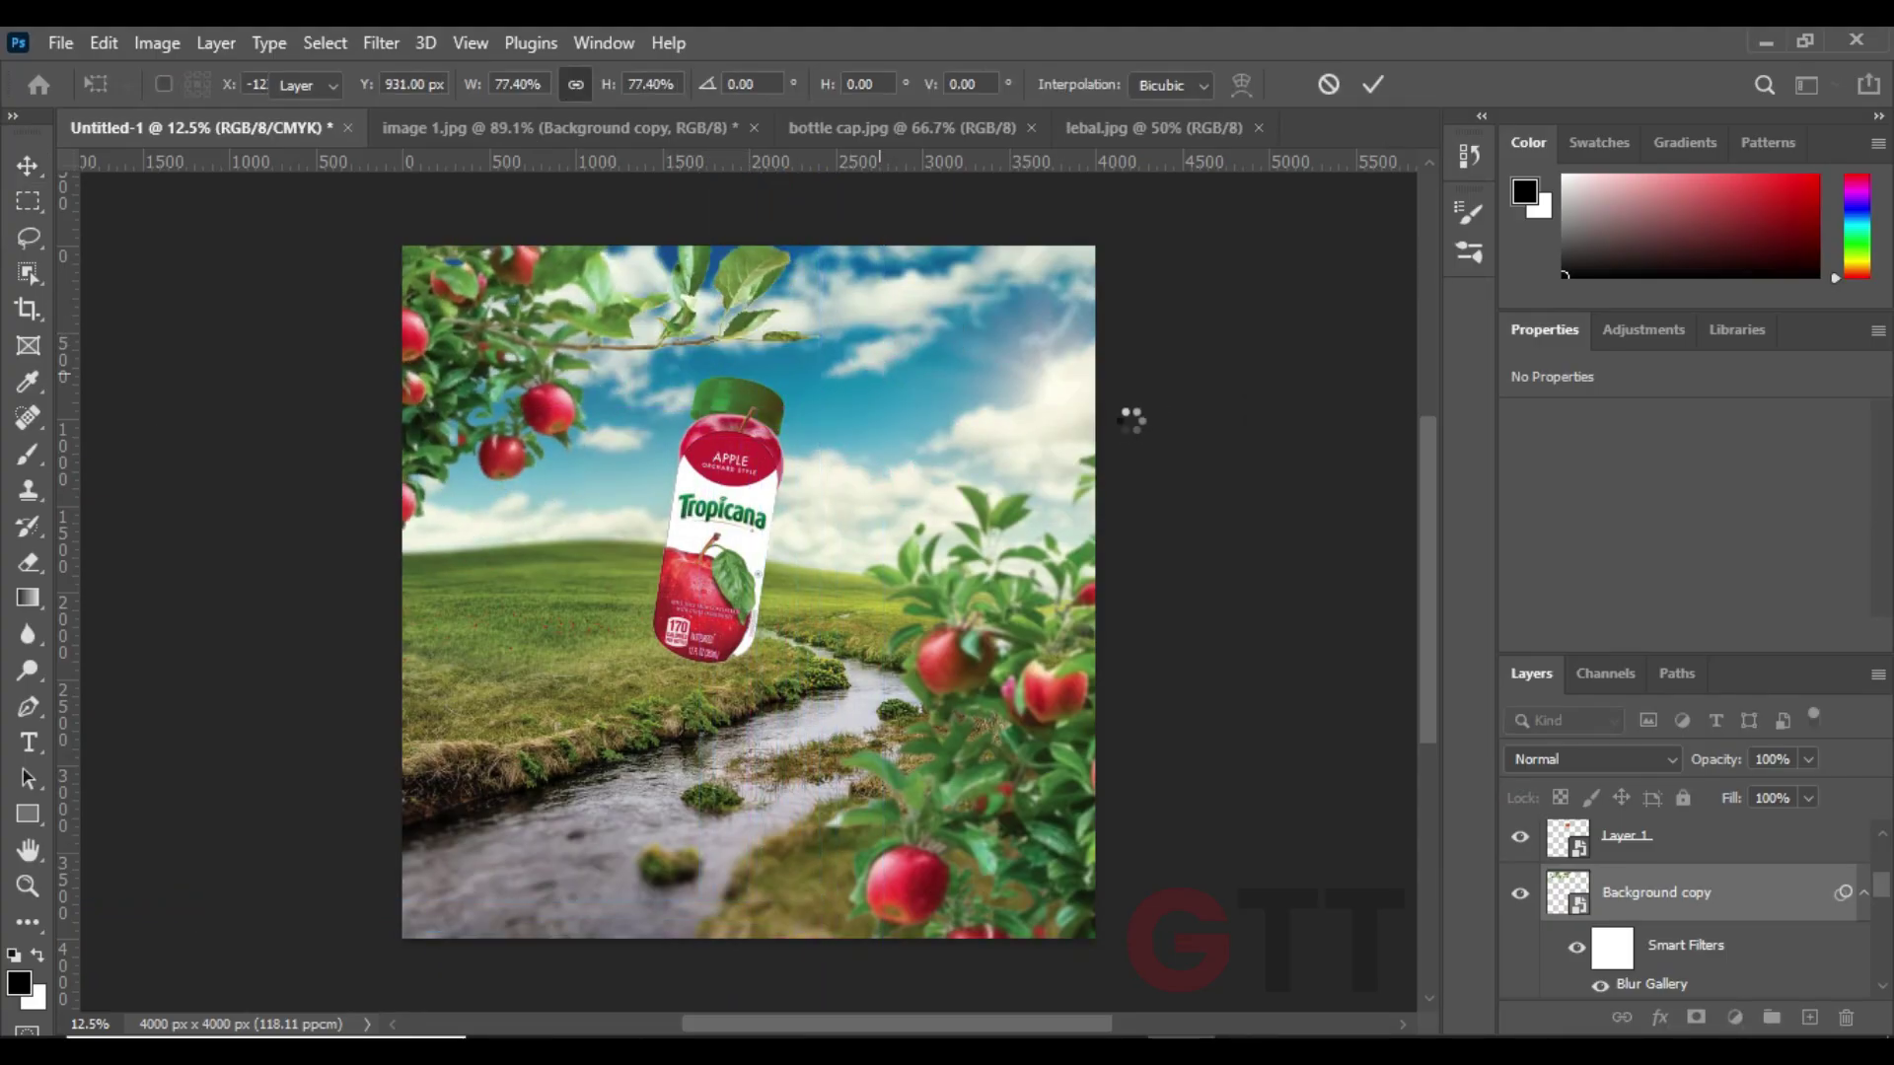
# - Scale, rotate and move the top-left branch so it reaches the green cap
pyautogui.click(761, 305)
pyautogui.moveTo(833, 305)
pyautogui.mouseDown()
pyautogui.moveTo(762, 381)
pyautogui.moveTo(773, 332)
pyautogui.mouseUp()
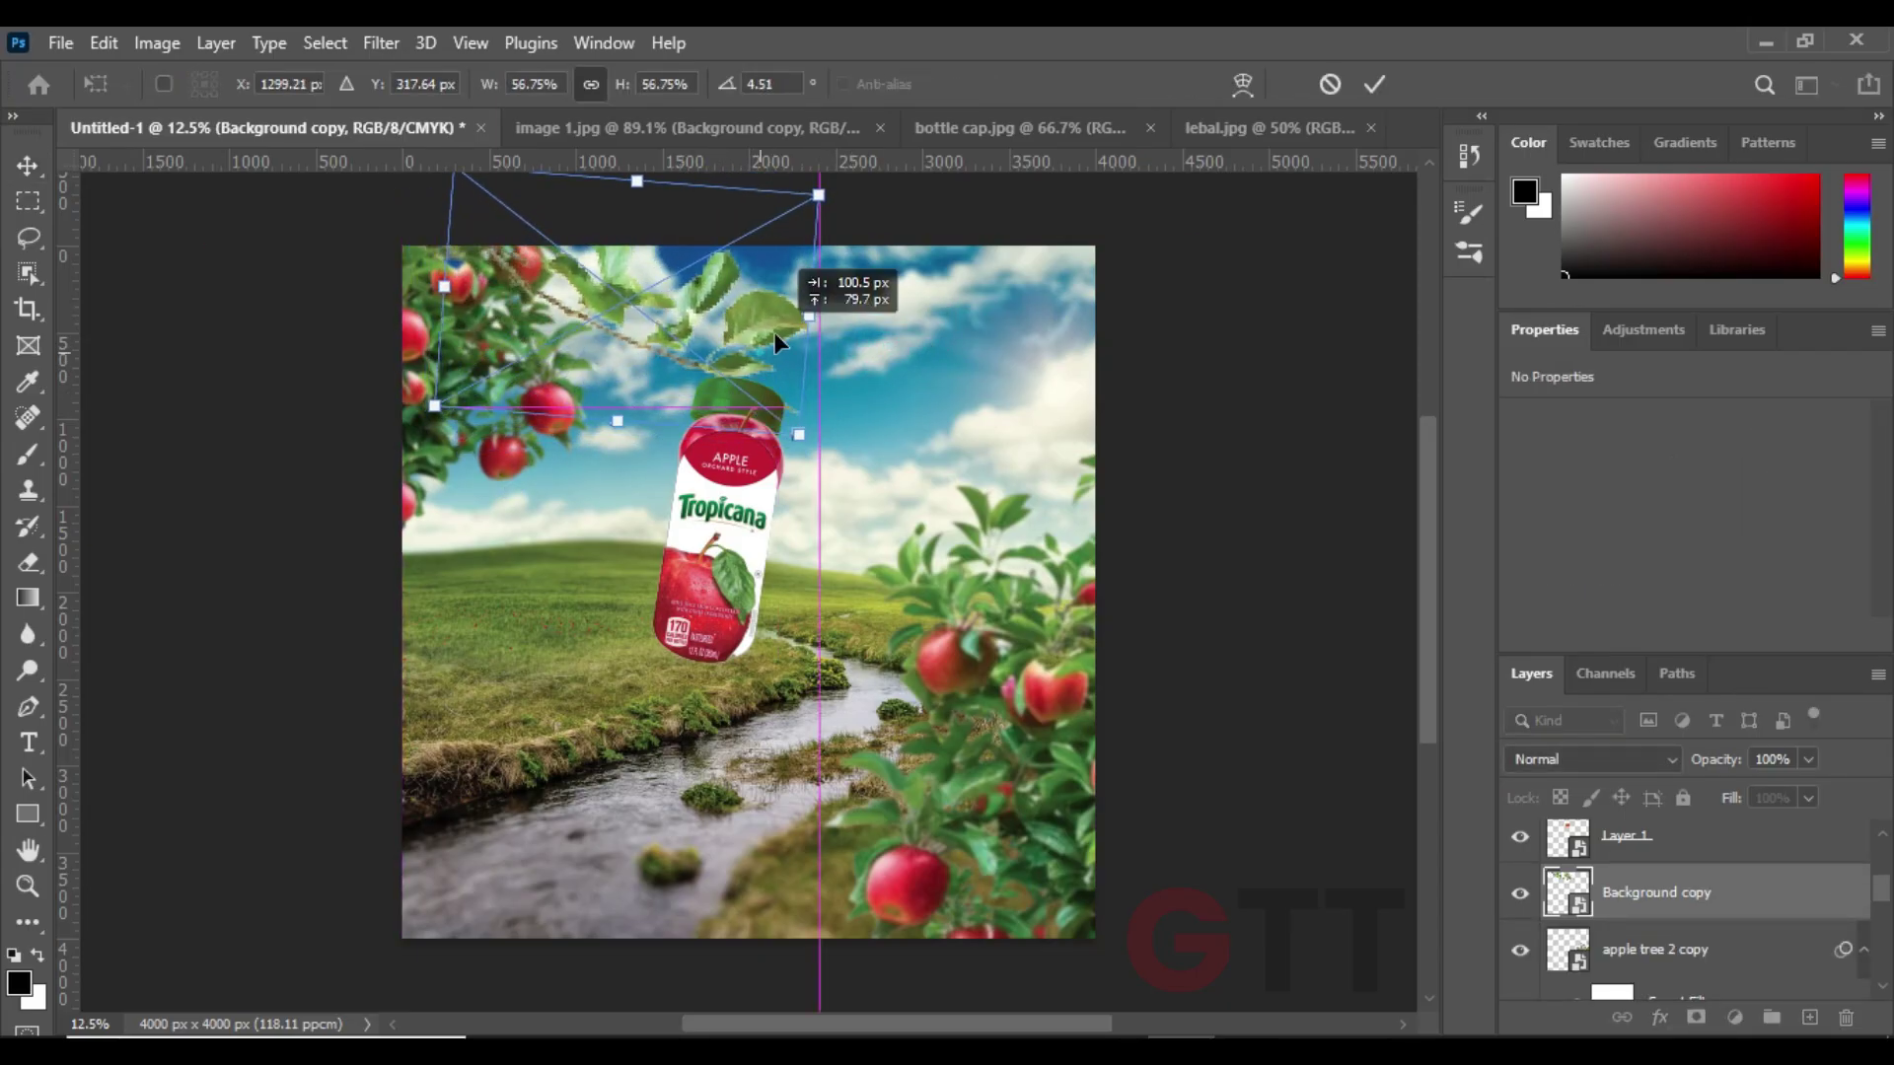
pyautogui.moveTo(775, 339)
pyautogui.mouseDown()
pyautogui.moveTo(793, 291)
pyautogui.moveTo(819, 321)
pyautogui.moveTo(891, 336)
pyautogui.mouseUp()
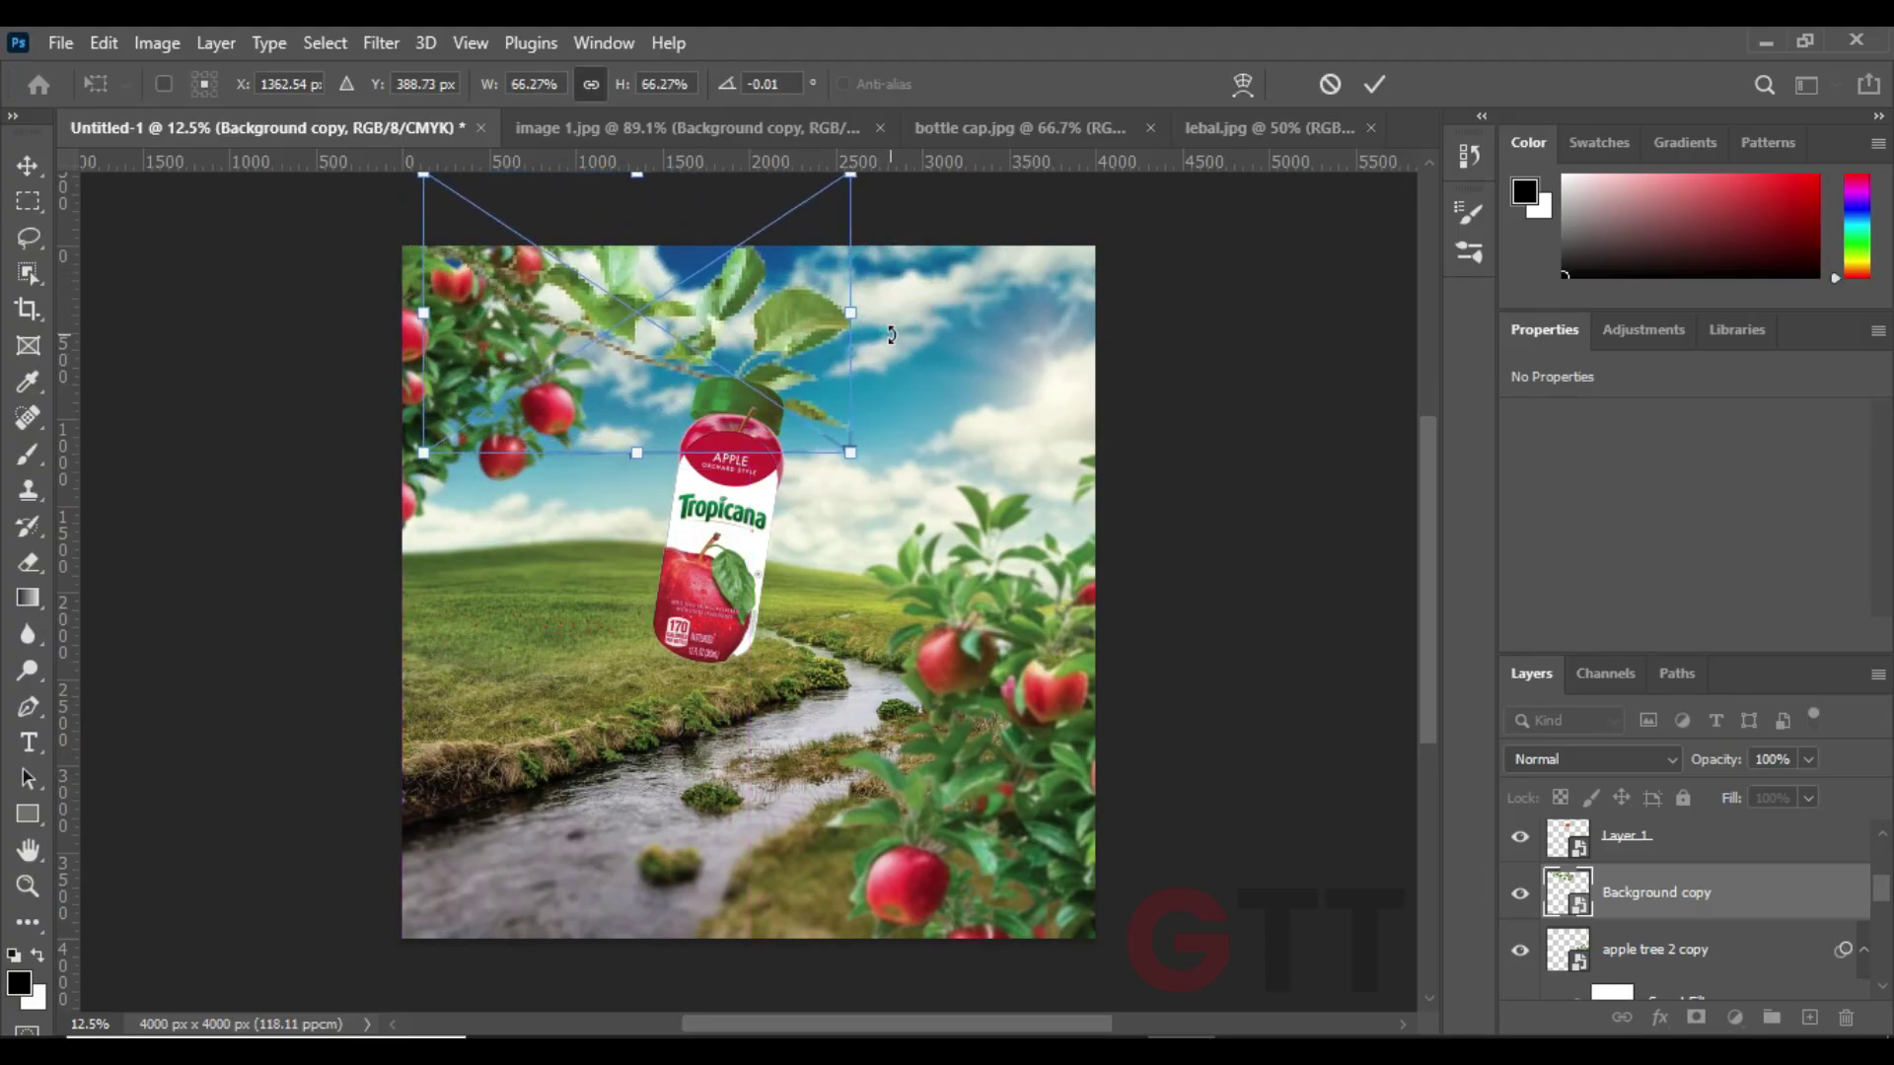
pyautogui.press('Return')
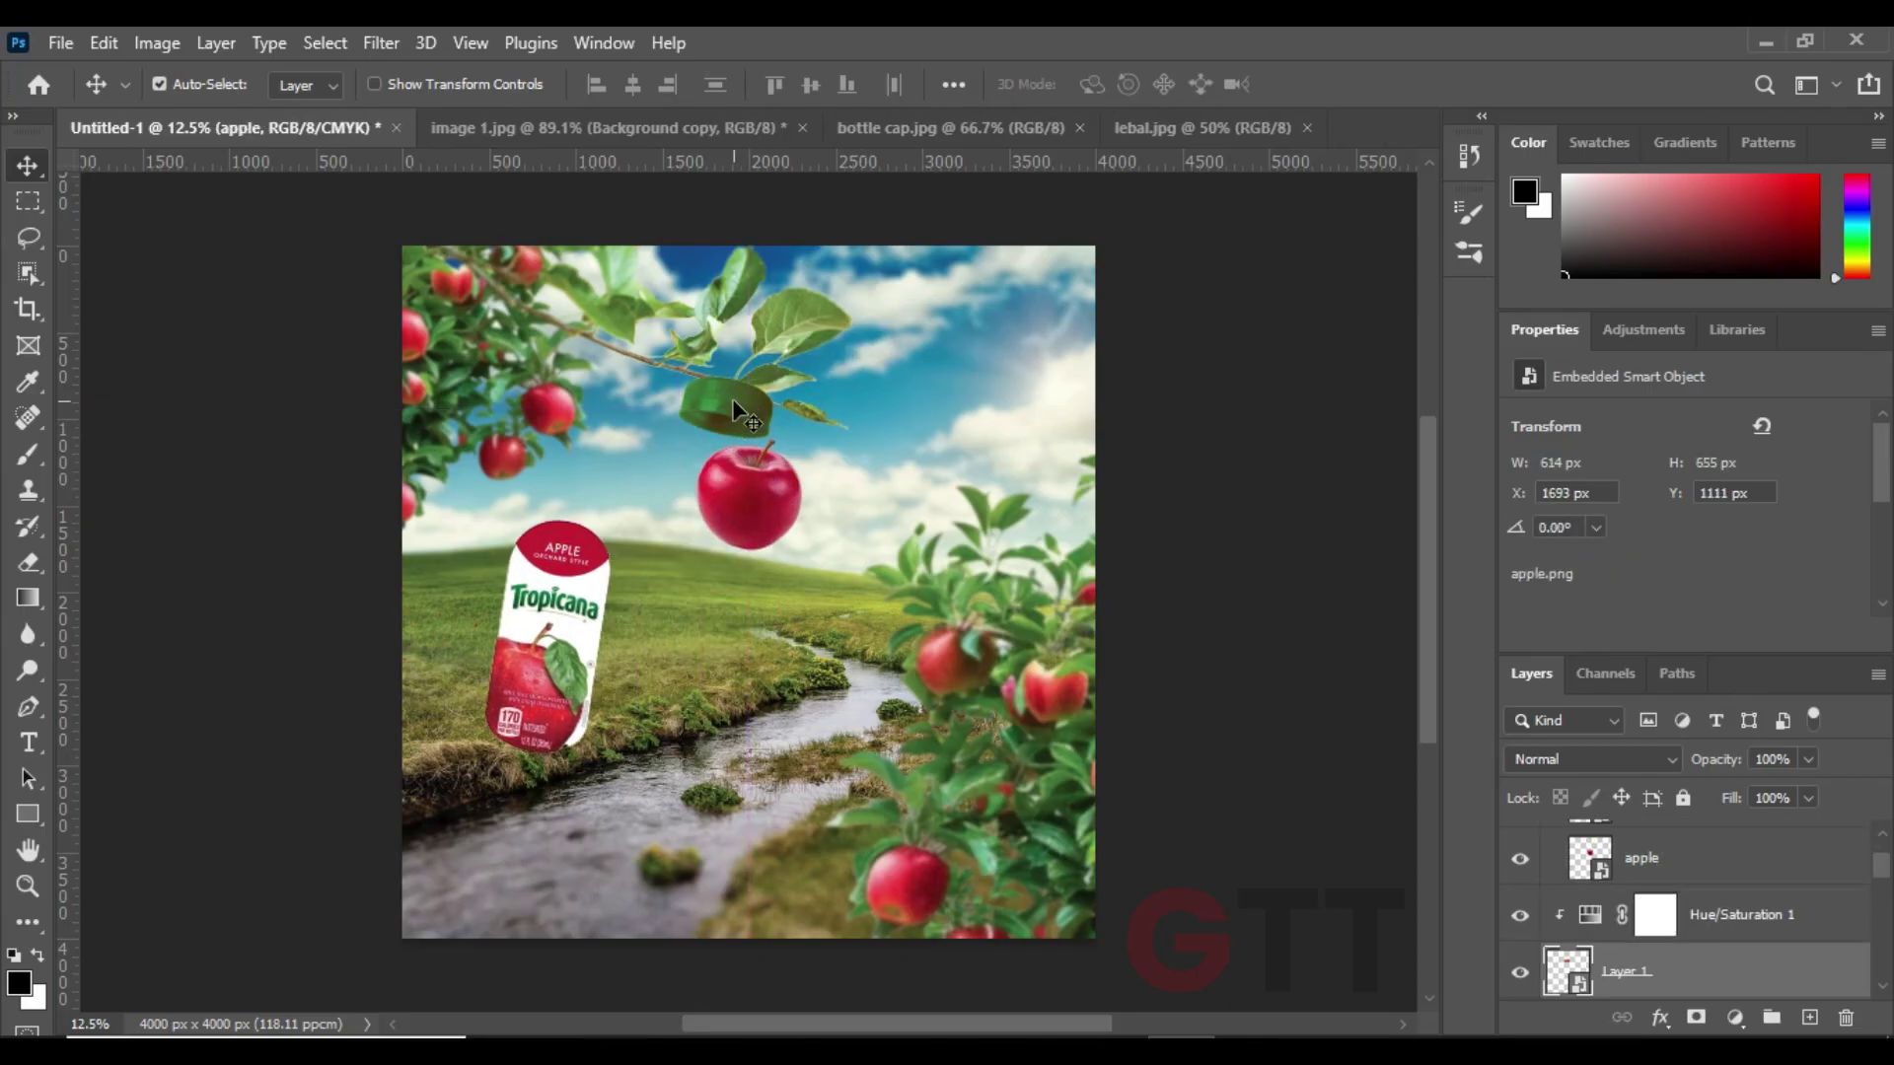
# - Move the bottle back under the cap and place flipped apple copies beside it
pyautogui.moveTo(550, 637); pyautogui.dragTo(766, 491)
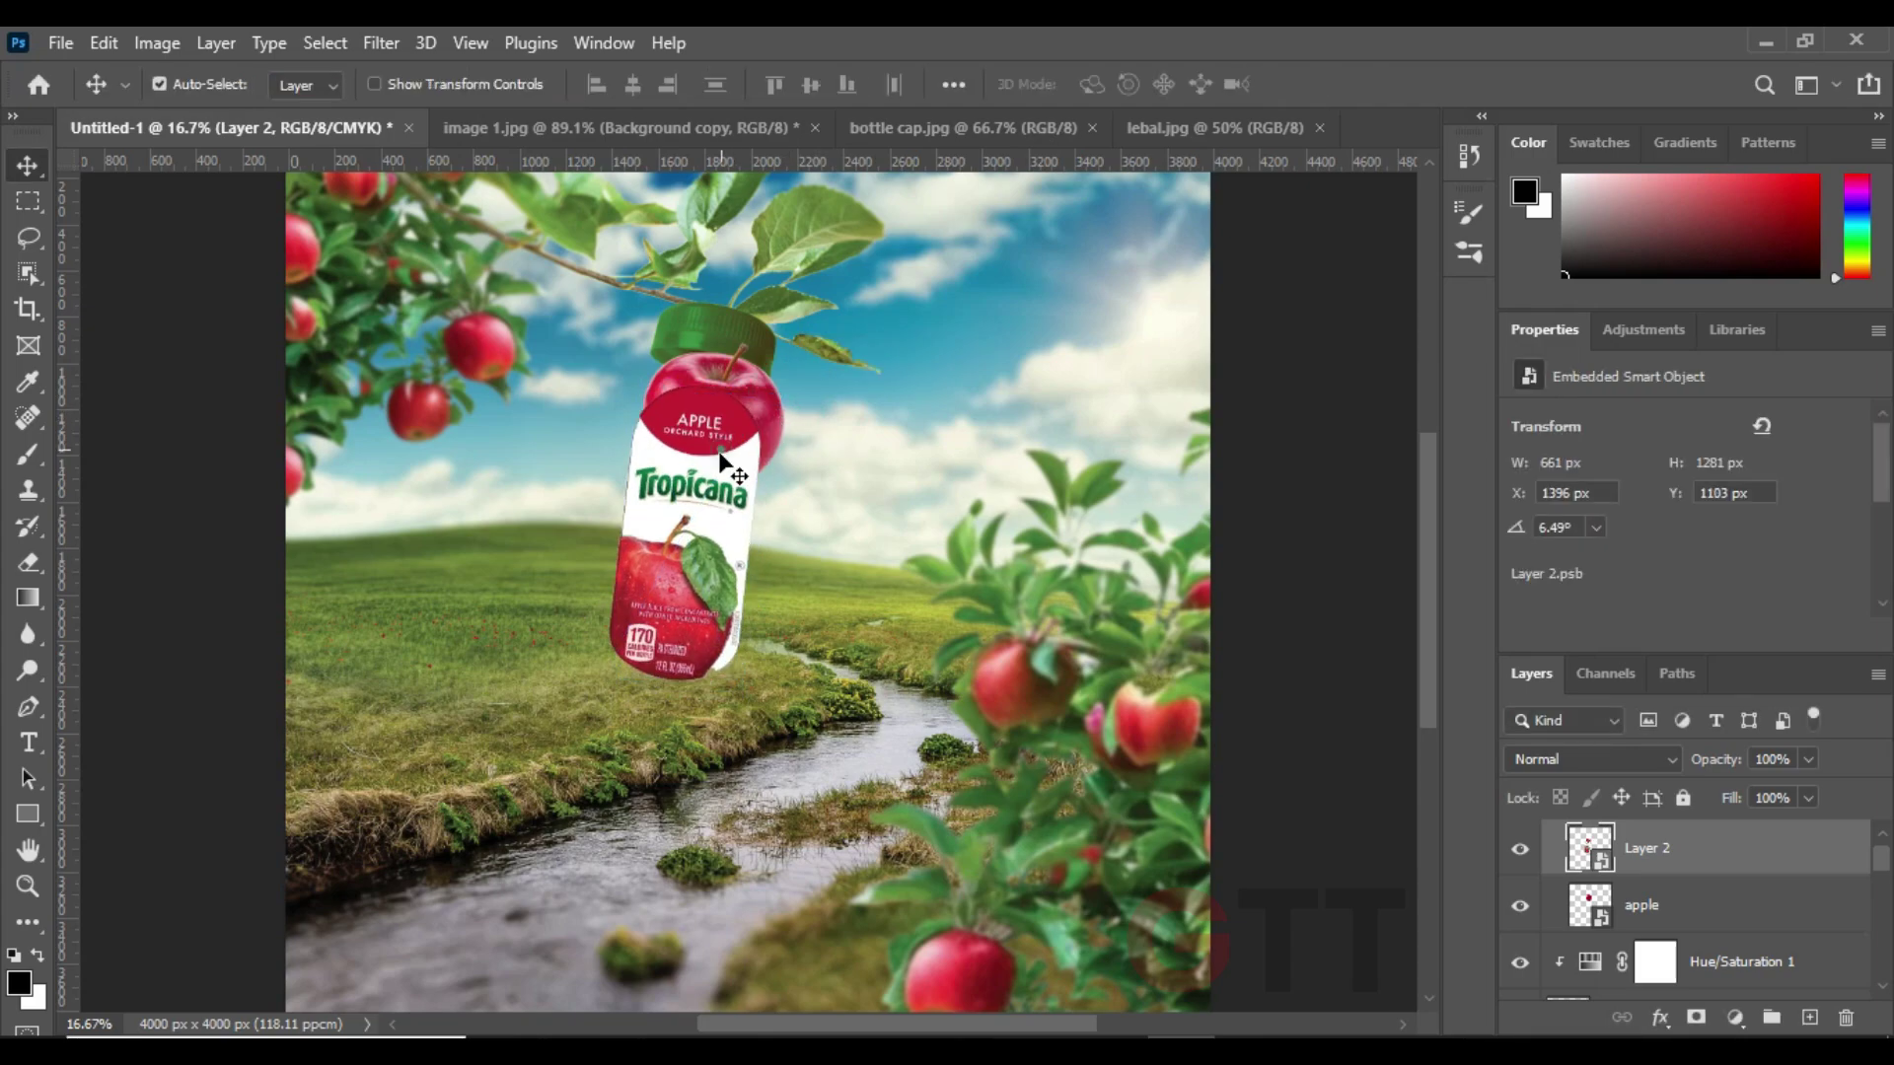
pyautogui.moveTo(802, 458); pyautogui.dragTo(795, 456)
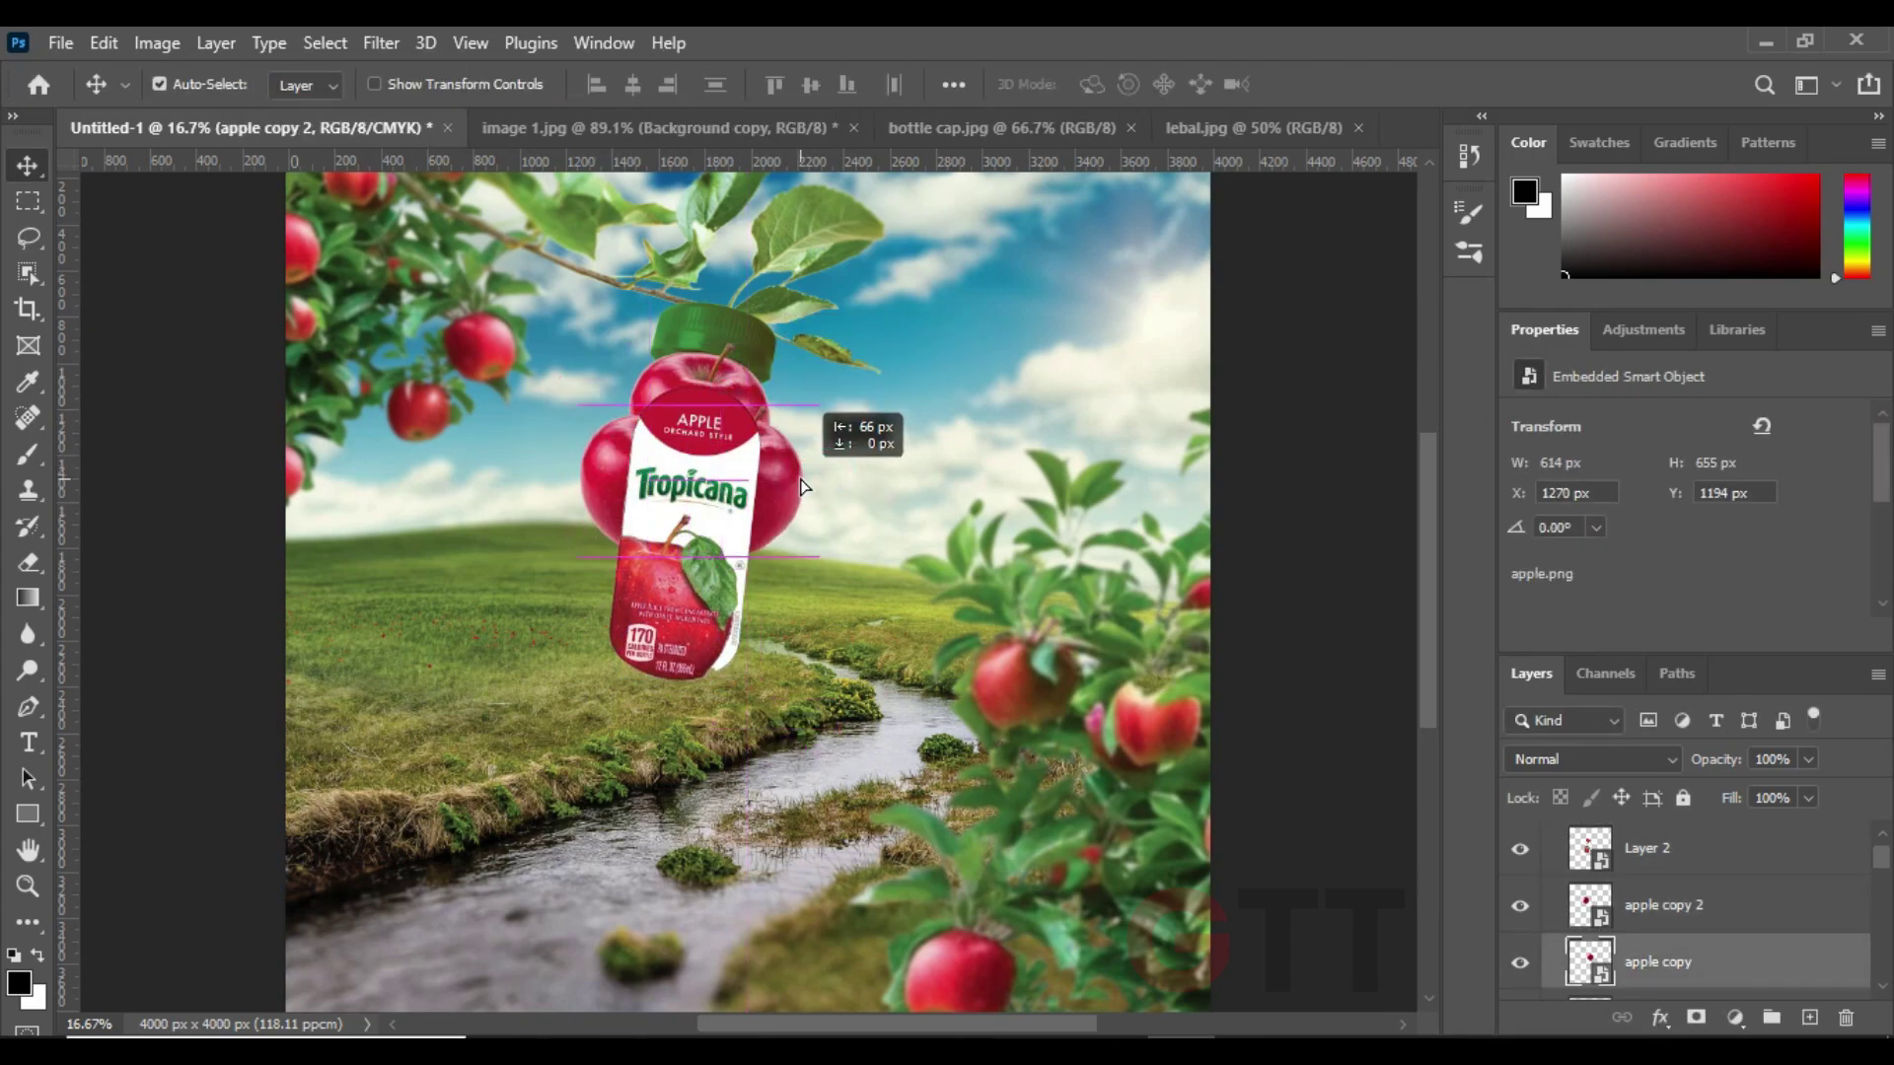
pyautogui.hotkey('ctrl', 't')
pyautogui.rightClick(787, 454)
pyautogui.press('Return')
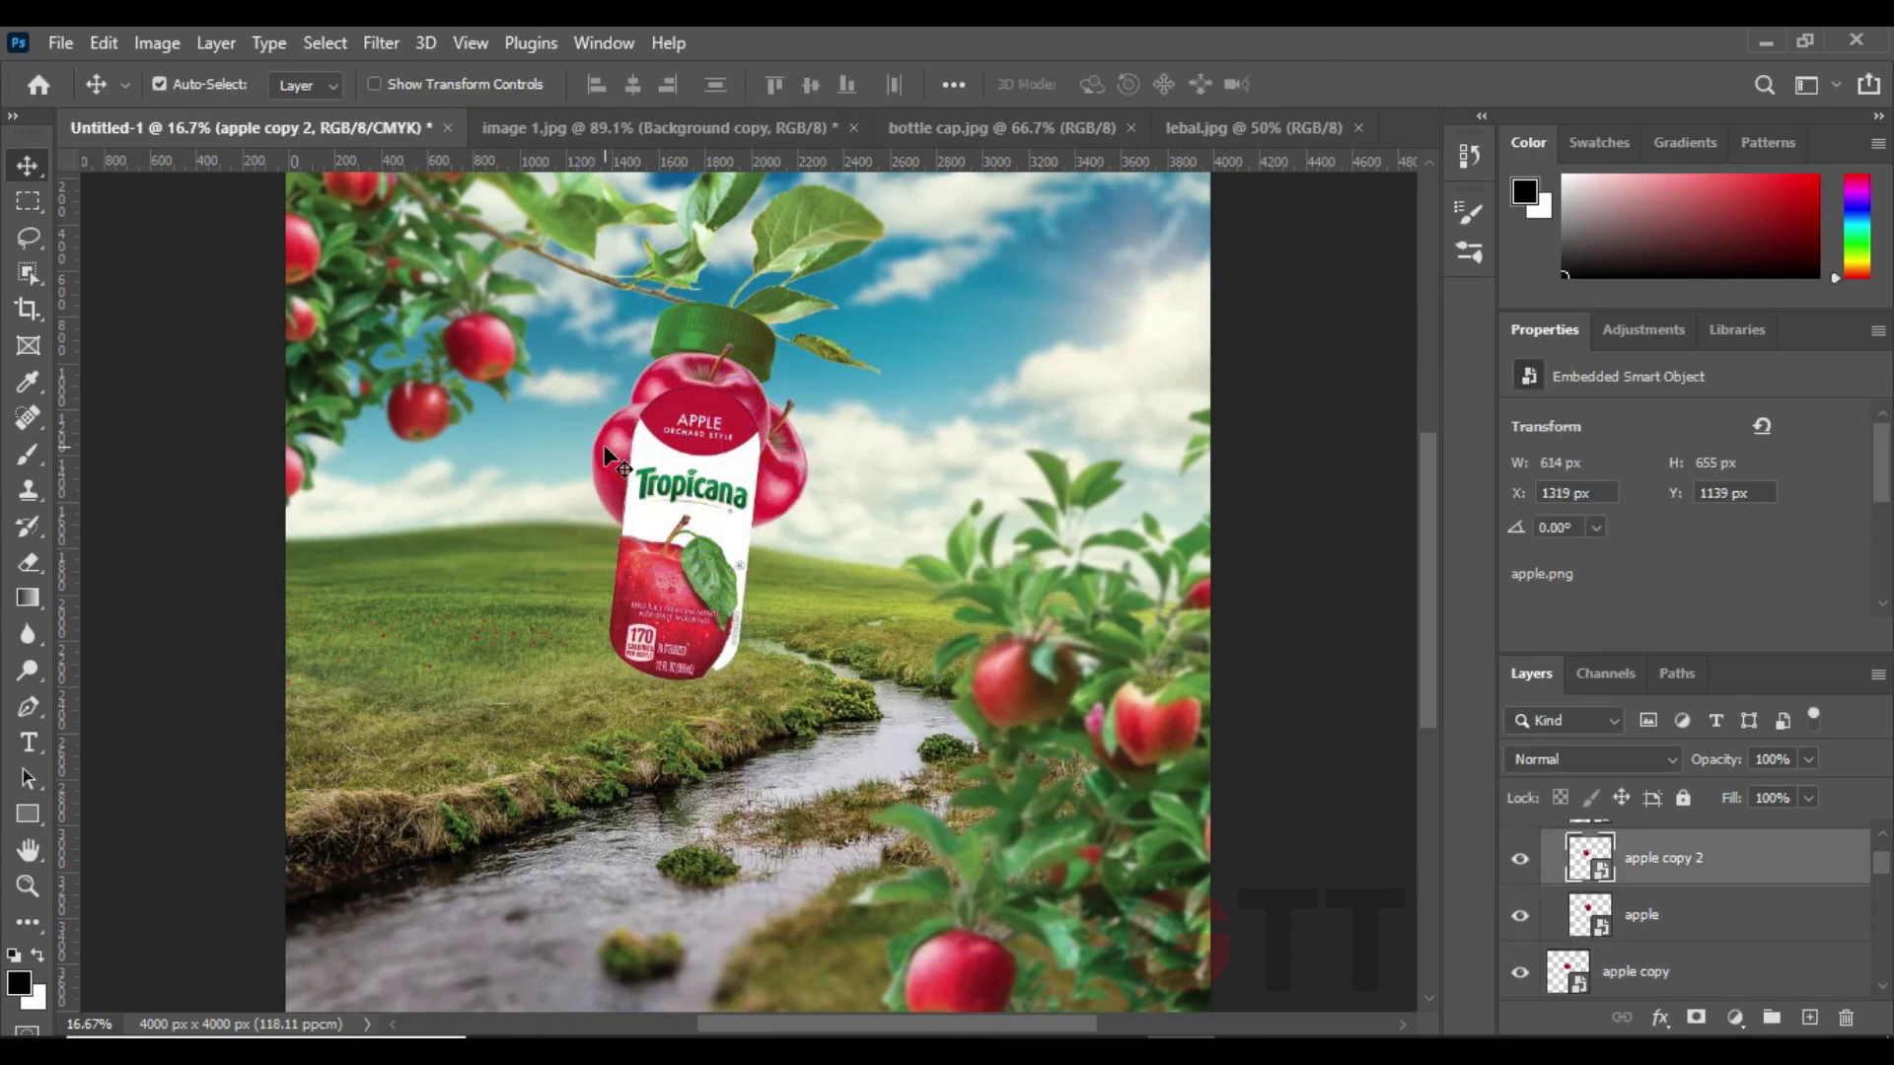
pyautogui.moveTo(805, 479)
pyautogui.mouseDown()
pyautogui.moveTo(789, 562)
pyautogui.moveTo(771, 542)
pyautogui.mouseUp()
pyautogui.hotkey('ctrl', 't')
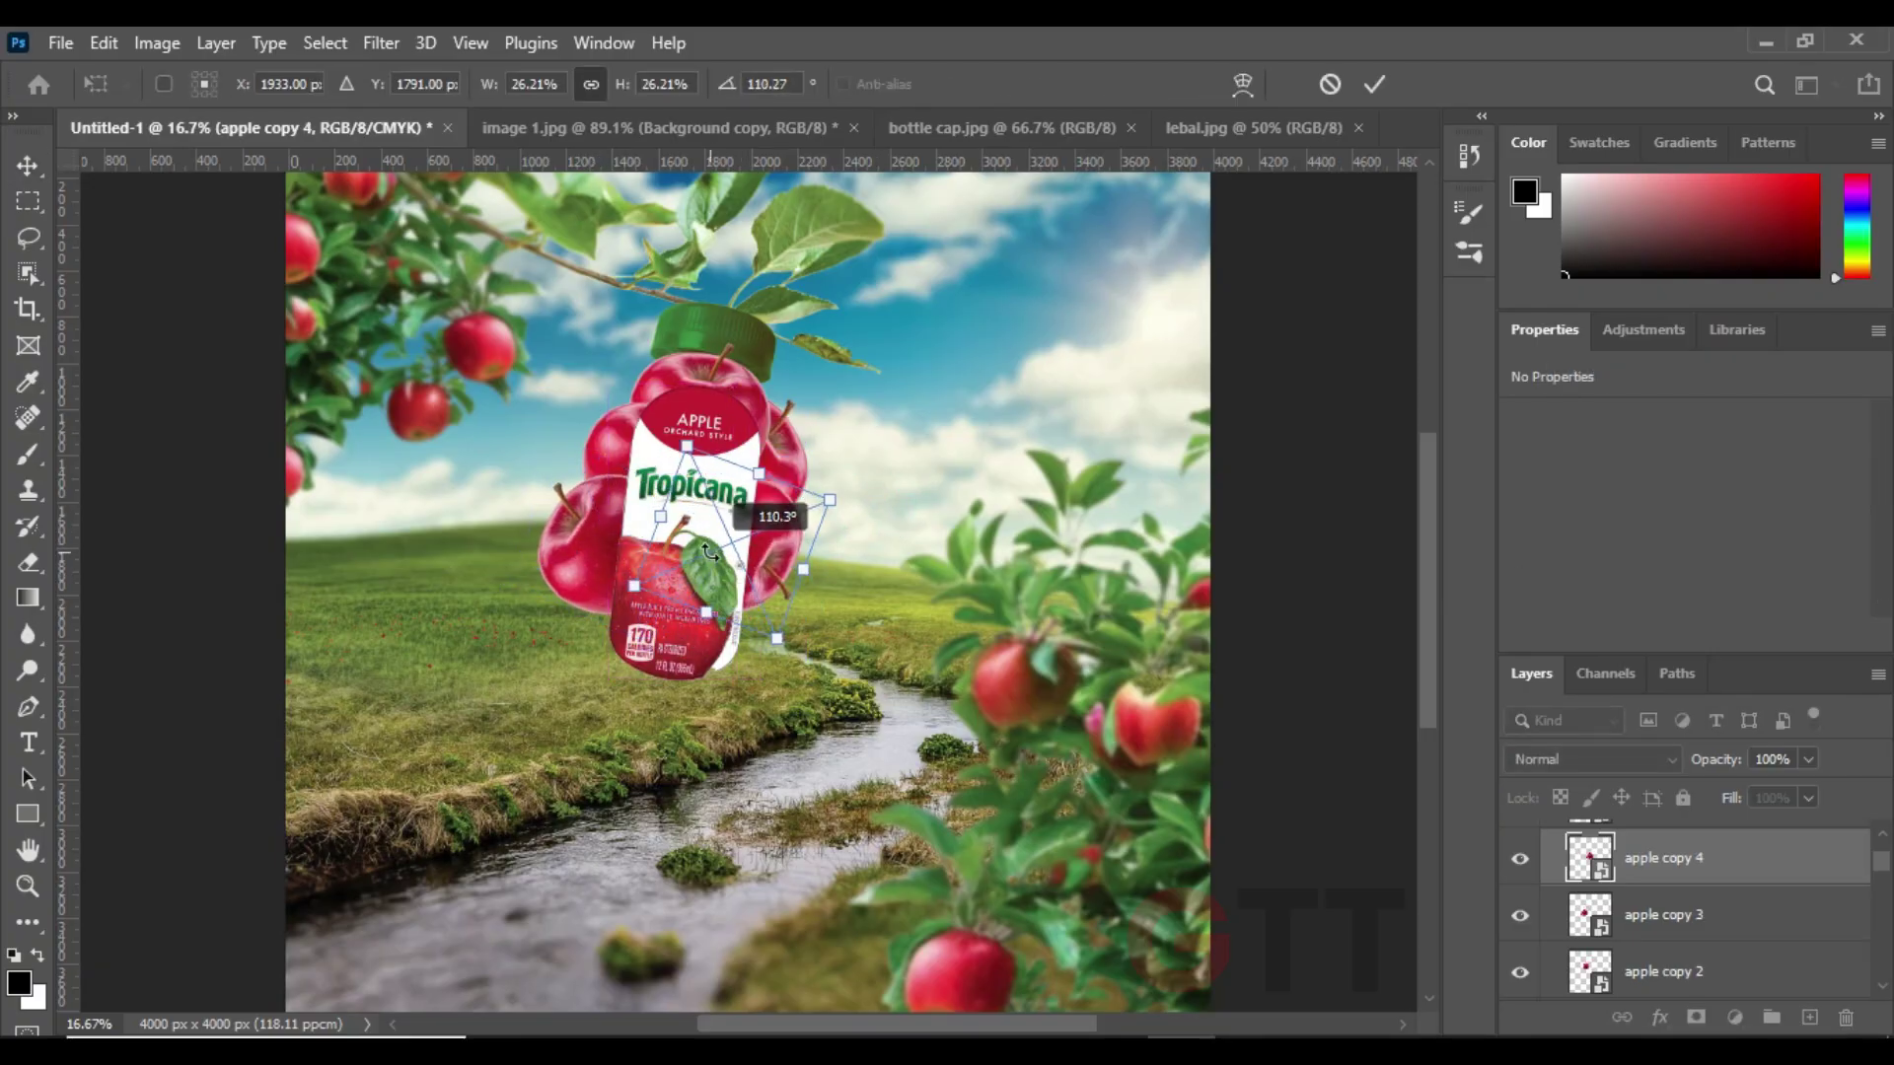
pyautogui.click(771, 542)
# - Add and rotate more apple copies stacked at the lower left of the bottle
pyautogui.hotkey('ctrl', 't')
pyautogui.moveTo(700, 683)
pyautogui.mouseDown()
pyautogui.moveTo(757, 679)
pyautogui.moveTo(599, 624)
pyautogui.mouseUp()
pyautogui.press('Return')
pyautogui.hotkey('ctrl', 't')
pyautogui.moveTo(690, 720); pyautogui.dragTo(584, 626)
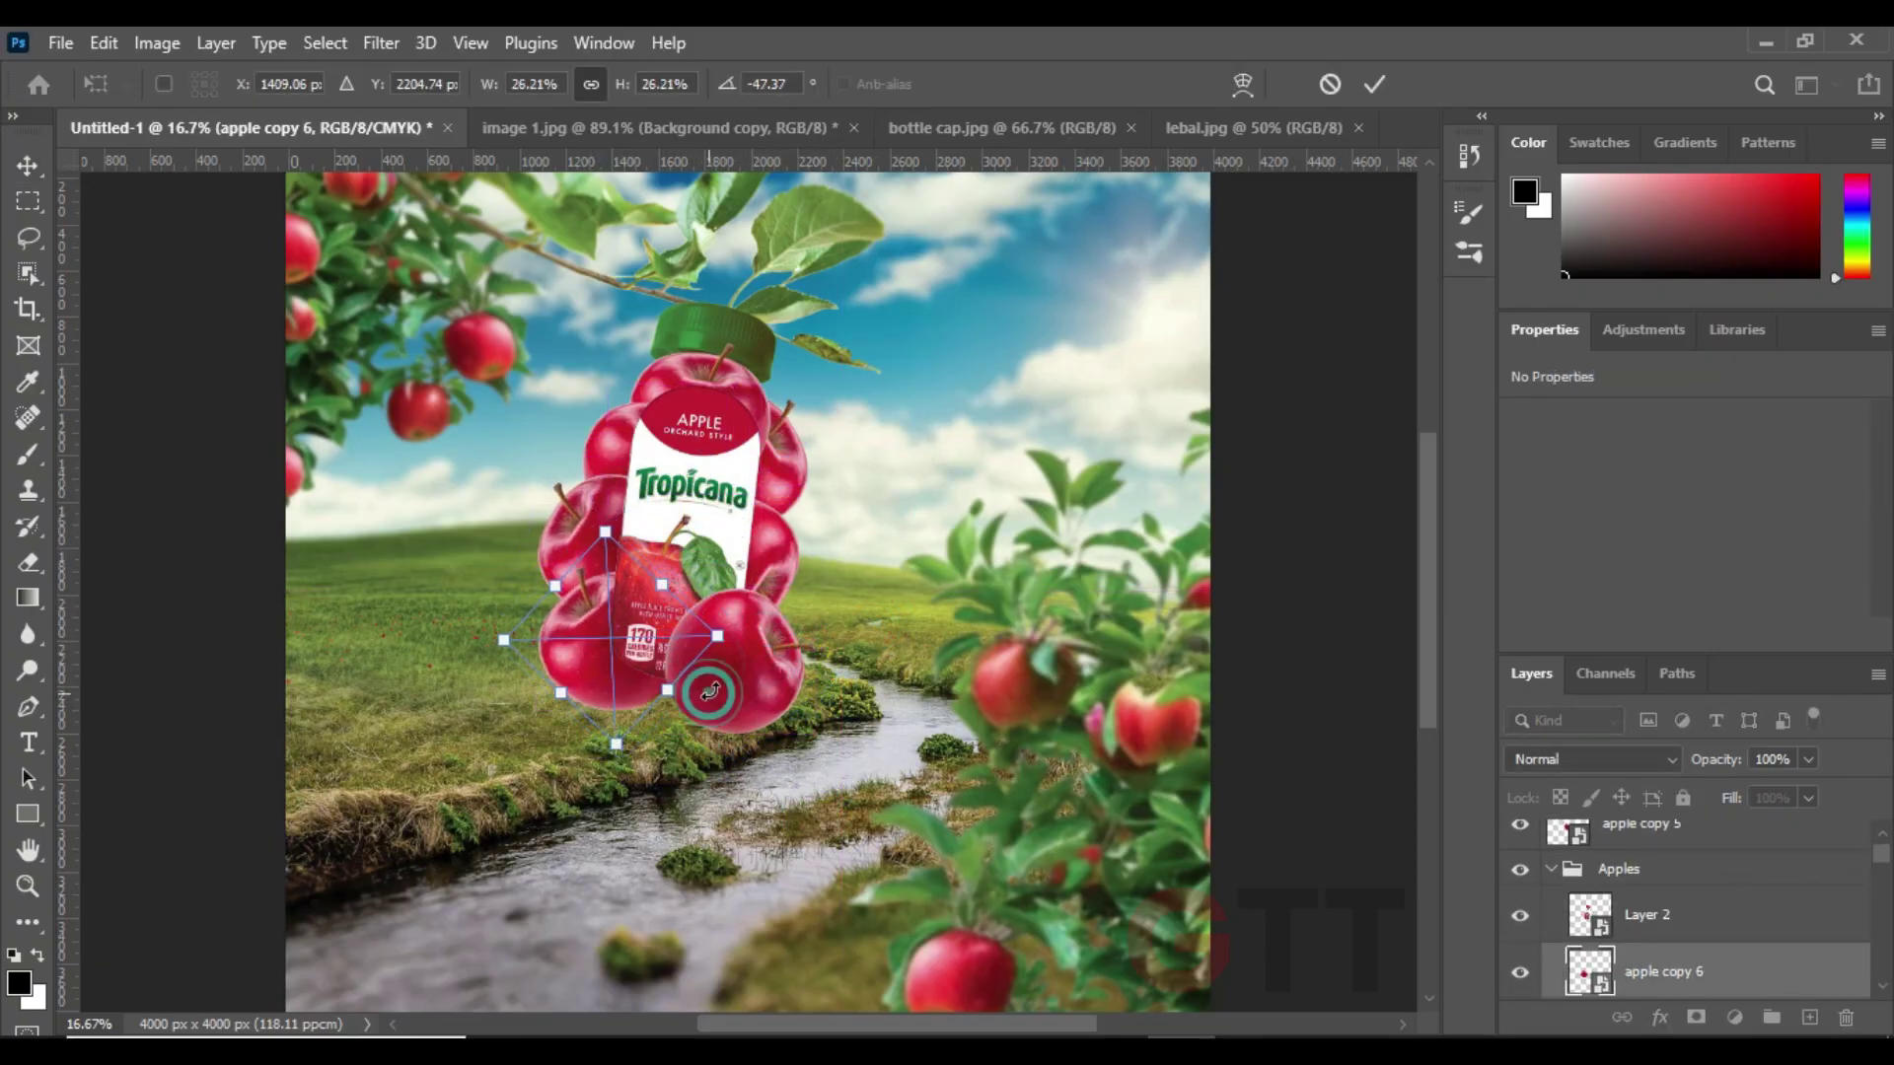
pyautogui.press('Return')
pyautogui.moveTo(747, 693); pyautogui.dragTo(567, 638)
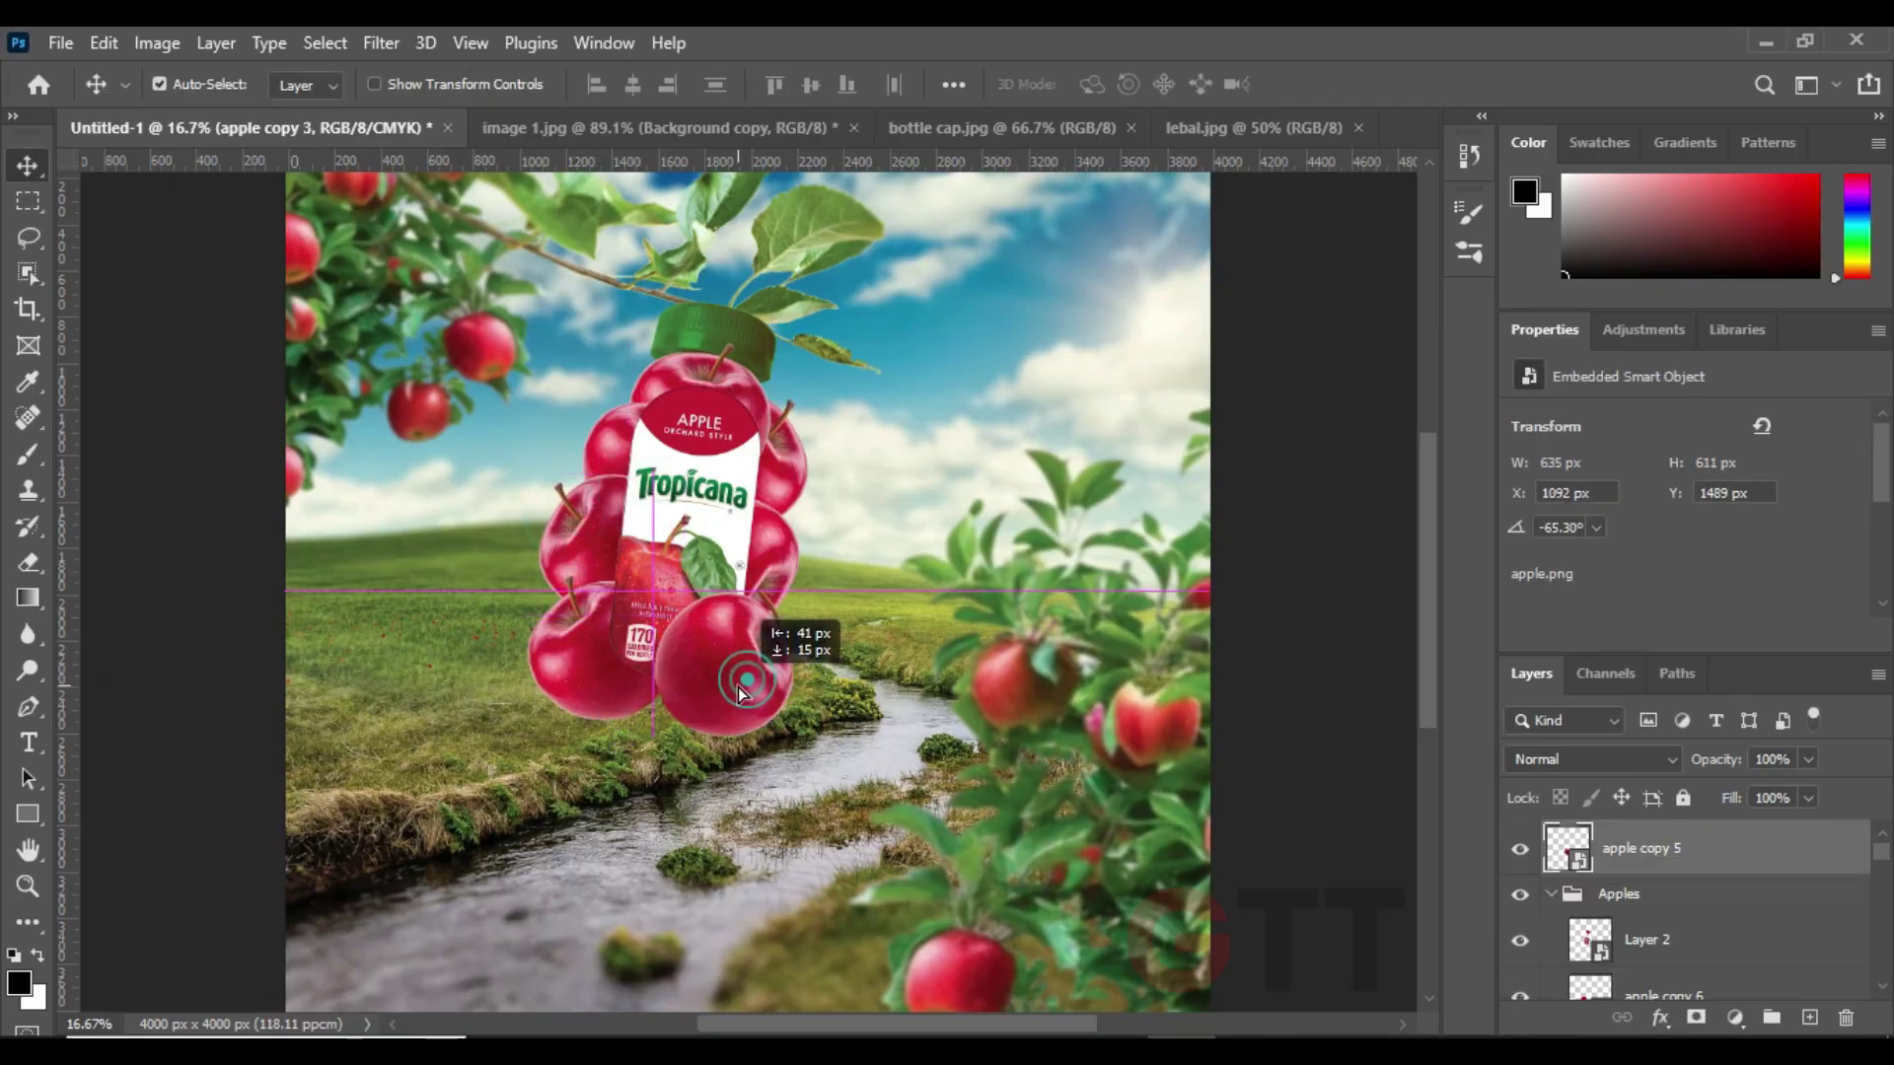
pyautogui.hotkey('ctrl', 't')
pyautogui.moveTo(594, 518)
pyautogui.mouseDown()
pyautogui.moveTo(388, 496)
pyautogui.moveTo(796, 642)
pyautogui.mouseUp()
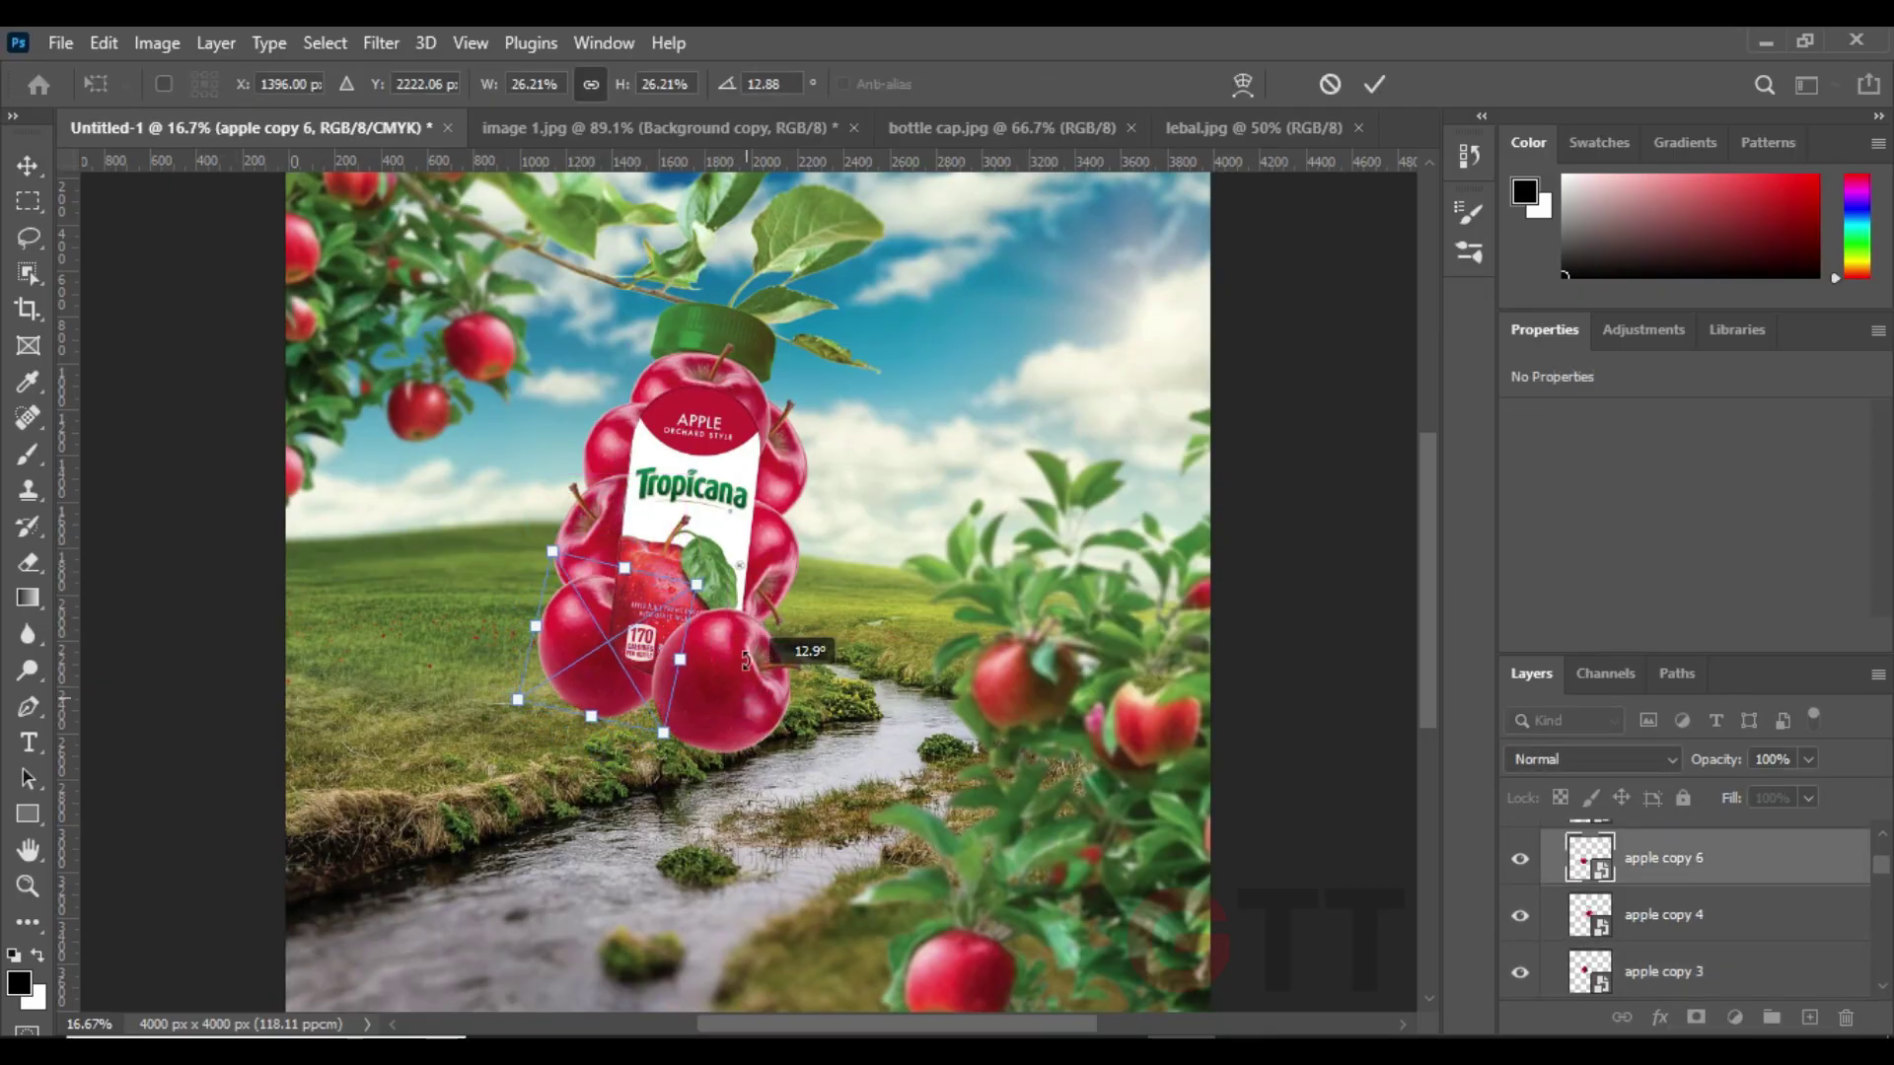
pyautogui.moveTo(576, 672); pyautogui.dragTo(583, 675)
pyautogui.press('Return')
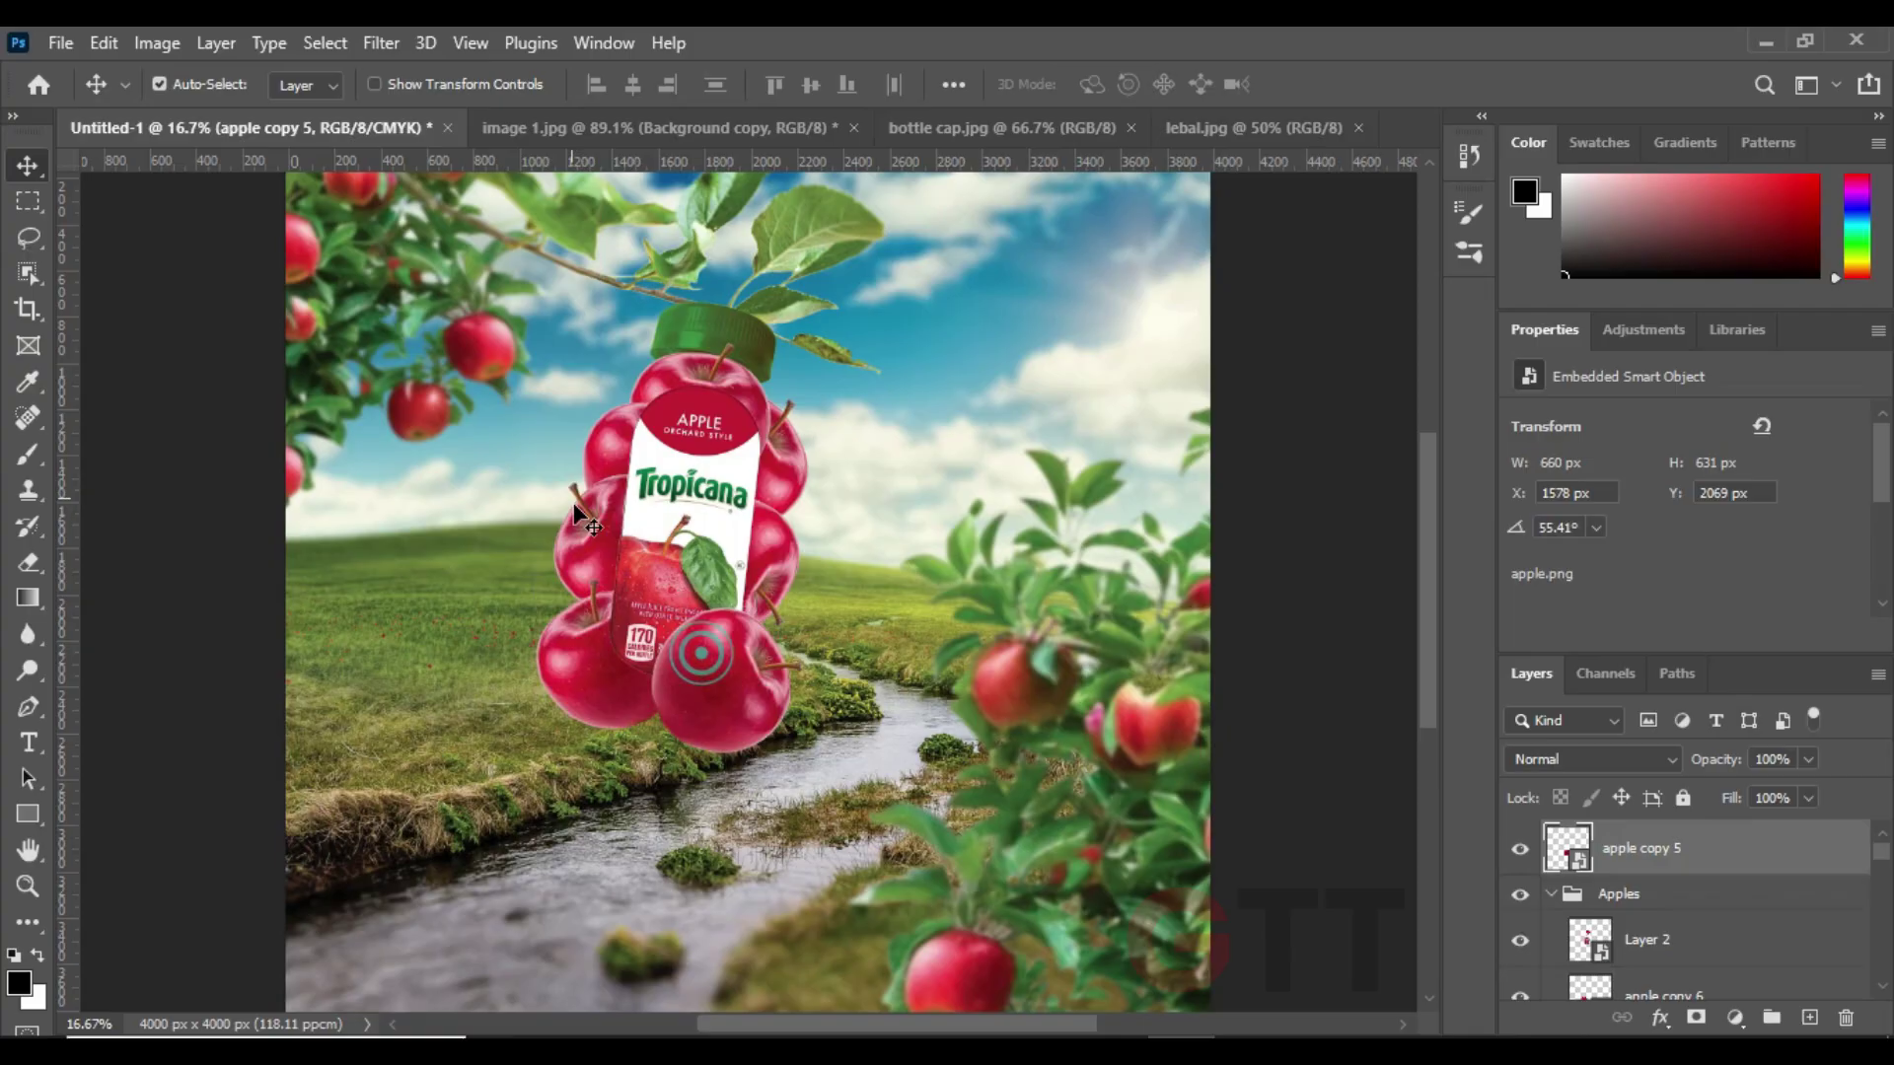
# - Select the apple copy layers and organize them inside the Apples group
pyautogui.click(750, 540)
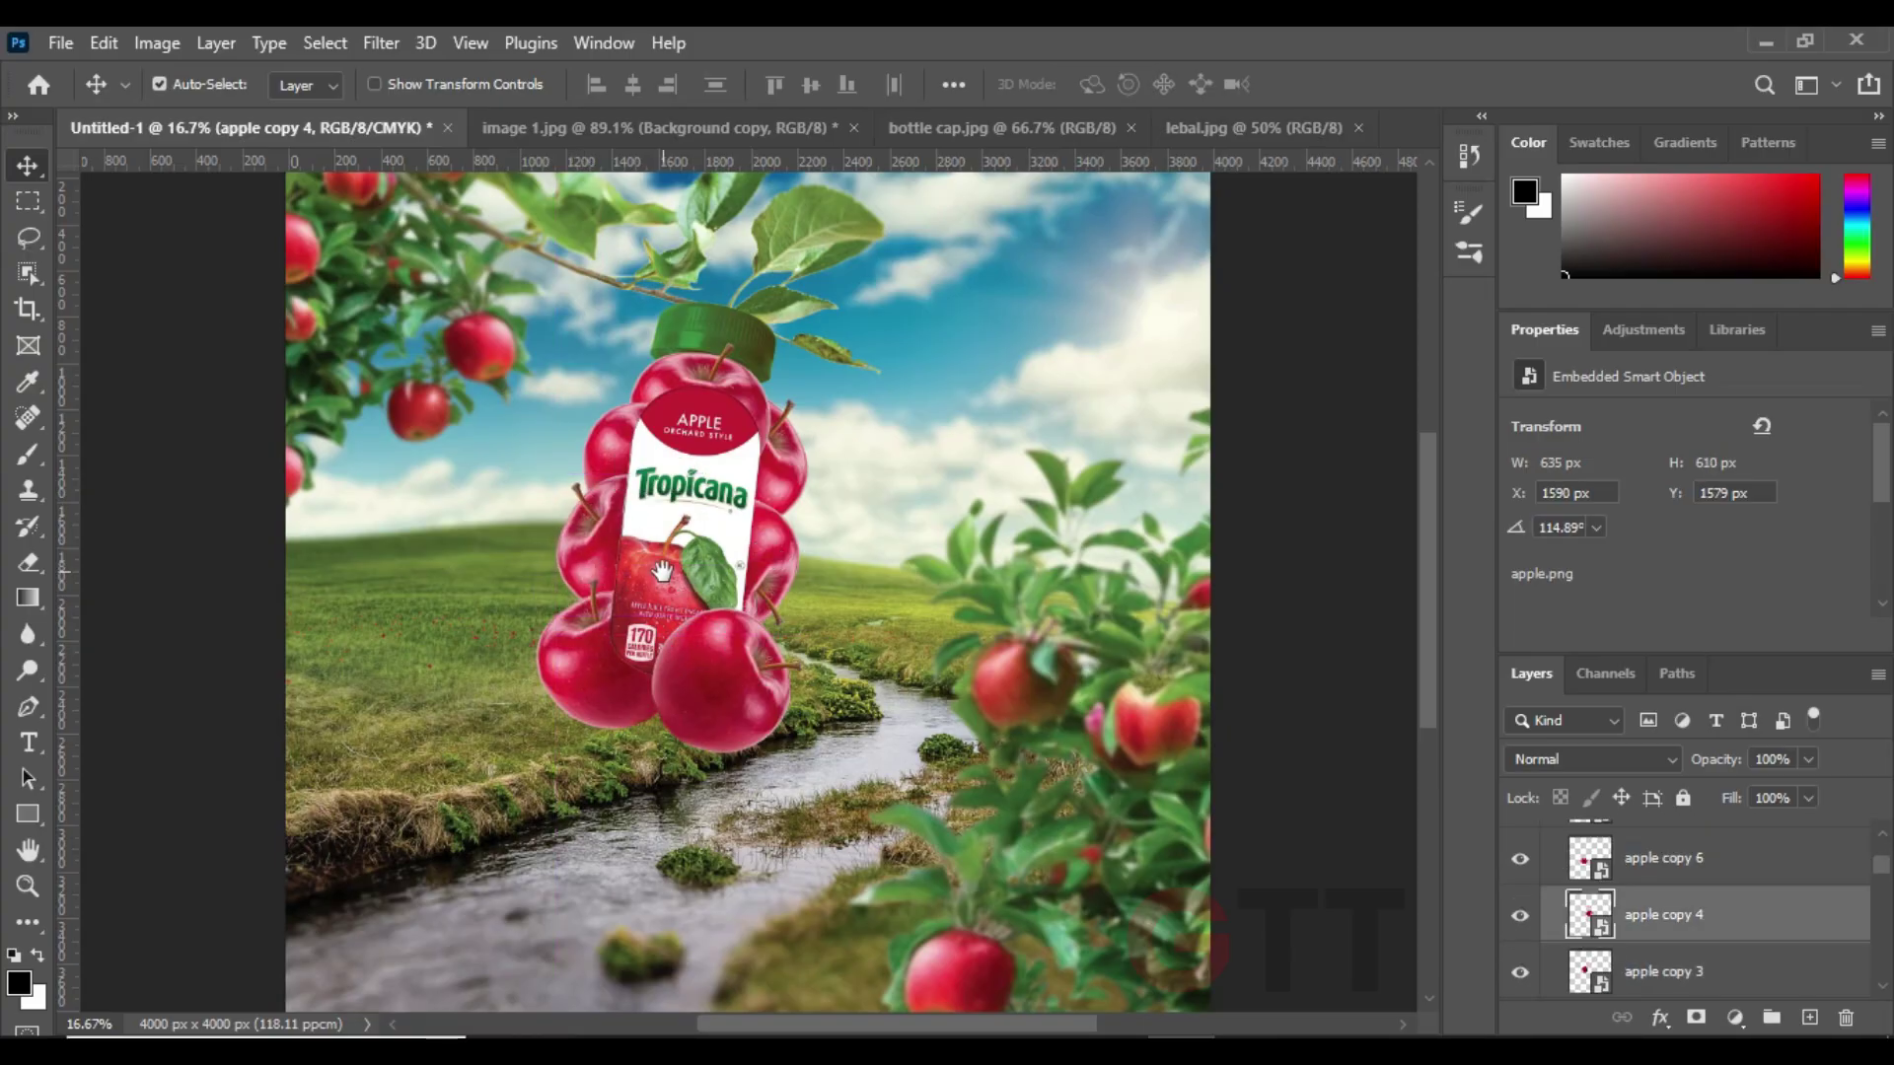
pyautogui.moveTo(662, 570); pyautogui.dragTo(730, 579)
pyautogui.click(785, 695)
pyautogui.scroll(1, 1575, 859)
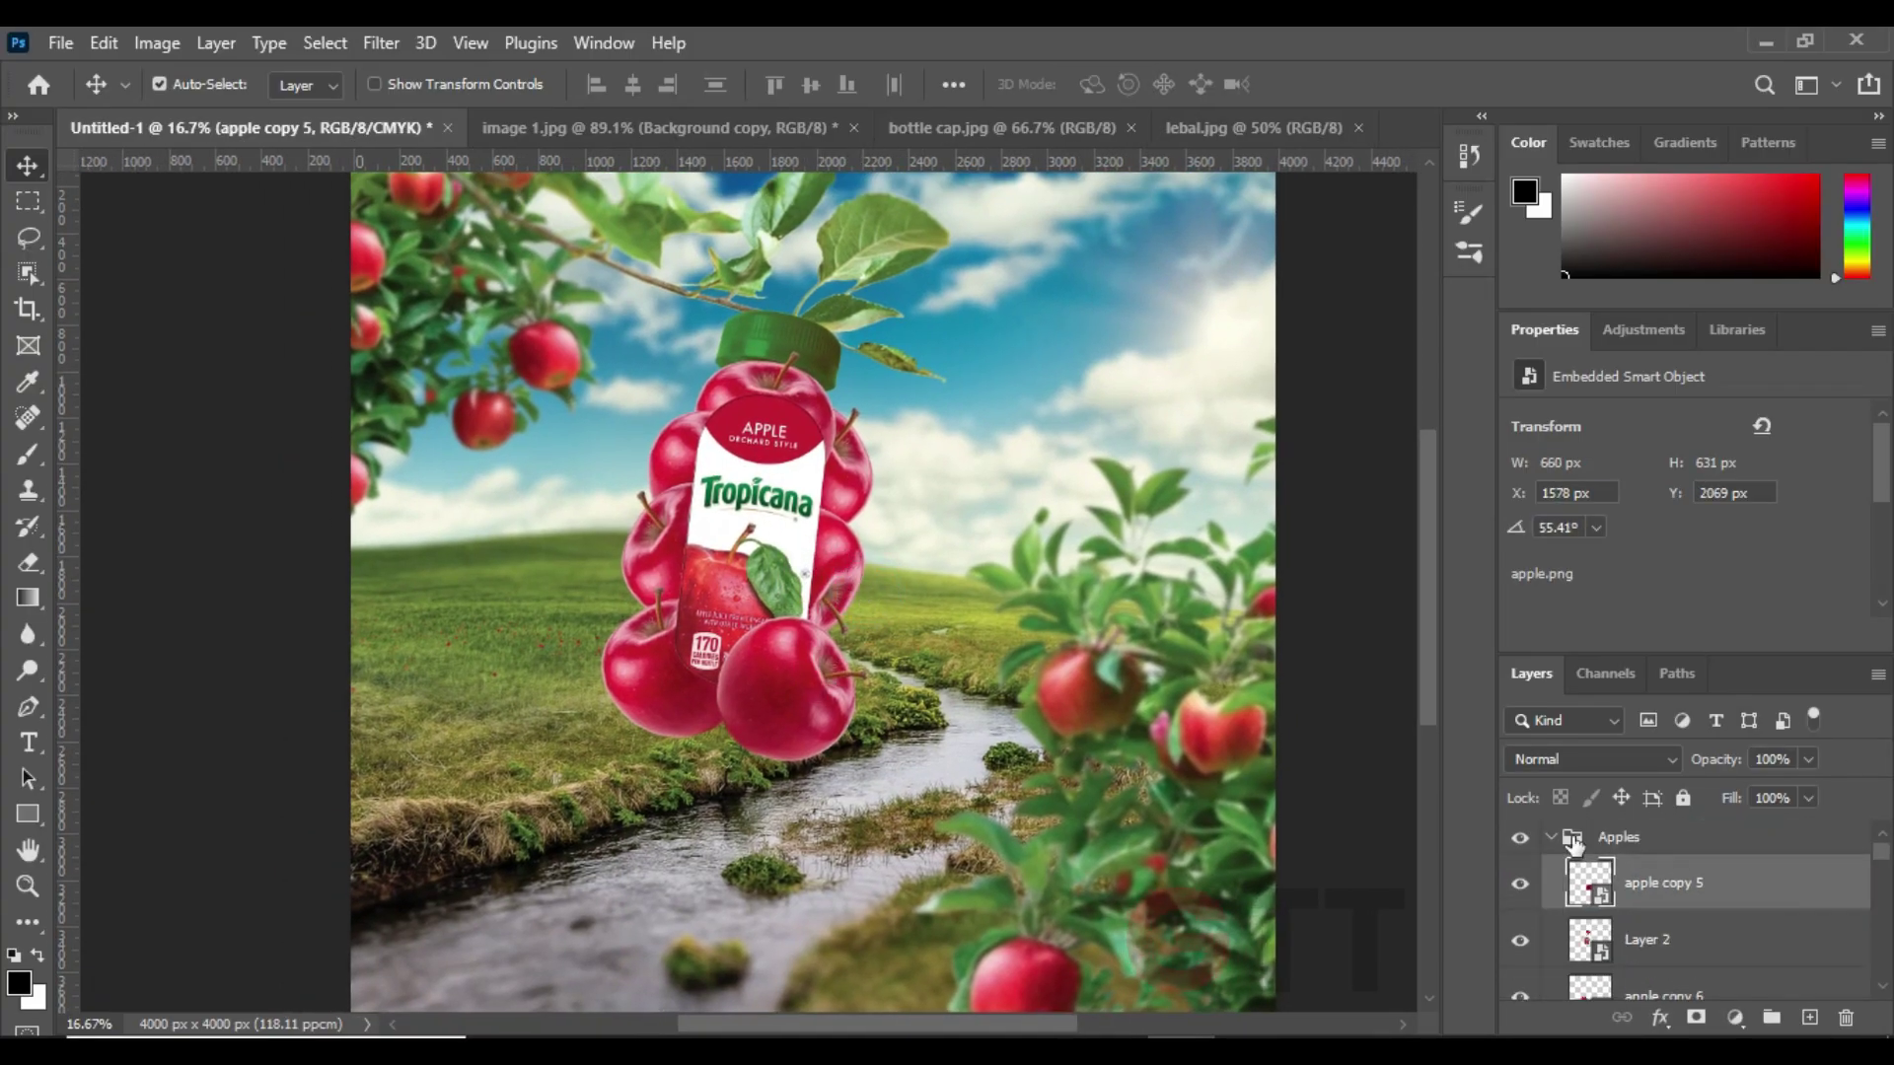
pyautogui.scroll(-3, 1575, 858)
pyautogui.click(1653, 891)
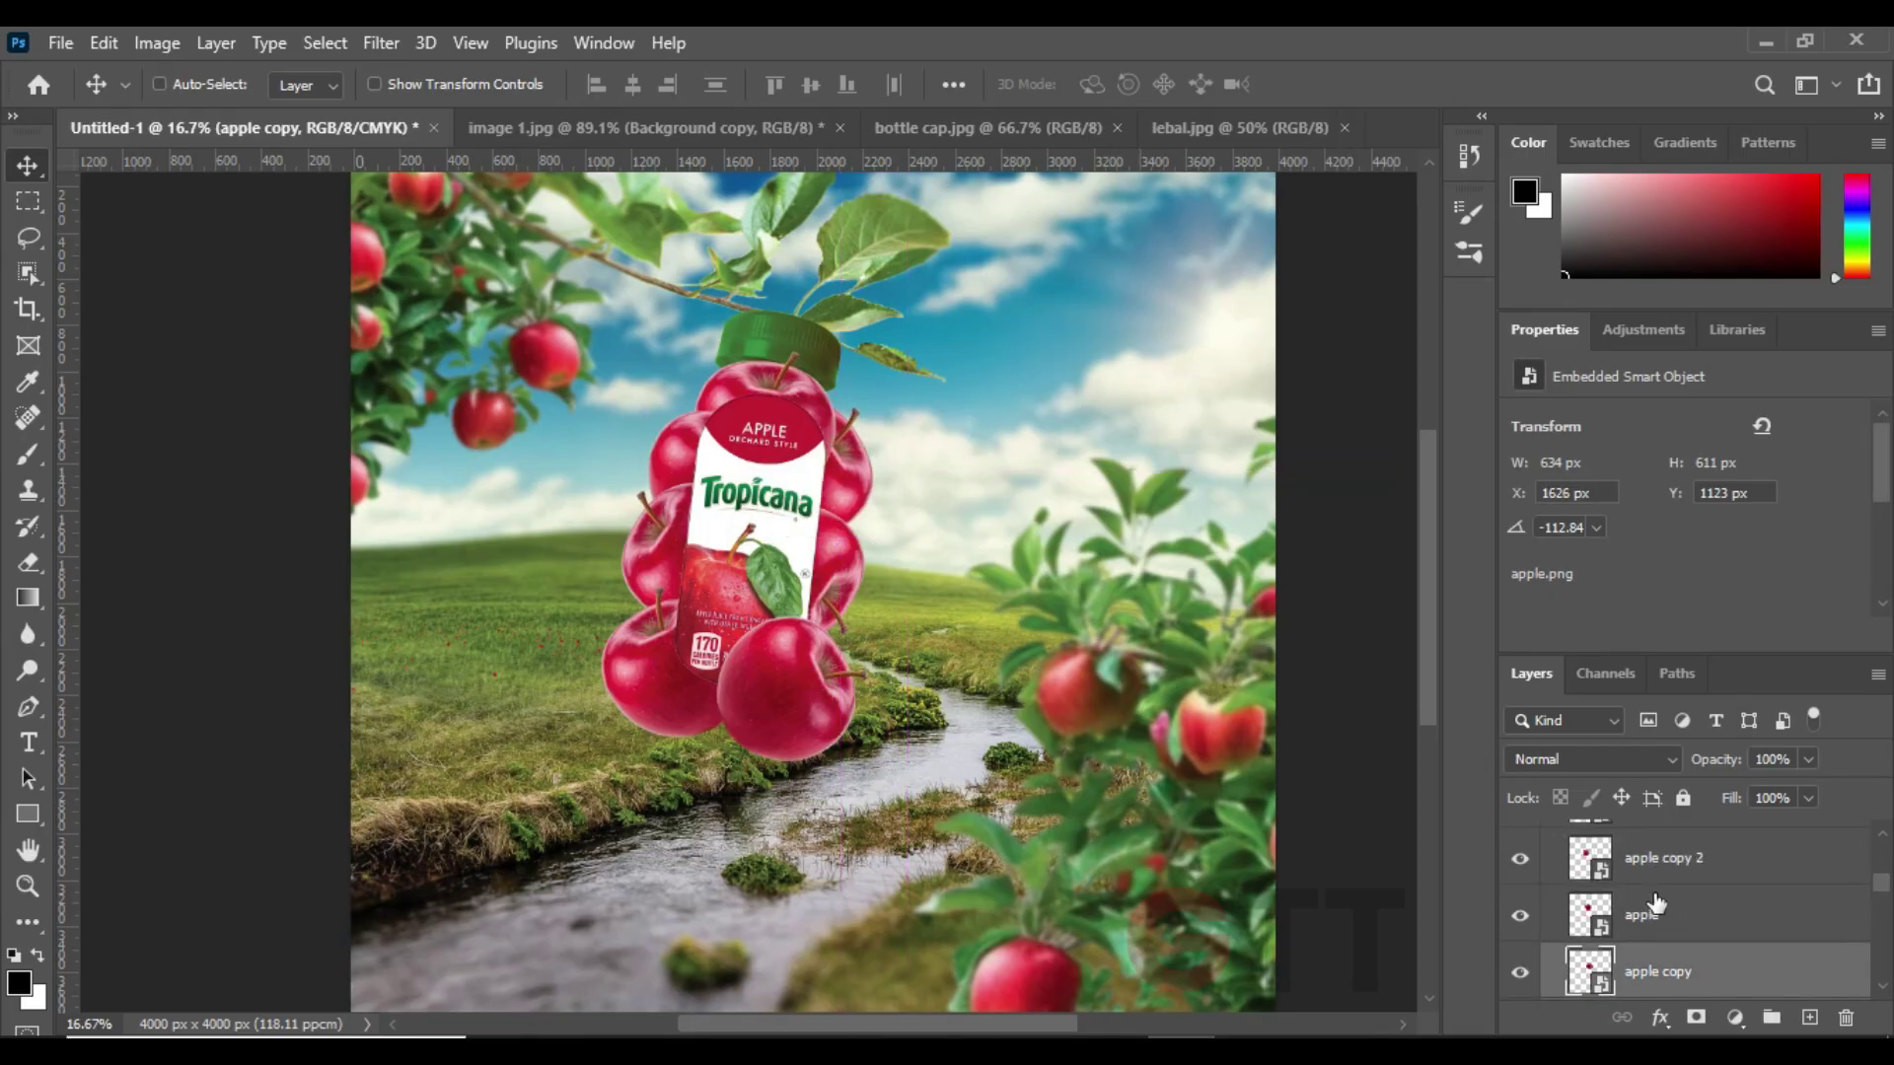
pyautogui.scroll(3, 1674, 947)
pyautogui.click(1550, 837)
pyautogui.click(899, 659)
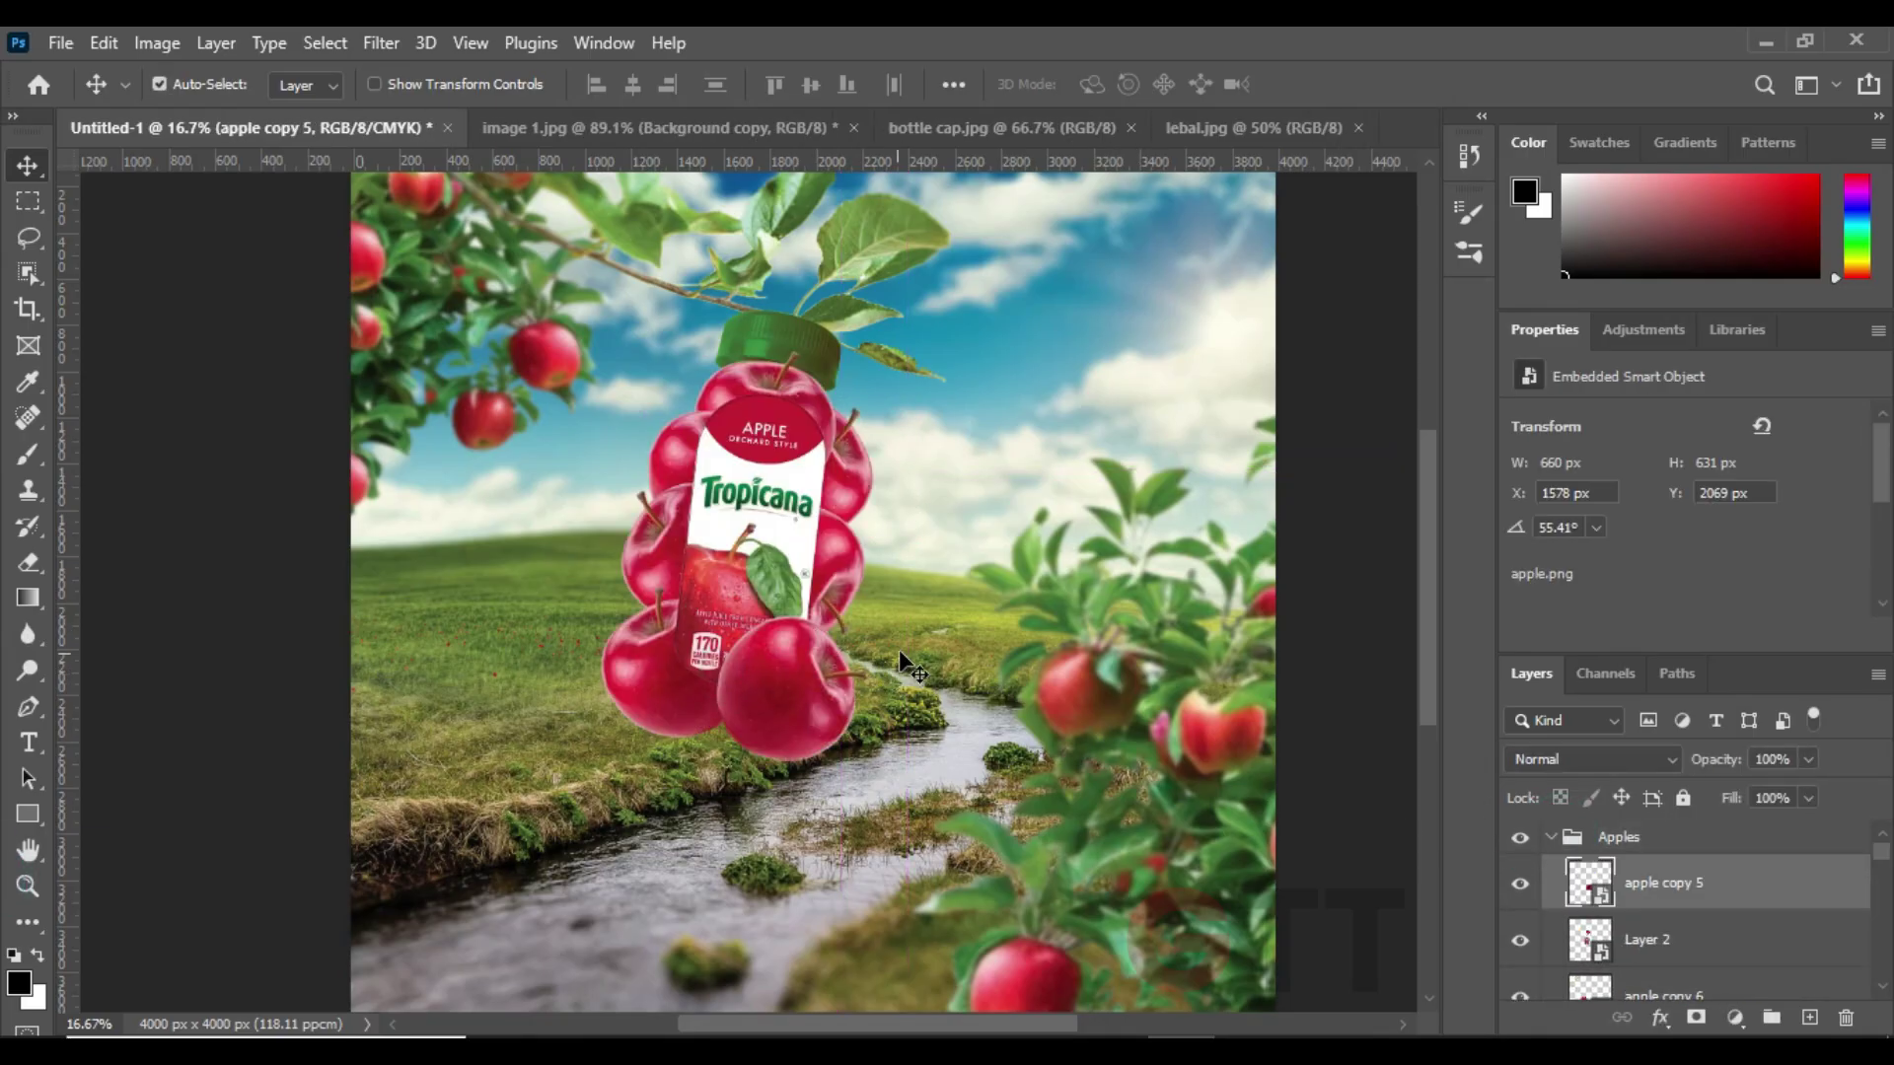
# - Give the bottle layer a tighter, lighter drop shadow
pyautogui.doubleClick(1775, 941)
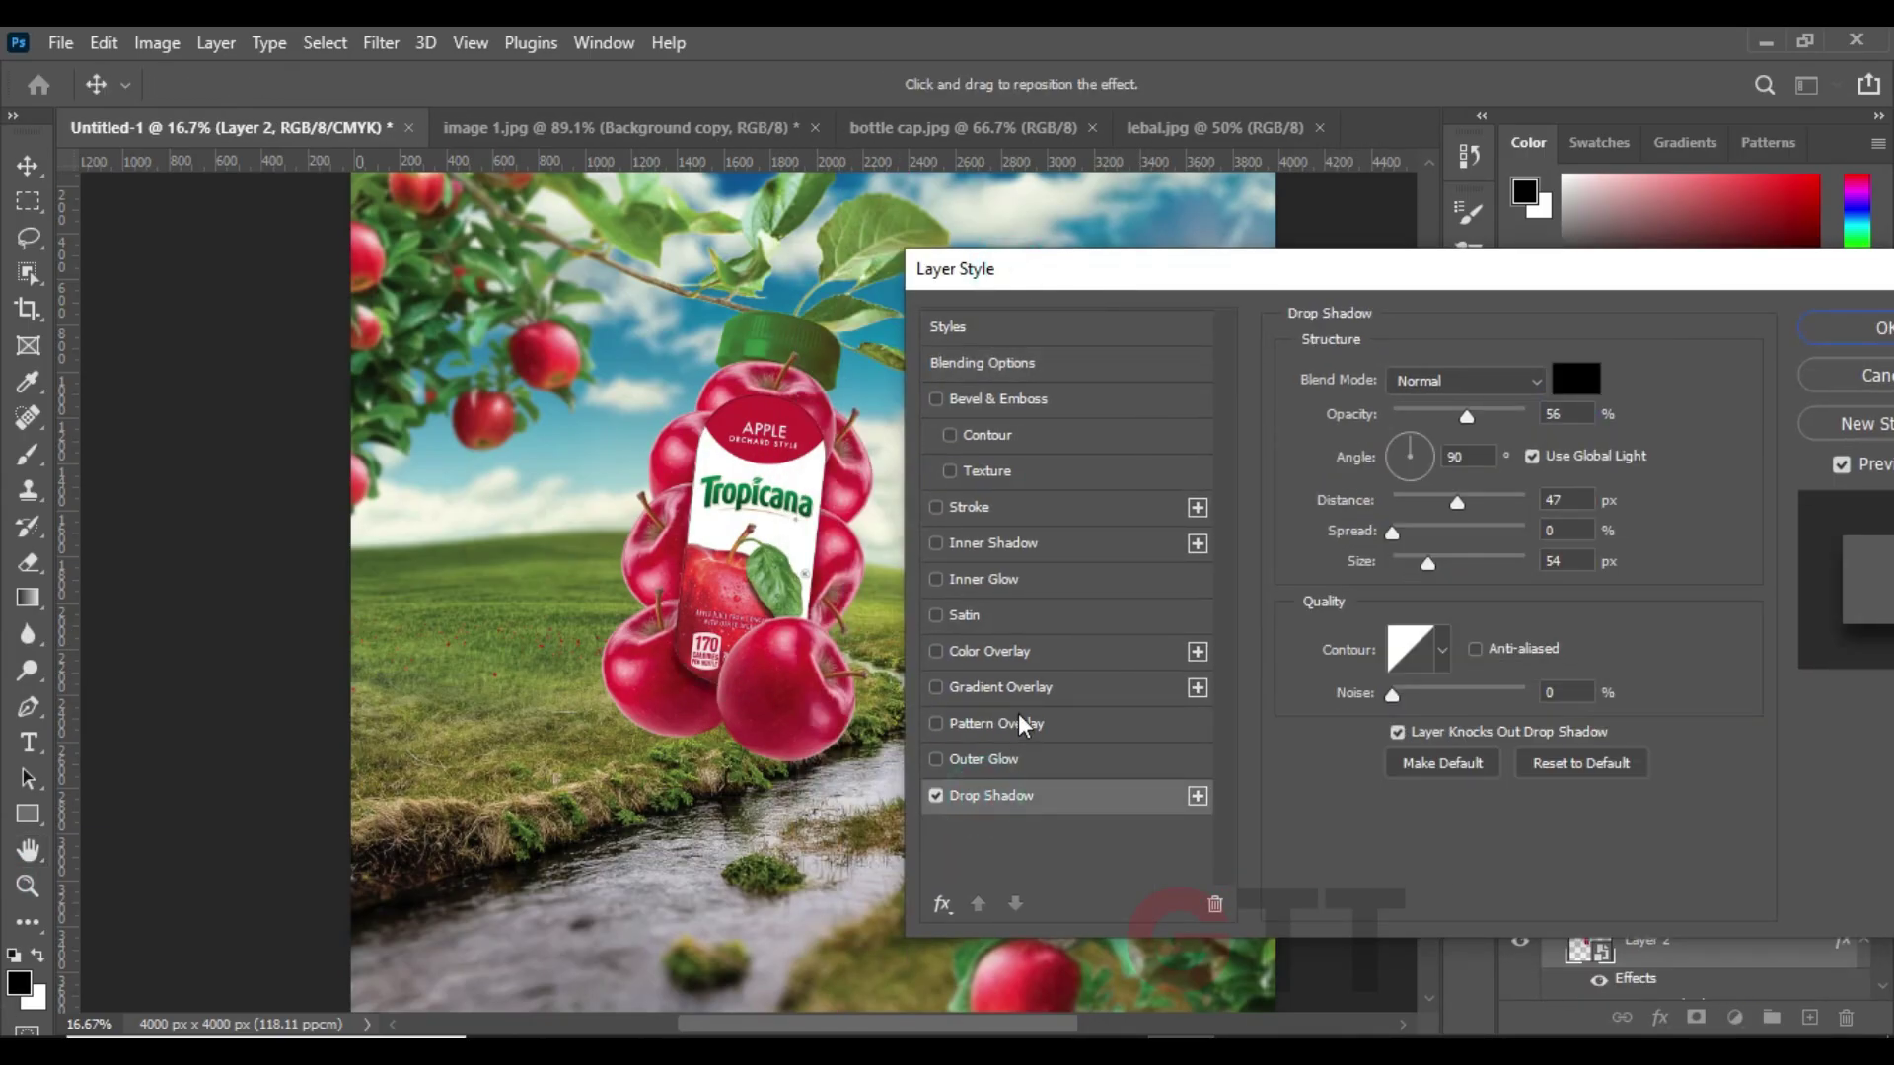
pyautogui.moveTo(1470, 416); pyautogui.dragTo(1446, 416)
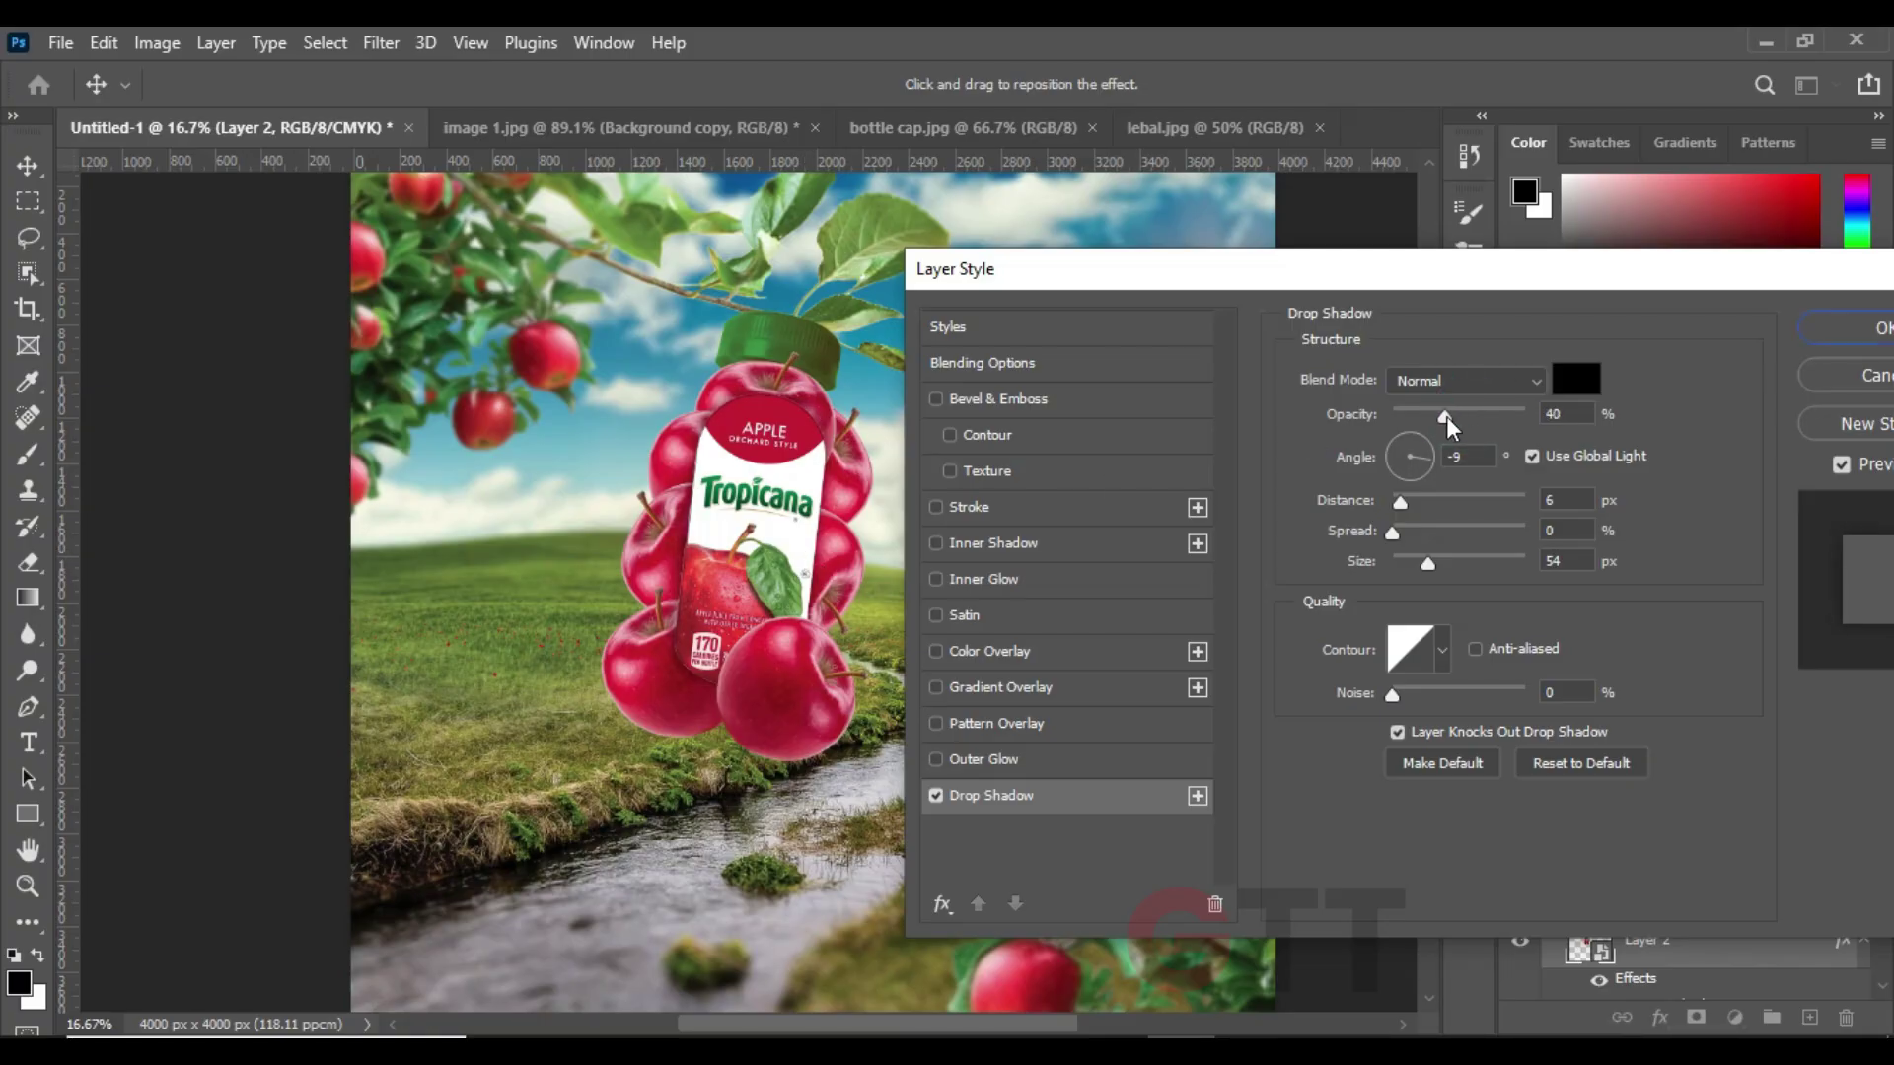
pyautogui.press('Return')
pyautogui.hotkey('ctrl', '+')
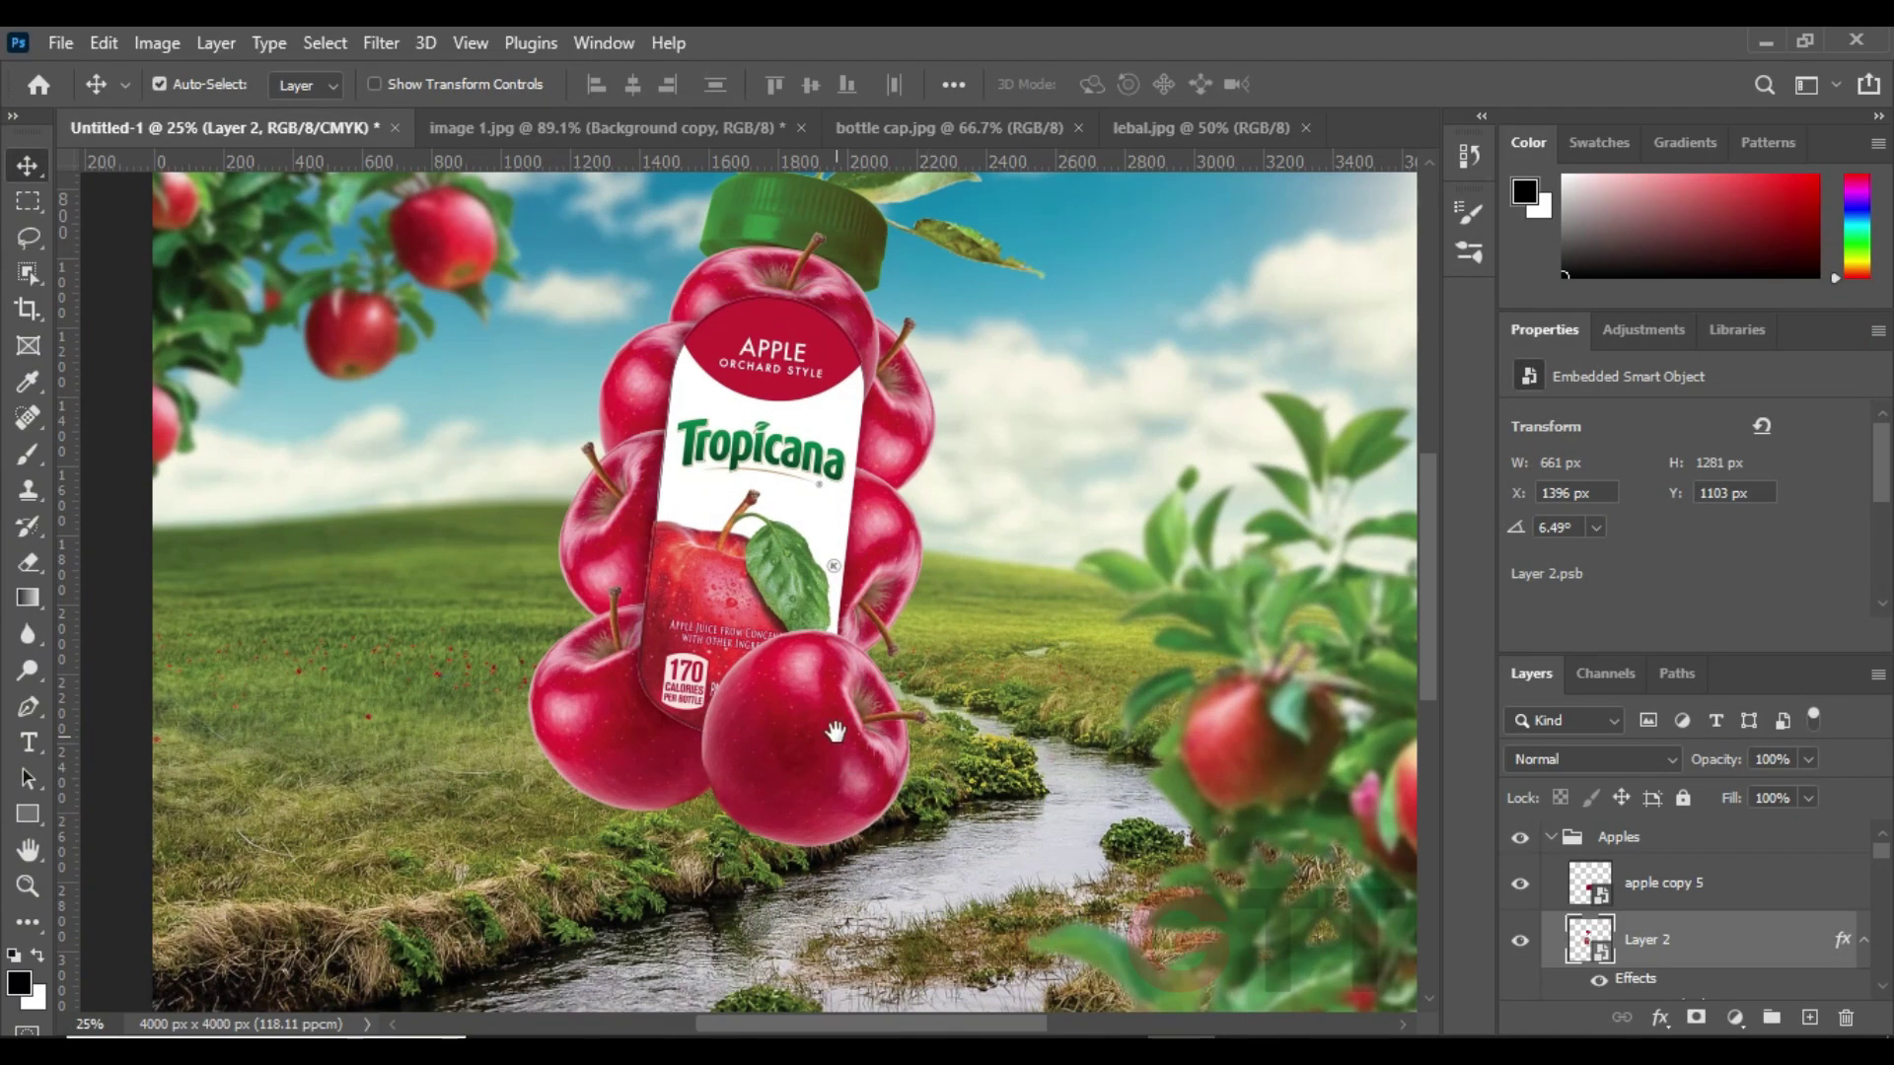
pyautogui.moveTo(835, 732)
pyautogui.mouseDown()
pyautogui.moveTo(815, 730)
pyautogui.moveTo(797, 773)
pyautogui.mouseUp()
# - Paint darker shading over the lower-left apples on new layers using their loaded outlines
pyautogui.hotkey('ctrl', 'shift', 'alt', 'n')
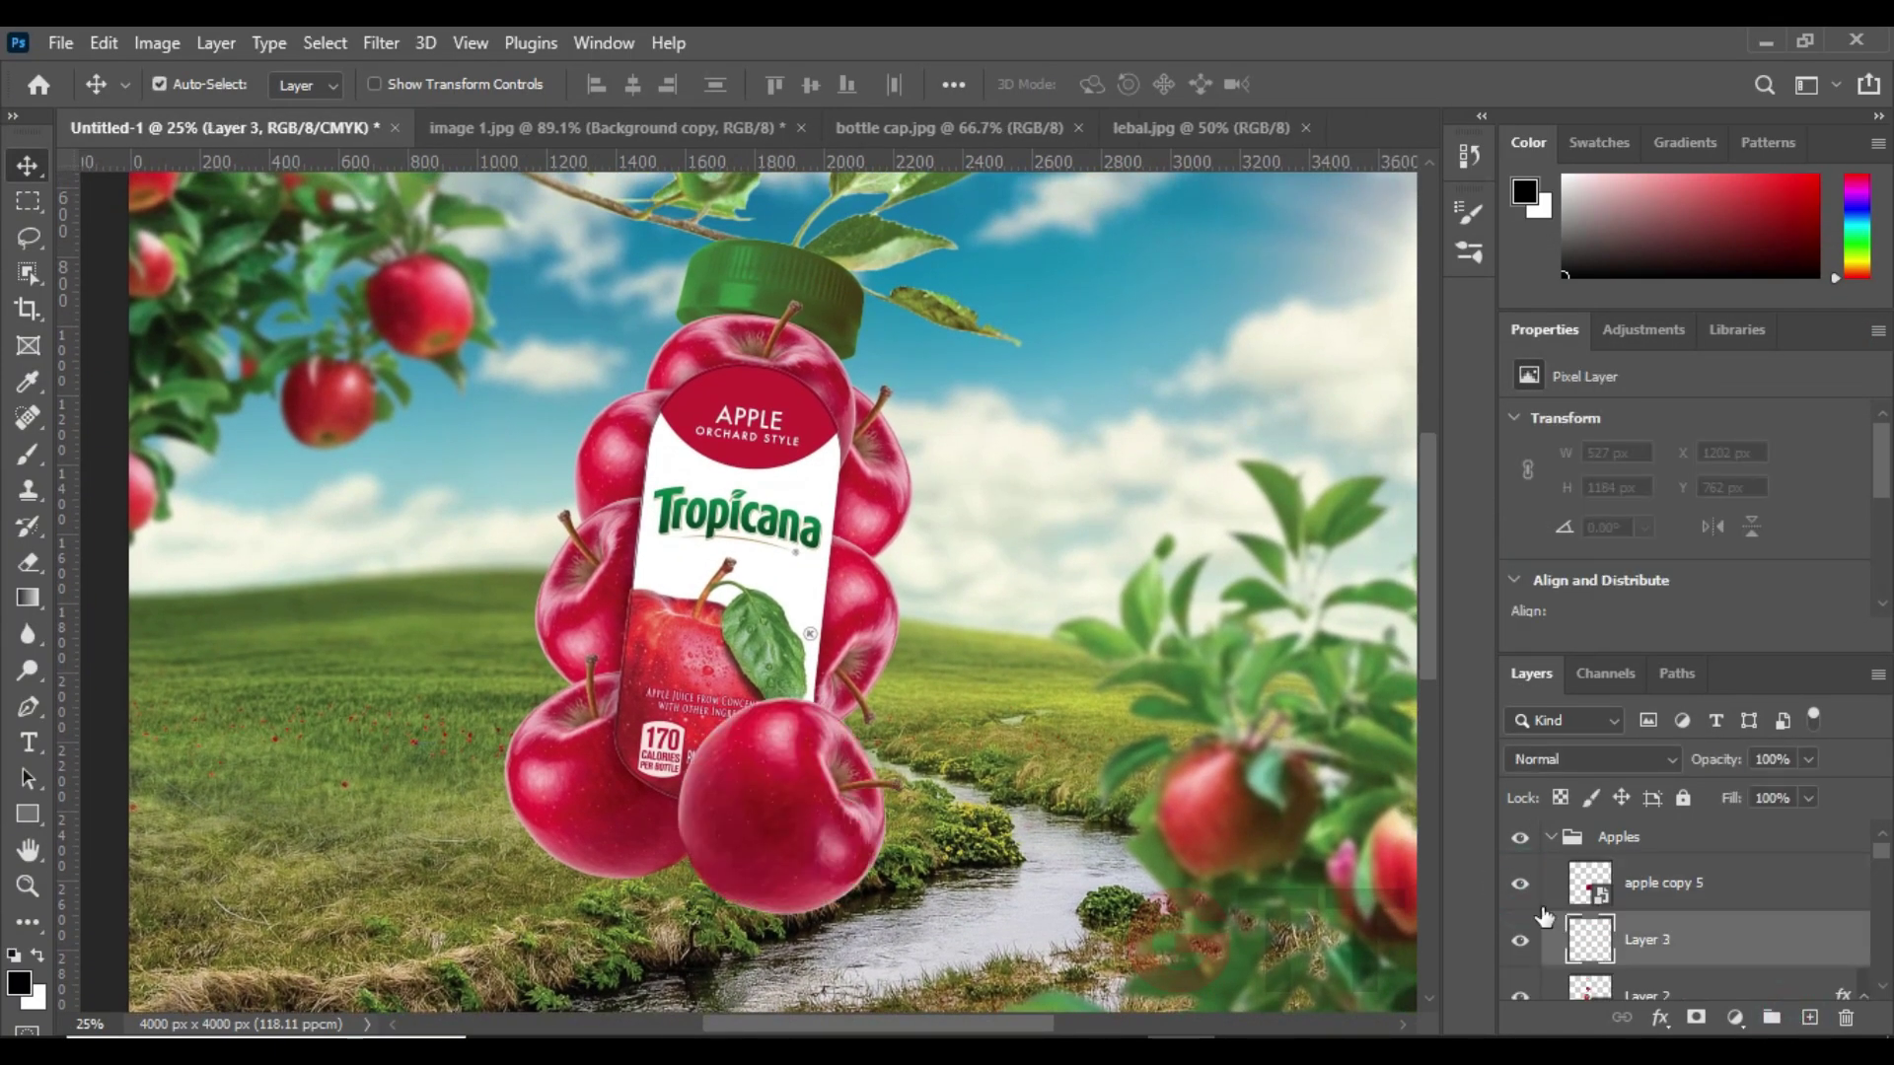
pyautogui.keyDown('ctrl'); pyautogui.click(1588, 989); pyautogui.keyUp('ctrl')
pyautogui.press('b')
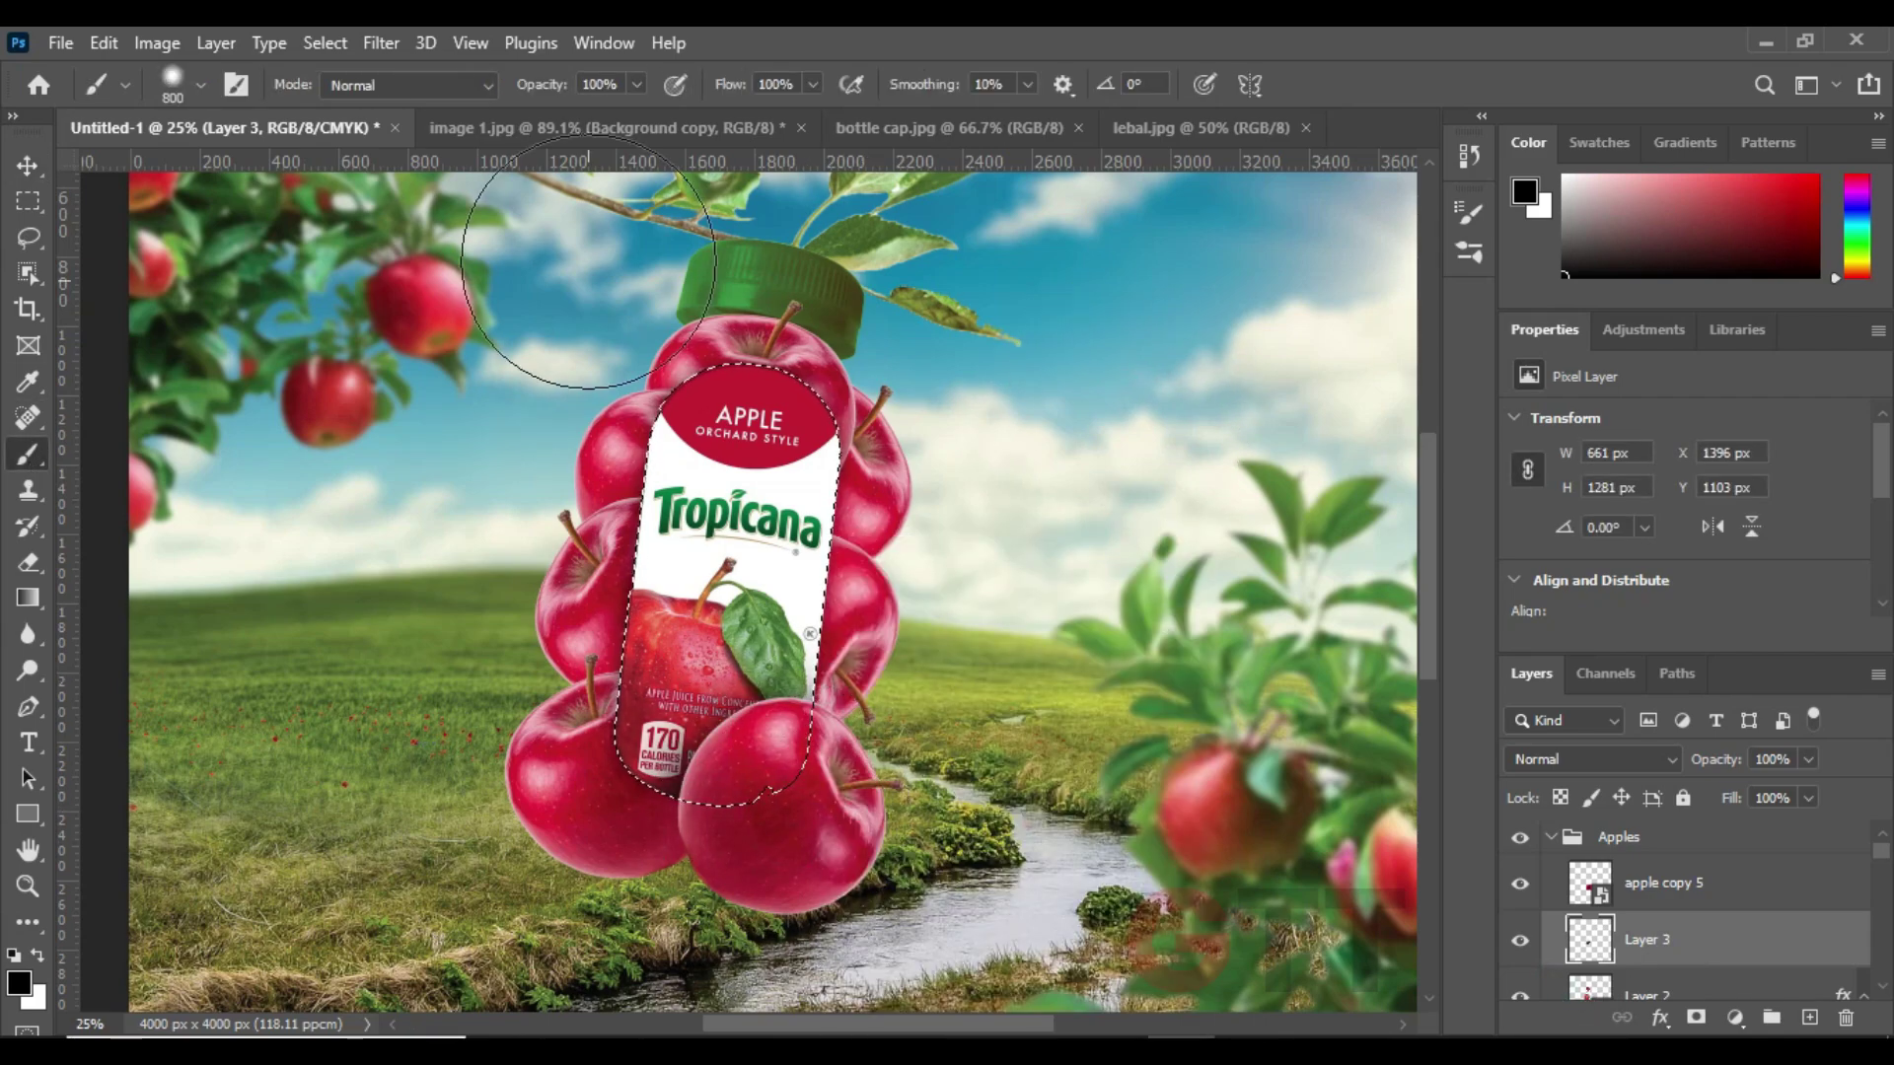
pyautogui.keyDown('ctrl'); pyautogui.click(1591, 987); pyautogui.keyUp('ctrl')
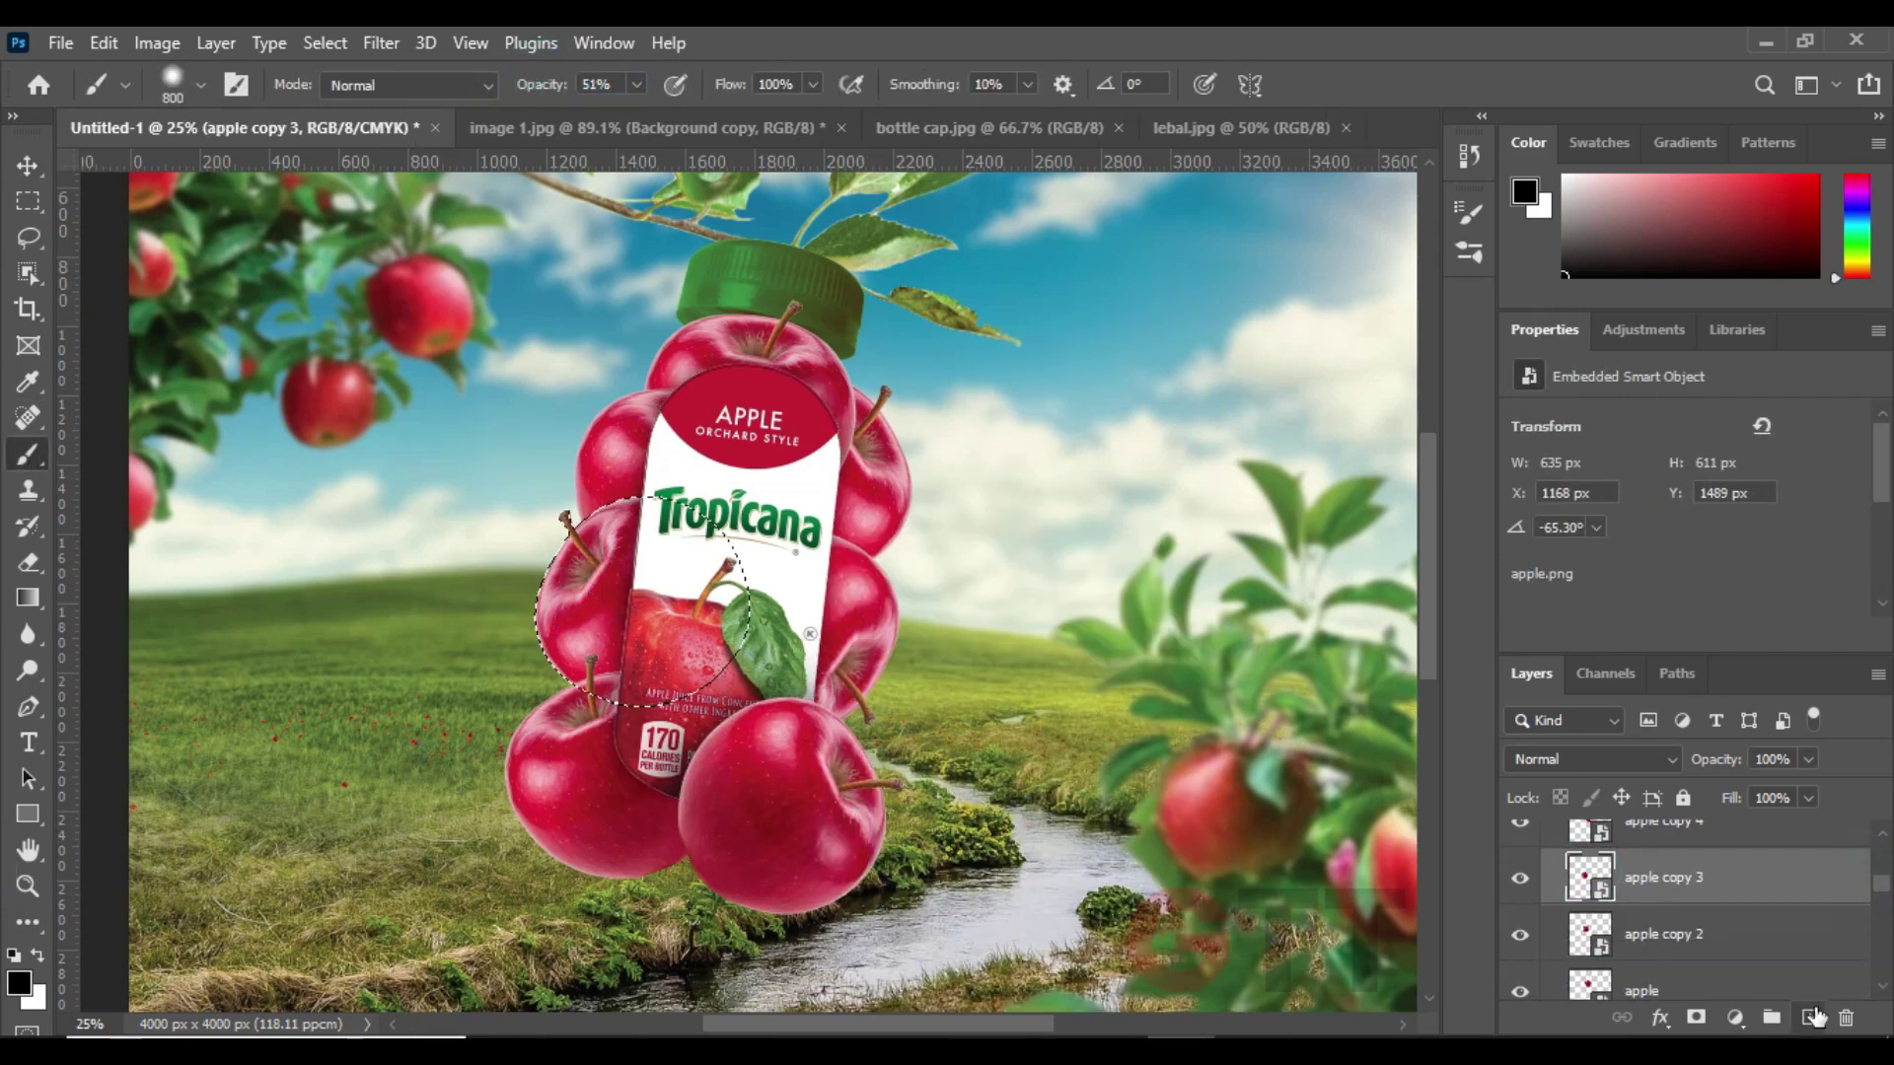
pyautogui.hotkey('ctrl', 'shift', 'alt', 'n')
pyautogui.moveTo(1682, 917); pyautogui.dragTo(1677, 863)
pyautogui.hotkey('ctrl', 'd')
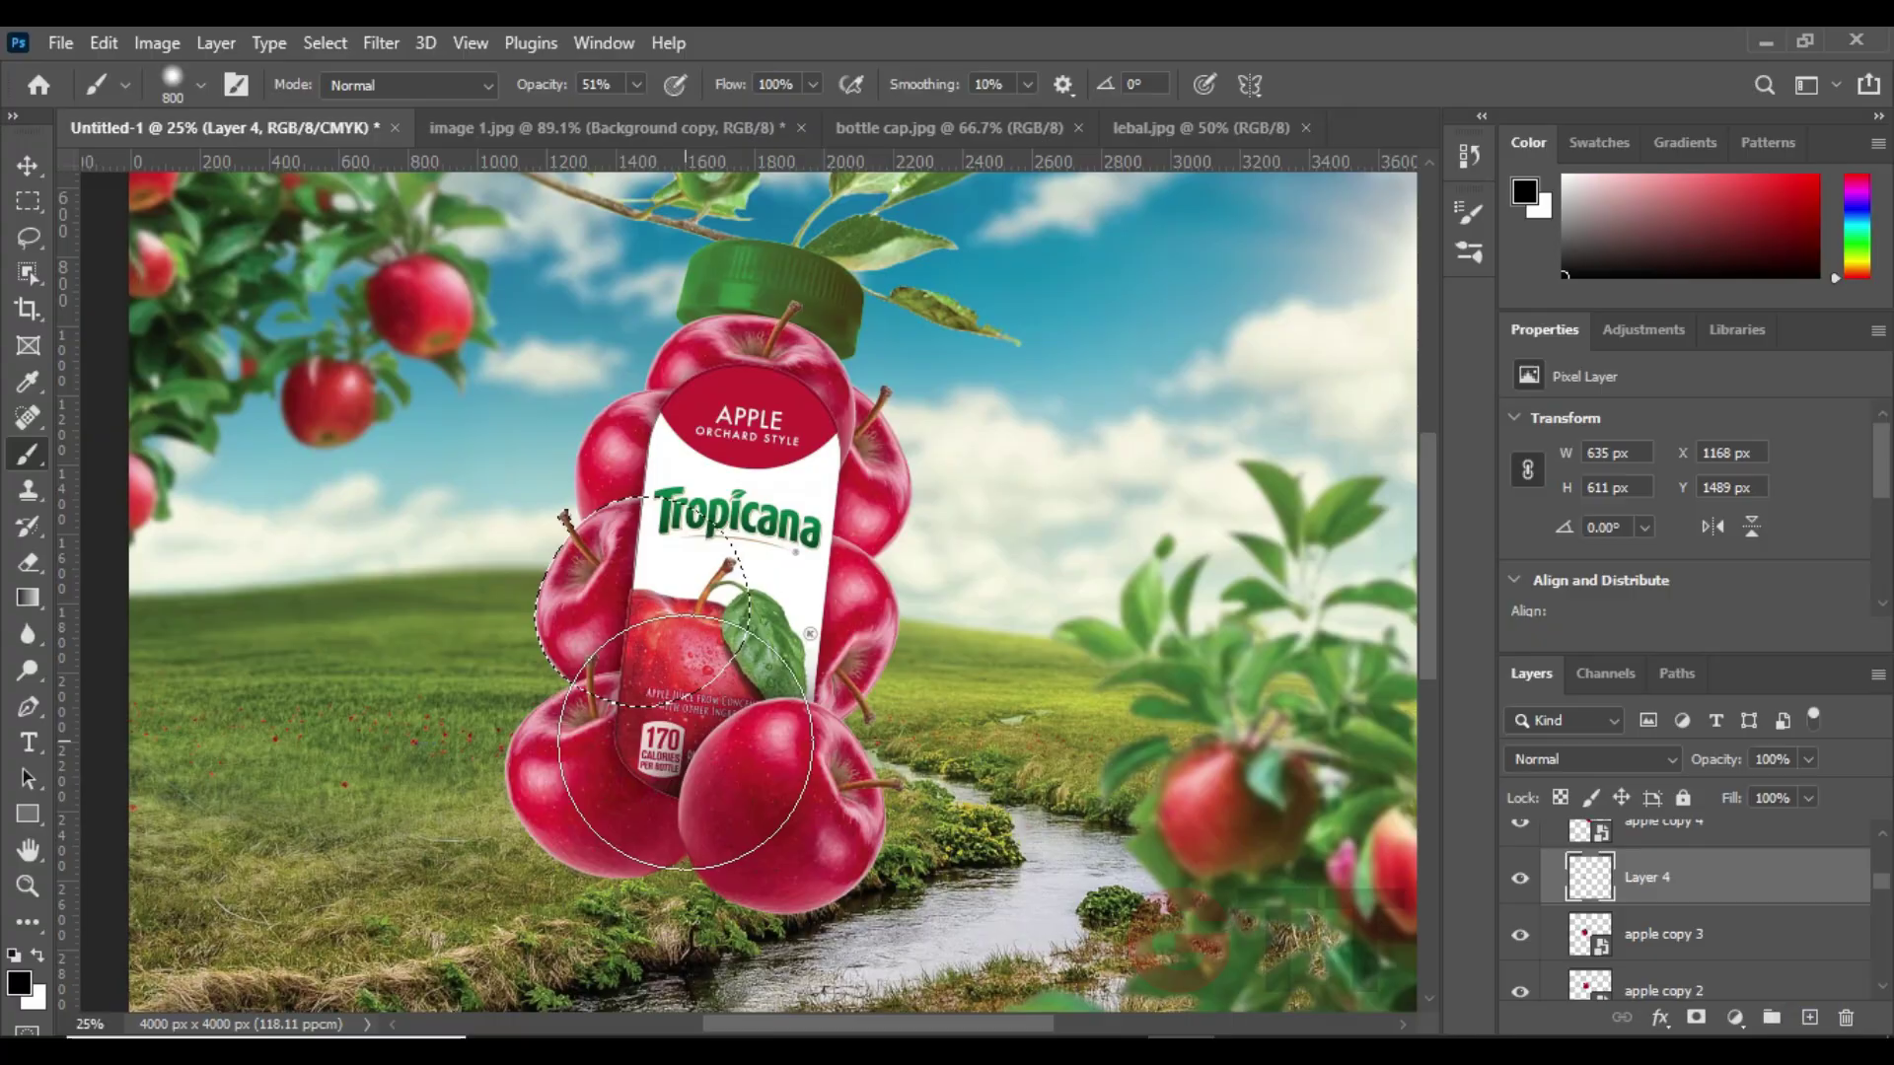
pyautogui.moveTo(612, 770); pyautogui.dragTo(845, 656)
# - Shade the right-side apples on another new layer with a soft low-opacity brush
pyautogui.keyDown('ctrl'); pyautogui.click(1591, 829); pyautogui.keyUp('ctrl')
pyautogui.click(1810, 1017)
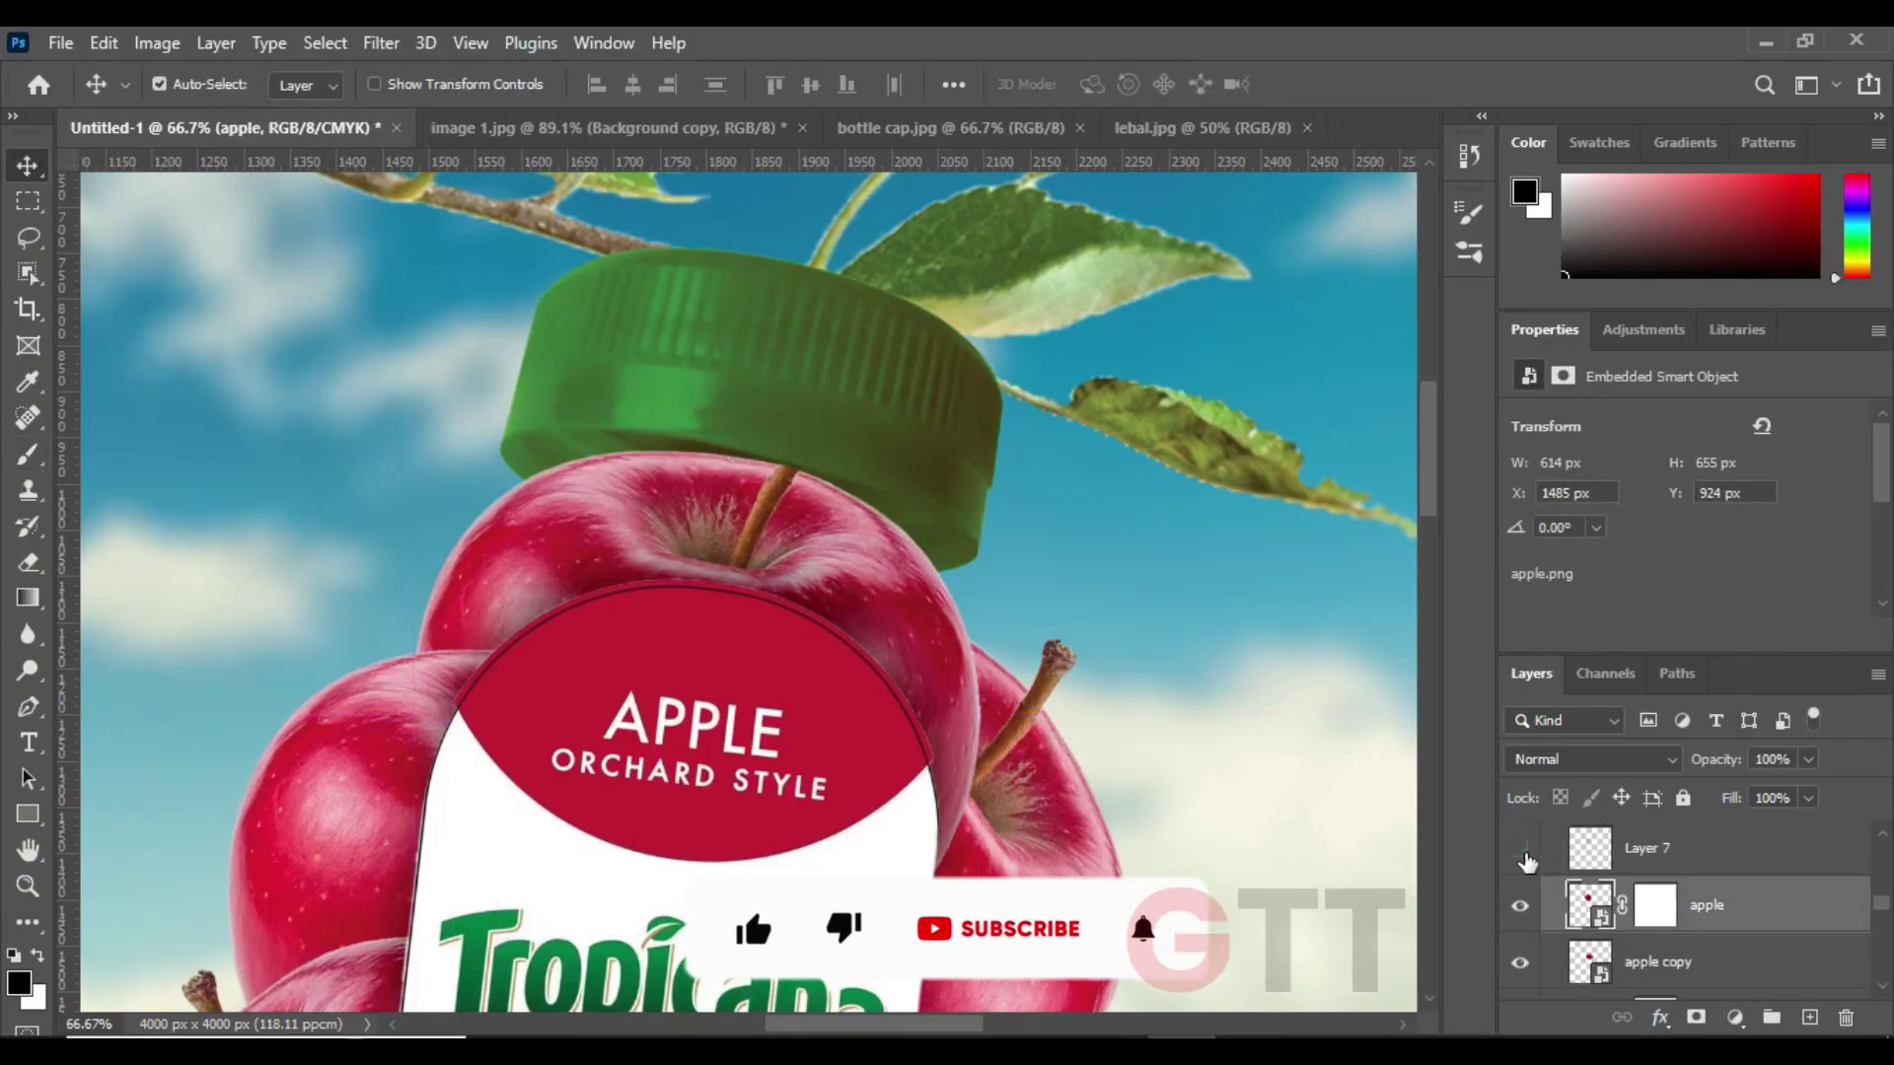
pyautogui.press('b')
pyautogui.rightClick(690, 483)
pyautogui.press('Escape')
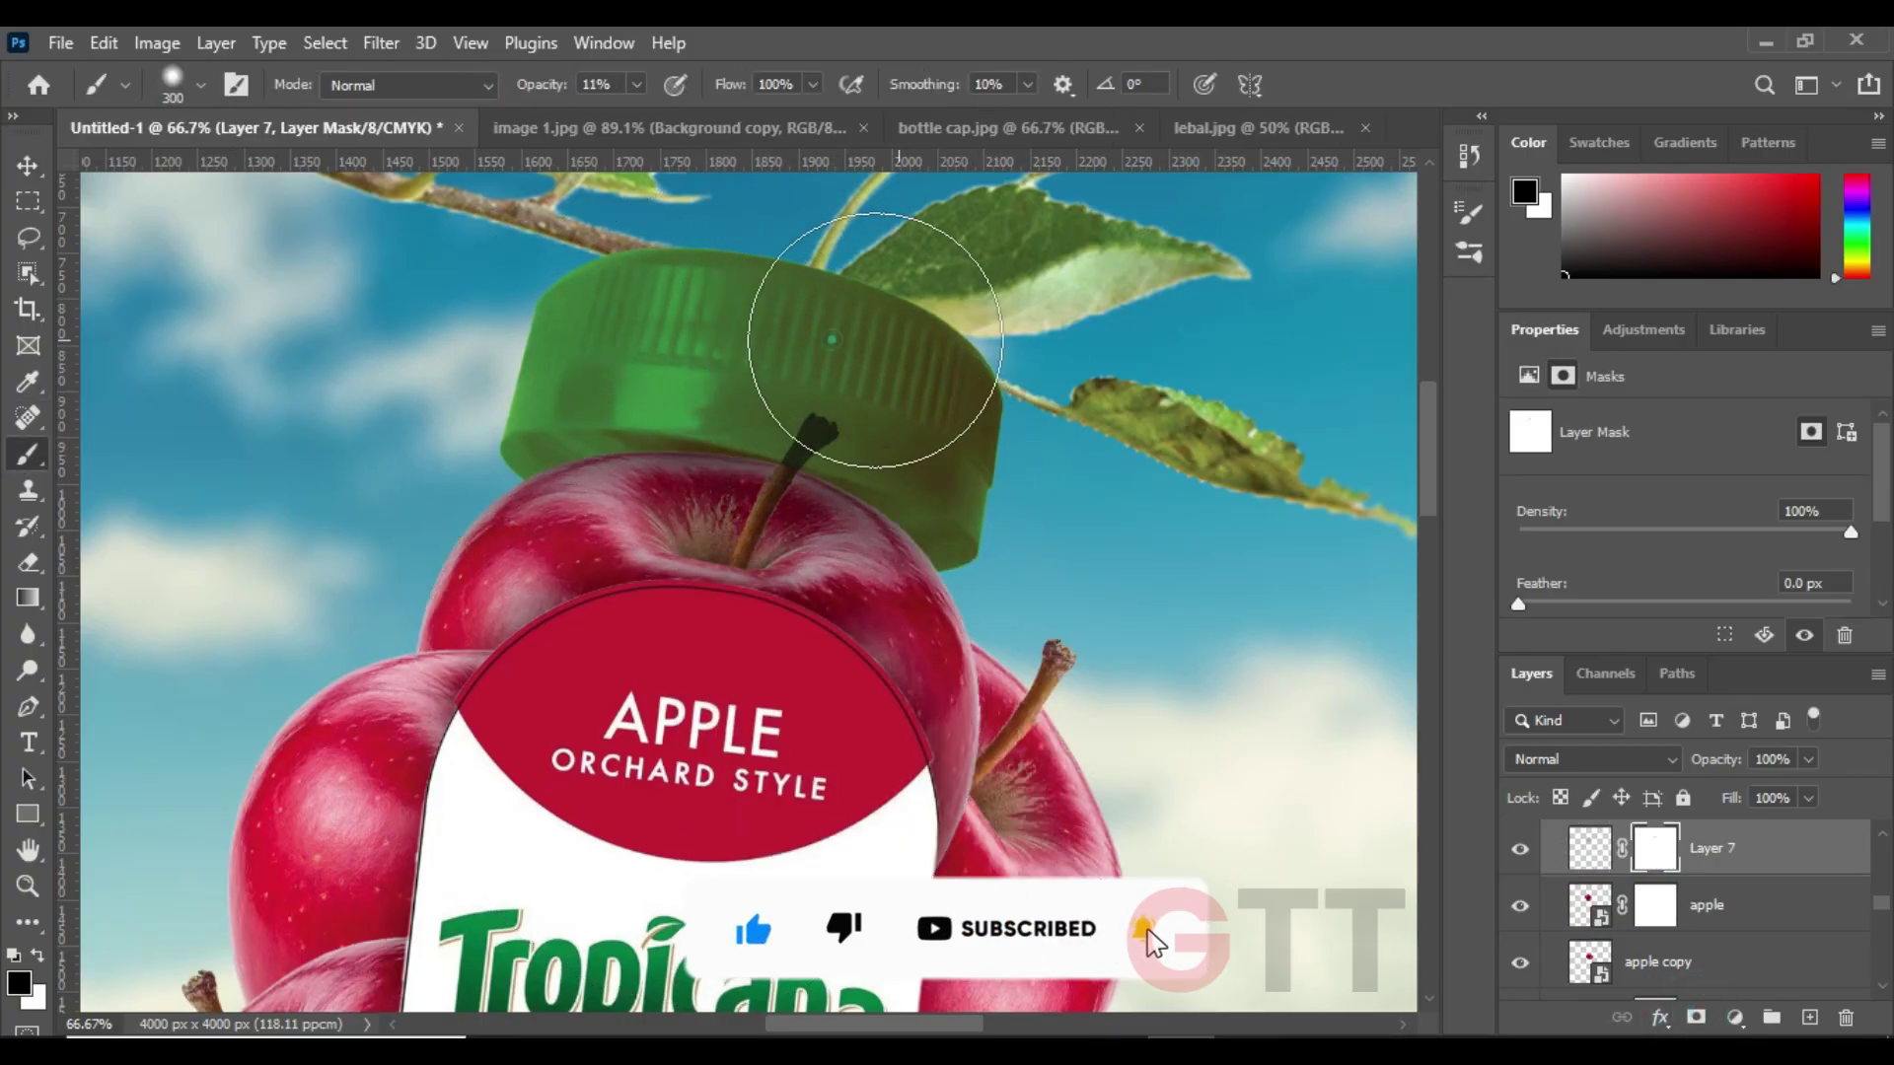
pyautogui.press('v')
pyautogui.hotkey('ctrl', '0')
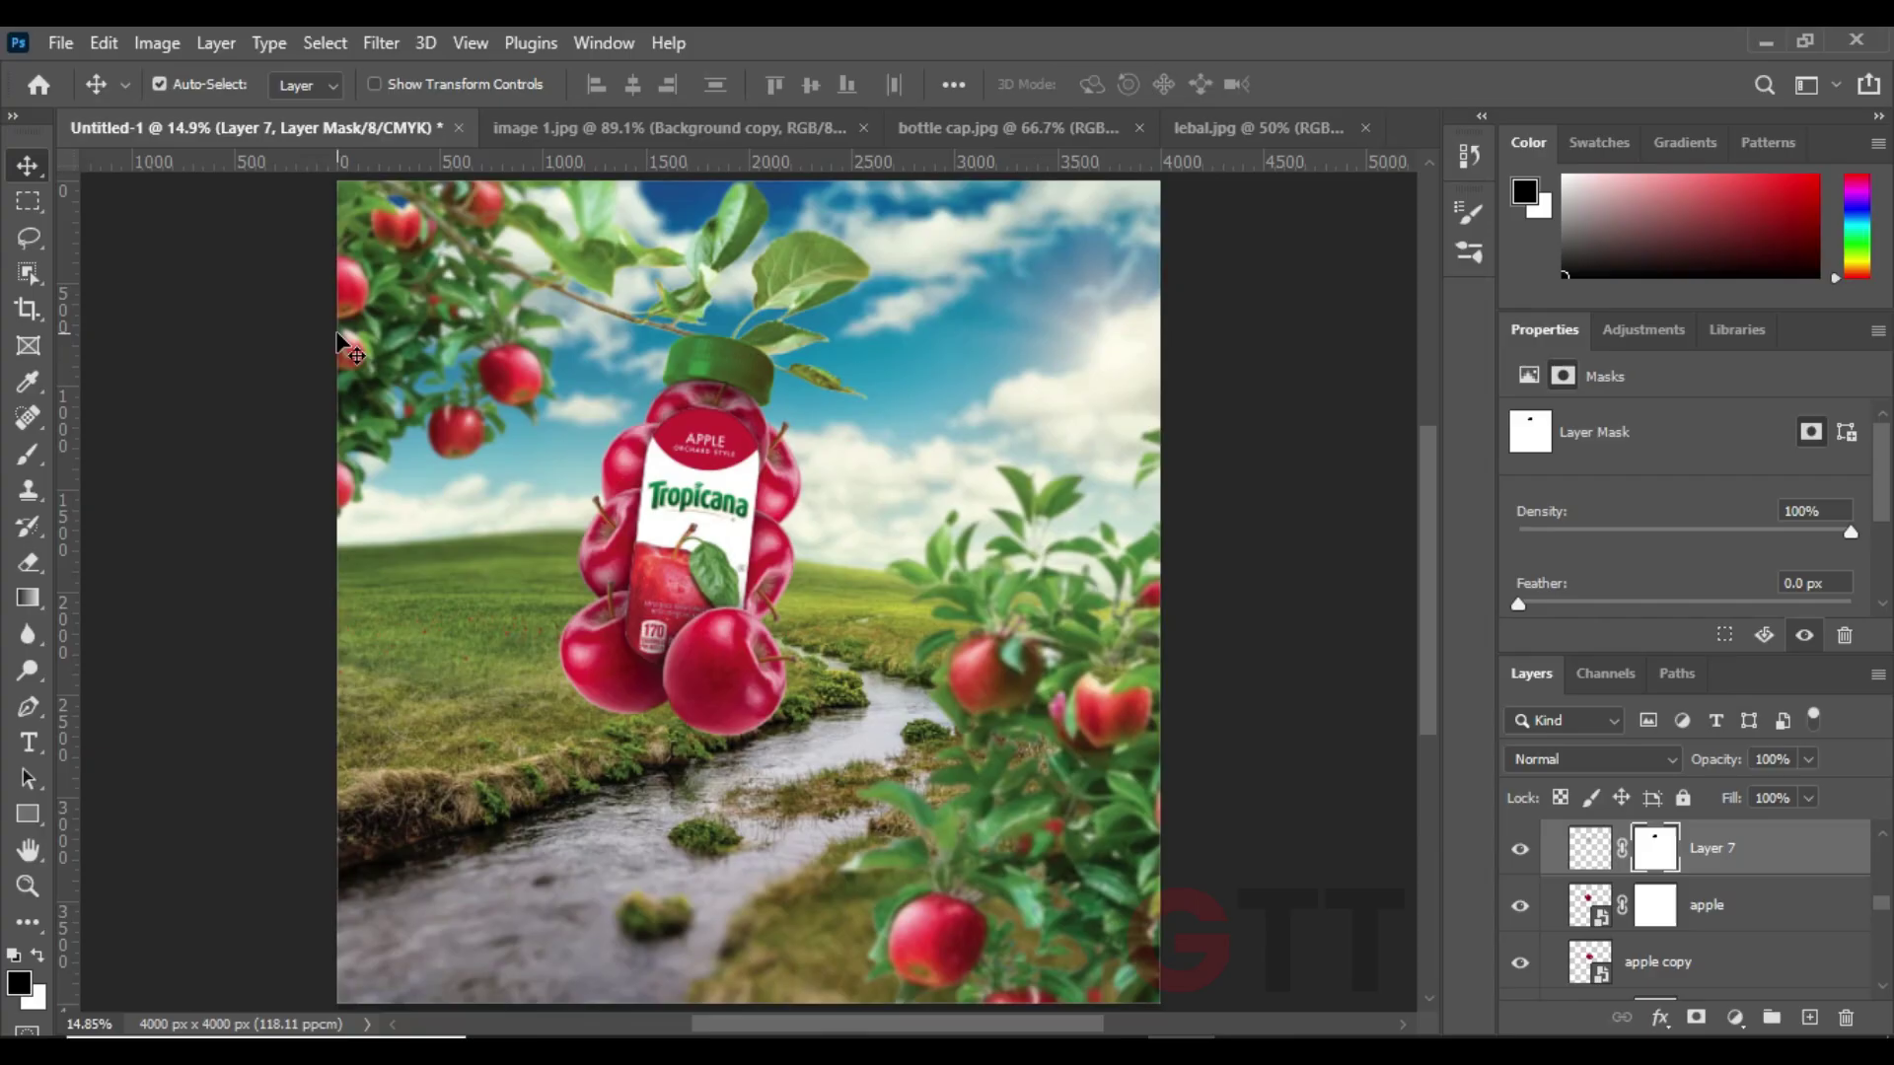
pyautogui.click(1677, 836)
pyautogui.click(1550, 836)
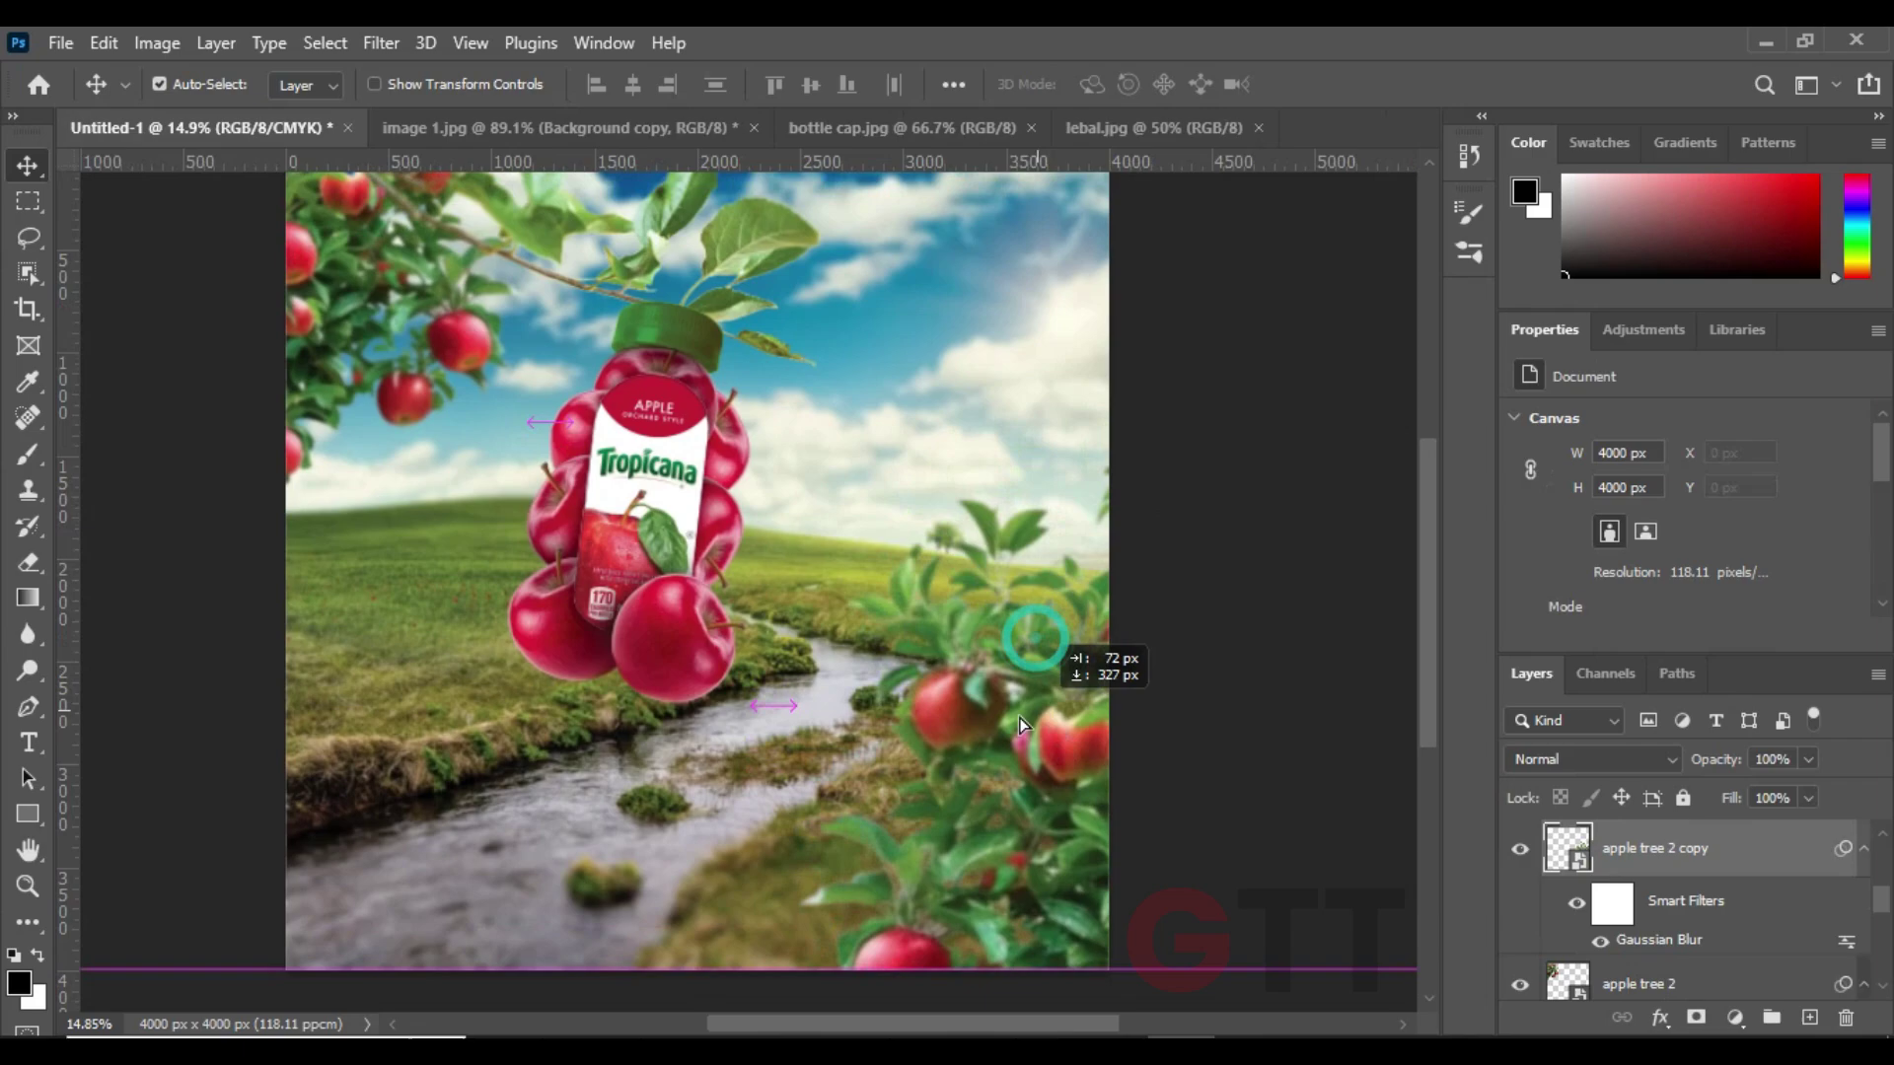
# - Add a -0.50 Exposure adjustment and softly paint its mask near the clouds at 11–16% opacity
pyautogui.moveTo(1036, 661)
pyautogui.mouseDown()
pyautogui.moveTo(1056, 749)
pyautogui.moveTo(1122, 646)
pyautogui.mouseUp()
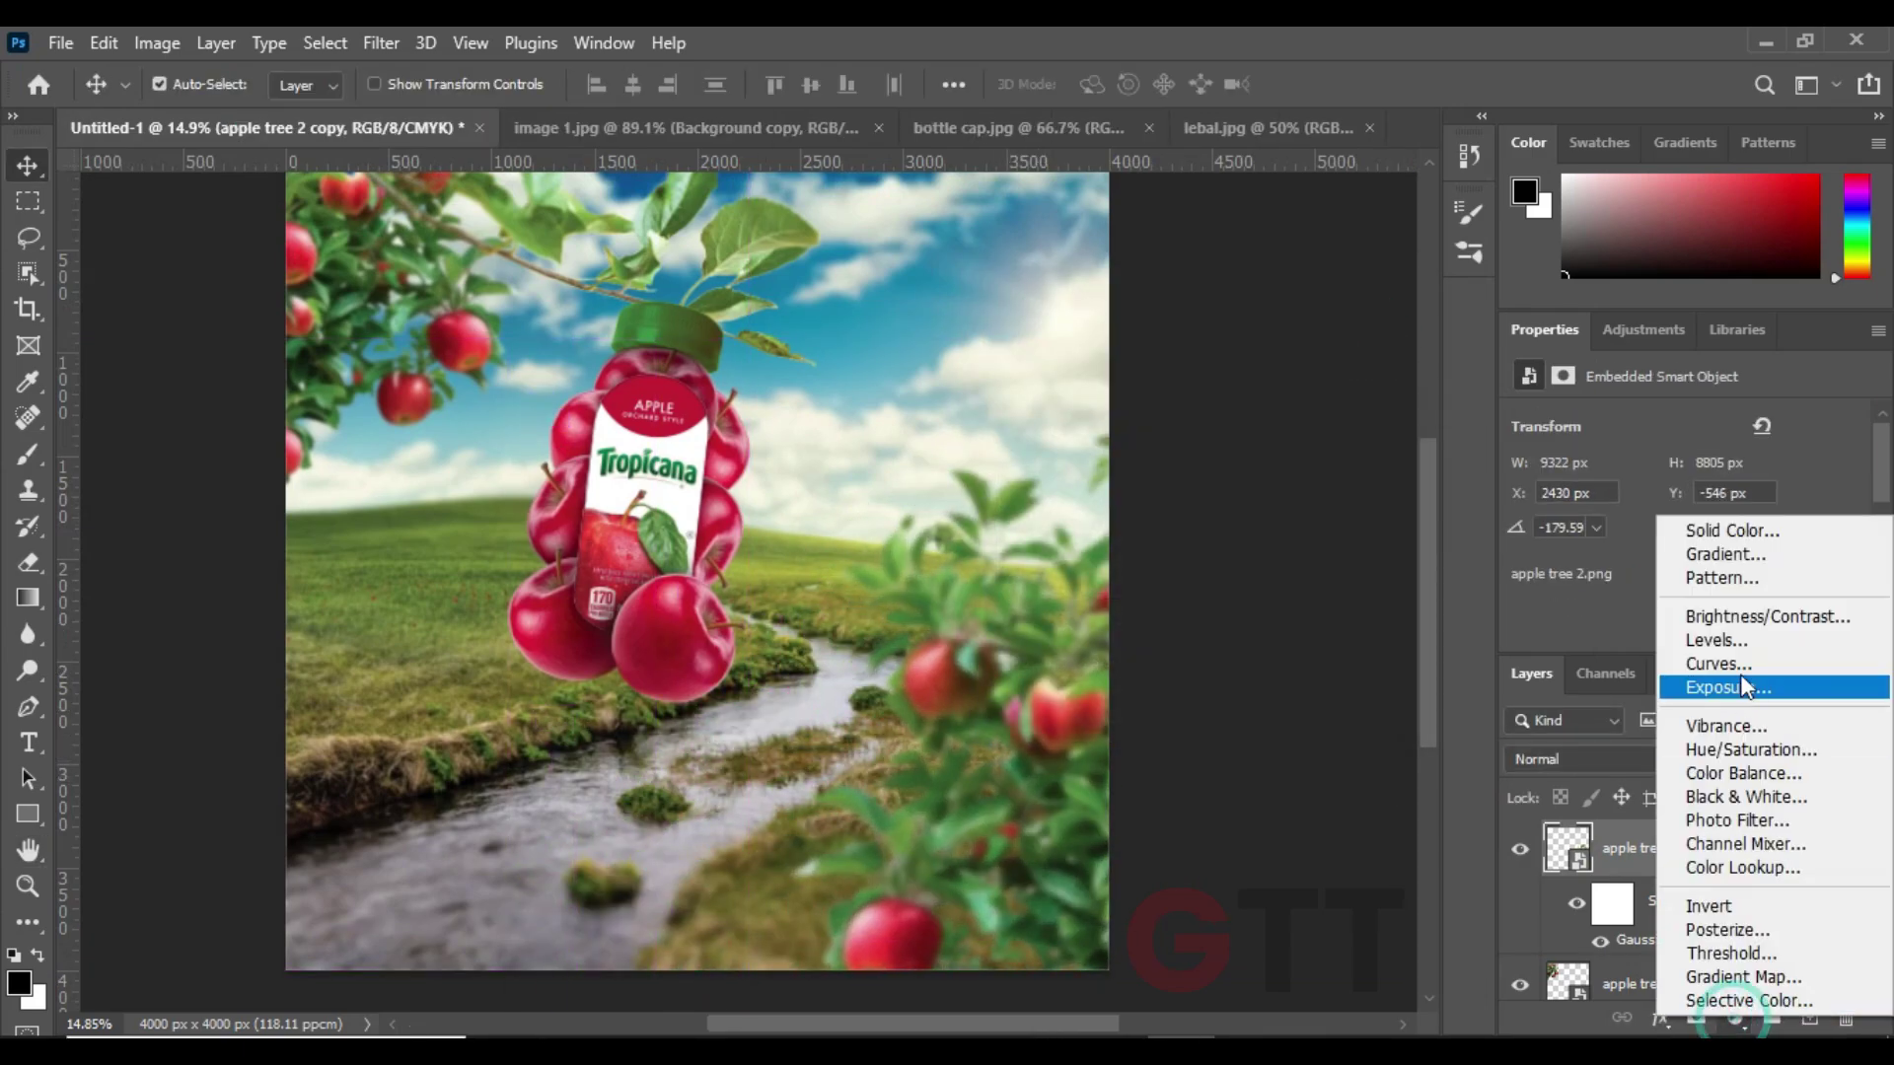
pyautogui.click(1743, 690)
pyautogui.moveTo(1697, 481); pyautogui.dragTo(1670, 495)
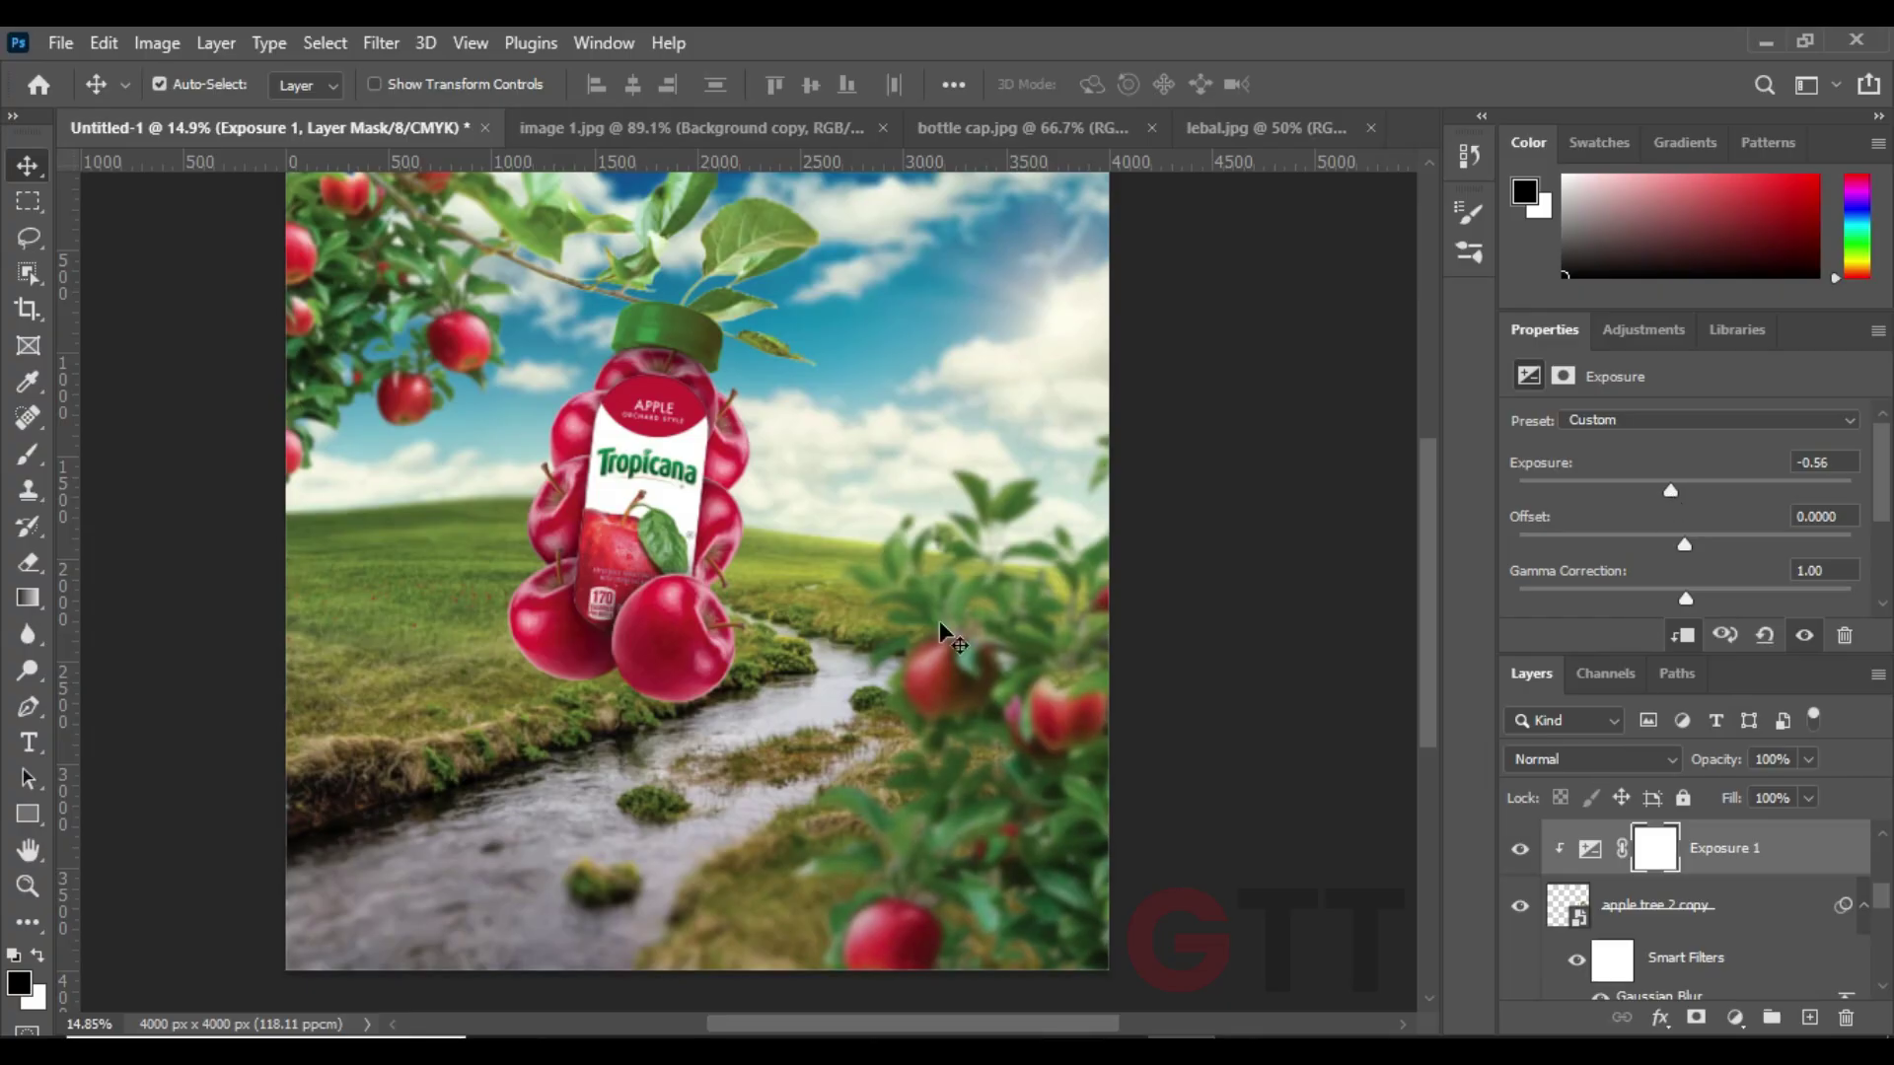
pyautogui.press('b')
pyautogui.press(']')
pyautogui.press(']')
pyautogui.press(']')
pyautogui.click(999, 458)
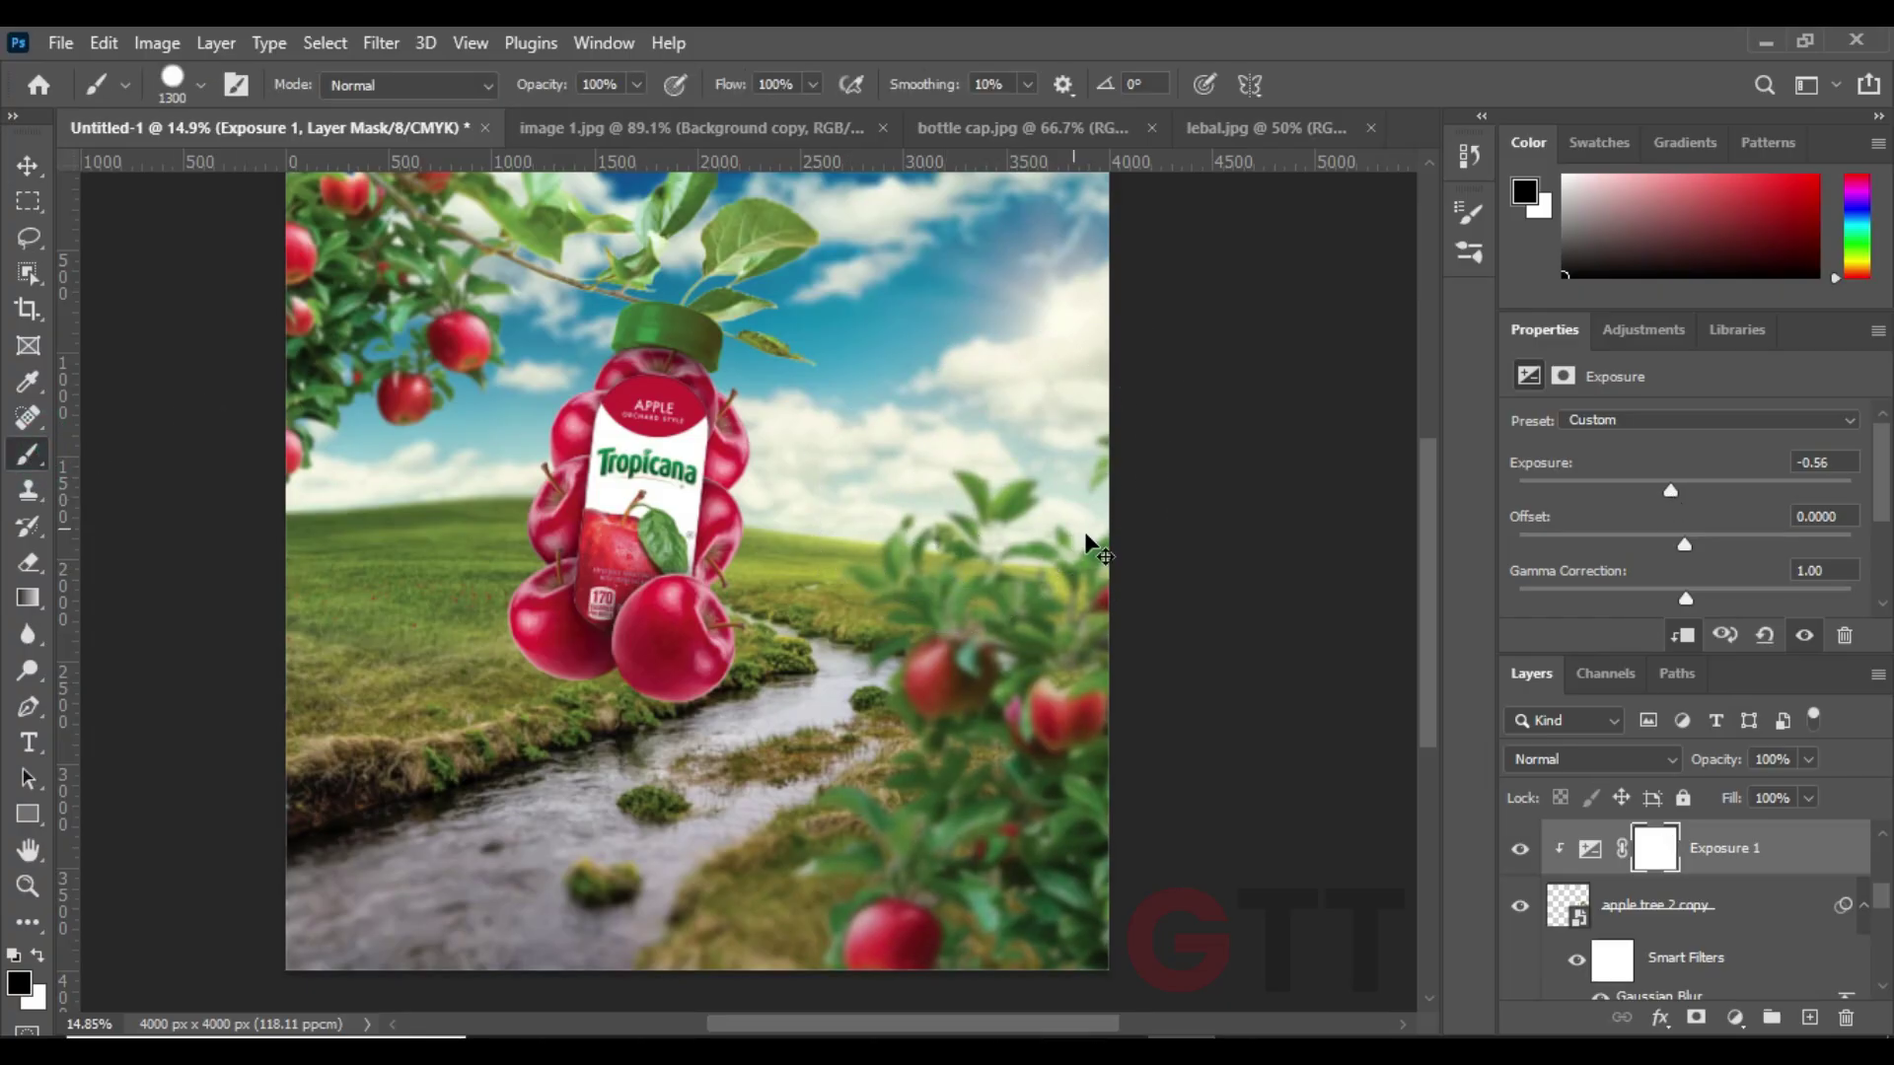
pyautogui.rightClick(1086, 546)
pyautogui.click(1057, 436)
pyautogui.press('1')
pyautogui.press('1')
pyautogui.click(988, 461)
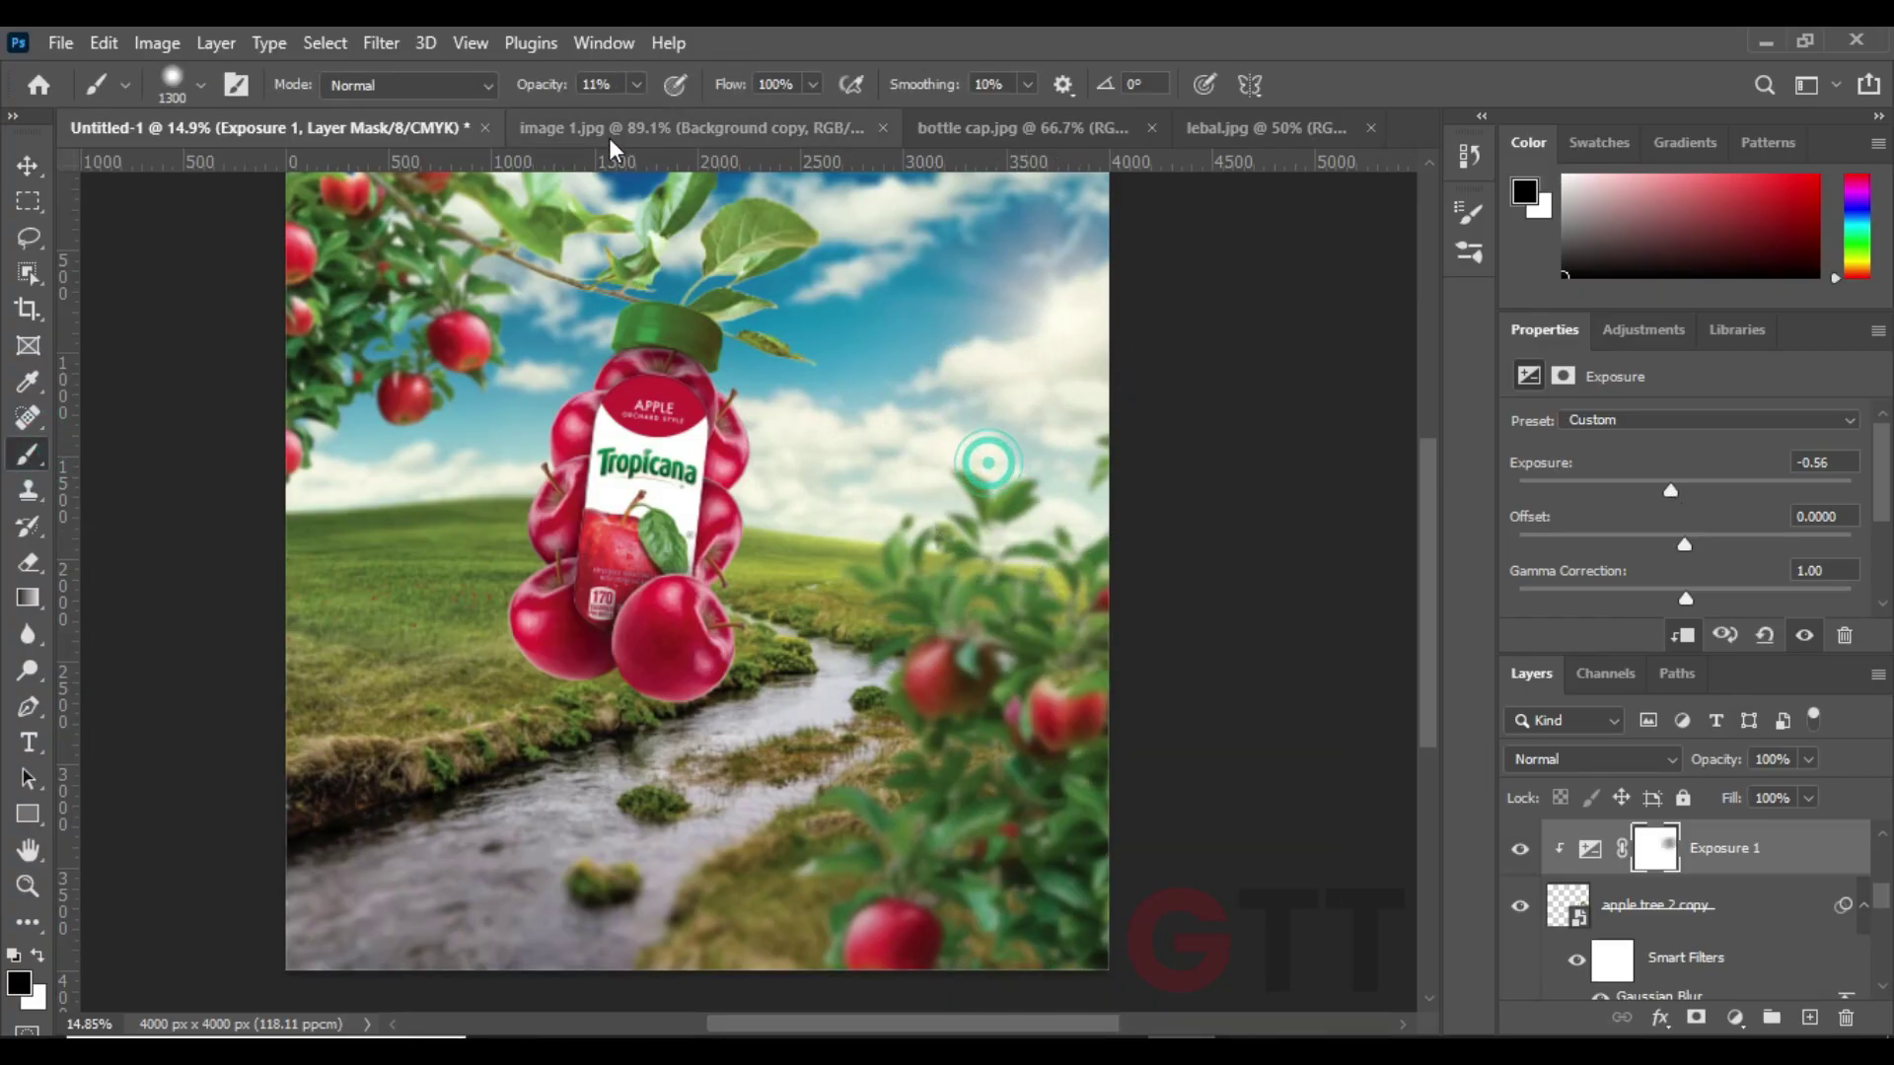
pyautogui.press('1')
pyautogui.press('6')
# - Clip a -0.83 Exposure adjustment to apple tree 2 and mask it off near the tree top
pyautogui.click(28, 170)
pyautogui.click(330, 262)
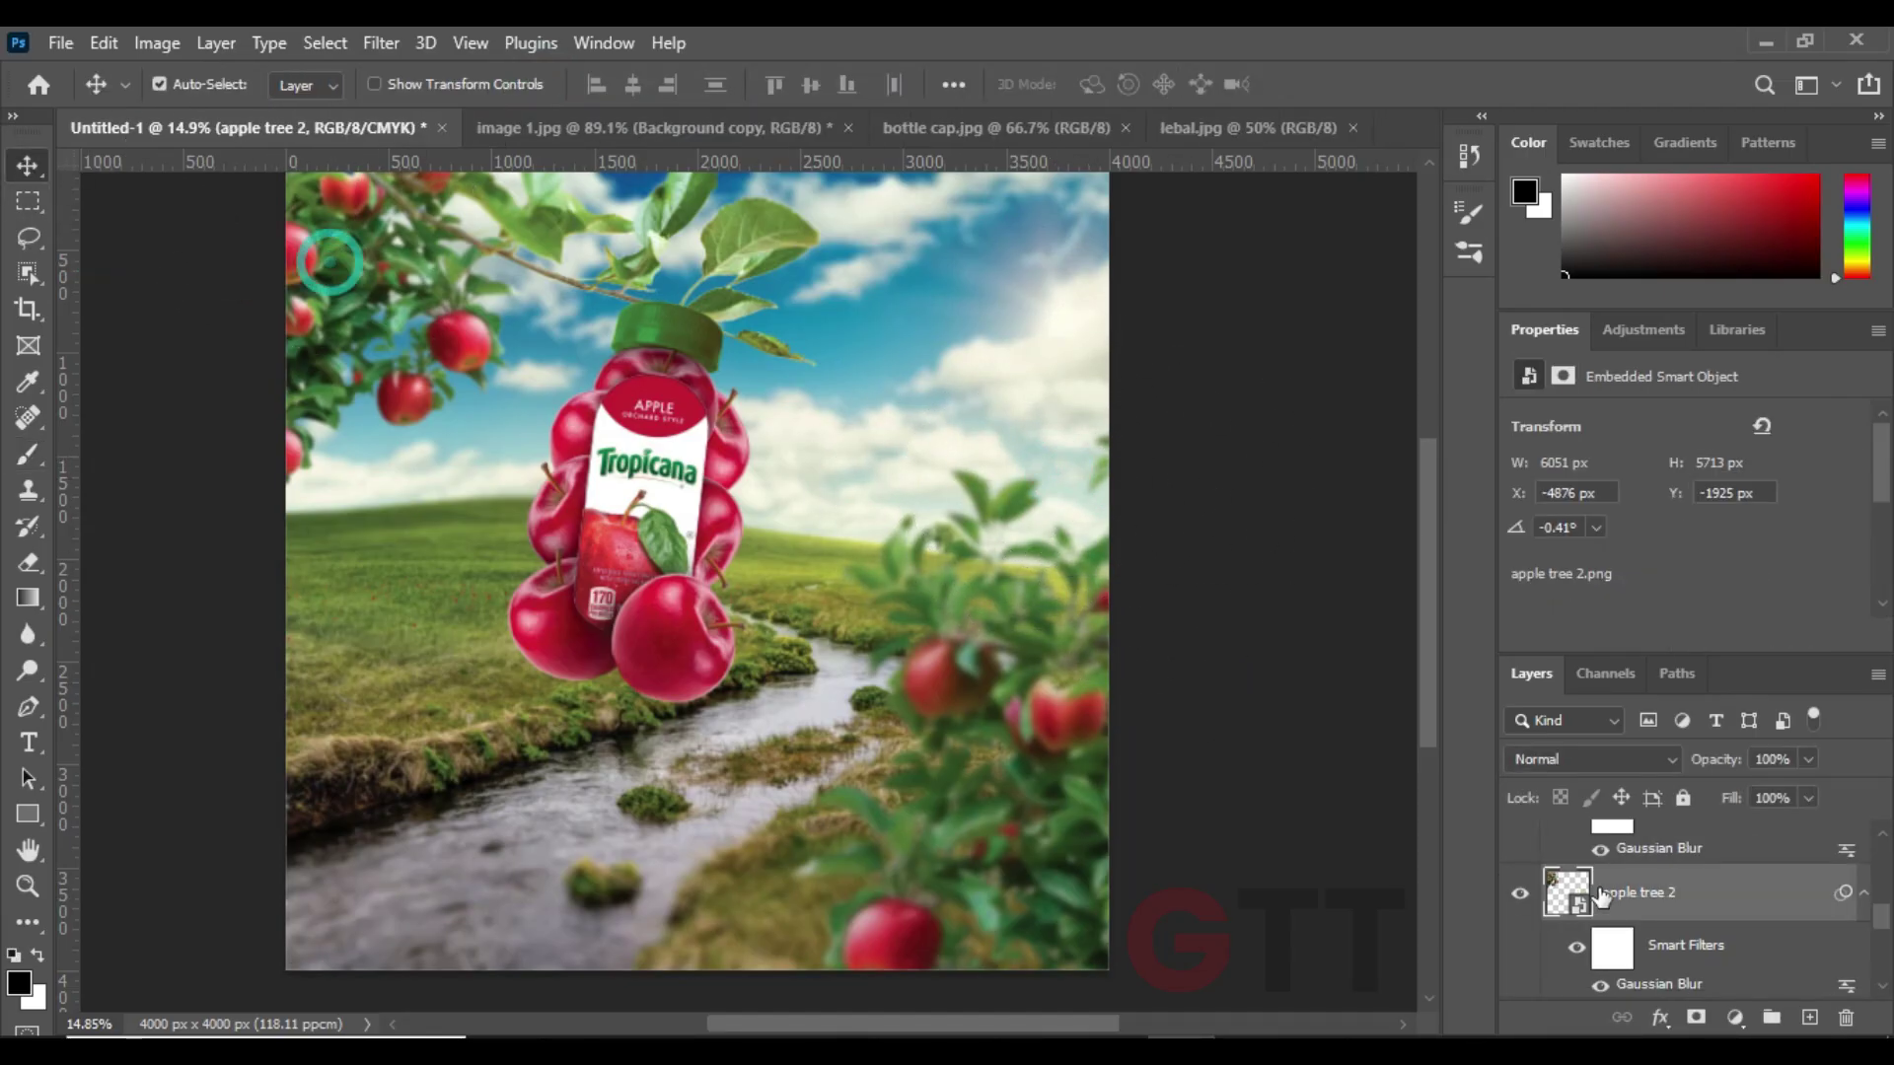
pyautogui.click(1736, 1017)
pyautogui.click(1718, 691)
pyautogui.hotkey('ctrl', 'alt', 'g')
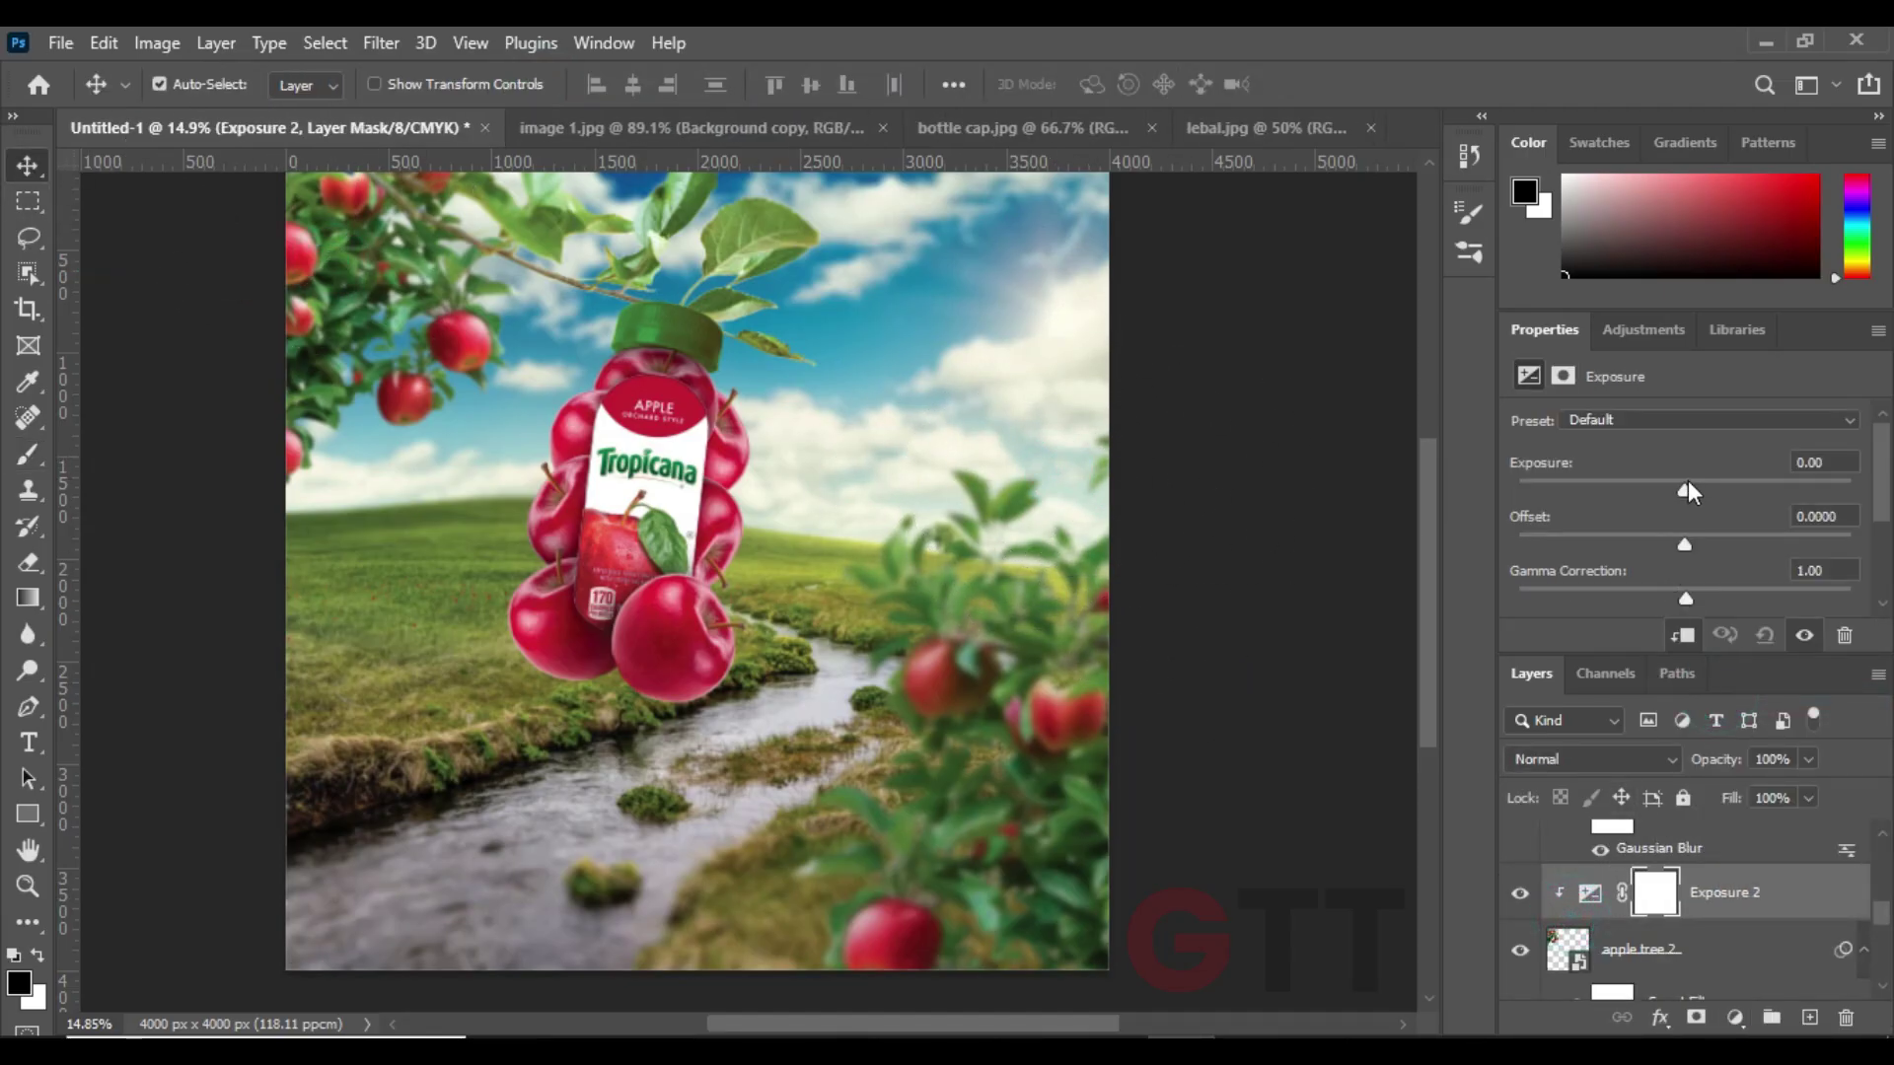
pyautogui.moveTo(1687, 486); pyautogui.dragTo(1665, 489)
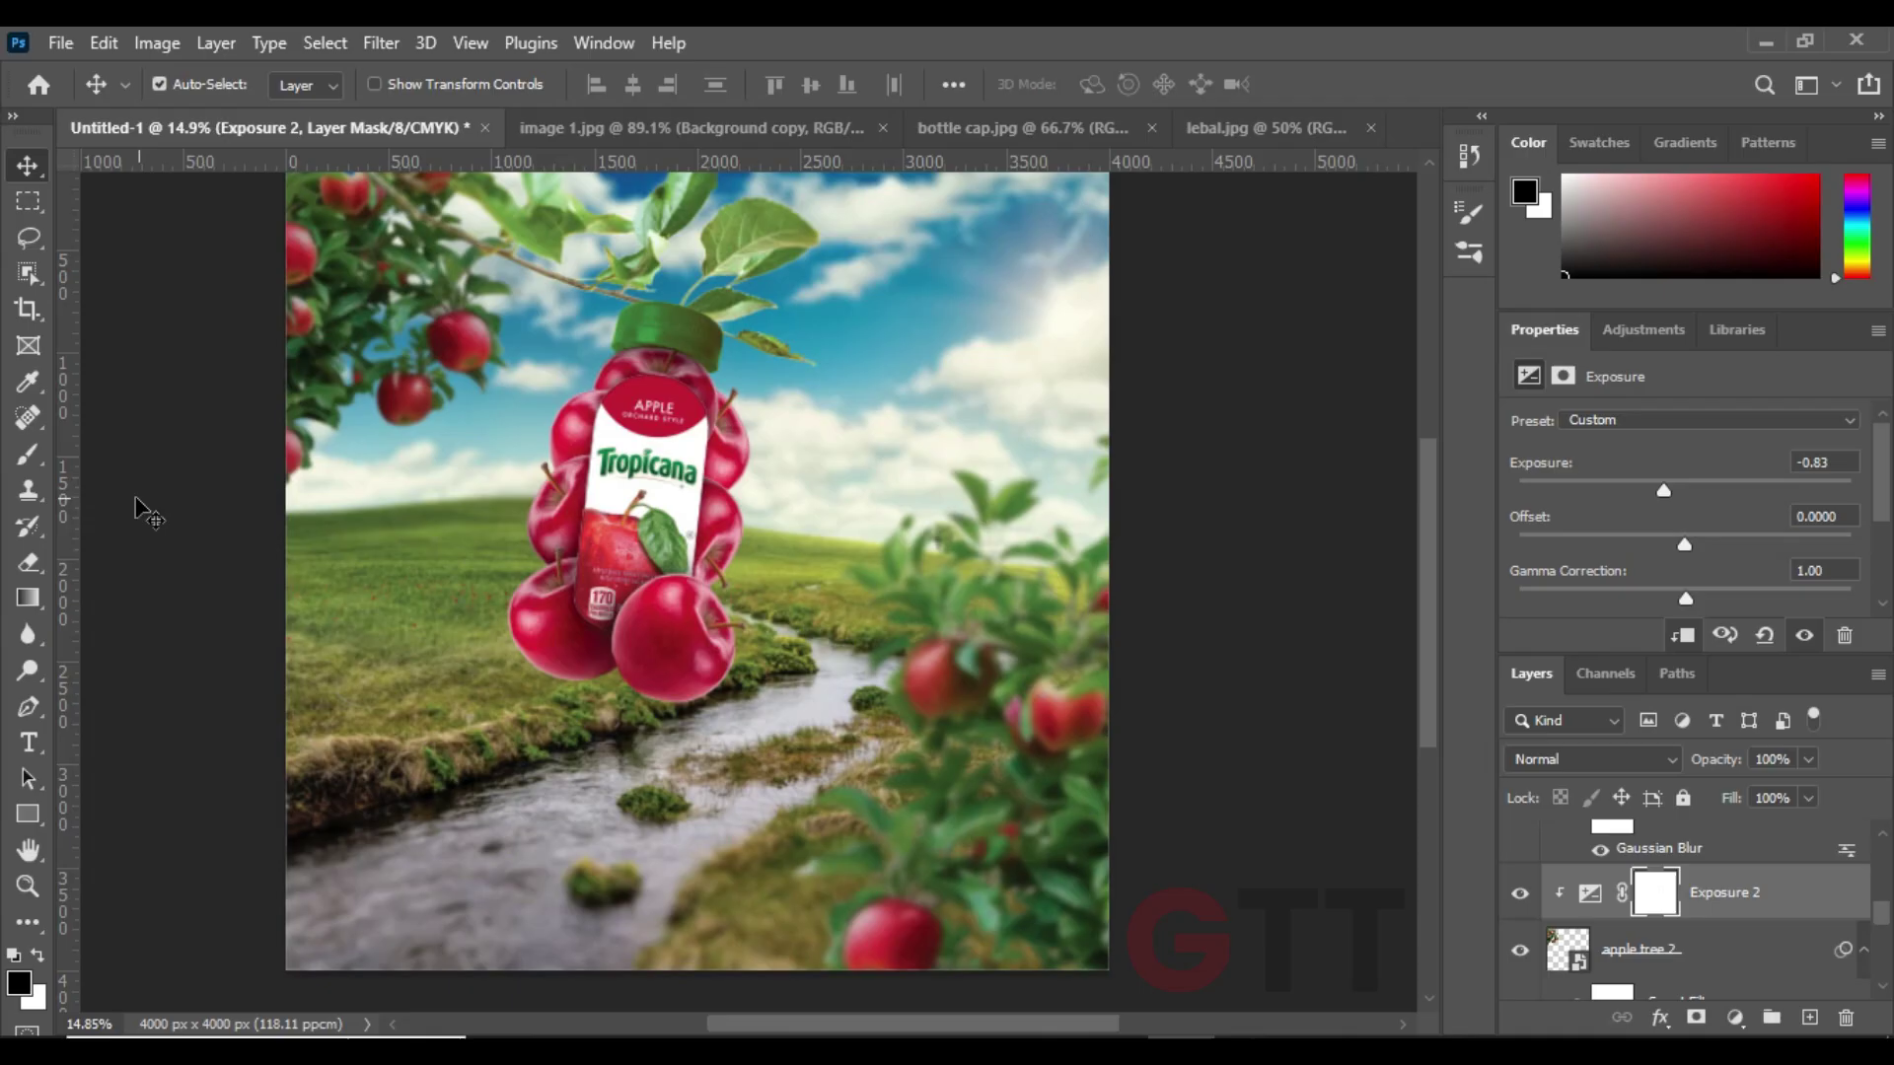
pyautogui.press('b')
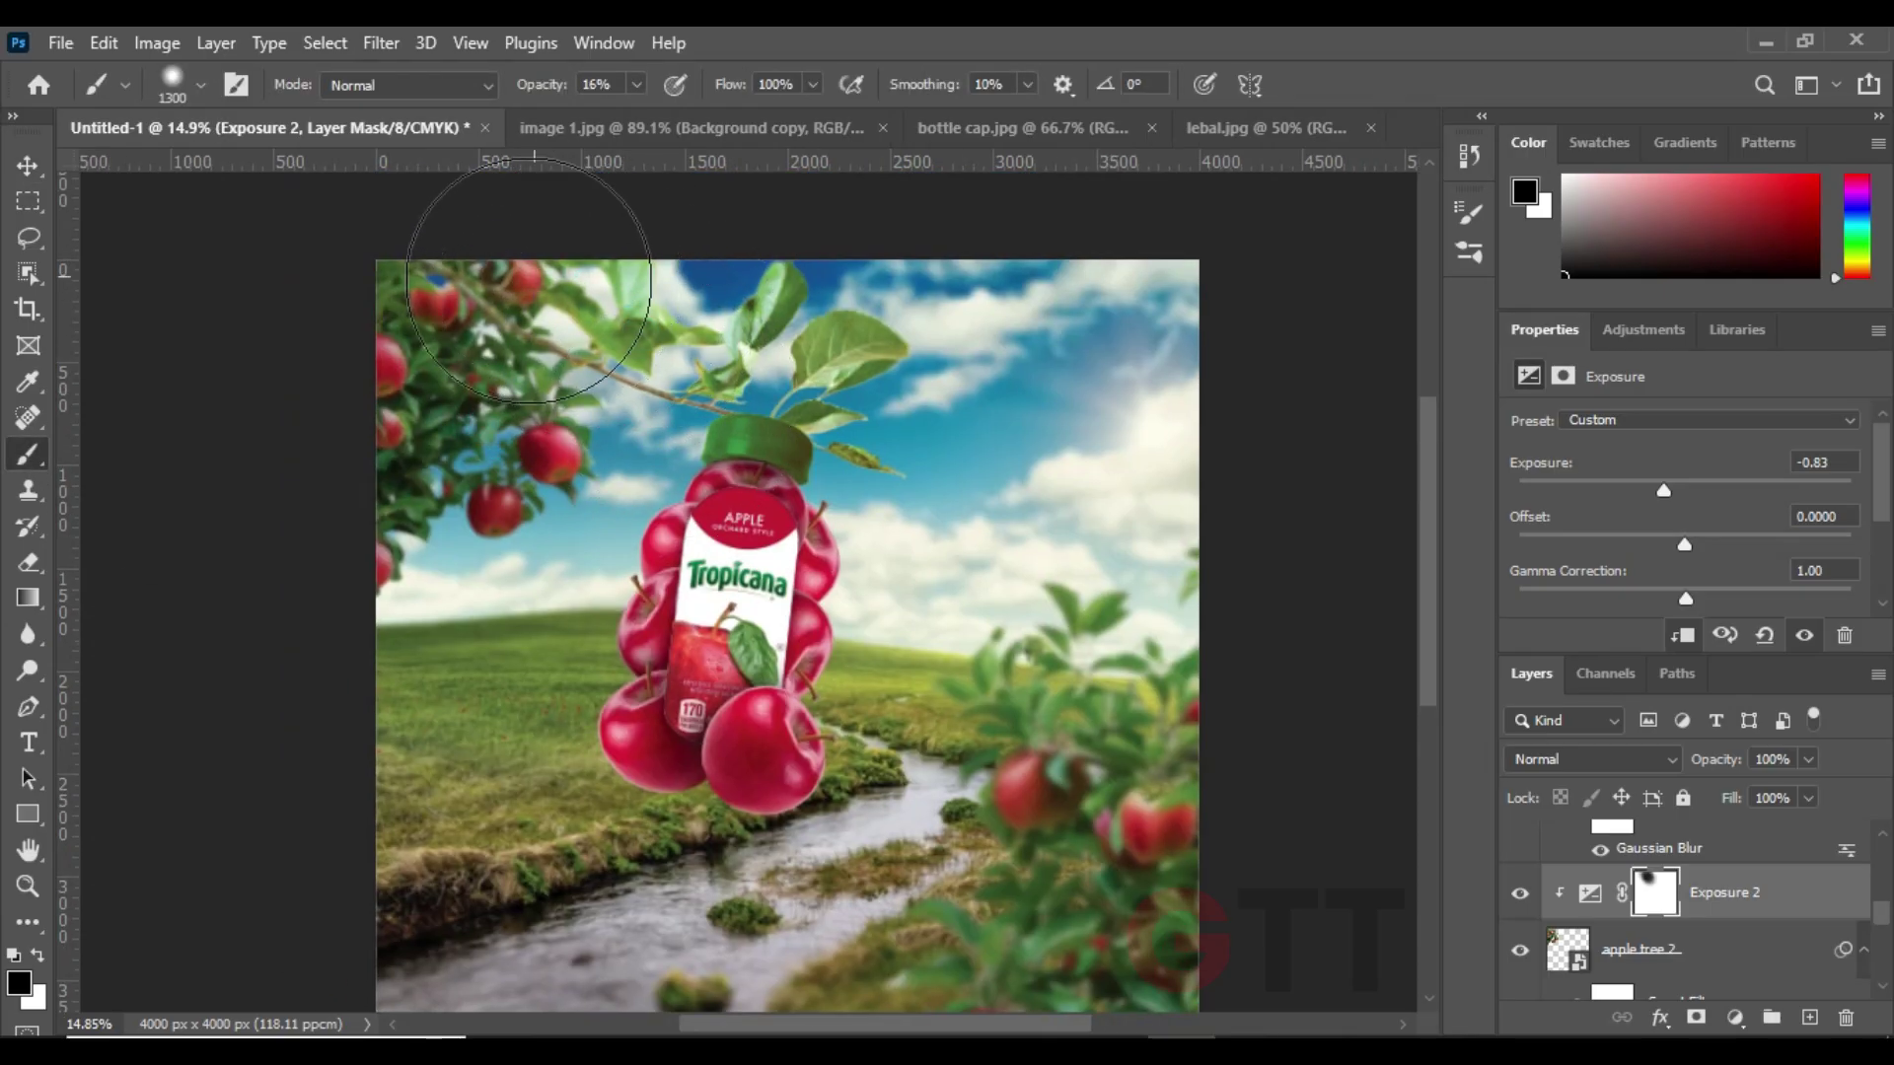
pyautogui.click(666, 513)
pyautogui.press('v')
pyautogui.click(182, 401)
pyautogui.scroll(-2, 927, 618)
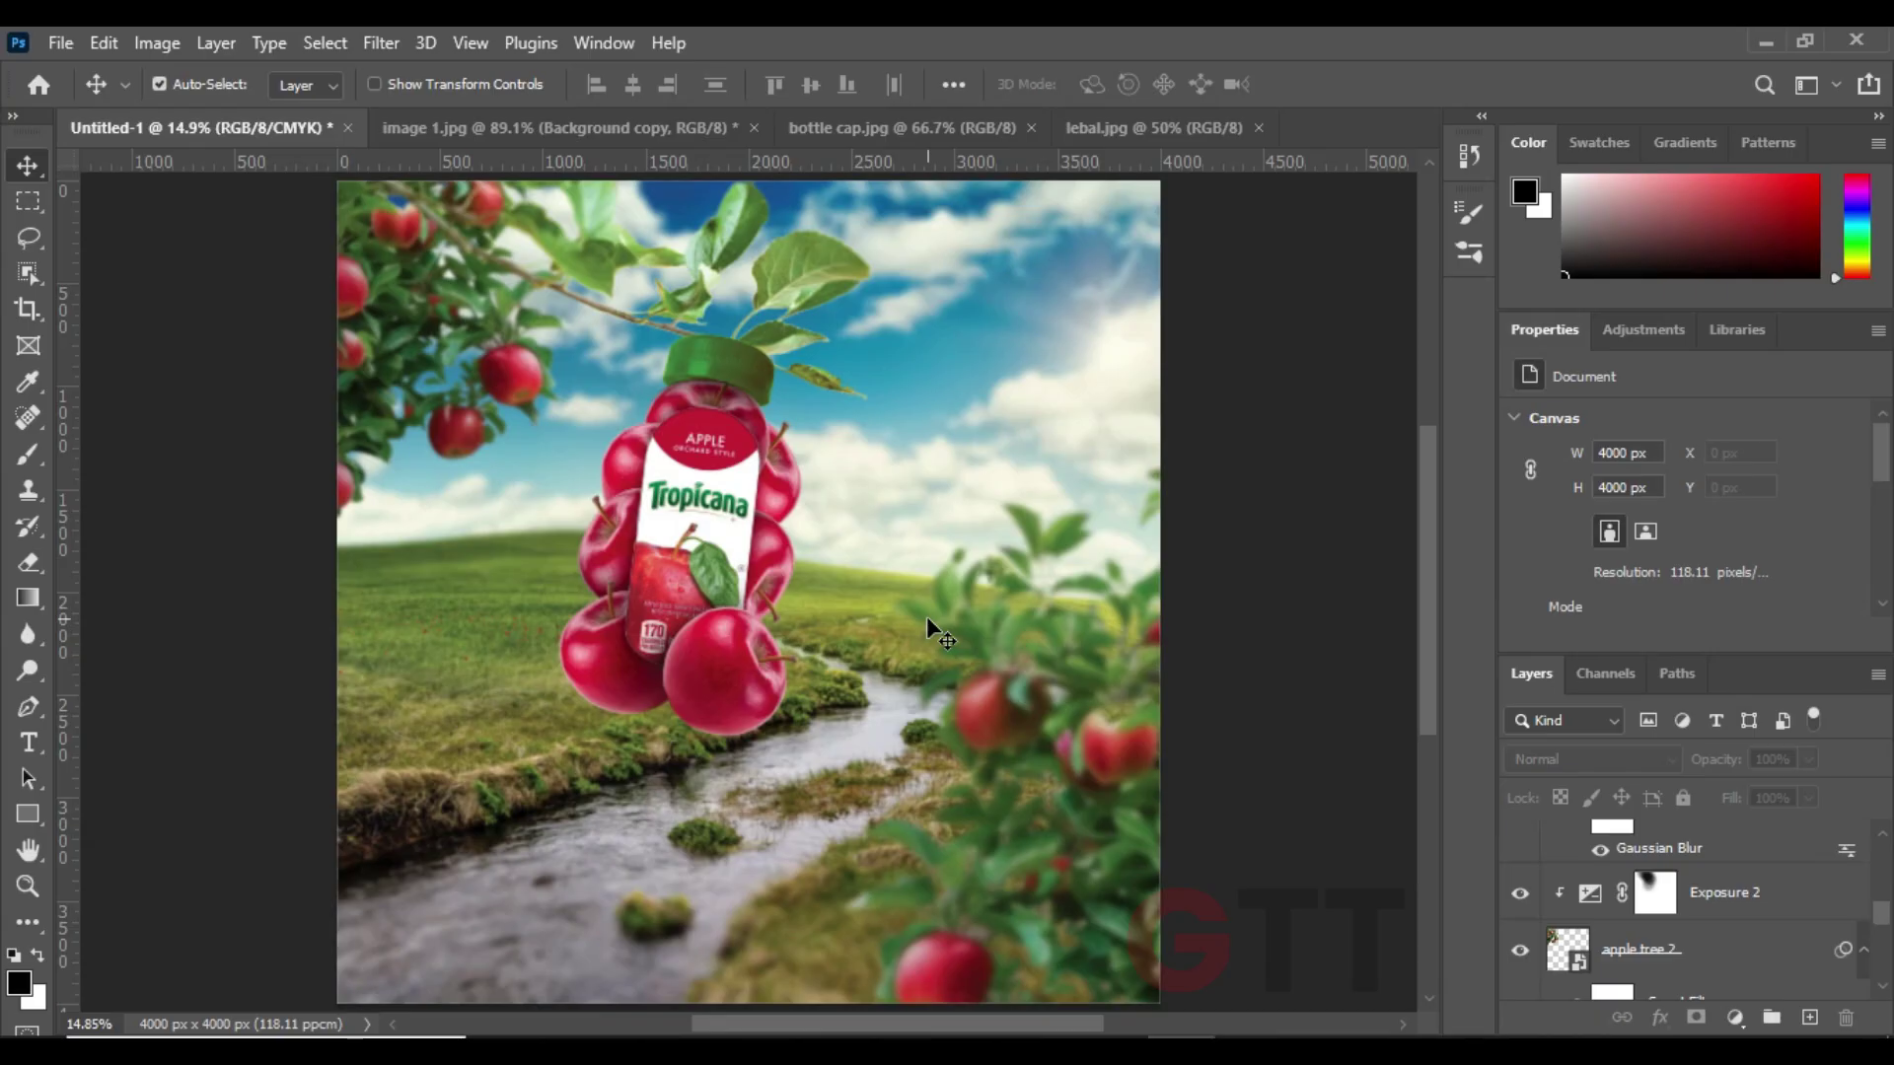
# - Place leaf.png on the bottle, shrink it, and move it behind the label
pyautogui.click(703, 637)
pyautogui.scroll(4, 702, 637)
pyautogui.moveTo(703, 637)
pyautogui.mouseDown()
pyautogui.moveTo(892, 567)
pyautogui.moveTo(897, 620)
pyautogui.mouseUp()
pyautogui.moveTo(1657, 222)
pyautogui.mouseDown()
pyautogui.moveTo(1151, 951)
pyautogui.moveTo(951, 744)
pyautogui.mouseUp()
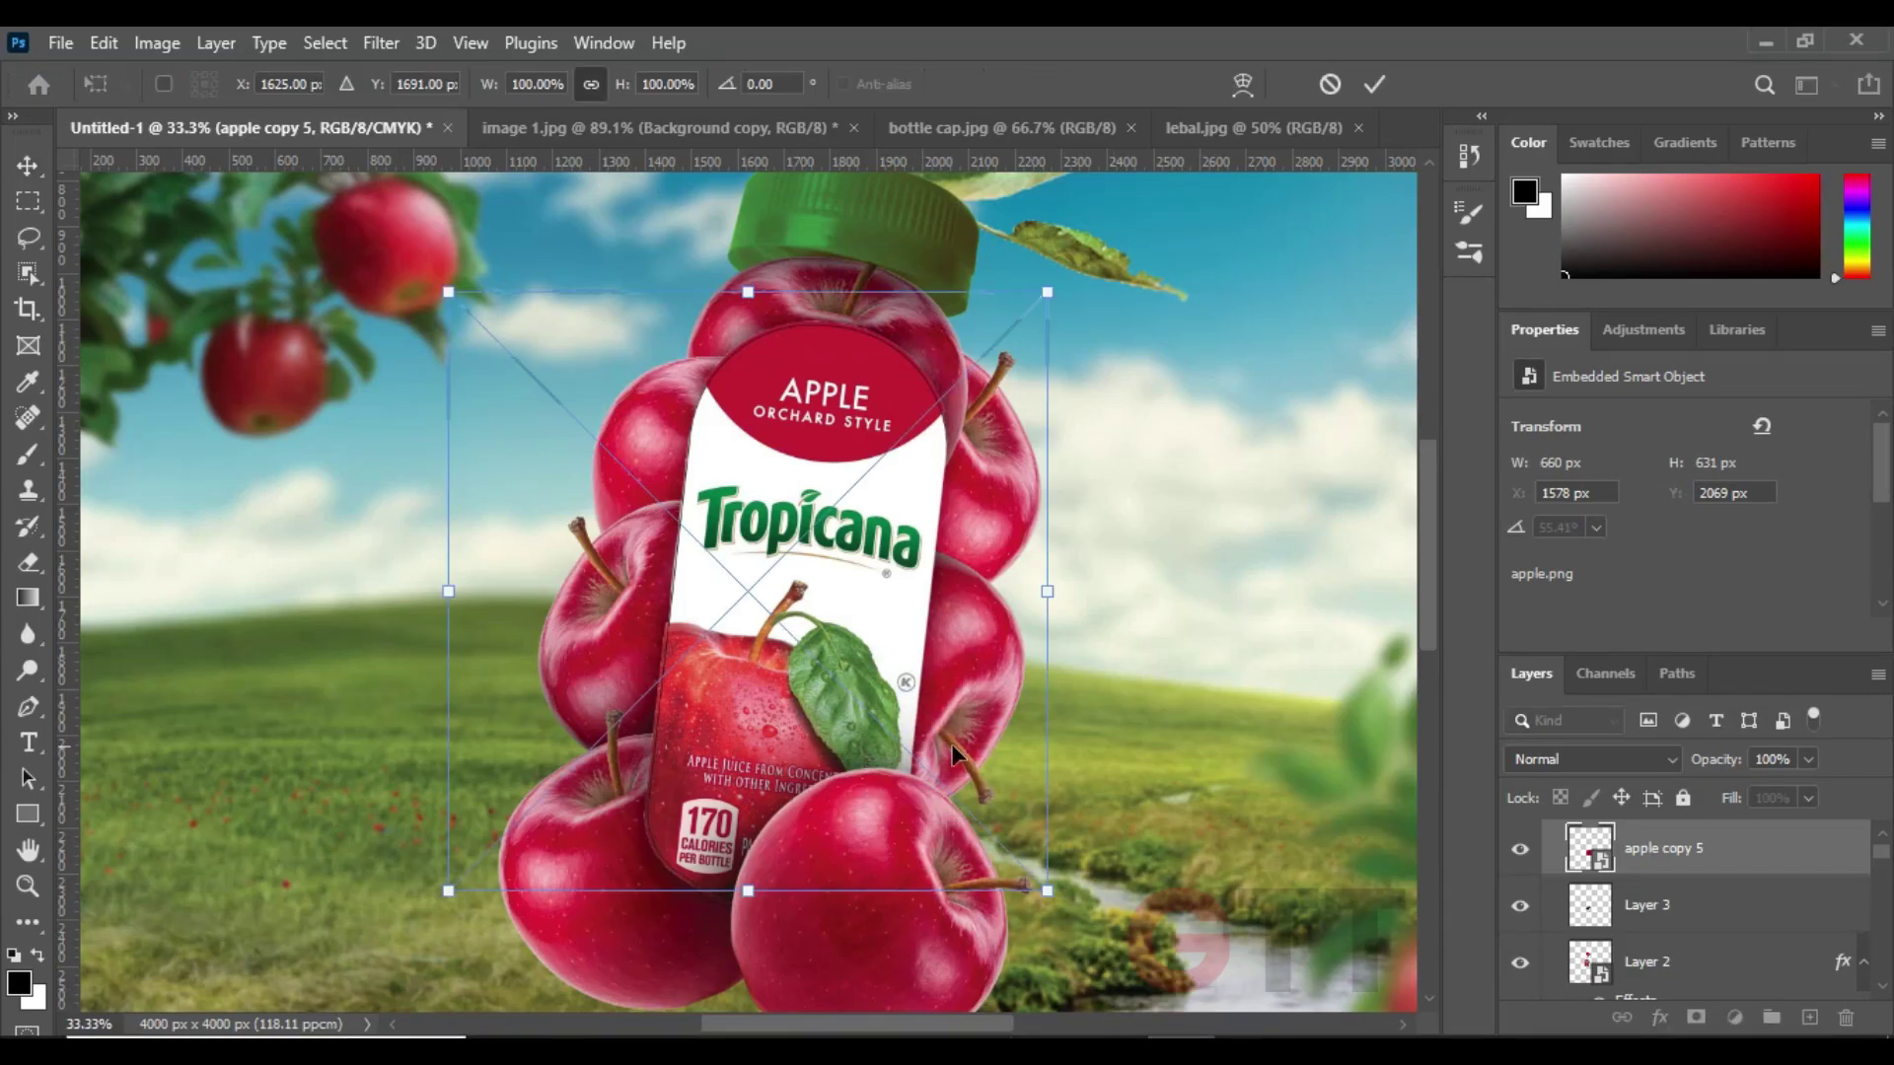
pyautogui.moveTo(1048, 292); pyautogui.dragTo(908, 484)
pyautogui.moveTo(750, 612); pyautogui.dragTo(872, 779)
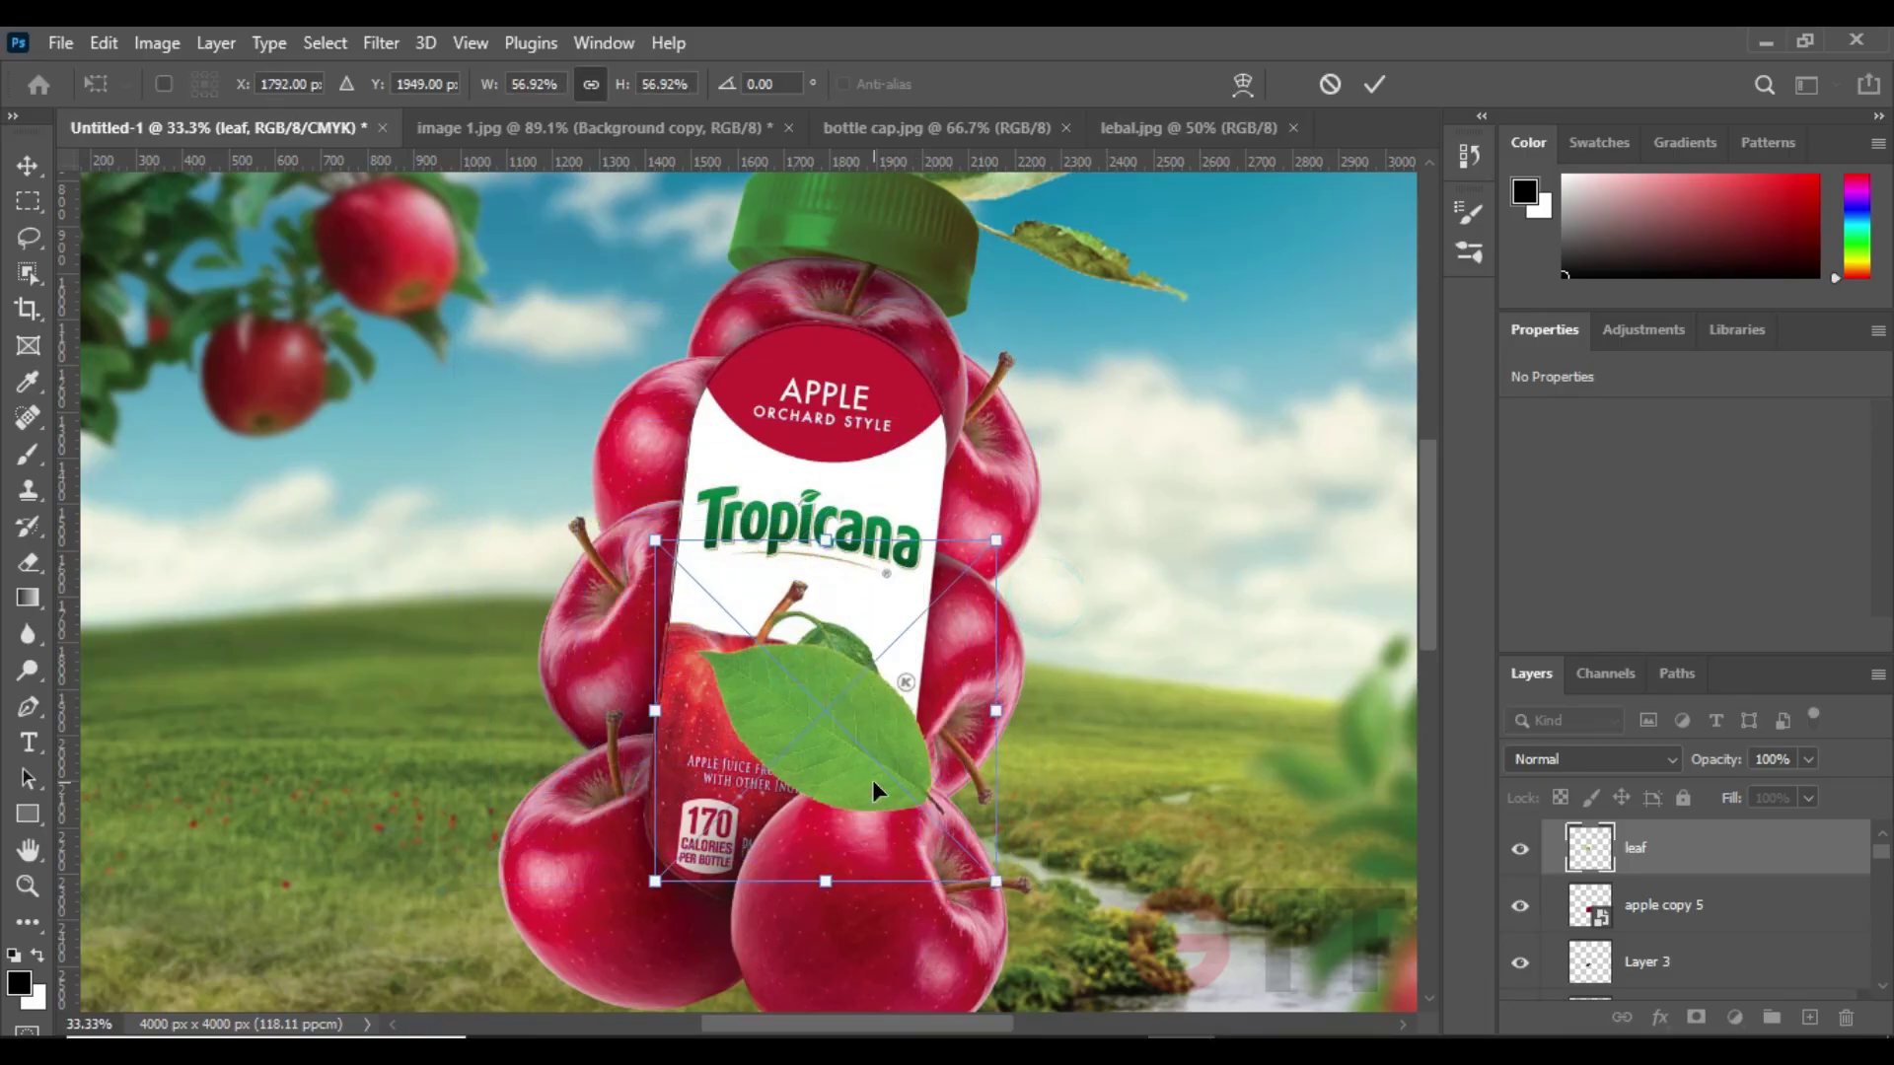
pyautogui.press('Return')
pyautogui.moveTo(883, 678)
pyautogui.mouseDown()
pyautogui.moveTo(762, 369)
pyautogui.moveTo(744, 375)
pyautogui.mouseUp()
pyautogui.hotkey('ctrl', '[')
pyautogui.hotkey('ctrl', '[')
pyautogui.hotkey('ctrl', '[')
# - Rotate the leaf to the bottle's upper left and darken it with an Exposure adjustment
pyautogui.hotkey('ctrl', 't')
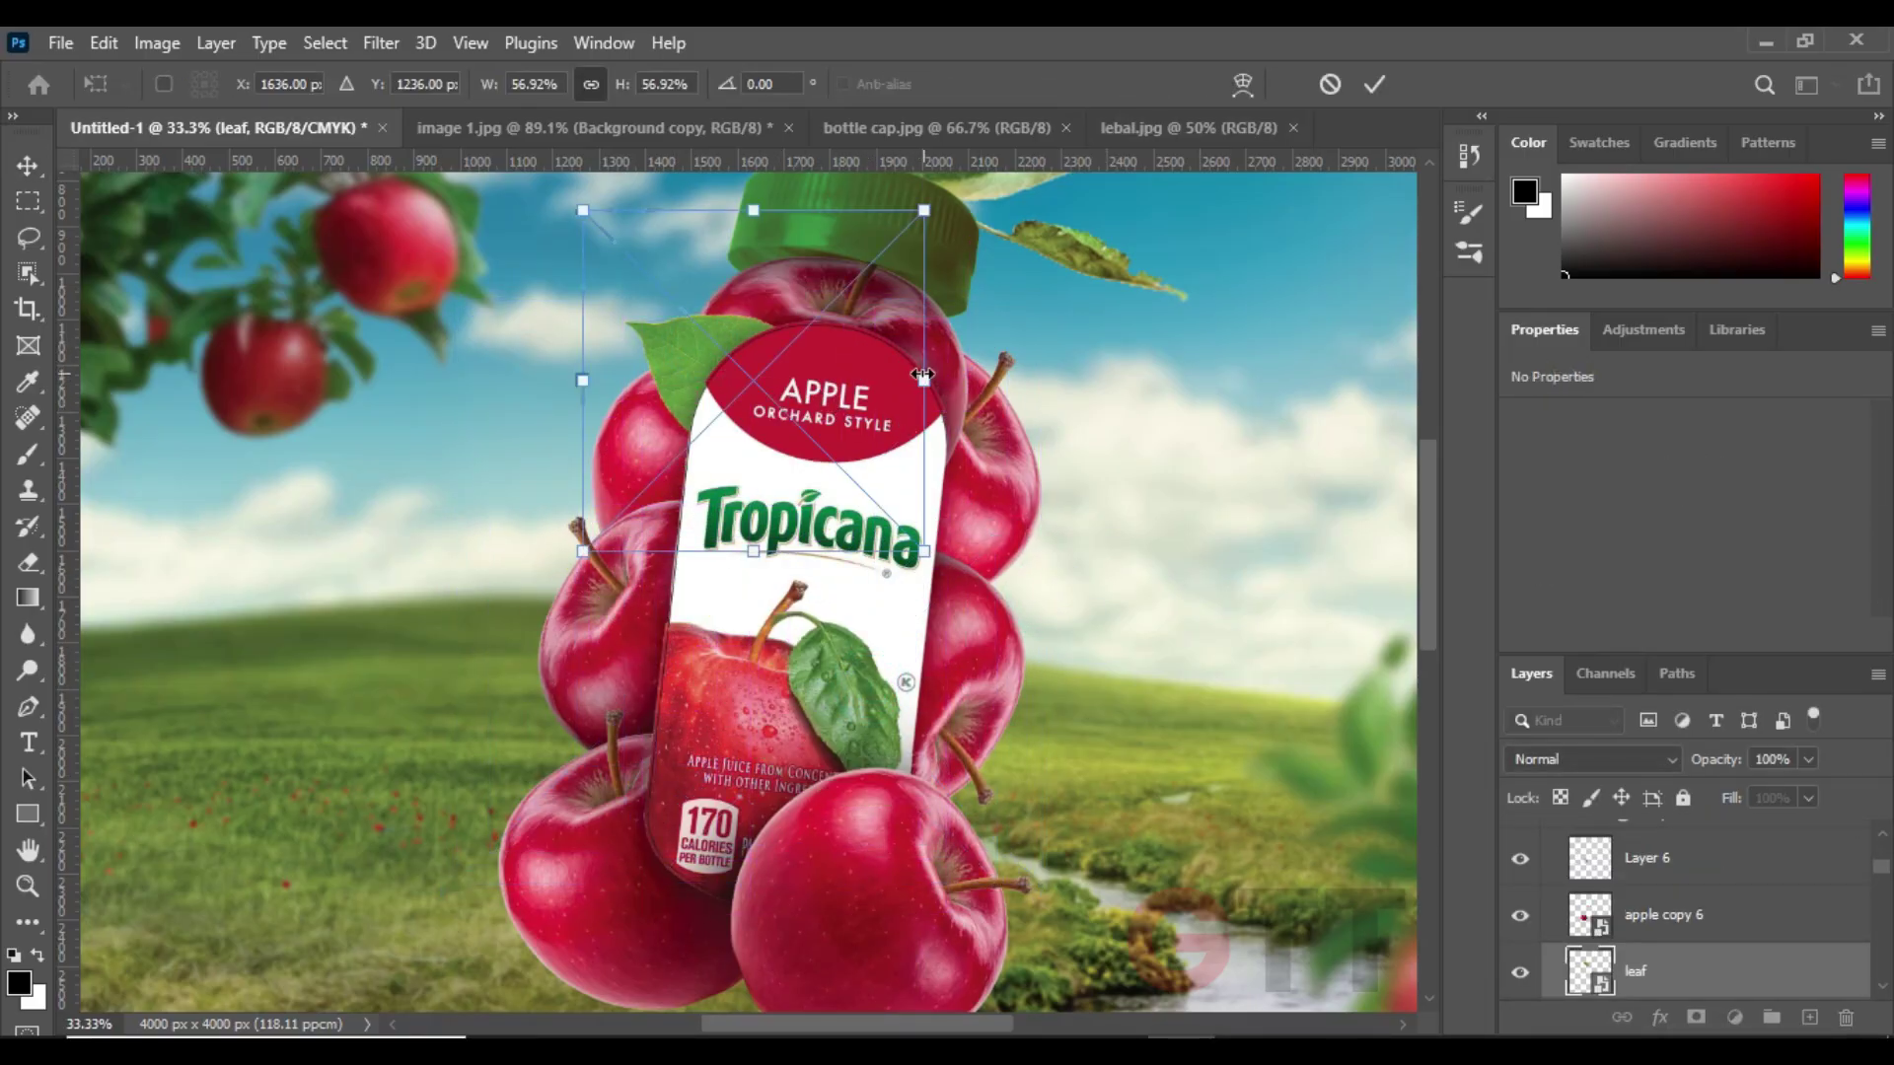
pyautogui.moveTo(962, 227); pyautogui.dragTo(918, 414)
pyautogui.moveTo(847, 334); pyautogui.dragTo(850, 370)
pyautogui.press('Return')
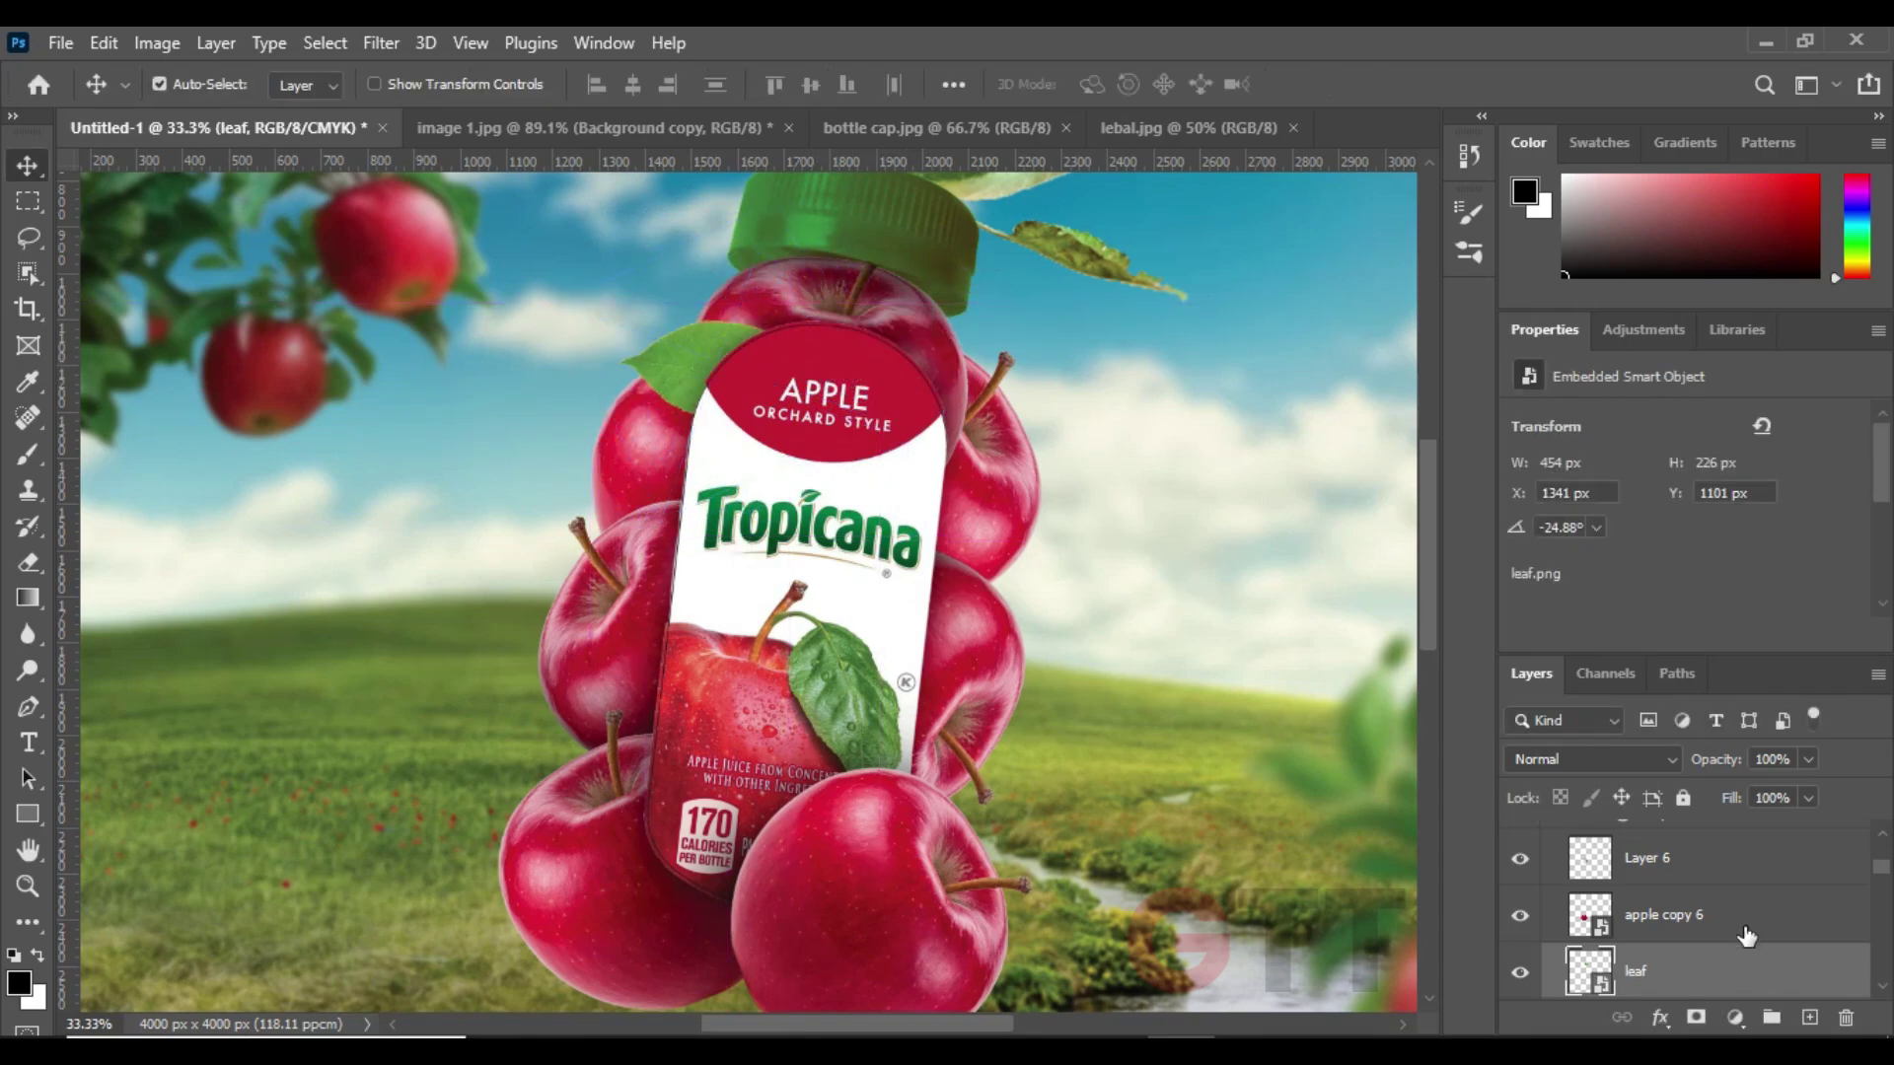
pyautogui.click(1735, 1017)
pyautogui.click(1697, 668)
pyautogui.scroll(-2, 1865, 864)
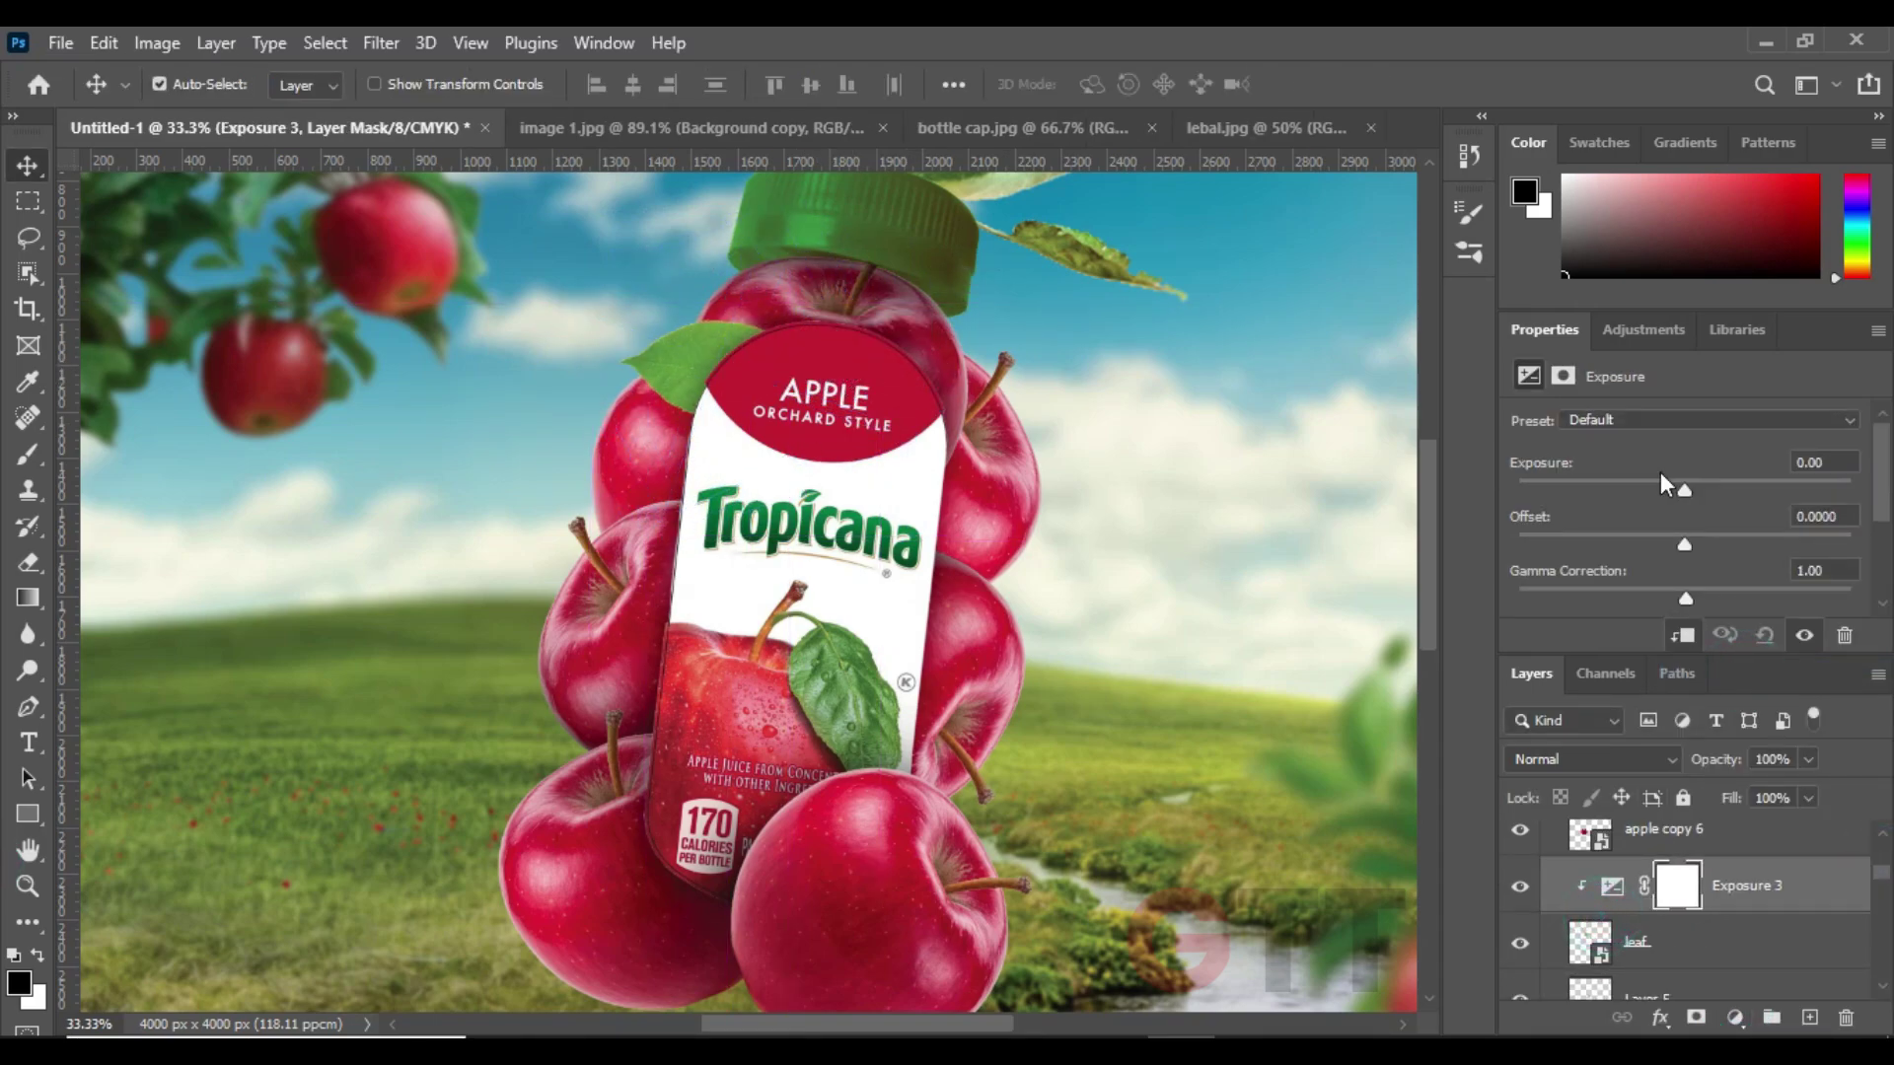
pyautogui.moveTo(1685, 545); pyautogui.dragTo(1683, 598)
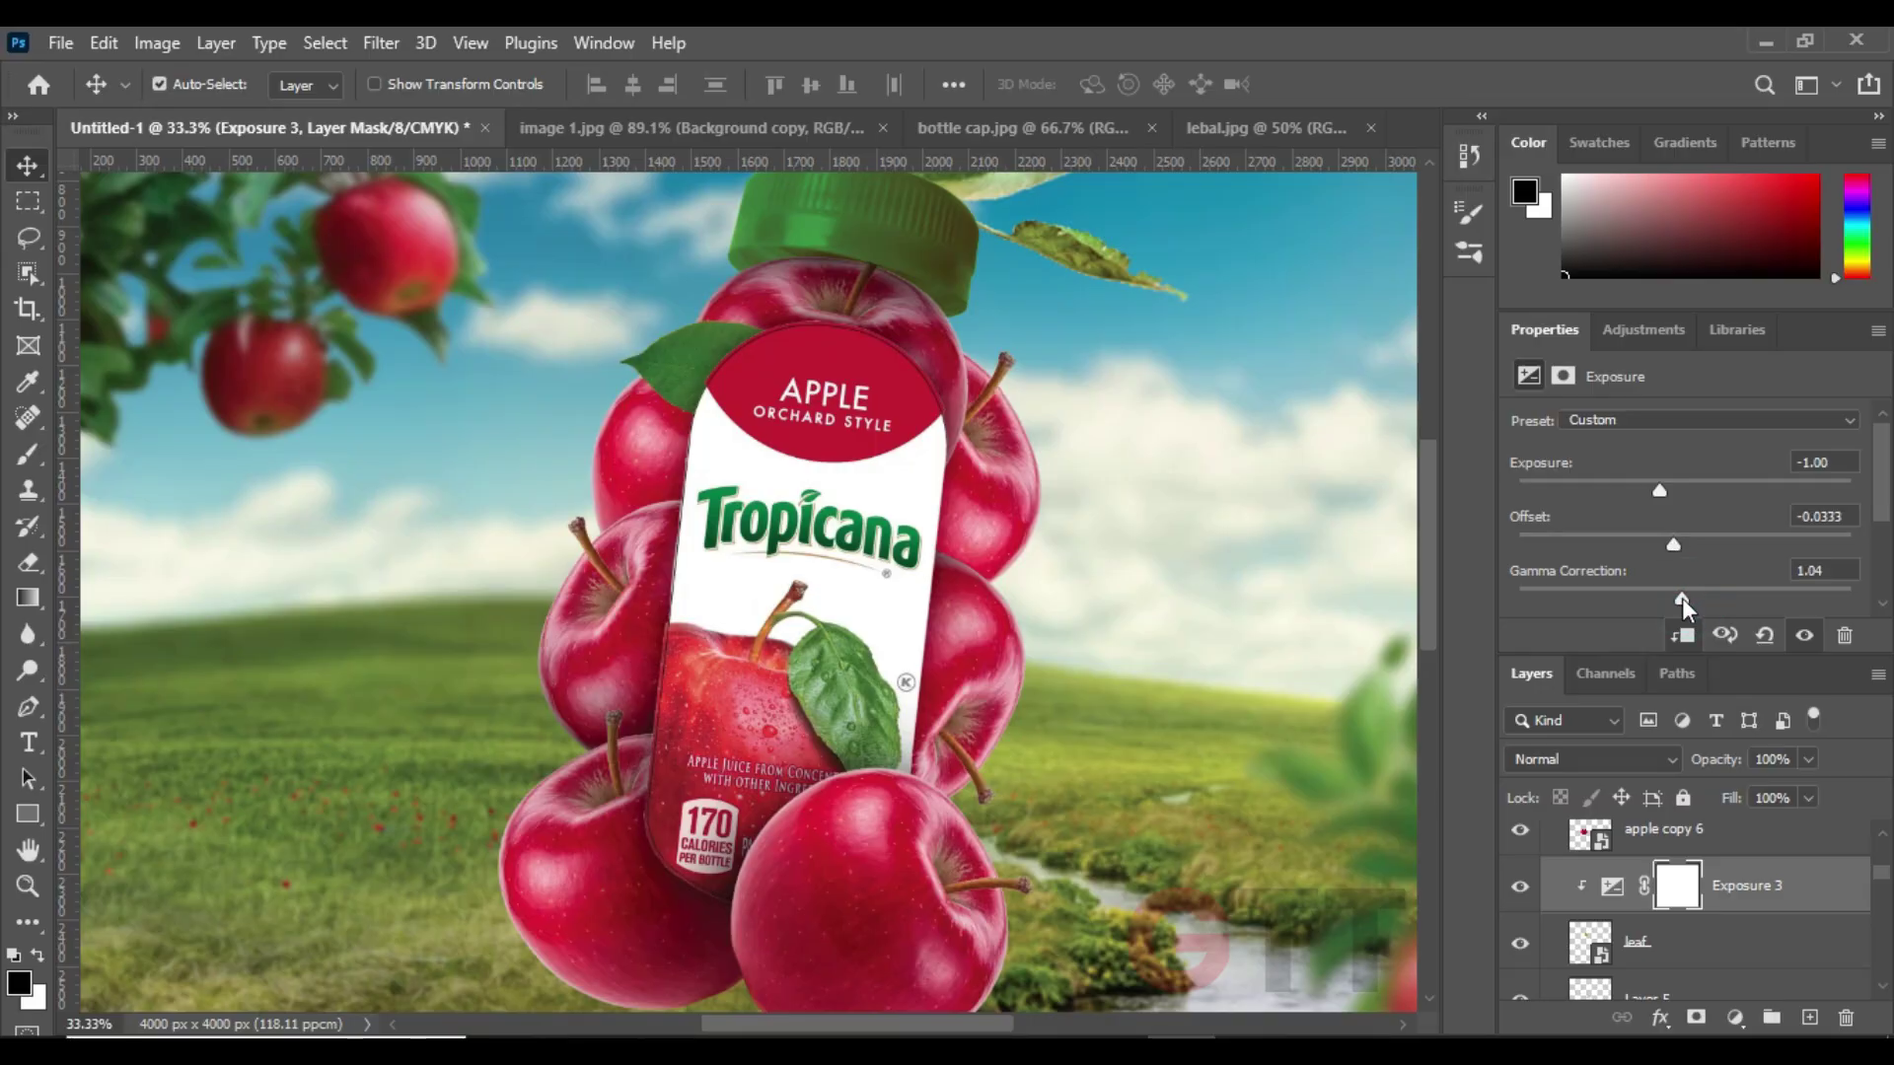
# - Duplicate the darkened leaf lower on the bottle and onto its right side
pyautogui.keyDown('shift'); pyautogui.click(1728, 956); pyautogui.keyUp('shift')
pyautogui.moveTo(641, 374)
pyautogui.mouseDown()
pyautogui.moveTo(613, 458)
pyautogui.moveTo(1056, 515)
pyautogui.moveTo(939, 547)
pyautogui.moveTo(769, 704)
pyautogui.moveTo(726, 691)
pyautogui.moveTo(611, 710)
pyautogui.moveTo(667, 718)
pyautogui.mouseUp()
pyautogui.hotkey('ctrl', 't')
pyautogui.press('Return')
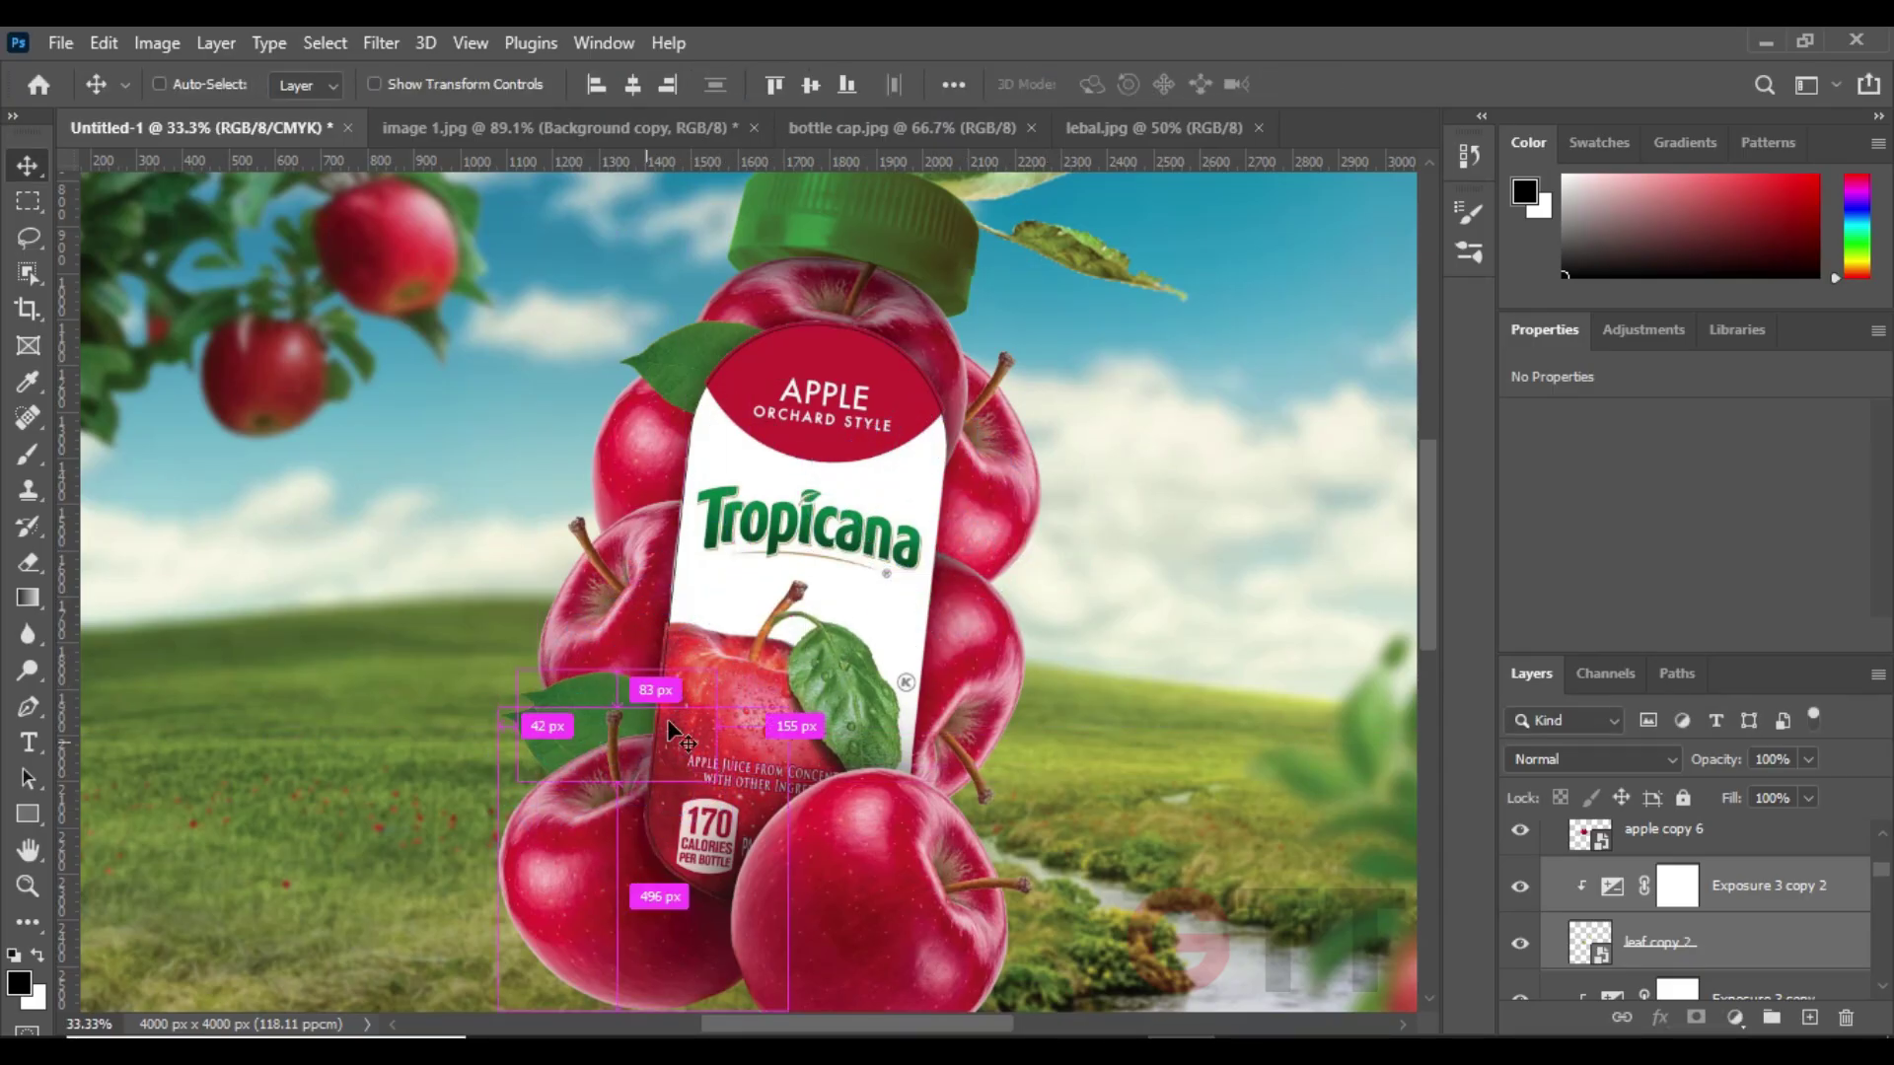
pyautogui.click(693, 394)
pyautogui.moveTo(694, 395); pyautogui.dragTo(971, 533)
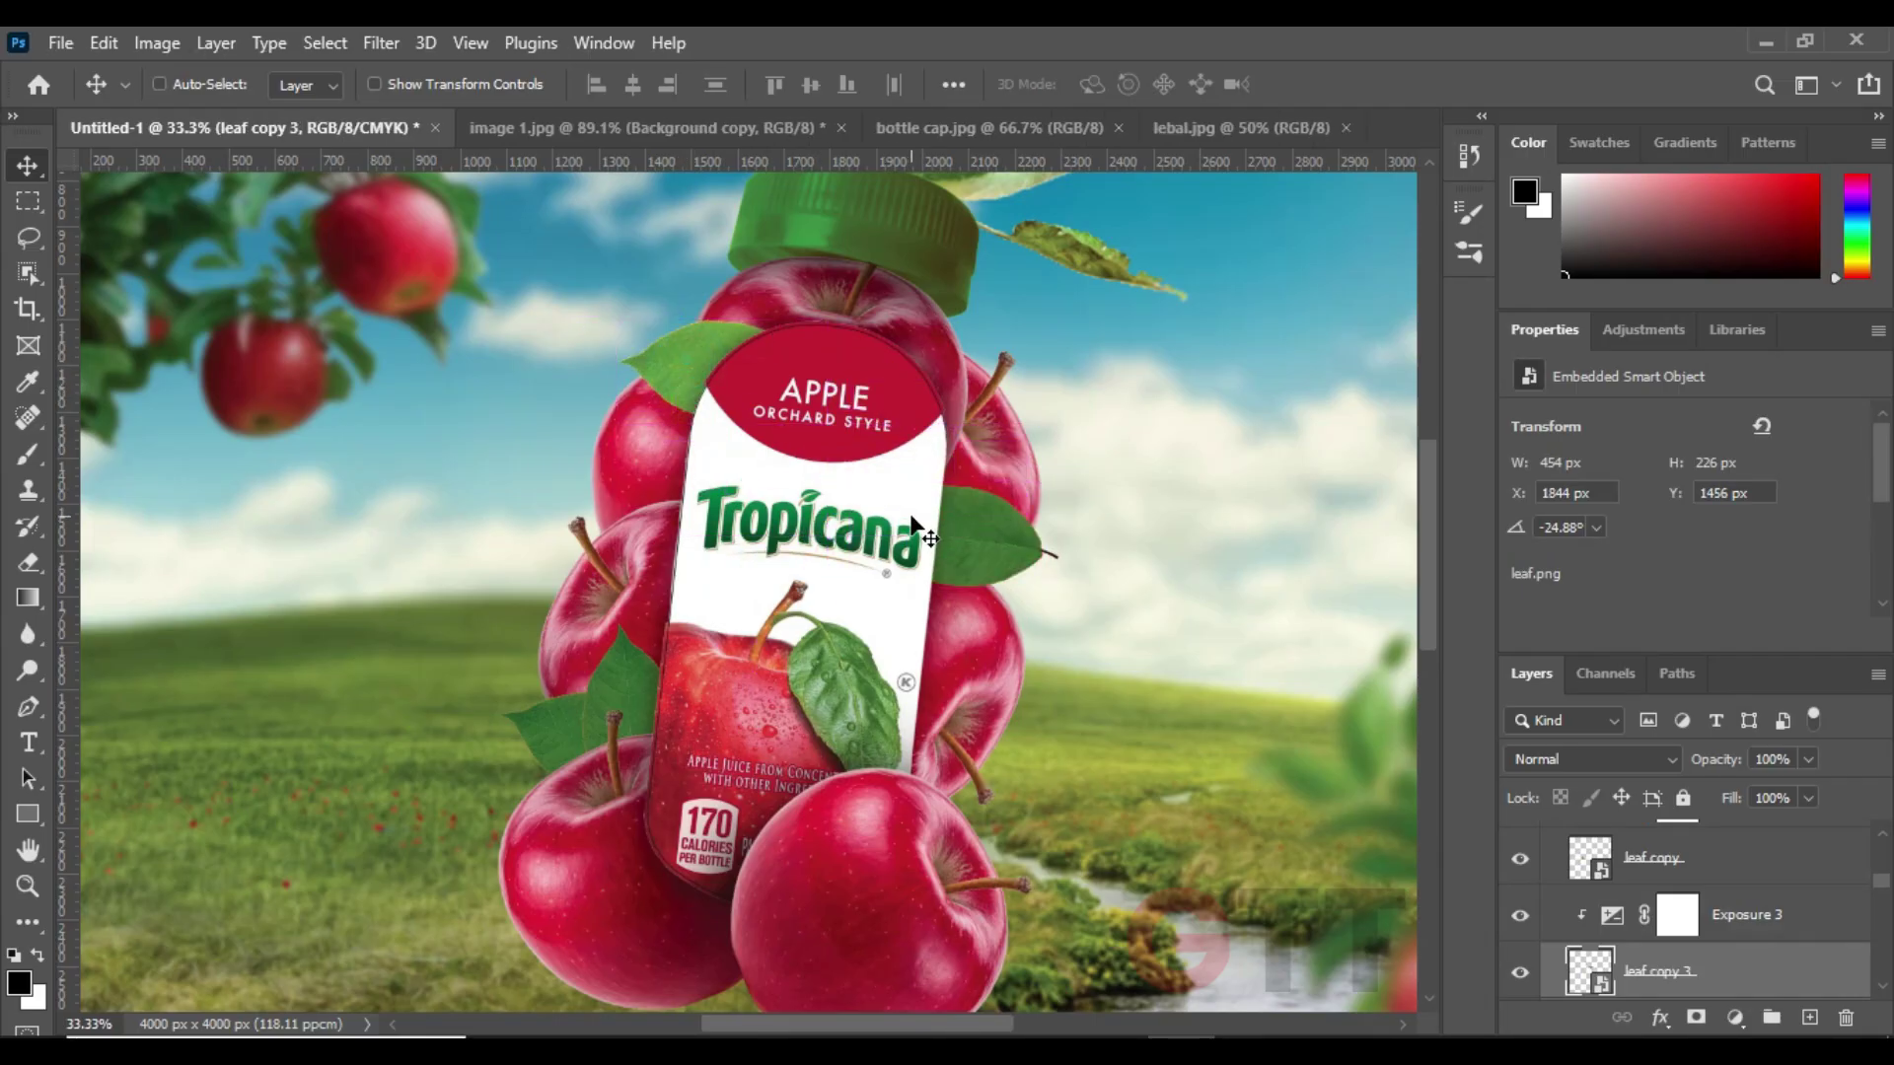
pyautogui.hotkey('ctrl', 't')
pyautogui.press('Return')
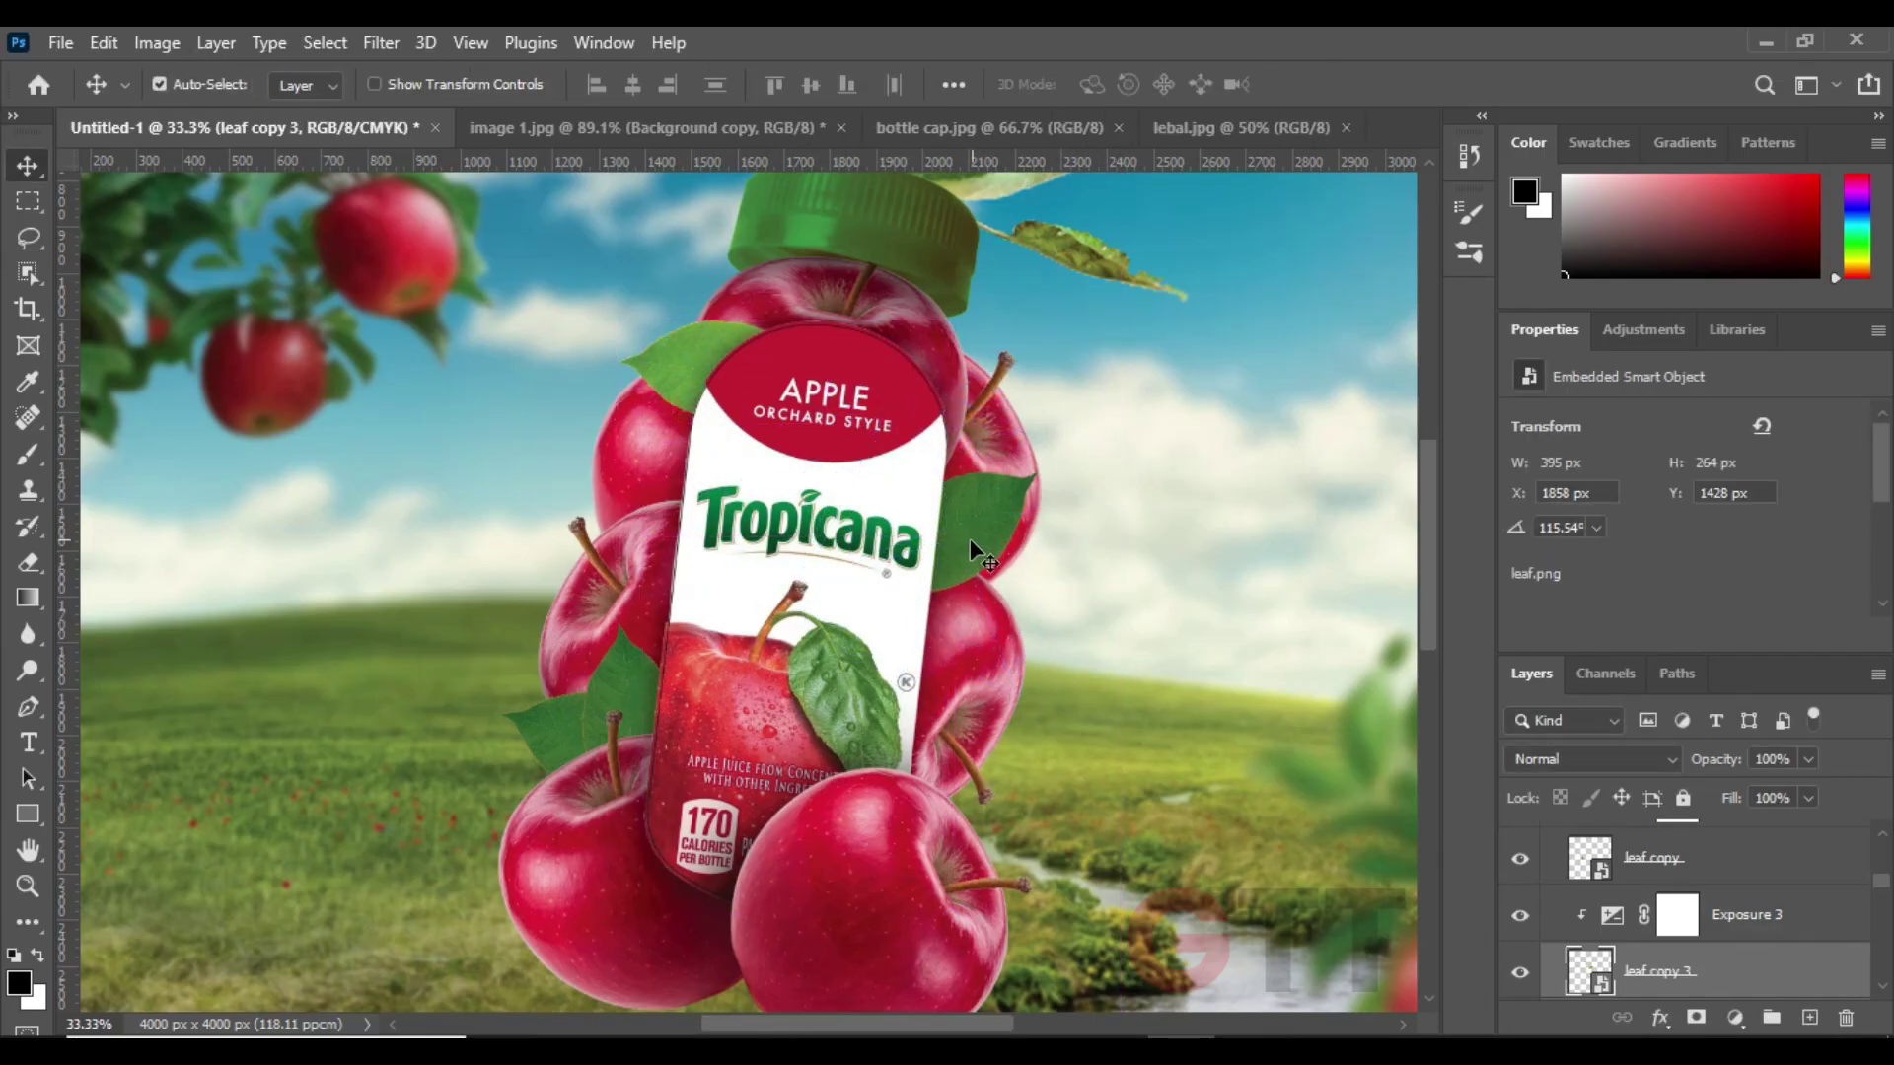
# - Undo the lower-right leaf duplicate, keeping the right-side leaf and its exposure
pyautogui.moveTo(969, 539); pyautogui.dragTo(961, 775)
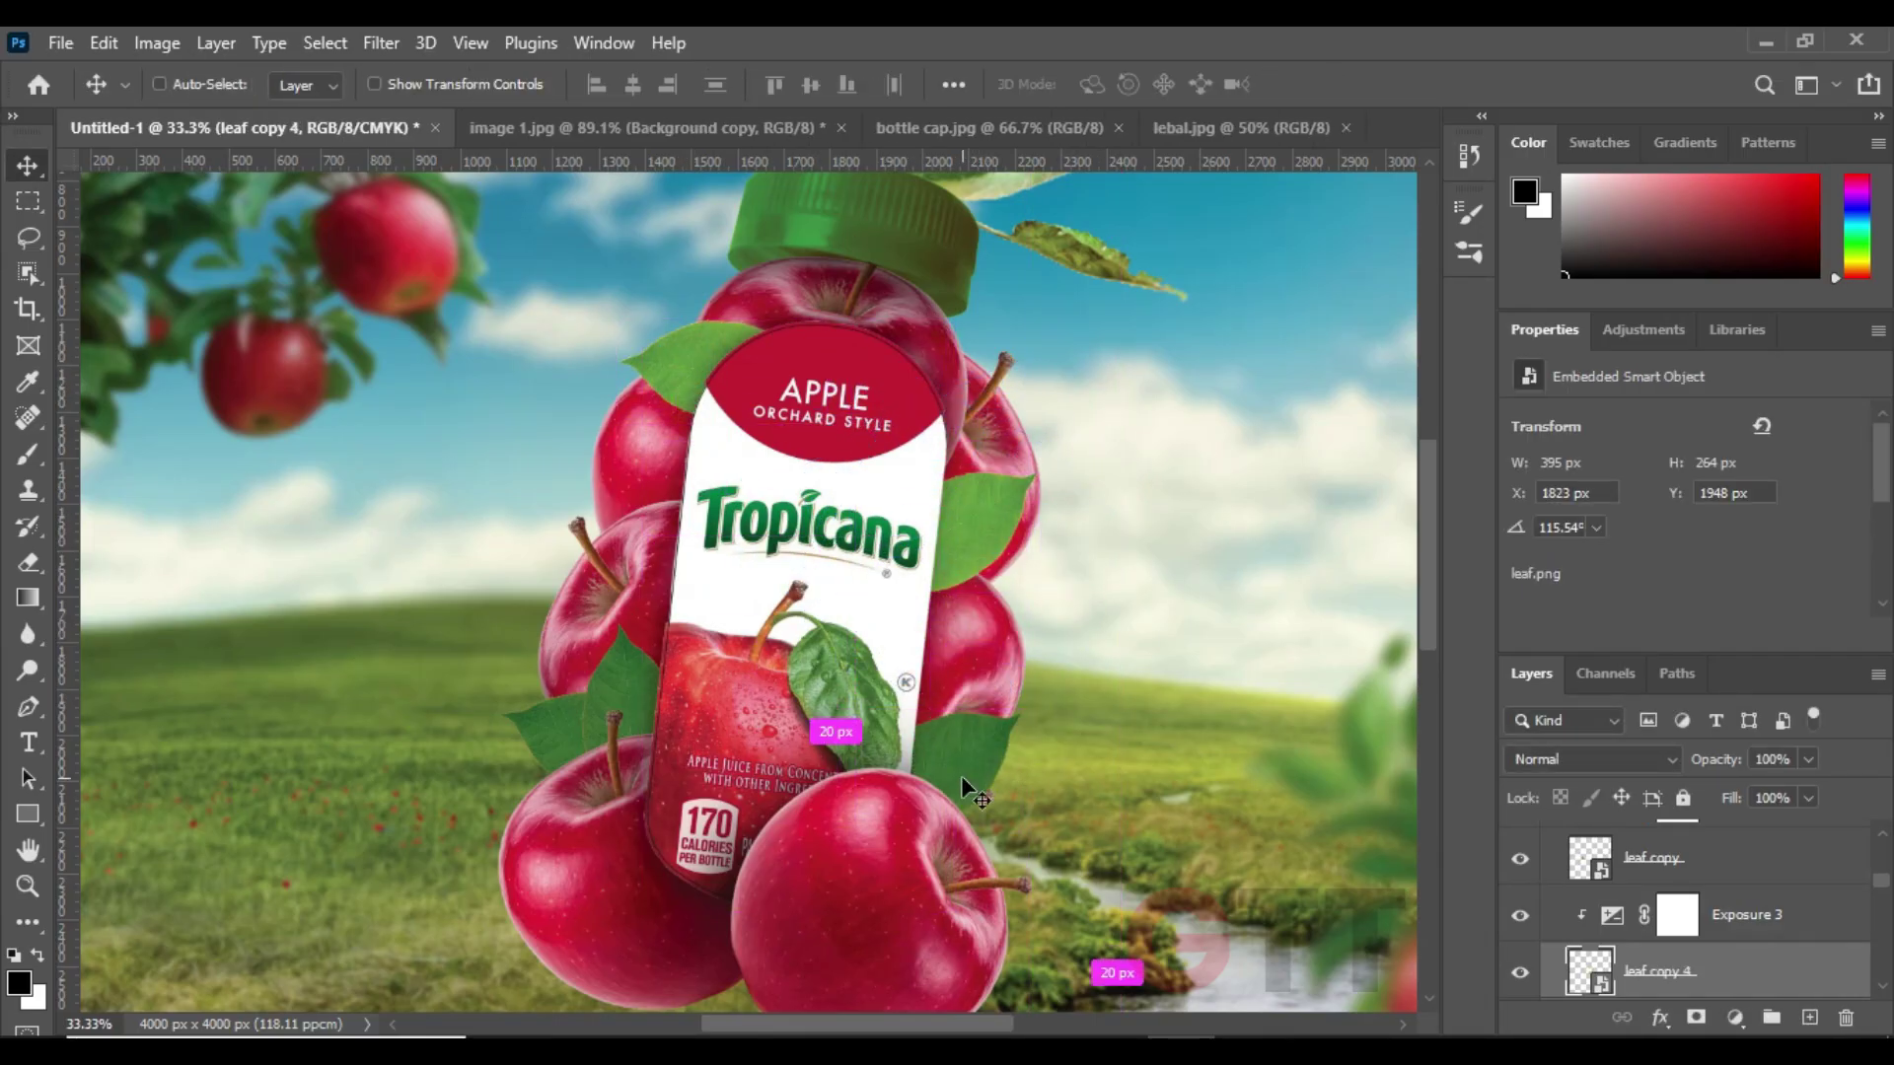
pyautogui.hotkey('ctrl', 'z')
pyautogui.hotkey('ctrl', 'shift', 'z')
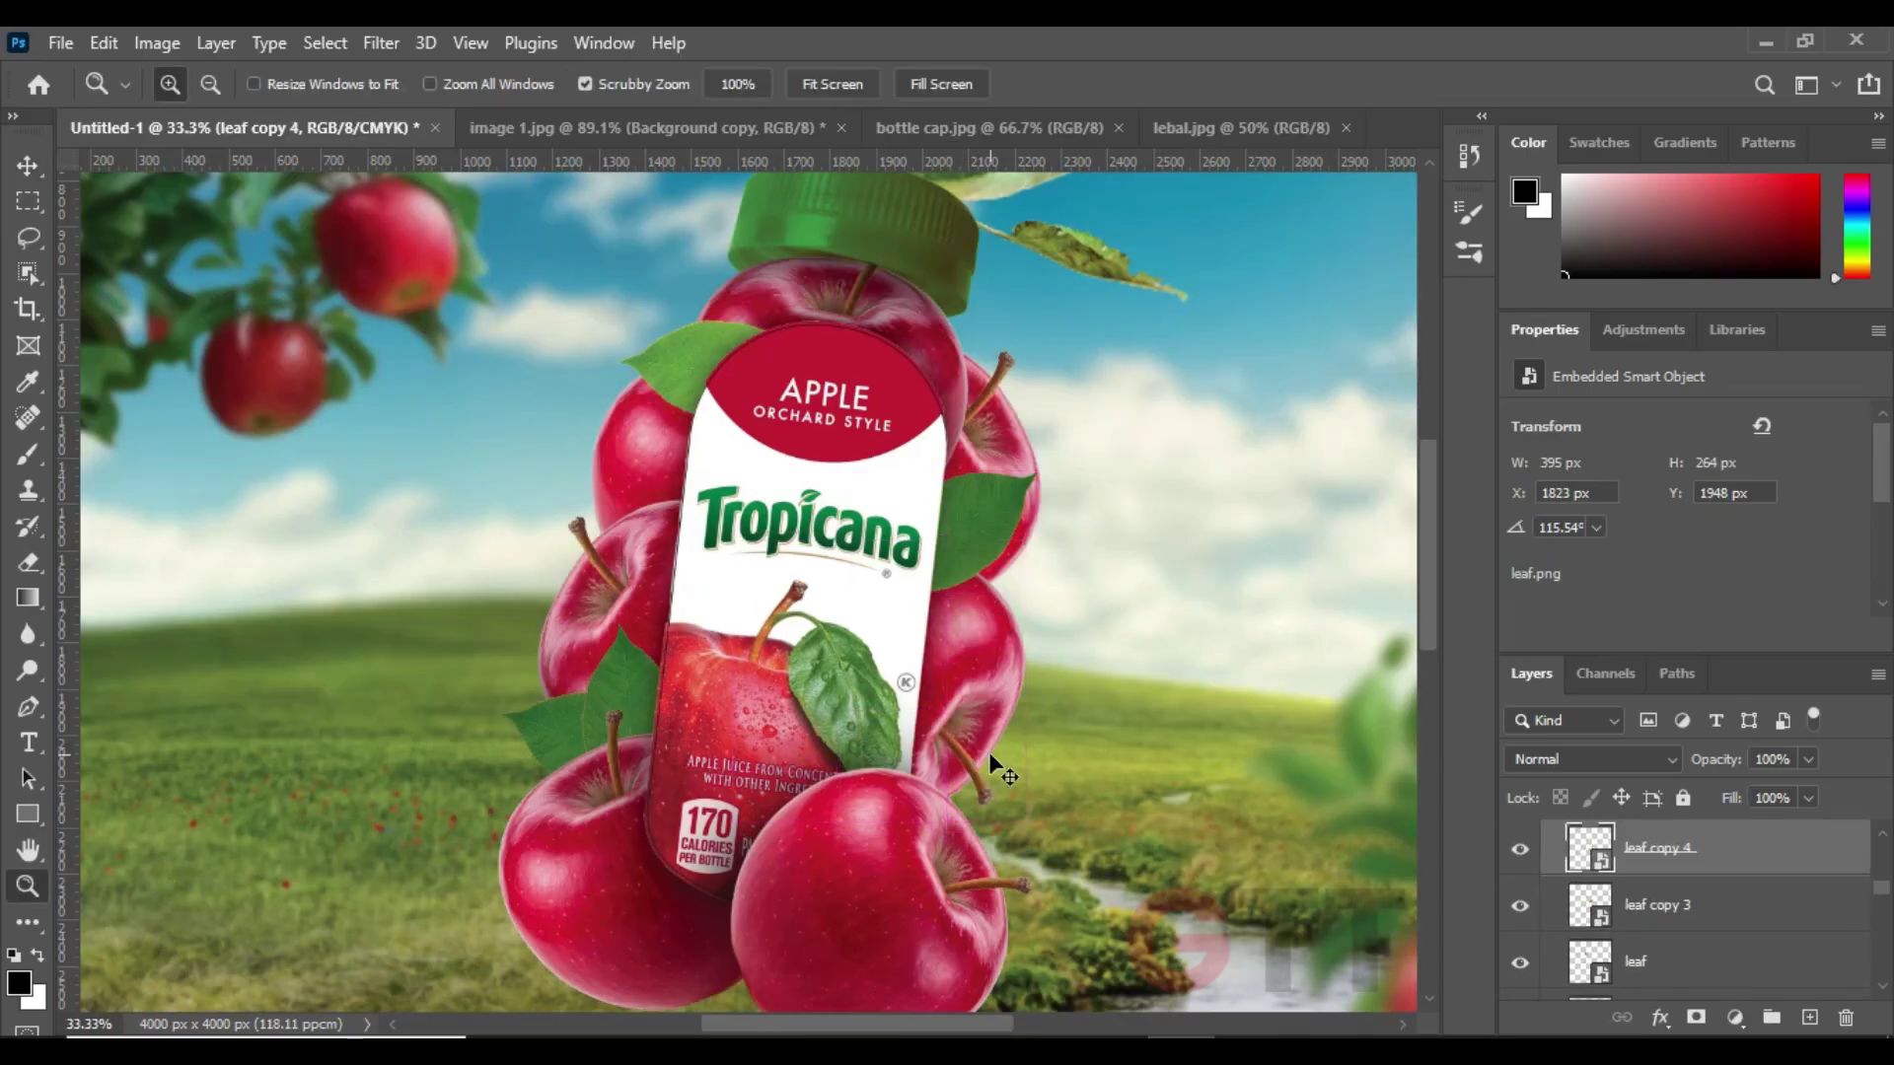
pyautogui.hotkey('ctrl', 'shift', 'z')
pyautogui.hotkey('ctrl', 'z')
pyautogui.hotkey('ctrl', 'z')
pyautogui.hotkey('ctrl', 'z')
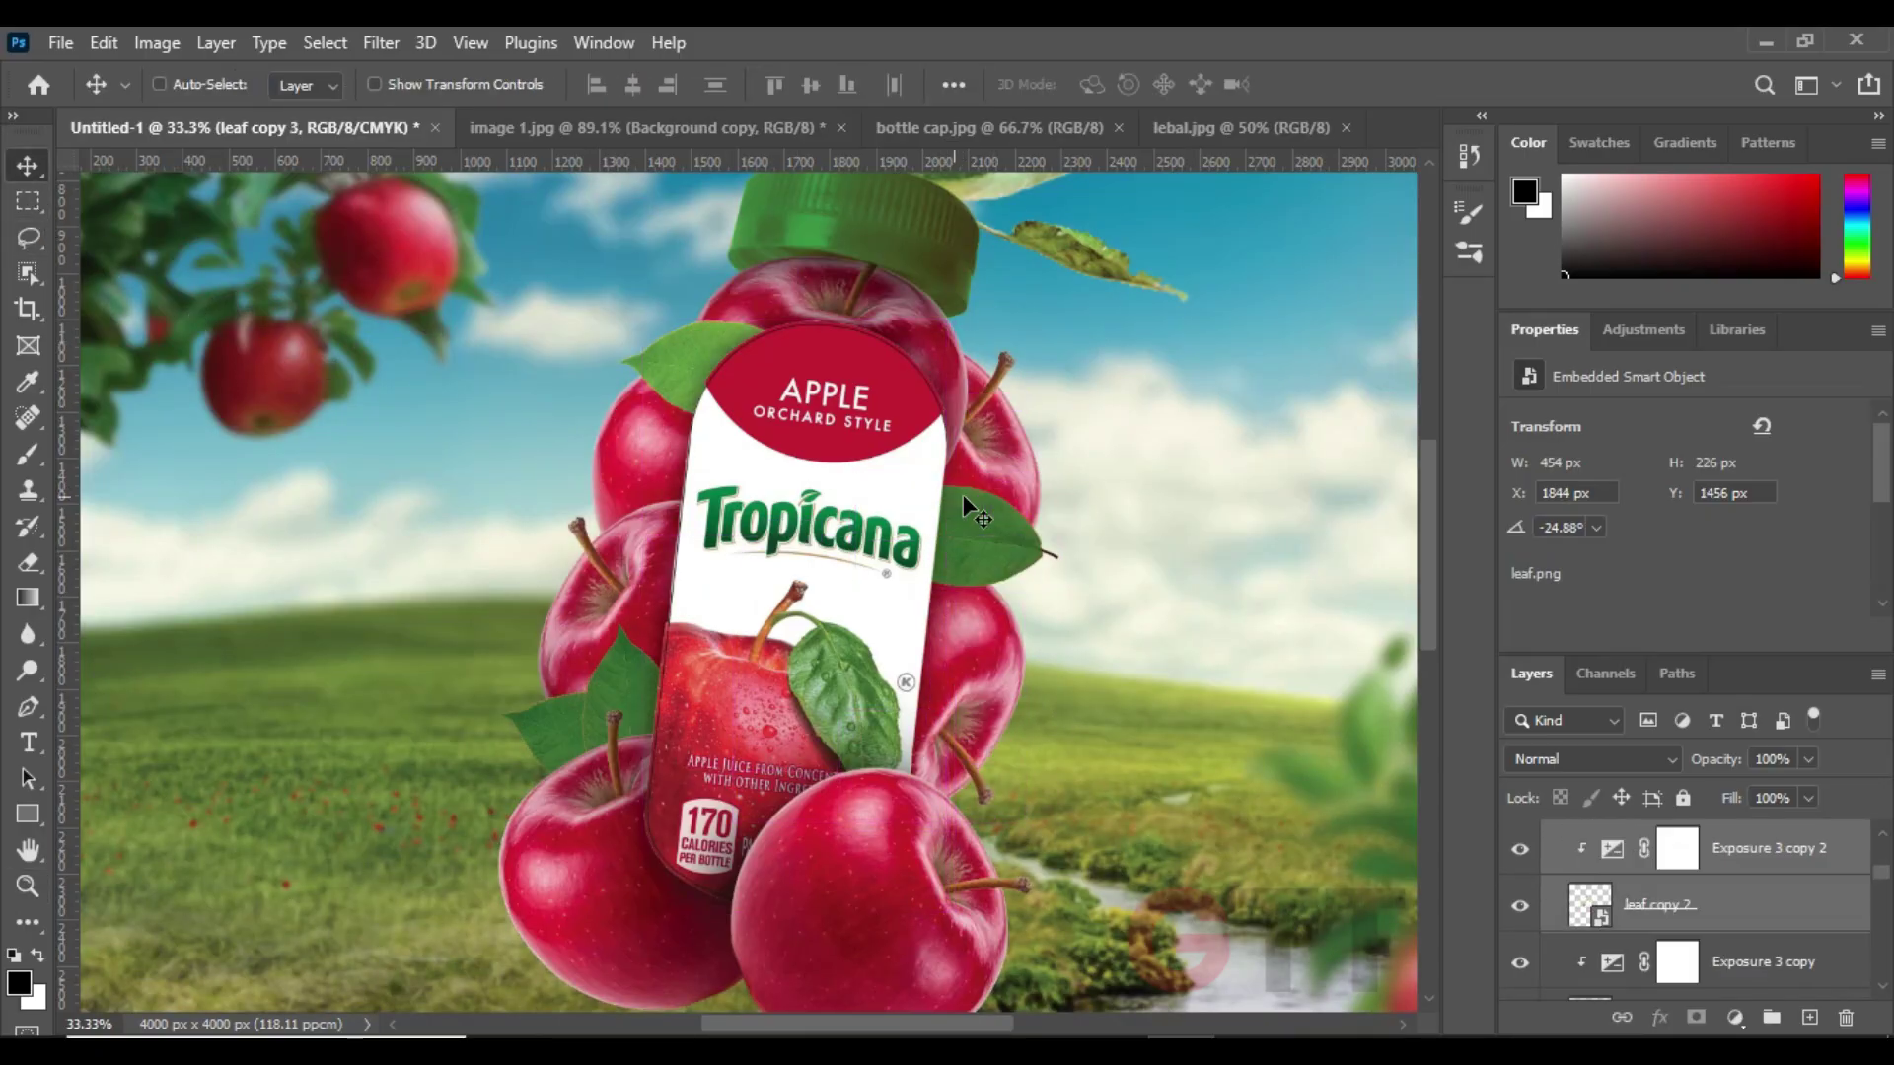
pyautogui.hotkey('ctrl', 'z')
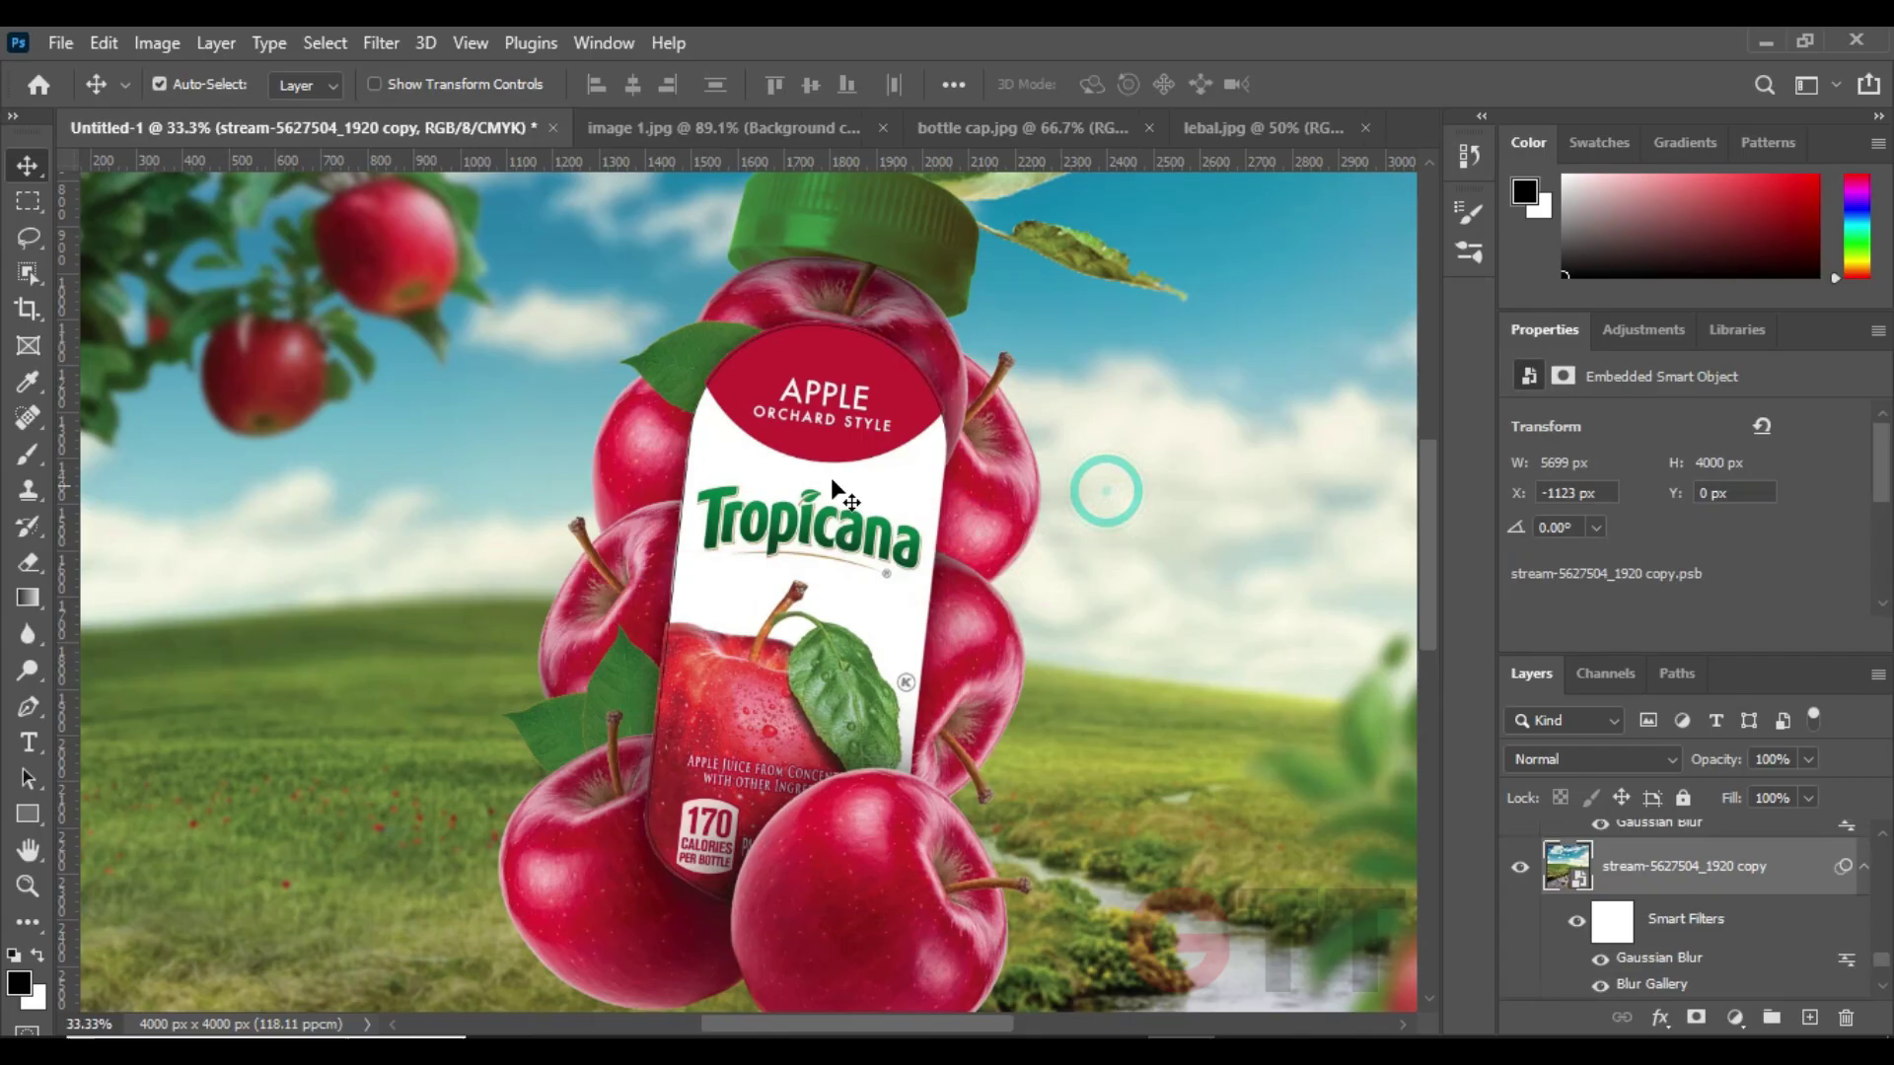
pyautogui.hotkey('ctrl', 'z')
pyautogui.hotkey('ctrl', 'z')
pyautogui.hotkey('ctrl', 'z')
pyautogui.hotkey('ctrl', 'shift', 'z')
pyautogui.hotkey('ctrl', 'shift', 'z')
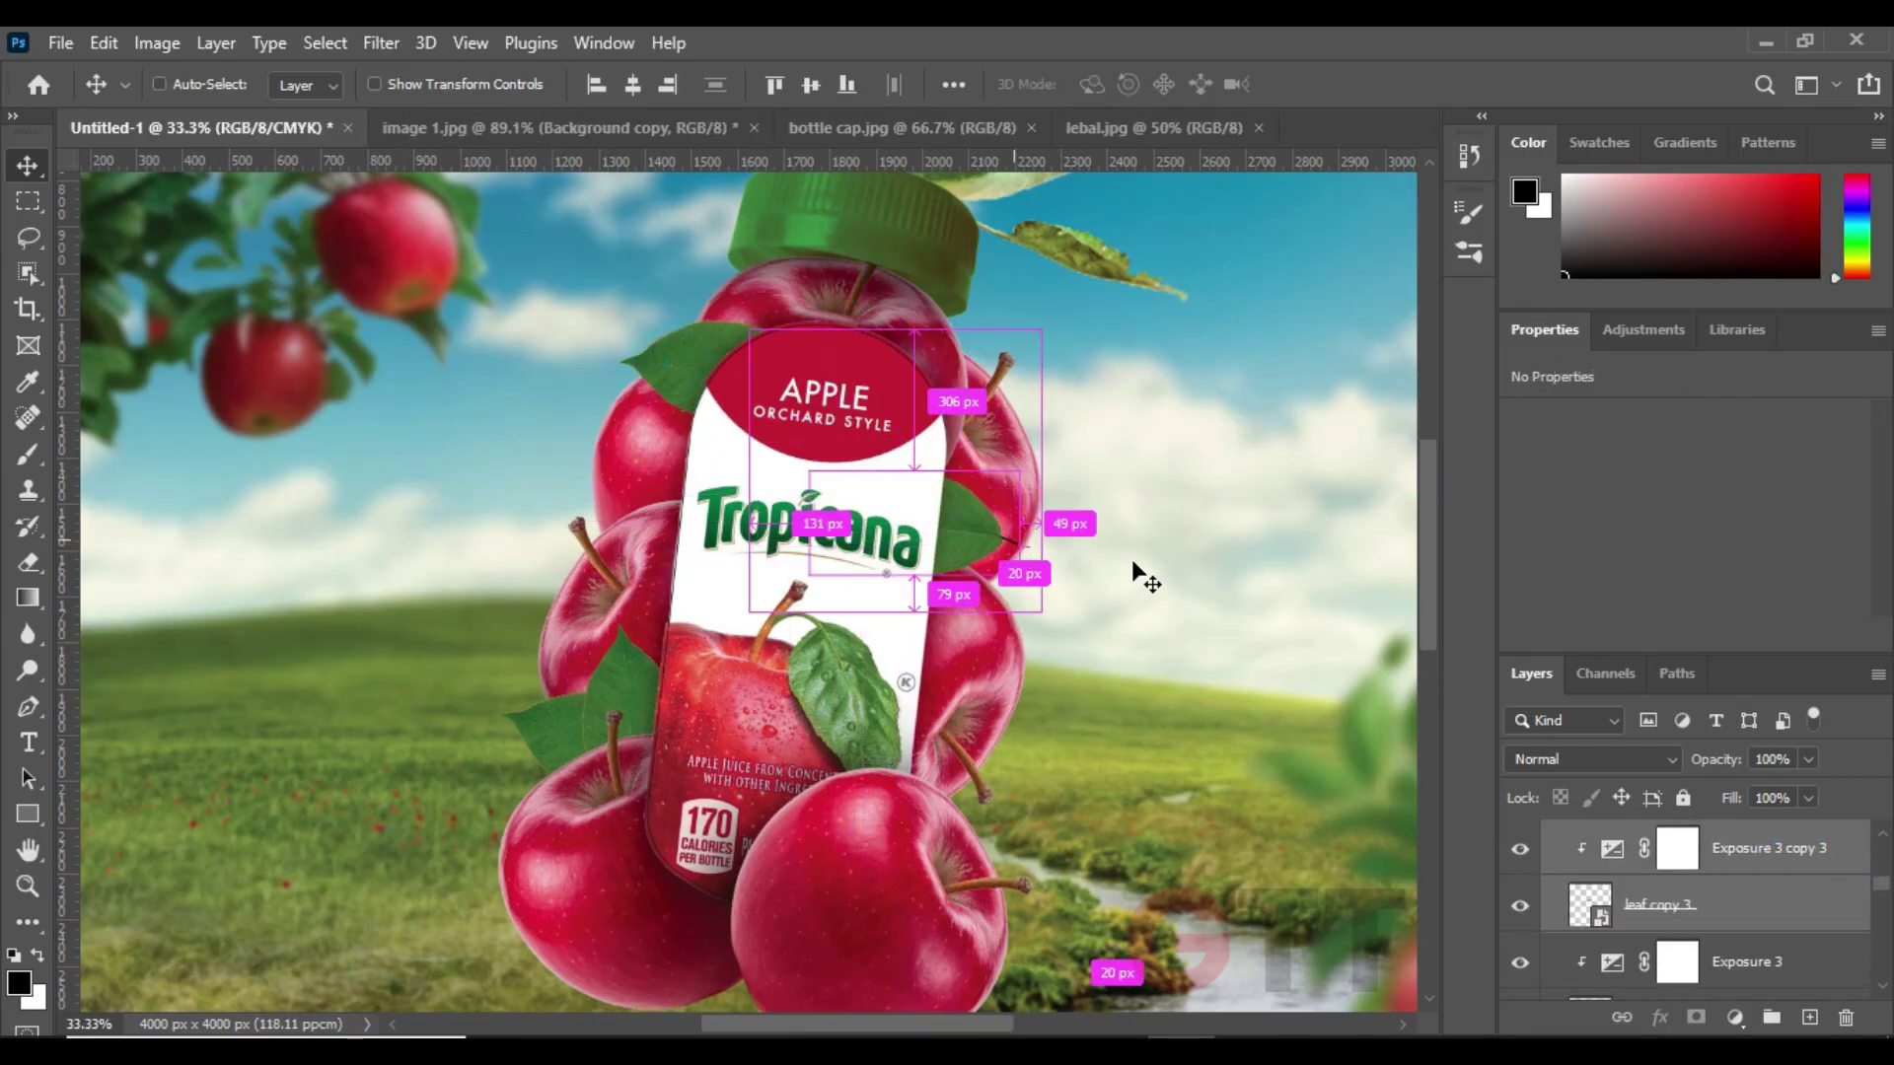
pyautogui.hotkey('ctrl', 'shift', 'z')
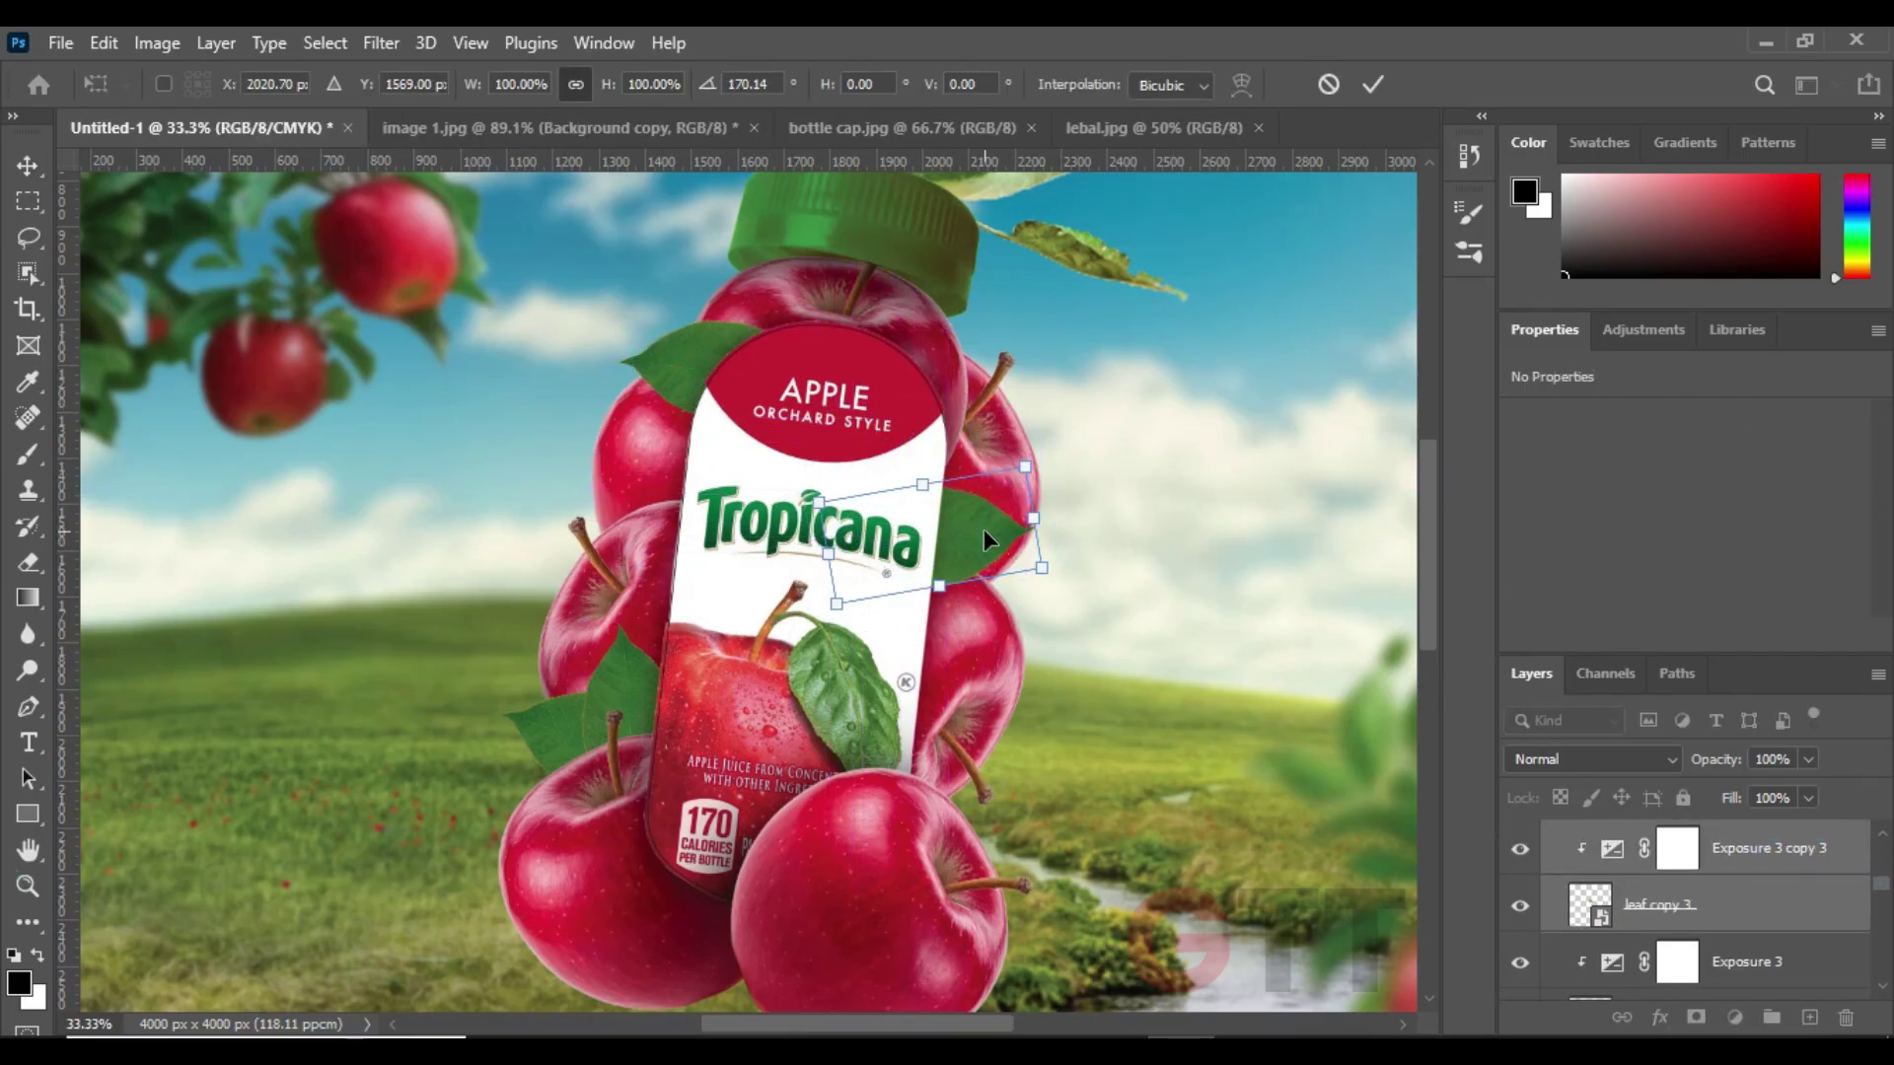
pyautogui.press('Return')
# - Add a leaf copy behind an apple with clipped exposure, rotated beside the APPLE label
pyautogui.scroll(-1, 984, 528)
pyautogui.moveTo(984, 529); pyautogui.dragTo(977, 743)
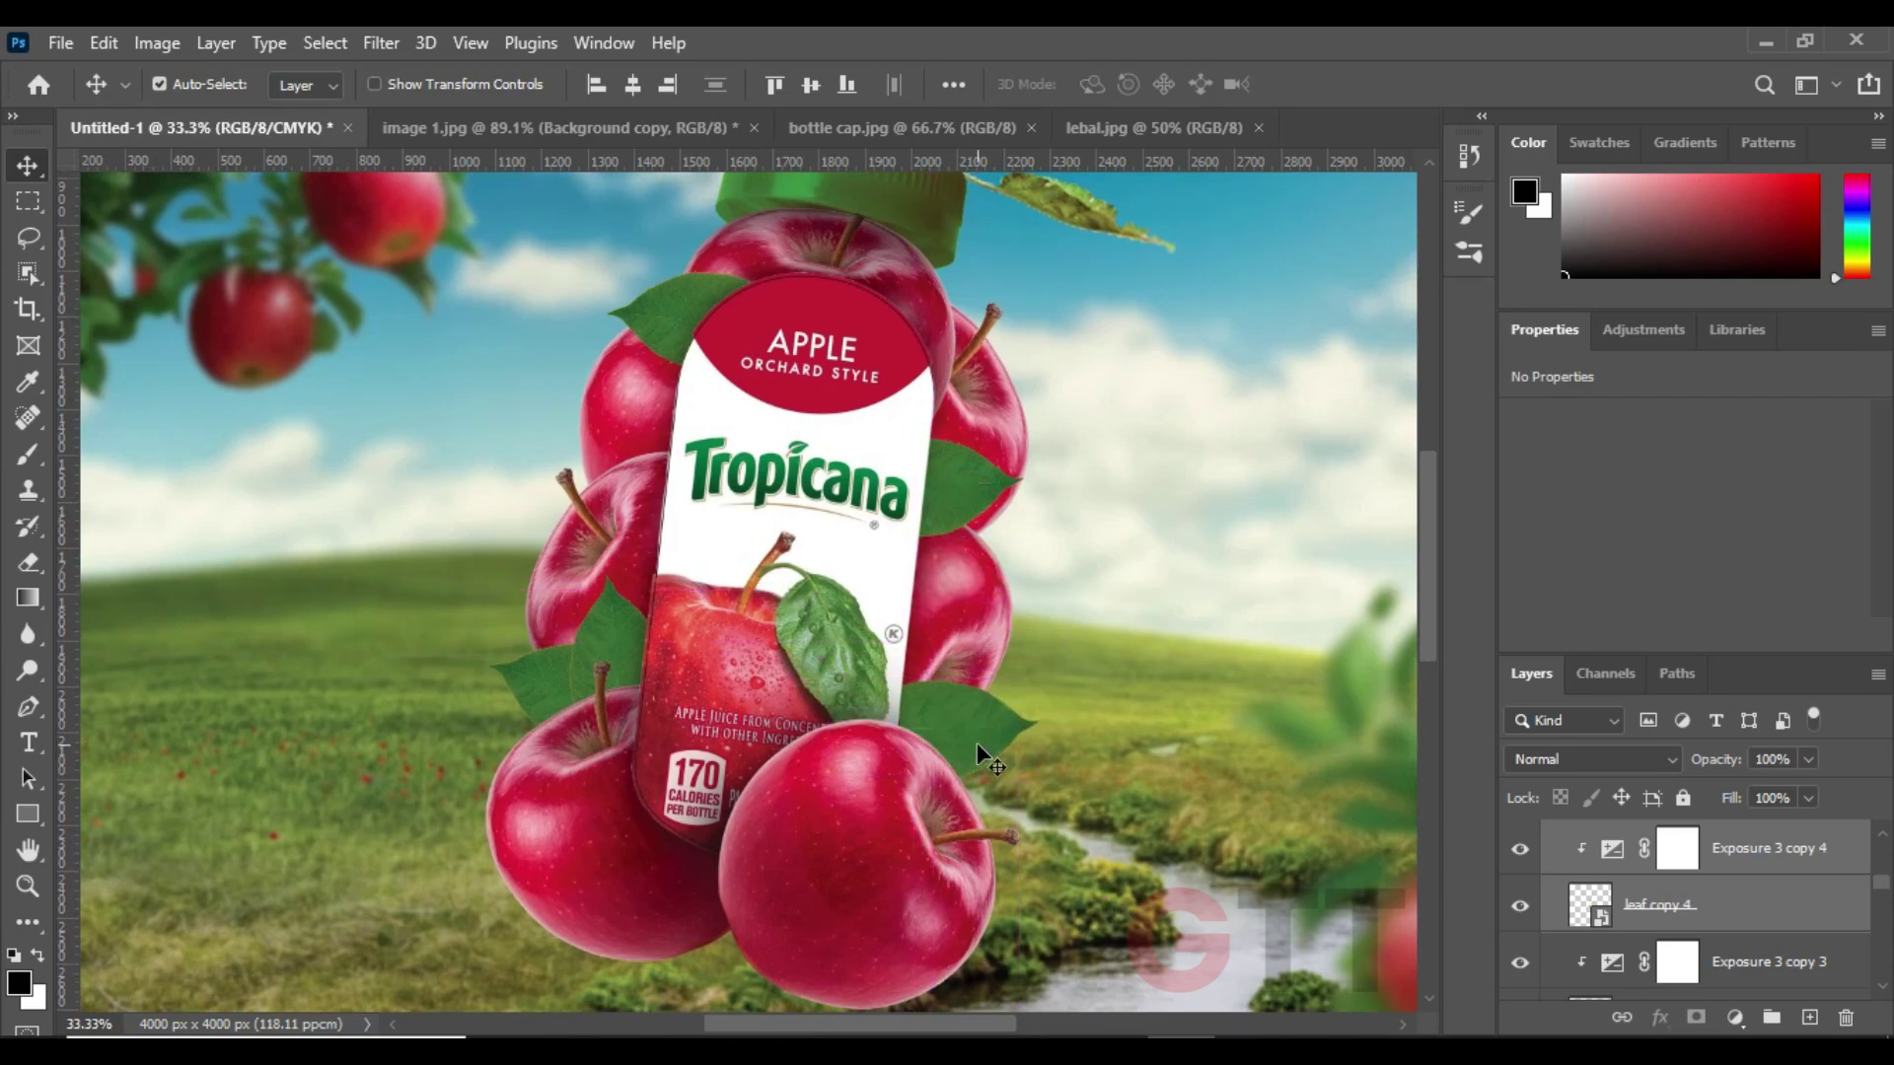
pyautogui.hotkey('ctrl', '[')
pyautogui.hotkey('ctrl', '[')
pyautogui.hotkey('ctrl', '[')
pyautogui.hotkey('ctrl', '[')
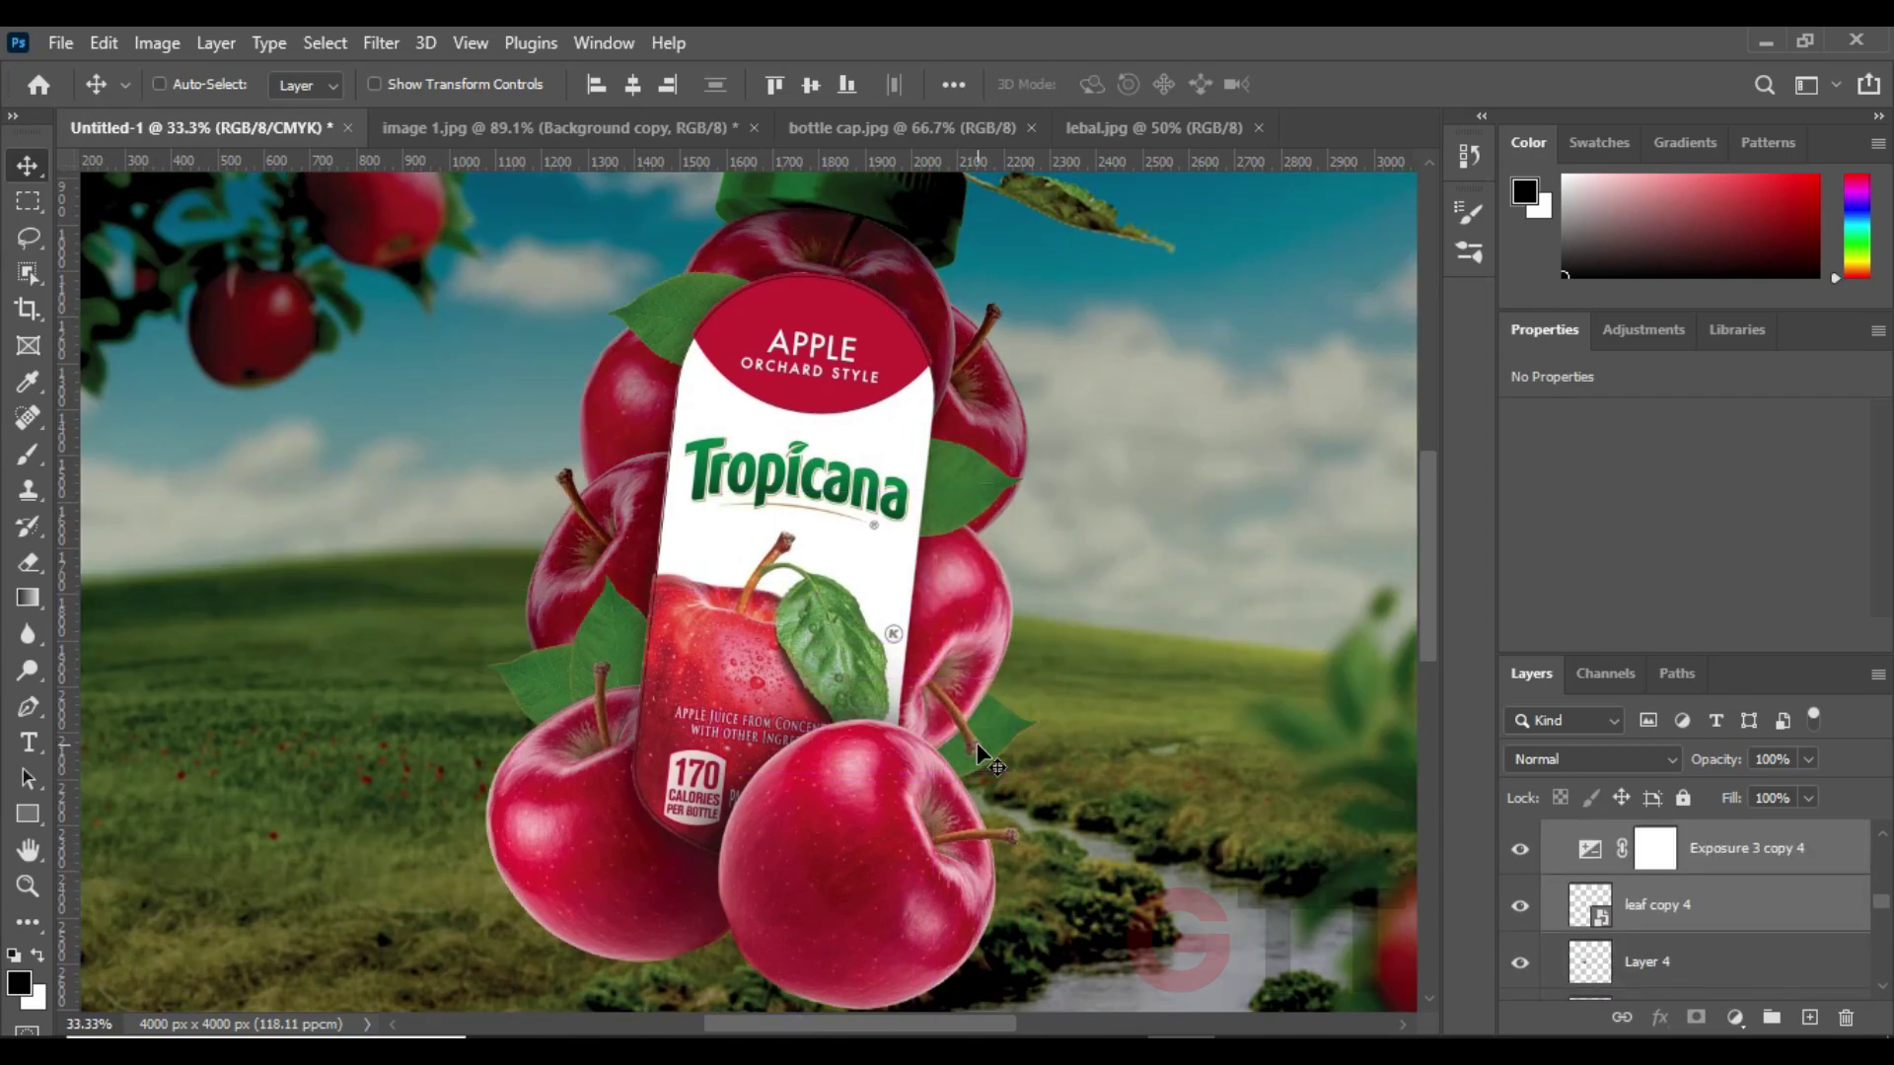
pyautogui.keyDown('alt'); pyautogui.click(1599, 880); pyautogui.keyUp('alt')
pyautogui.hotkey('ctrl', 't')
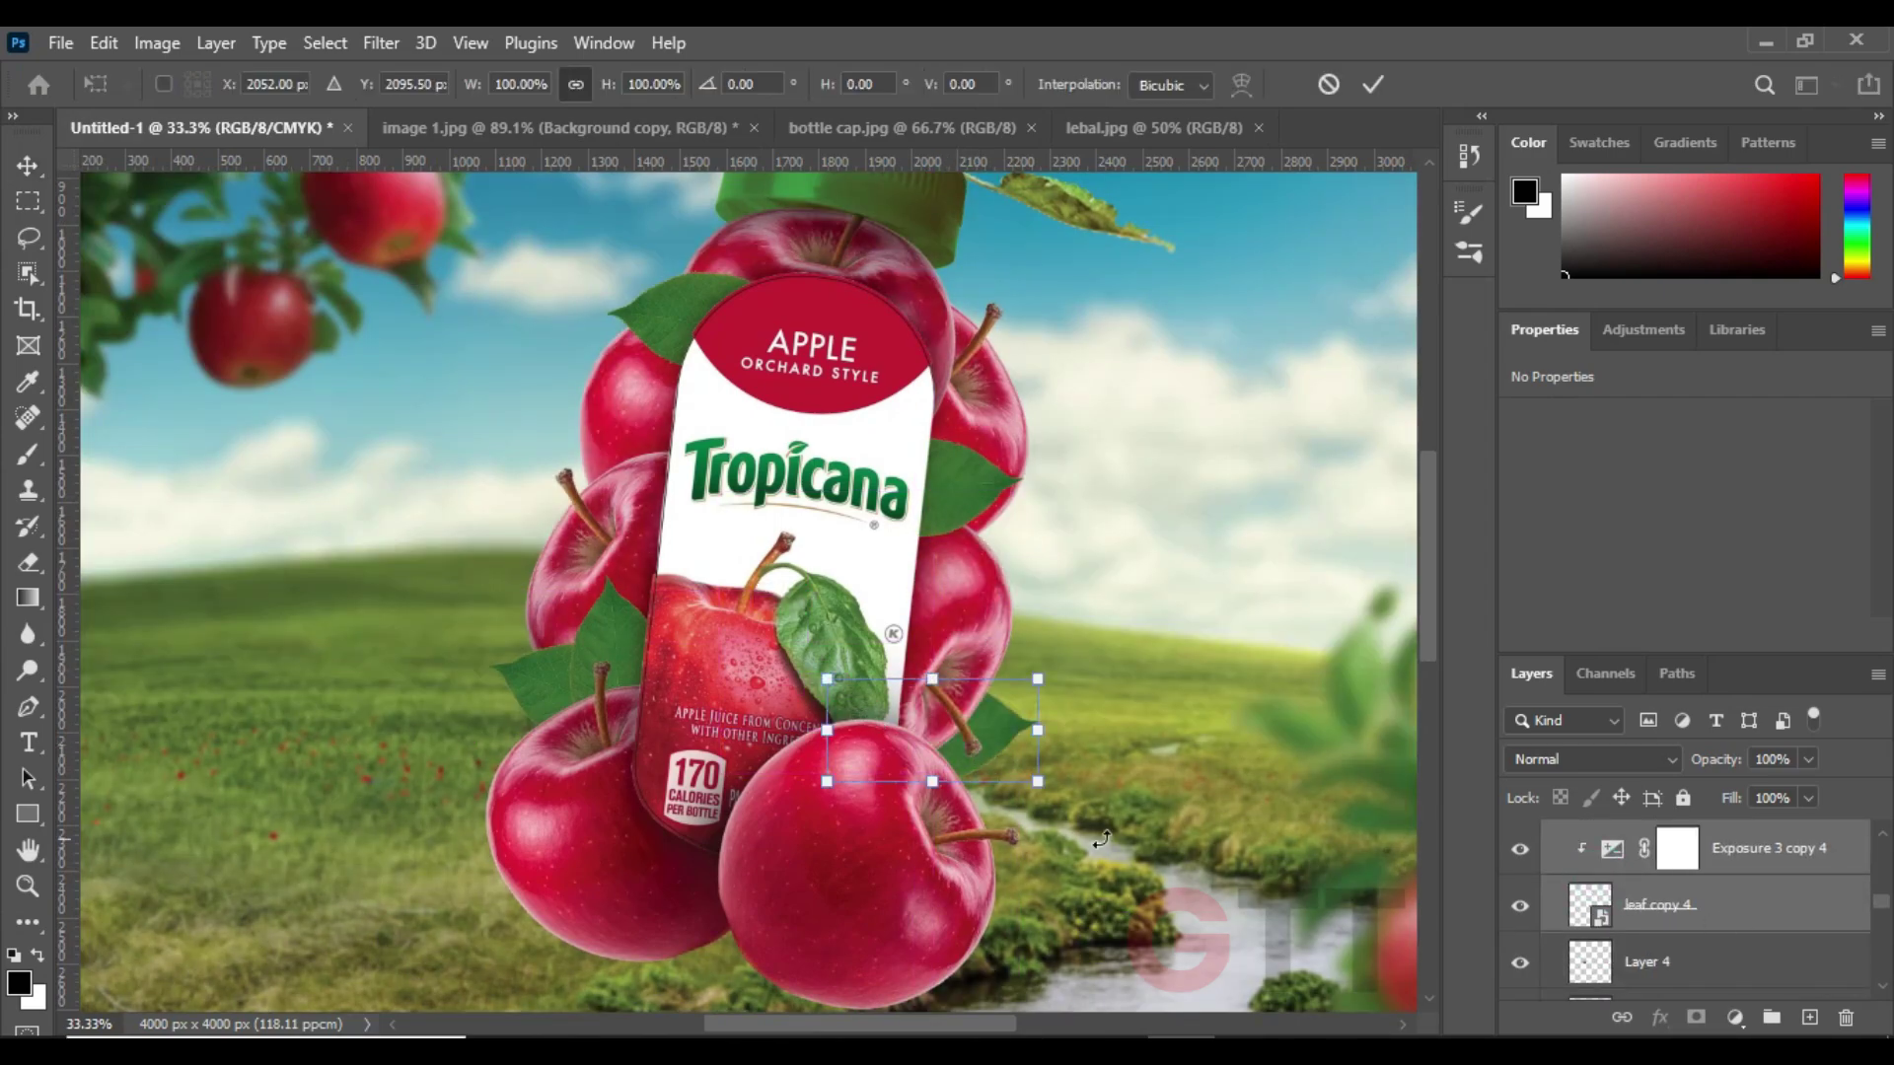
pyautogui.moveTo(979, 723)
pyautogui.mouseDown()
pyautogui.moveTo(1028, 564)
pyautogui.moveTo(1189, 568)
pyautogui.mouseUp()
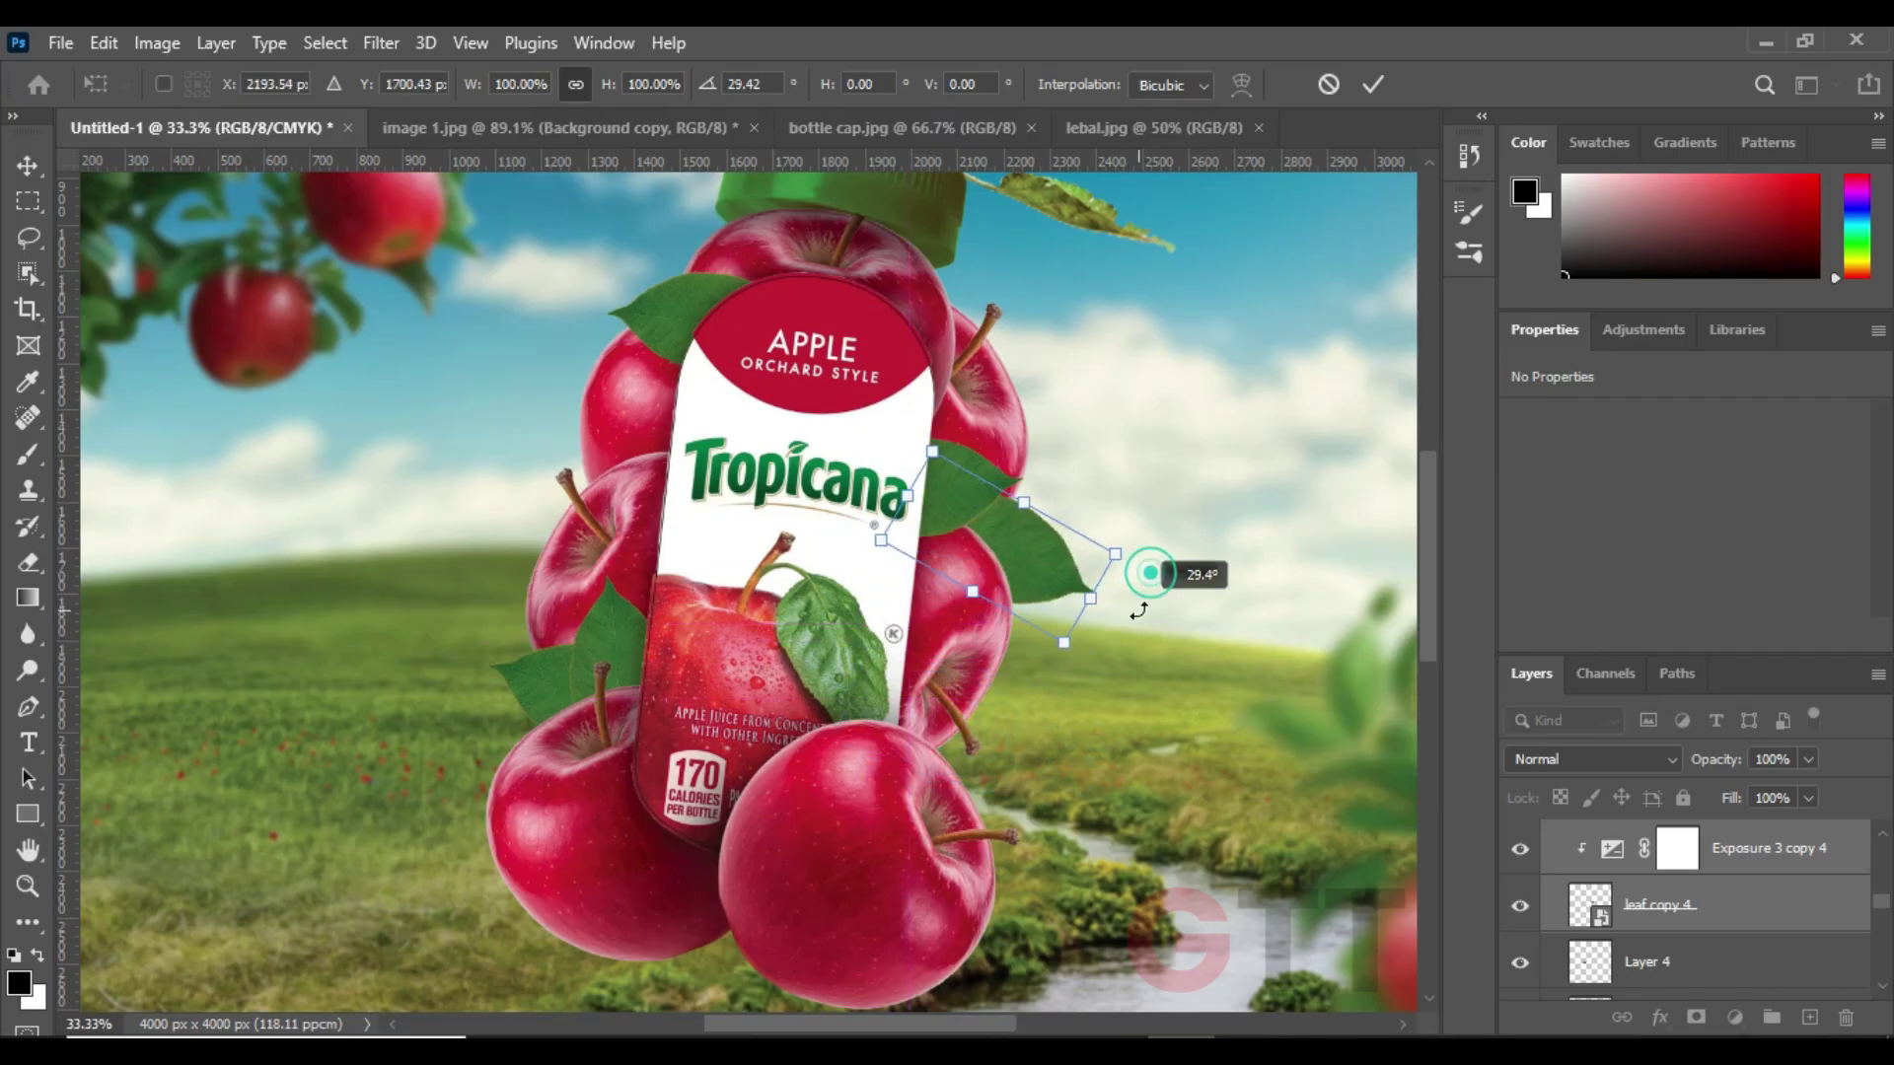
pyautogui.moveTo(1076, 557); pyautogui.dragTo(971, 294)
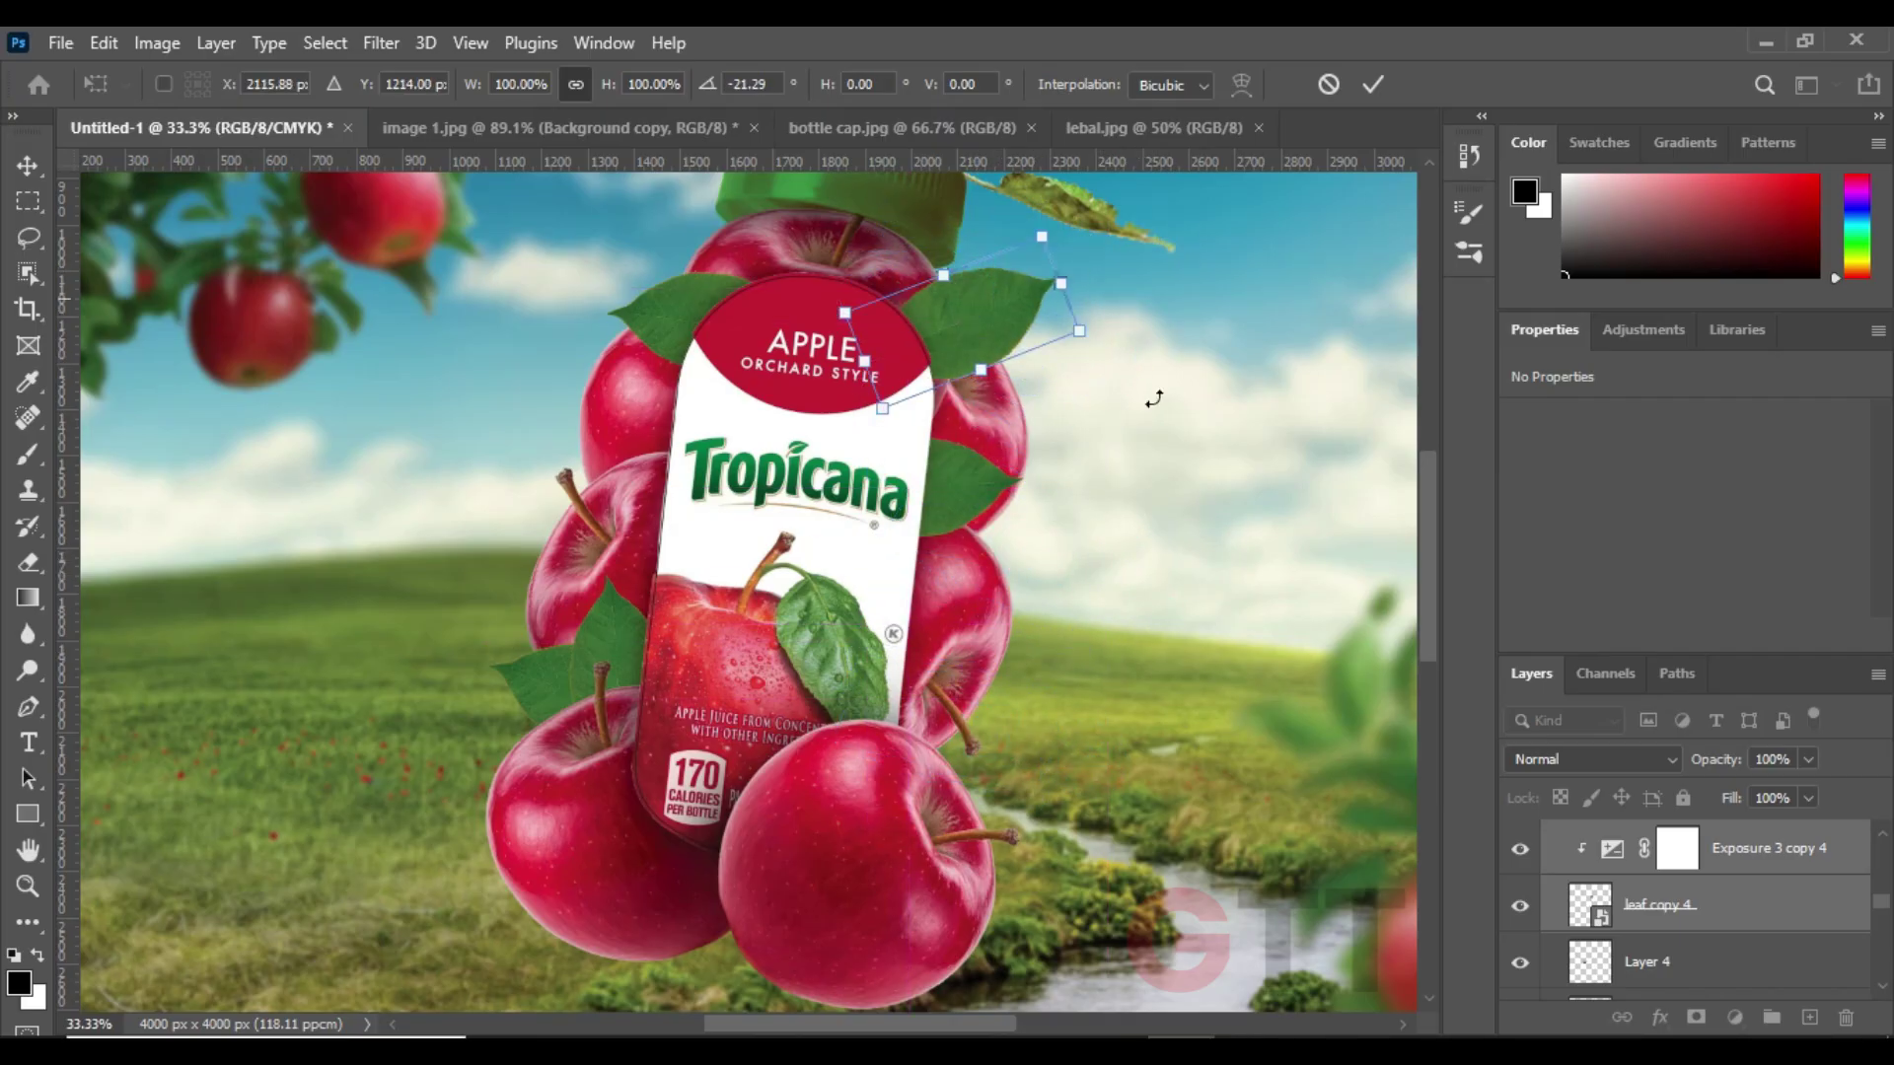
pyautogui.scroll(-2, 1677, 908)
# - Reorder the Exposure 3 copy 4 and Layer 7 layers and nudge the leaf beside the bottle
pyautogui.scroll(-2, 1687, 907)
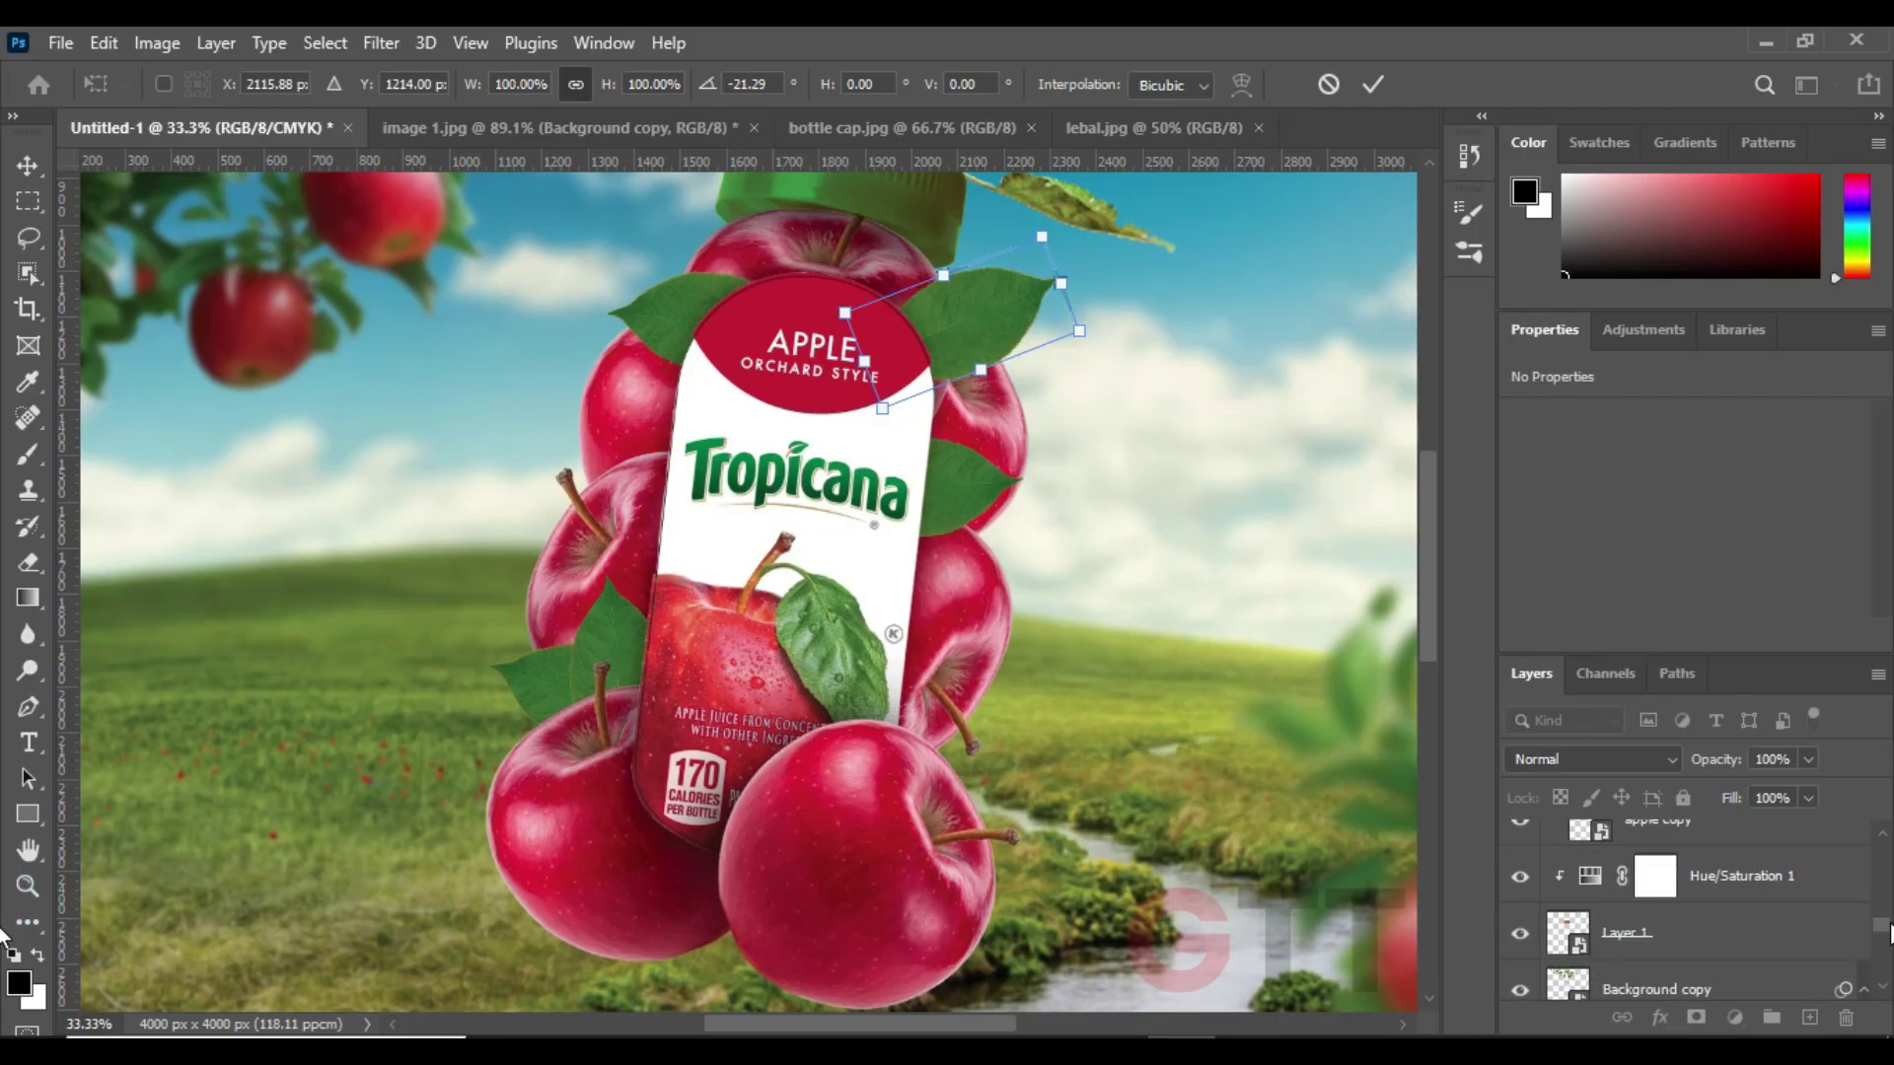
pyautogui.scroll(4, 1686, 908)
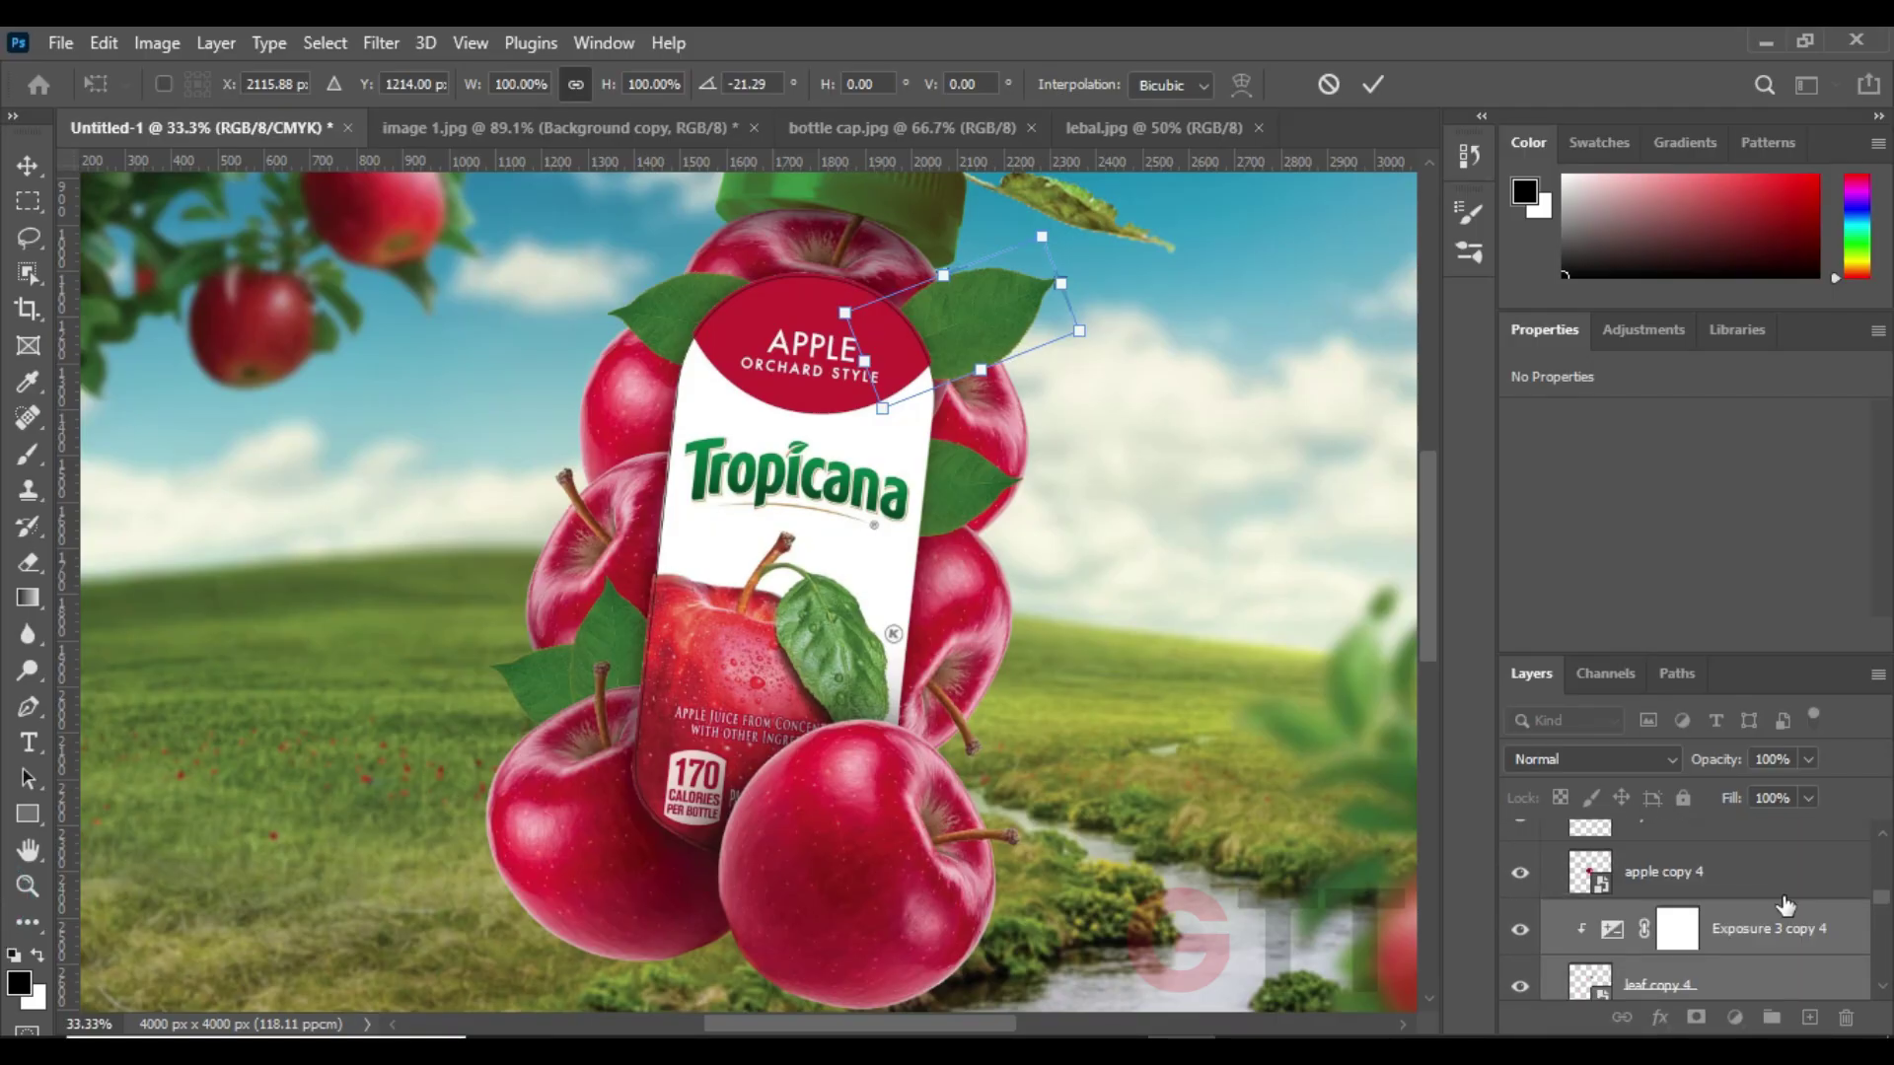
pyautogui.press('Return')
pyautogui.scroll(-2, 1886, 918)
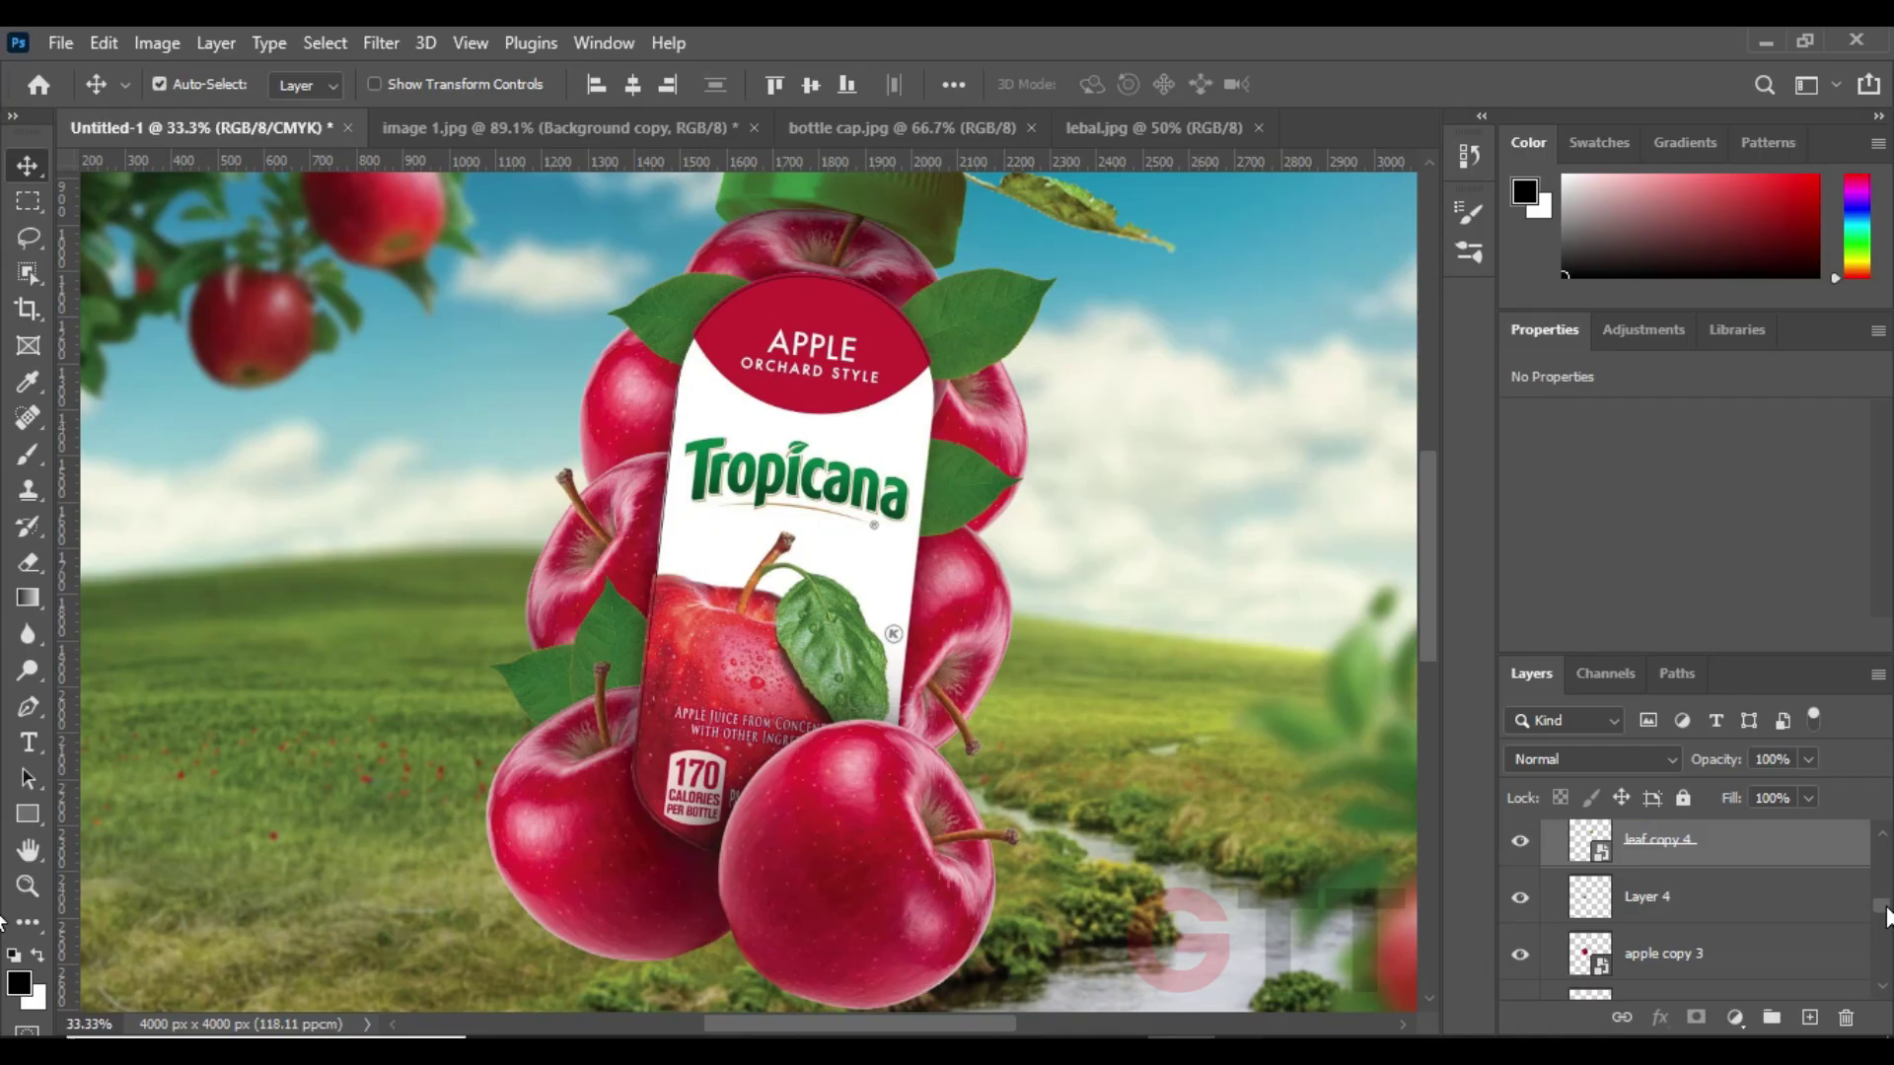
pyautogui.scroll(2, 1757, 917)
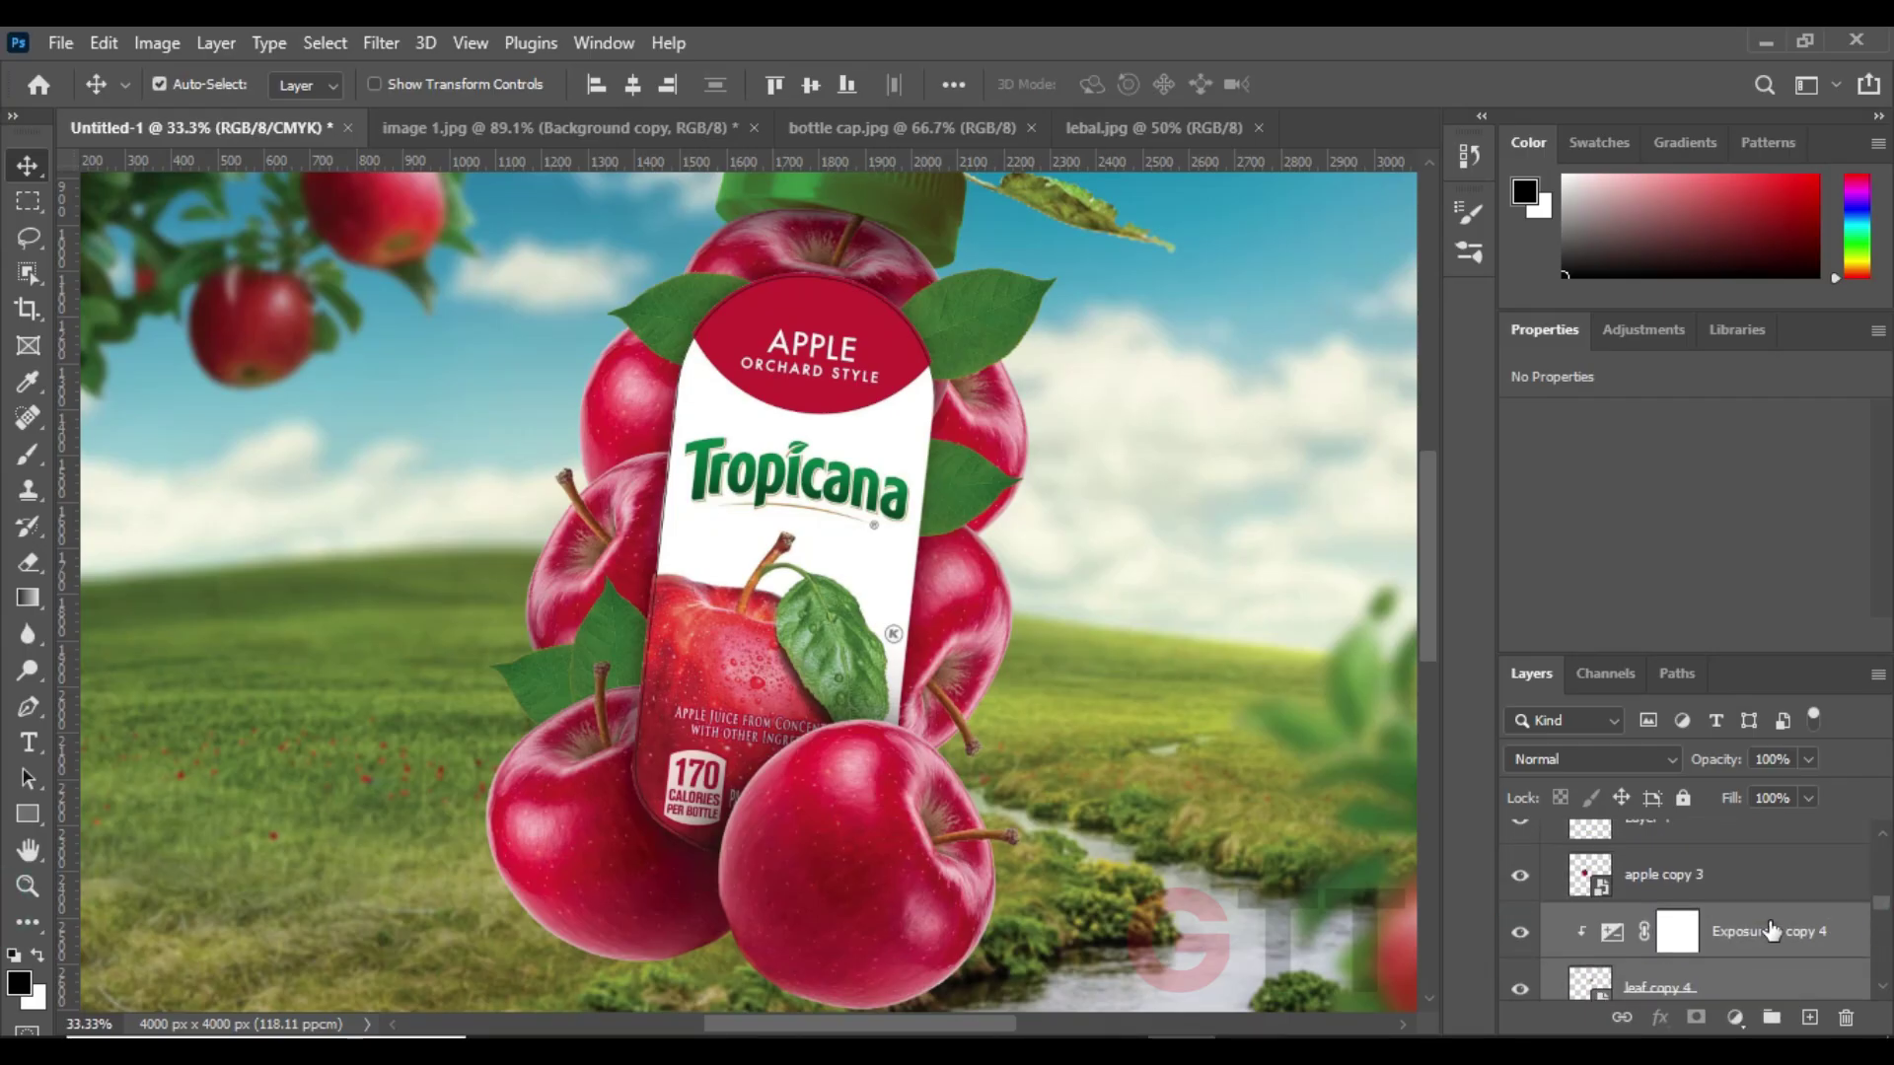
pyautogui.scroll(-2, 1861, 897)
pyautogui.moveTo(1786, 858)
pyautogui.mouseDown()
pyautogui.moveTo(1758, 1011)
pyautogui.moveTo(1806, 952)
pyautogui.mouseUp()
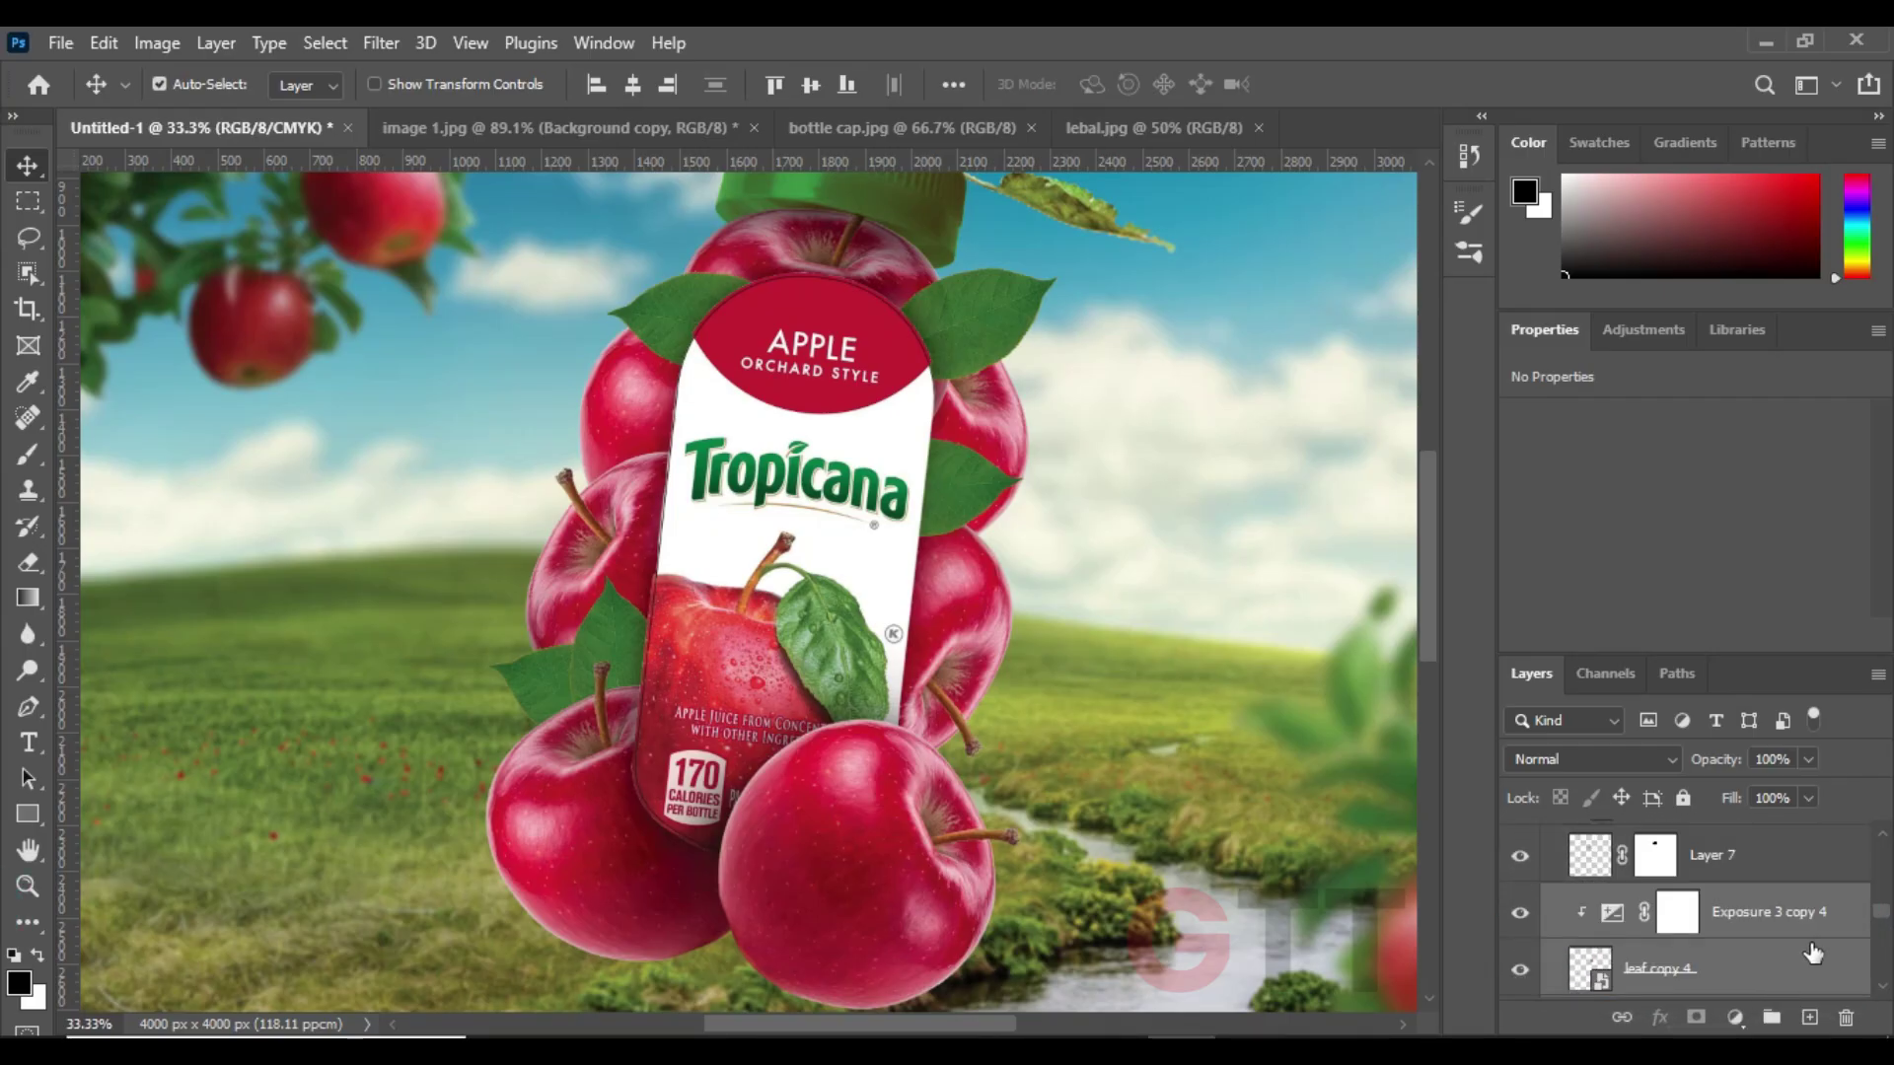
pyautogui.scroll(-3, 1835, 909)
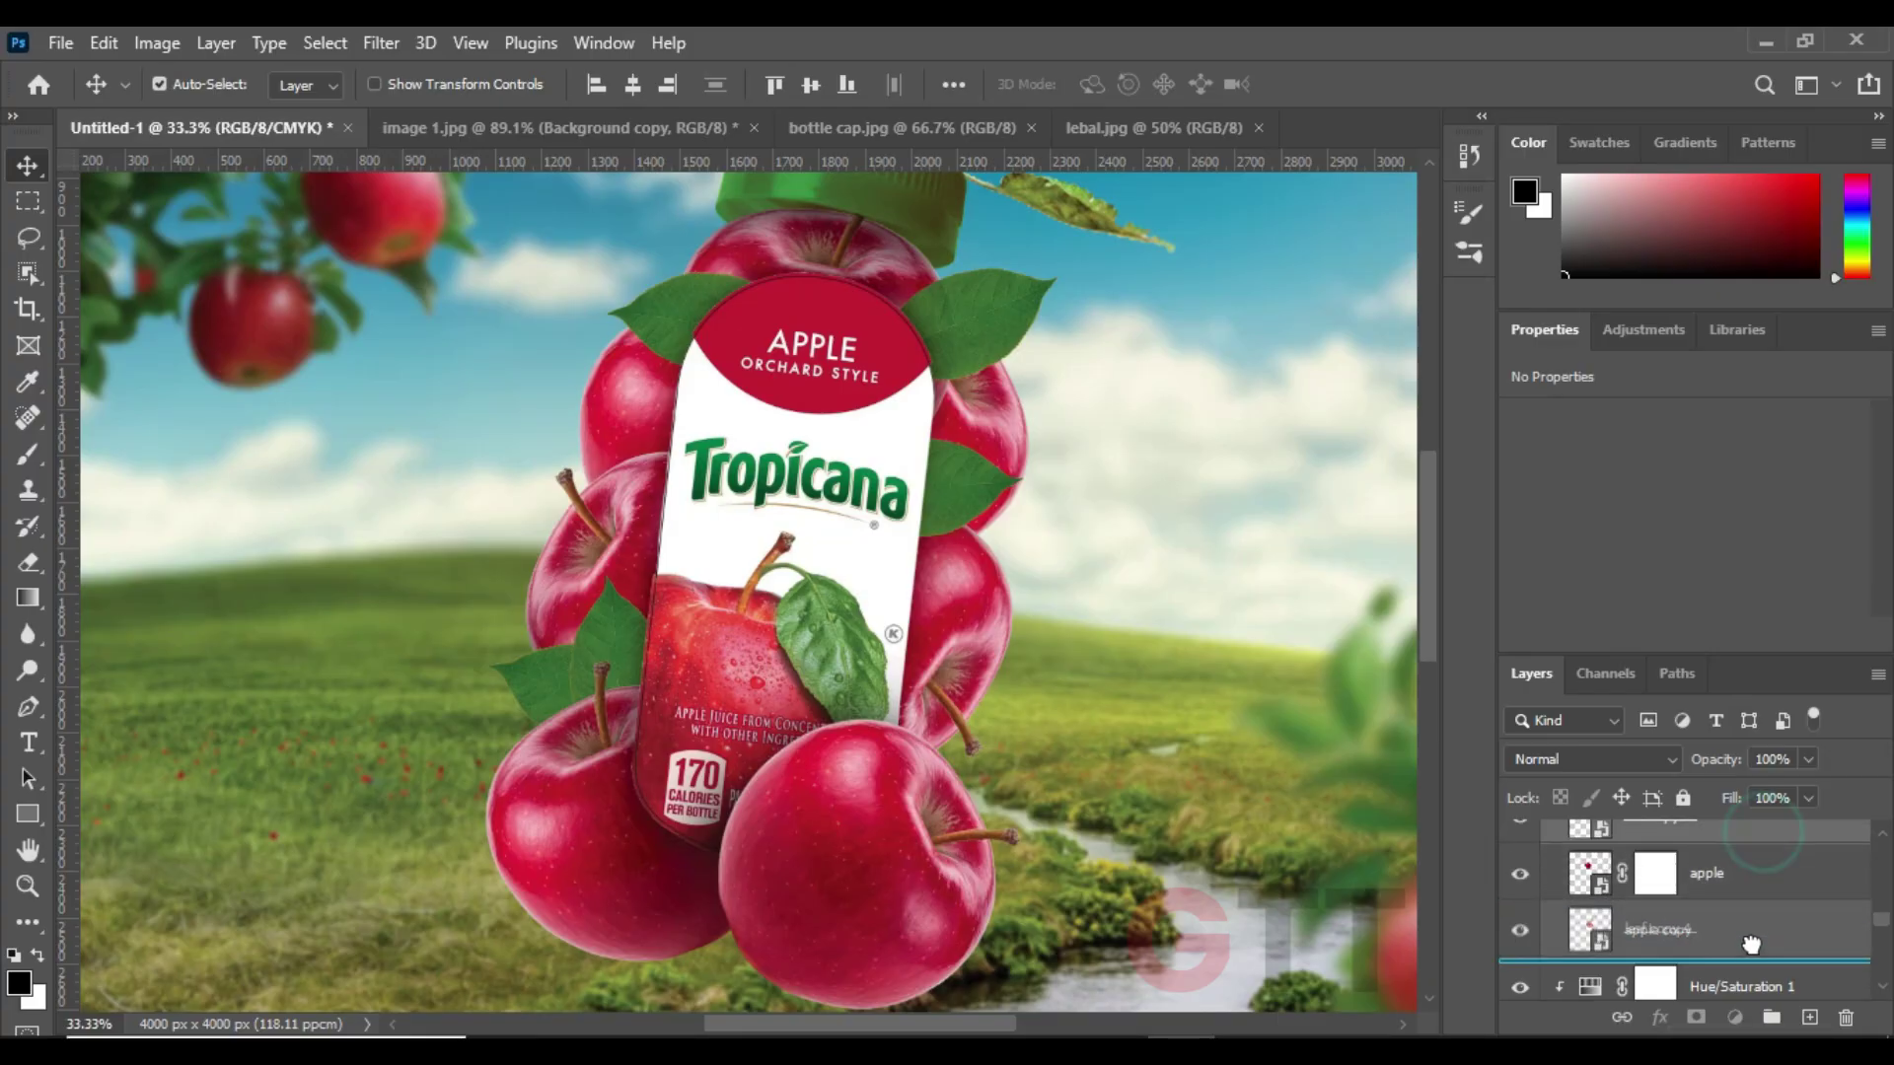
pyautogui.hotkey('ctrl', 't')
pyautogui.moveTo(1000, 348)
pyautogui.mouseDown()
pyautogui.moveTo(1004, 373)
pyautogui.moveTo(974, 367)
pyautogui.mouseUp()
pyautogui.press('Return')
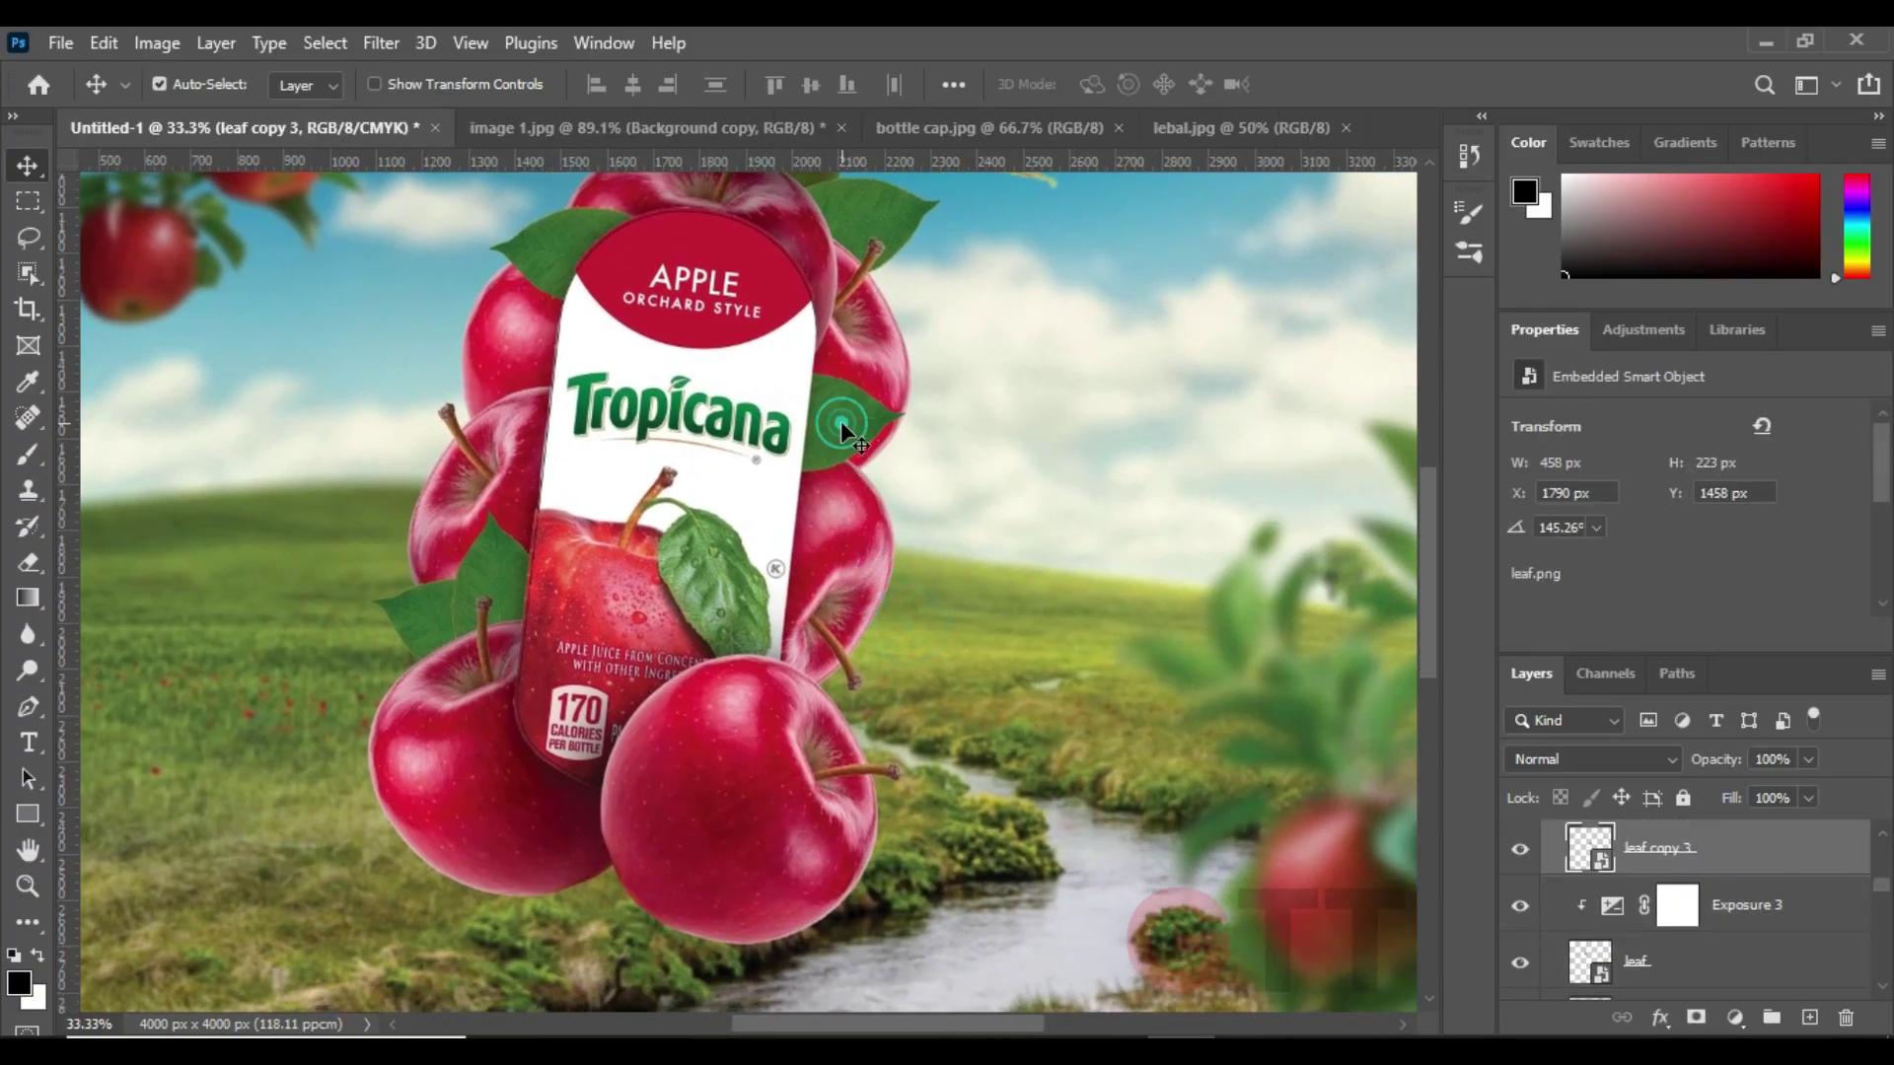
# - Duplicate the leaf with its exposure and rotate the copy at the bottle's lower right
pyautogui.hotkey('ctrl', 'j')
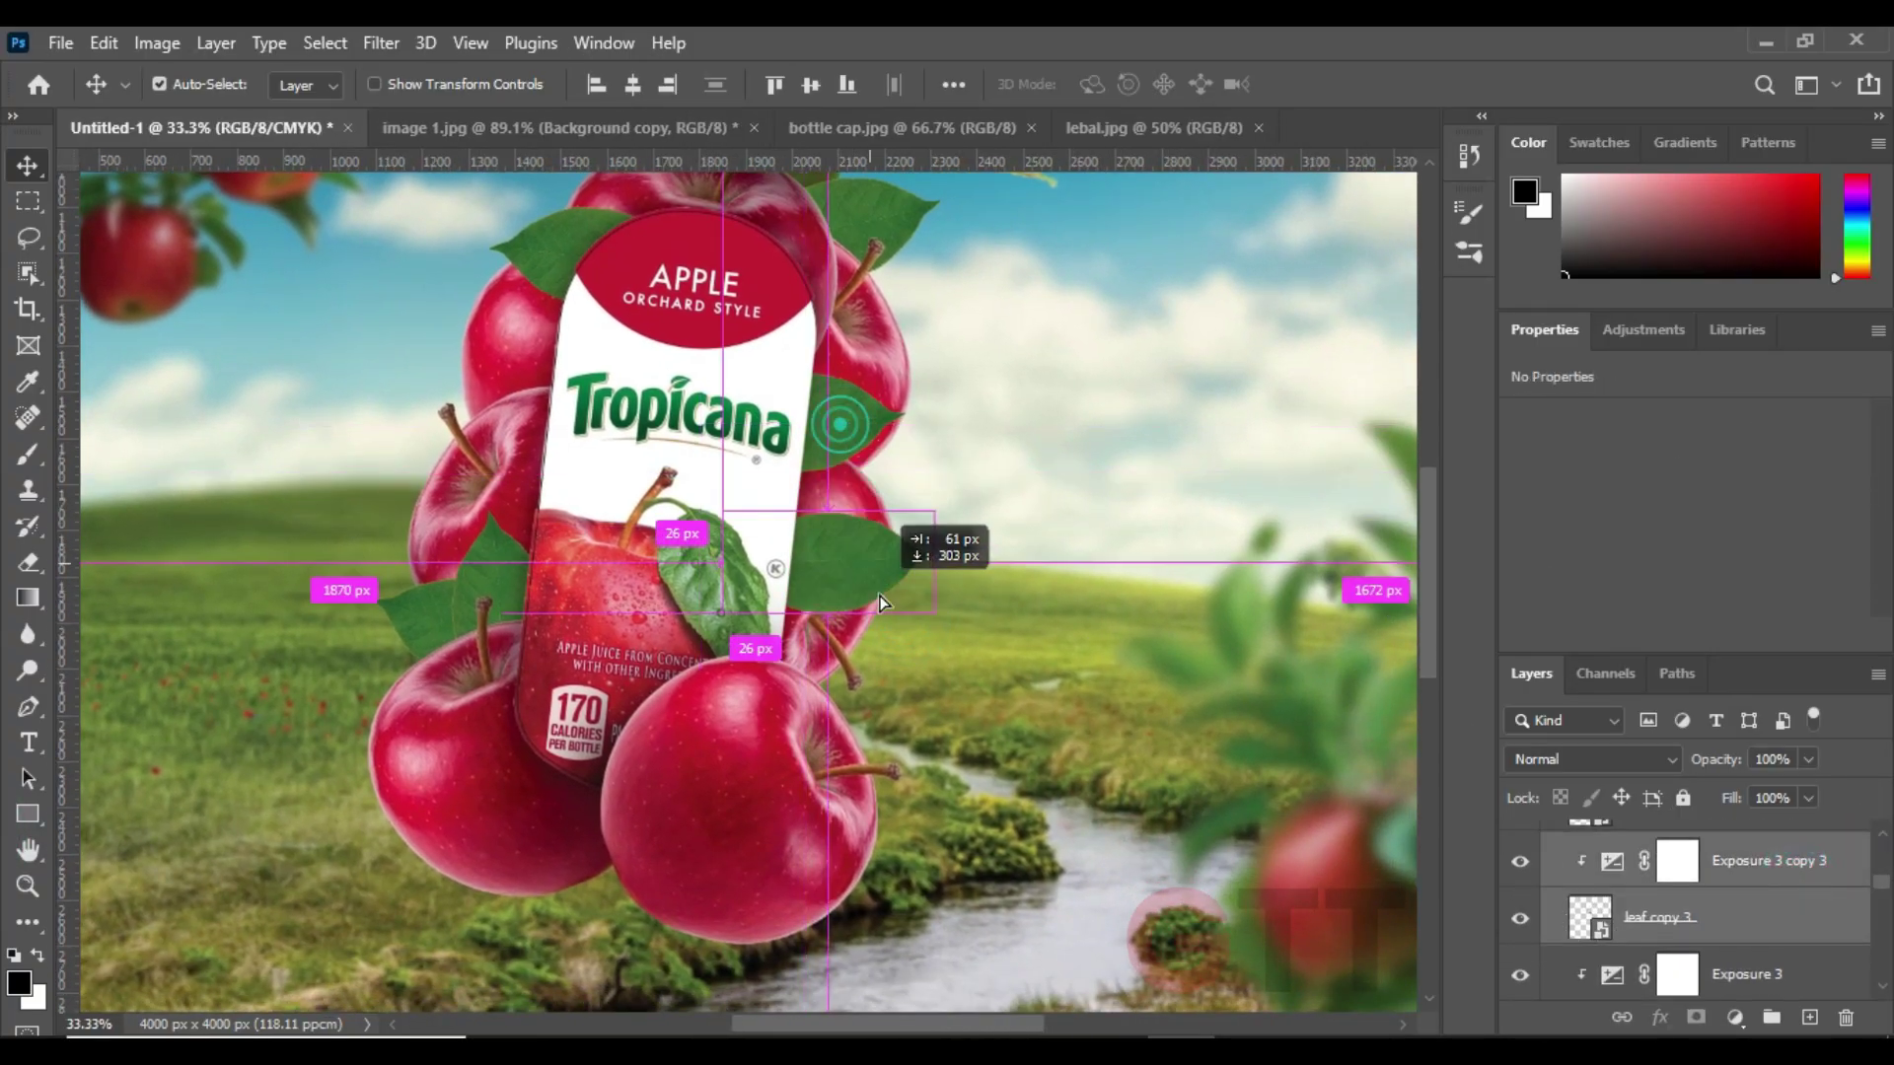
pyautogui.moveTo(779, 592); pyautogui.dragTo(904, 684)
pyautogui.hotkey('ctrl', 't')
pyautogui.moveTo(1012, 623)
pyautogui.mouseDown()
pyautogui.moveTo(907, 762)
pyautogui.moveTo(844, 628)
pyautogui.moveTo(932, 572)
pyautogui.mouseUp()
pyautogui.moveTo(1030, 747)
pyautogui.mouseDown()
pyautogui.moveTo(947, 720)
pyautogui.moveTo(870, 661)
pyautogui.mouseUp()
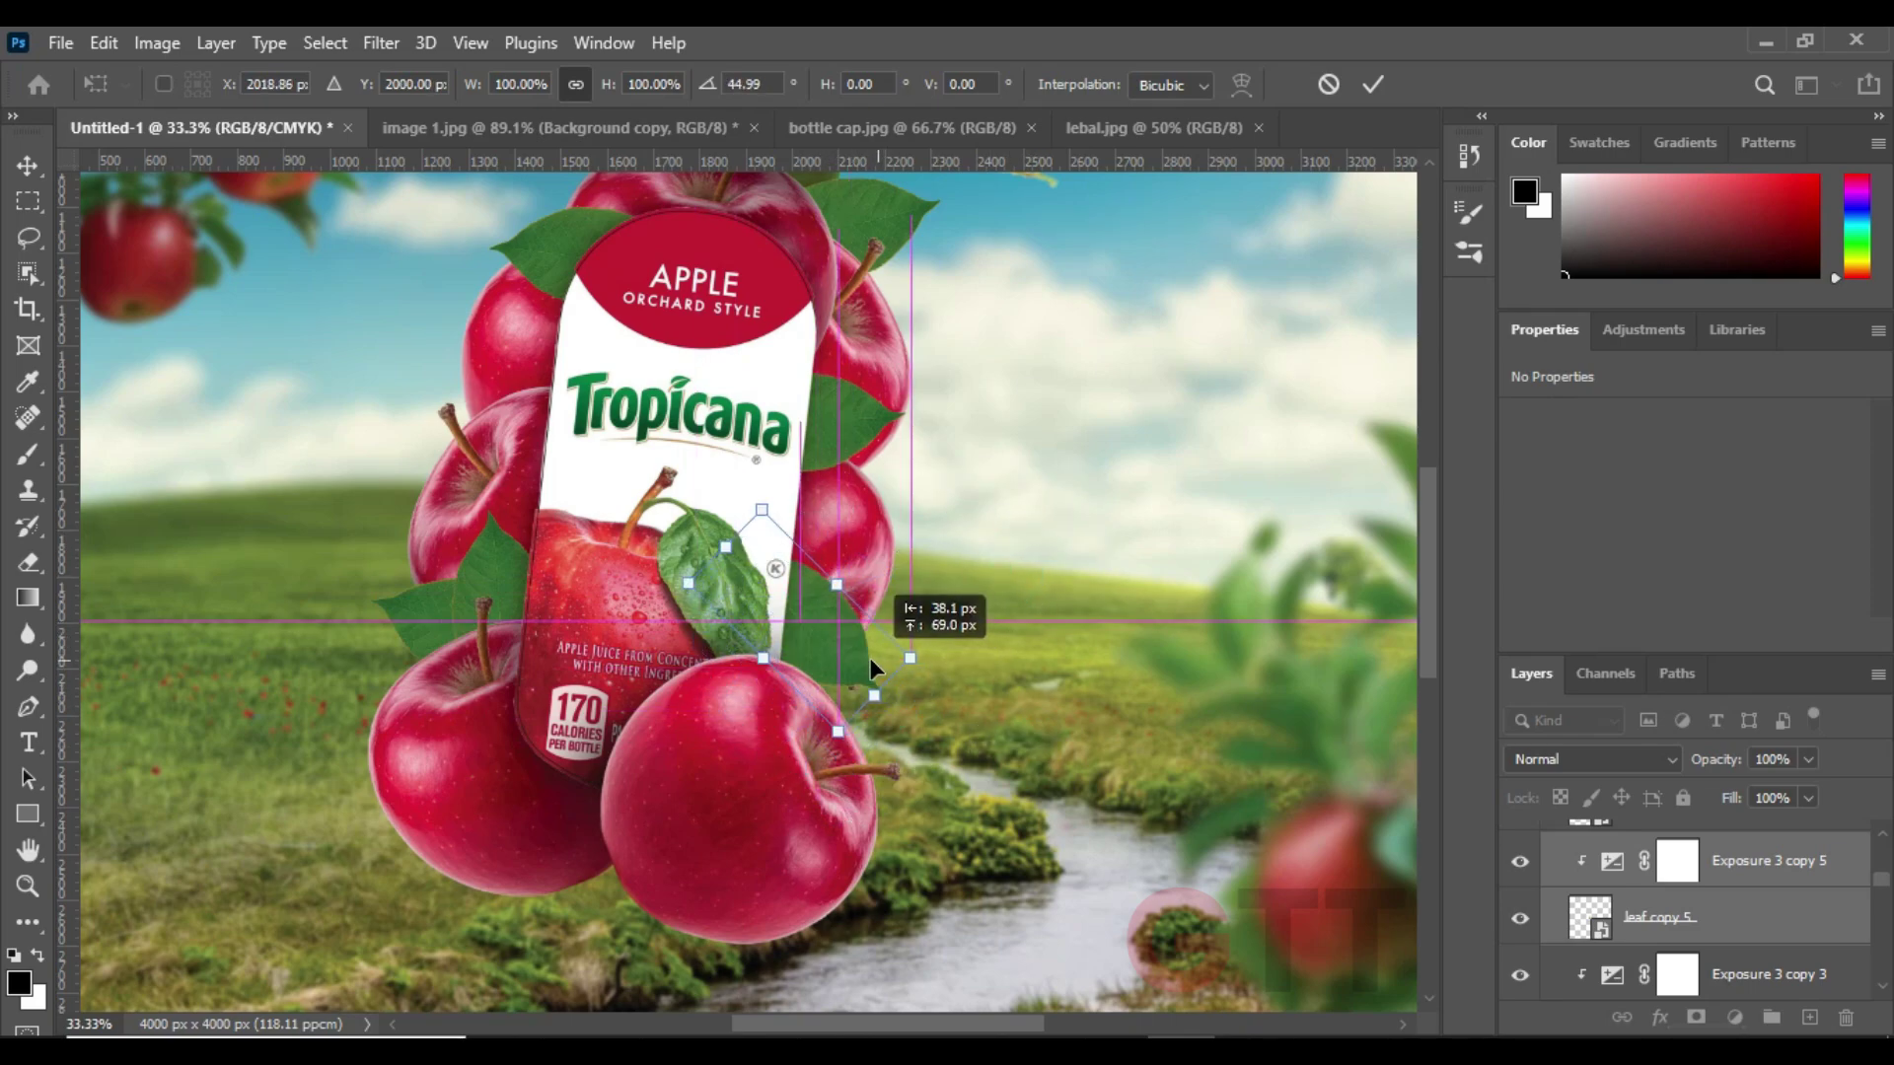
pyautogui.press('Return')
# - Collapse the Apples group, check the composite, and place the 2 (1) light image
pyautogui.hotkey('ctrl', '0')
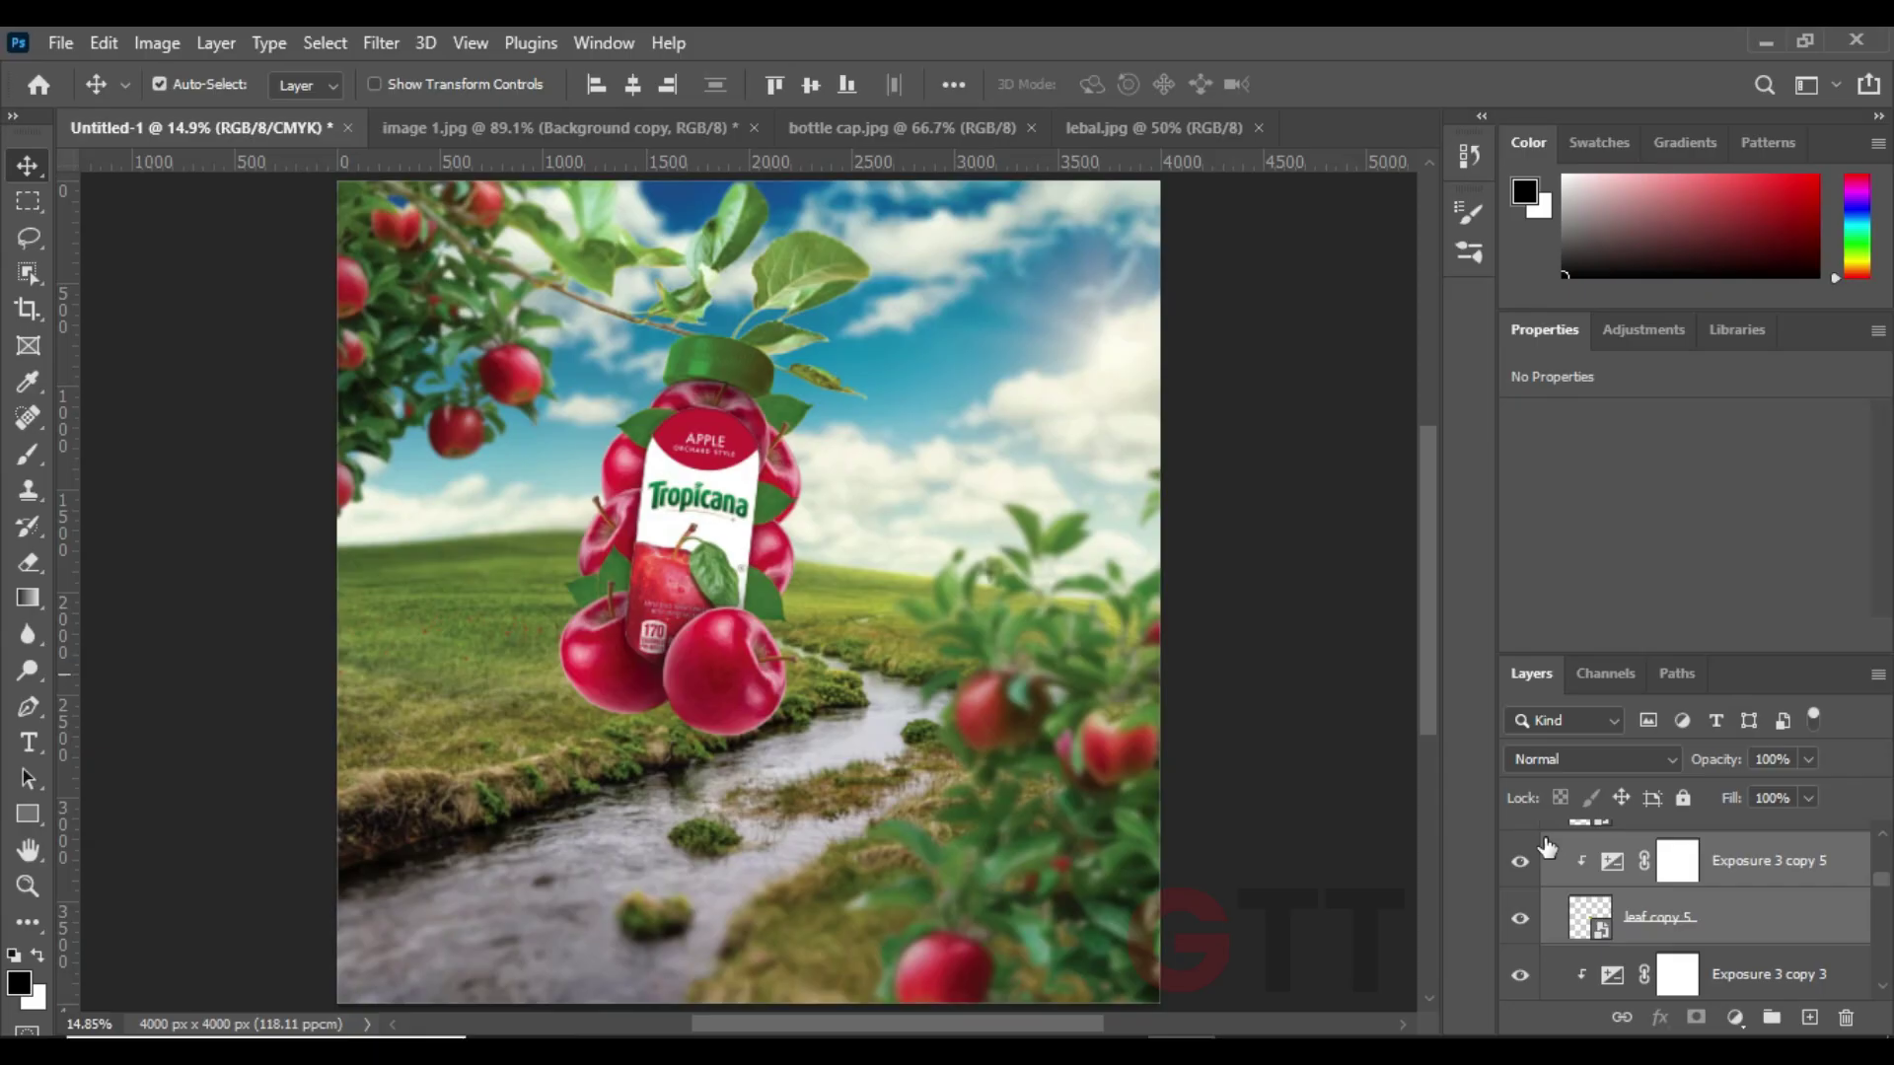
pyautogui.moveTo(1882, 888); pyautogui.dragTo(1883, 839)
pyautogui.click(1618, 836)
pyautogui.click(1550, 837)
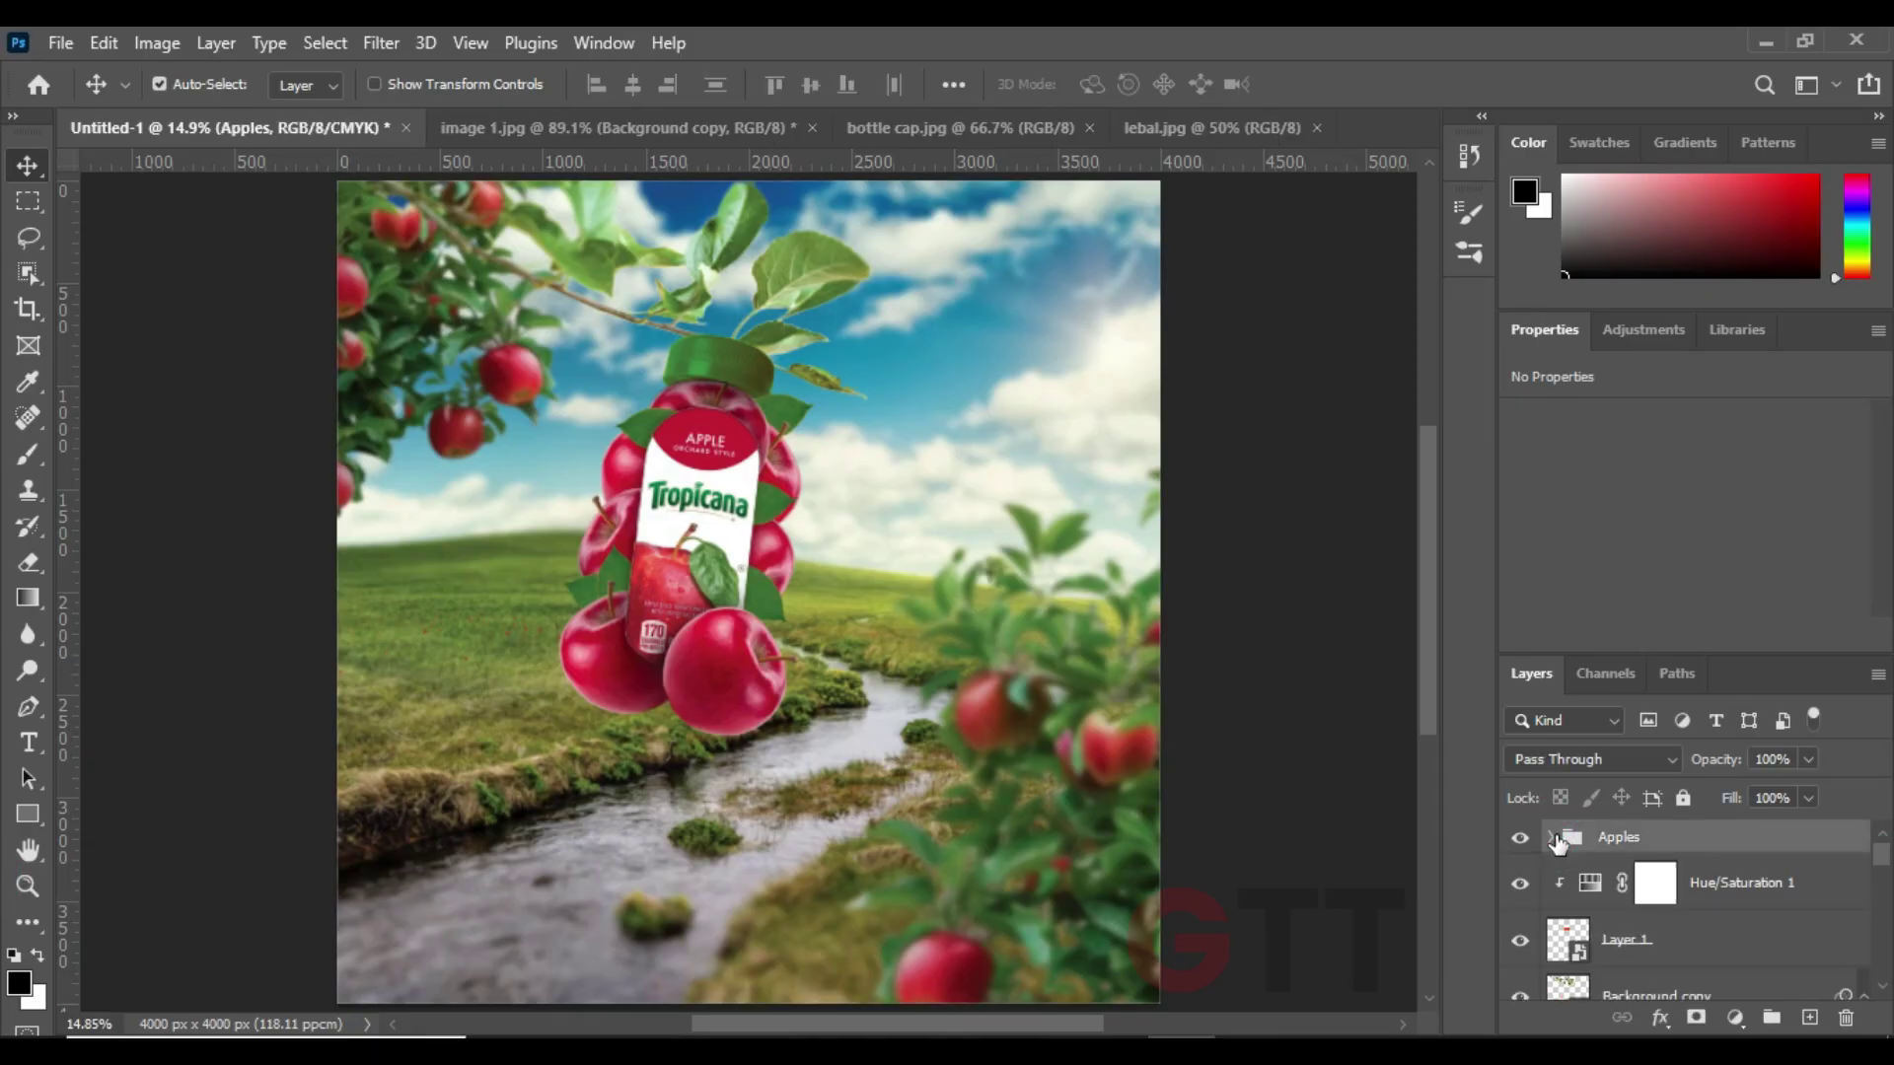
pyautogui.click(1520, 837)
pyautogui.hotkey('ctrl', '-')
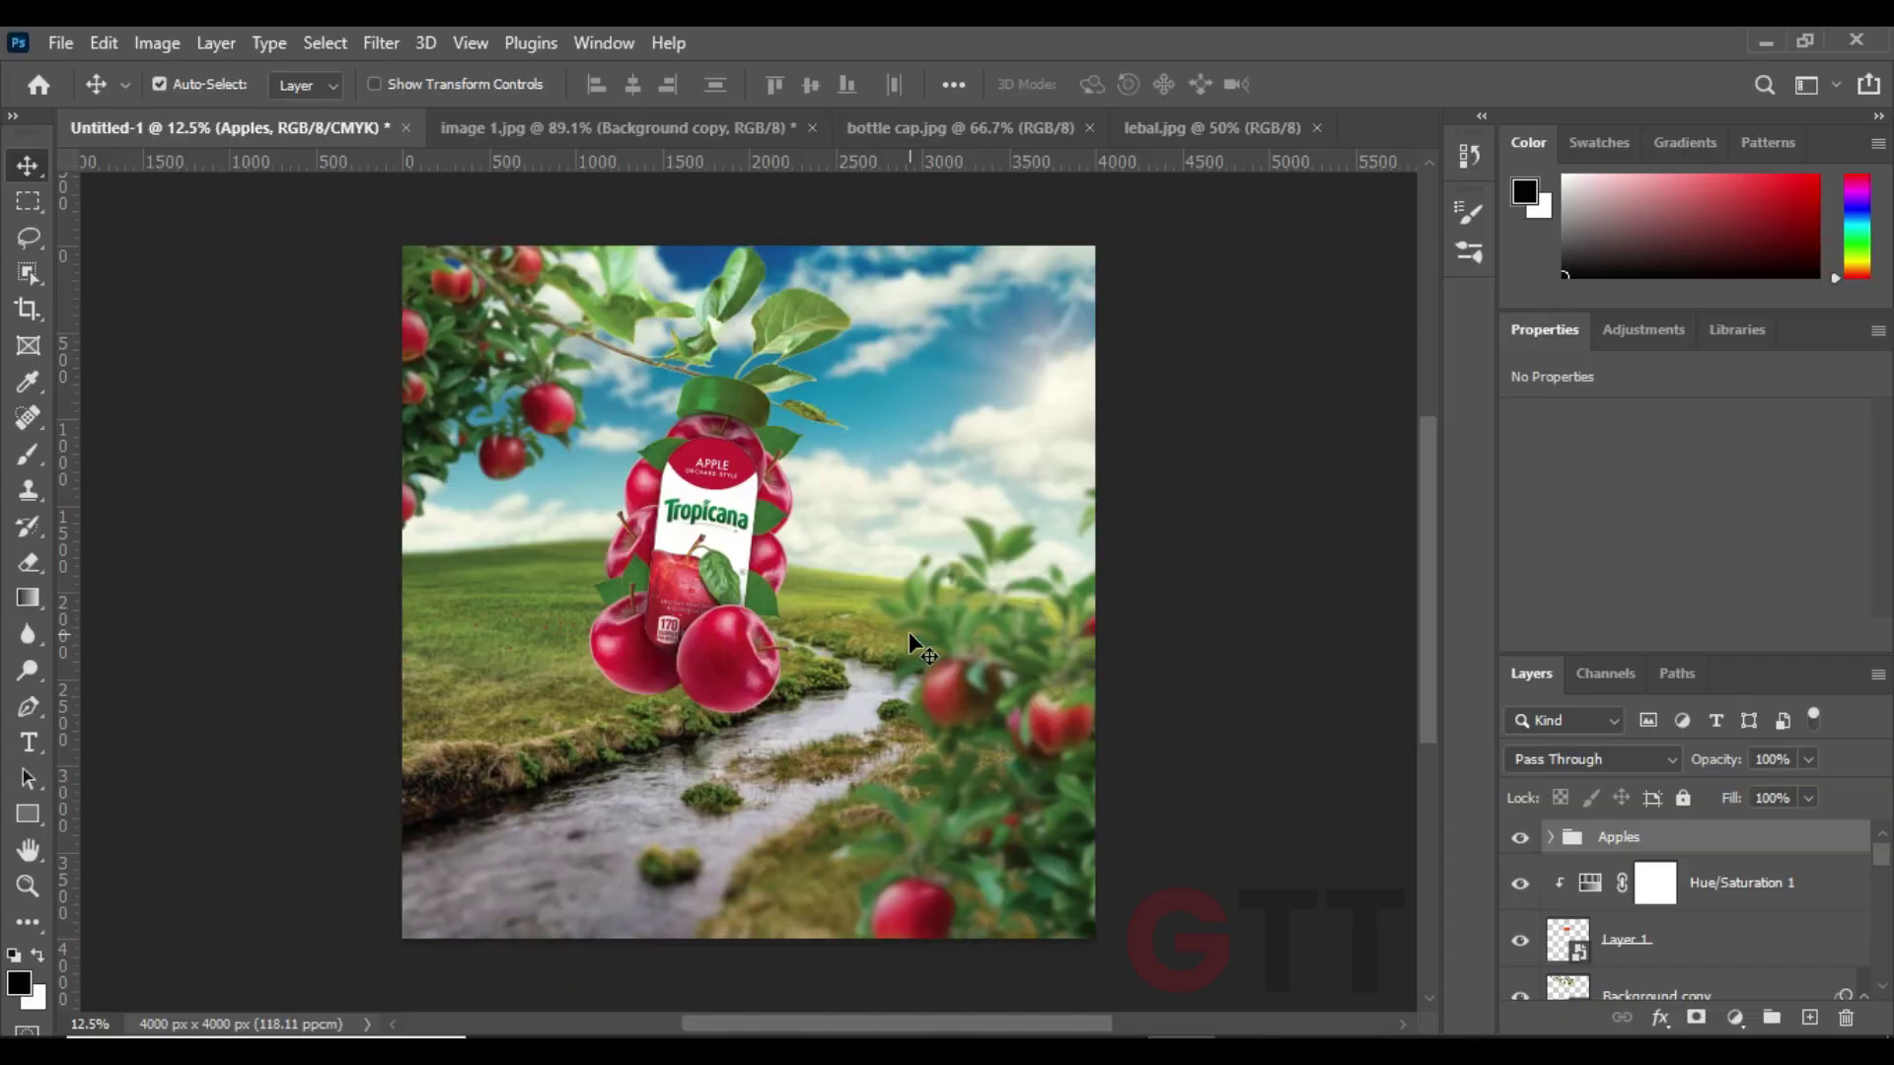
pyautogui.hotkey('ctrl', '+')
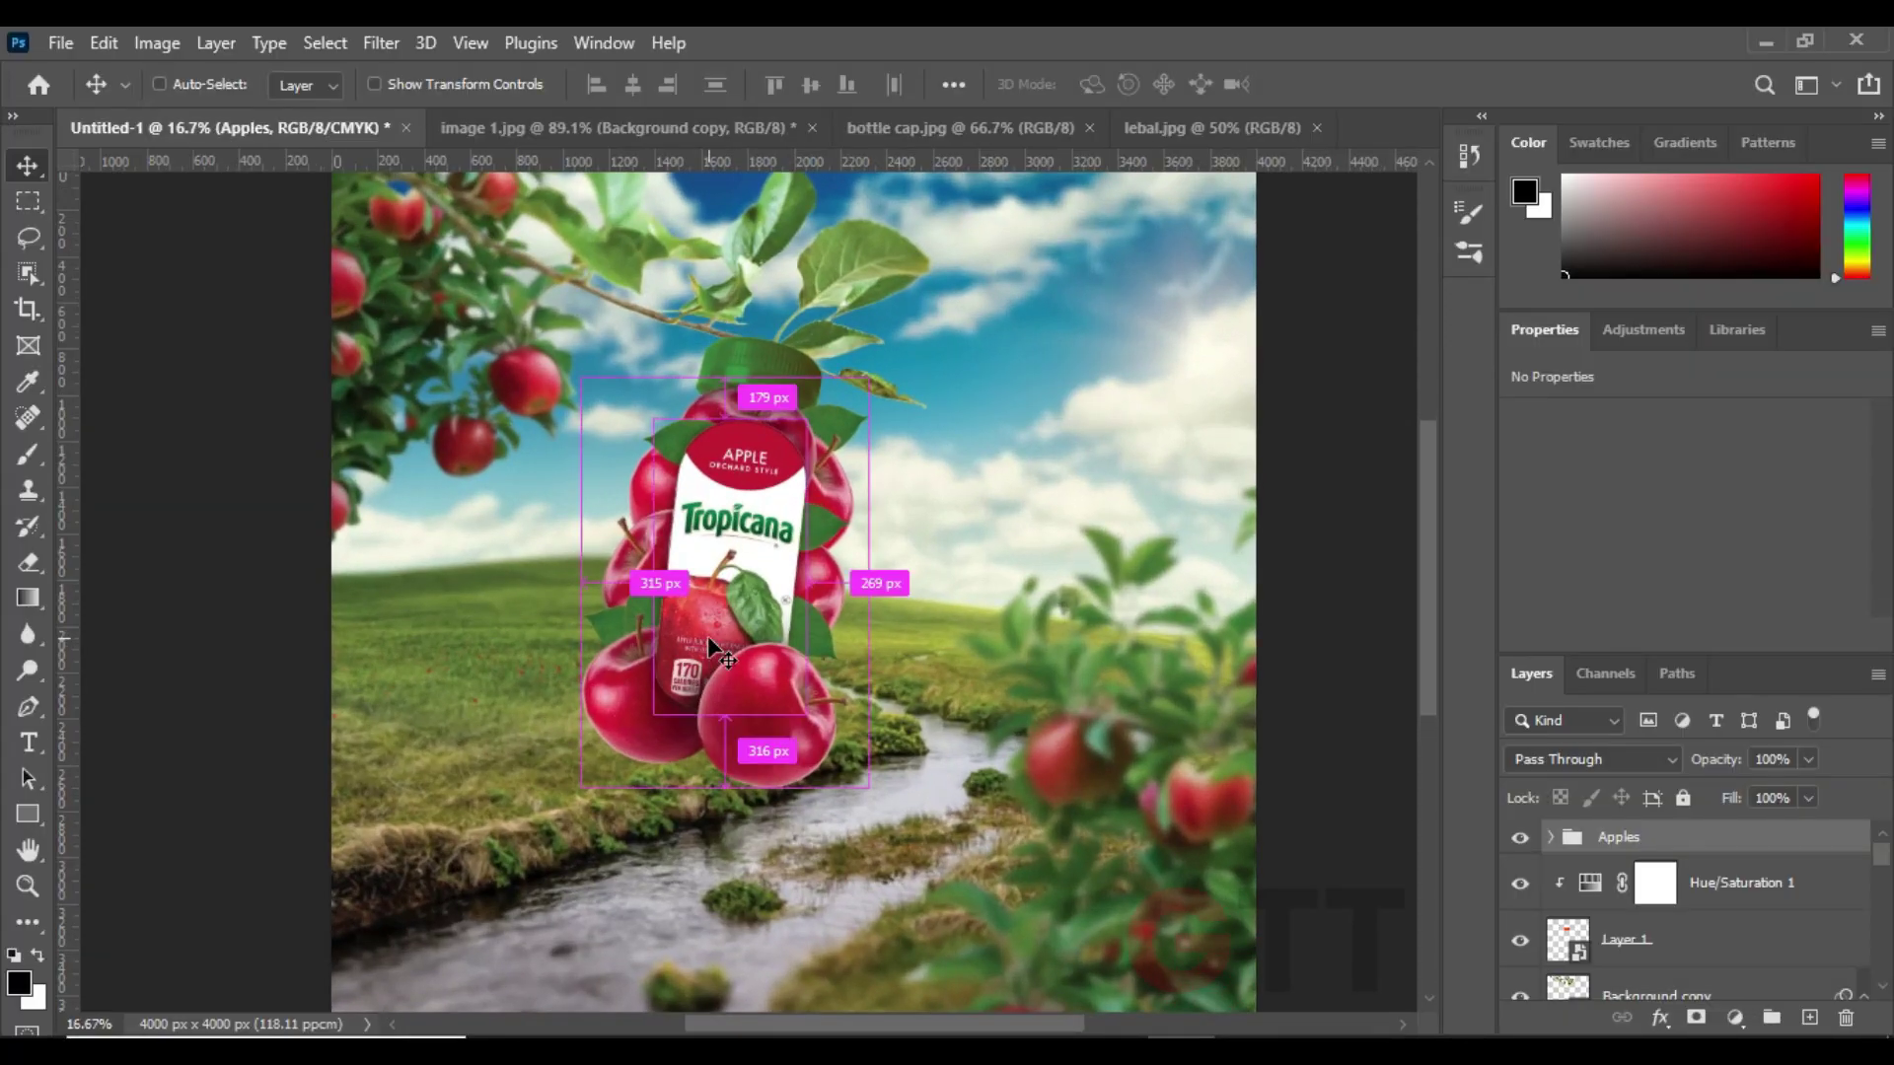
pyautogui.hotkey('ctrl', '0')
pyautogui.hotkey('alt', 'Tab')
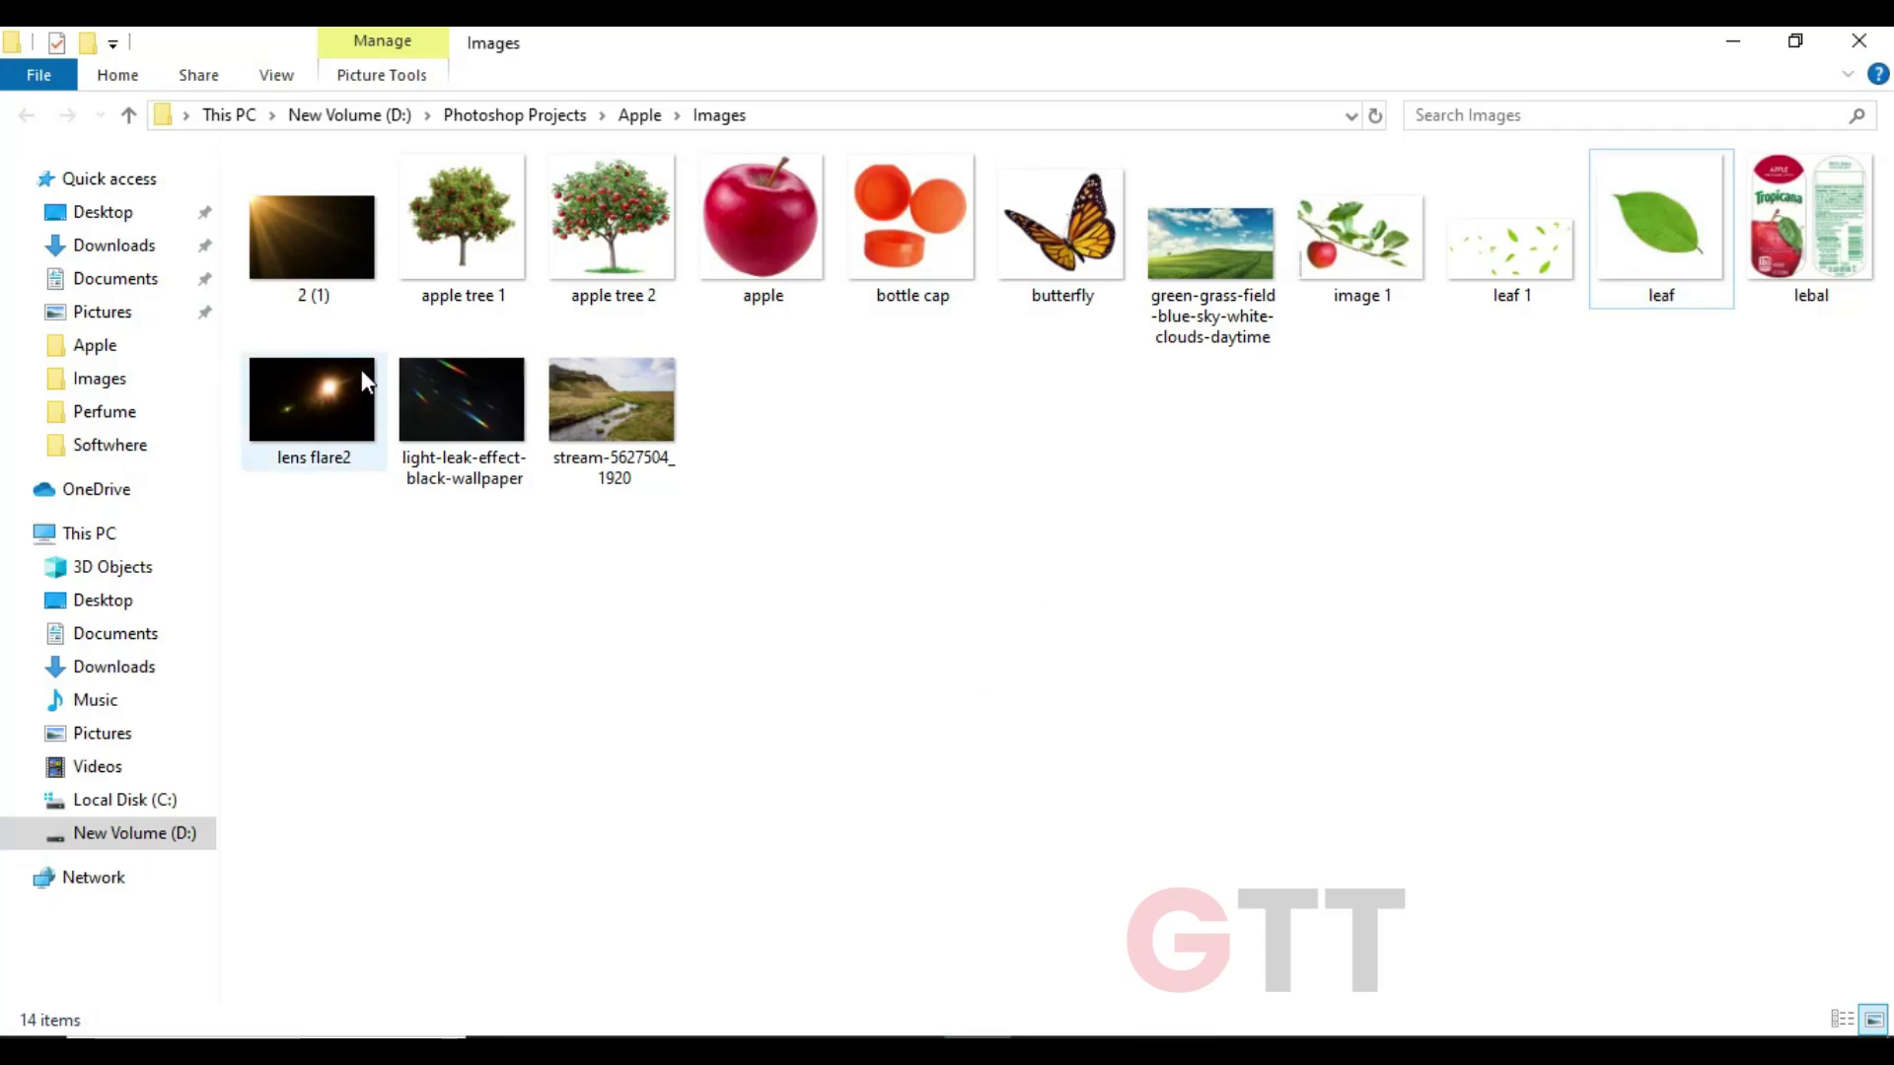
pyautogui.moveTo(309, 222); pyautogui.dragTo(952, 626)
# - Flip the 2 (1) light image horizontally and stretch it across the top of the canvas
pyautogui.rightClick(756, 602)
pyautogui.click(831, 548)
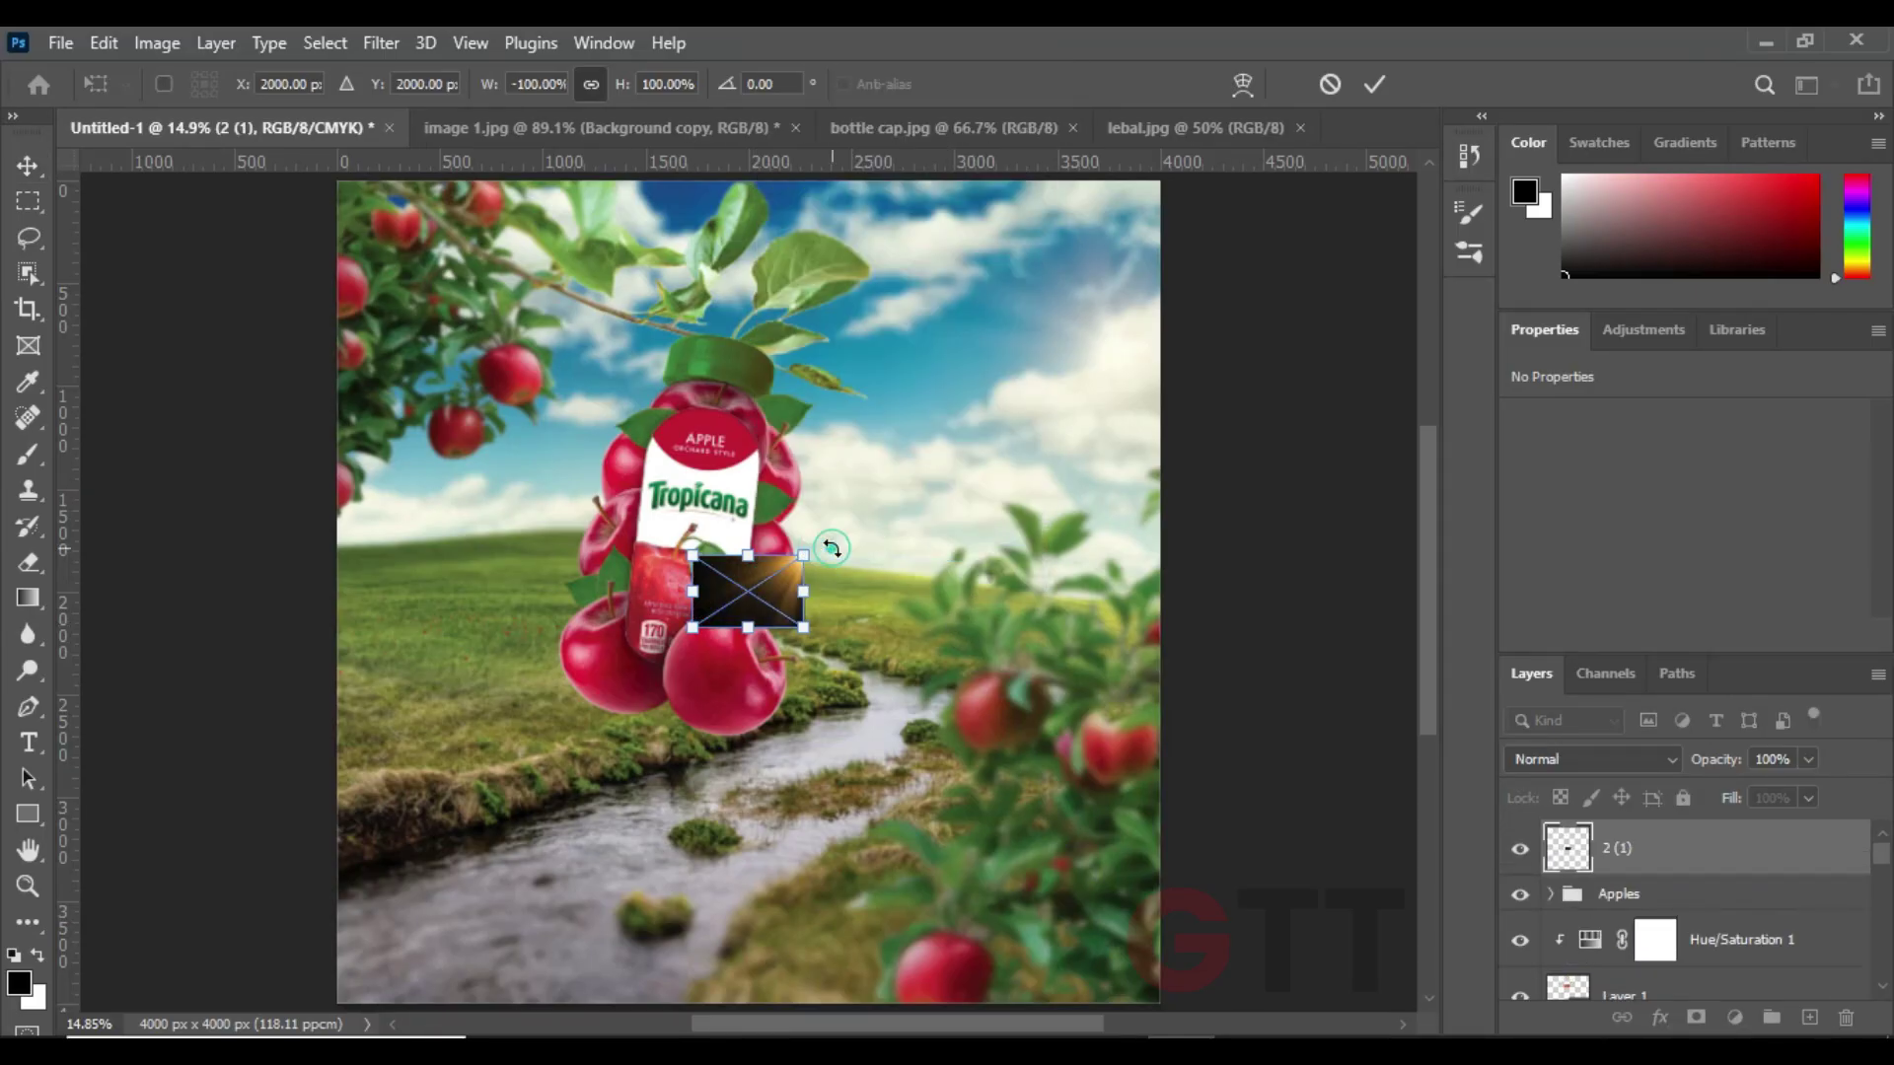
pyautogui.moveTo(780, 602)
pyautogui.mouseDown()
pyautogui.moveTo(809, 534)
pyautogui.moveTo(1024, 360)
pyautogui.mouseUp()
pyautogui.moveTo(298, 471); pyautogui.dragTo(346, 463)
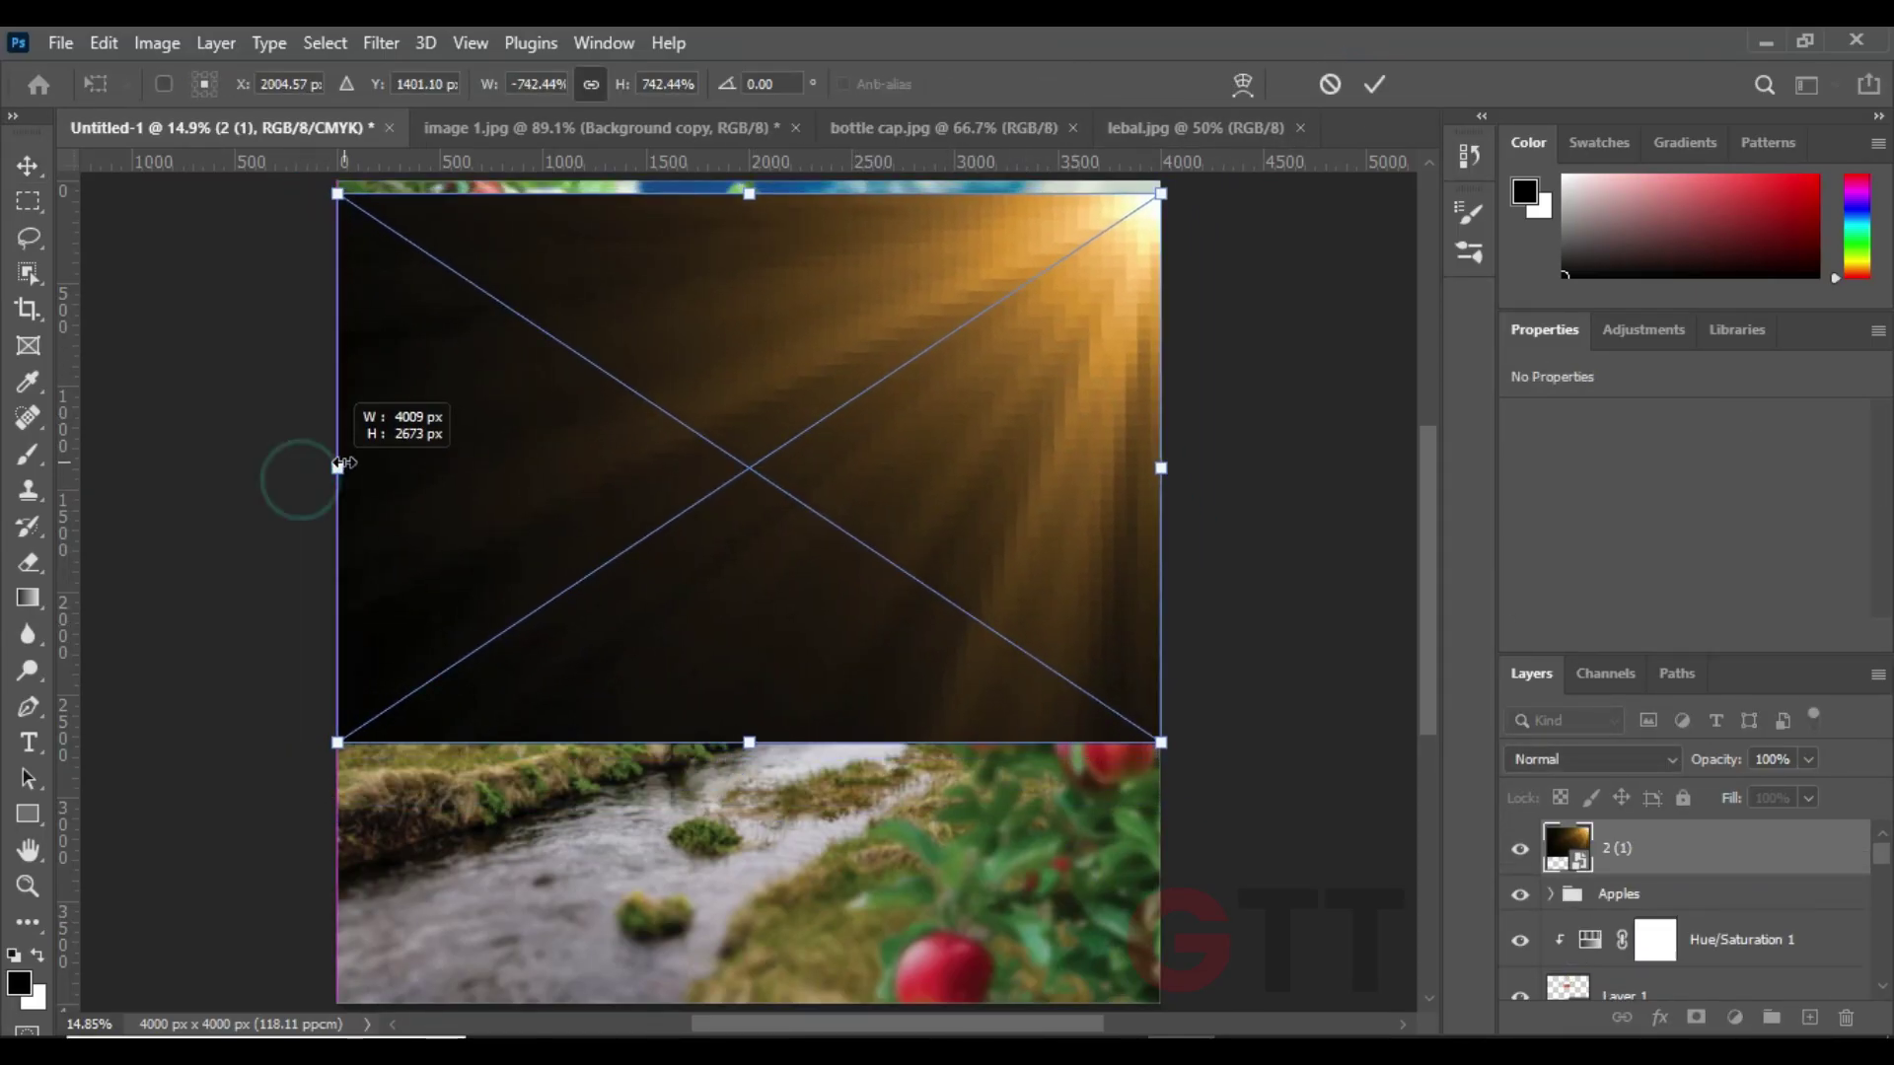
pyautogui.doubleClick(727, 406)
pyautogui.hotkey('ctrl', 't')
pyautogui.moveTo(1171, 570); pyautogui.dragTo(1187, 561)
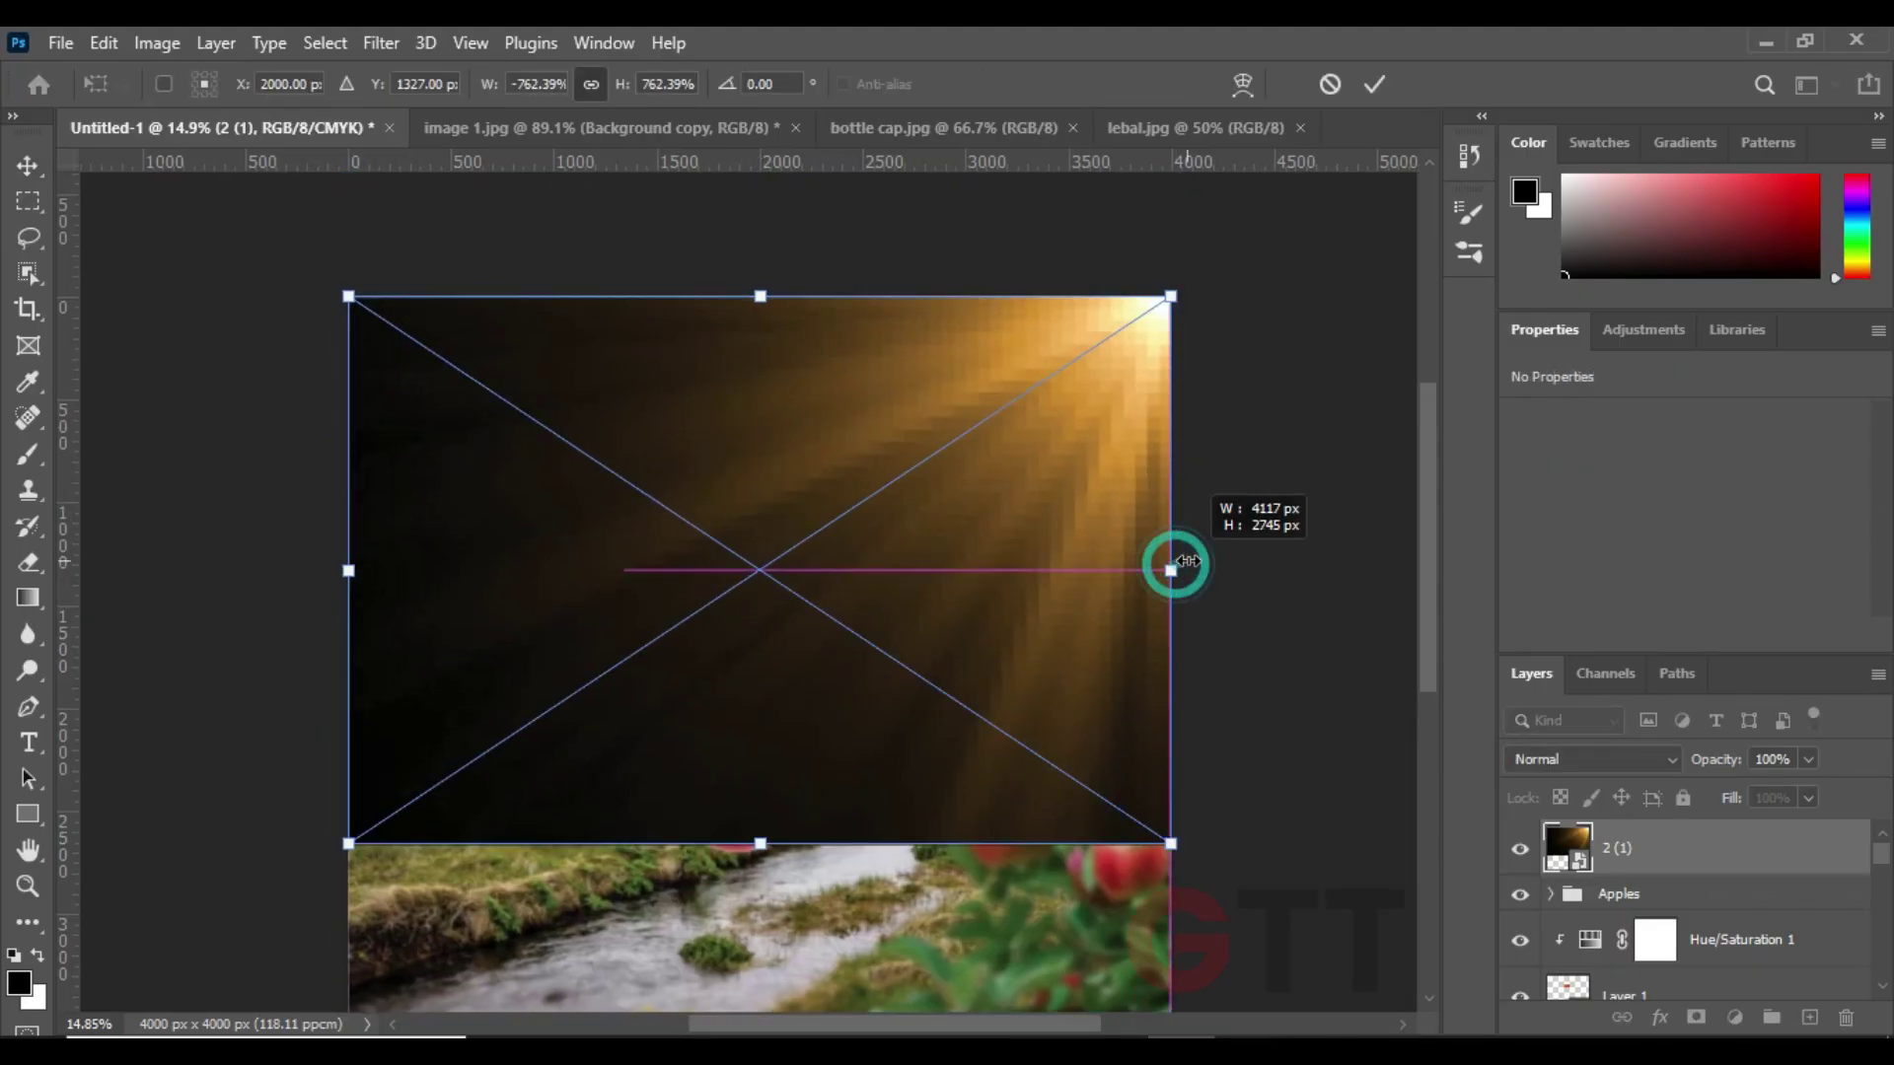
pyautogui.press('Return')
# - Set the light layer to Screen, mask it off the lower scene, and place lens flare2
pyautogui.click(1592, 759)
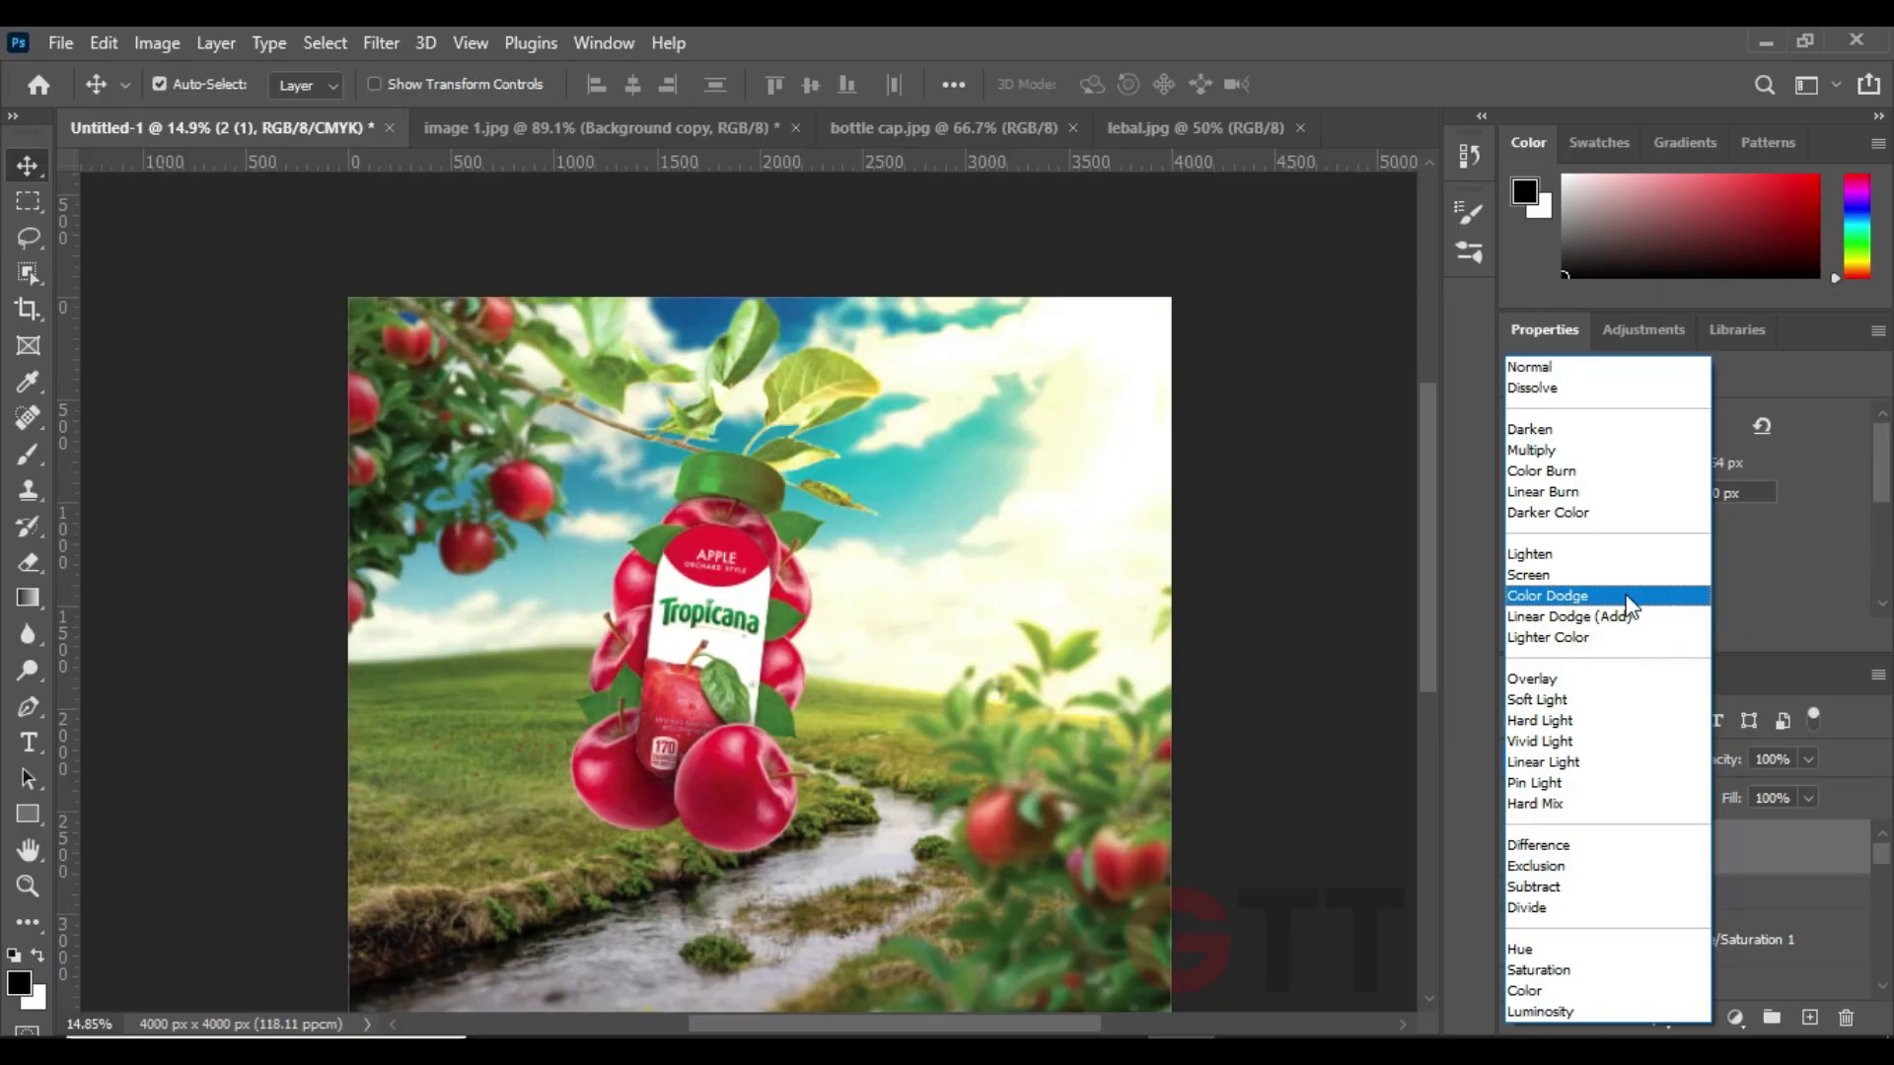
pyautogui.click(1619, 575)
pyautogui.scroll(-2, 1272, 613)
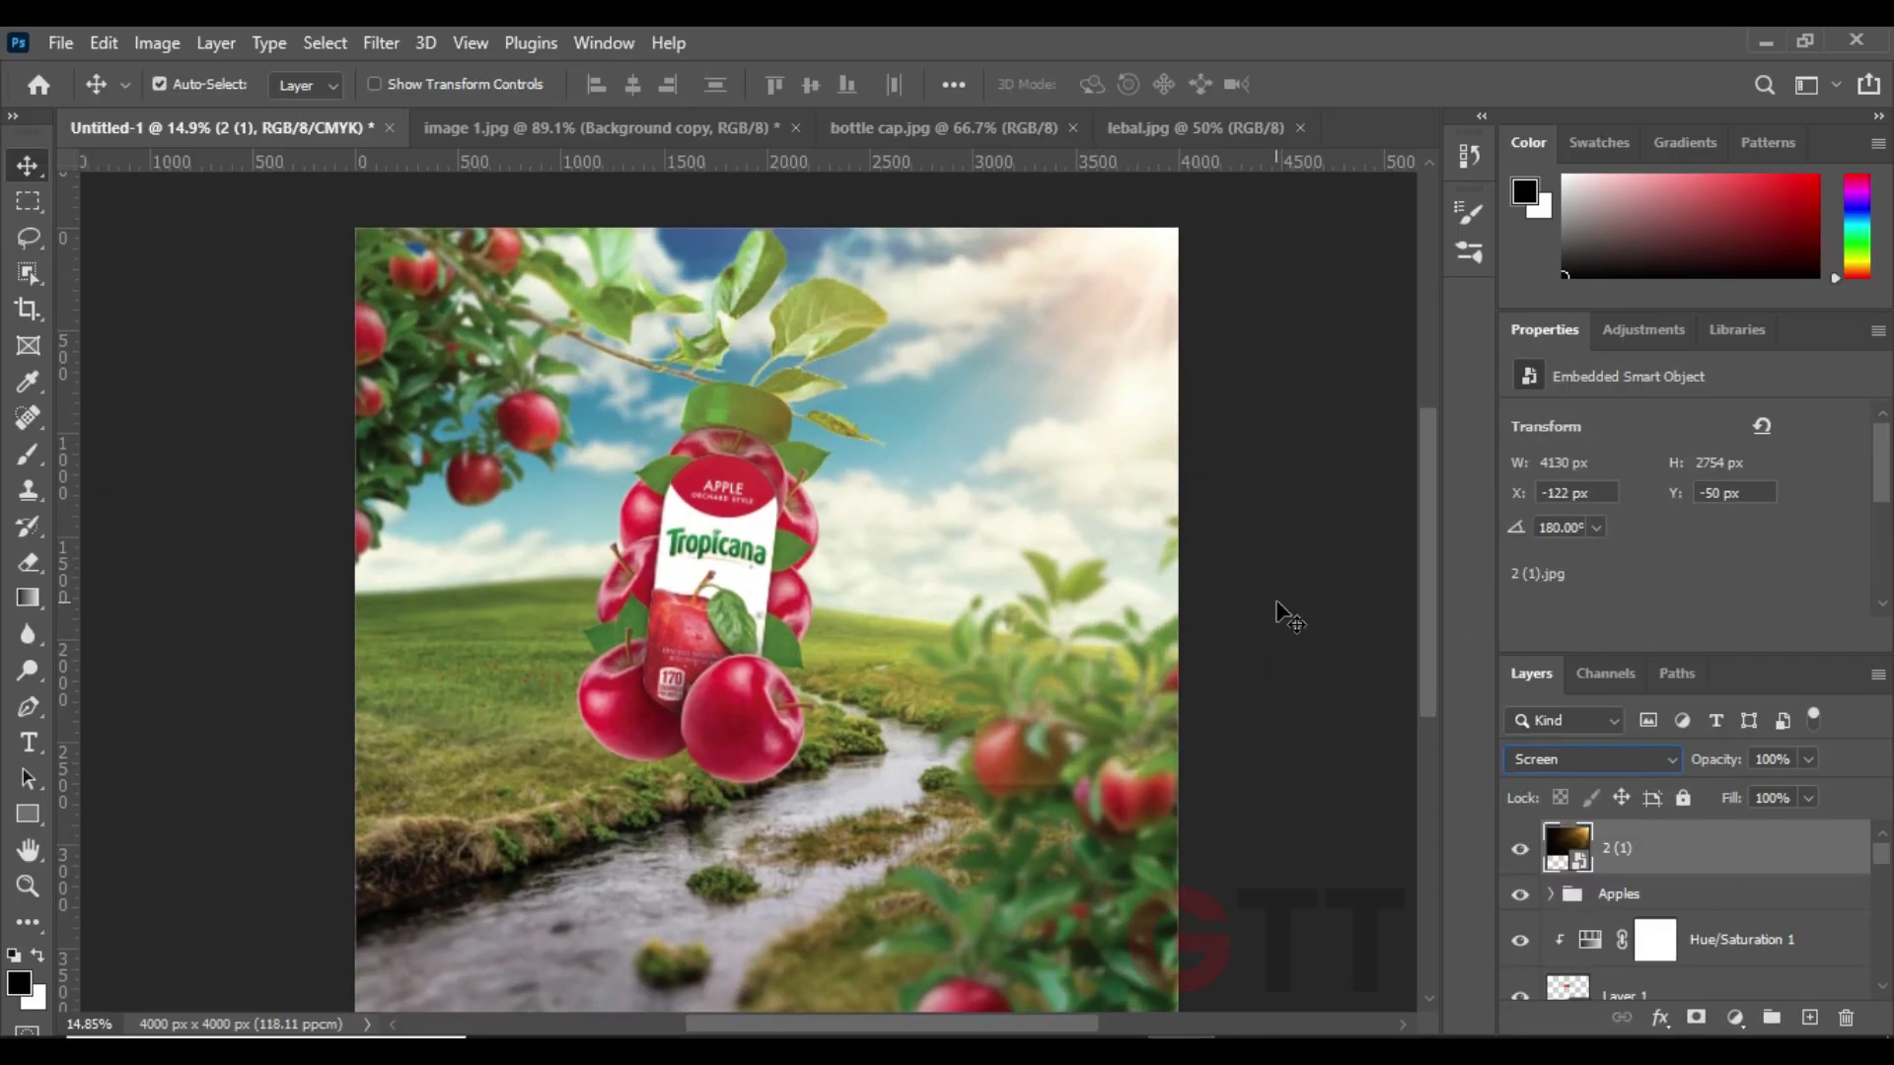
pyautogui.click(1696, 1017)
pyautogui.scroll(-1, 1164, 752)
pyautogui.click(28, 455)
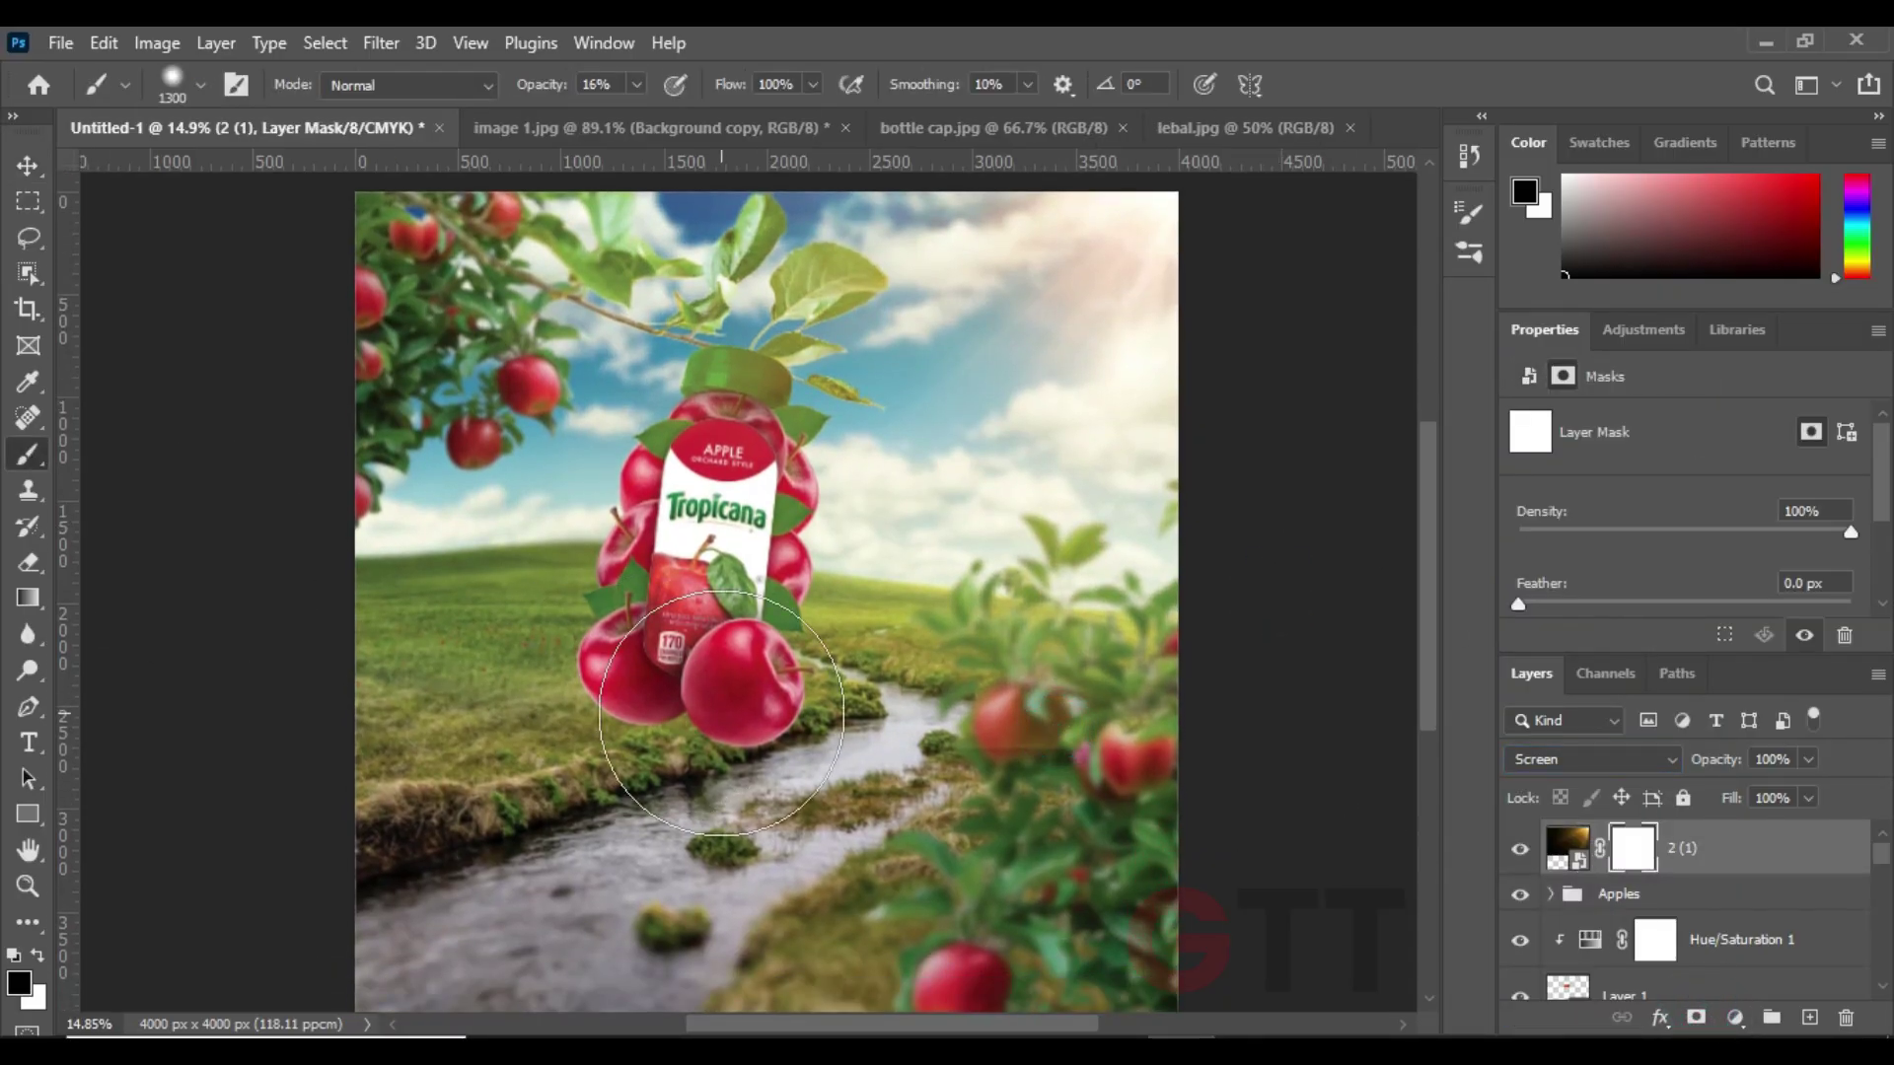
pyautogui.press('3')
pyautogui.press('4')
pyautogui.moveTo(982, 661); pyautogui.dragTo(1089, 847)
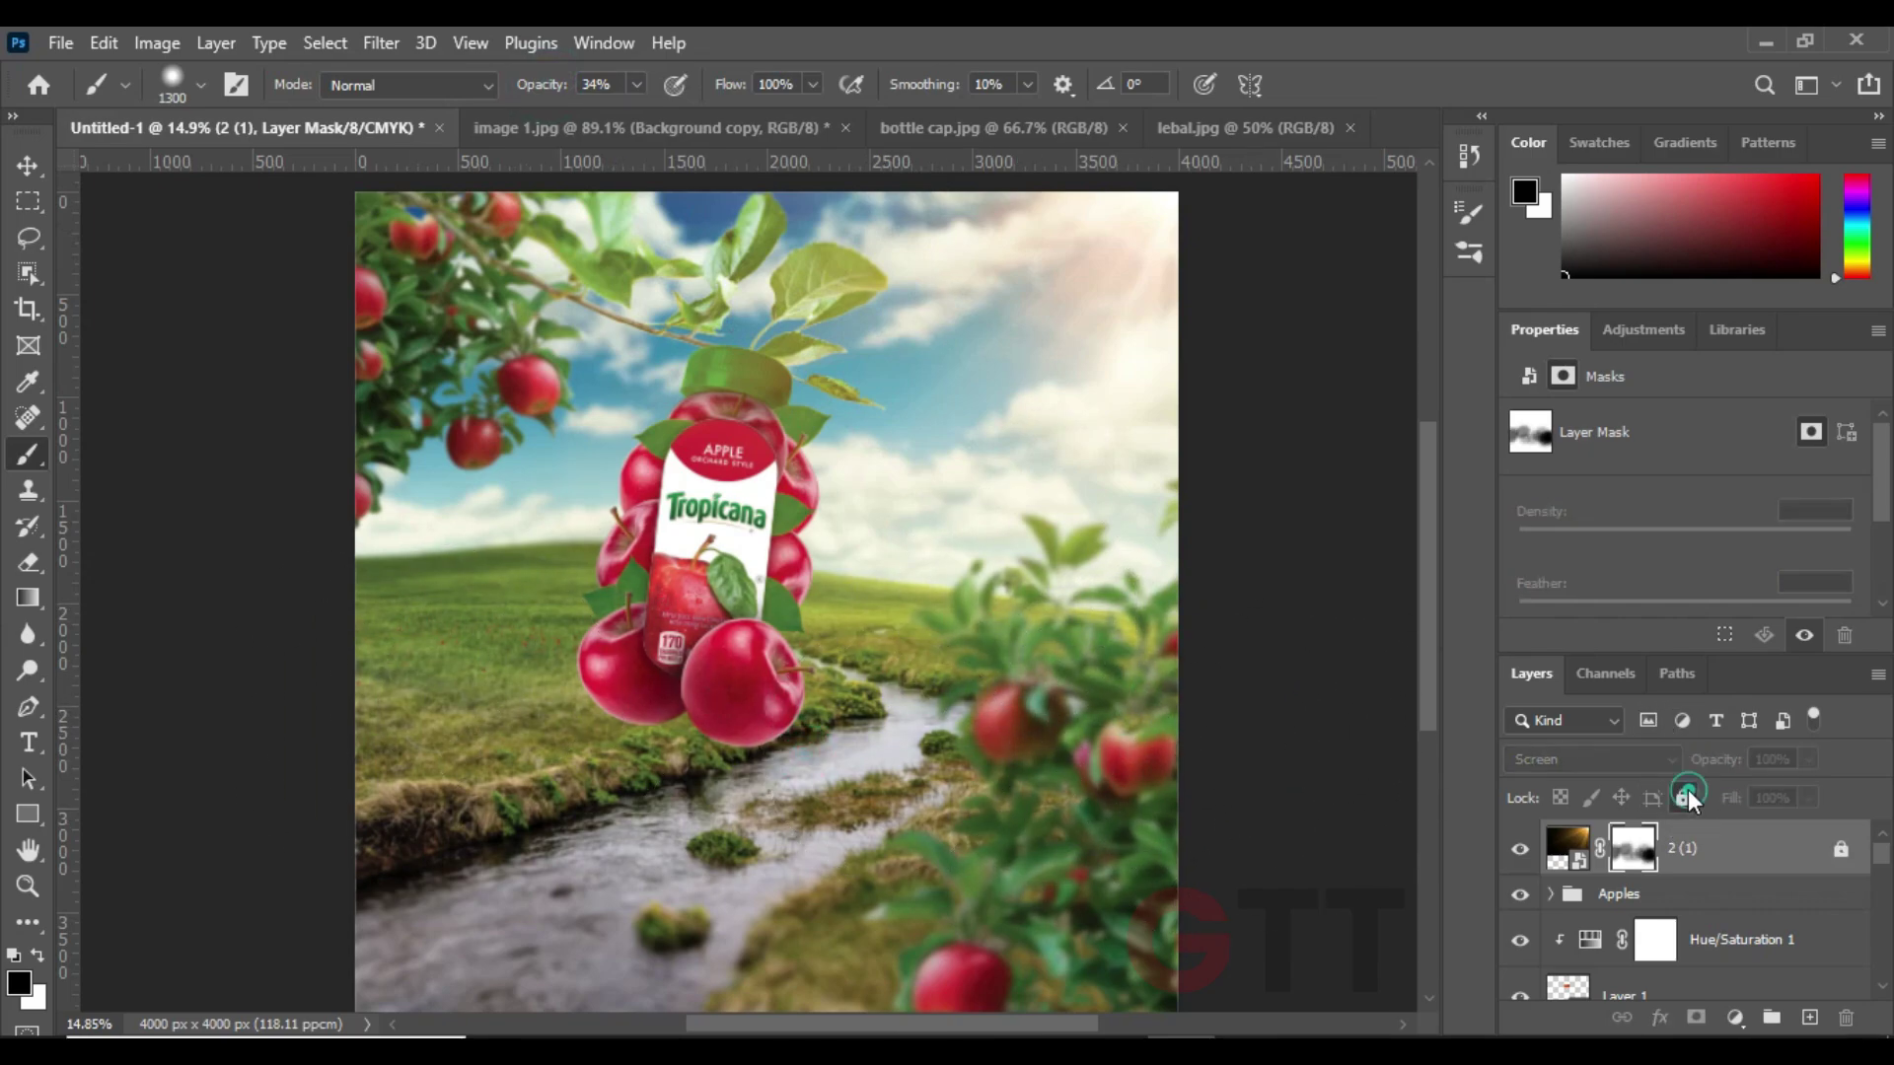
pyautogui.hotkey('alt', 'Tab')
pyautogui.moveTo(283, 375)
pyautogui.mouseDown()
pyautogui.moveTo(1190, 1008)
pyautogui.moveTo(986, 512)
pyautogui.mouseUp()
# - Move lens flare2 into the upper-right sky, set it to Screen, and add a mask
pyautogui.moveTo(789, 592); pyautogui.dragTo(947, 553)
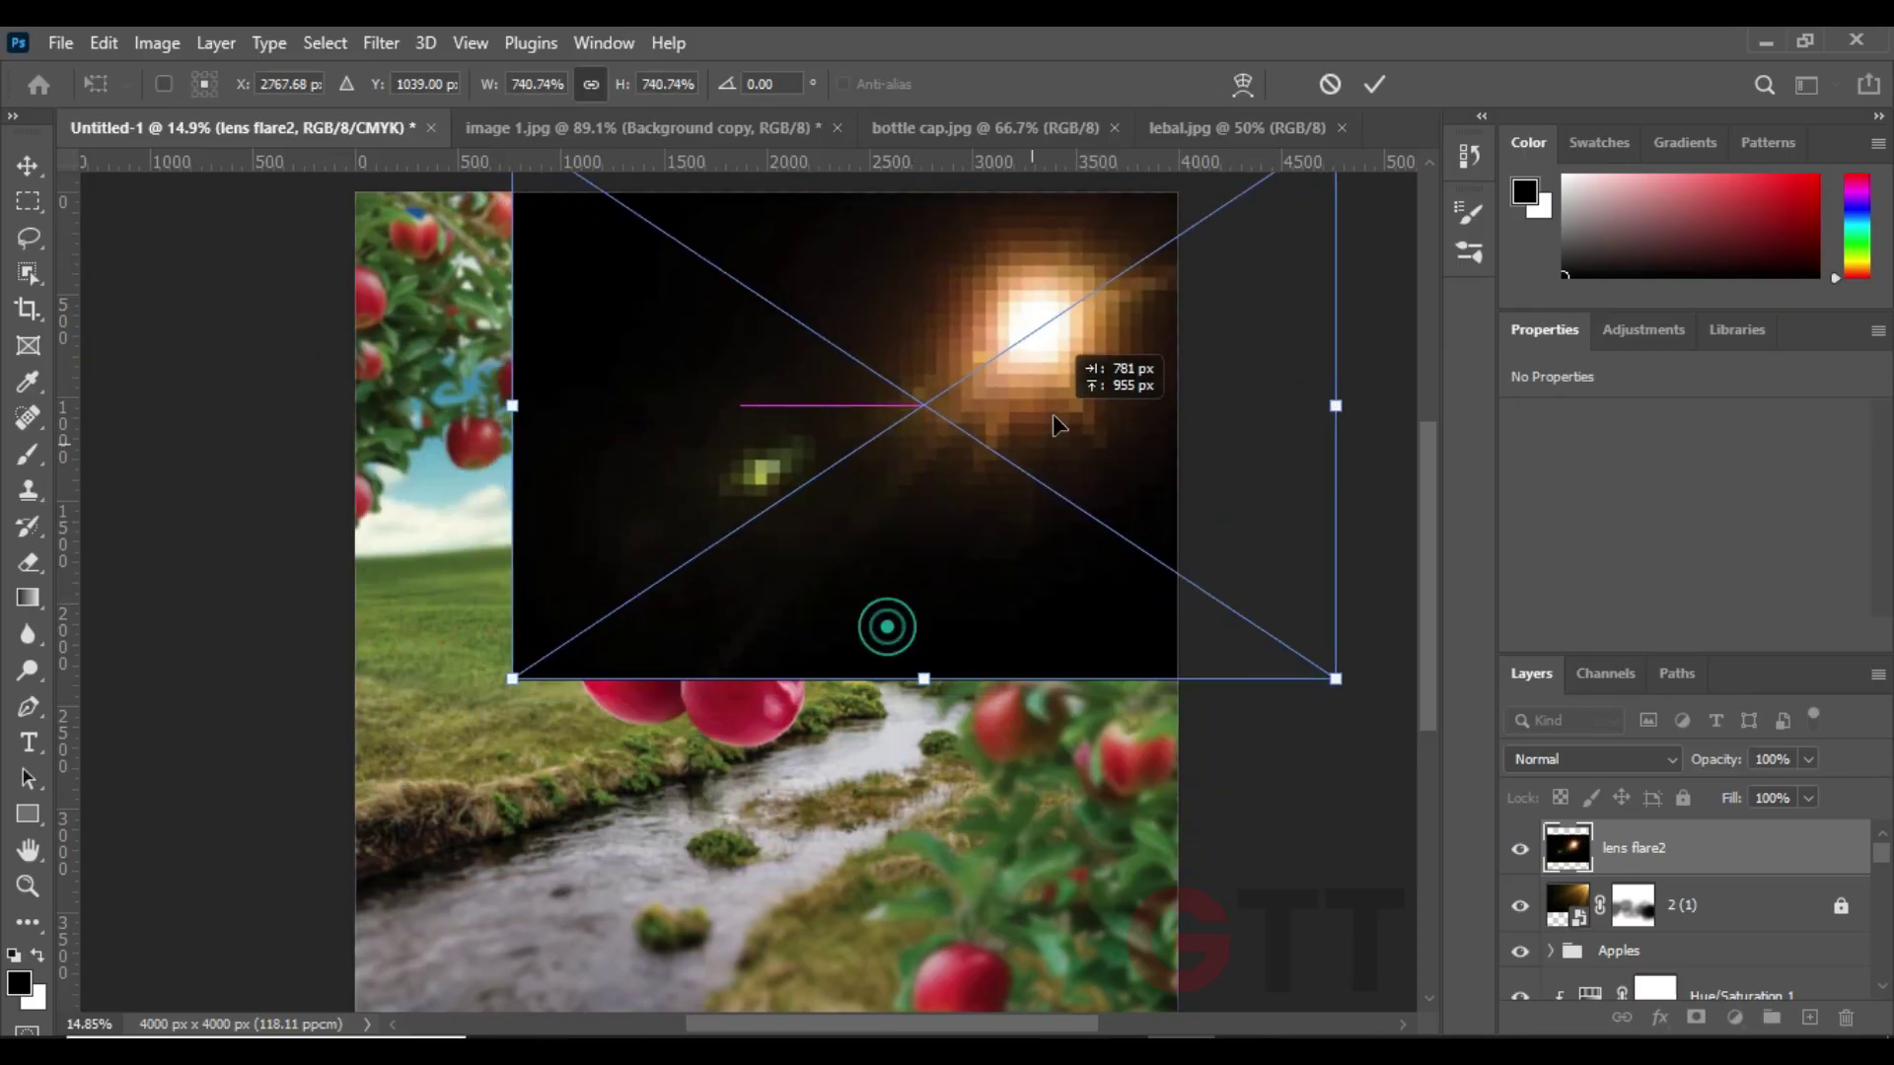
pyautogui.press('Return')
pyautogui.click(1593, 759)
pyautogui.click(1553, 582)
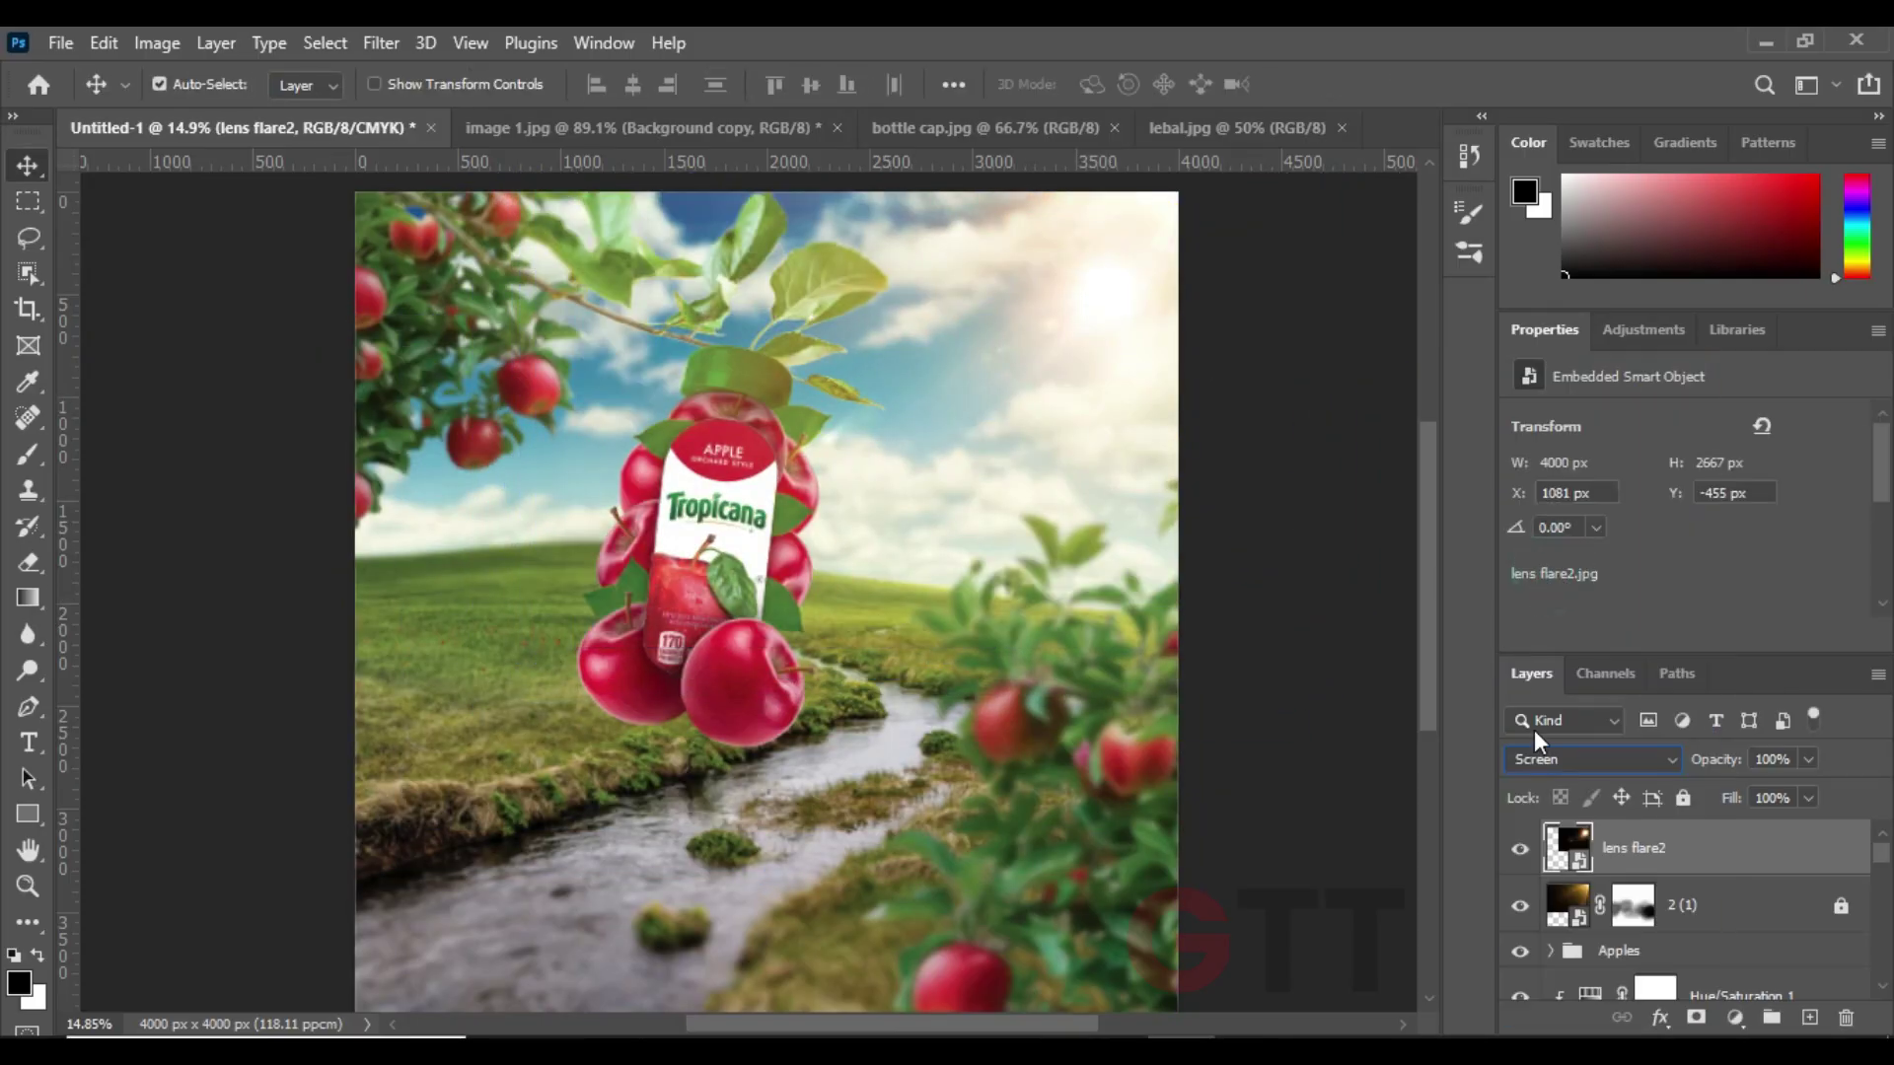
pyautogui.click(1697, 1017)
pyautogui.click(1520, 847)
pyautogui.click(1522, 849)
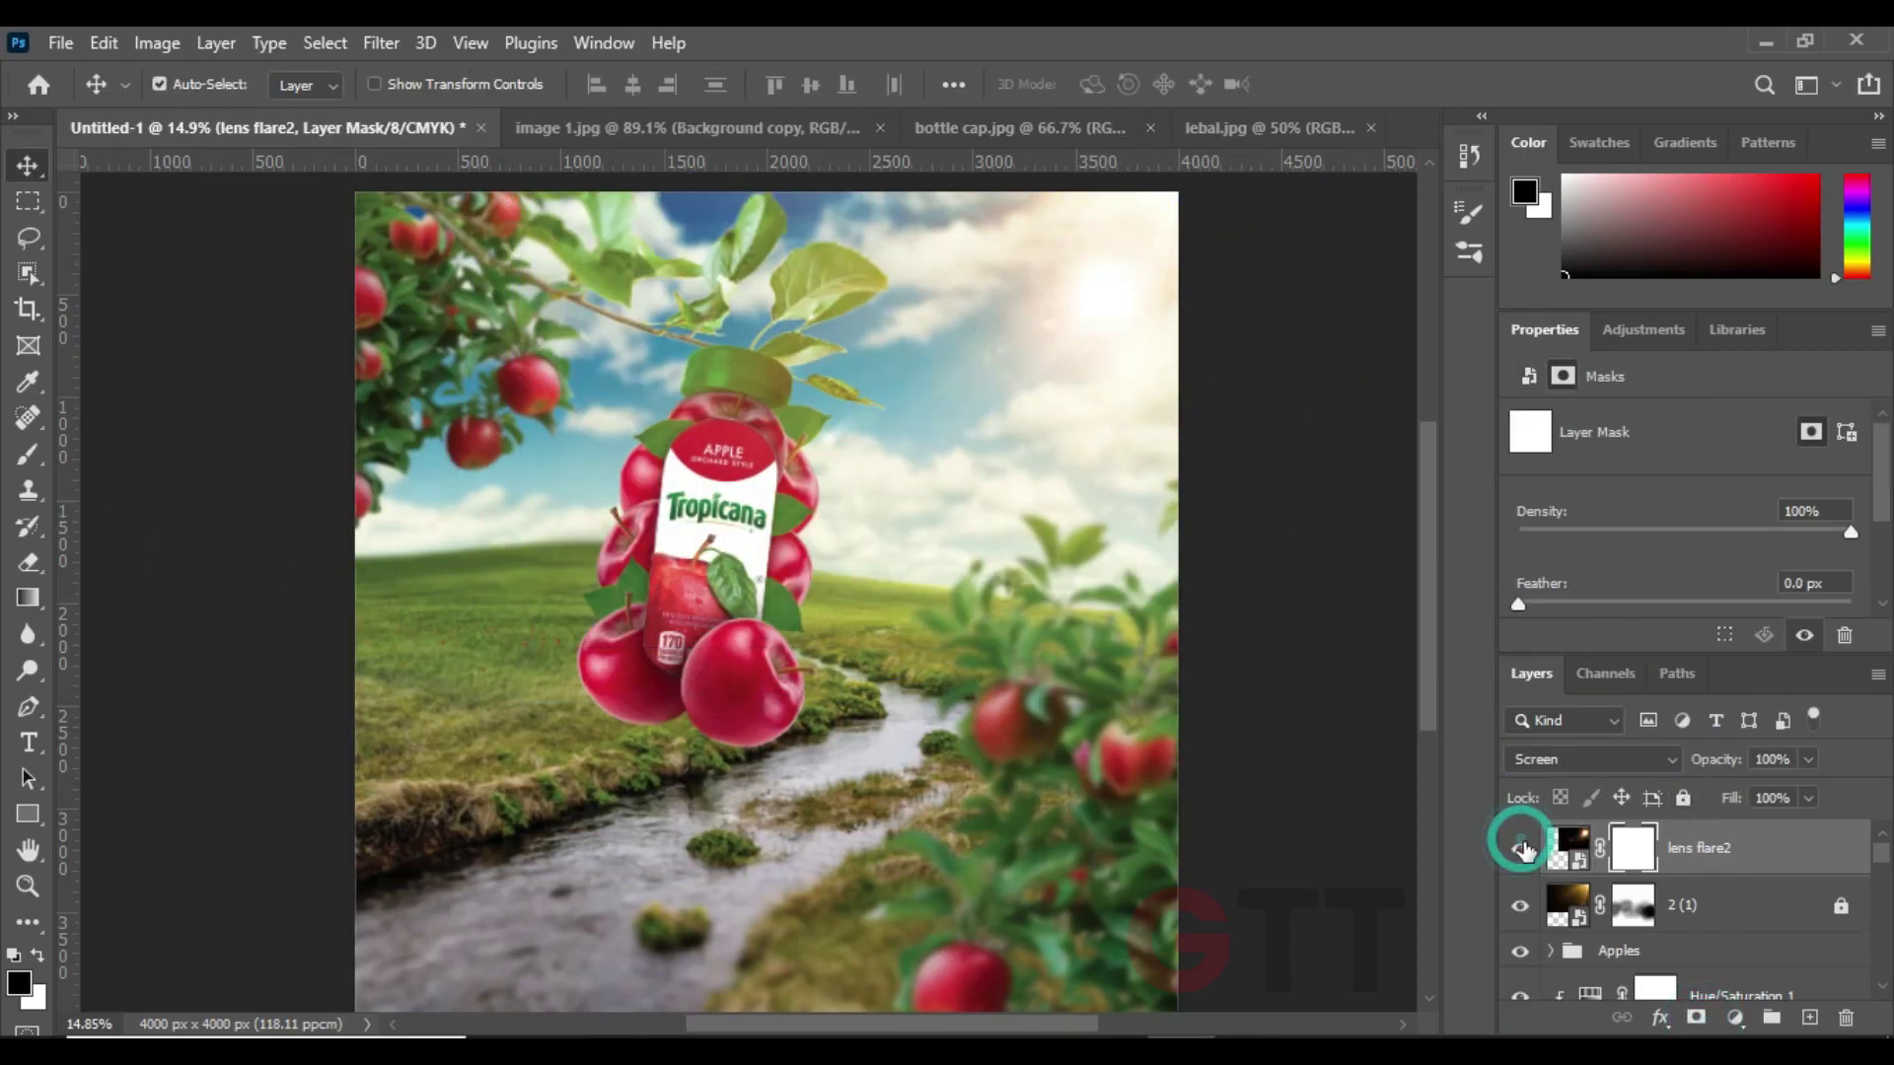
# - Paint the lens flare off the grass on its mask, then deselect the layer
pyautogui.press('b')
pyautogui.moveTo(987, 631); pyautogui.dragTo(928, 611)
pyautogui.moveTo(611, 651); pyautogui.dragTo(552, 612)
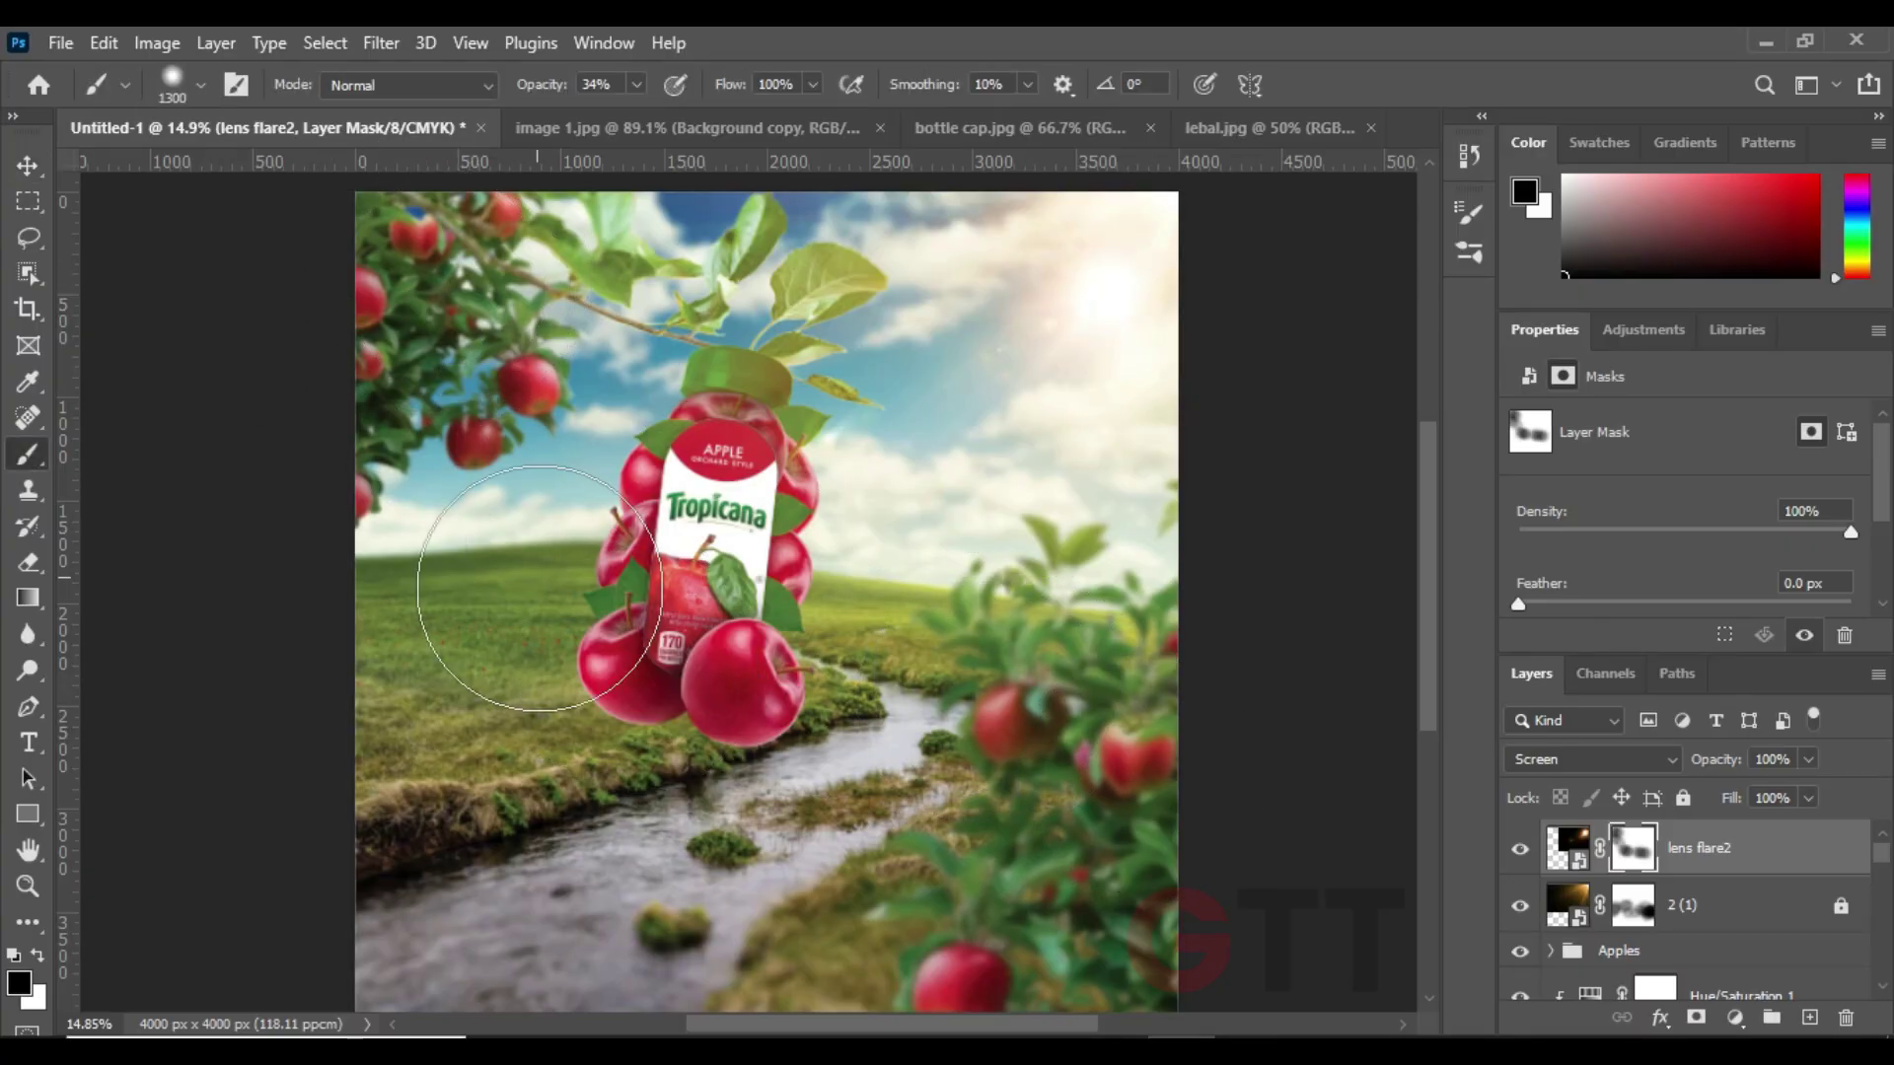
pyautogui.press('v')
pyautogui.click(182, 287)
pyautogui.moveTo(502, 436); pyautogui.dragTo(505, 424)
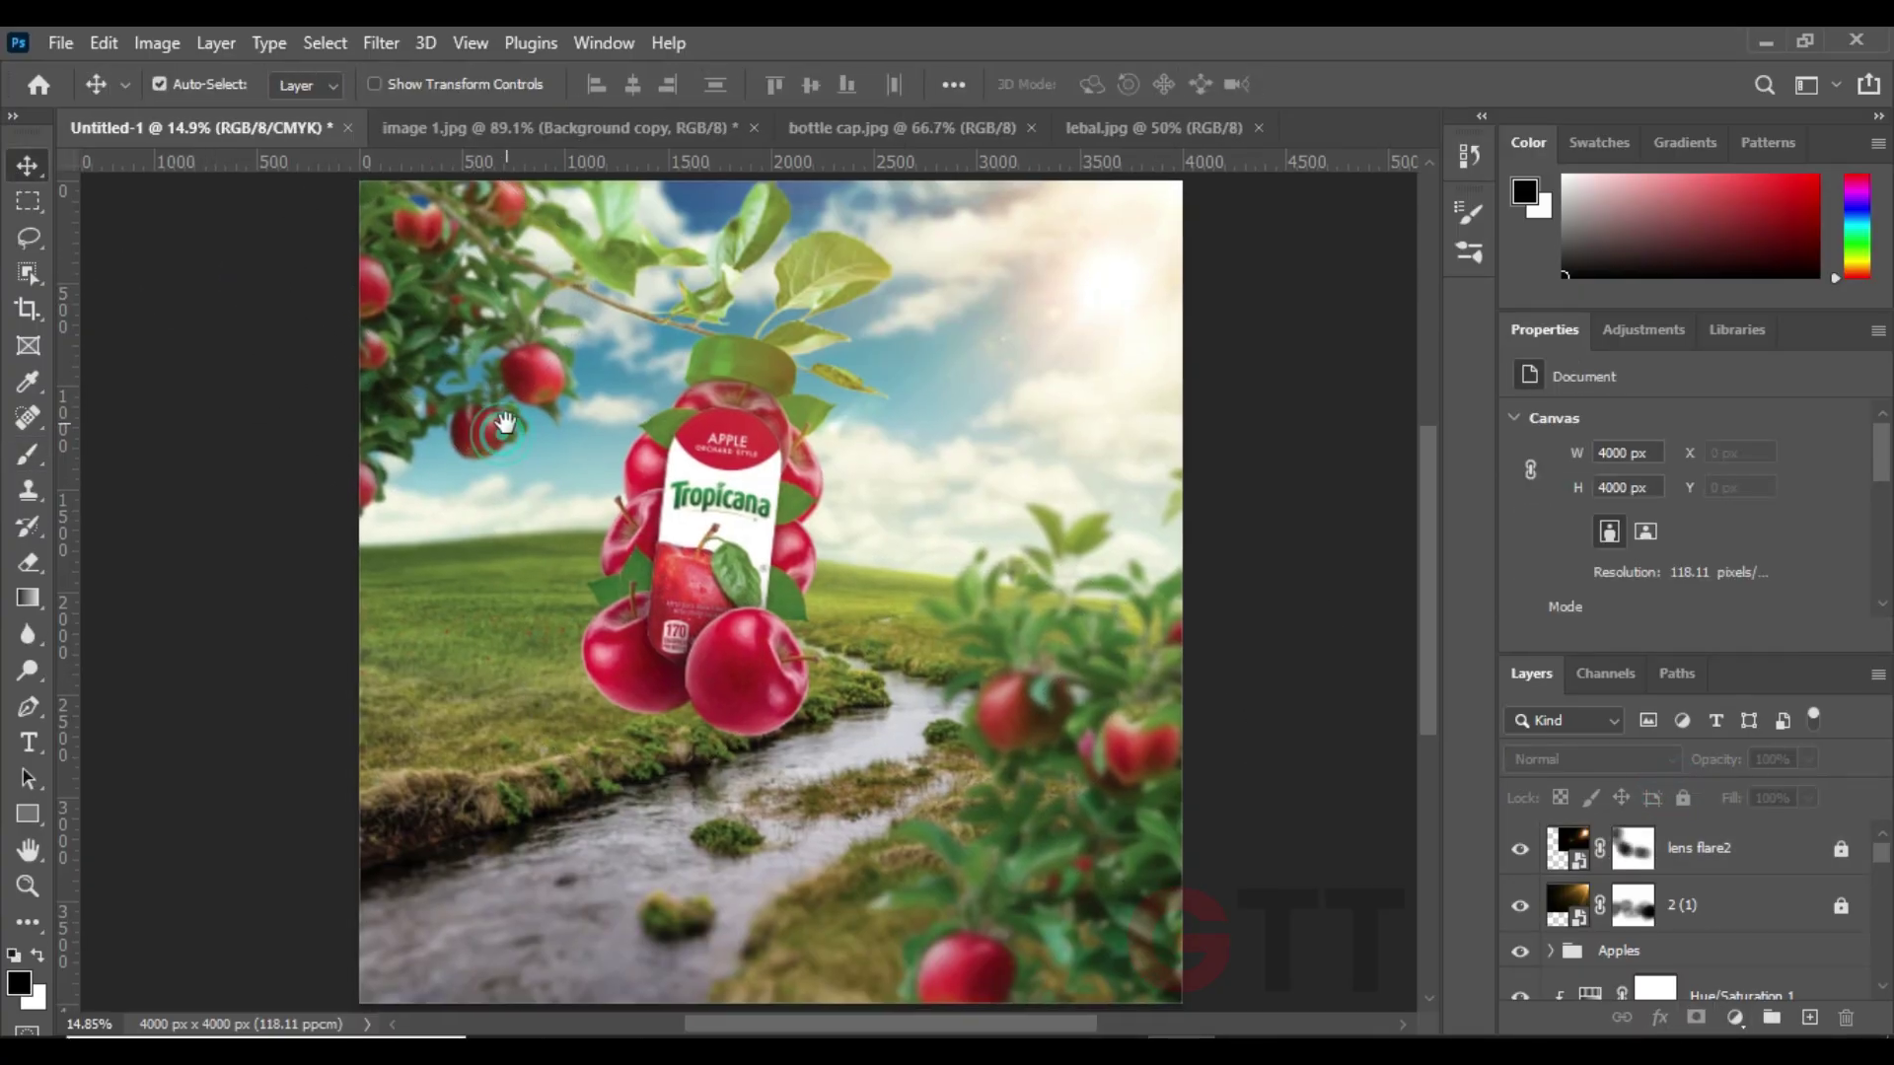
# - Add an Exposure layer clipped to Apples with exposure -0.94 and gamma 0.79
pyautogui.click(1741, 955)
pyautogui.click(1735, 1017)
pyautogui.click(1712, 679)
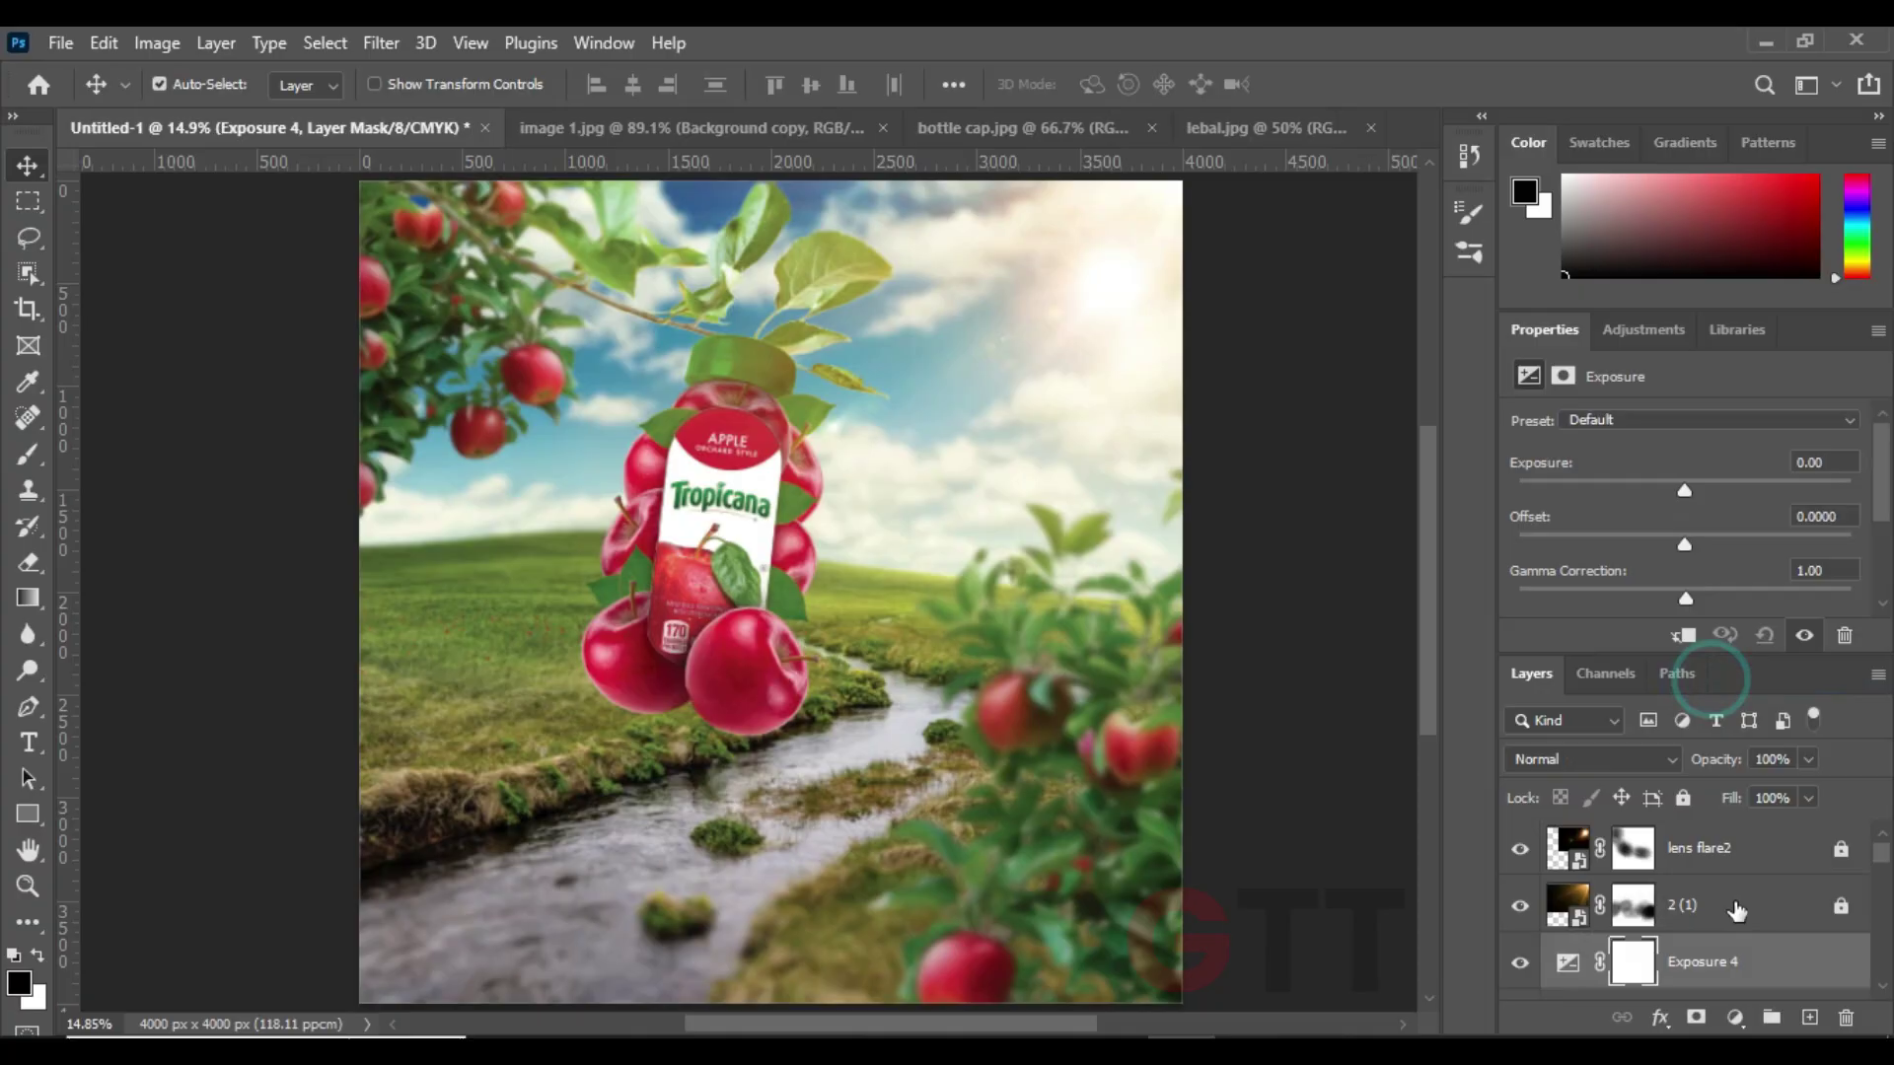
pyautogui.click(1875, 858)
pyautogui.keyDown('alt'); pyautogui.click(1587, 866); pyautogui.keyUp('alt')
pyautogui.moveTo(1688, 492); pyautogui.dragTo(1661, 491)
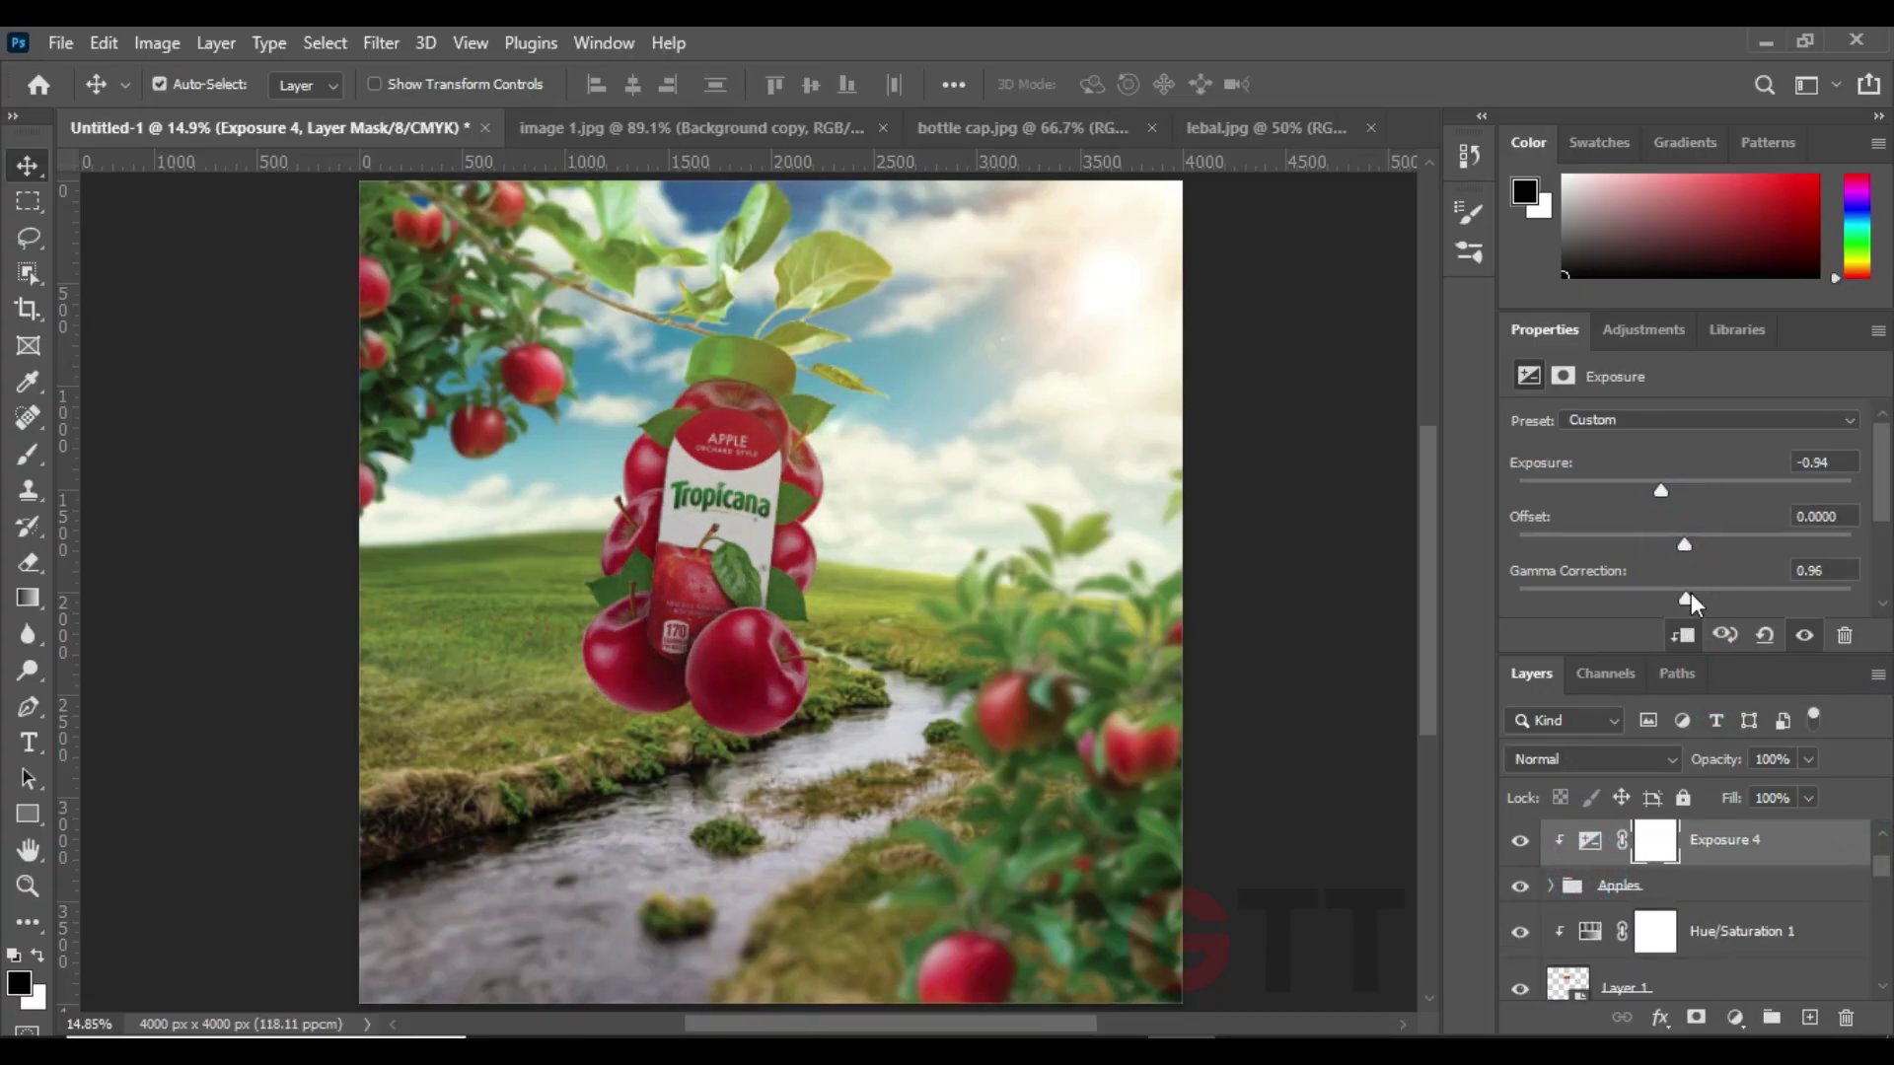
pyautogui.moveTo(1686, 598); pyautogui.dragTo(1705, 598)
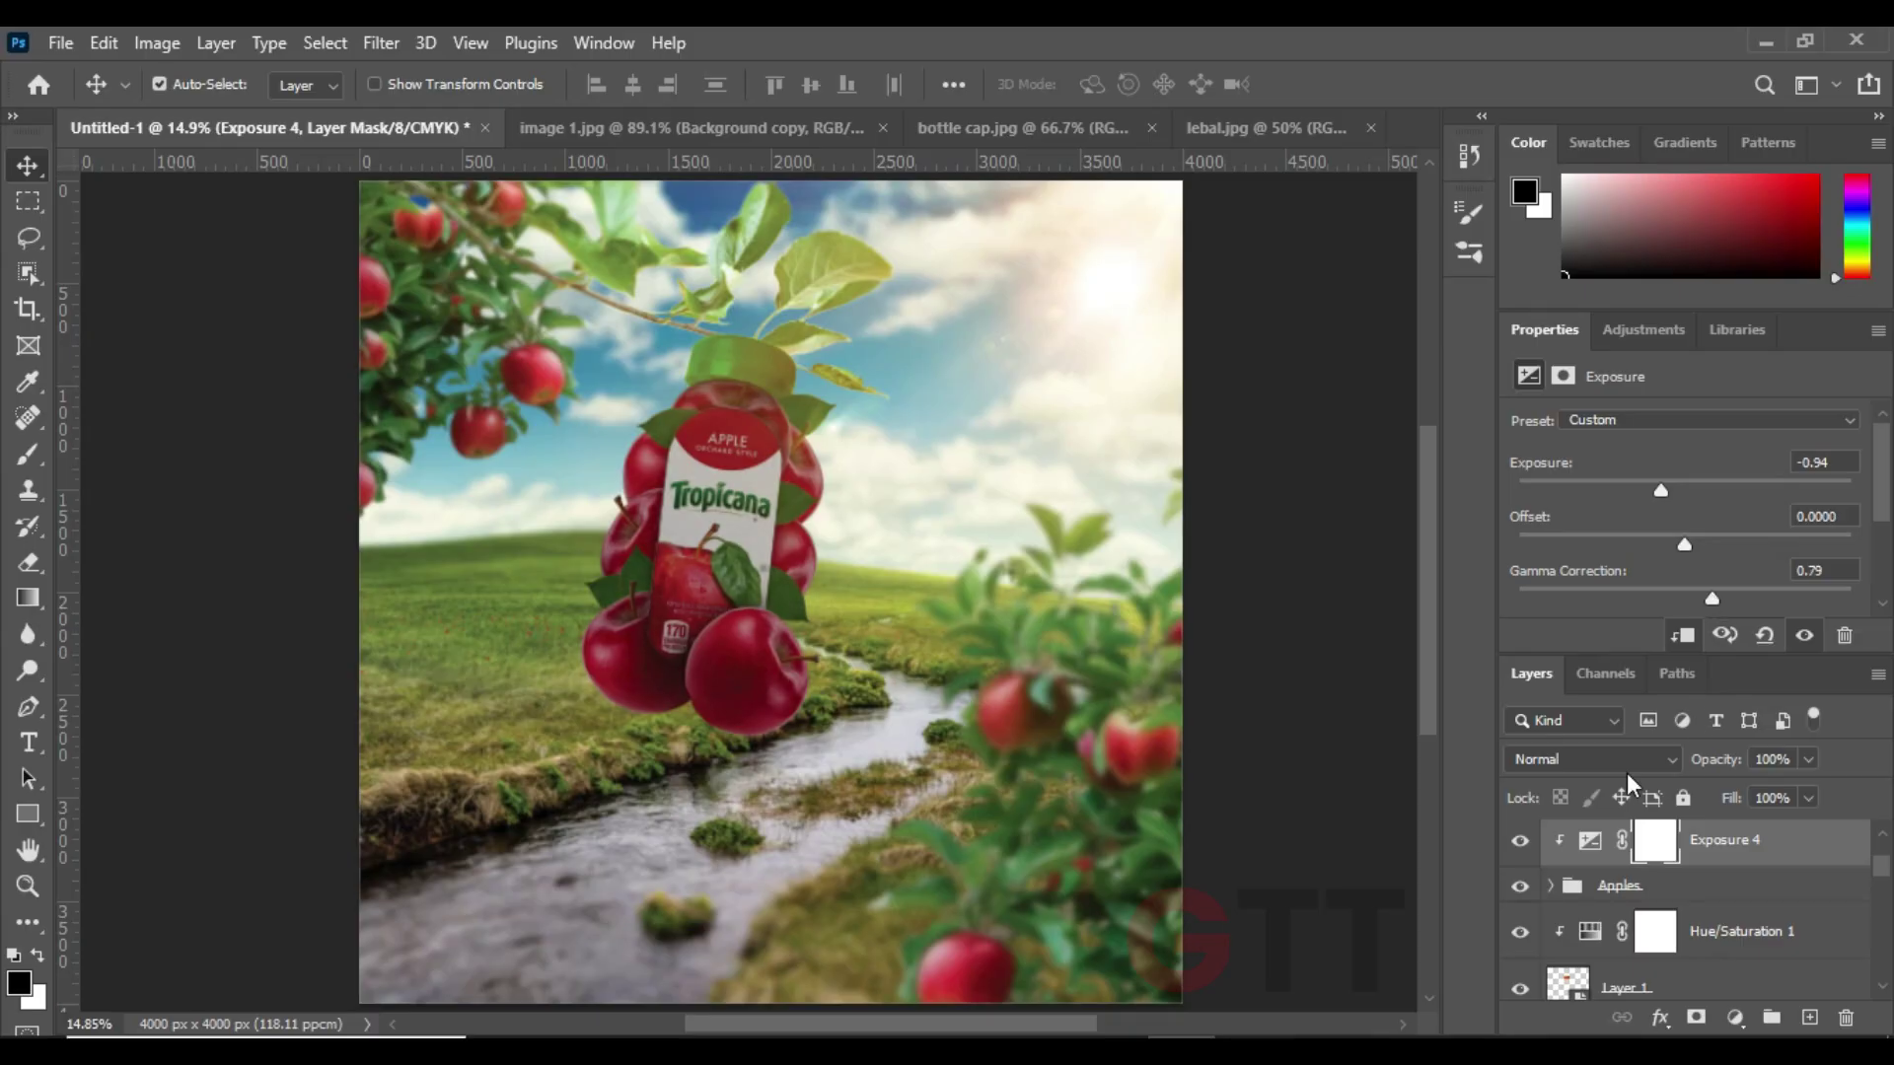
# - Paint the exposure mask to keep the bottle top and right-side apples brighter
pyautogui.press('b')
pyautogui.scroll(3, 550, 507)
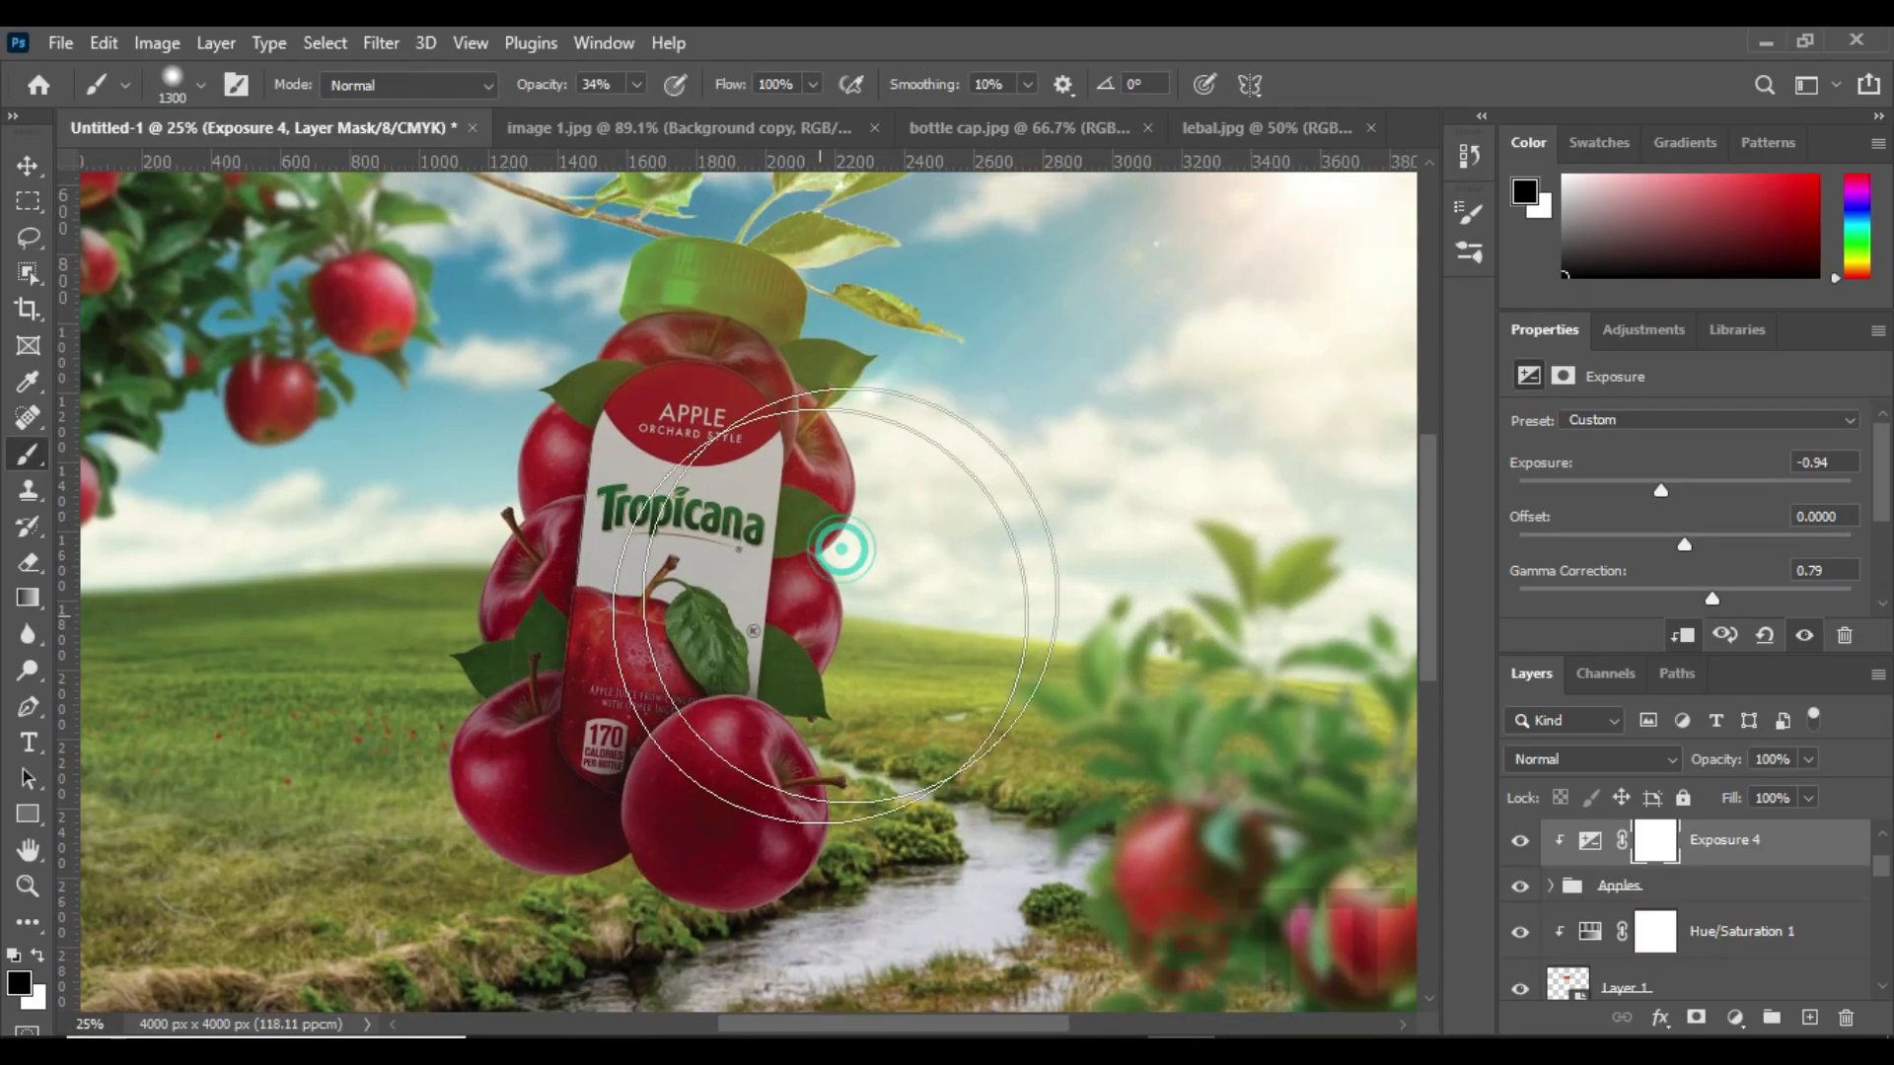
pyautogui.moveTo(762, 316)
pyautogui.mouseDown()
pyautogui.moveTo(840, 315)
pyautogui.moveTo(822, 437)
pyautogui.mouseUp()
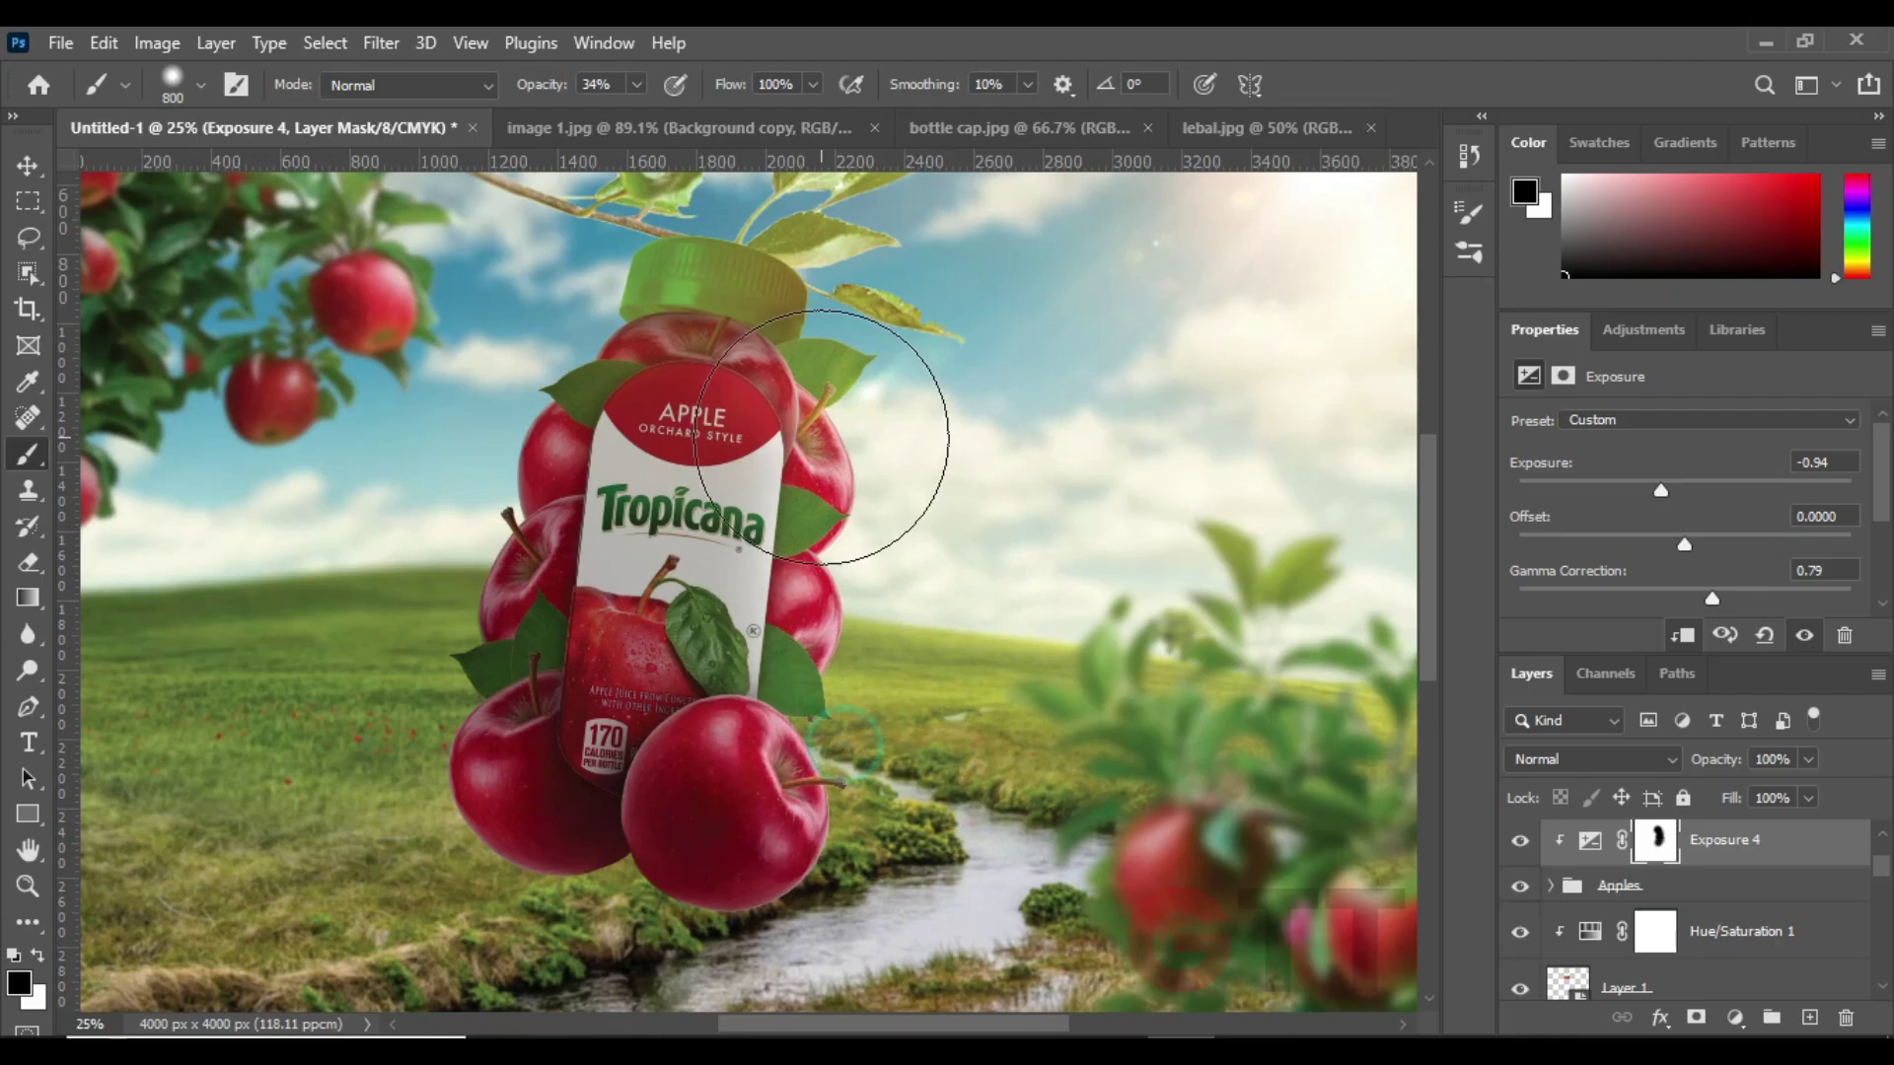
pyautogui.hotkey('ctrl', '[')
pyautogui.hotkey('ctrl', '[')
pyautogui.hotkey('ctrl', '[')
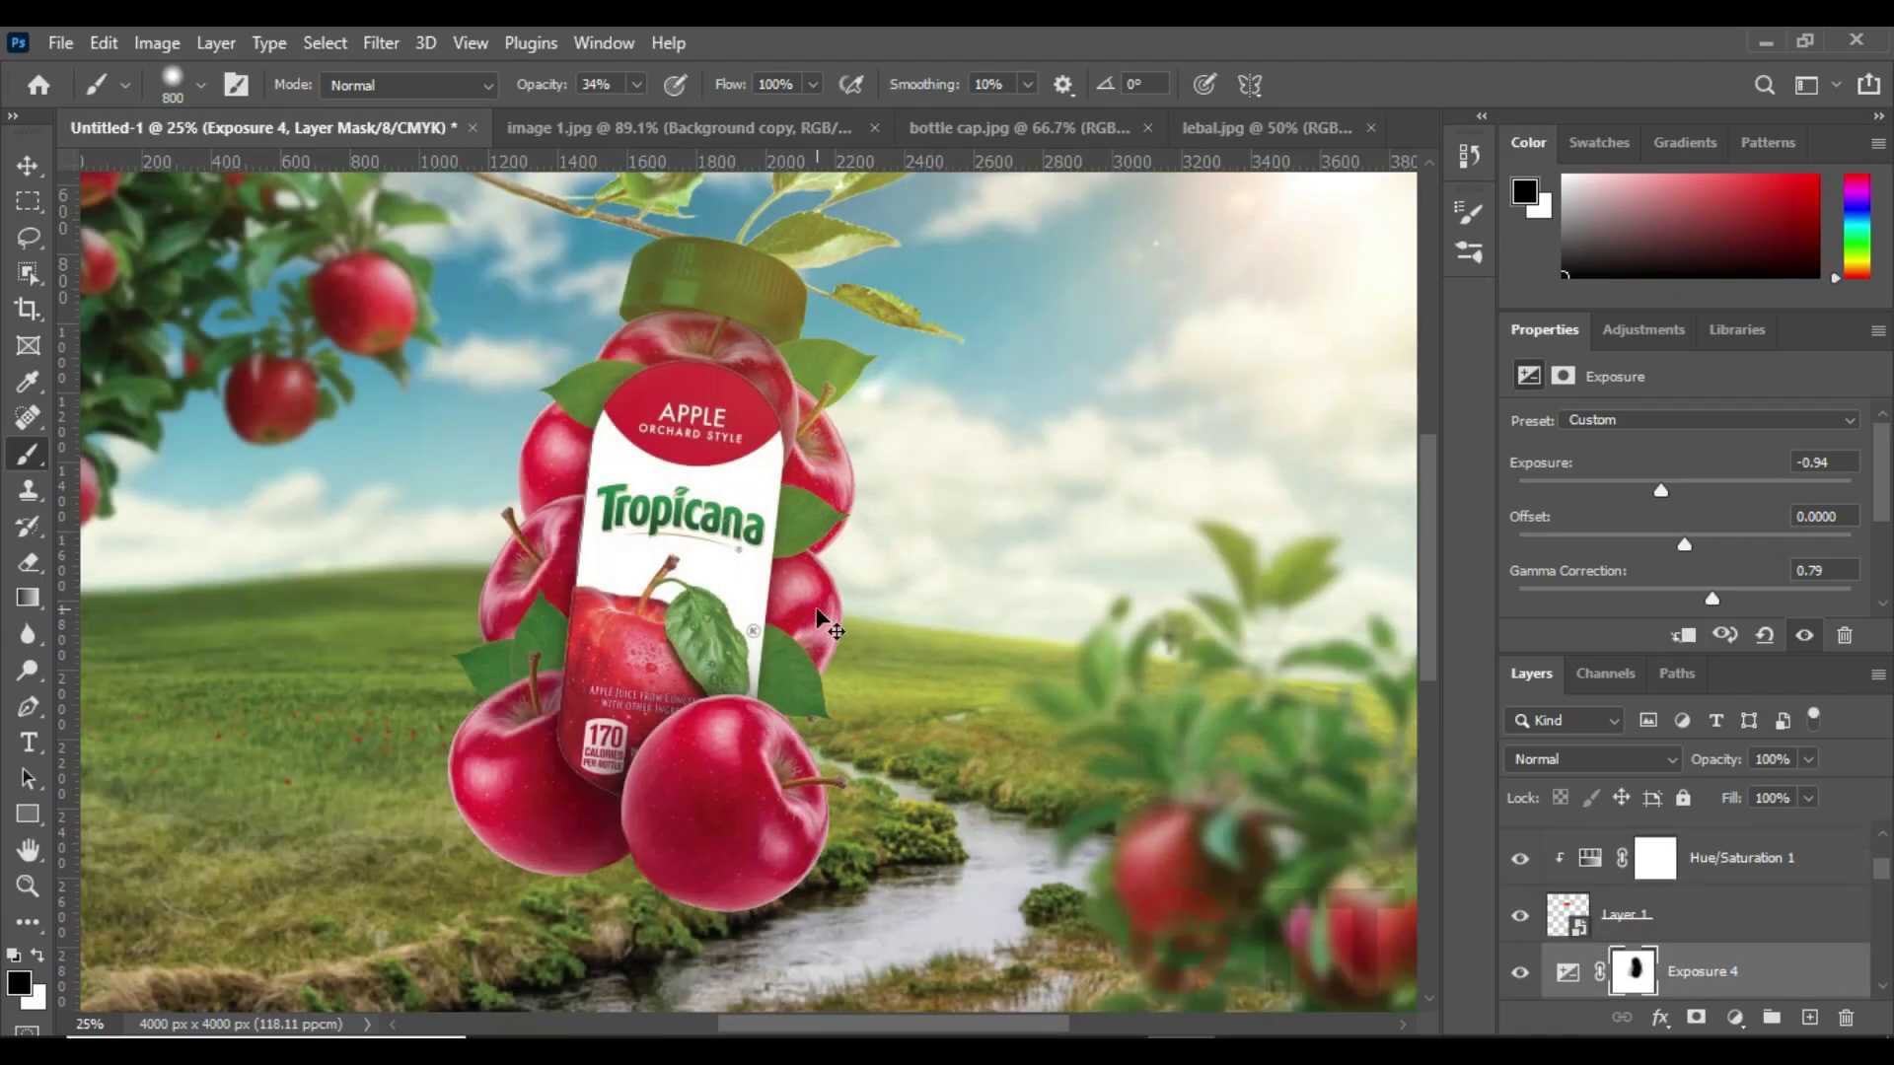
pyautogui.hotkey('ctrl', ']')
pyautogui.hotkey('ctrl', ']')
pyautogui.hotkey('ctrl', ']')
pyautogui.hotkey('ctrl', '=')
pyautogui.press('[')
pyautogui.press('[')
pyautogui.press('[')
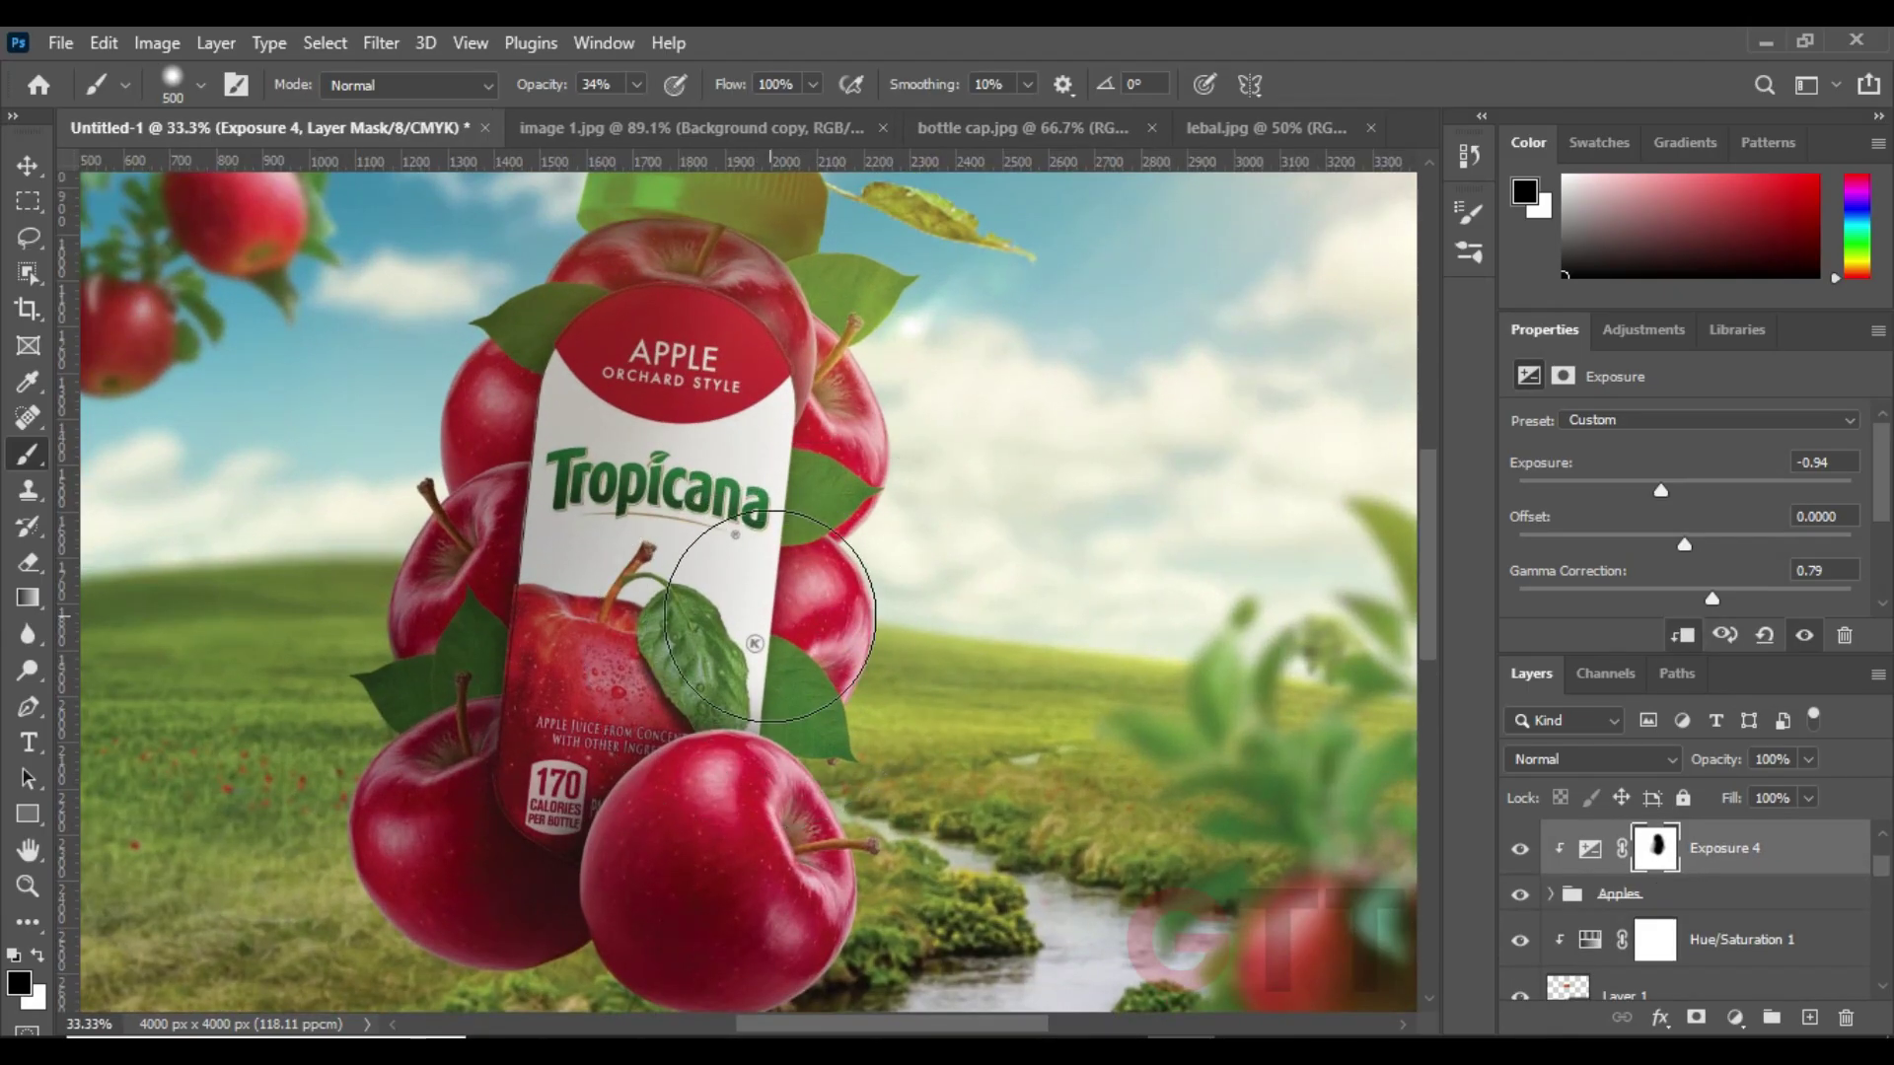
pyautogui.press('[')
pyautogui.moveTo(745, 568); pyautogui.dragTo(879, 607)
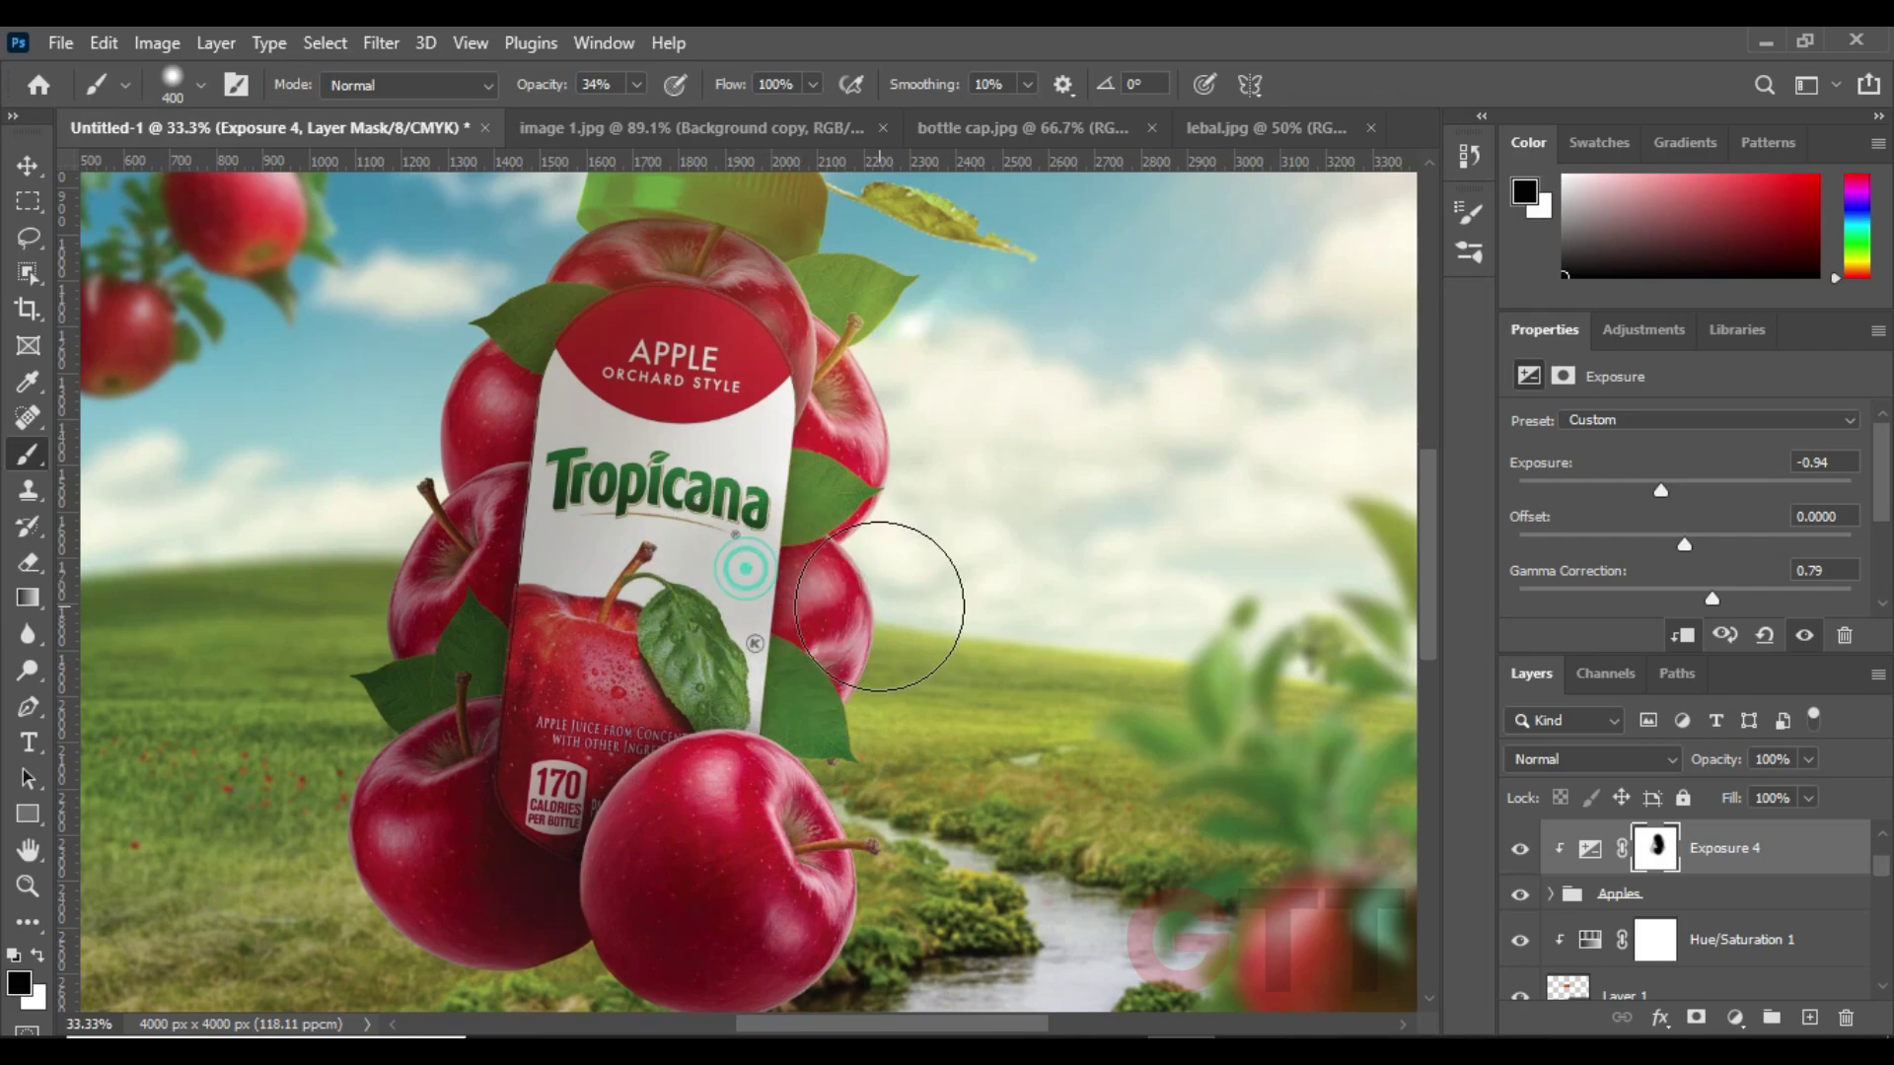
pyautogui.moveTo(920, 333); pyautogui.dragTo(956, 458)
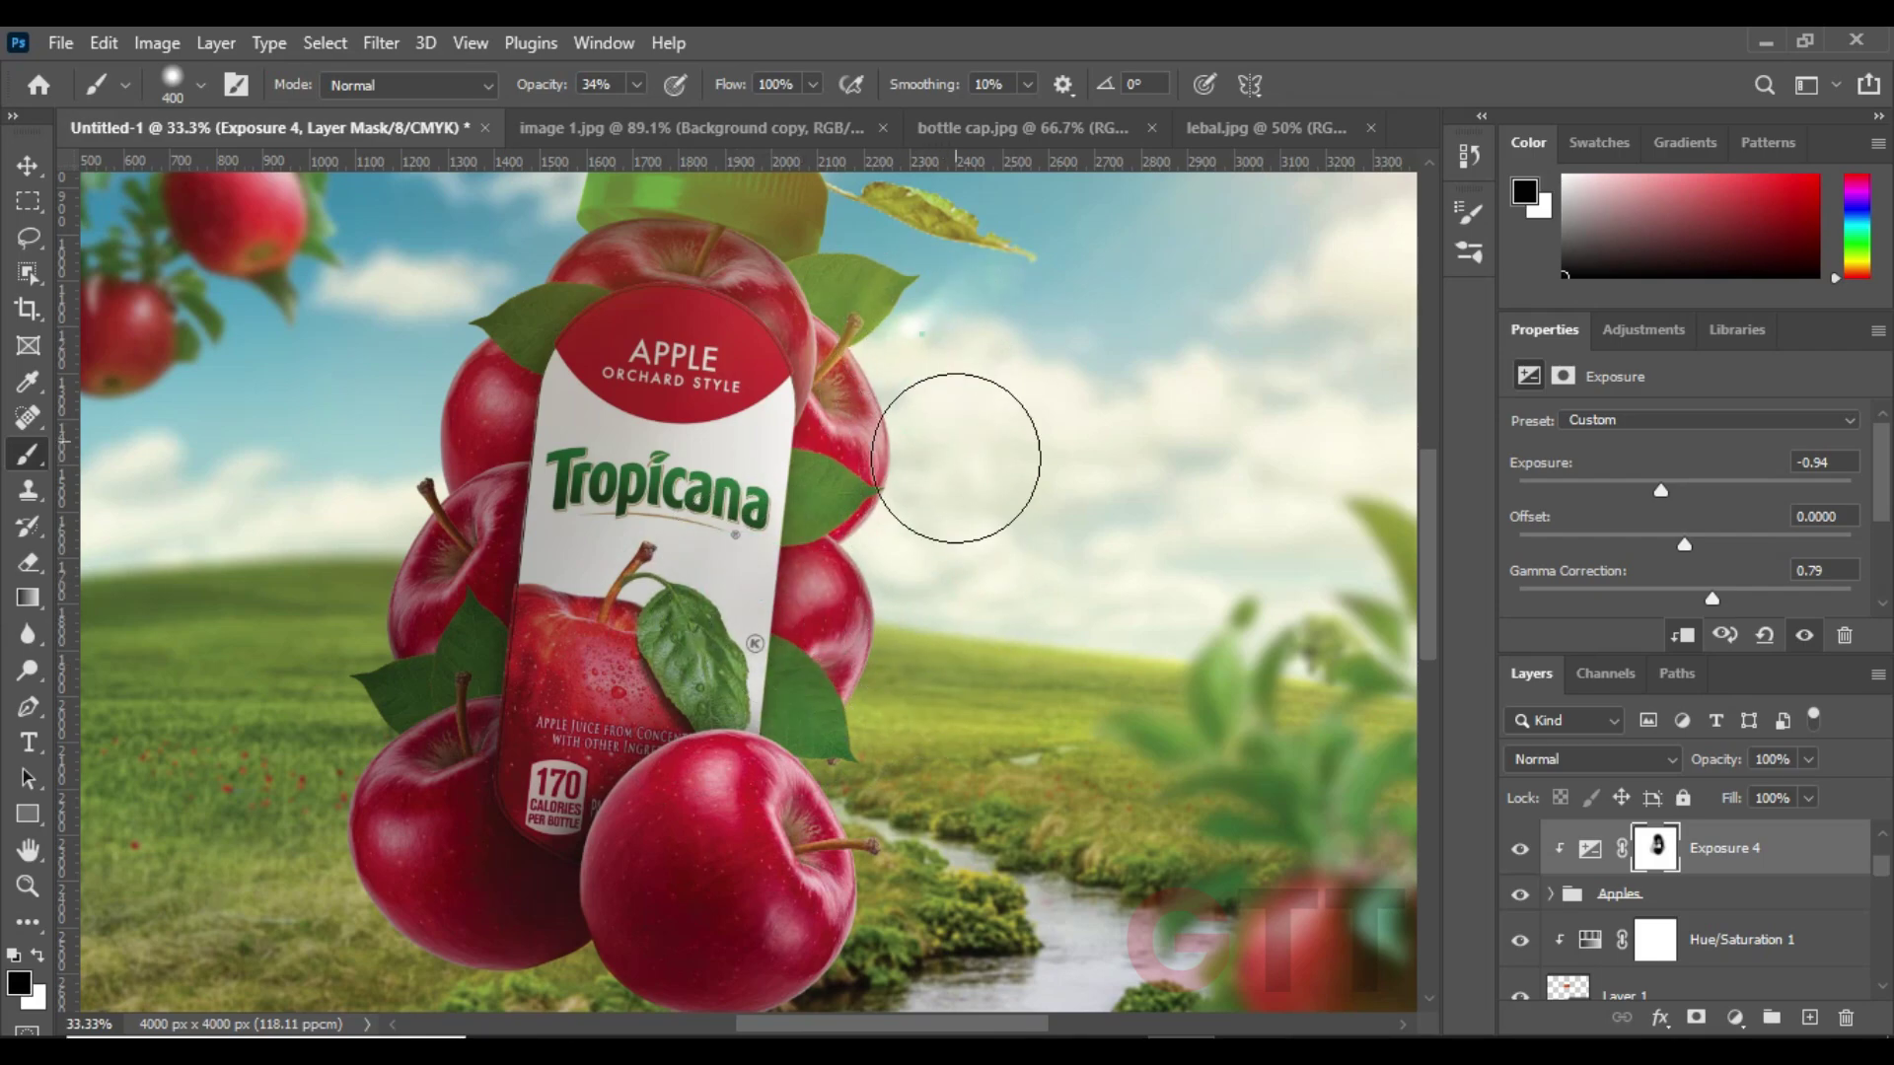
pyautogui.moveTo(934, 304); pyautogui.dragTo(895, 393)
# - Test an Exposure adjustment on the cap, then delete the Exposure 5 layer
pyautogui.scroll(-1, 1568, 888)
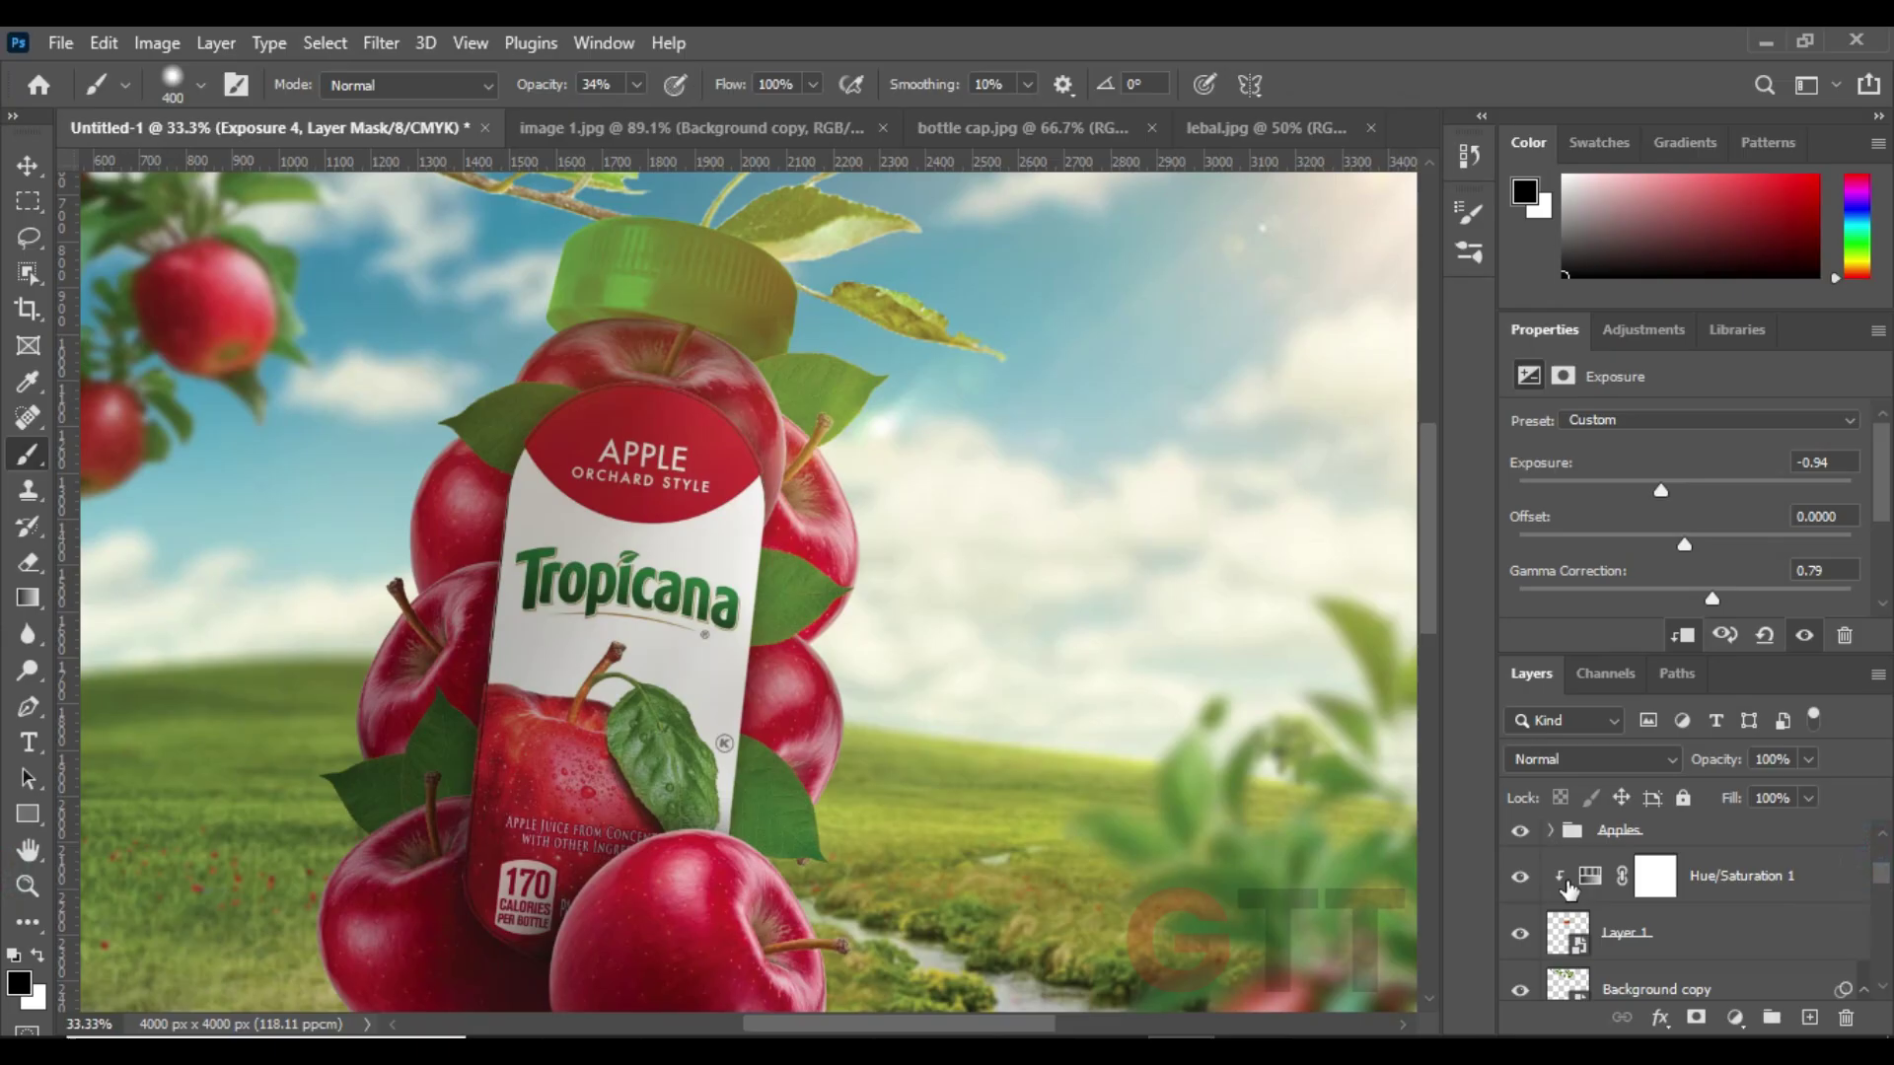
pyautogui.click(1586, 878)
pyautogui.click(1736, 1017)
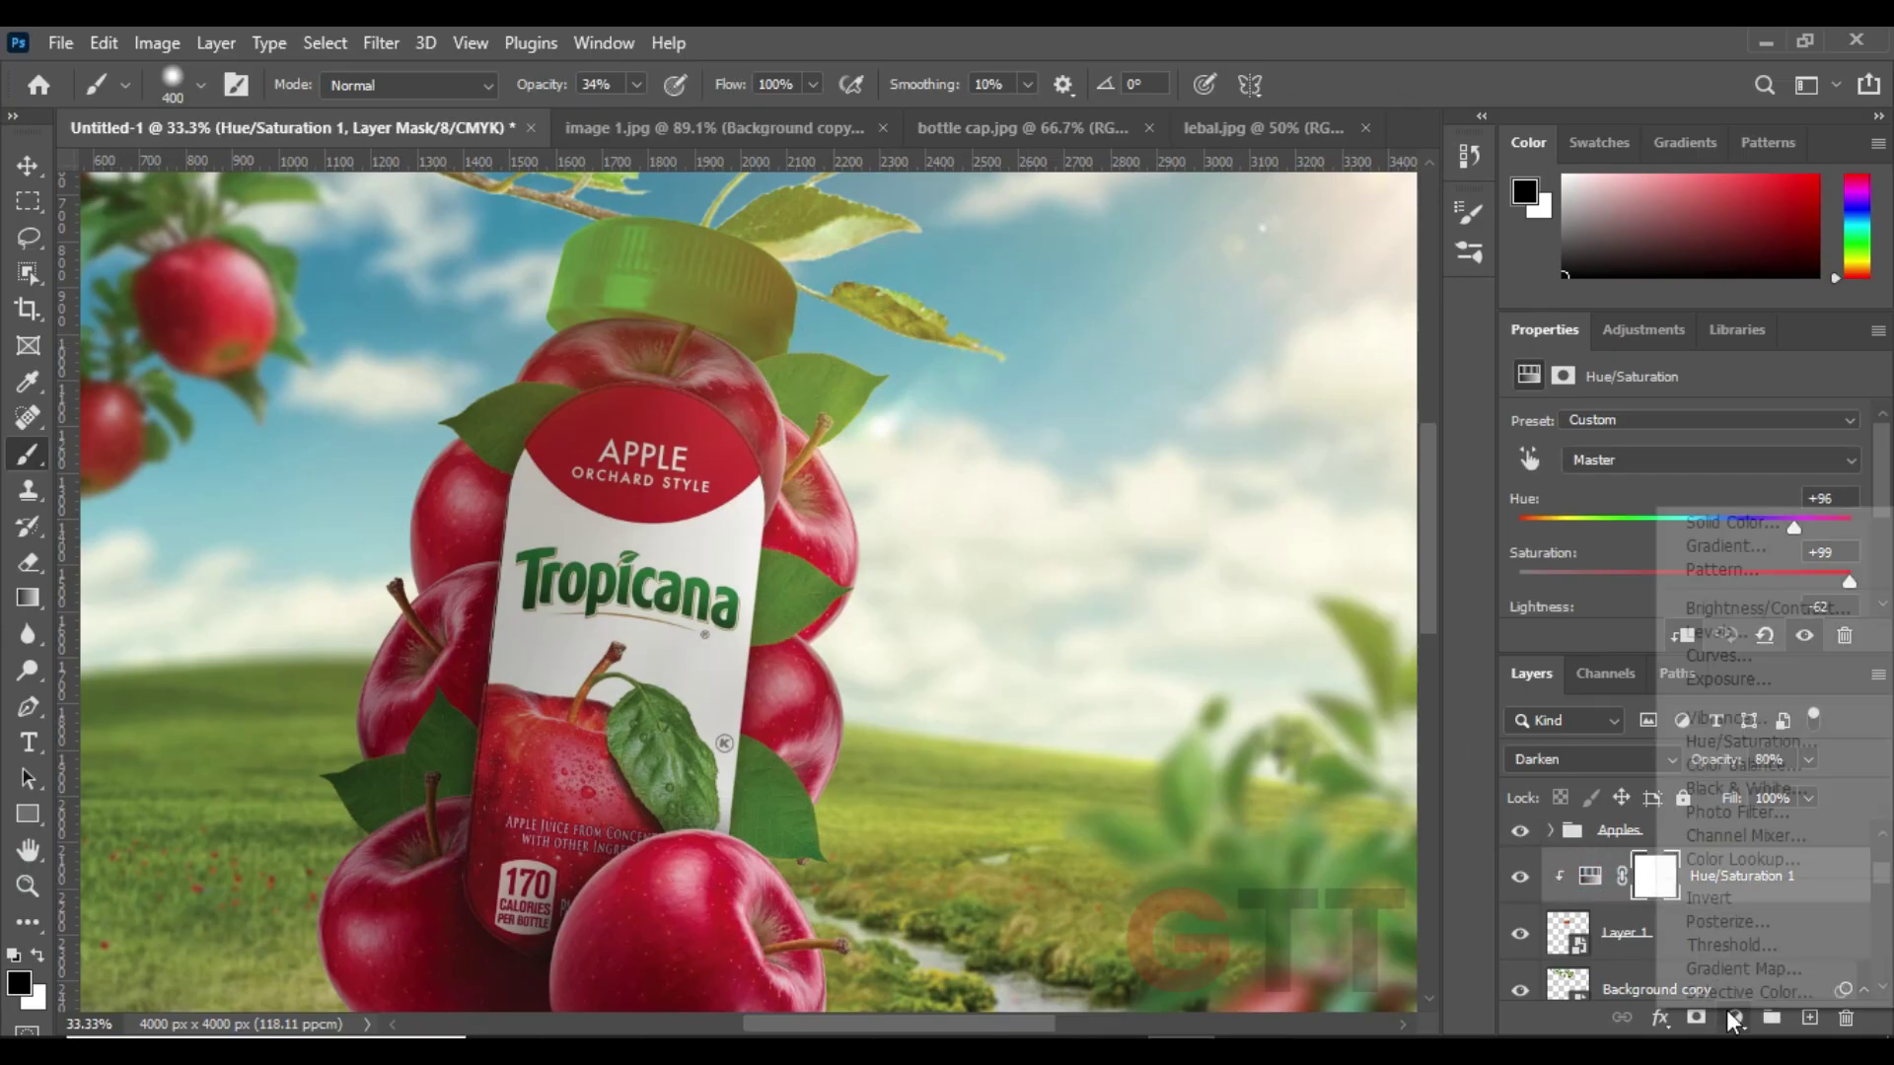
pyautogui.click(1714, 669)
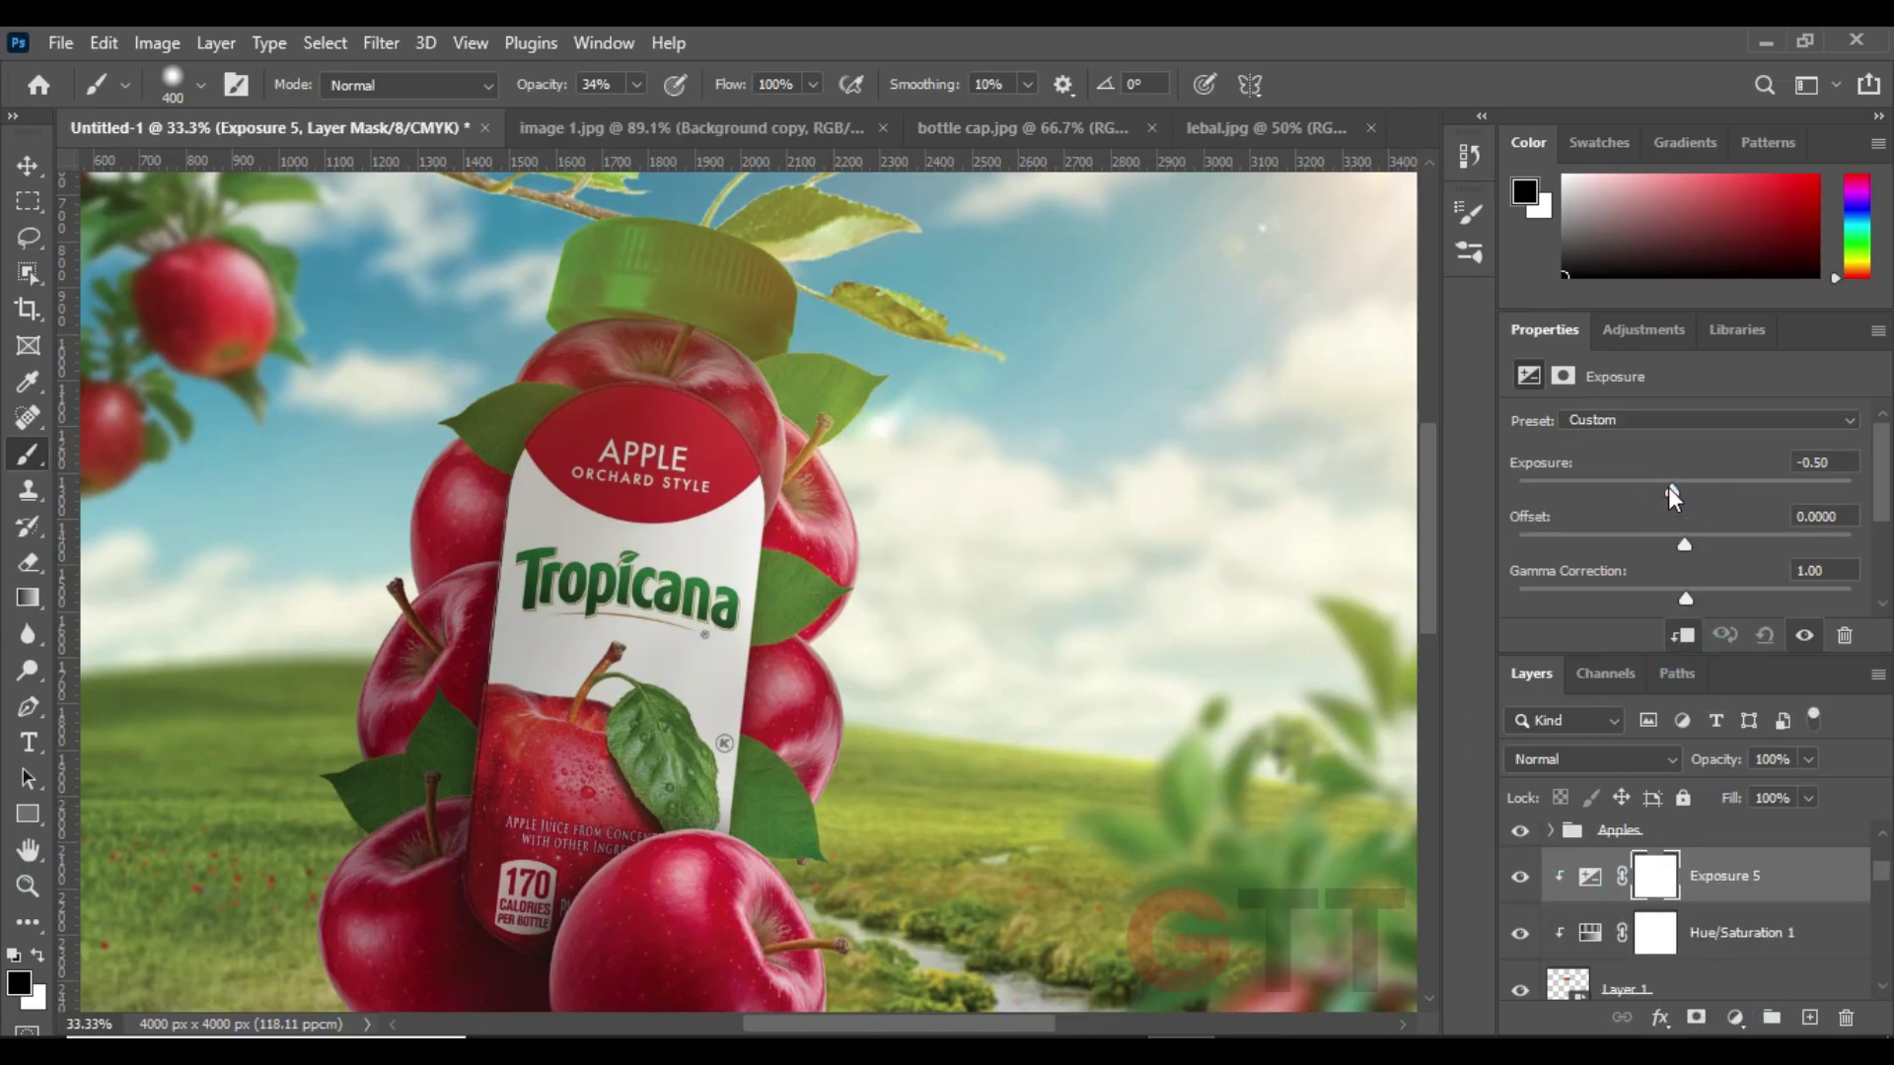
pyautogui.moveTo(1685, 490); pyautogui.dragTo(1653, 490)
pyautogui.hotkey('ctrl', 'z')
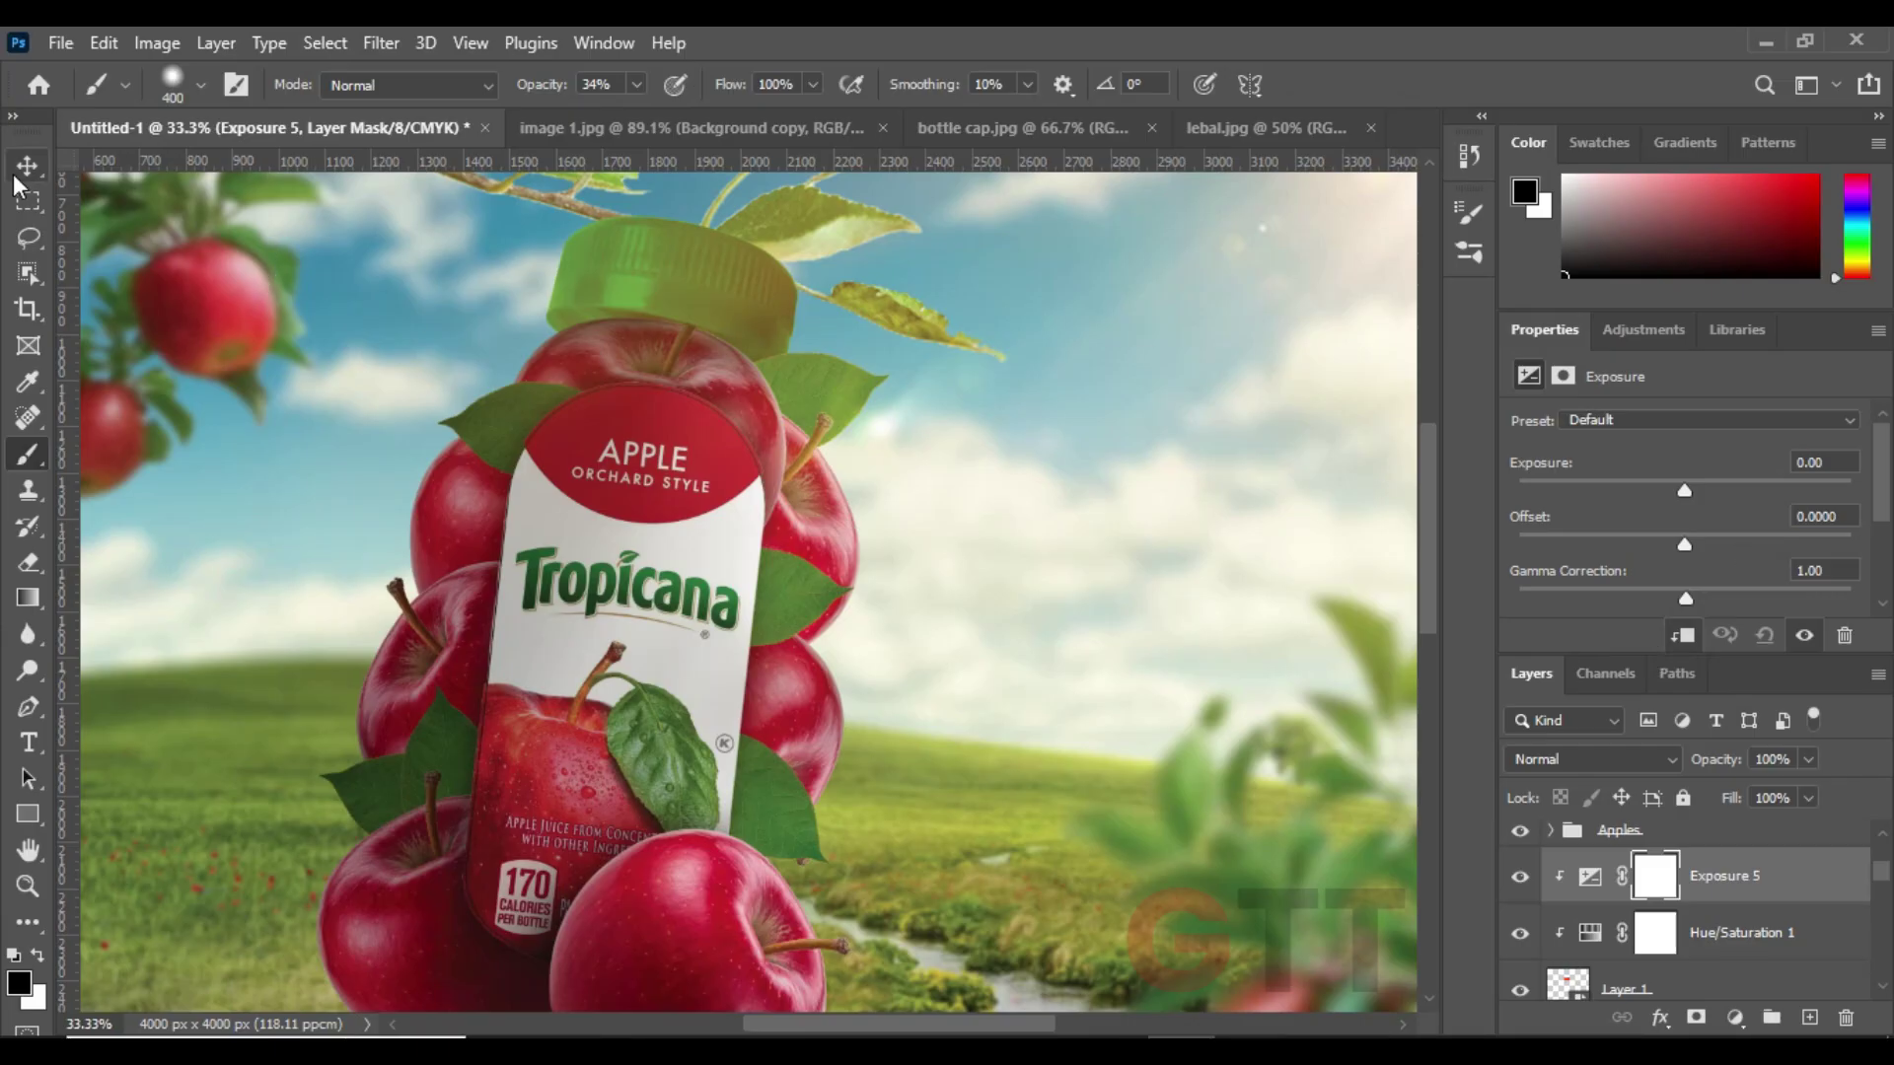
pyautogui.click(27, 165)
pyautogui.keyDown('ctrl'); pyautogui.click(670, 276); pyautogui.keyUp('ctrl')
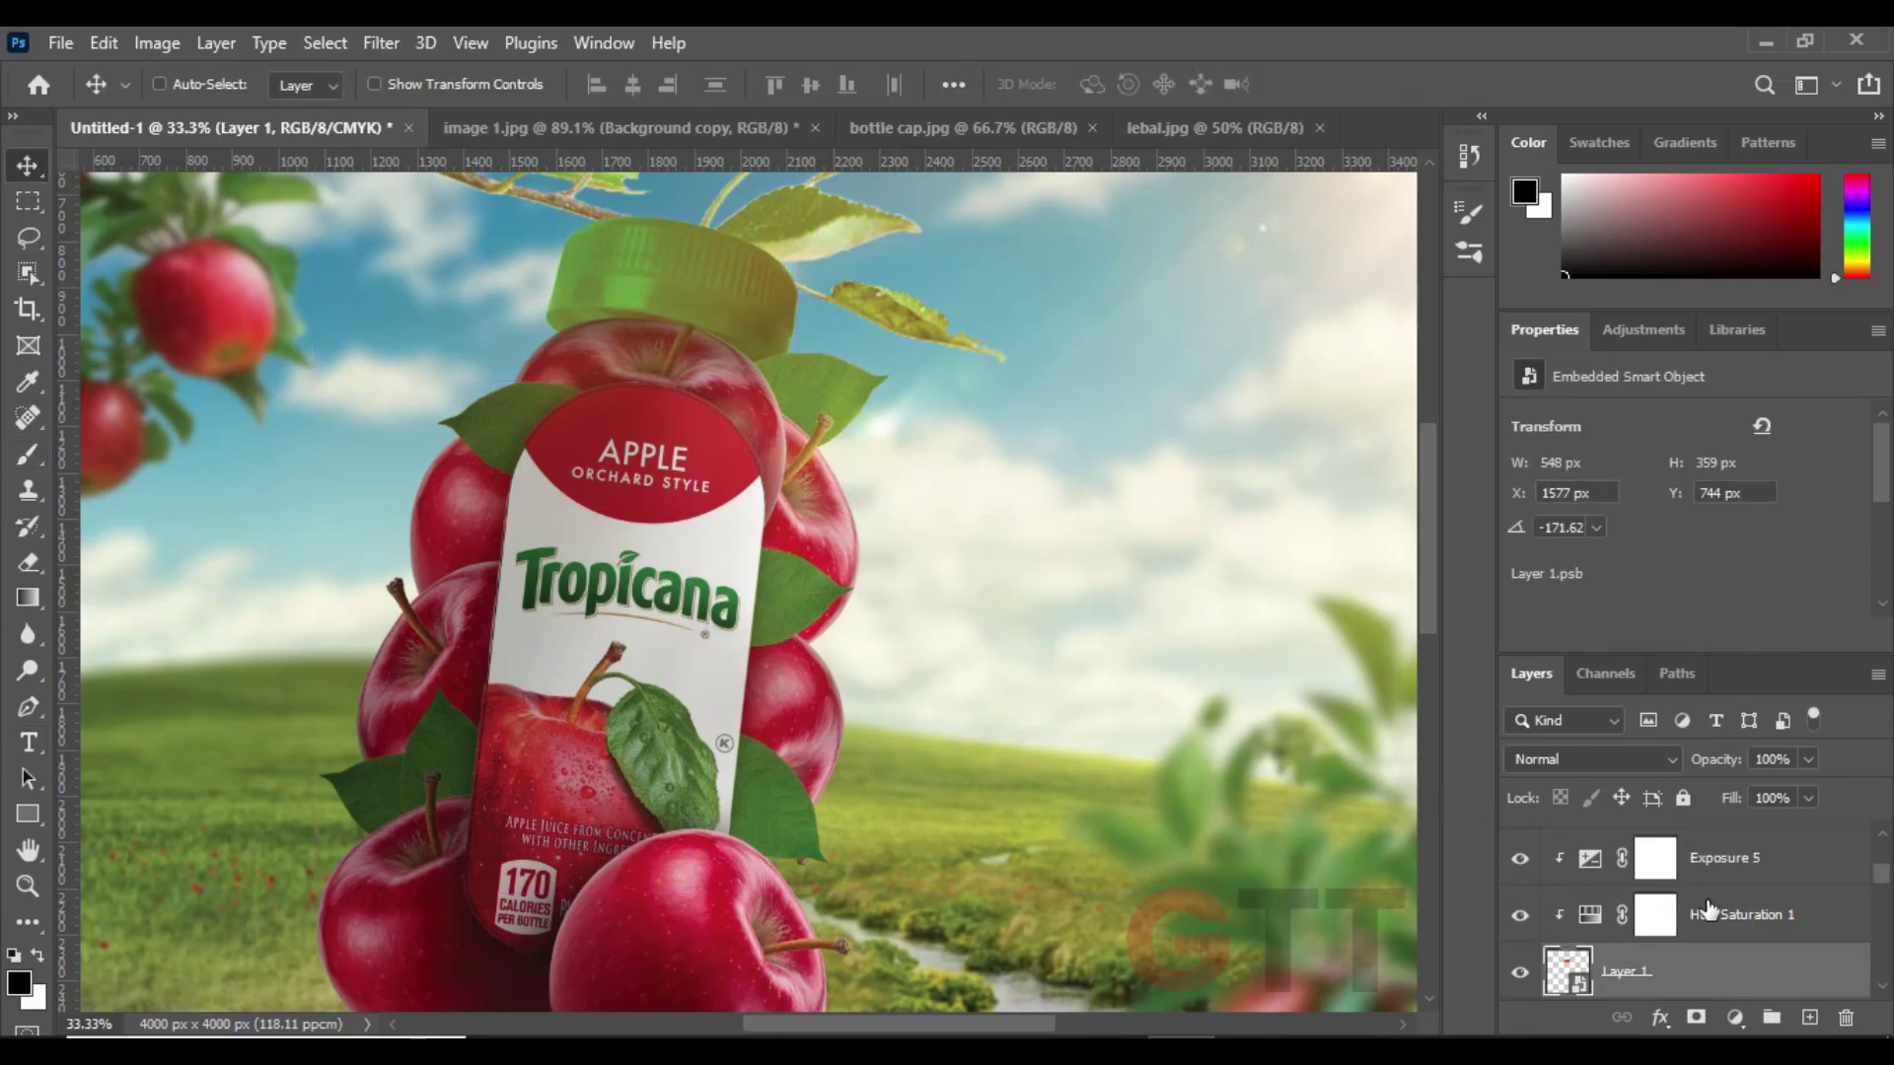
pyautogui.click(1741, 868)
pyautogui.press('Delete')
pyautogui.click(1677, 914)
# - Flip the bottle cap vertically, rotate it to about 20.66°, and reposition it
pyautogui.hotkey('ctrl', 't')
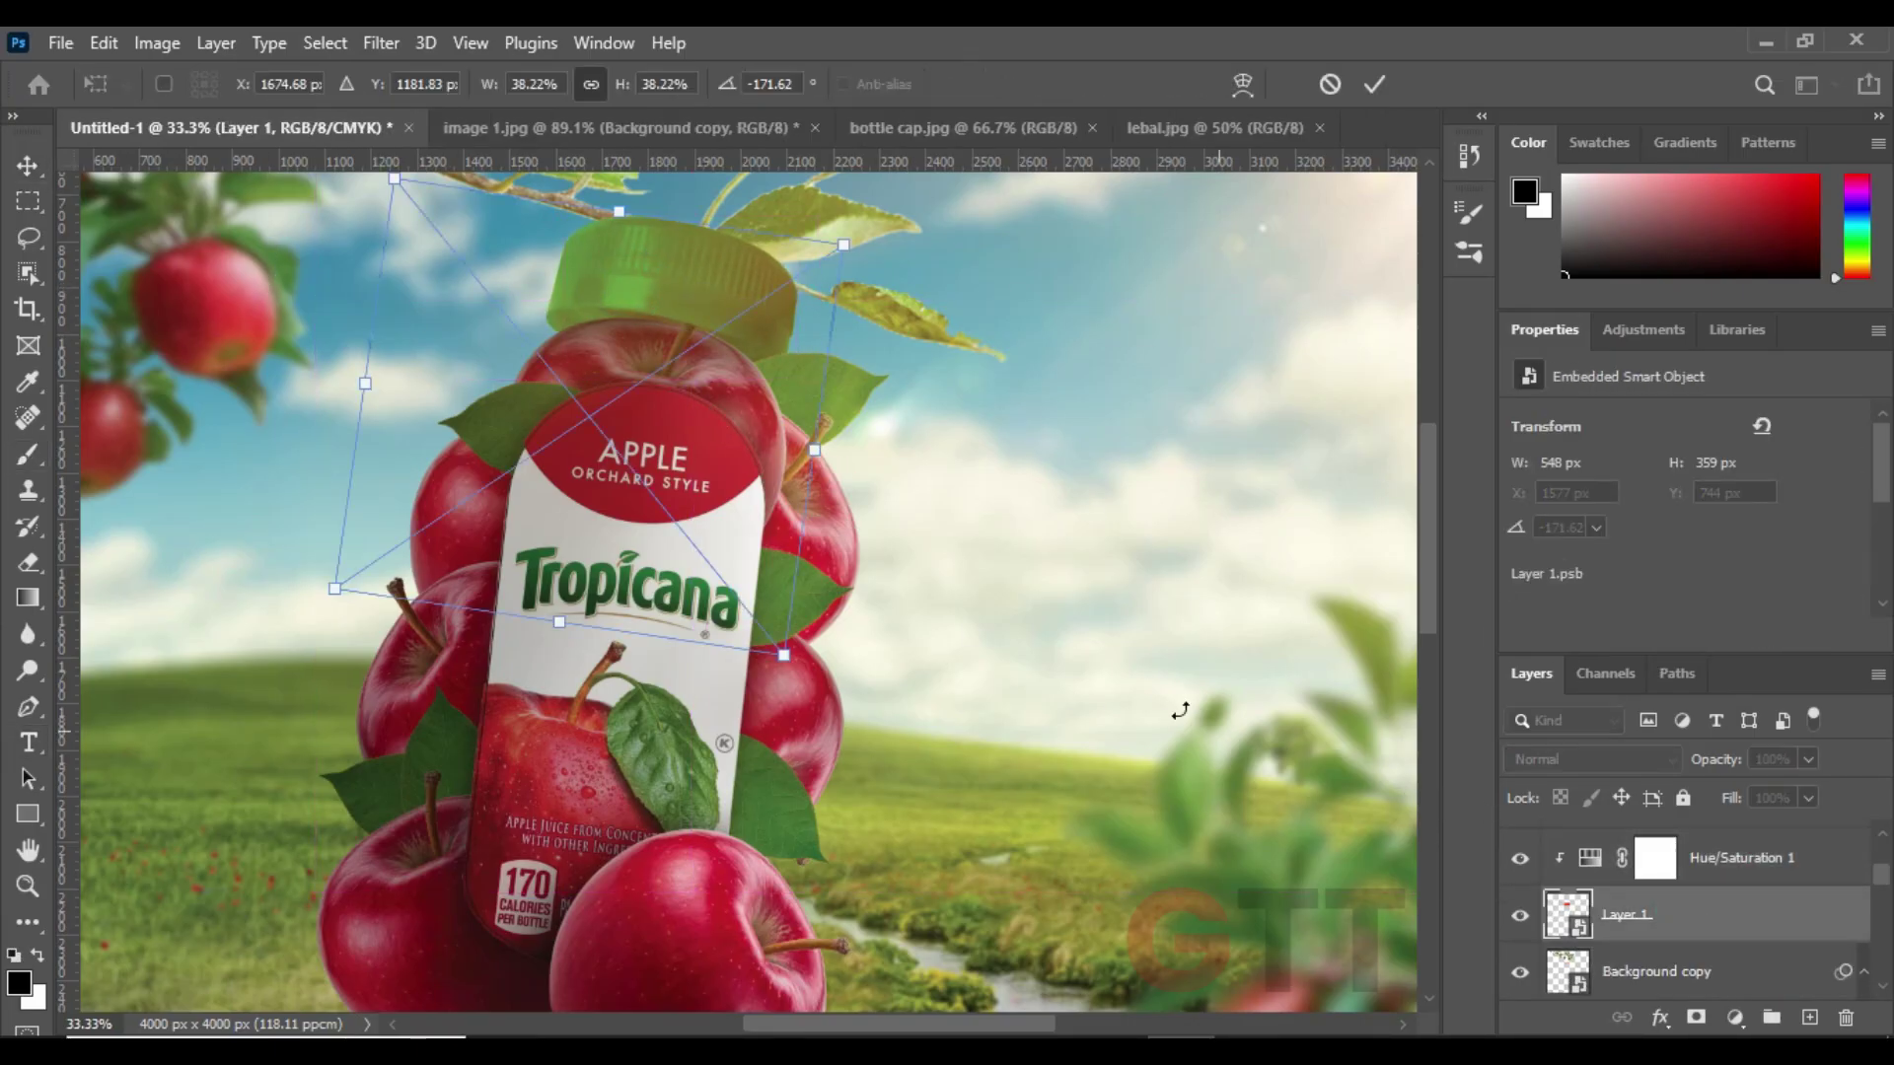
pyautogui.rightClick(685, 393)
pyautogui.click(753, 927)
pyautogui.moveTo(819, 750)
pyautogui.mouseDown()
pyautogui.moveTo(827, 341)
pyautogui.moveTo(1010, 430)
pyautogui.moveTo(1009, 487)
pyautogui.mouseUp()
pyautogui.moveTo(864, 335); pyautogui.dragTo(850, 345)
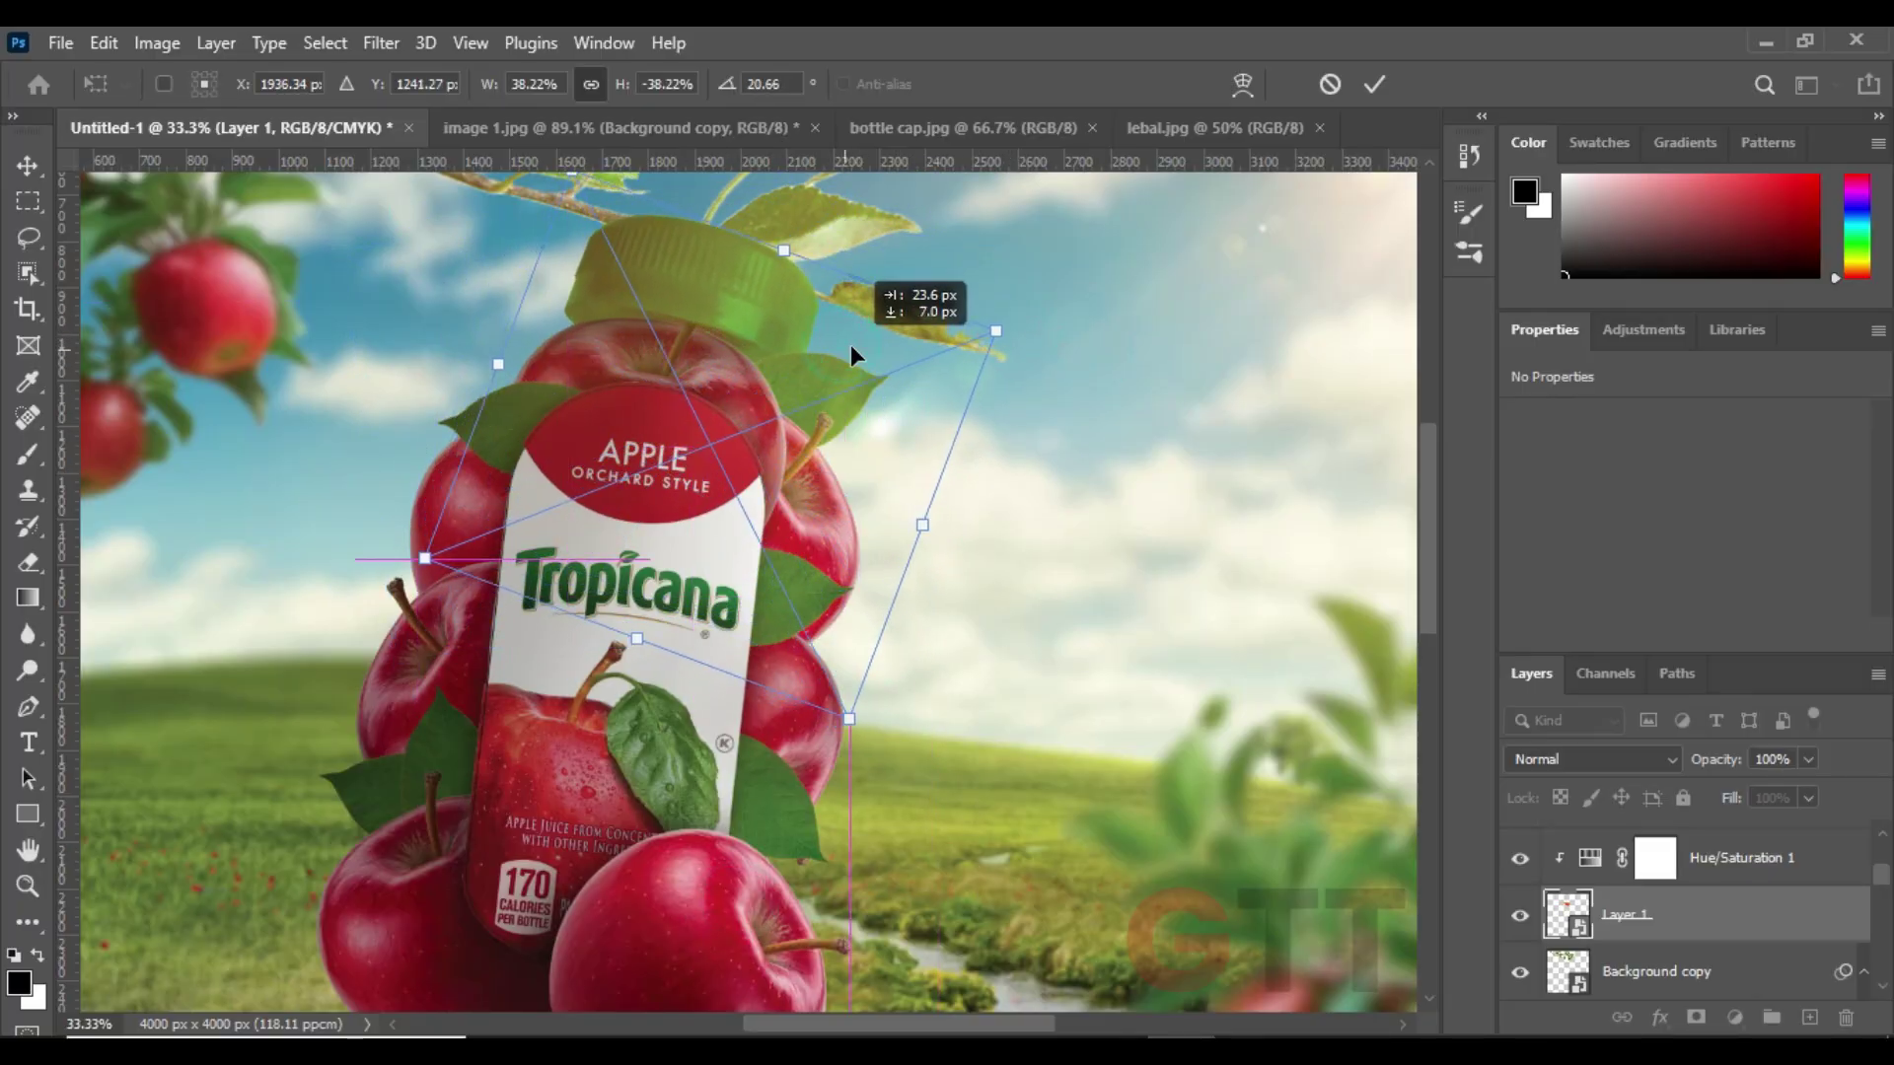
pyautogui.press('Return')
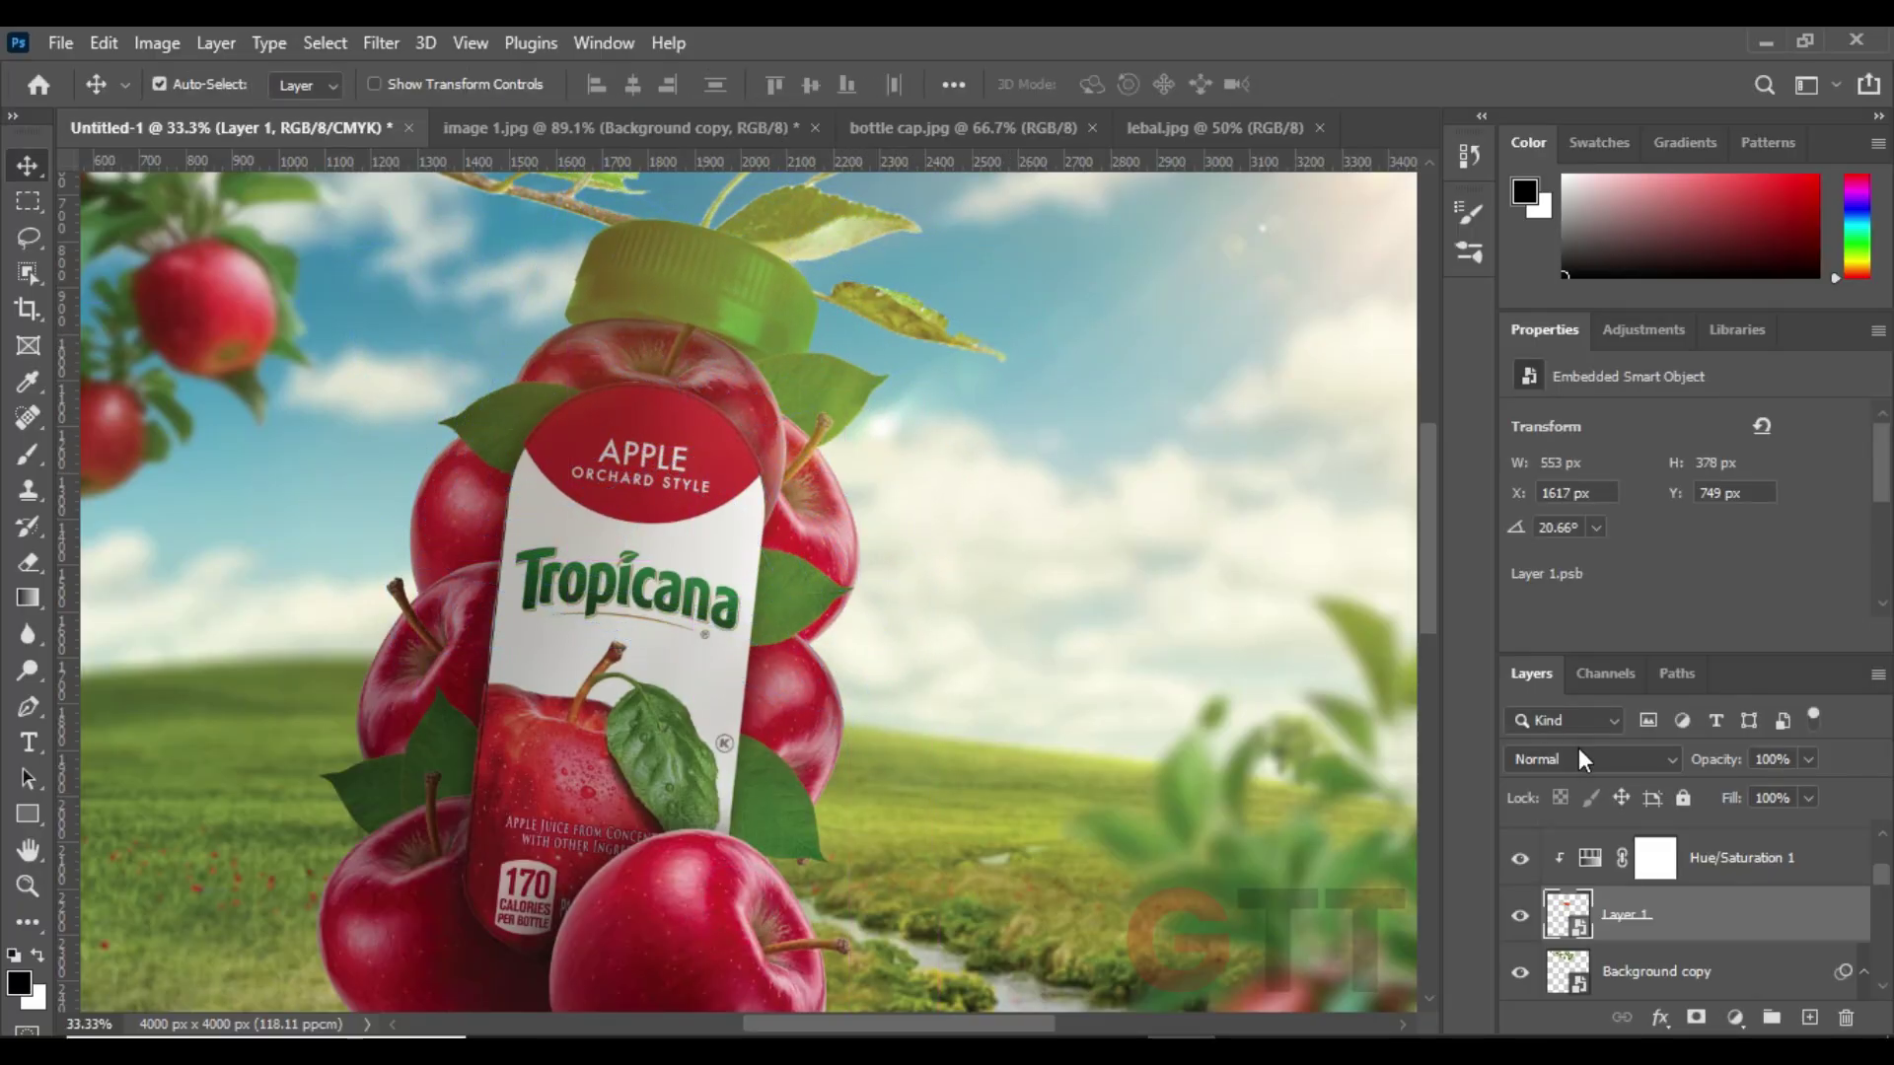
# - Add a Levels adjustment to the bottle cap layer with white input at 192
pyautogui.click(1656, 858)
pyautogui.click(1677, 915)
pyautogui.click(1734, 1017)
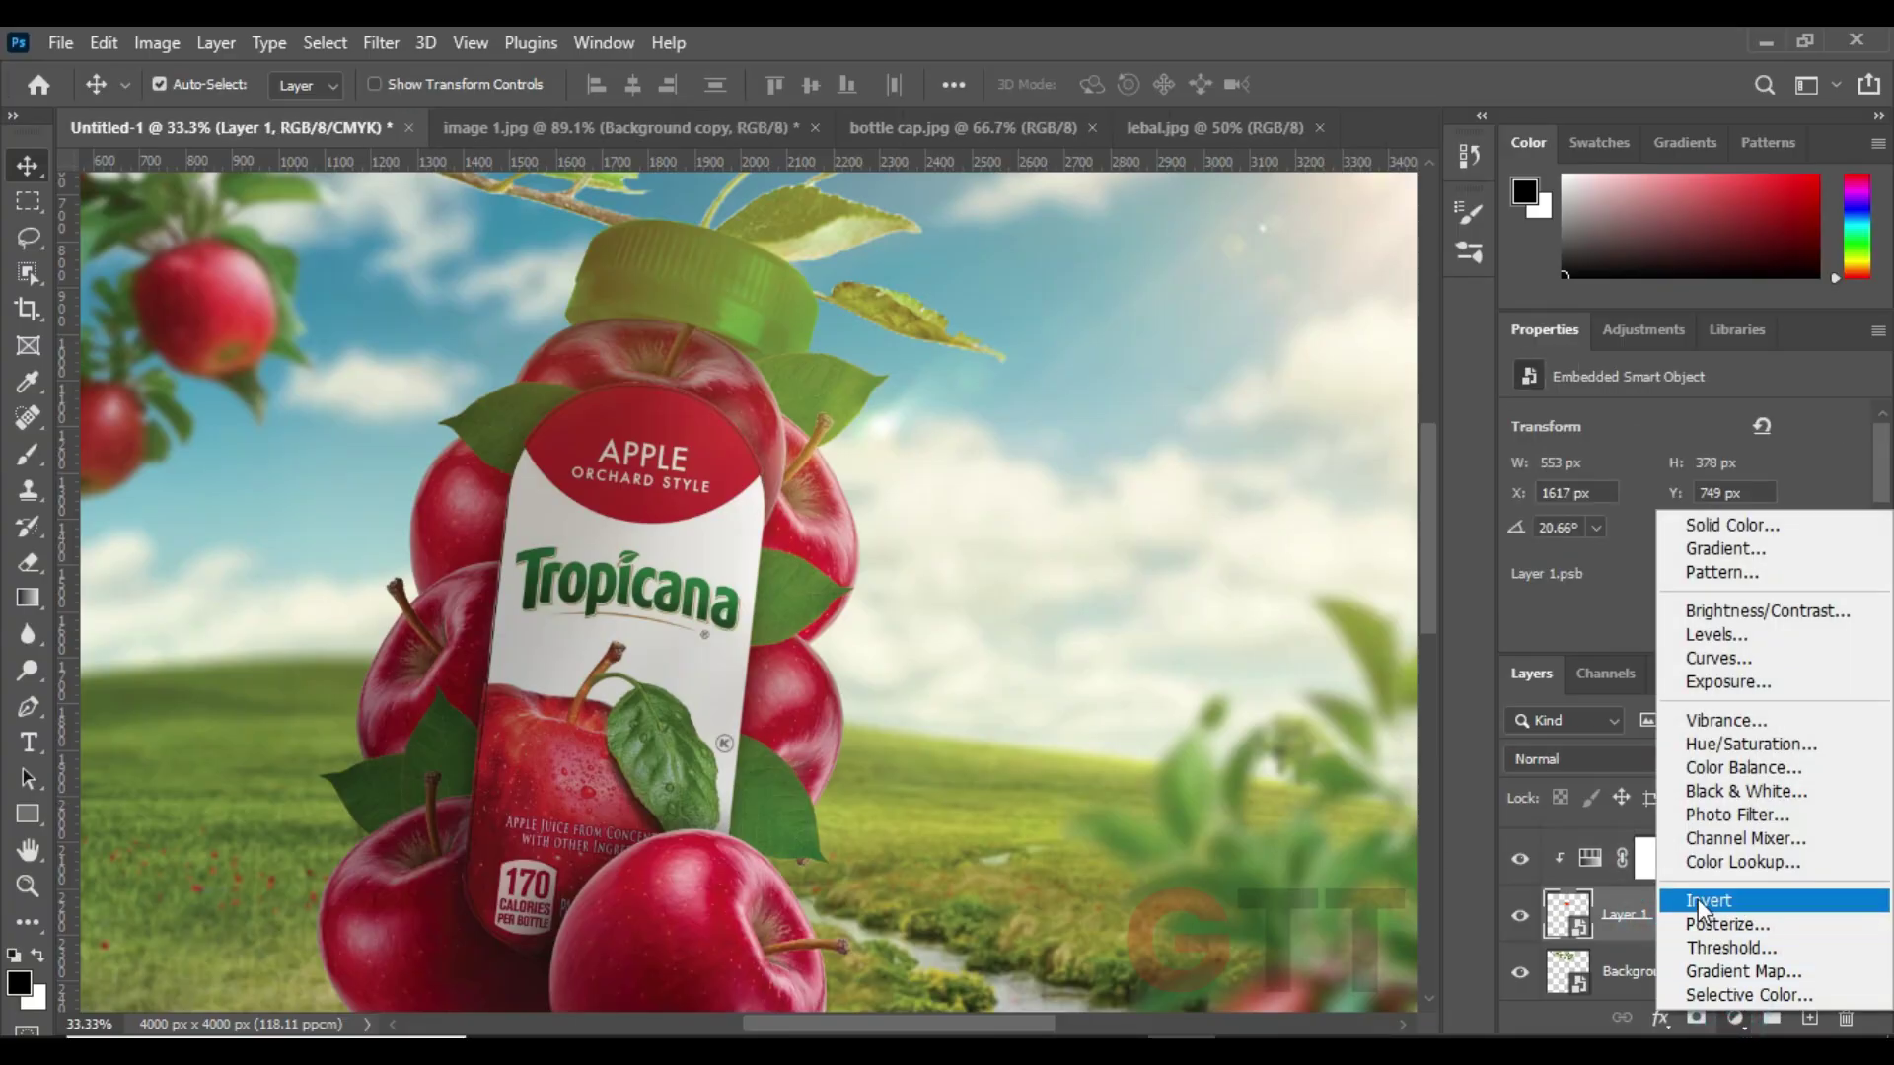
pyautogui.click(1726, 635)
pyautogui.scroll(-2, 1815, 533)
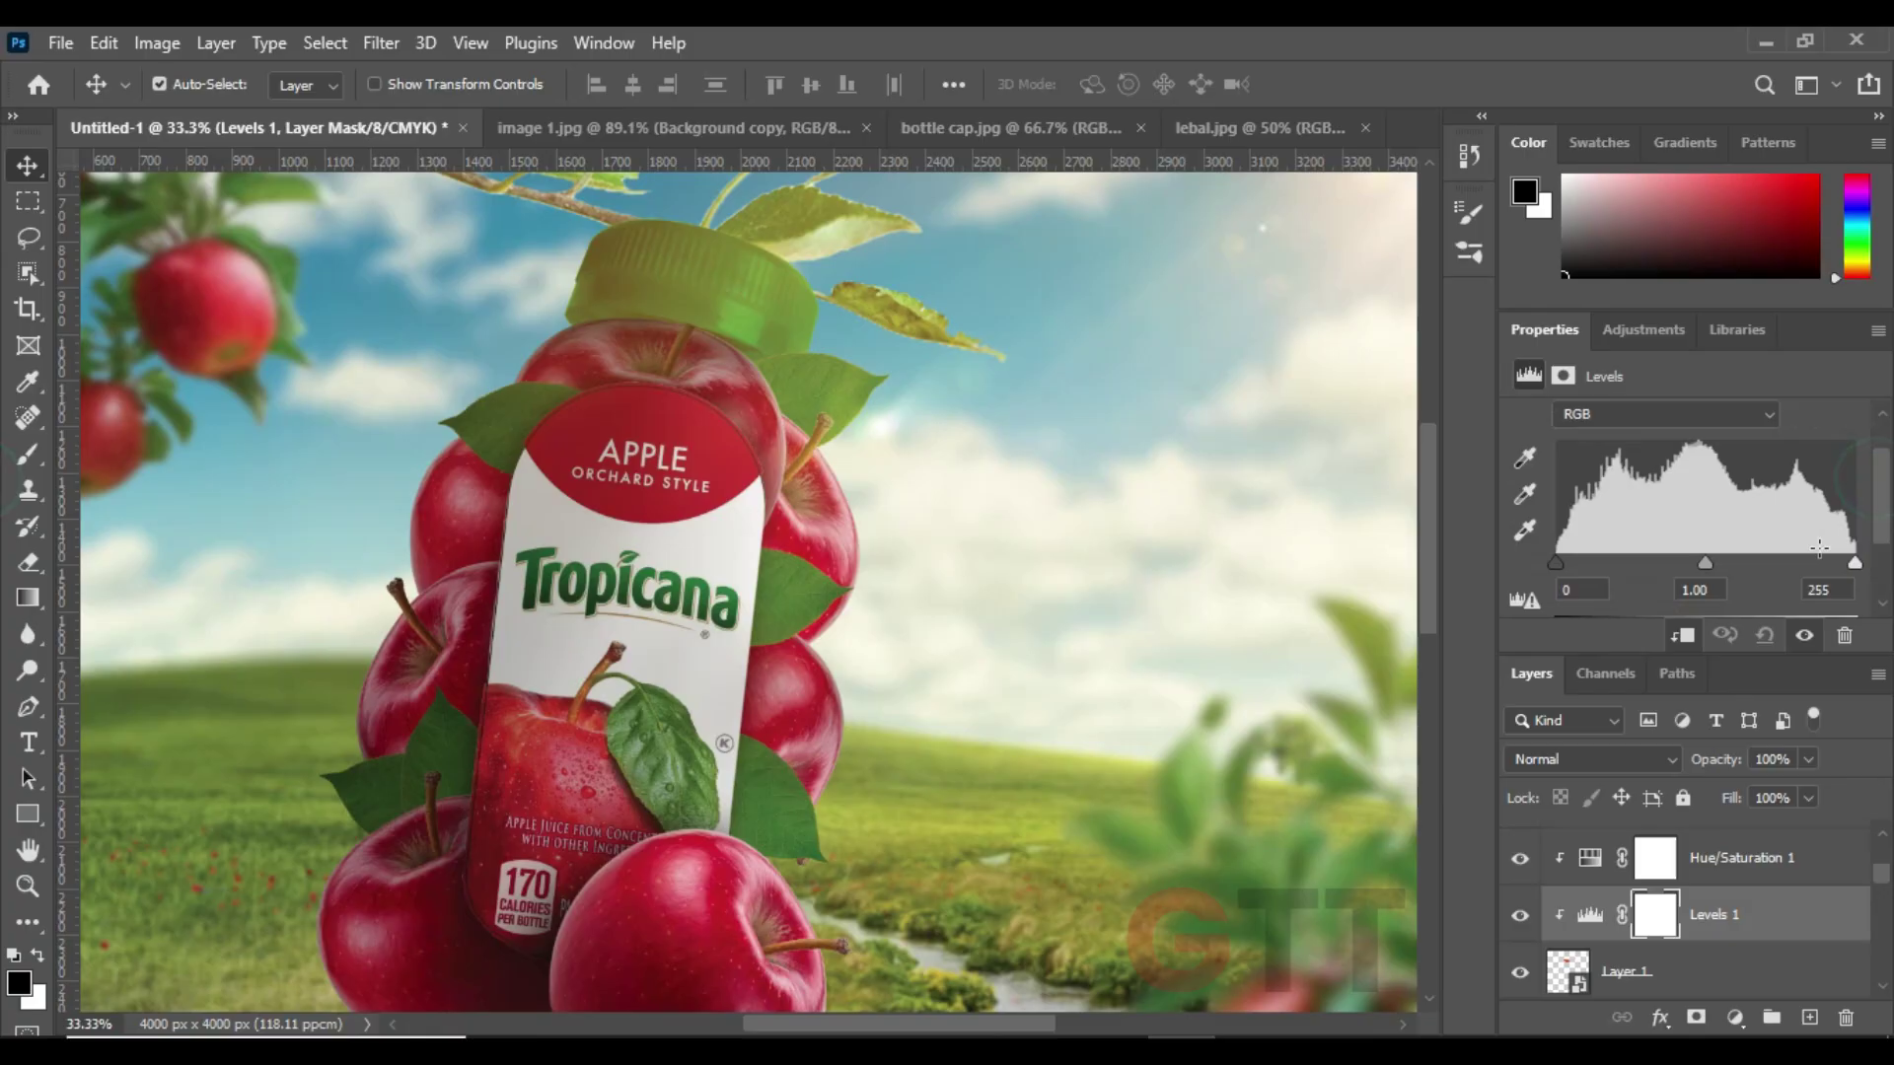
pyautogui.moveTo(1784, 564); pyautogui.dragTo(1781, 566)
# - Paint black on the Levels mask to hide part of the brightening
pyautogui.click(28, 455)
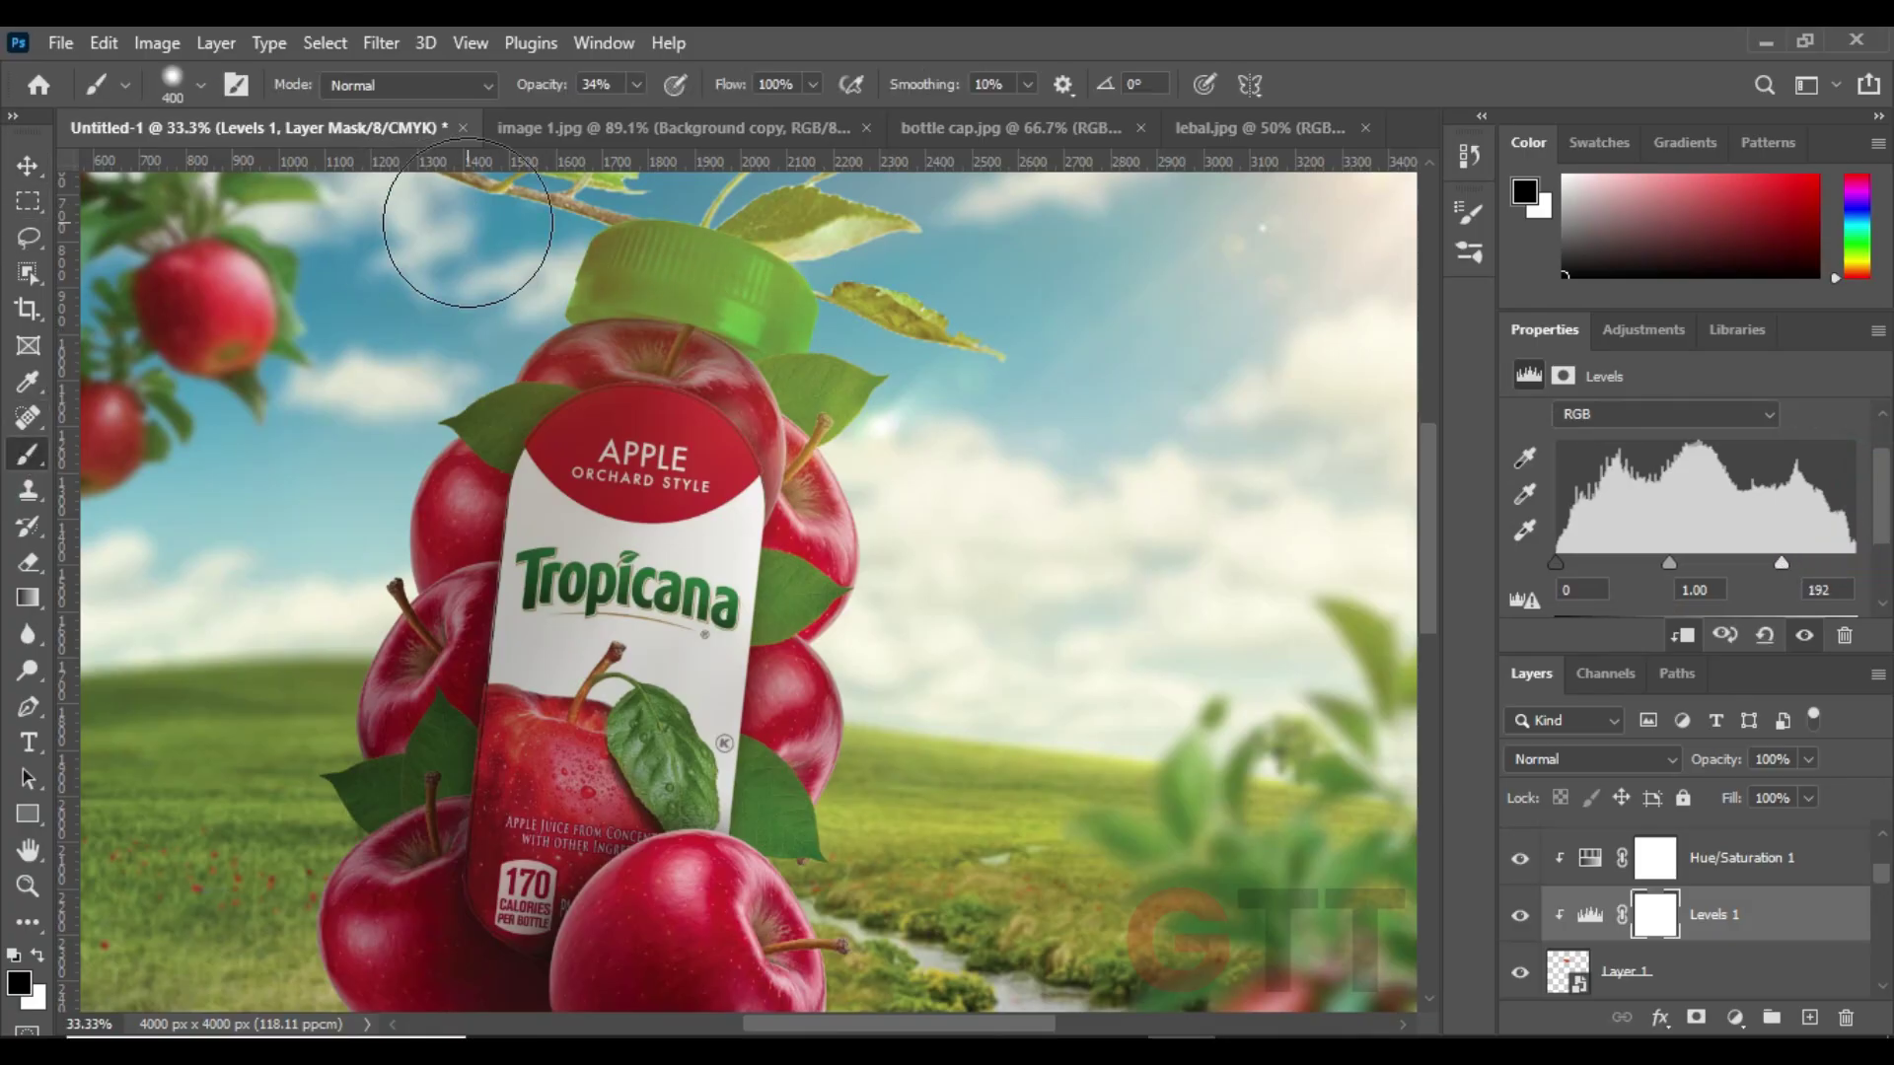
pyautogui.scroll(1, 617, 422)
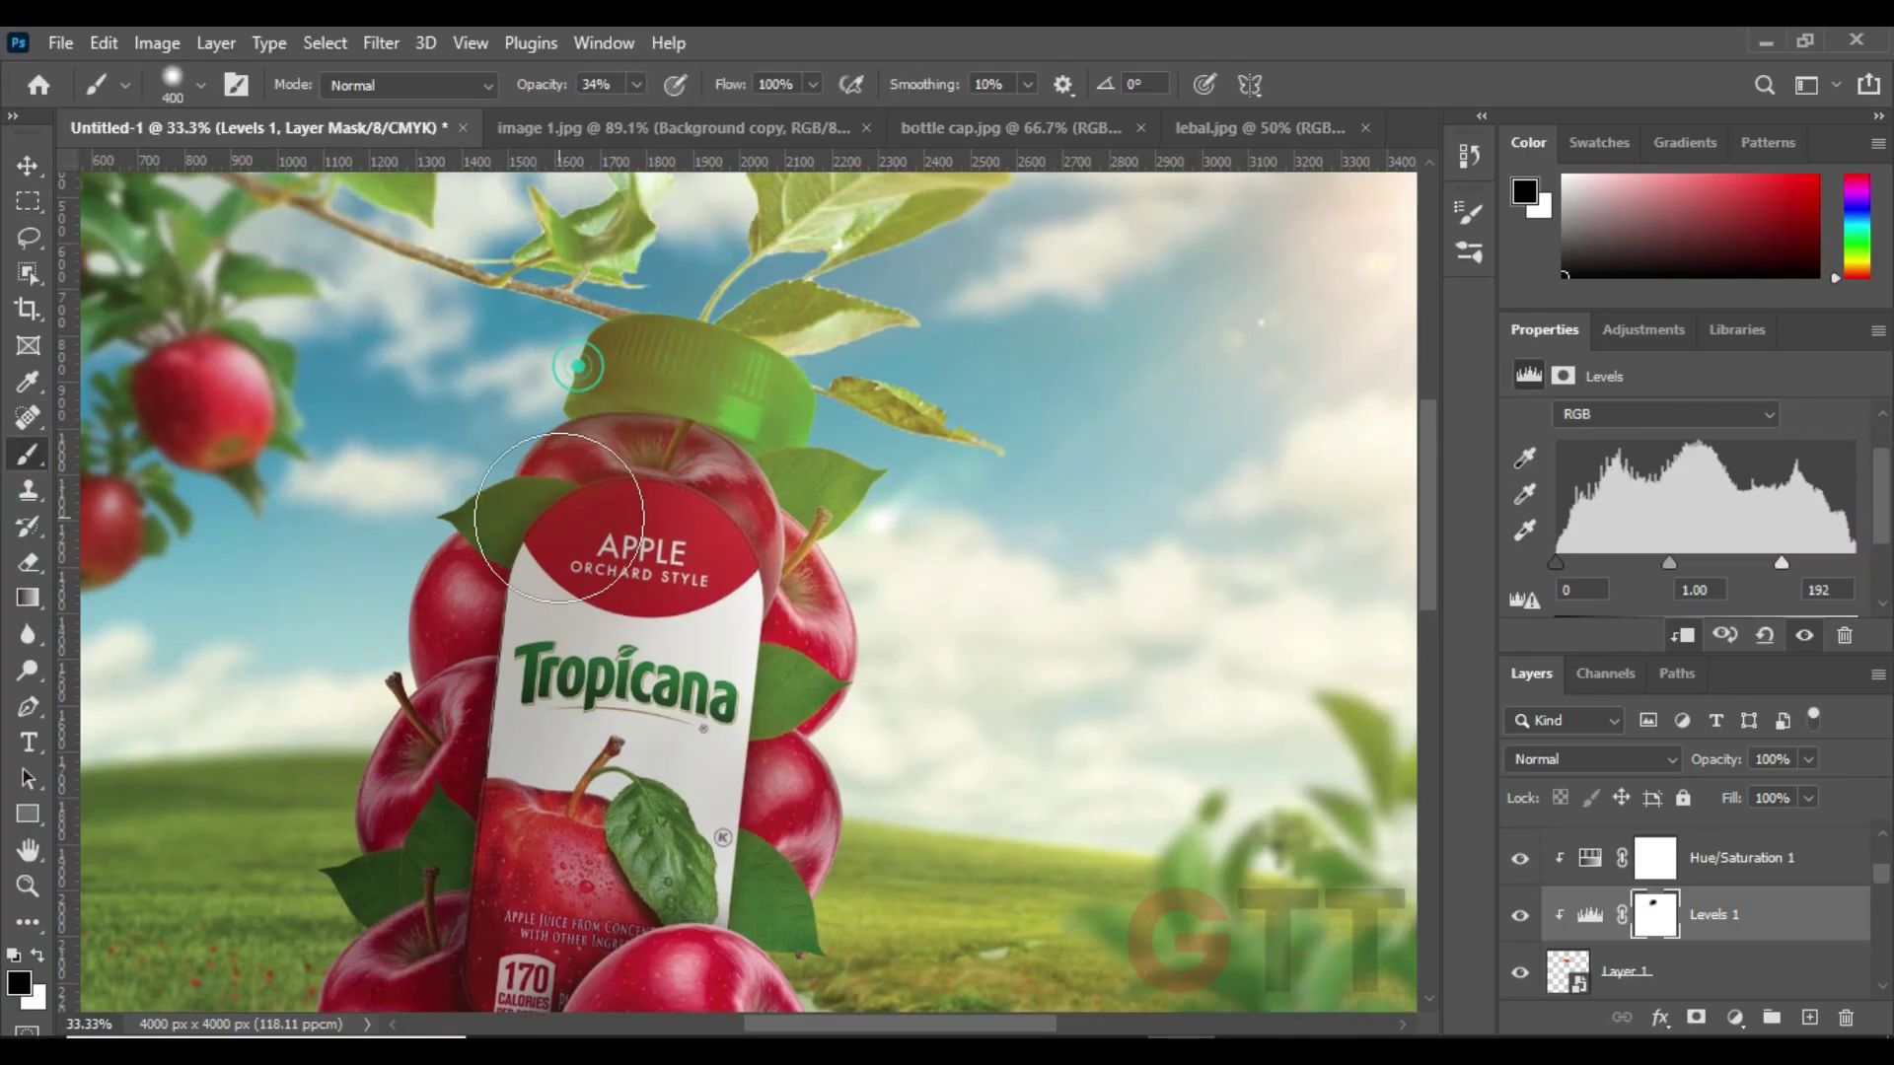
pyautogui.scroll(-3, 559, 518)
# - Add an Exposure layer clipped to the meadow background, set to -2.06
pyautogui.press('v')
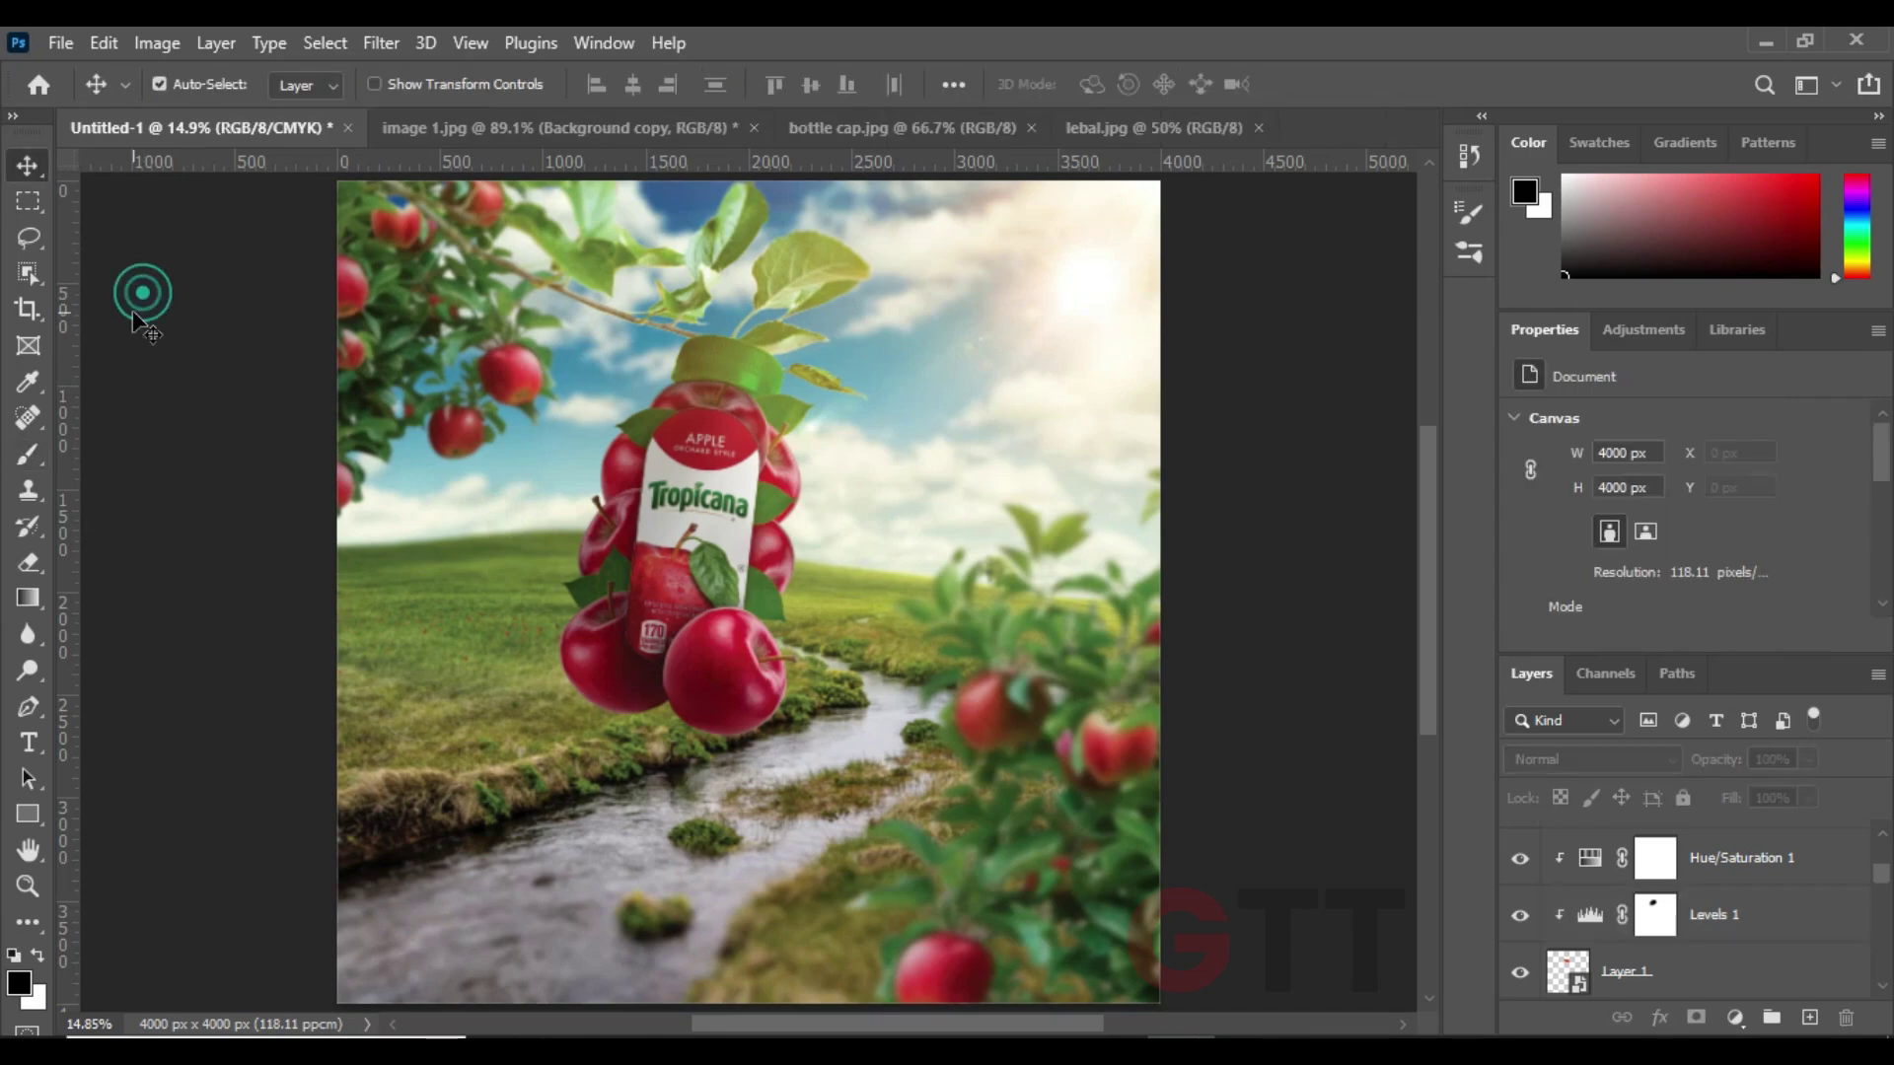
pyautogui.click(822, 259)
pyautogui.click(1733, 1016)
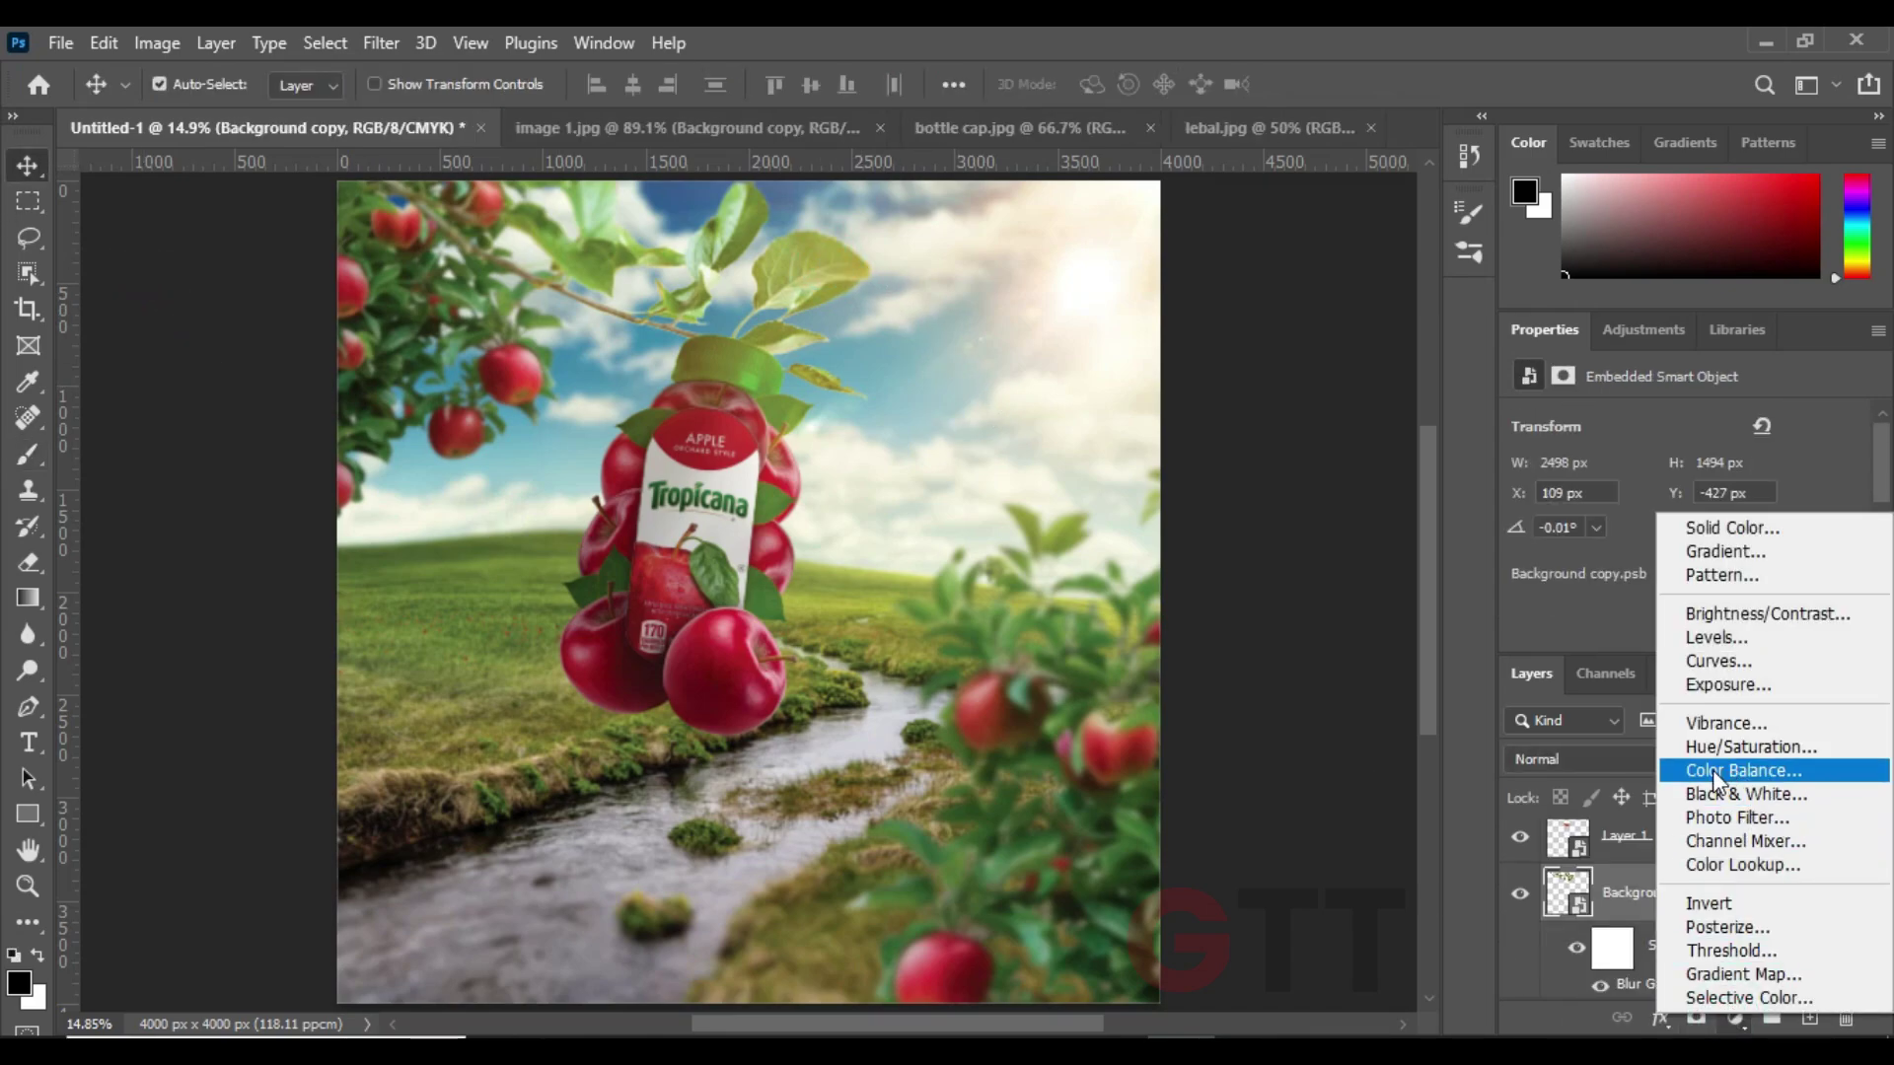
pyautogui.click(1718, 684)
pyautogui.keyDown('alt'); pyautogui.click(1561, 915); pyautogui.keyUp('alt')
pyautogui.moveTo(1686, 488)
pyautogui.mouseDown()
pyautogui.moveTo(1637, 498)
pyautogui.moveTo(1683, 544)
pyautogui.moveTo(1695, 598)
pyautogui.mouseUp()
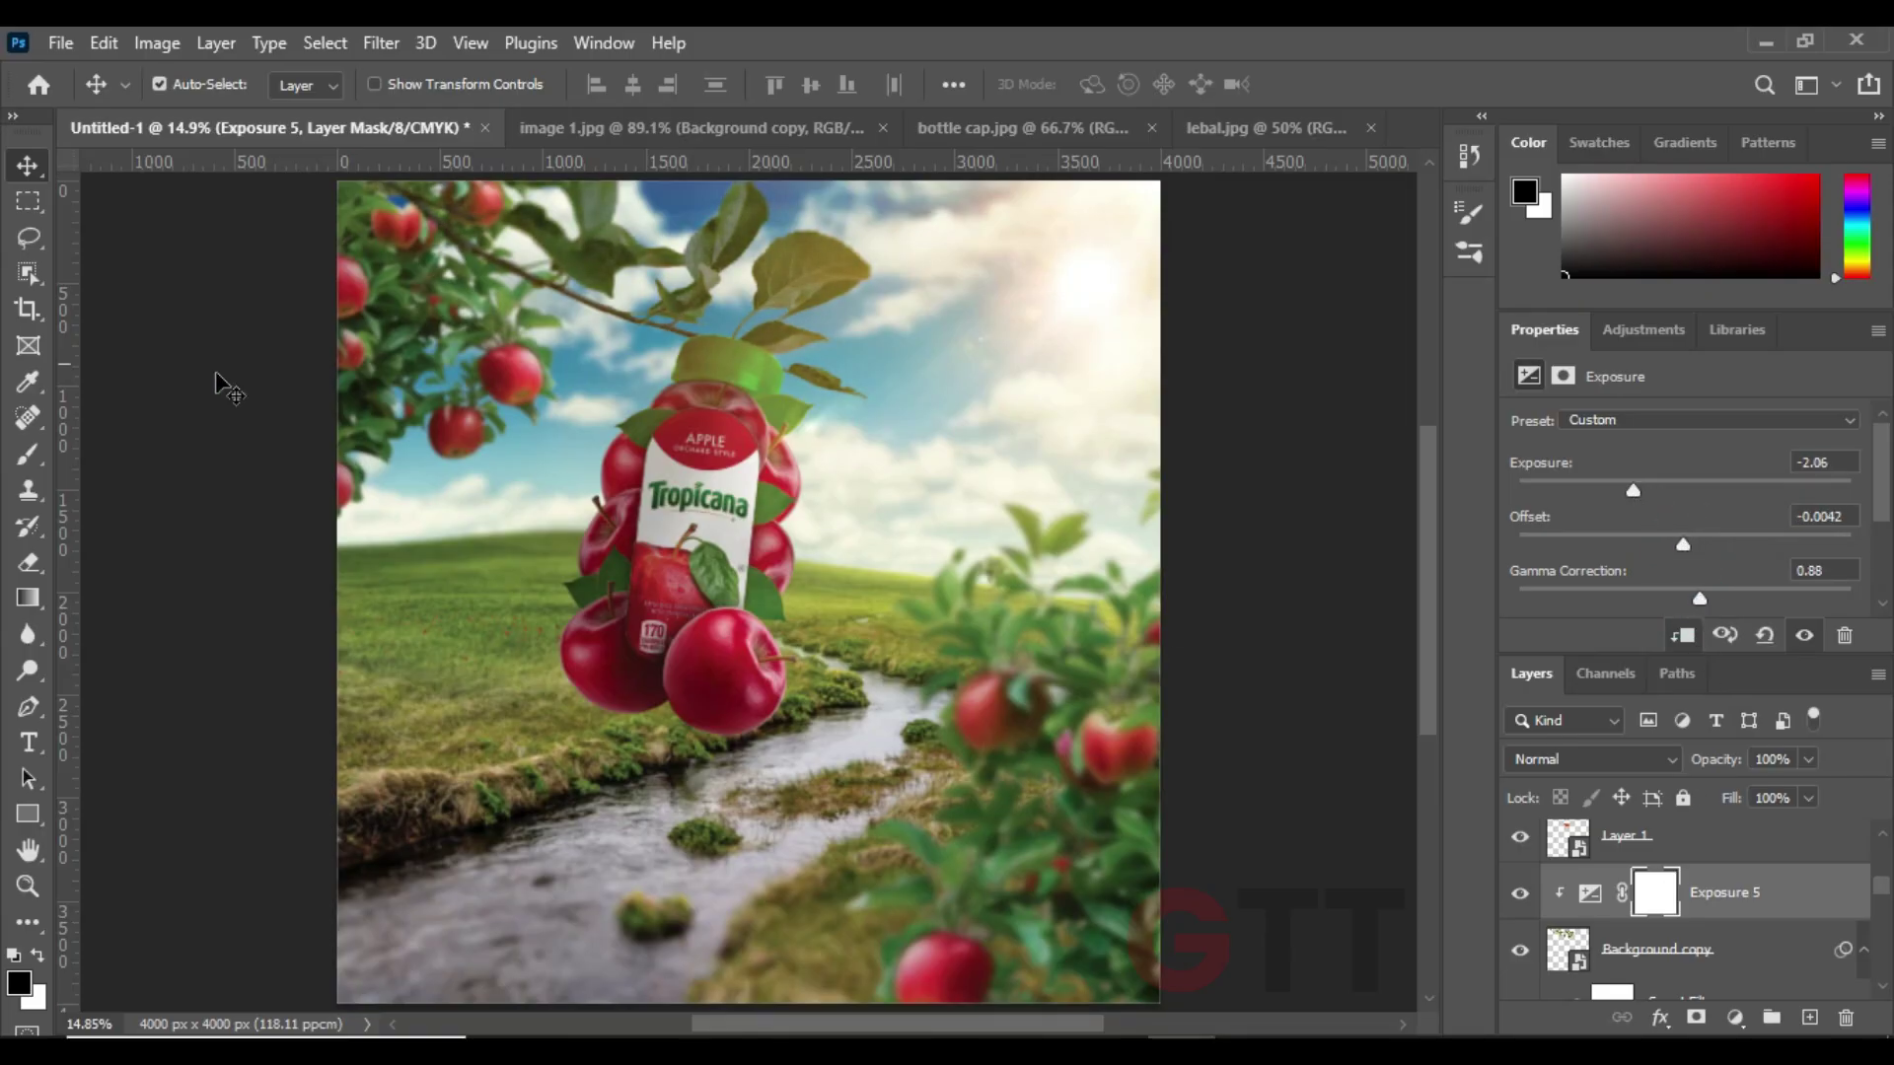
# - Paint black on the Exposure mask around the sky near the top leaves
pyautogui.press('b')
pyautogui.moveTo(894, 295); pyautogui.dragTo(885, 378)
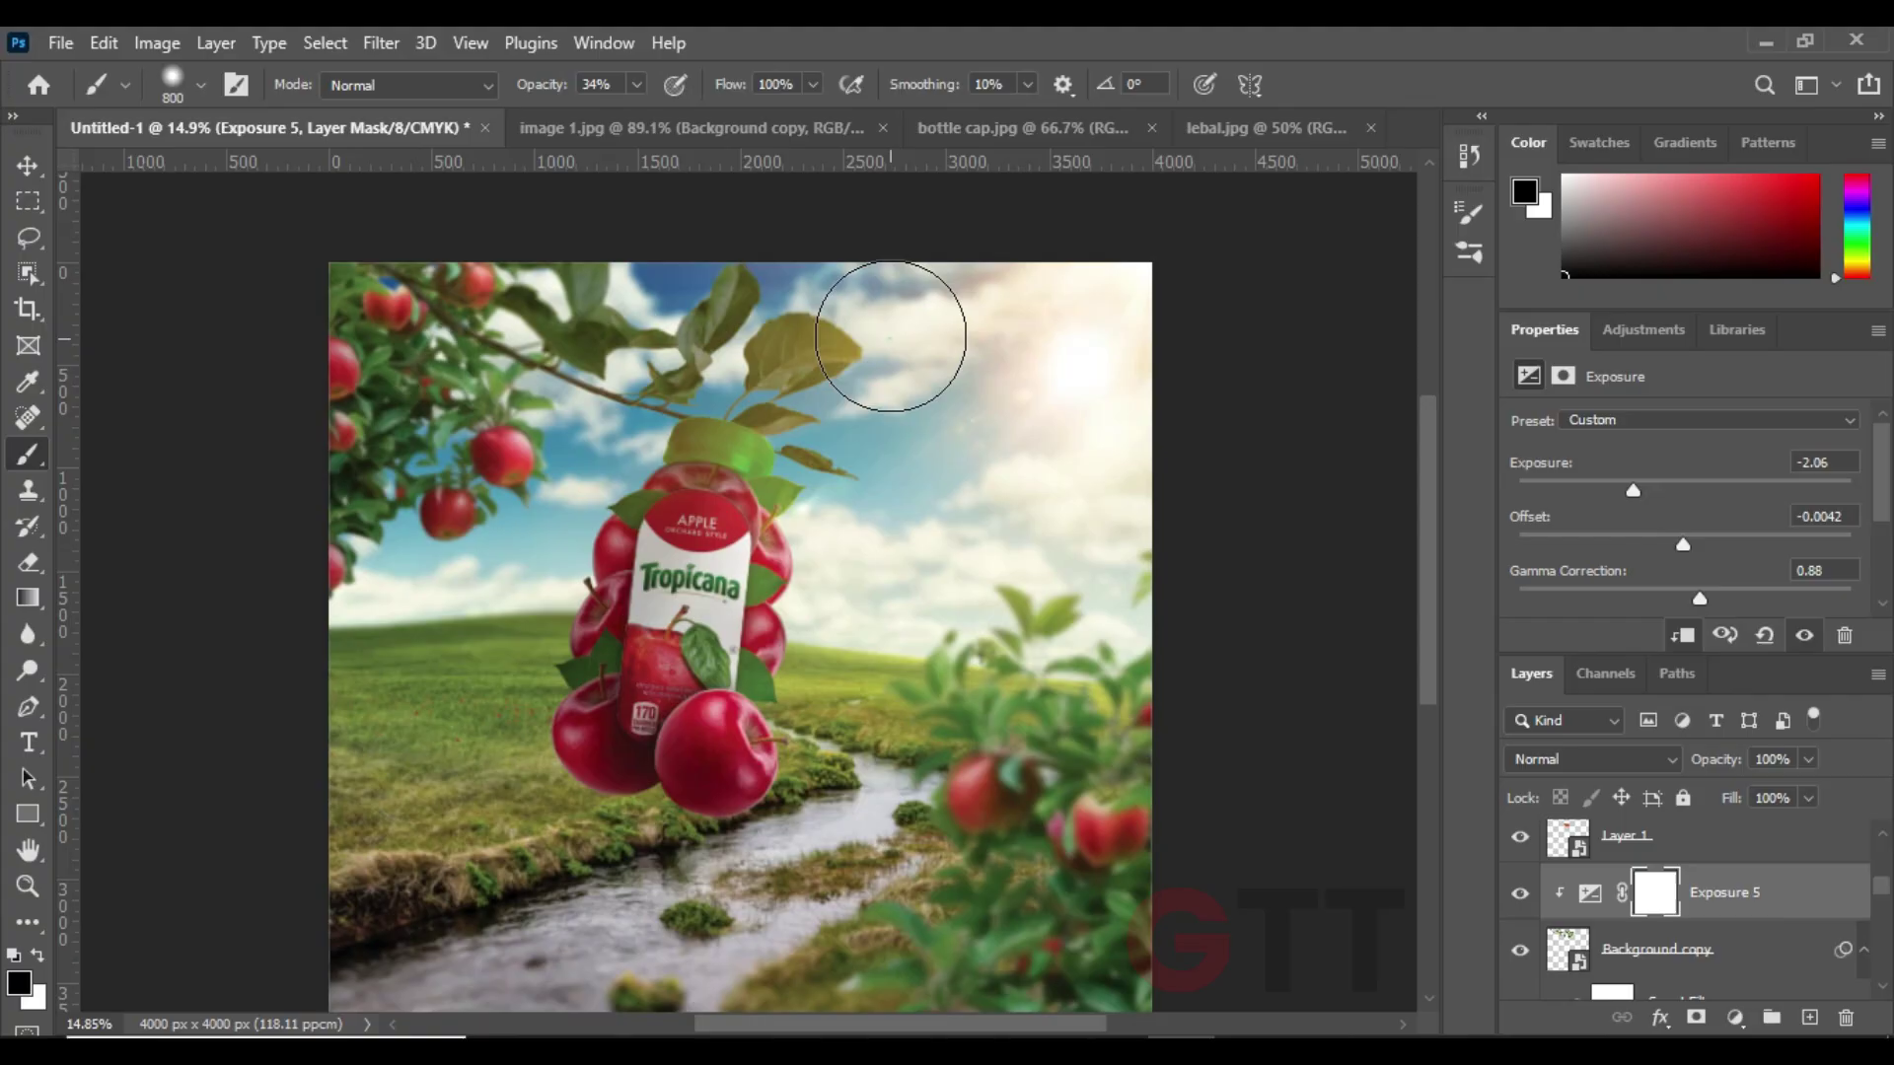
pyautogui.moveTo(839, 296); pyautogui.dragTo(938, 318)
pyautogui.click(745, 262)
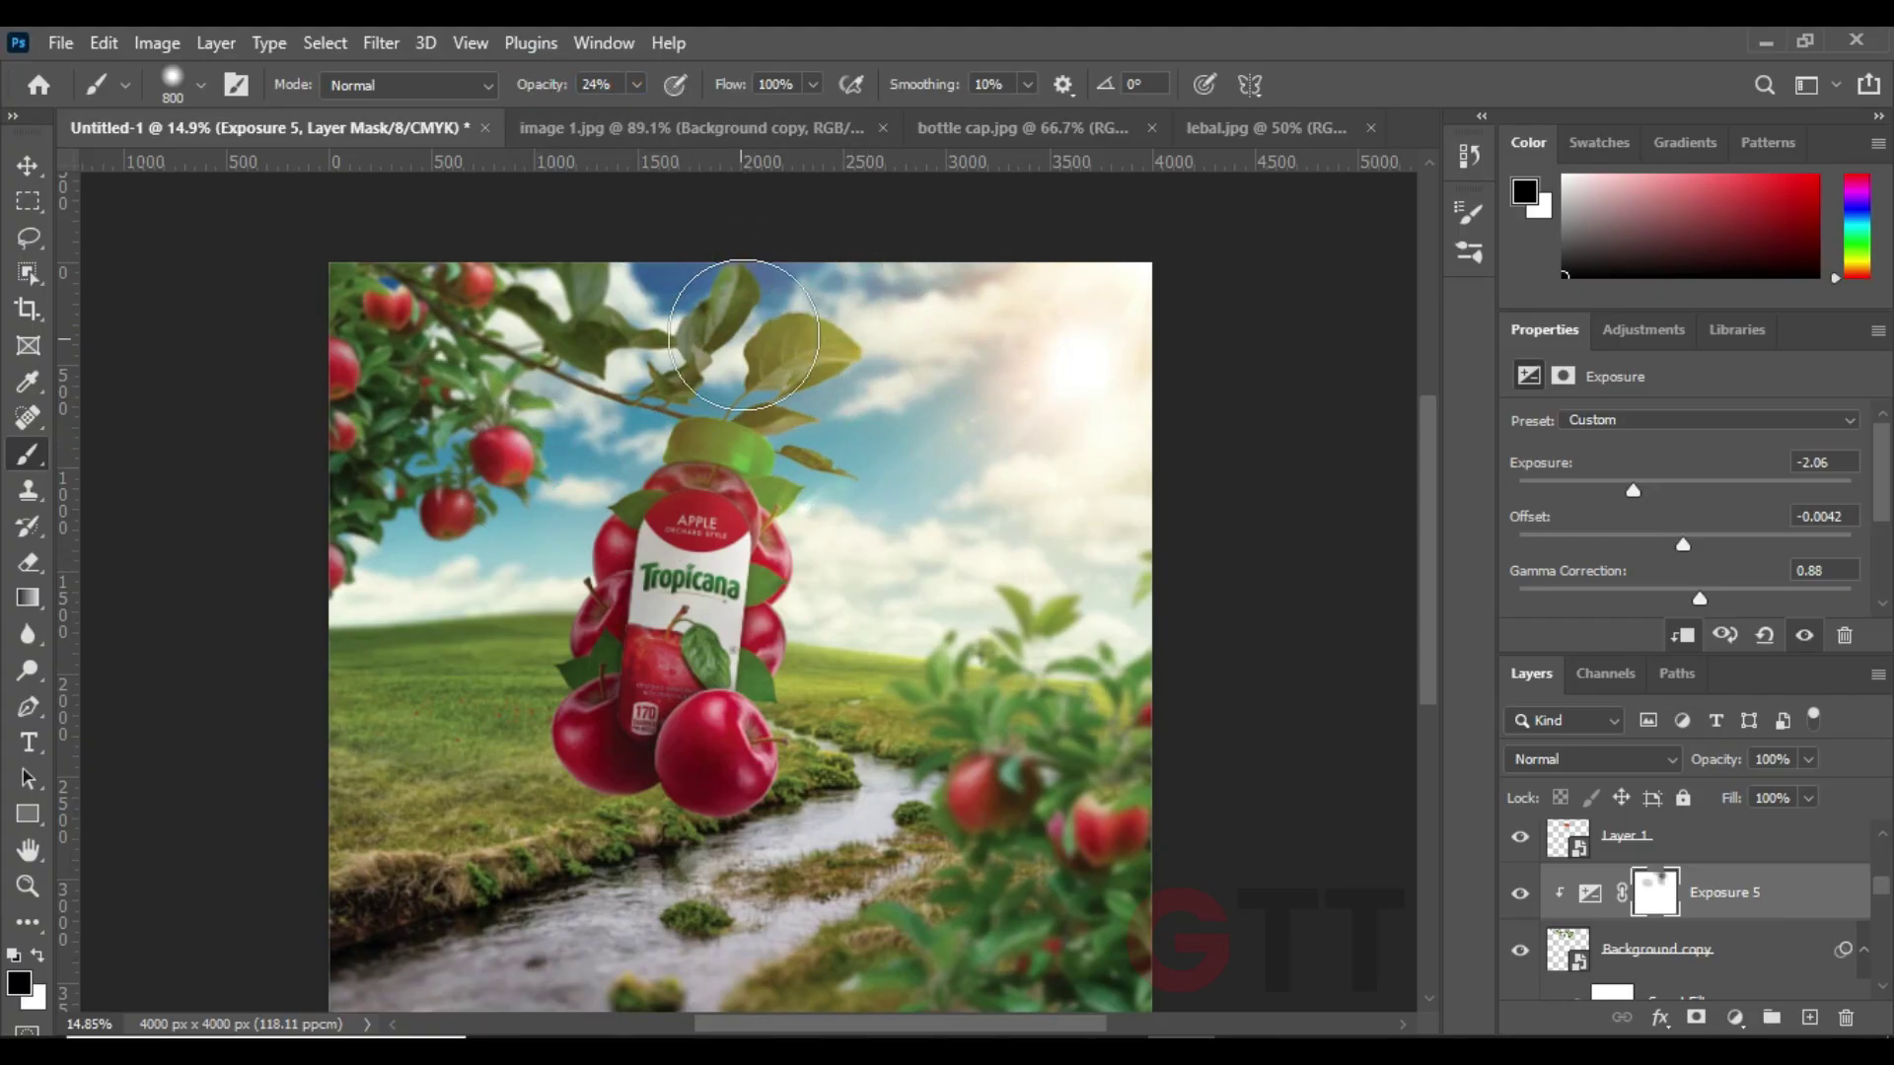
pyautogui.moveTo(721, 491); pyautogui.dragTo(775, 428)
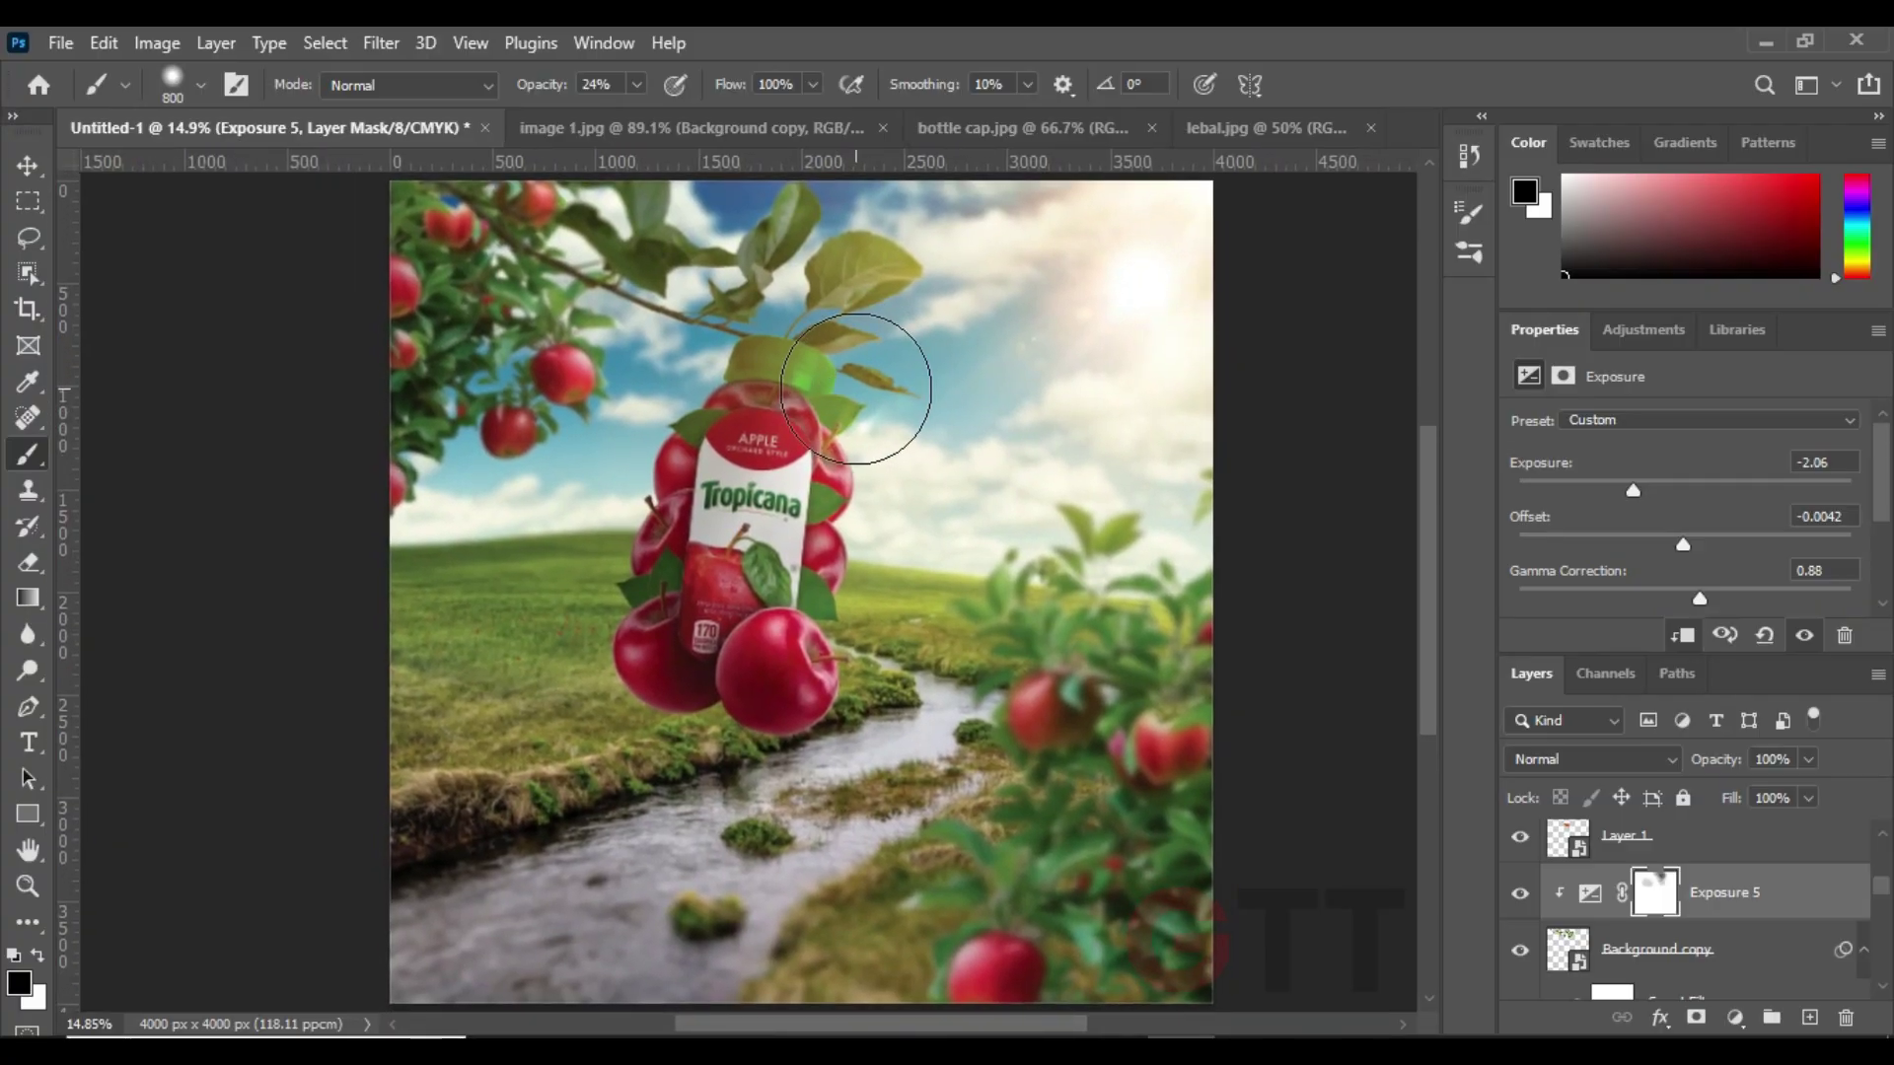
pyautogui.scroll(2, 729, 349)
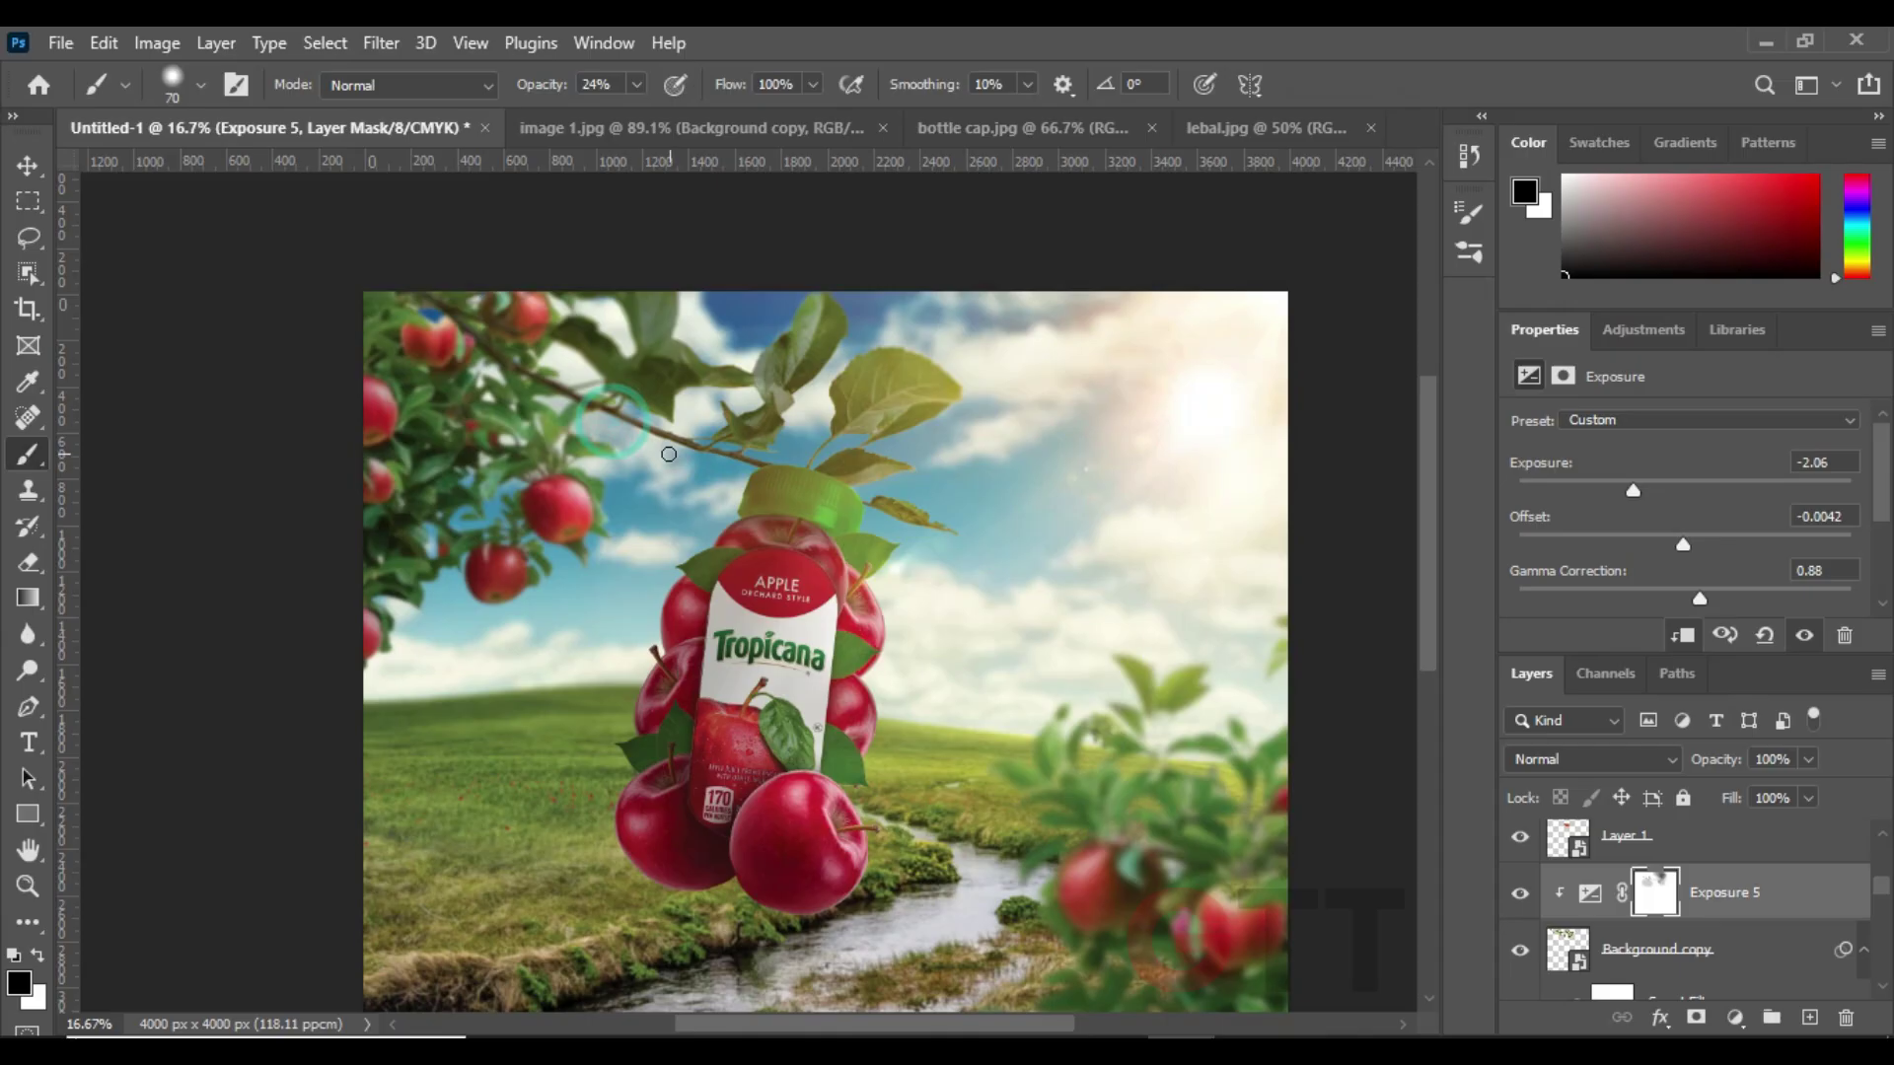
pyautogui.scroll(-2, 708, 519)
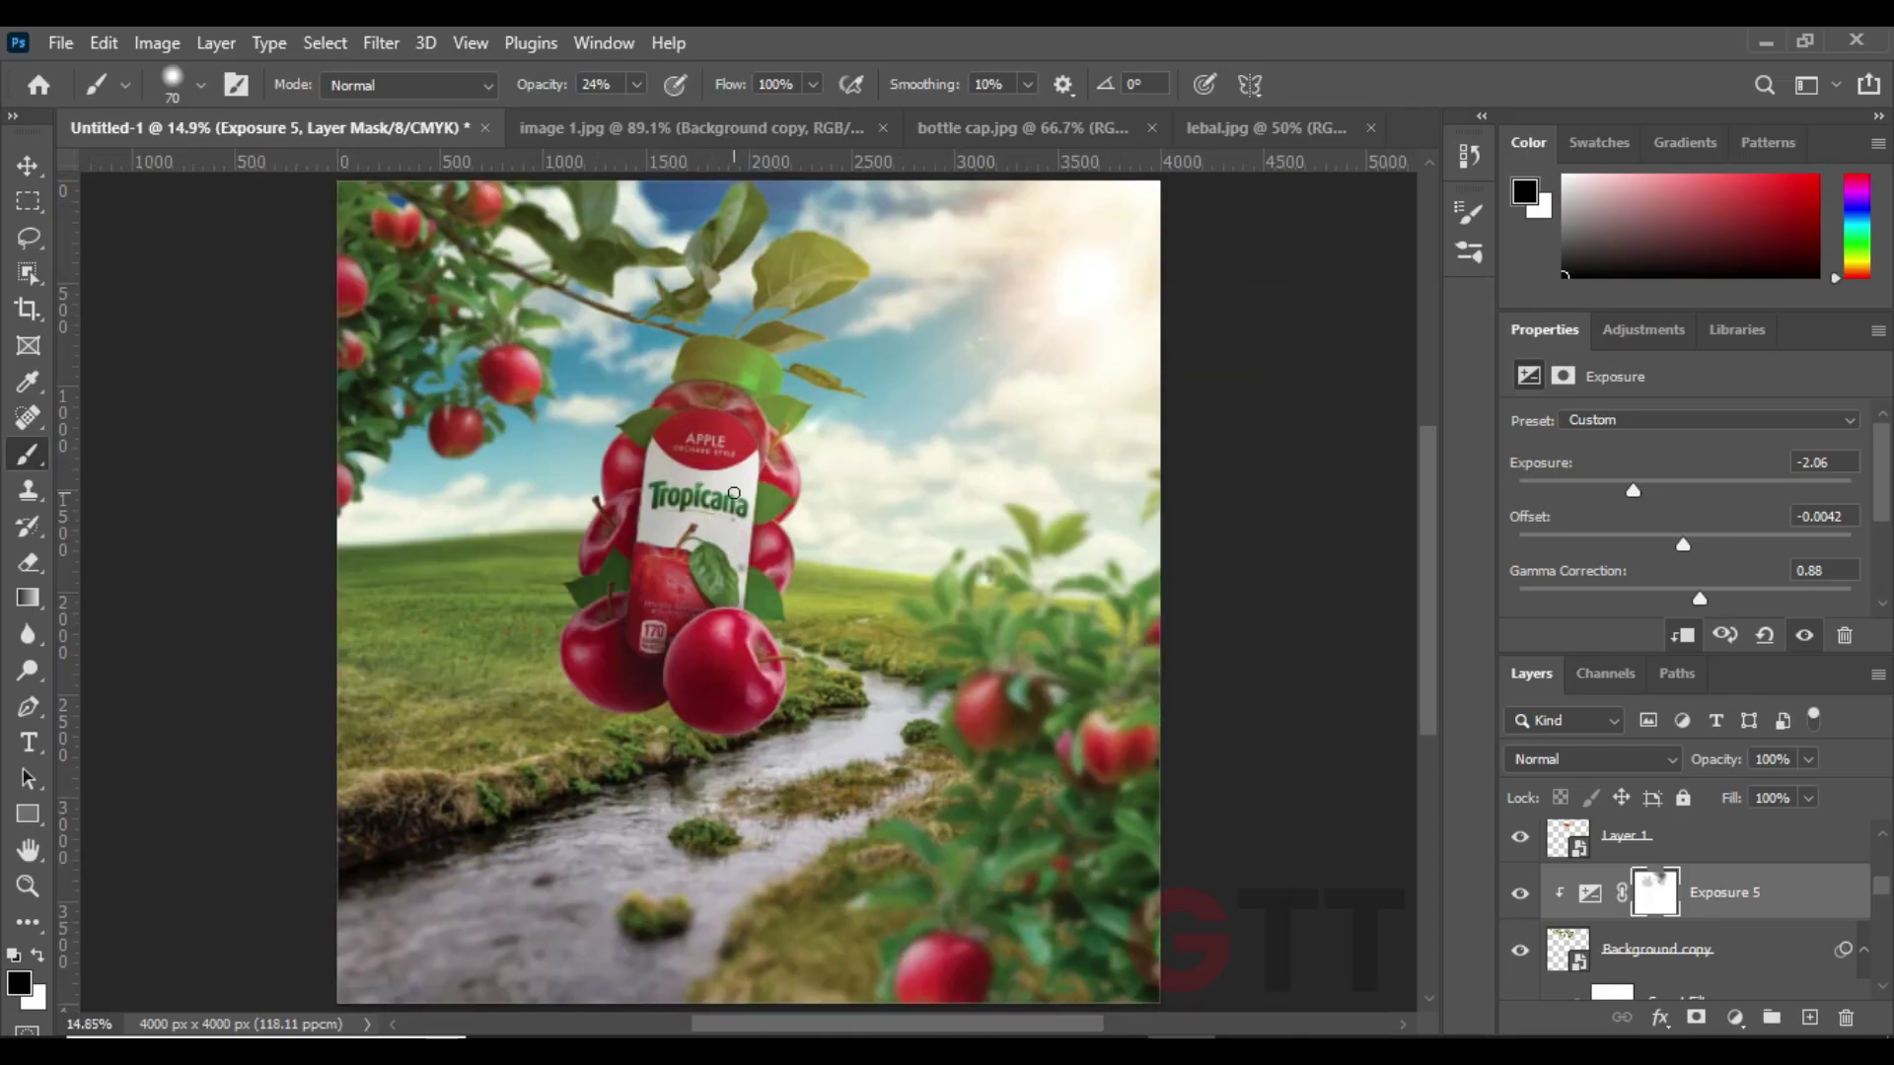
pyautogui.click(28, 165)
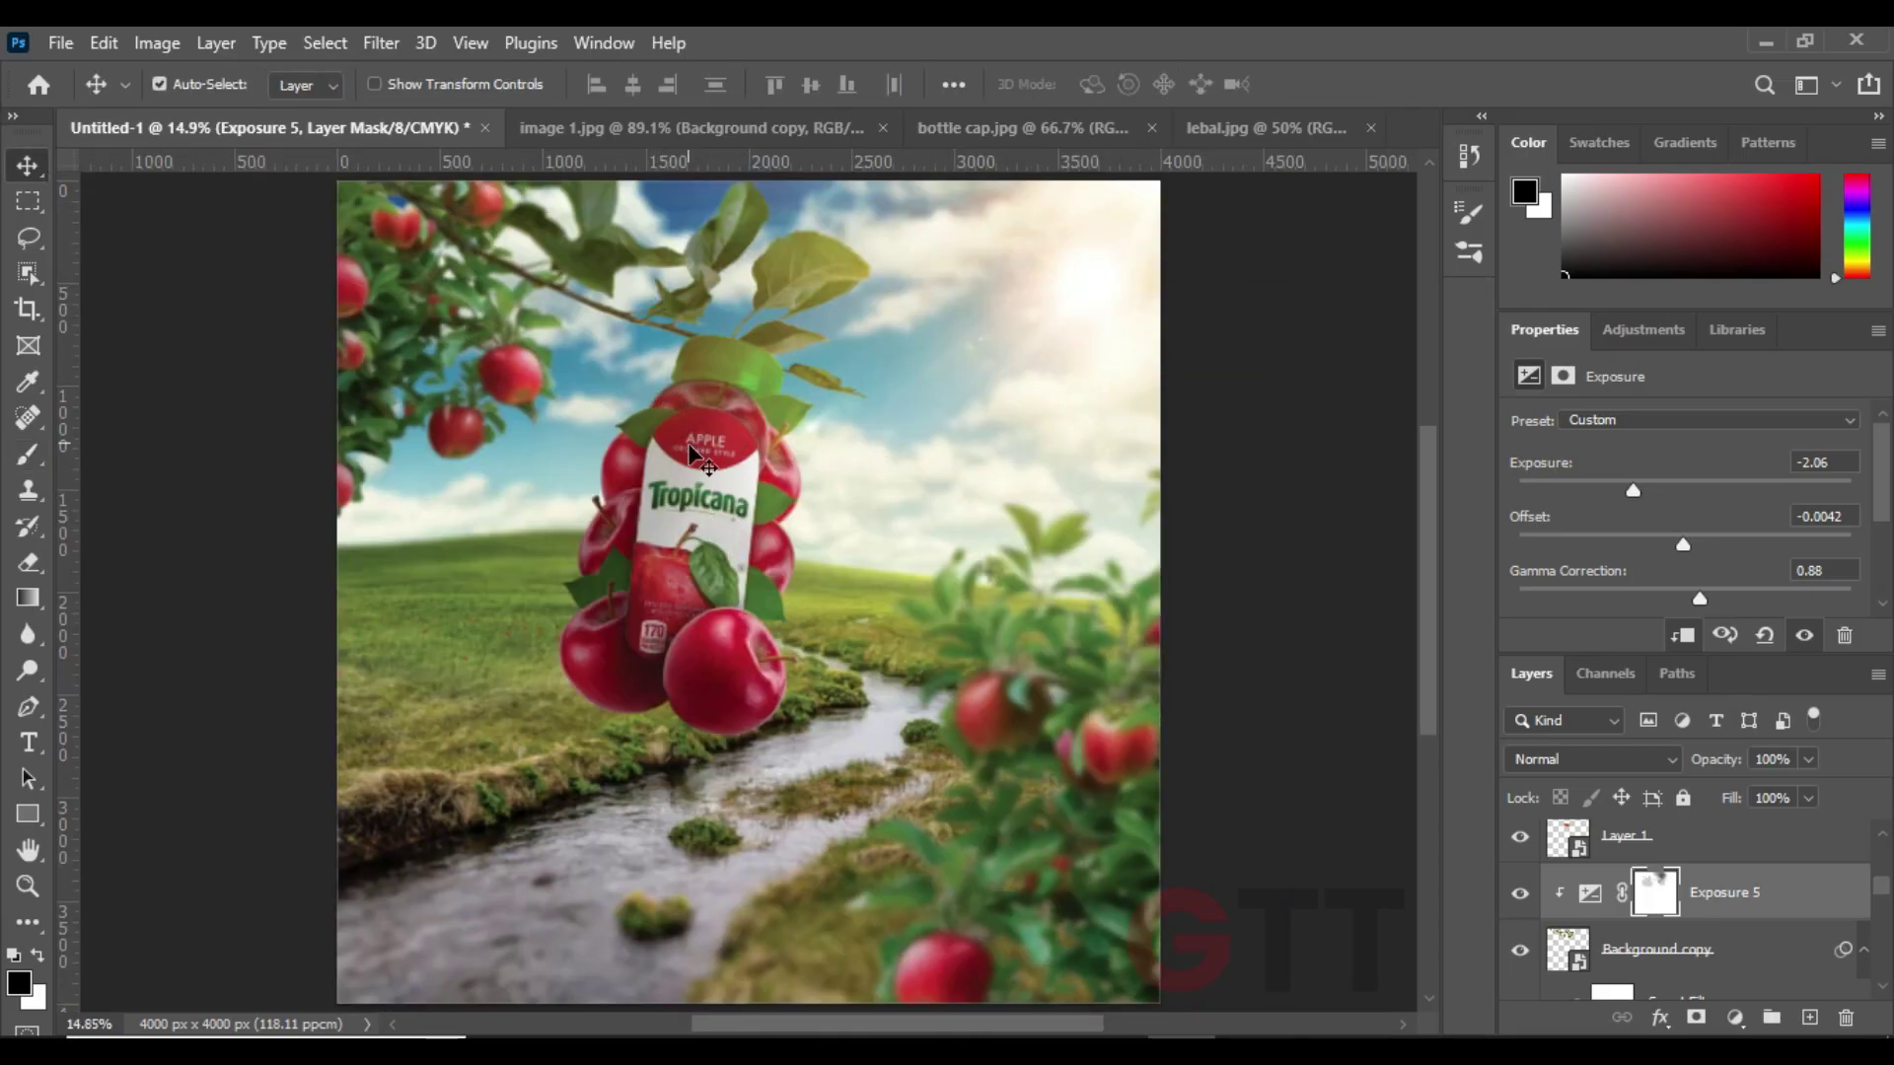
pyautogui.click(701, 471)
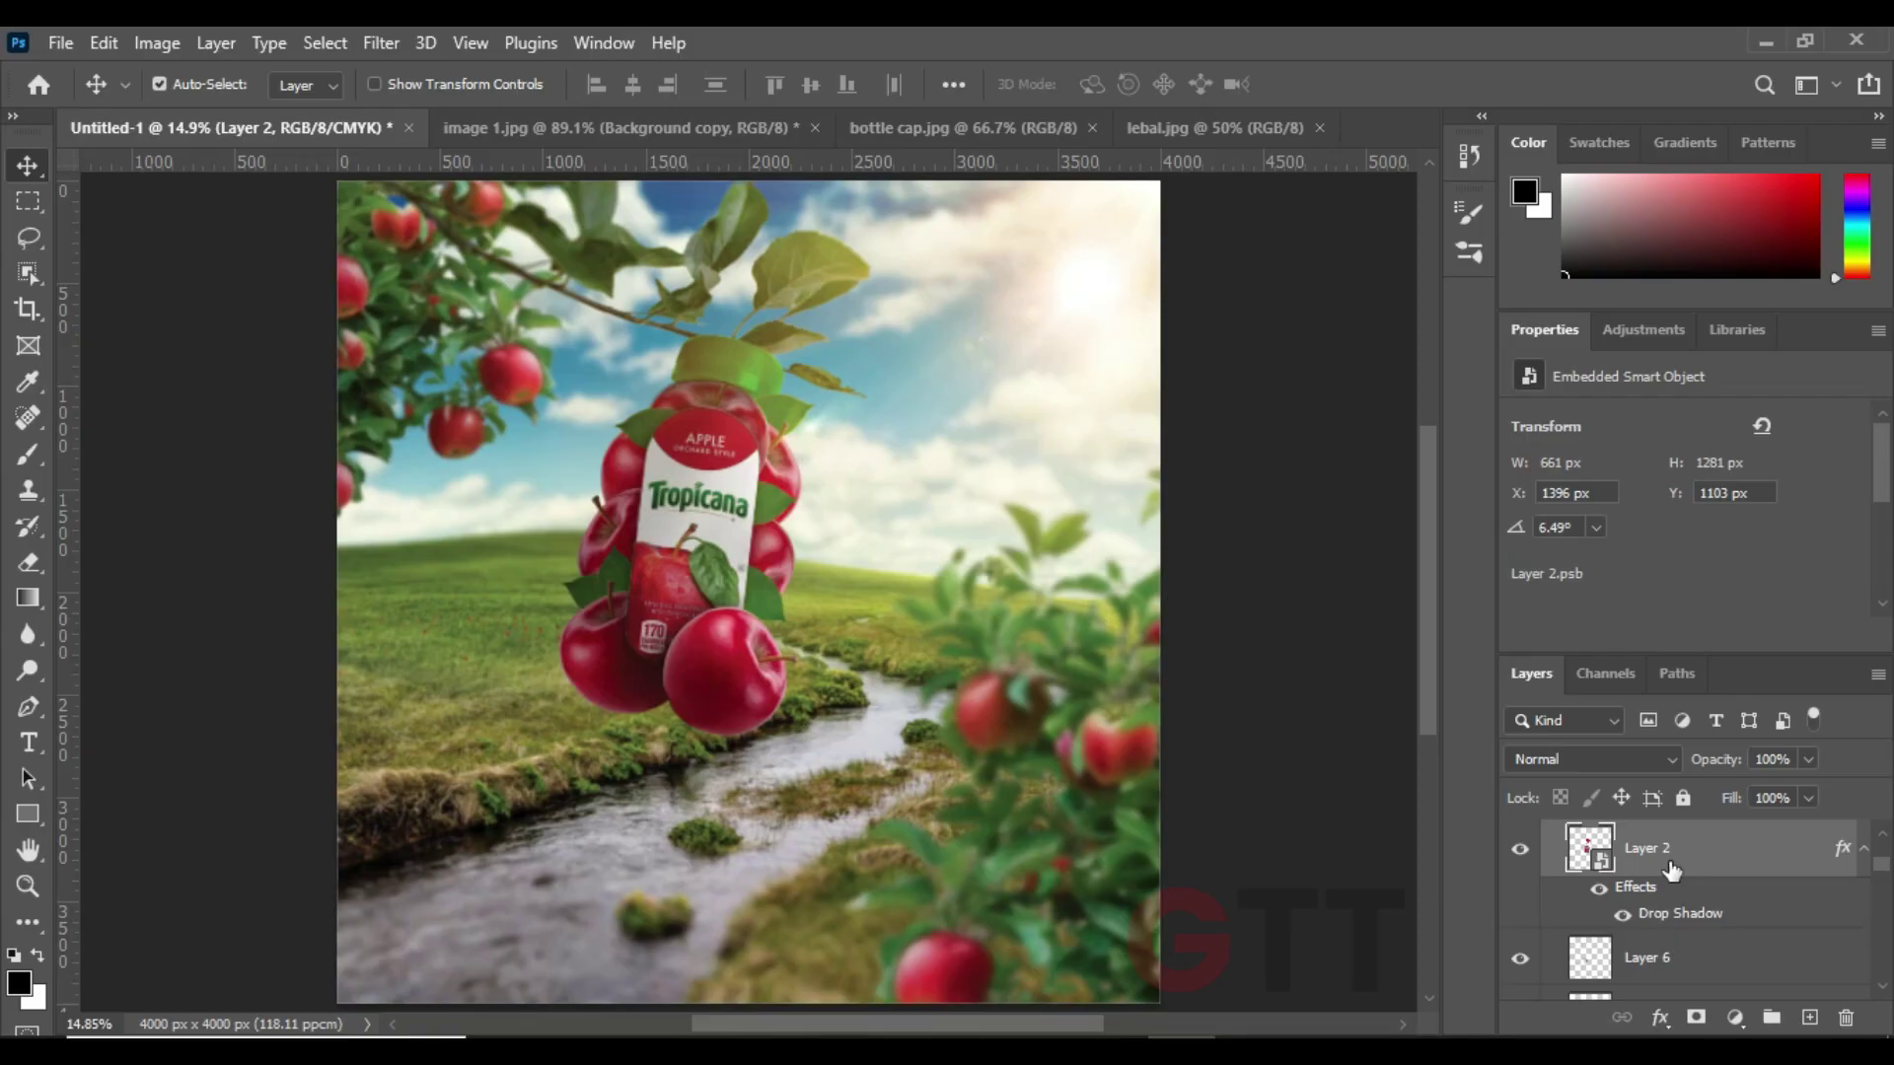
# - Add a clipped Exposure adjustment at -0.61 above the Tropicana bottle
pyautogui.click(1734, 1017)
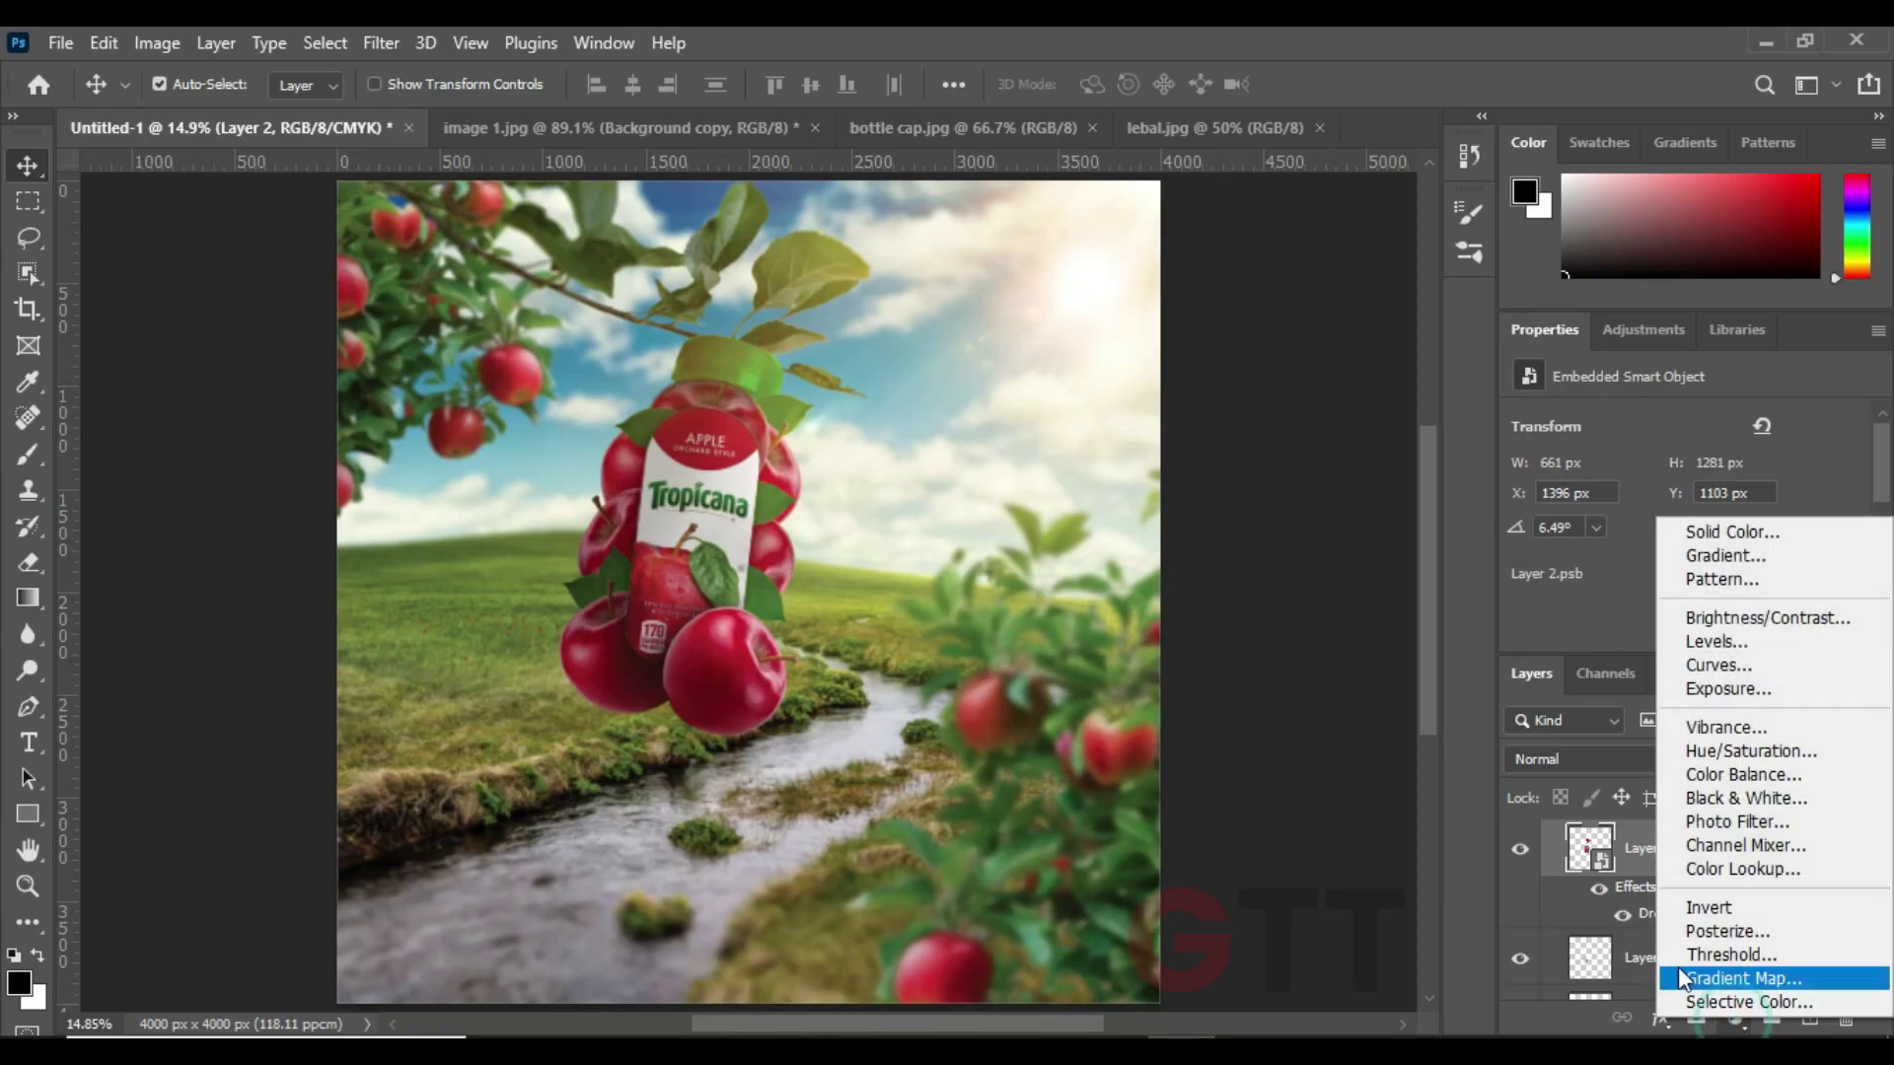
pyautogui.click(1727, 688)
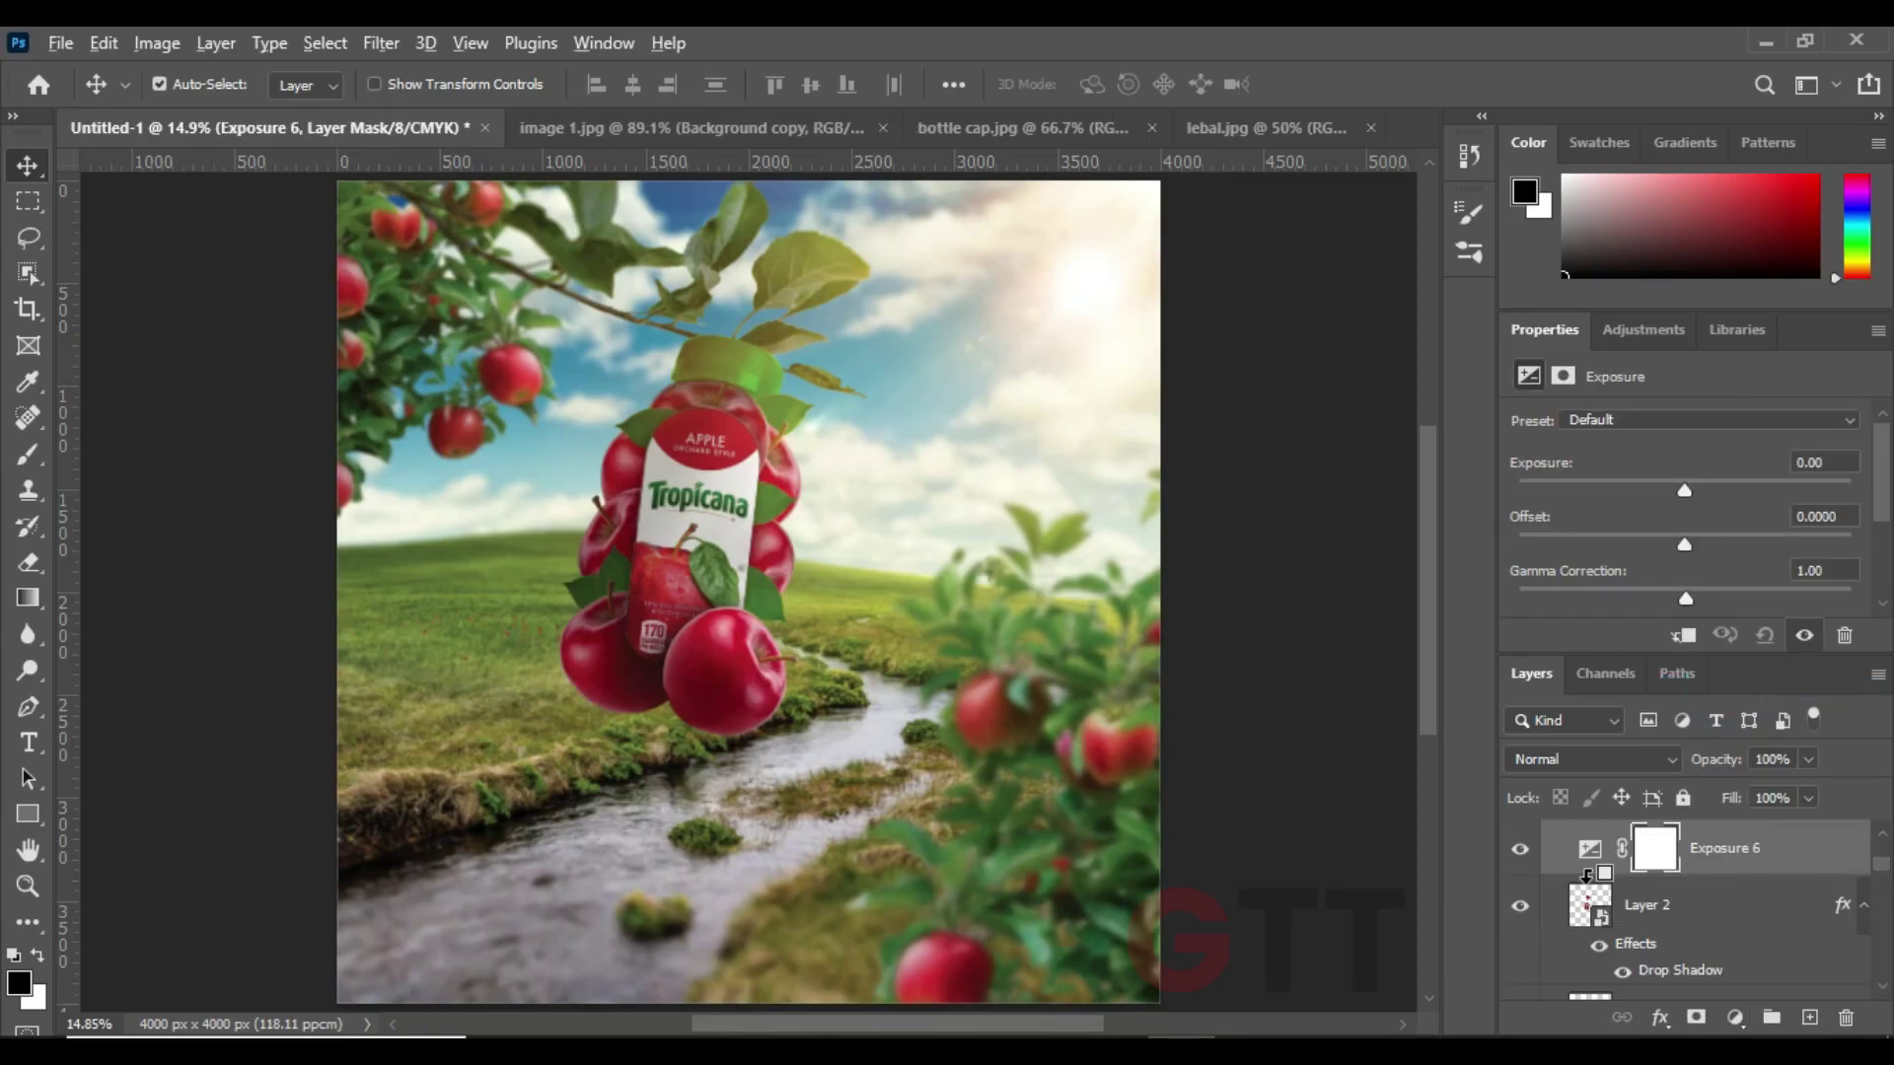
pyautogui.moveTo(1686, 491); pyautogui.dragTo(1673, 490)
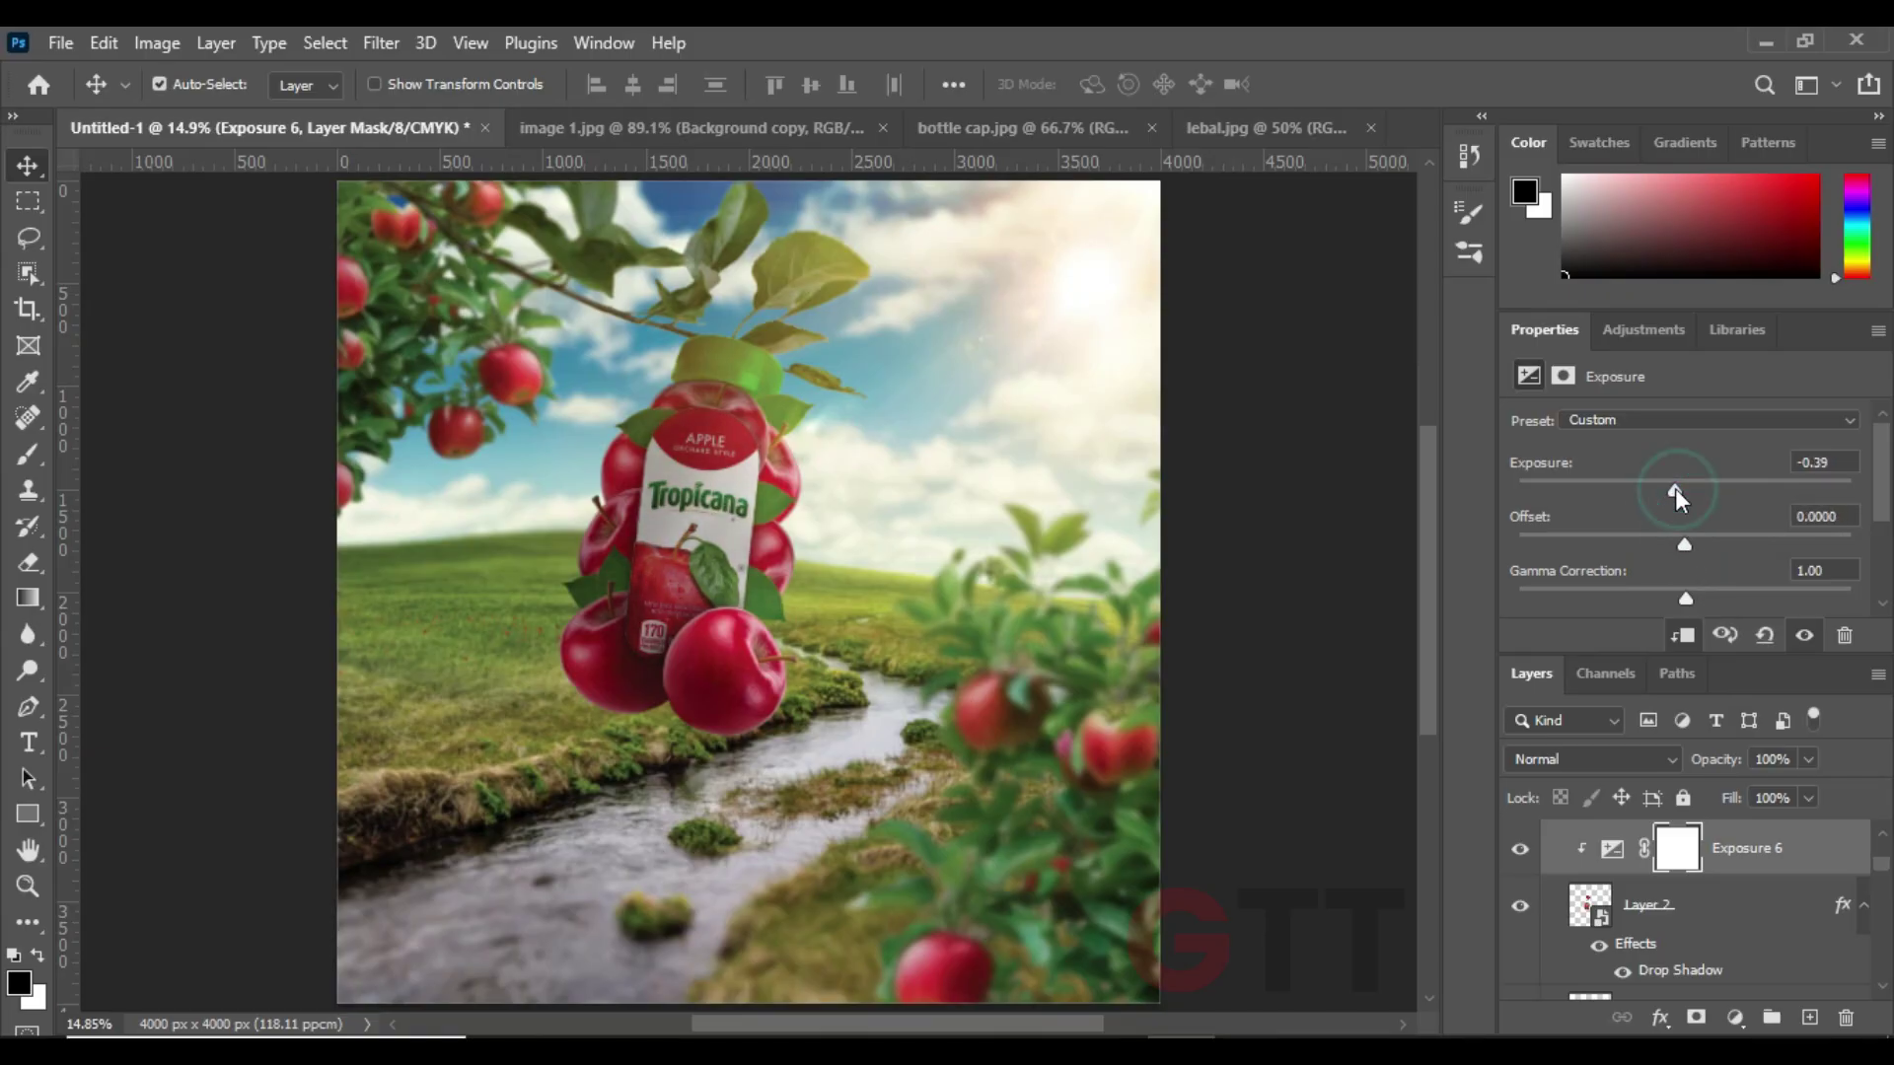
# - Paint black on its mask with a larger brush near the bottle top and an apple
pyautogui.click(28, 454)
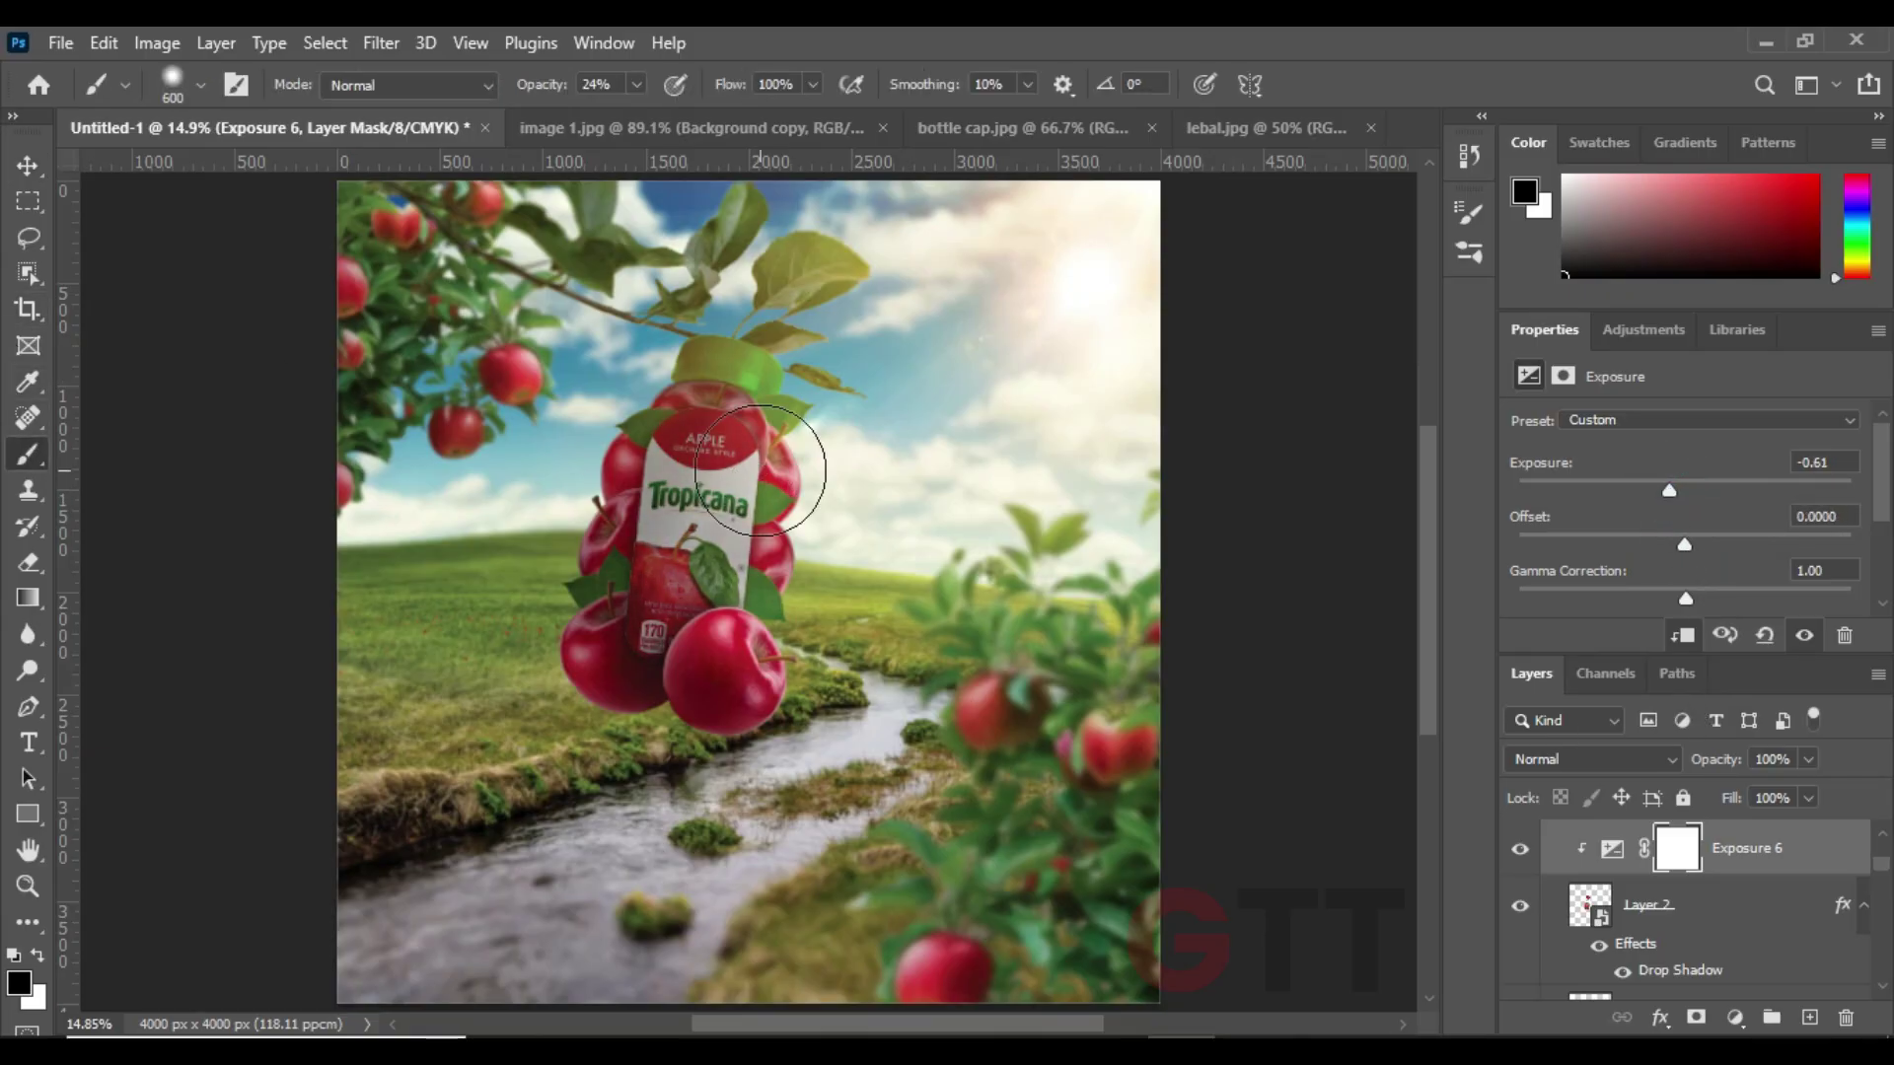
pyautogui.click(759, 471)
pyautogui.press(']')
pyautogui.press(']')
pyautogui.click(774, 572)
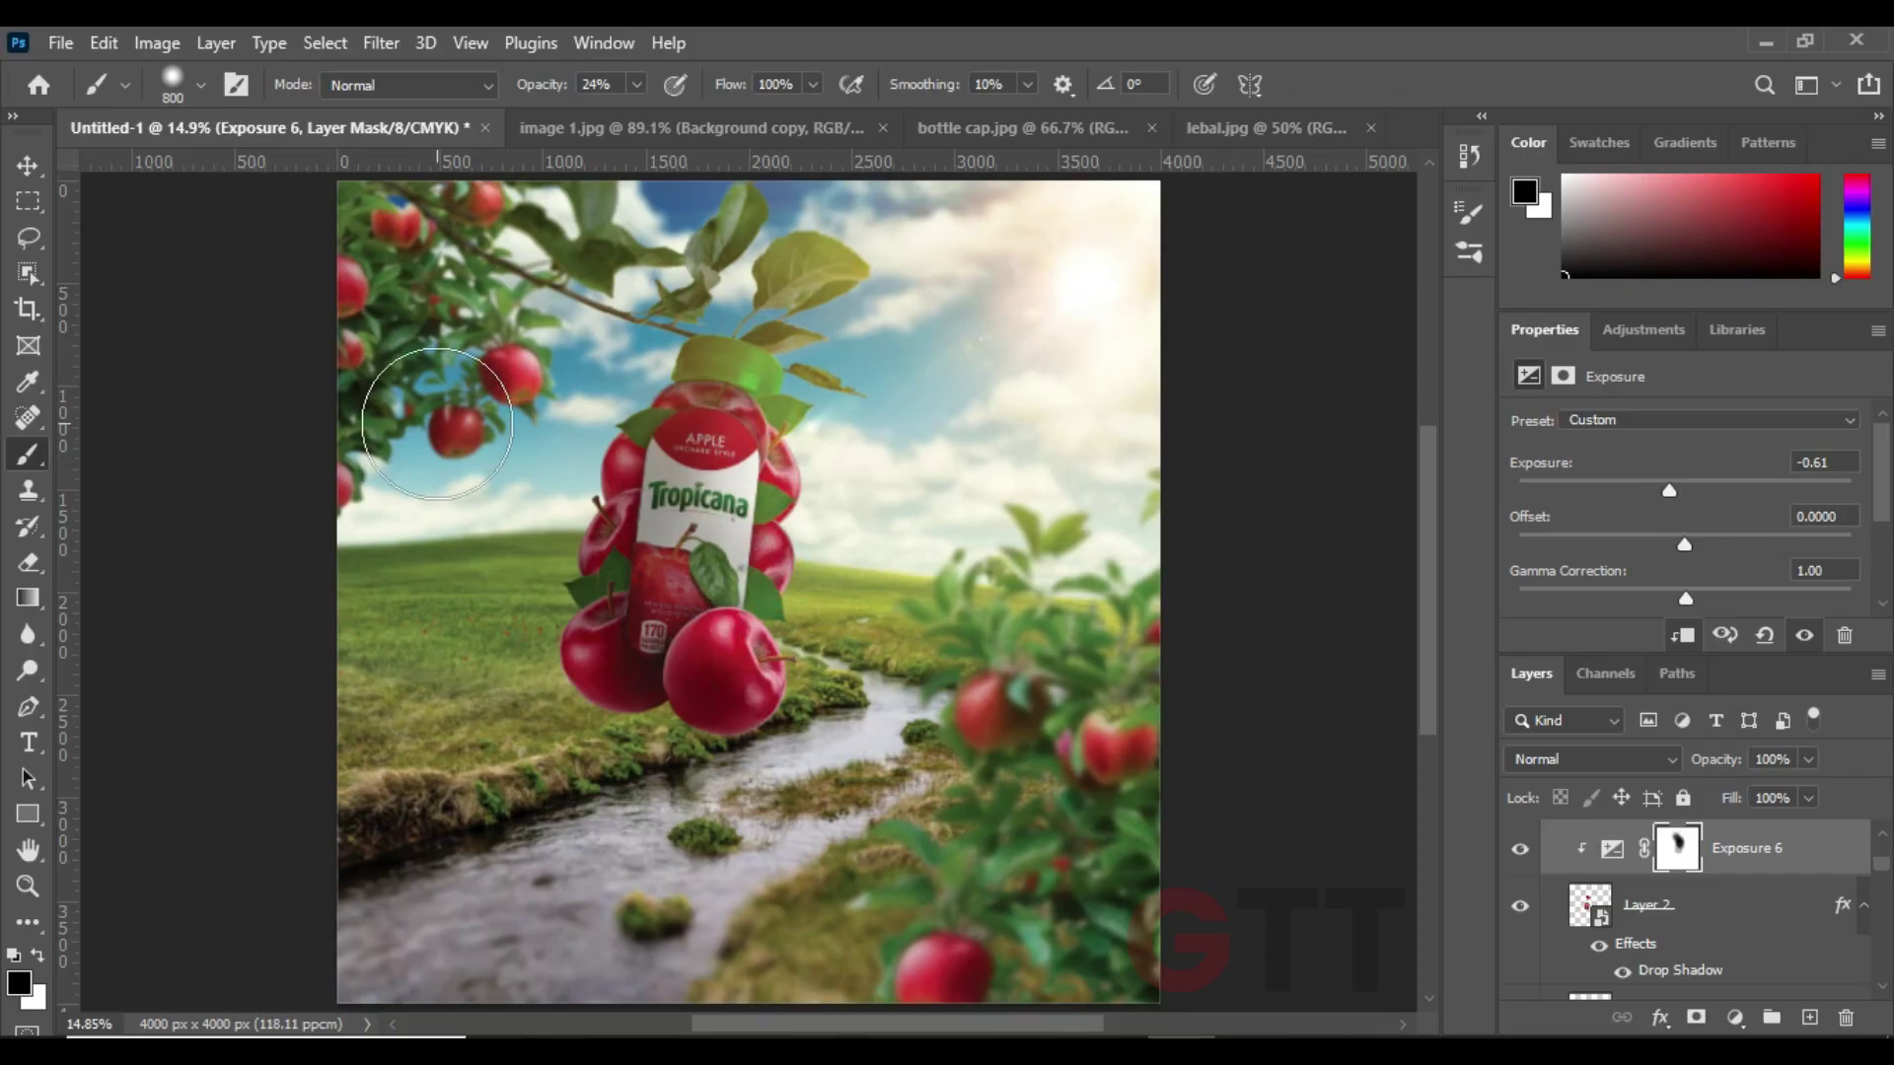
# - Select the Exposure 4 layer from the canvas and zoom in on the bottle
pyautogui.click(32, 169)
pyautogui.scroll(-3, 139, 330)
pyautogui.scroll(2, 139, 330)
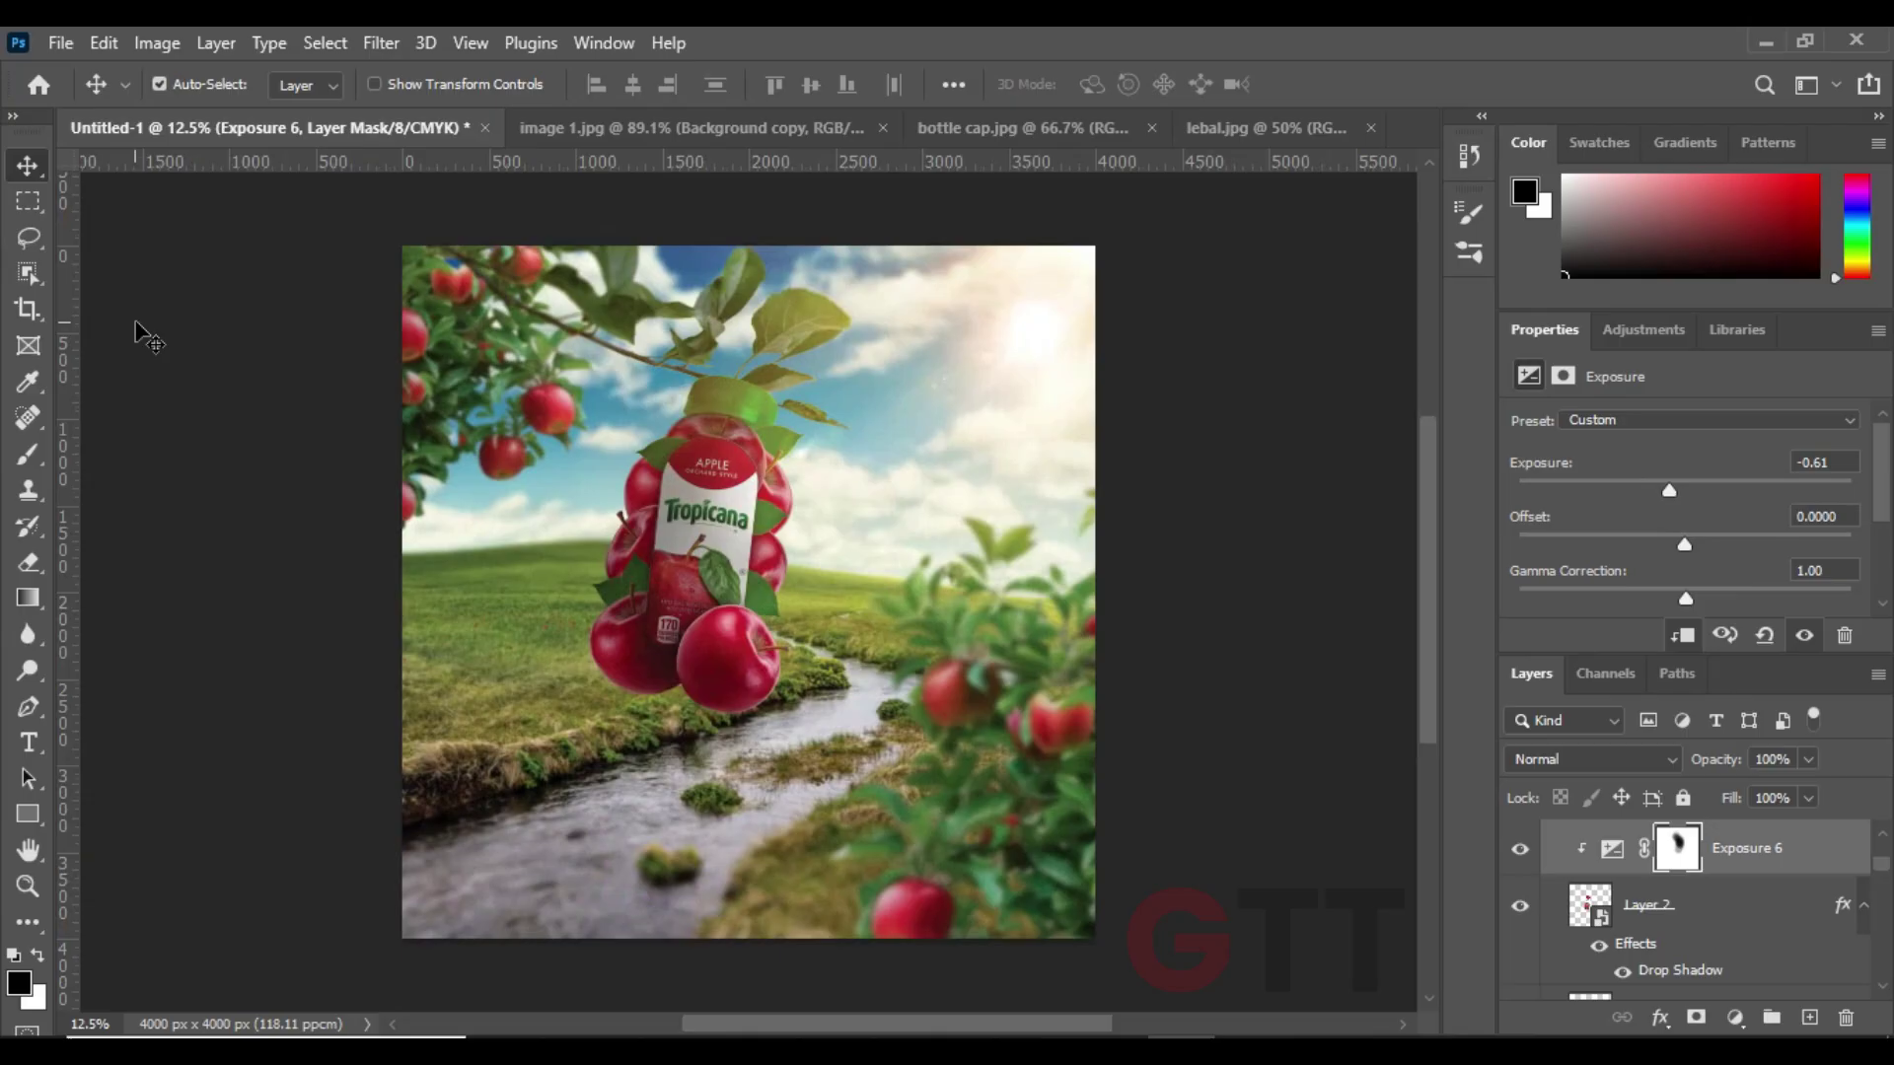
pyautogui.moveTo(550, 435); pyautogui.dragTo(580, 442)
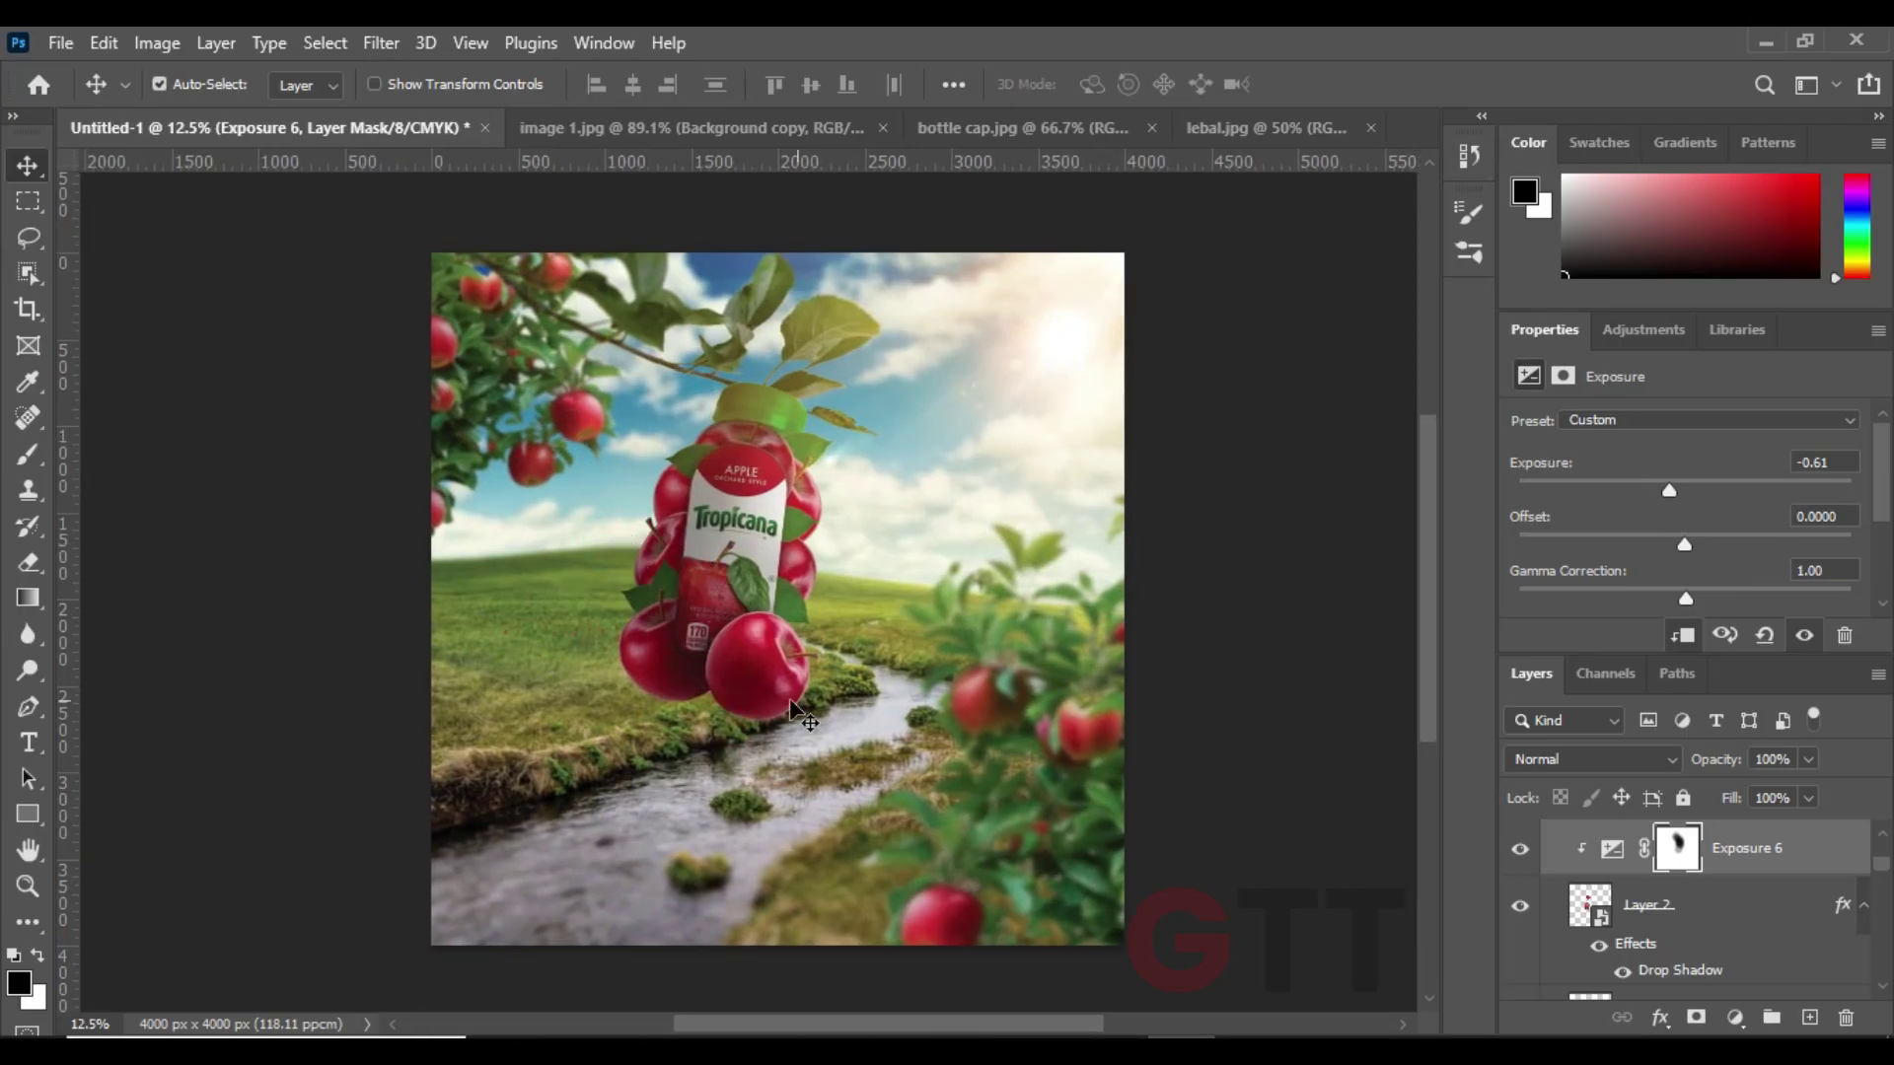
pyautogui.click(731, 700)
pyautogui.hotkey('ctrl', '+')
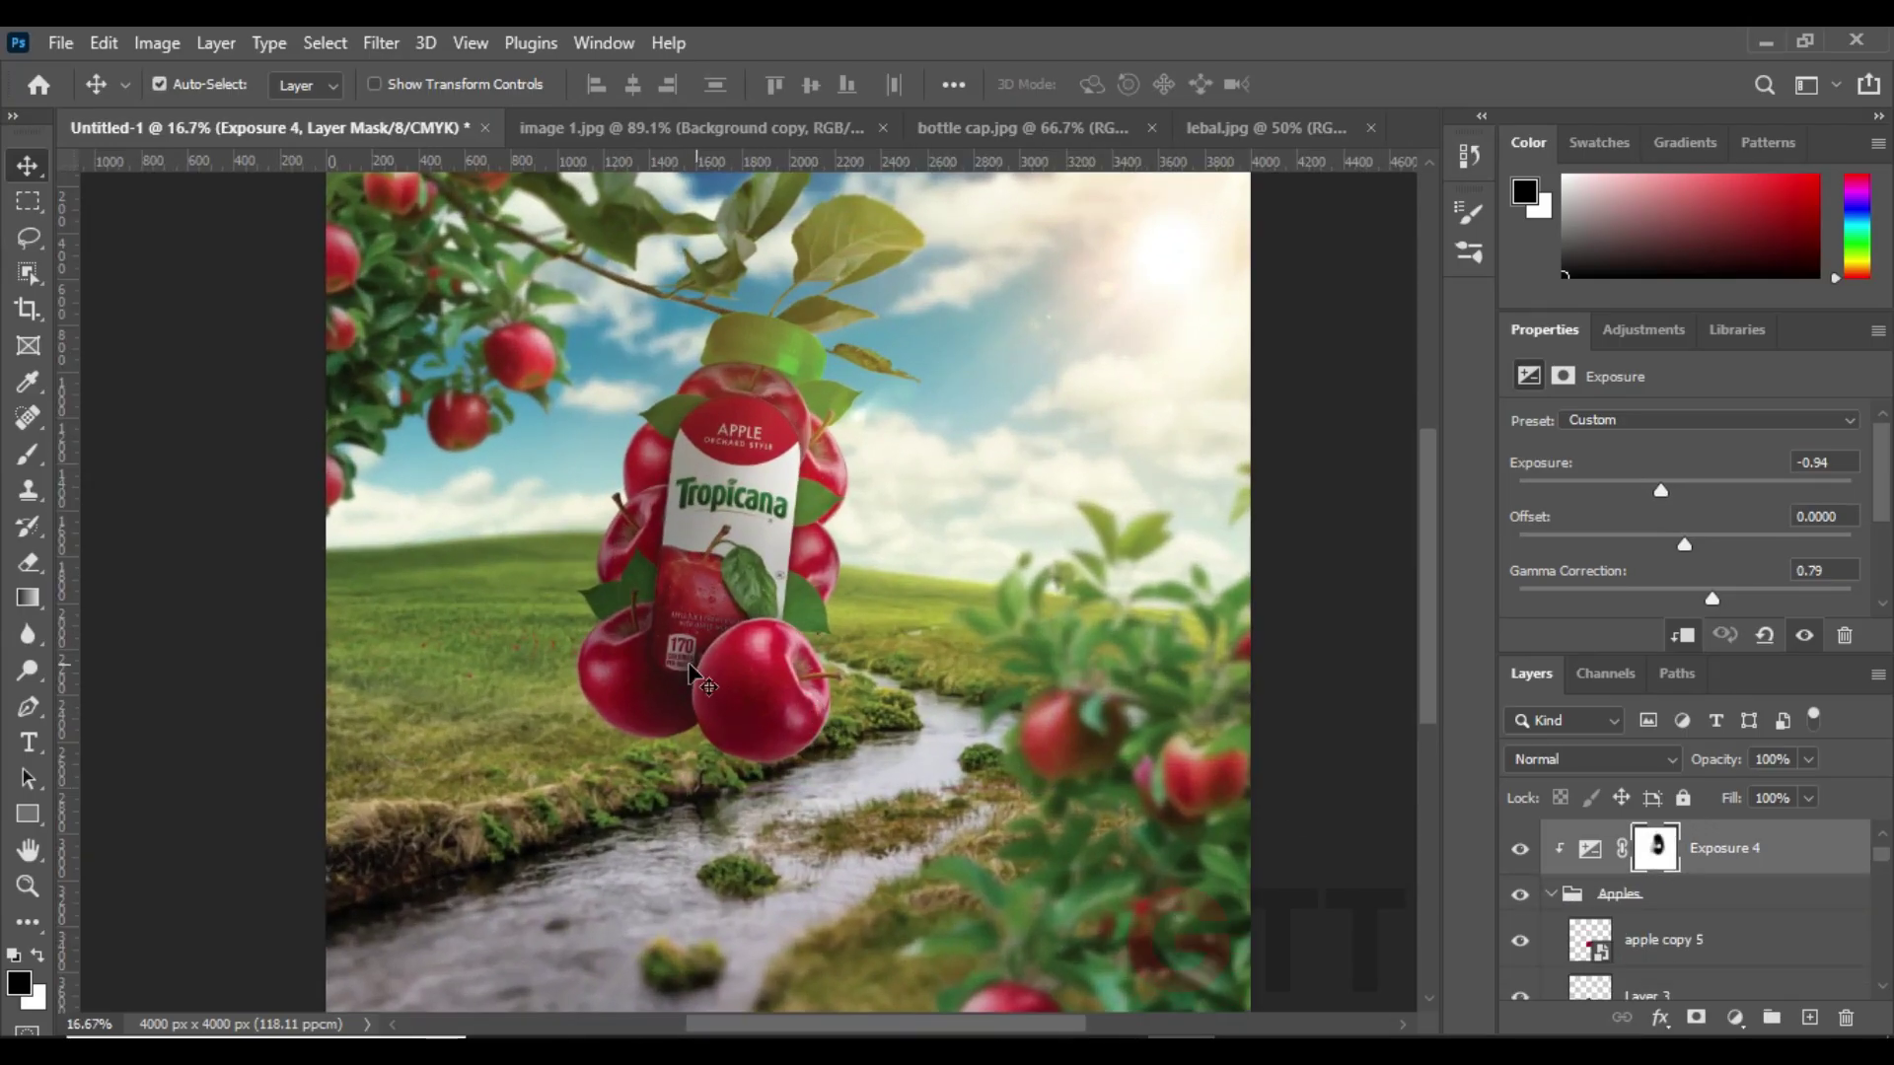
# - Zoom to 50% and paint Exposure 3 copy 5's mask black at a spot by the lower-right leaf
pyautogui.hotkey('ctrl', '+')
pyautogui.click(813, 593)
pyautogui.click(37, 460)
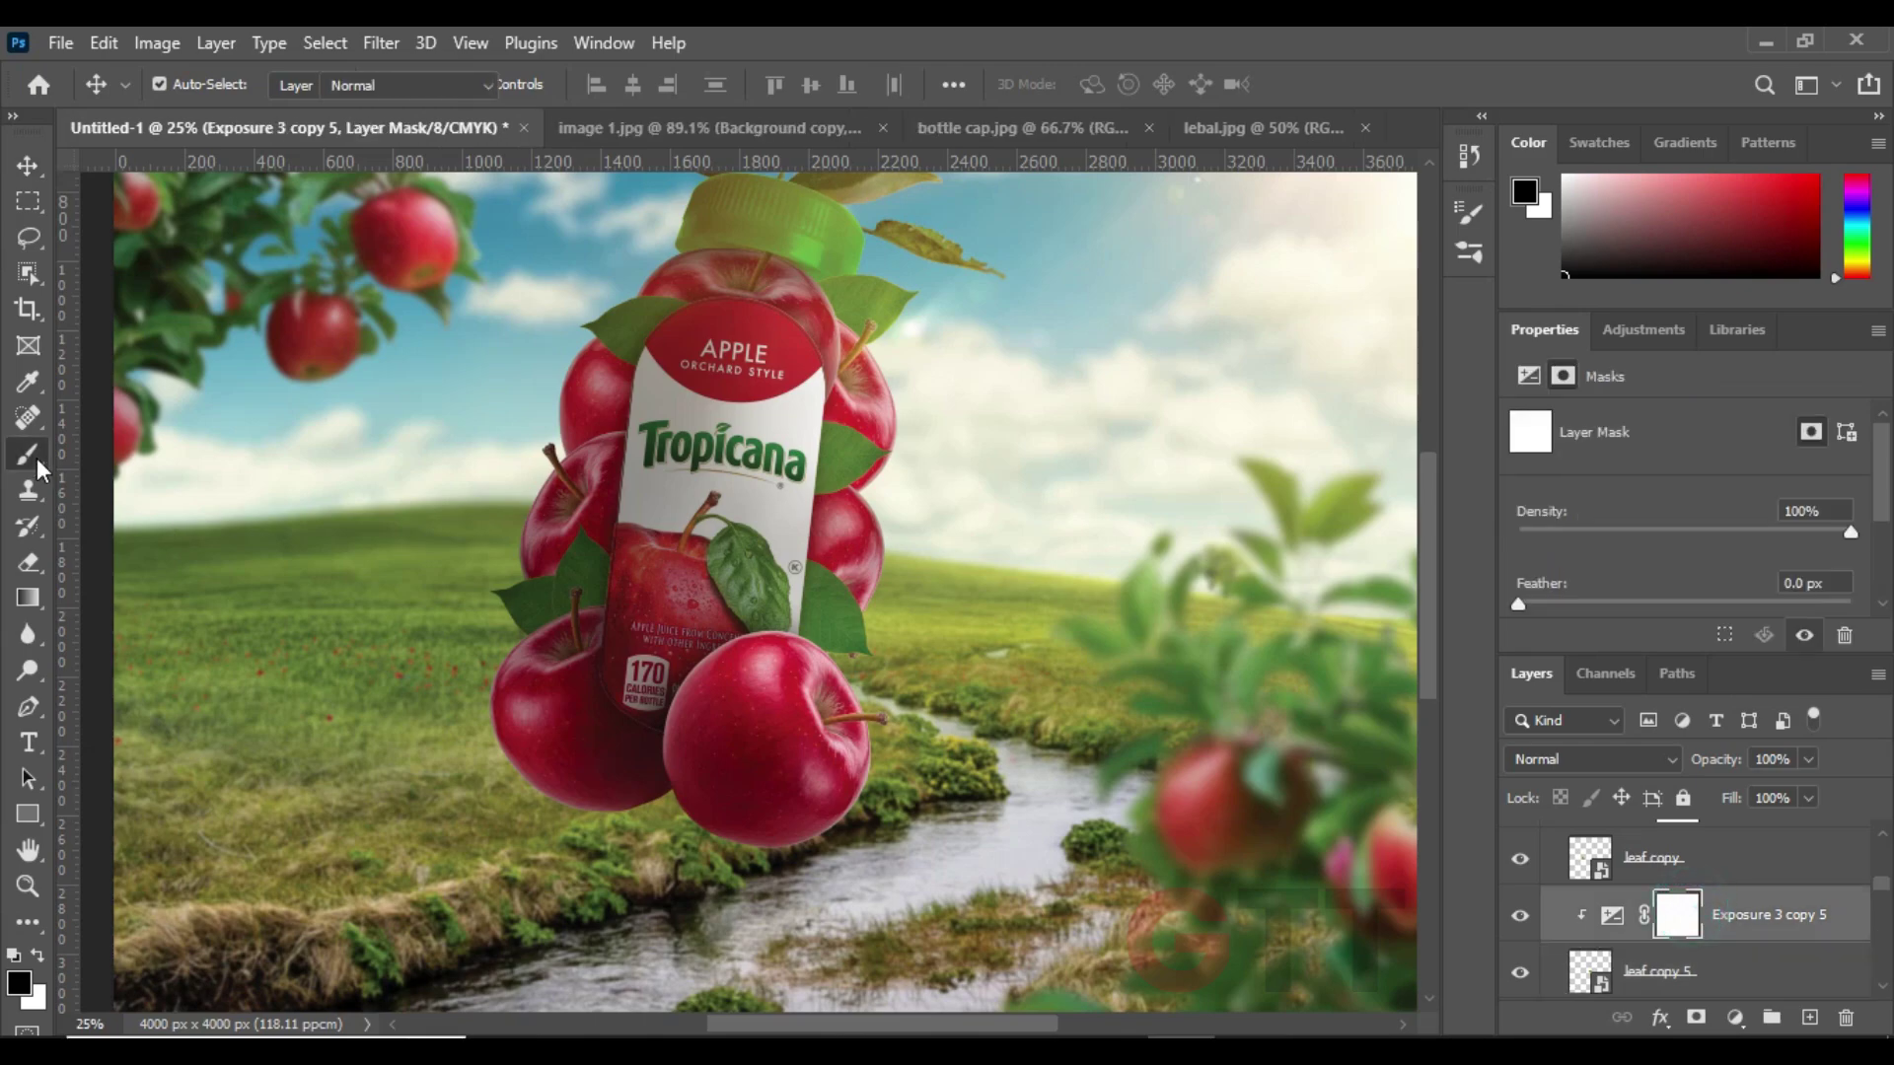
pyautogui.scroll(1, 867, 655)
pyautogui.click(750, 553)
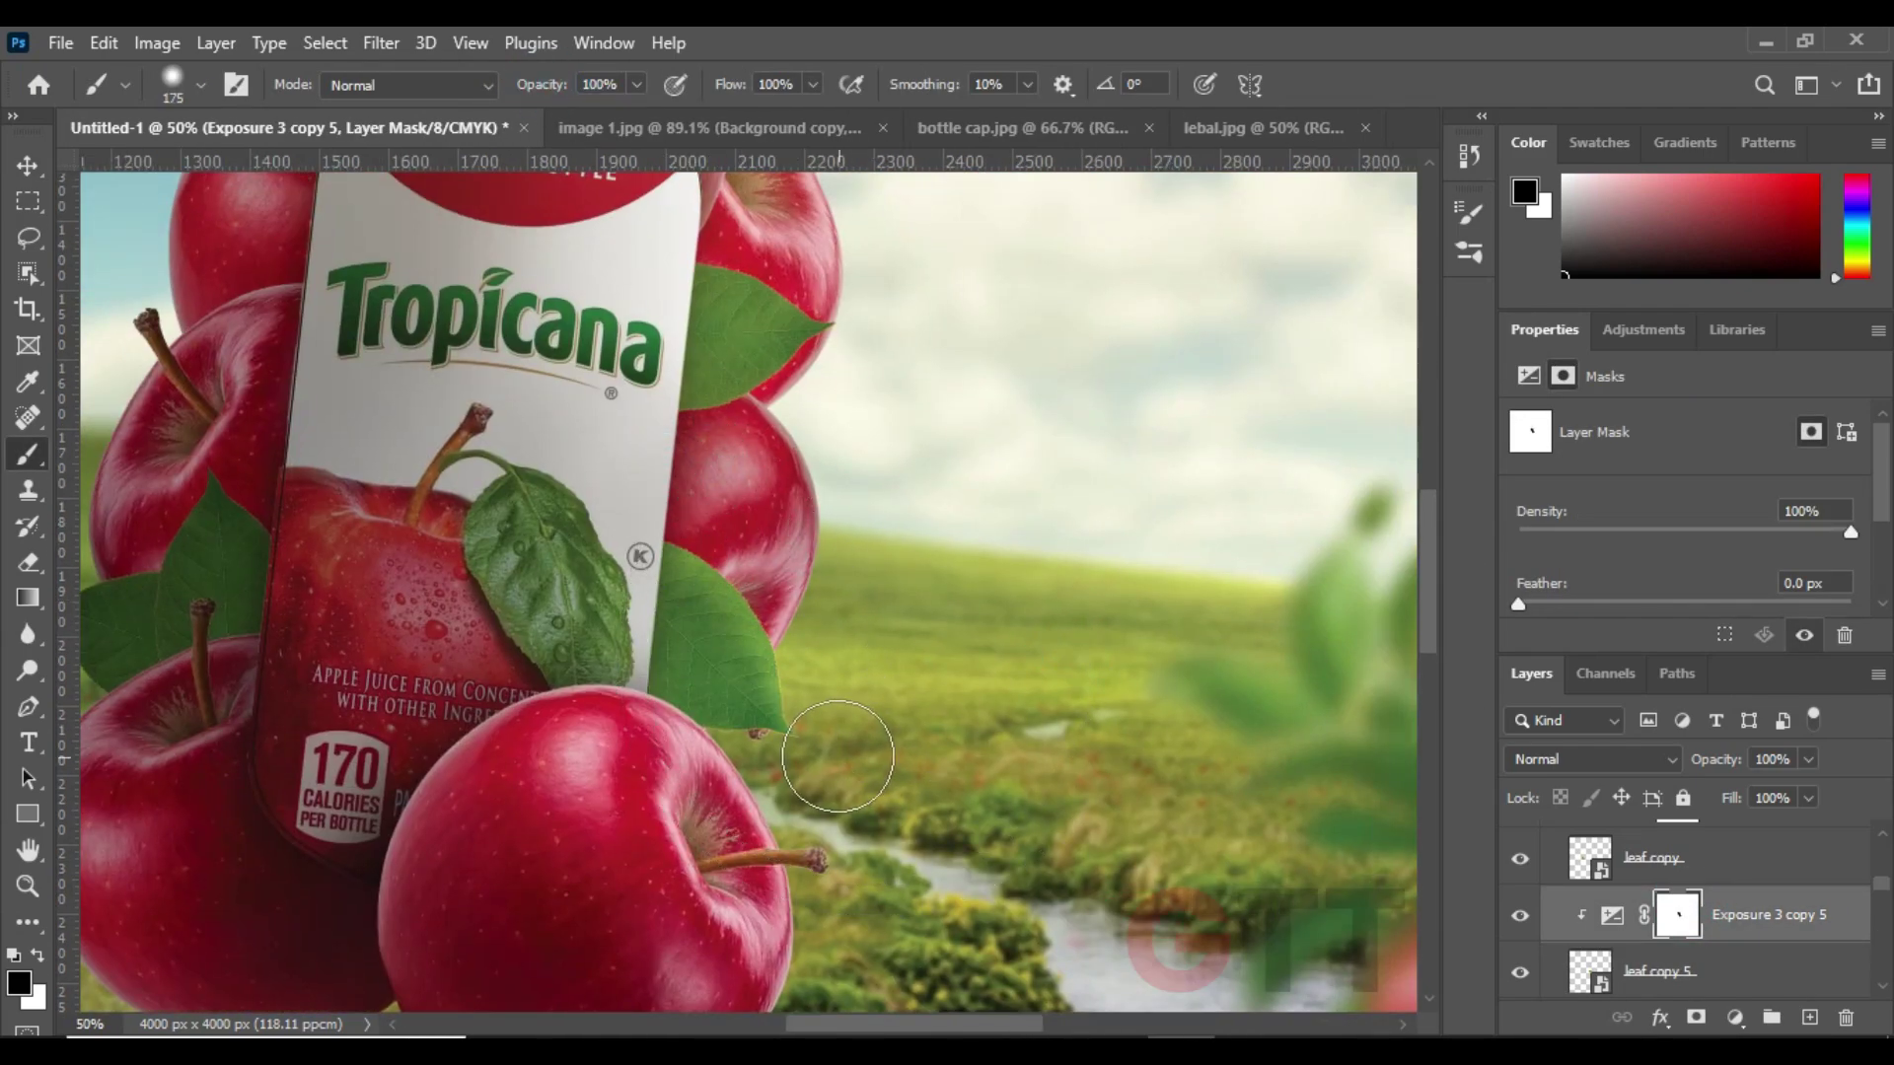
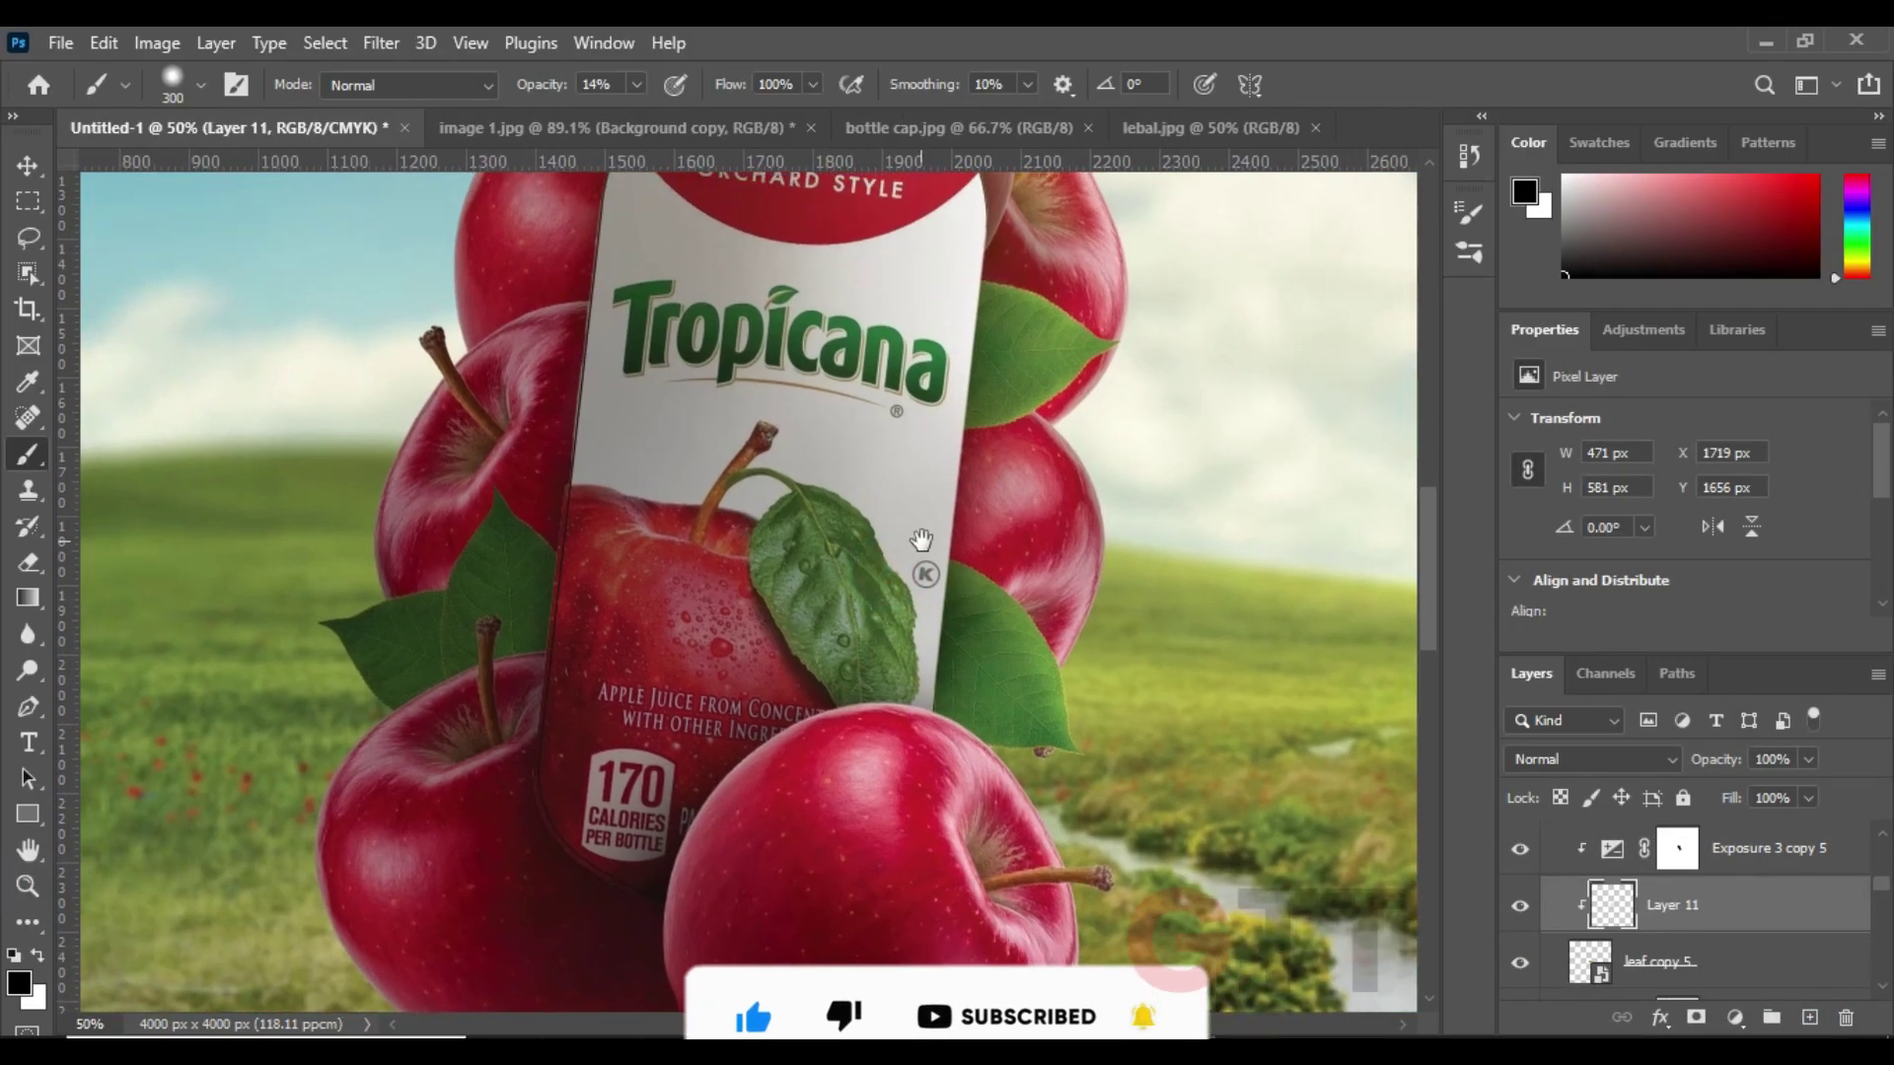
# - Add a Curves adjustment to the apples and pull the curve down to darken them
pyautogui.click(1735, 1017)
pyautogui.click(1618, 655)
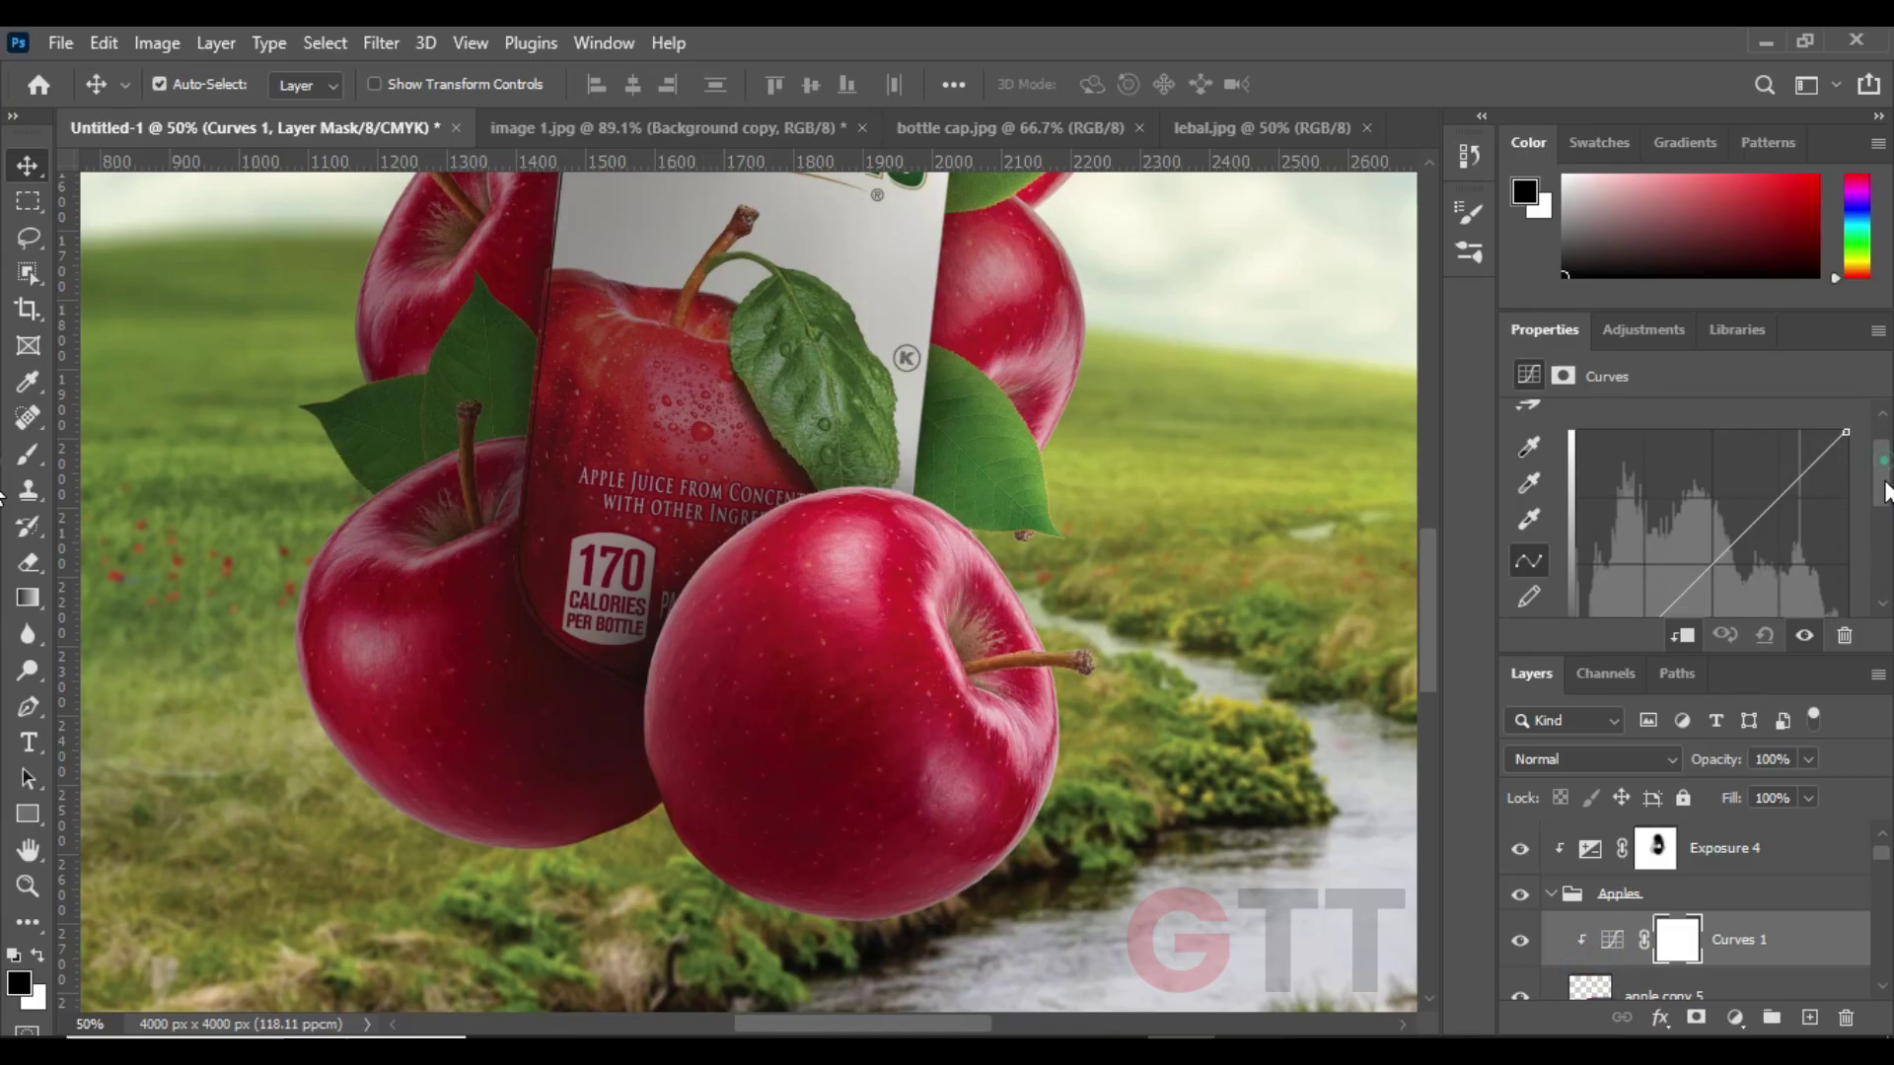
pyautogui.moveTo(1846, 432); pyautogui.dragTo(1846, 542)
# - Paint the Curves mask black along the apple edges and stem with a smaller brush
pyautogui.press('b')
pyautogui.hscroll(2, 749, 592)
pyautogui.moveTo(876, 436); pyautogui.dragTo(1043, 832)
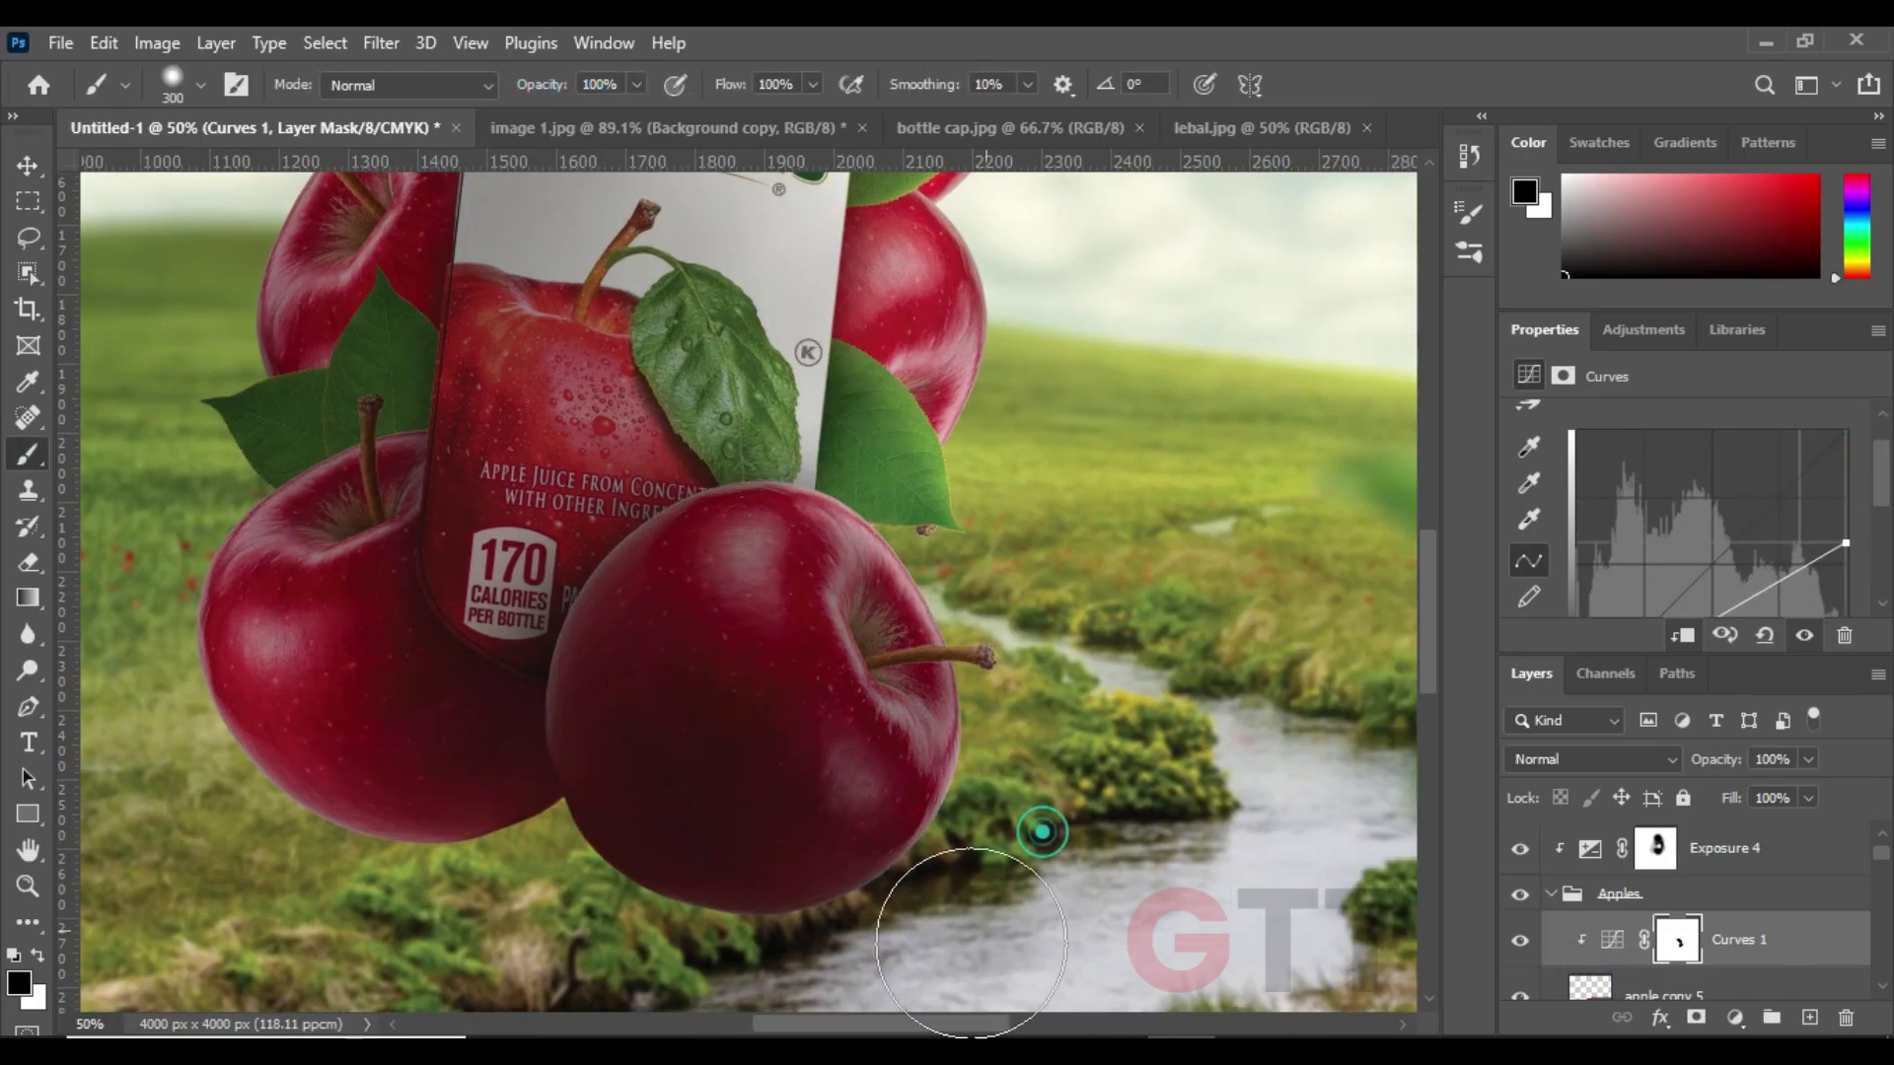
pyautogui.scroll(-2, 971, 942)
pyautogui.hscroll(-1, 972, 942)
pyautogui.moveTo(927, 829); pyautogui.dragTo(1026, 434)
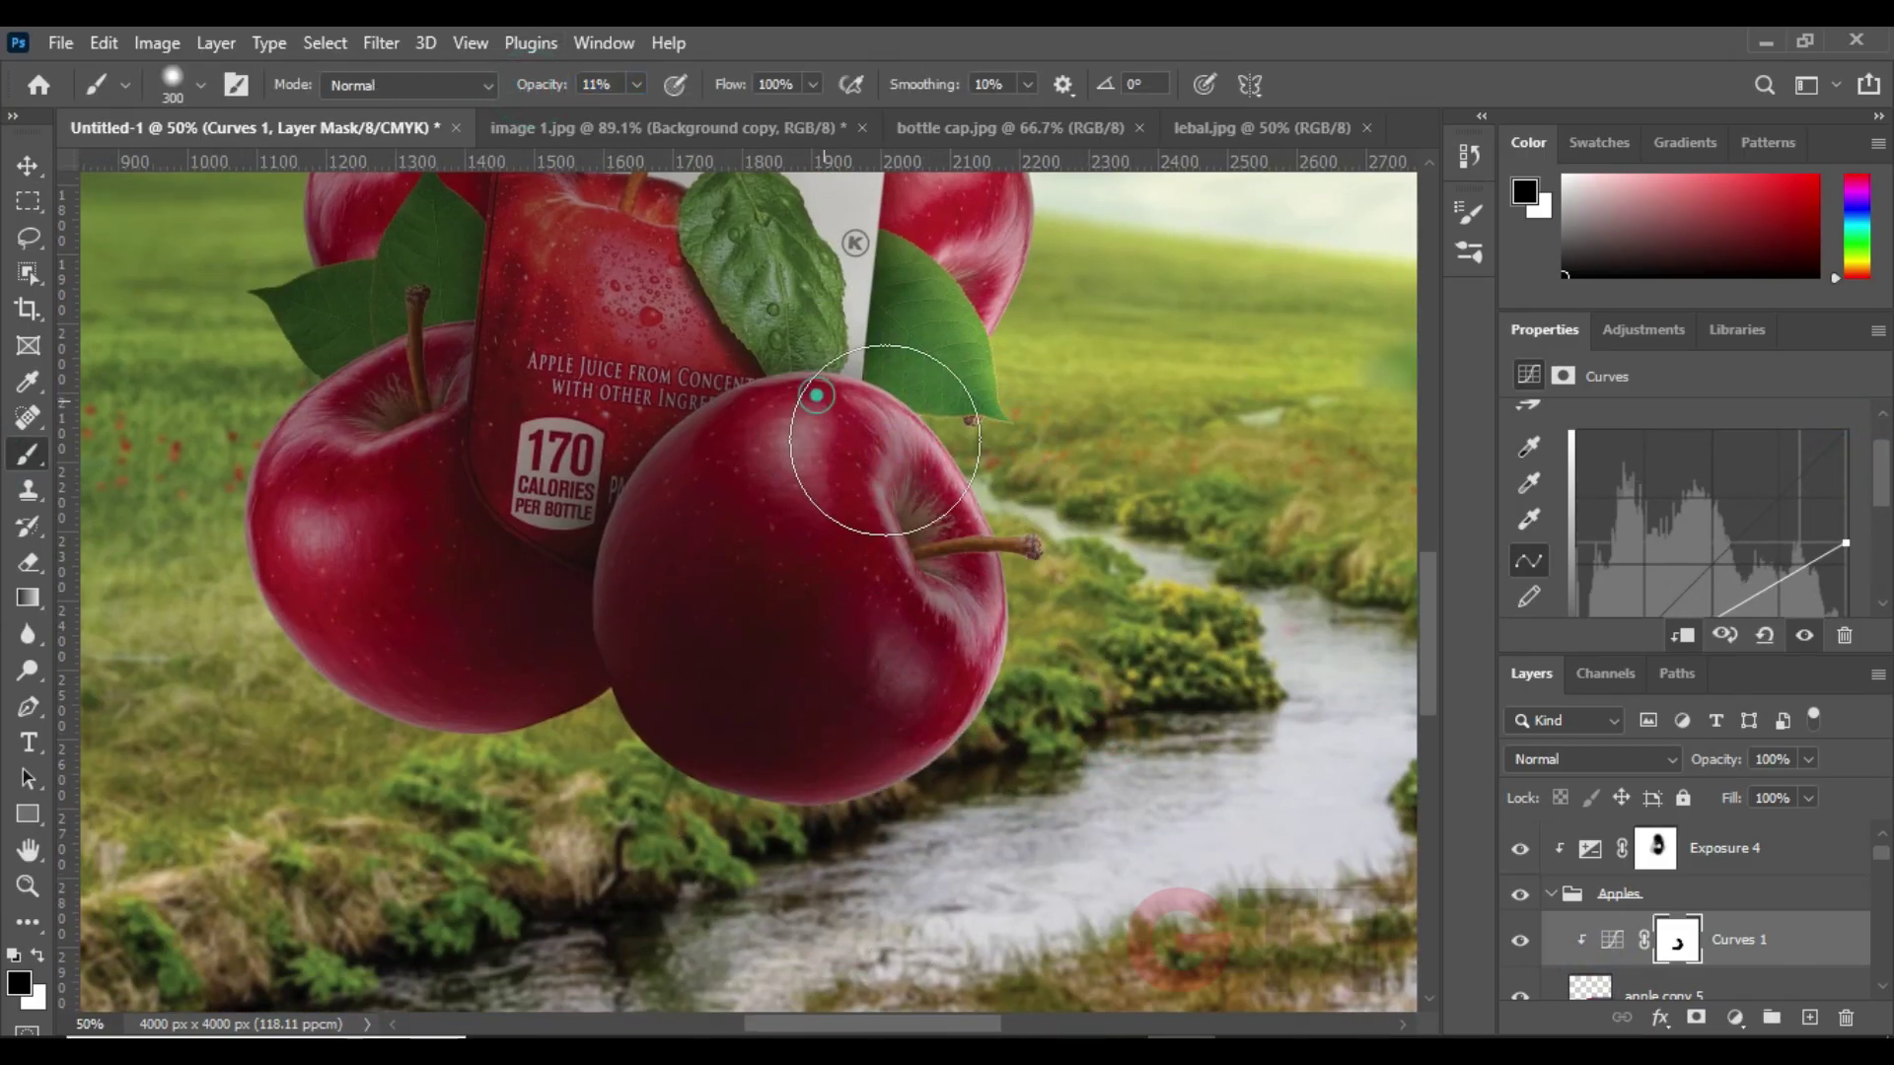
pyautogui.scroll(3, 1046, 568)
pyautogui.press('[')
pyautogui.press('[')
pyautogui.press('[')
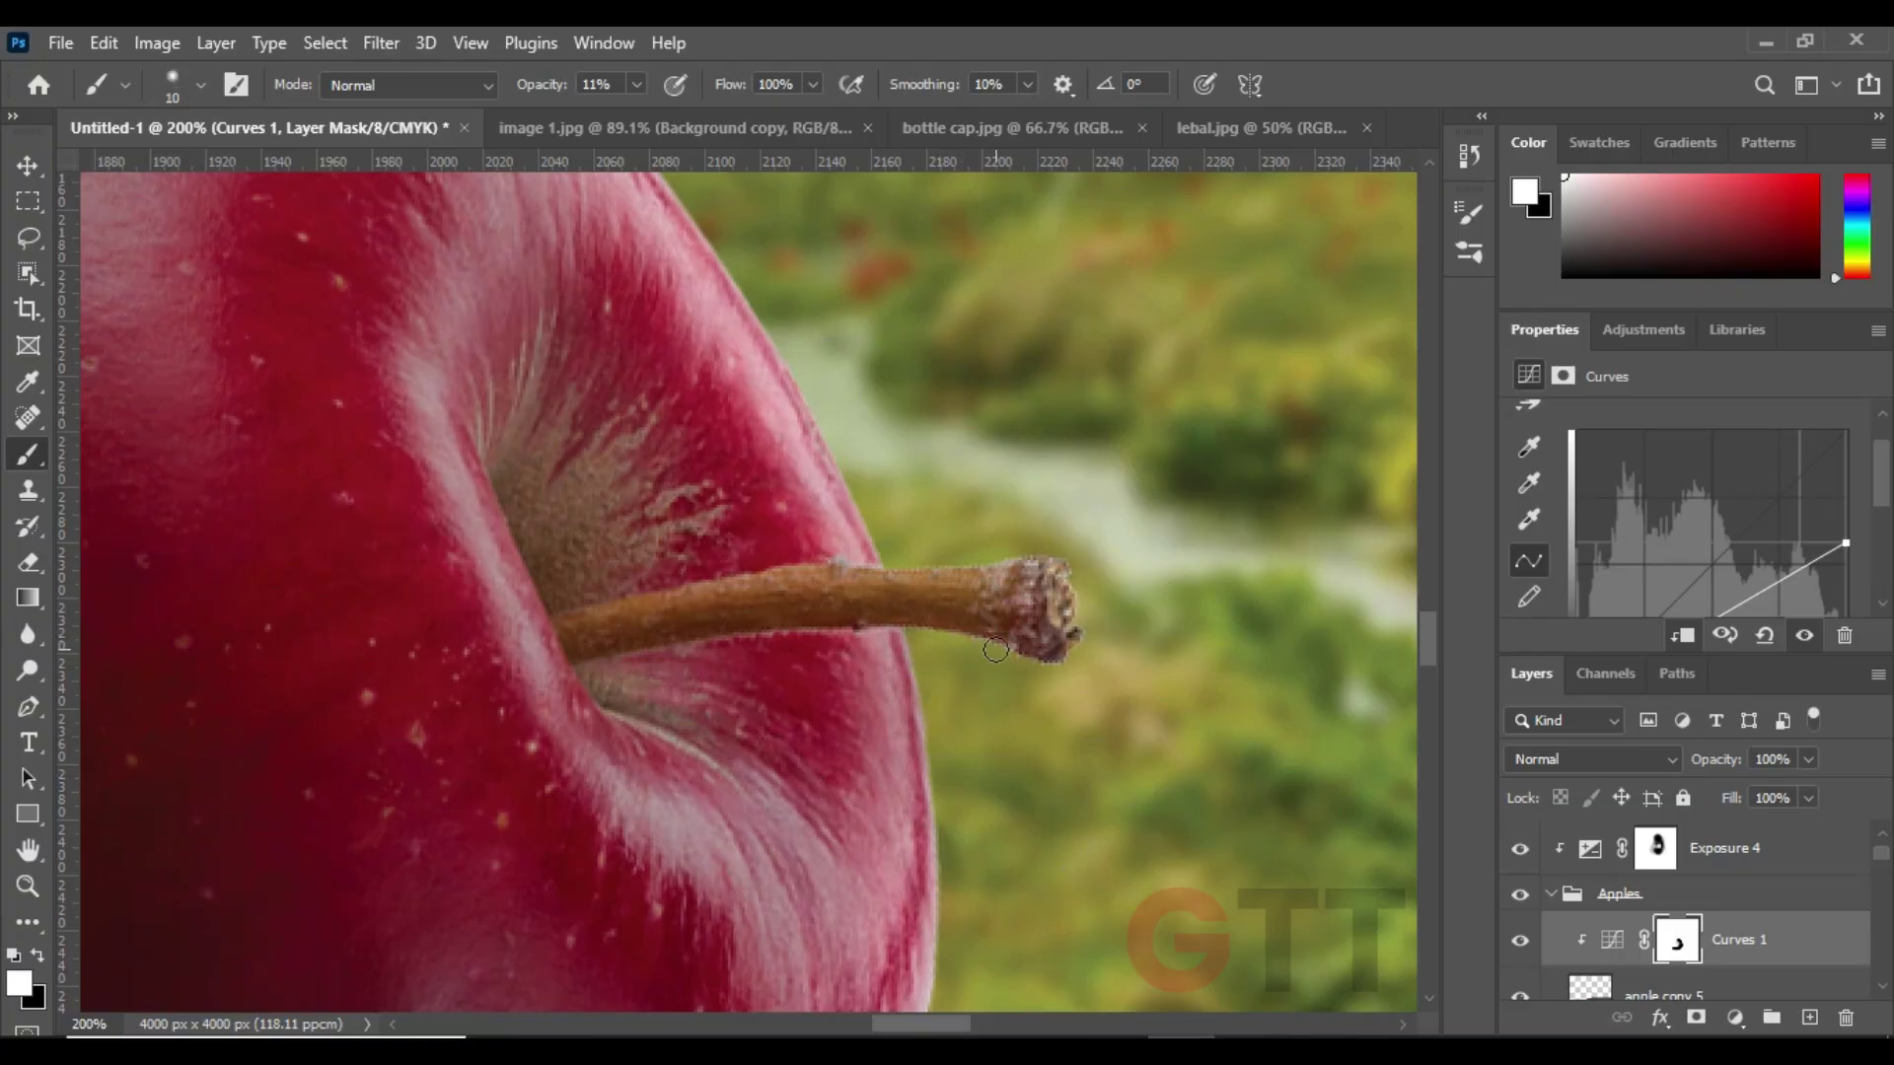
pyautogui.moveTo(924, 623)
pyautogui.mouseDown()
pyautogui.moveTo(999, 627)
pyautogui.moveTo(1028, 605)
pyautogui.mouseUp()
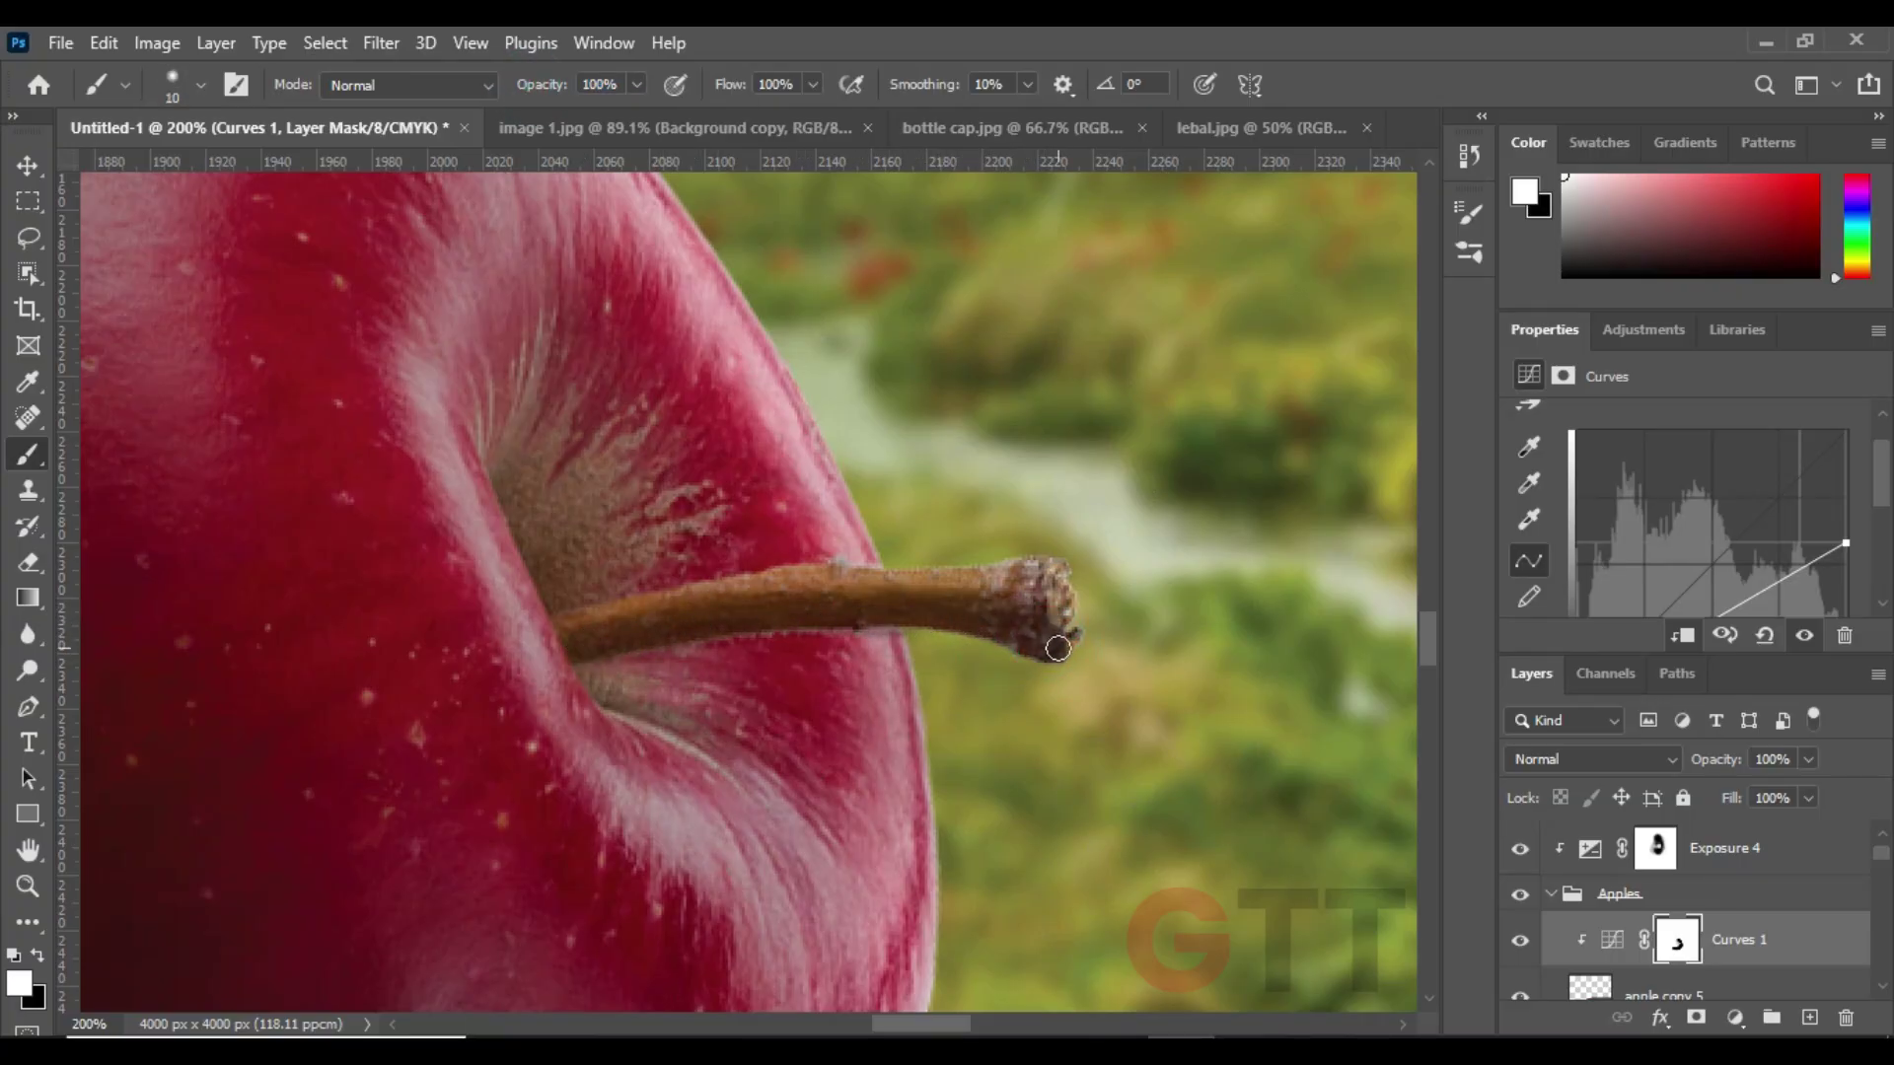
pyautogui.hotkey('ctrl', '-')
pyautogui.hotkey('ctrl', '-')
pyautogui.hotkey('ctrl', '-')
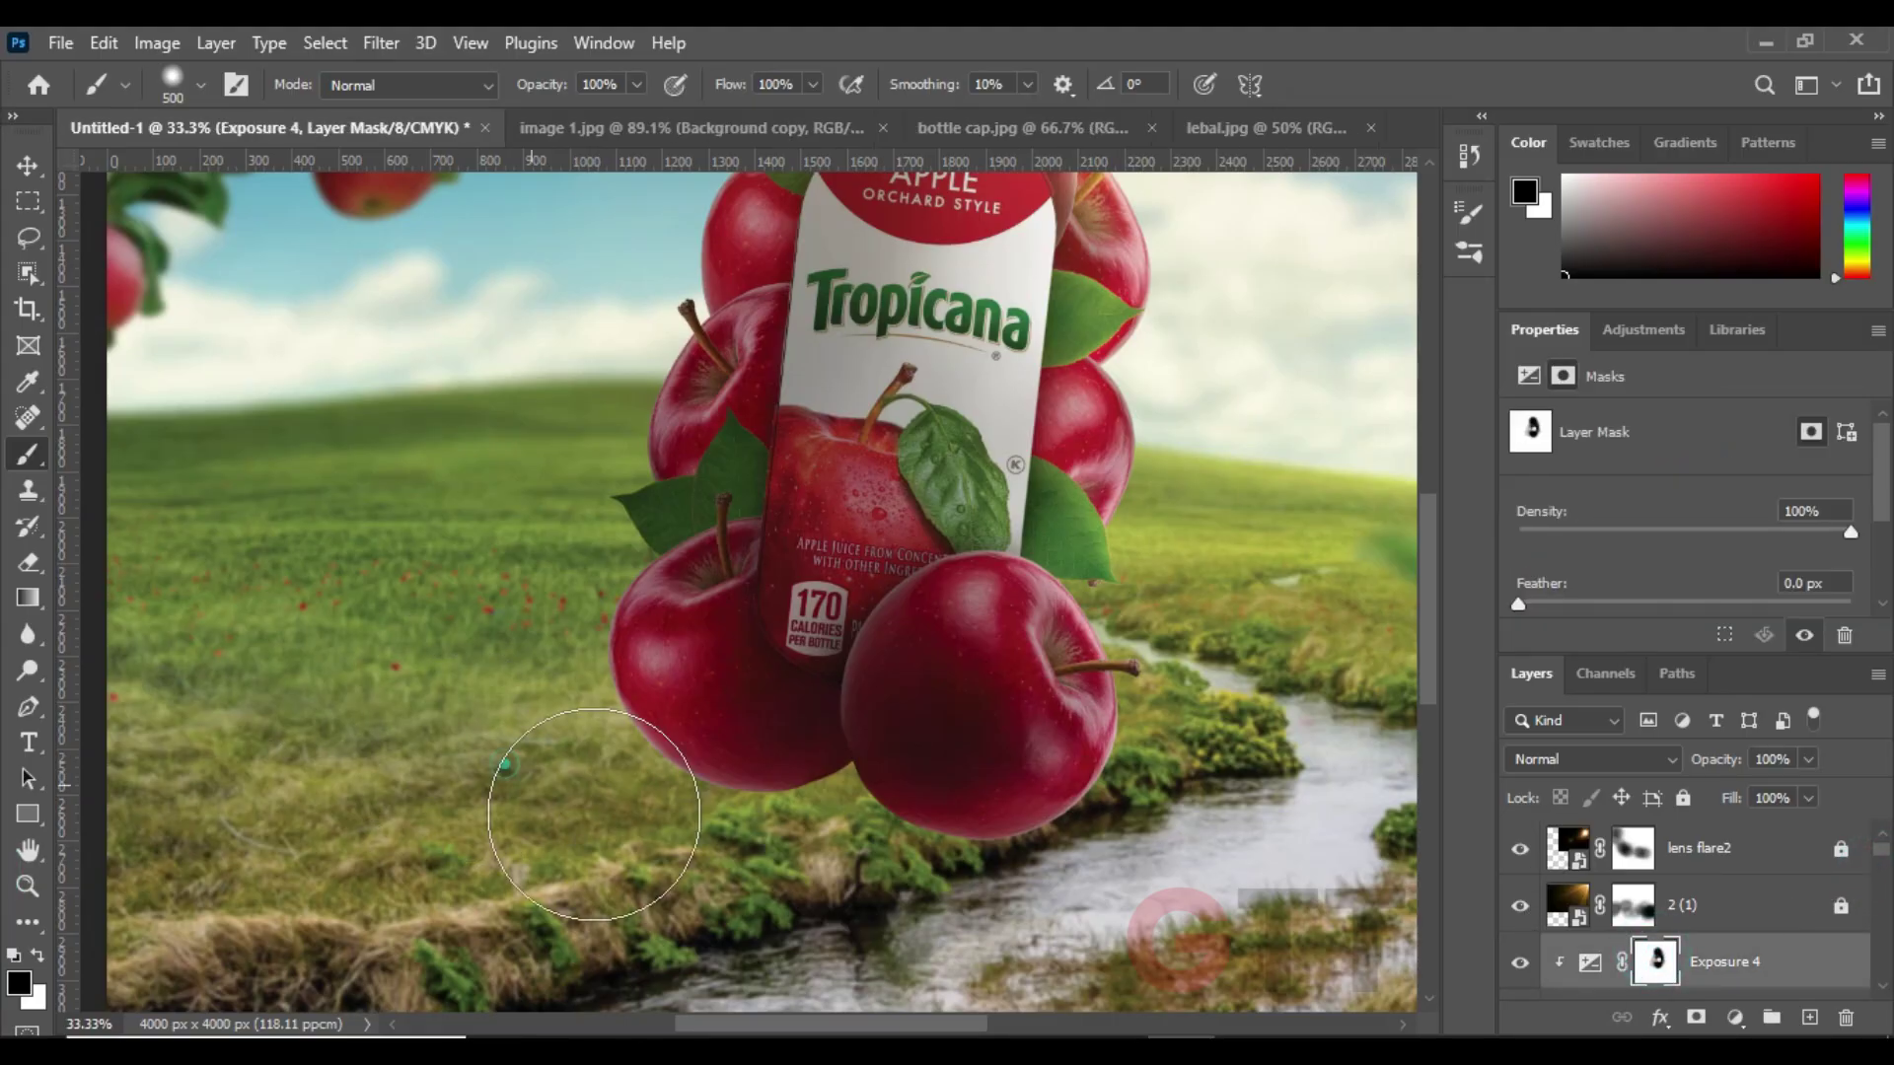
pyautogui.scroll(-2, 594, 815)
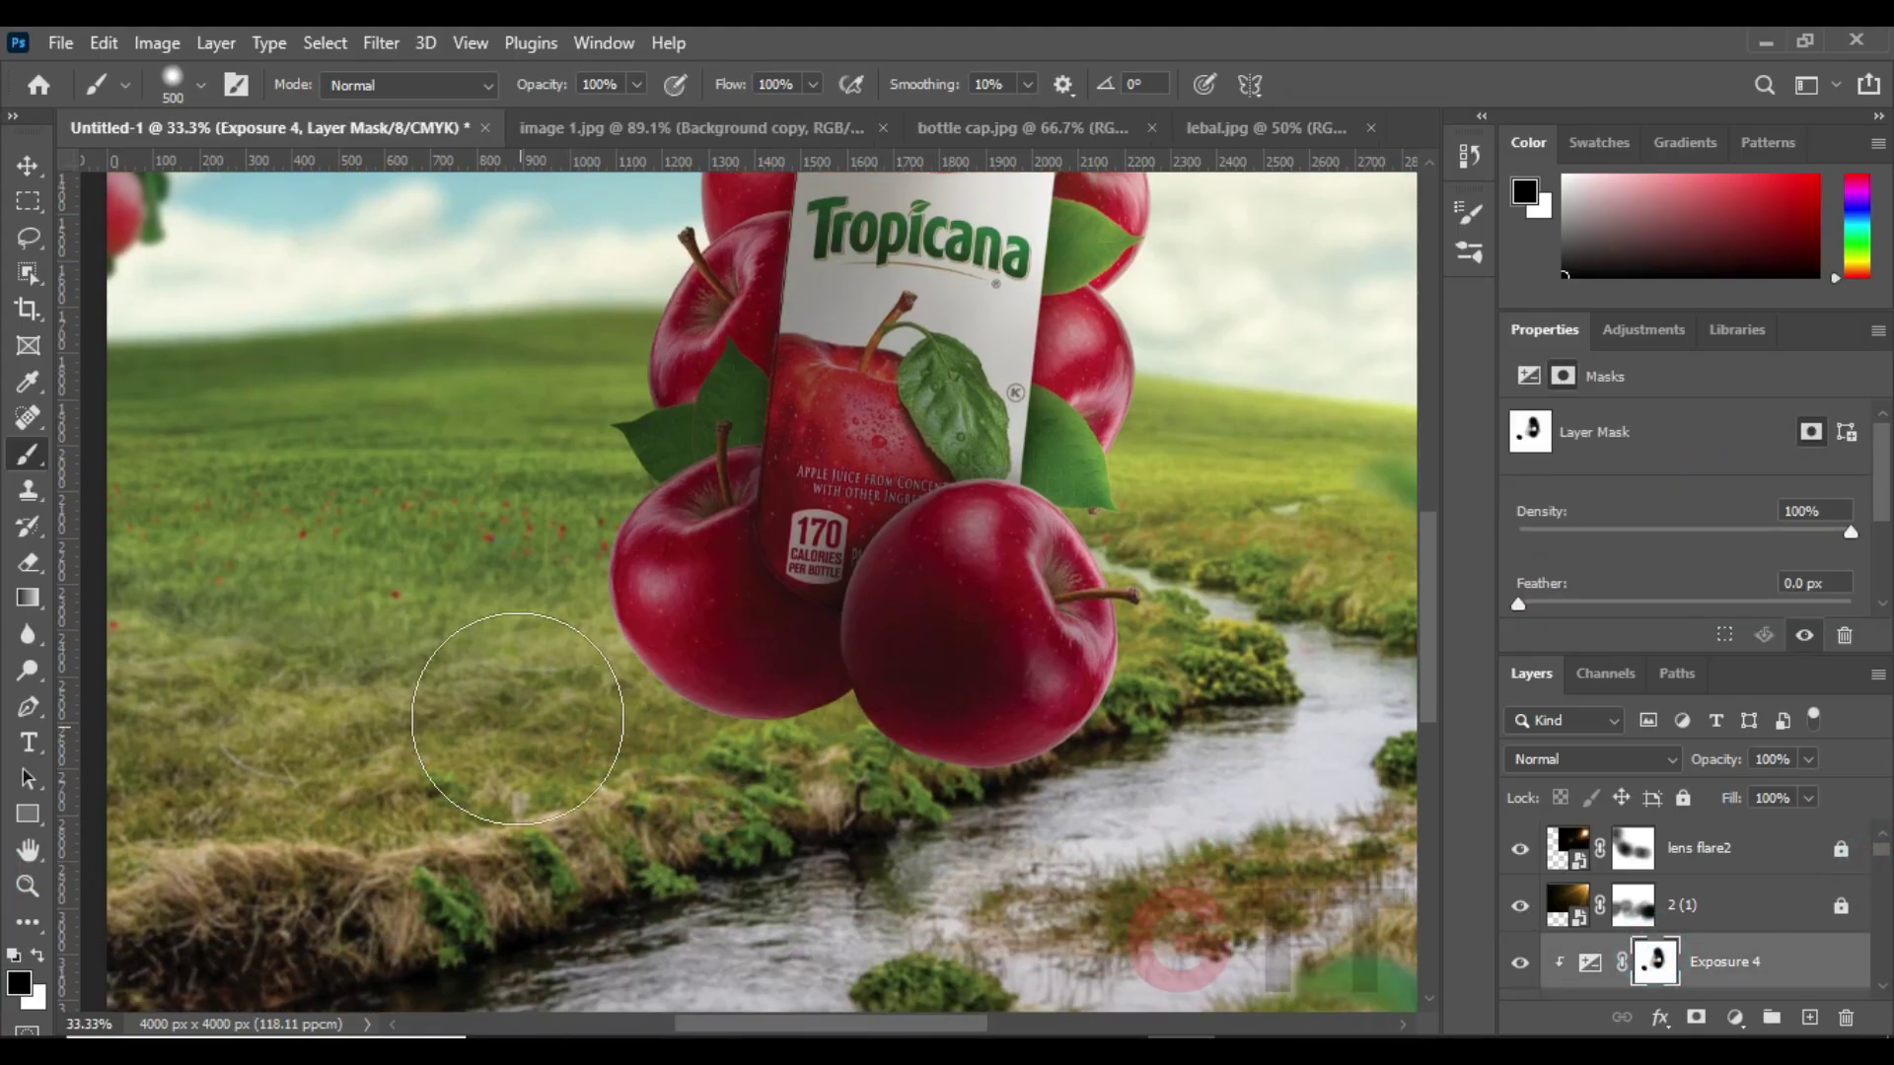
pyautogui.hotkey('ctrl', '0')
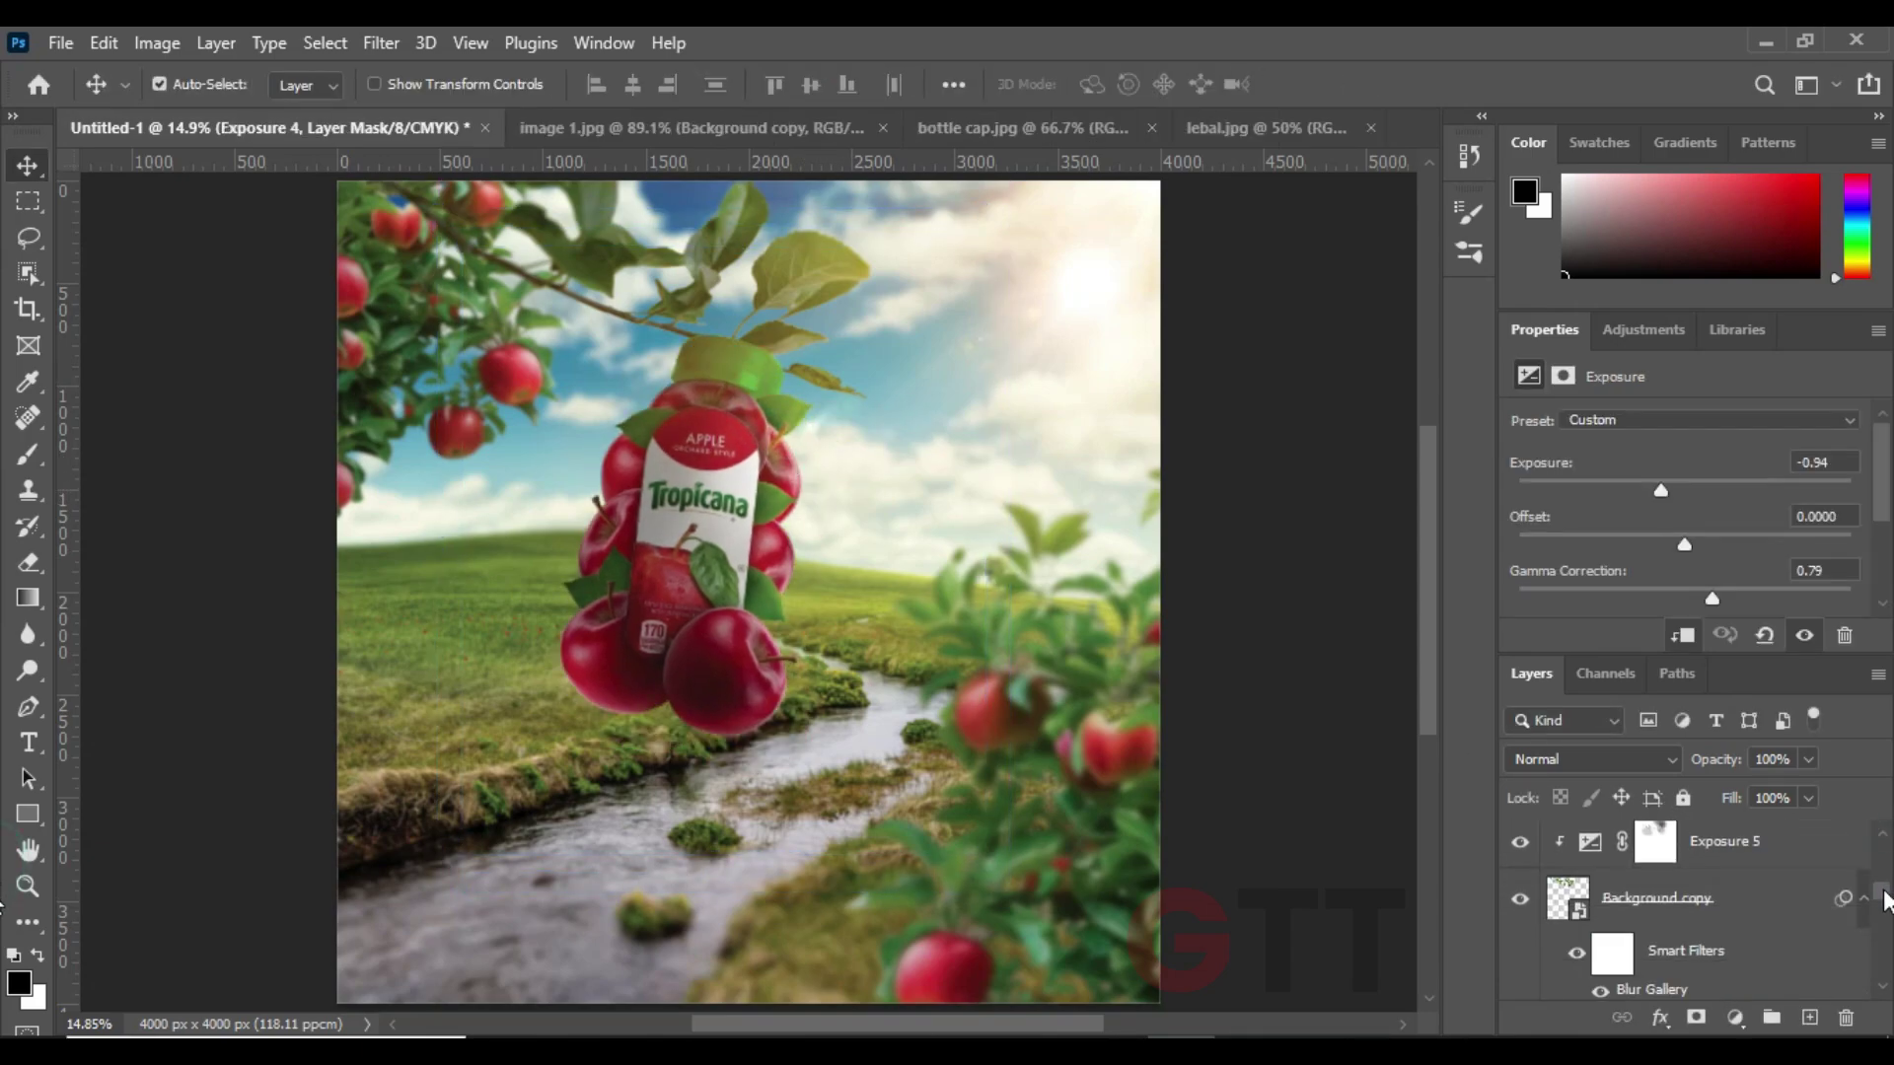
# - Shift the Background copy image further left with Free Transform
pyautogui.hotkey('ctrl', 't')
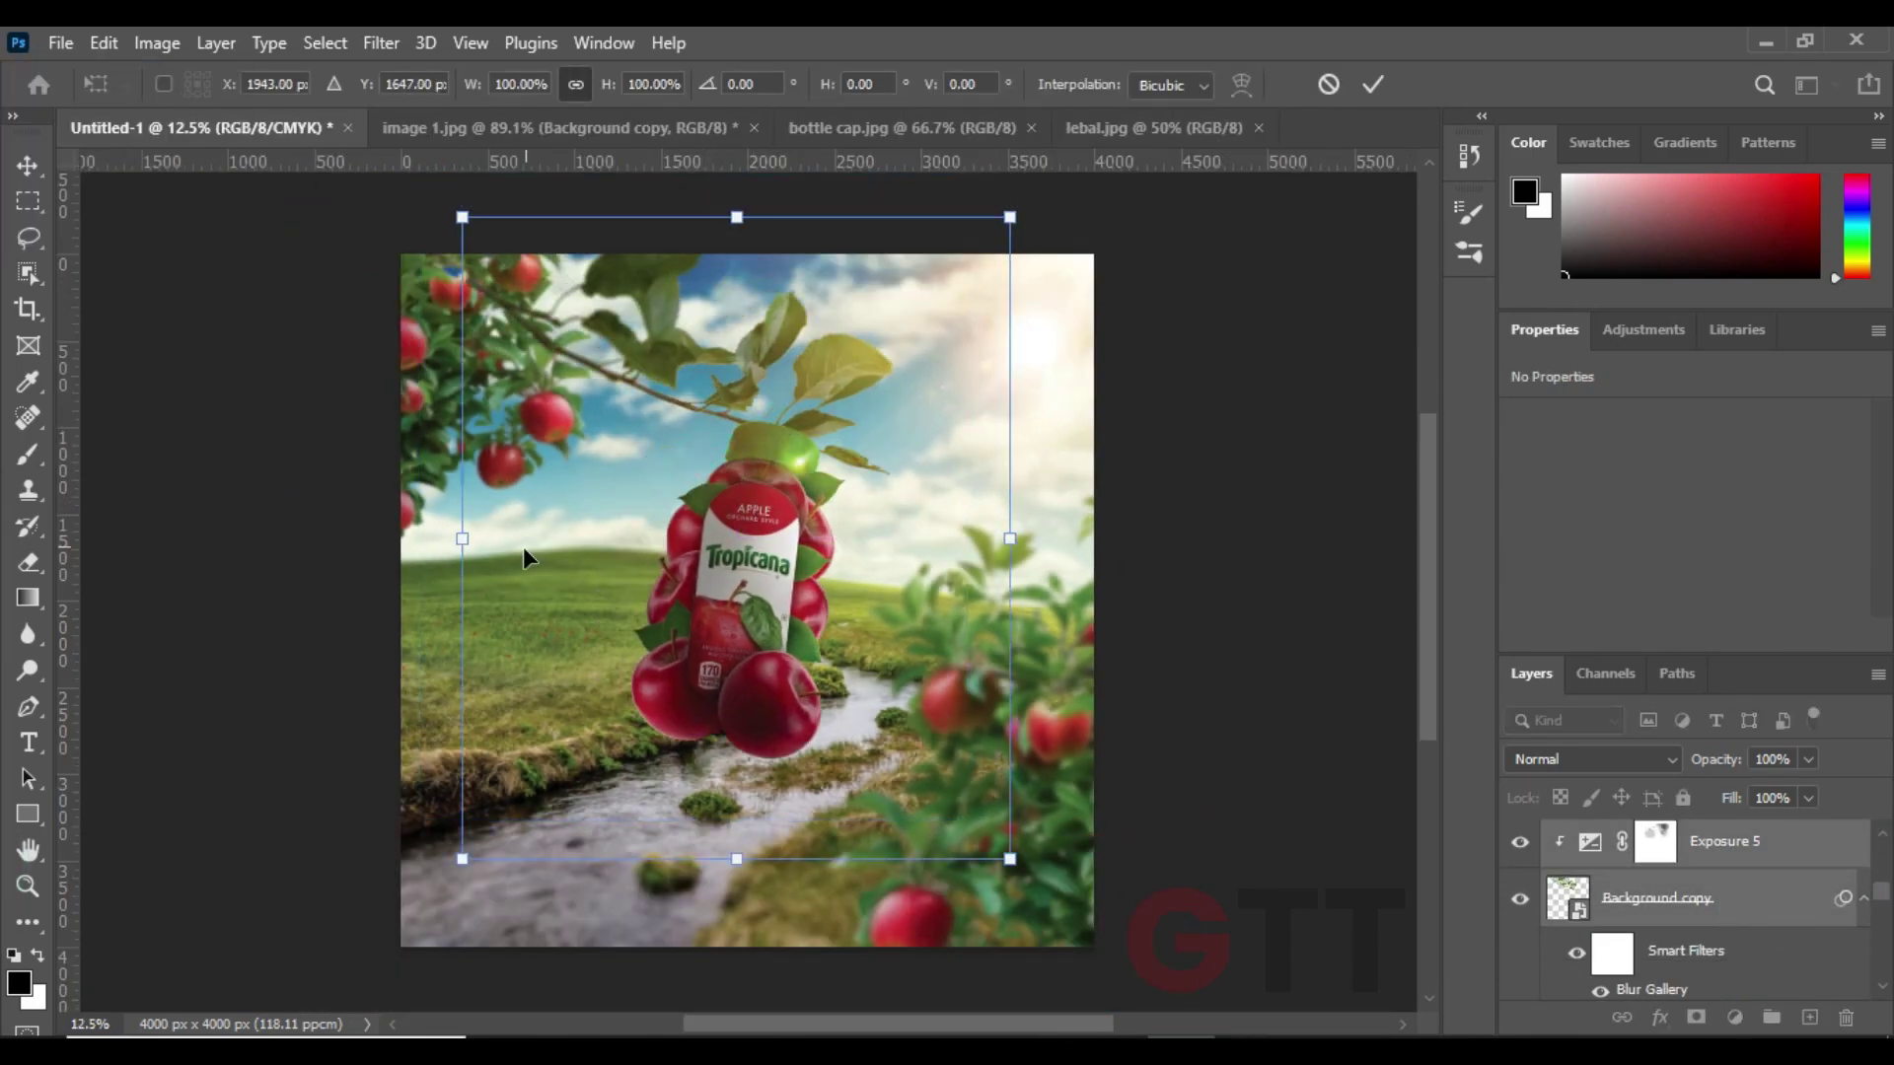
pyautogui.moveTo(768, 540)
pyautogui.mouseDown()
pyautogui.moveTo(852, 602)
pyautogui.moveTo(822, 595)
pyautogui.mouseUp()
pyautogui.press('Return')
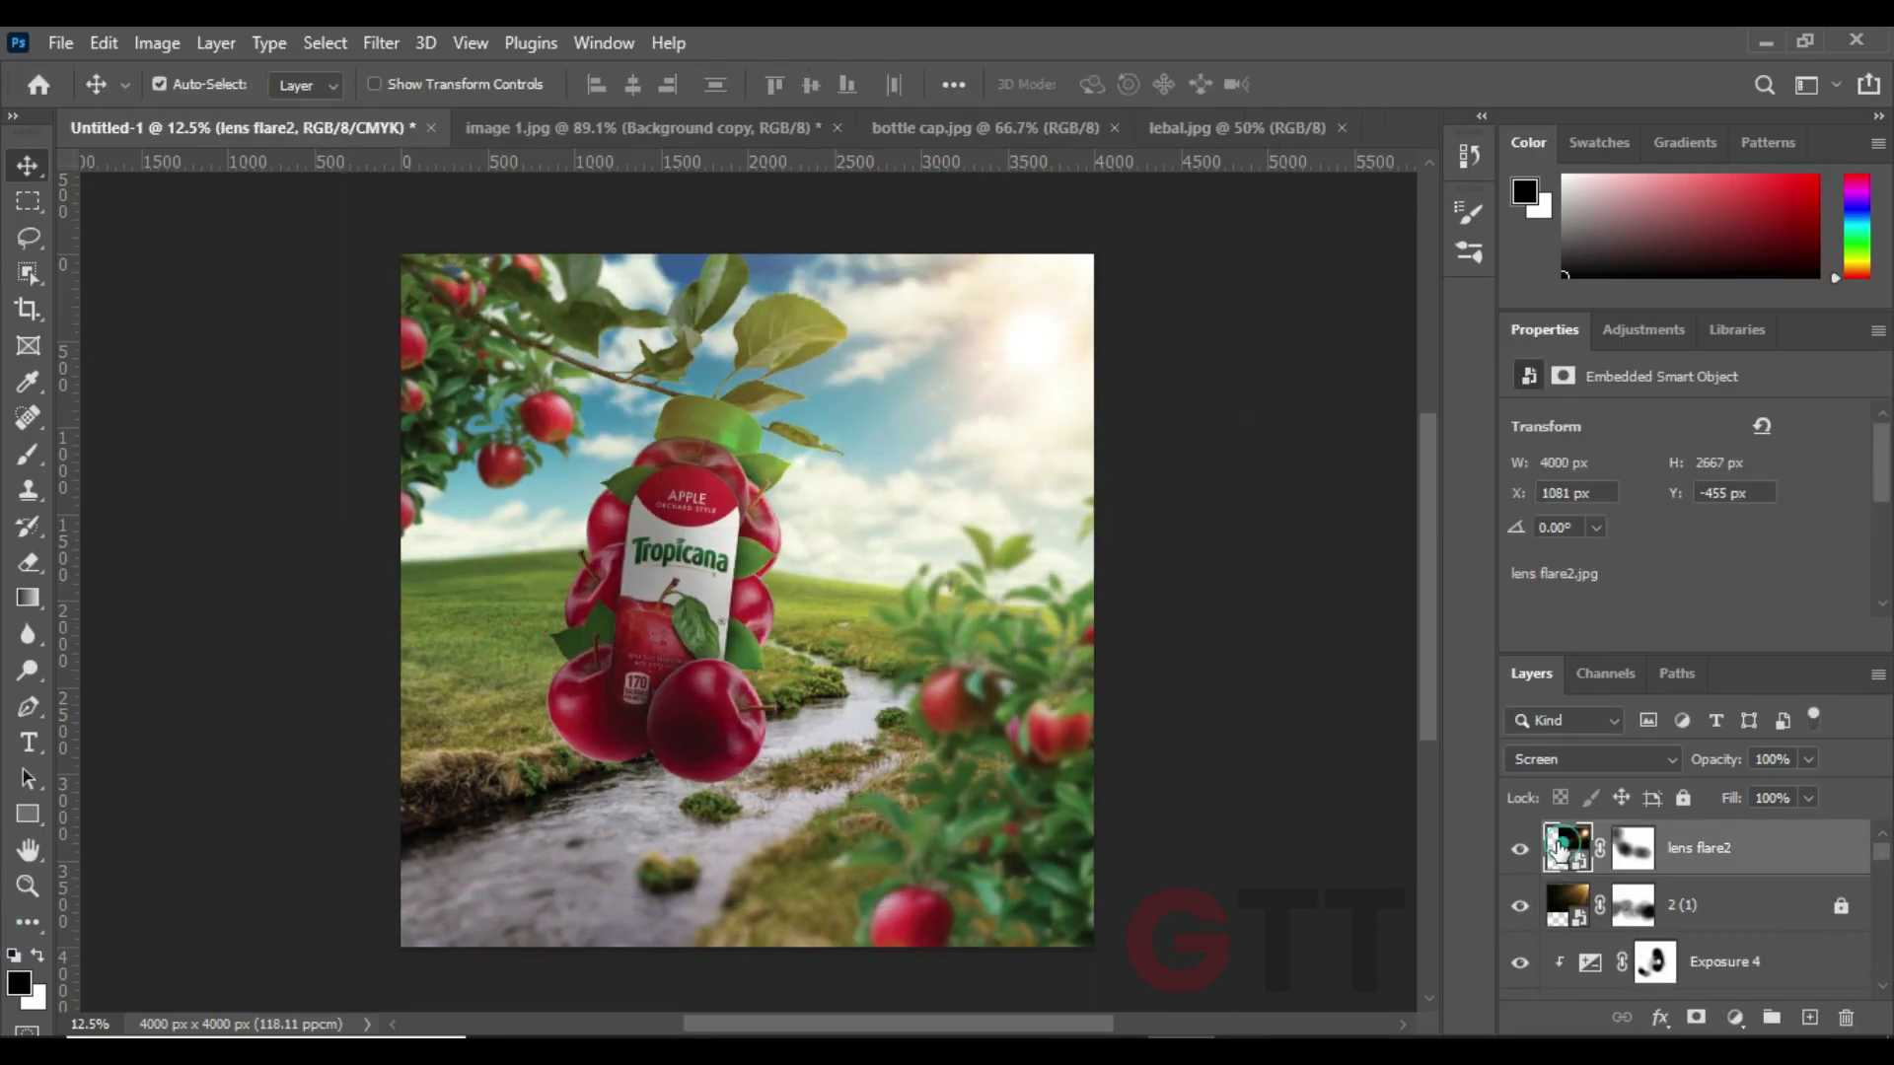
pyautogui.hotkey('ctrl', 't')
pyautogui.press('Escape')
# - Apply a Gaussian blur to the stream-5627504_1920 copy layer
pyautogui.click(1633, 848)
pyautogui.press('b')
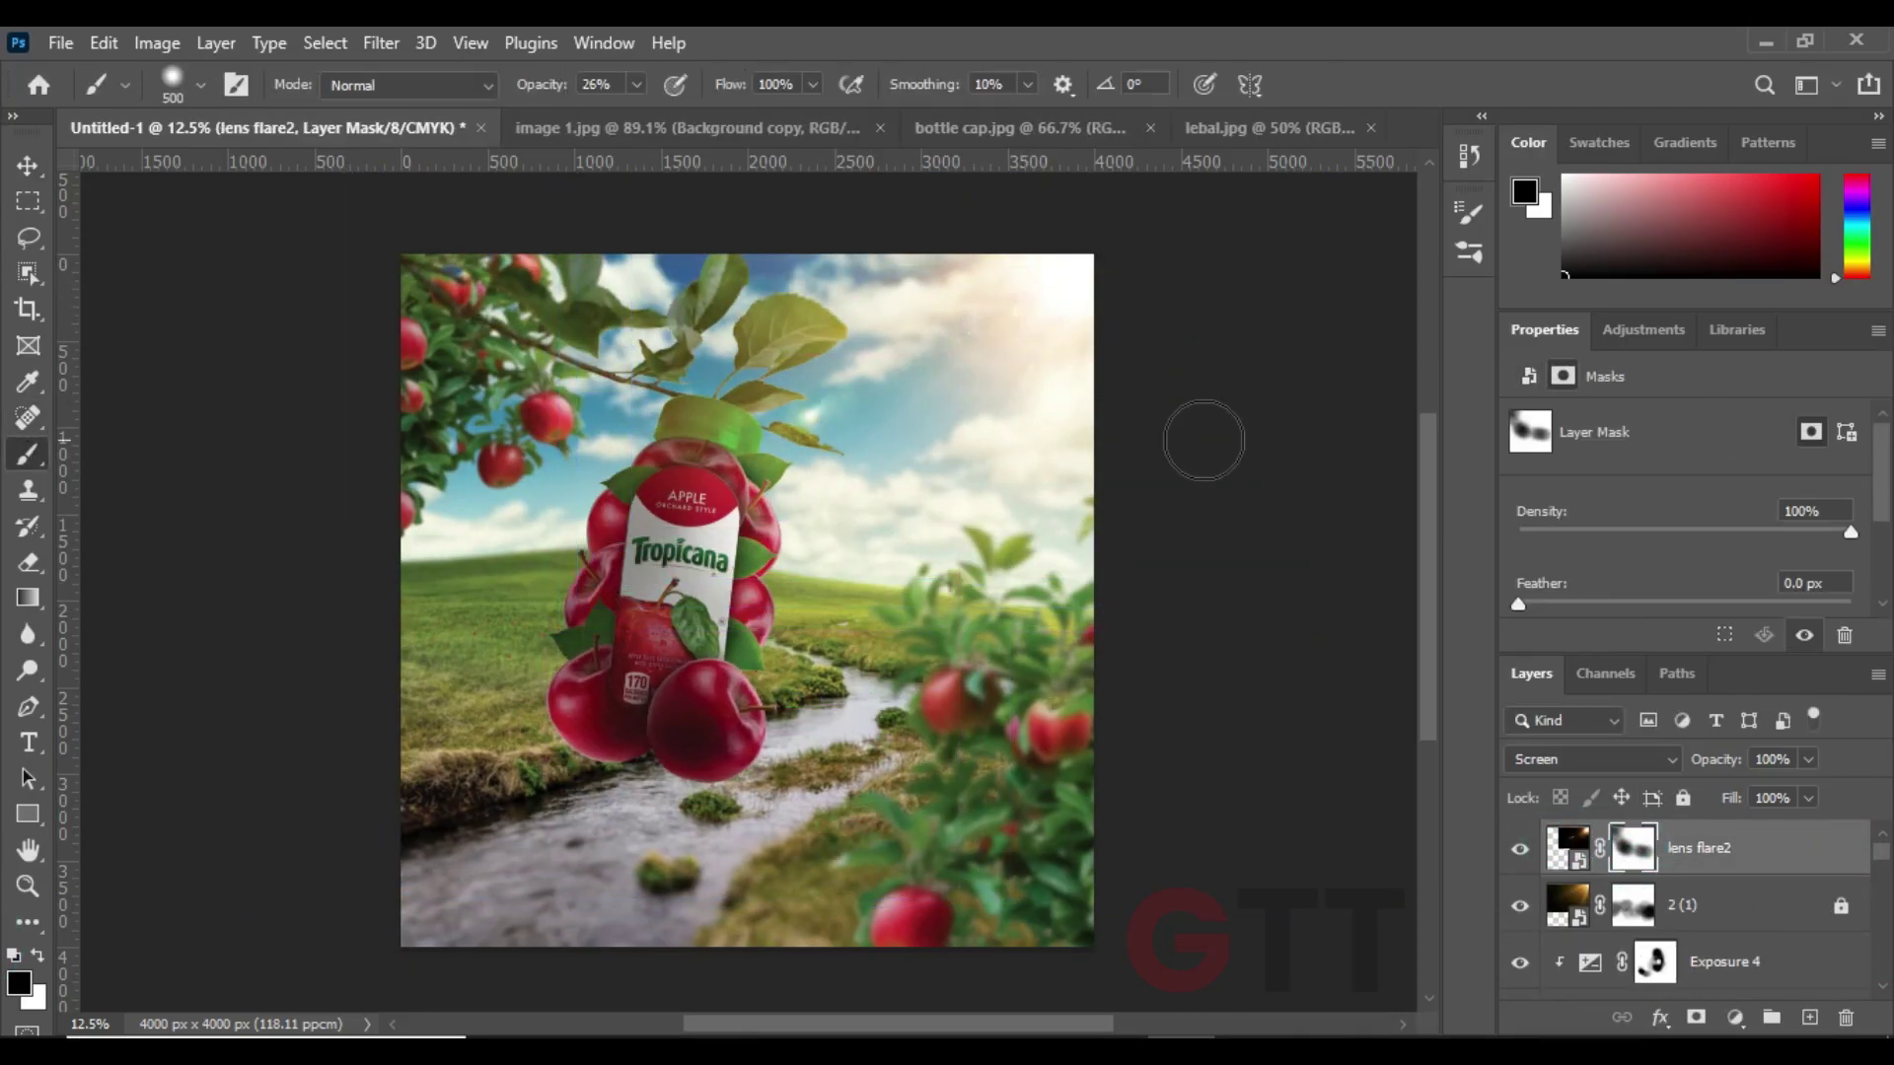
pyautogui.press('v')
pyautogui.click(1302, 689)
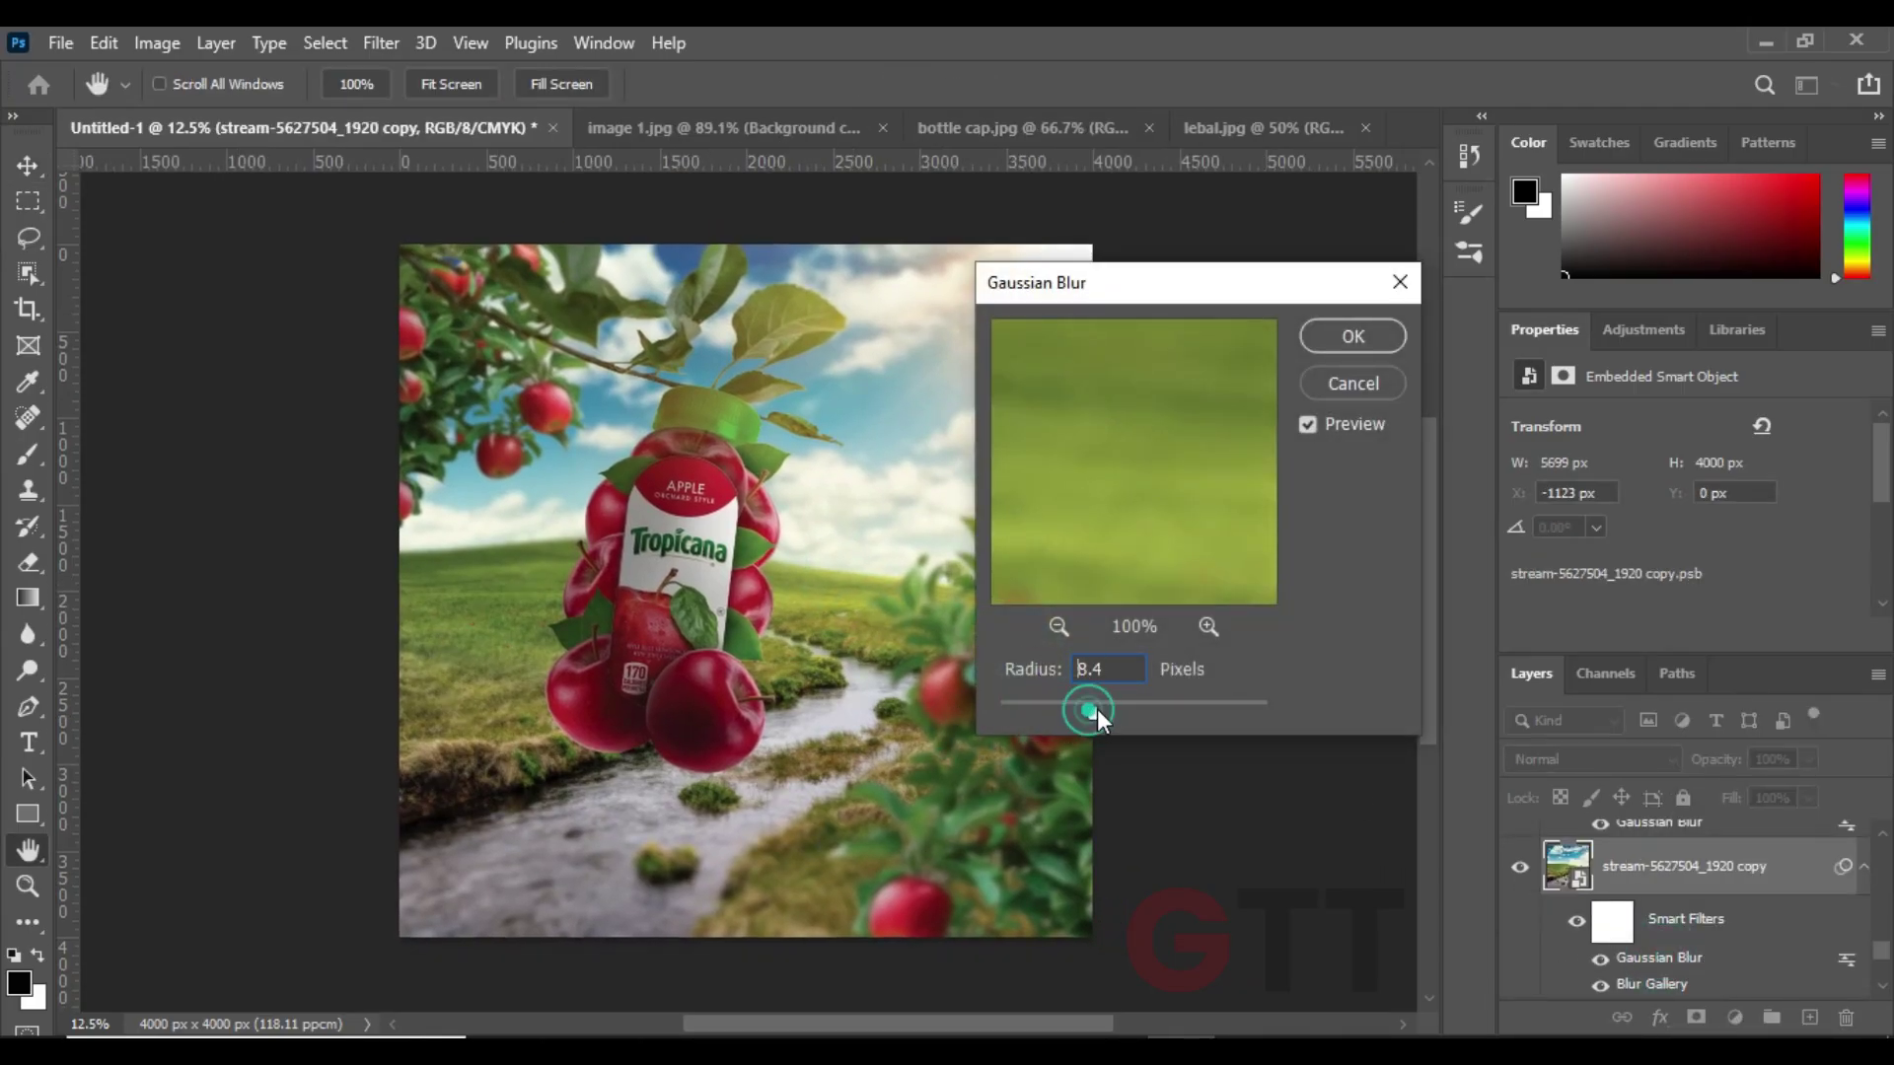
pyautogui.click(1379, 333)
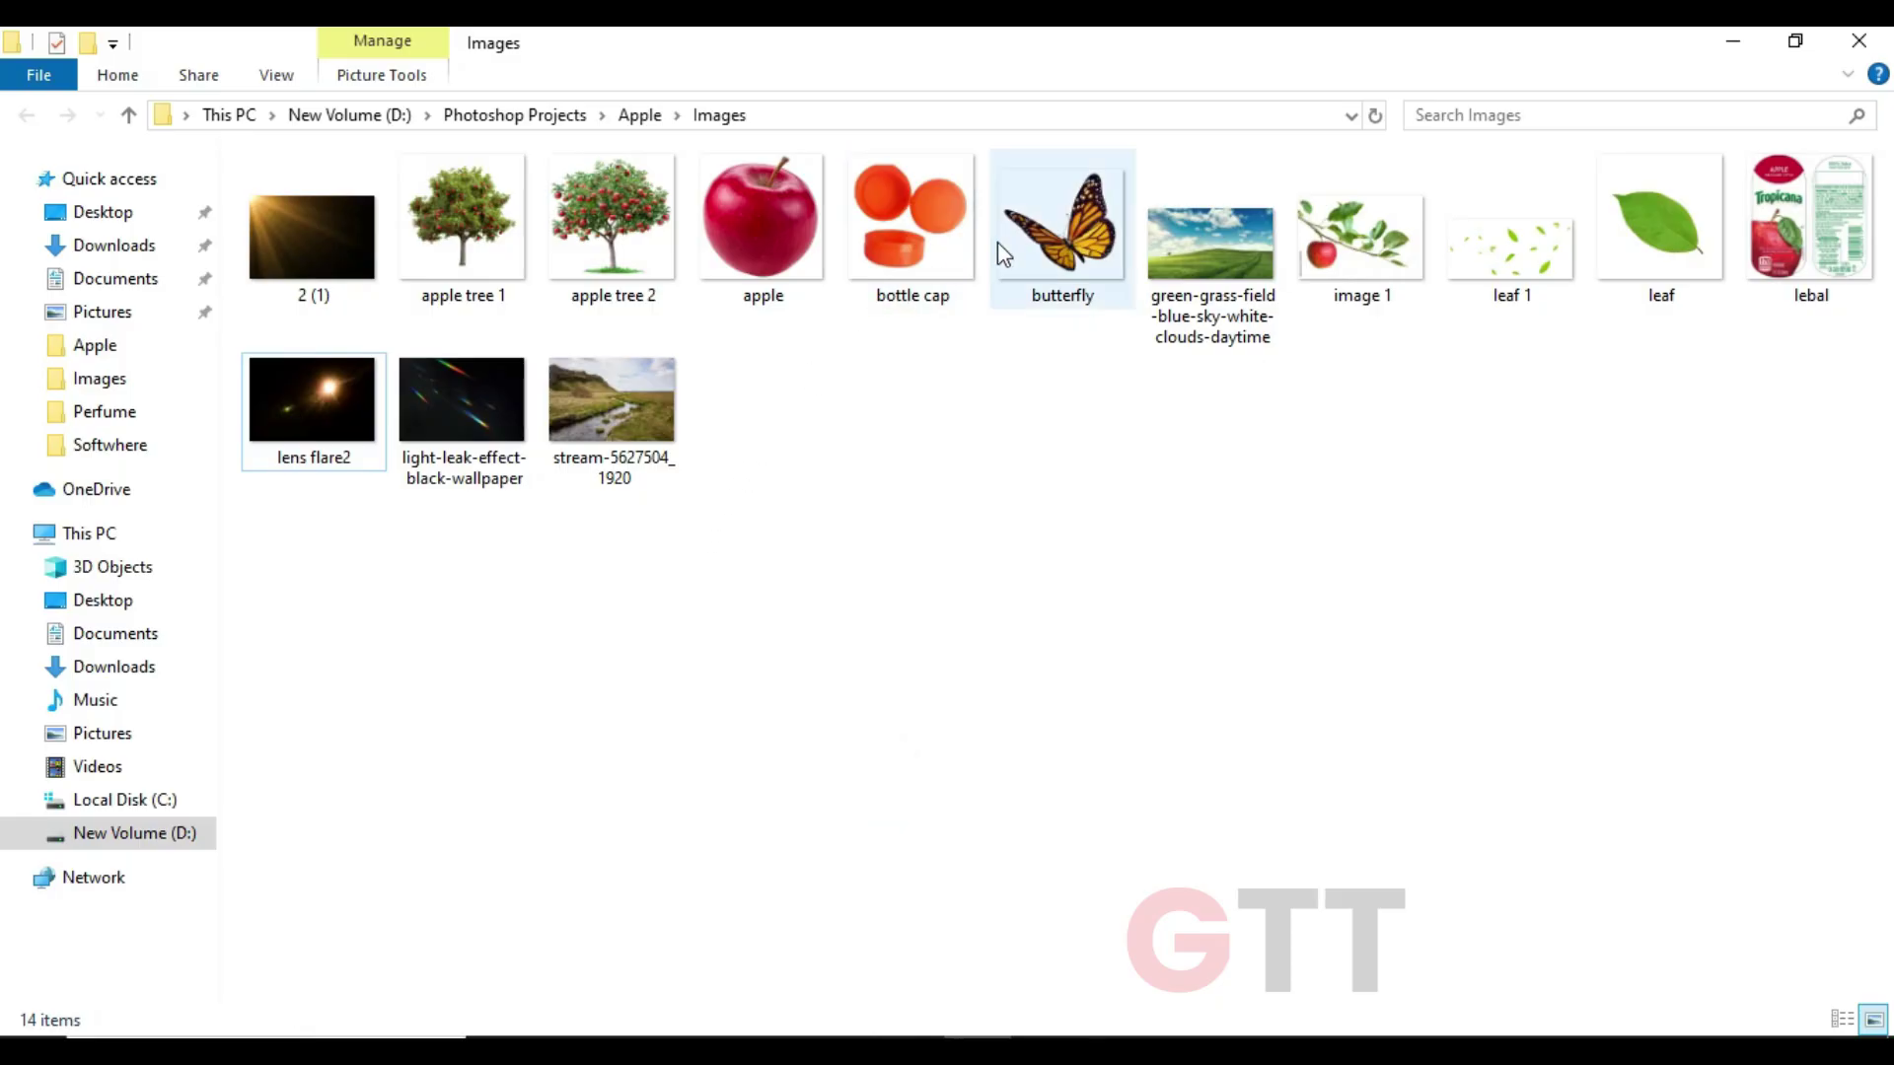
# - Bring in butterfly.png, scaled down and placed in the upper-right sky
pyautogui.moveTo(998, 240)
pyautogui.mouseDown()
pyautogui.moveTo(969, 564)
pyautogui.moveTo(868, 541)
pyautogui.mouseUp()
pyautogui.moveTo(750, 592)
pyautogui.mouseDown()
pyautogui.moveTo(917, 369)
pyautogui.moveTo(635, 677)
pyautogui.moveTo(509, 646)
pyautogui.moveTo(442, 689)
pyautogui.moveTo(474, 694)
pyautogui.mouseUp()
pyautogui.press('Return')
# - Flip, rotate and enlarge the butterfly copy at the lower left
pyautogui.hotkey('ctrl', 't')
pyautogui.rightClick(509, 646)
pyautogui.click(543, 614)
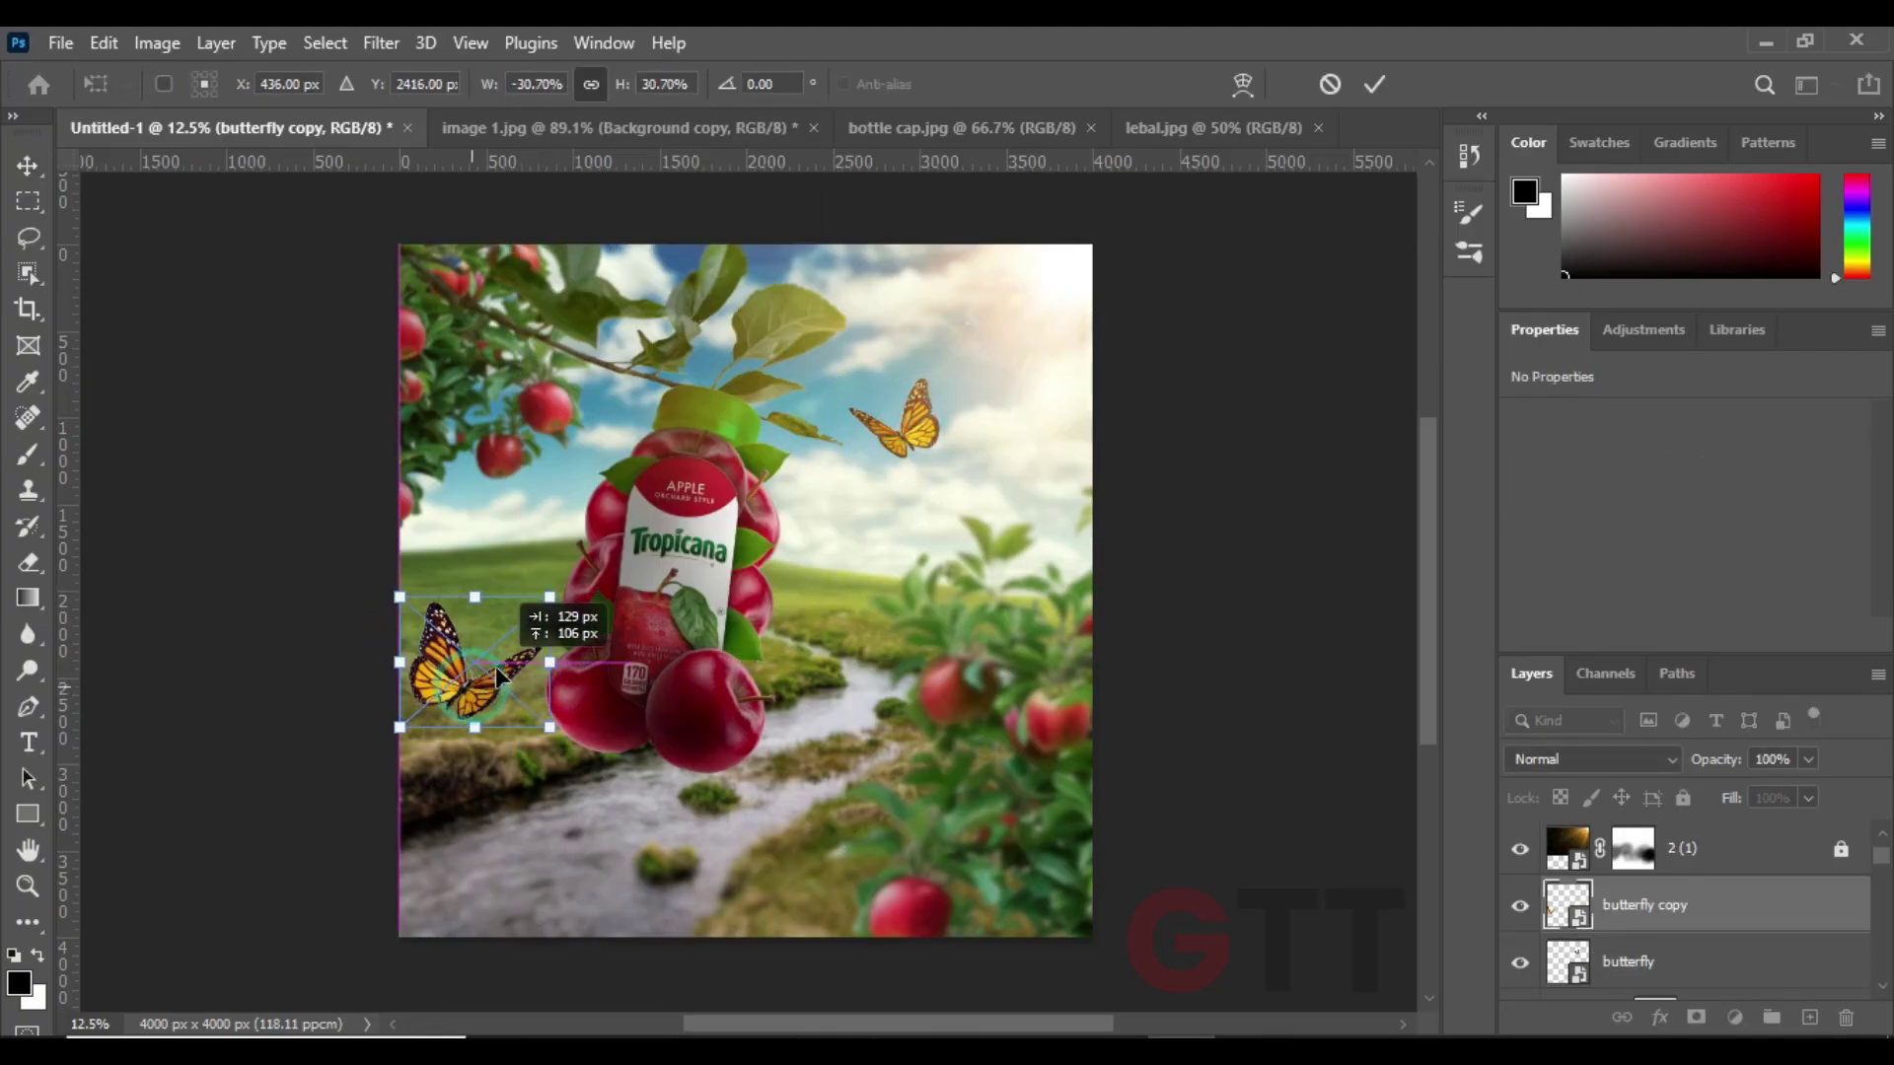
pyautogui.press('Return')
# - Apply Gaussian Blur smart filters to both the lower and upper butterflies
pyautogui.click(381, 43)
pyautogui.click(794, 503)
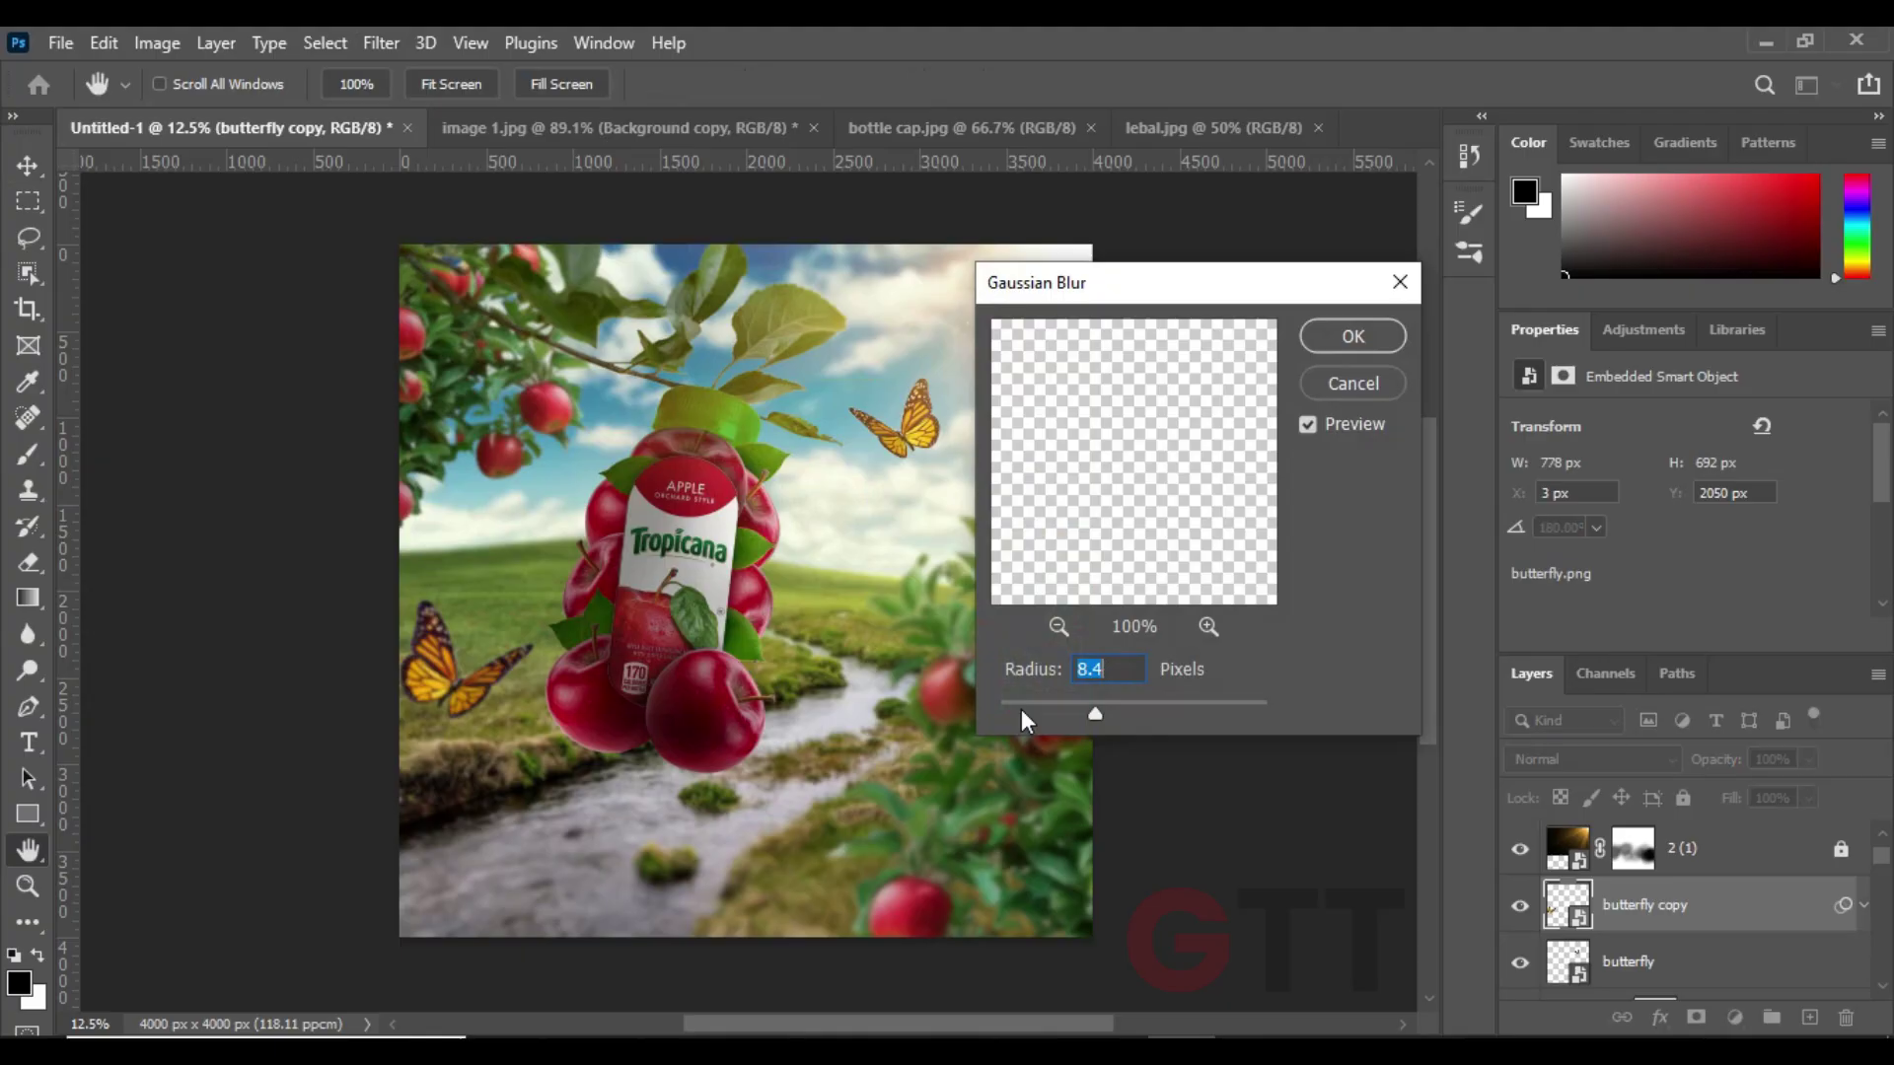
pyautogui.moveTo(1111, 704); pyautogui.dragTo(1103, 703)
pyautogui.press('Return')
pyautogui.click(902, 419)
pyautogui.click(381, 42)
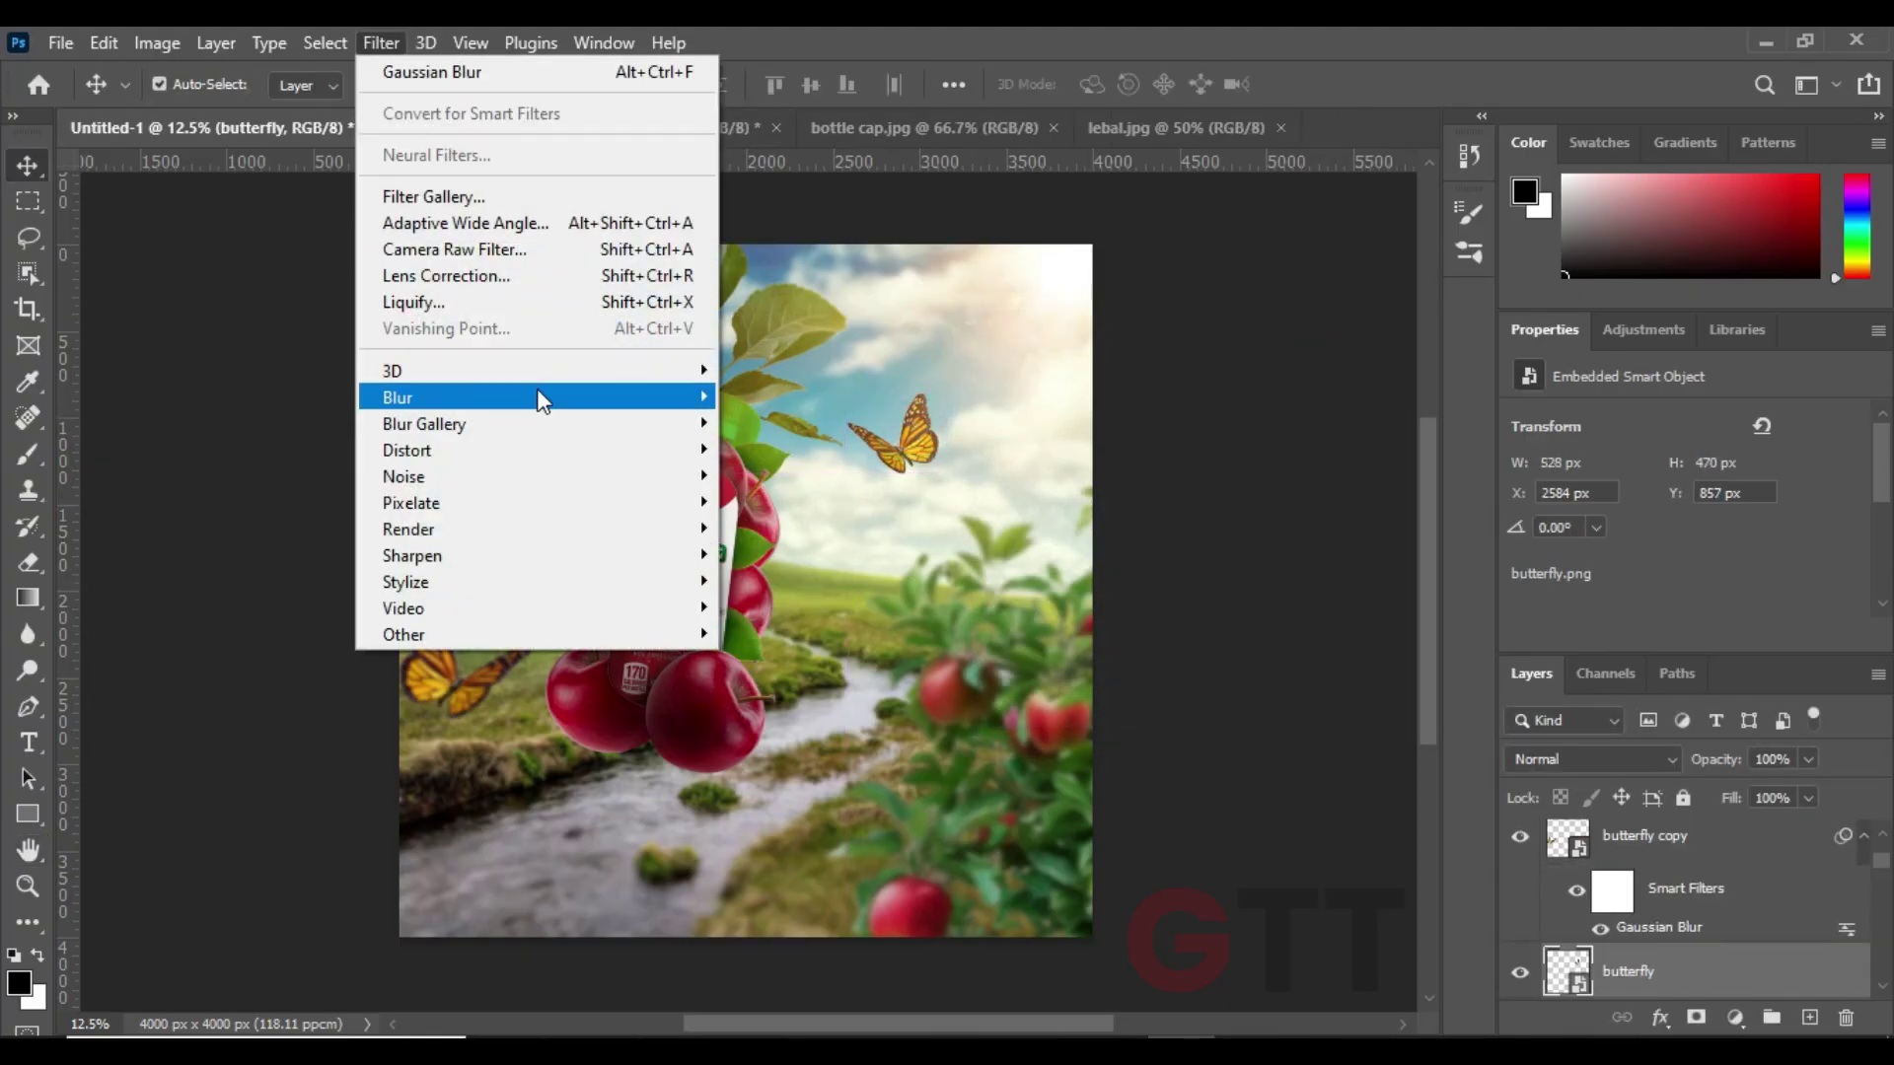
pyautogui.click(795, 503)
pyautogui.click(1353, 337)
# - Shrink the upper-right butterfly and retune its Gaussian blur
pyautogui.hotkey('ctrl', 't')
pyautogui.moveTo(943, 478); pyautogui.dragTo(900, 423)
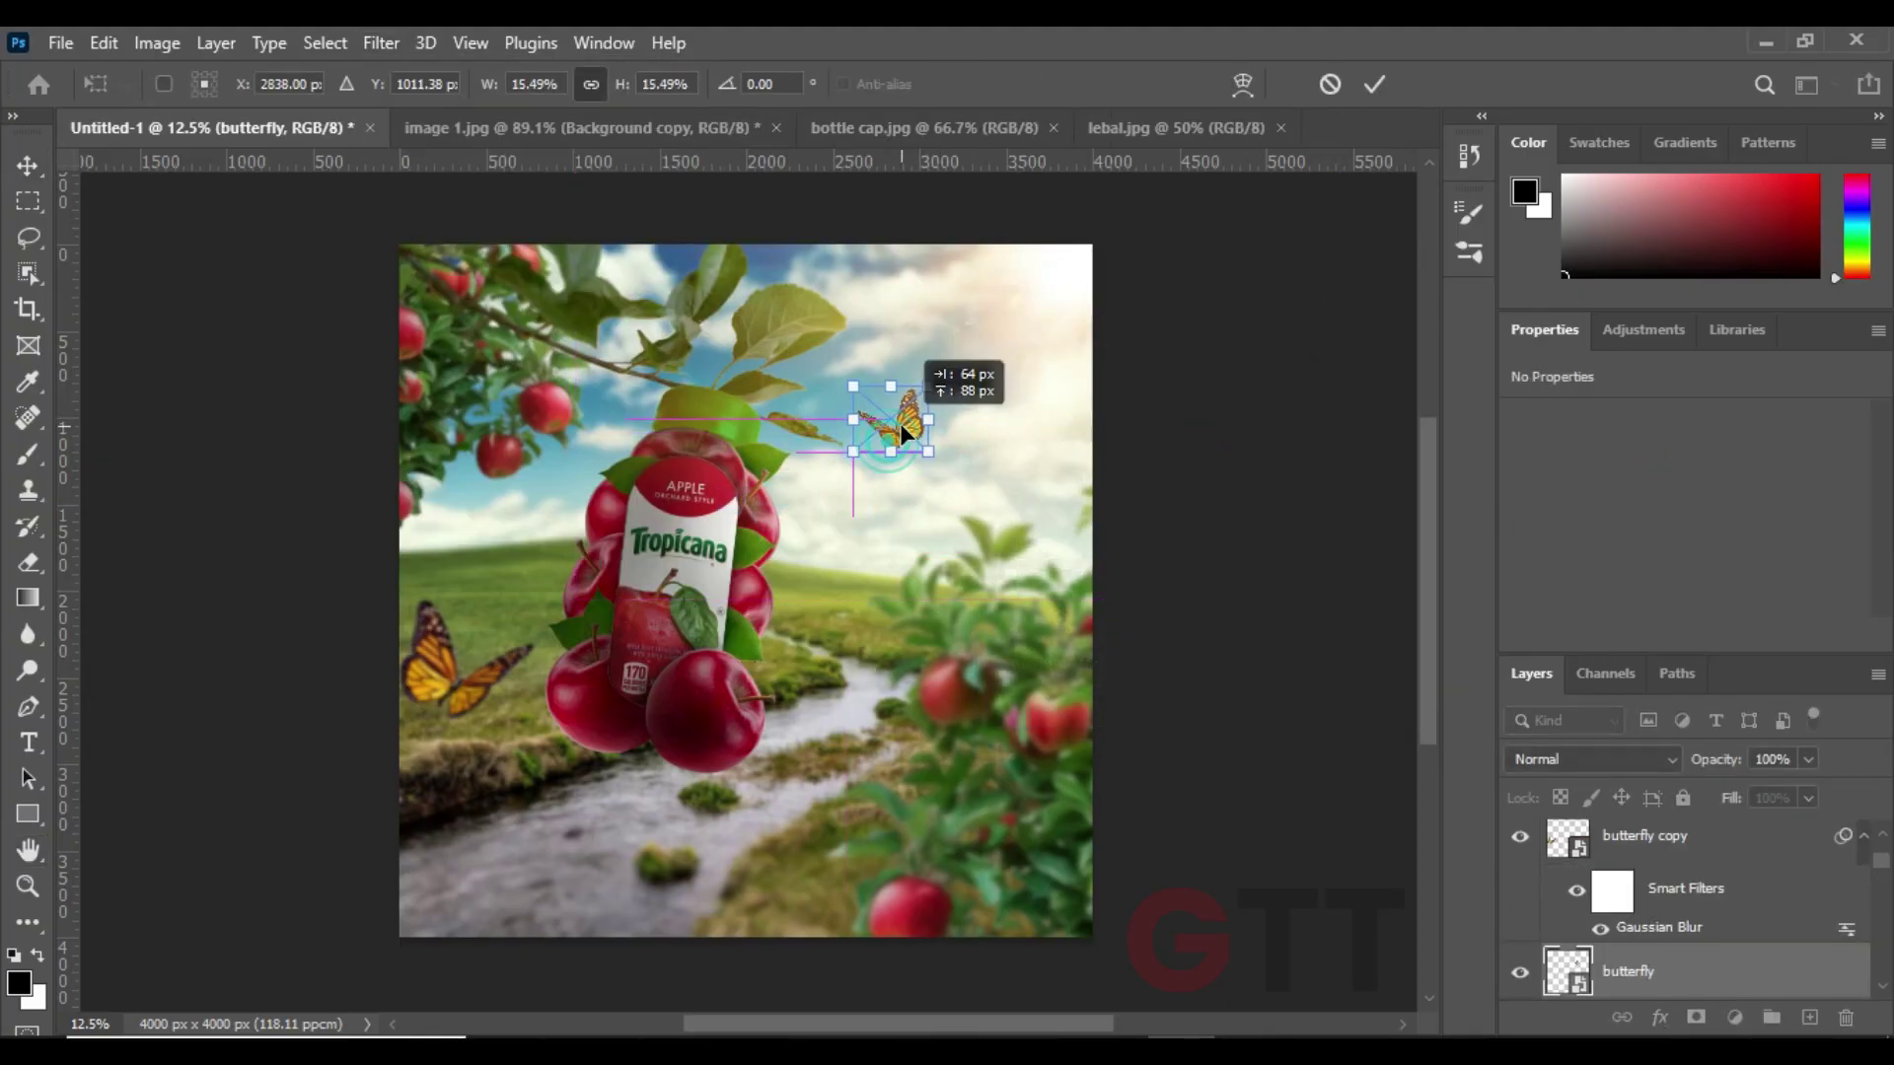
pyautogui.press('Return')
pyautogui.scroll(-2, 1855, 967)
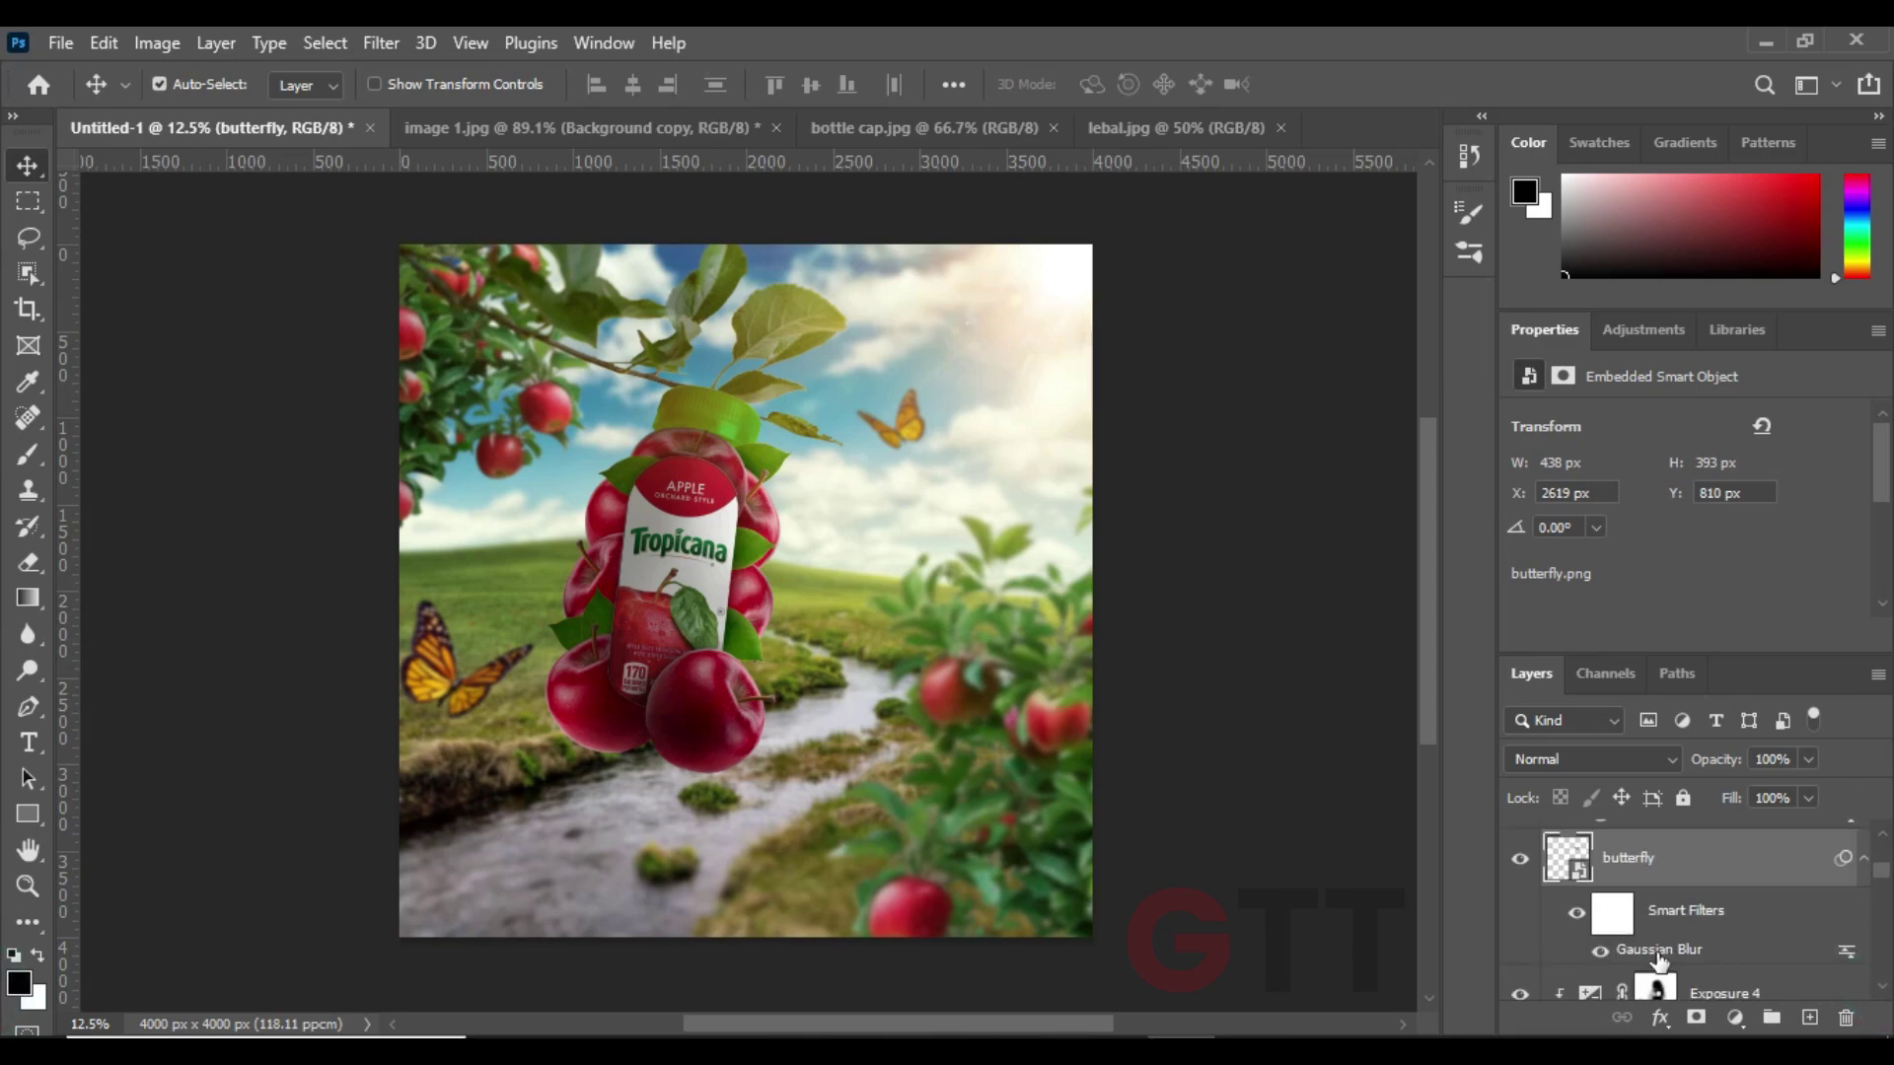
pyautogui.doubleClick(1660, 949)
pyautogui.click(1317, 376)
# - Darken the lower-left butterfly with a clipped Exposure adjustment, masking part of it back
pyautogui.click(1734, 1017)
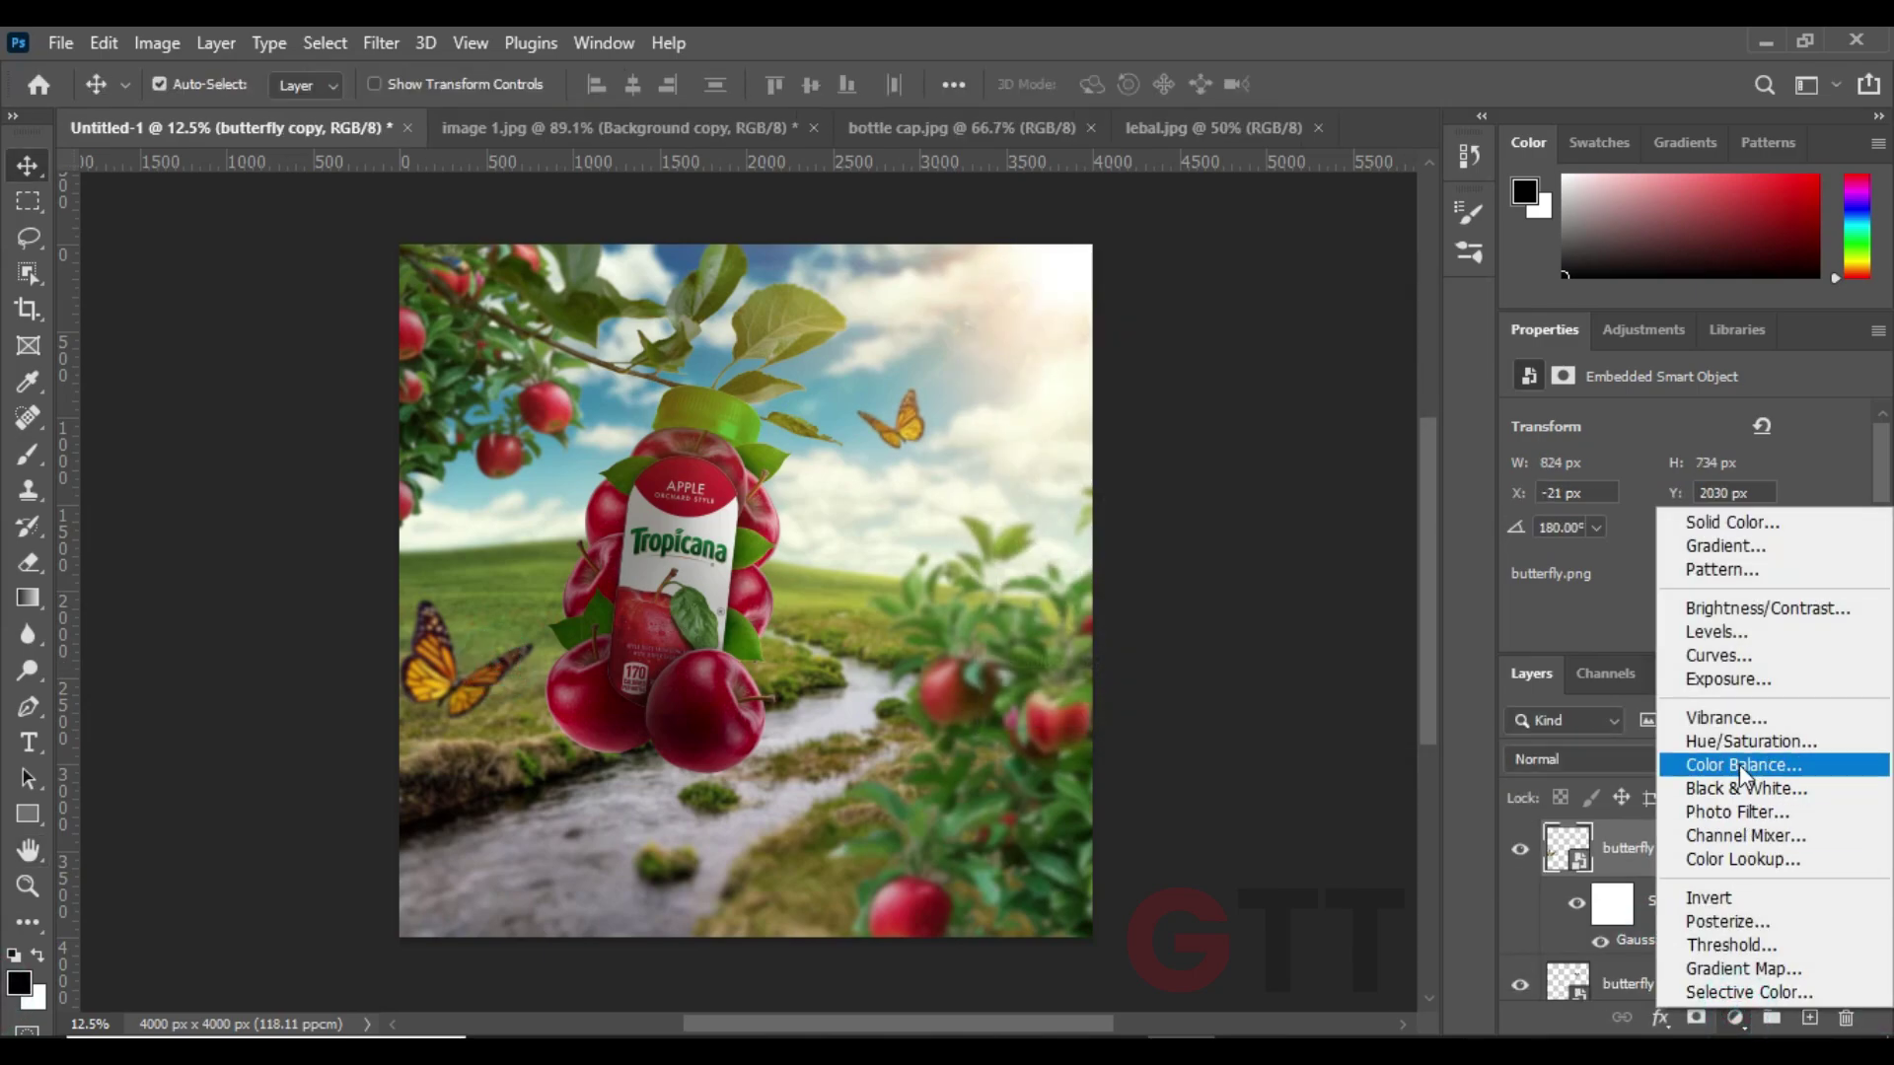
pyautogui.click(1746, 685)
pyautogui.hotkey('ctrl', 'alt', 'g')
pyautogui.moveTo(1685, 492); pyautogui.dragTo(1652, 491)
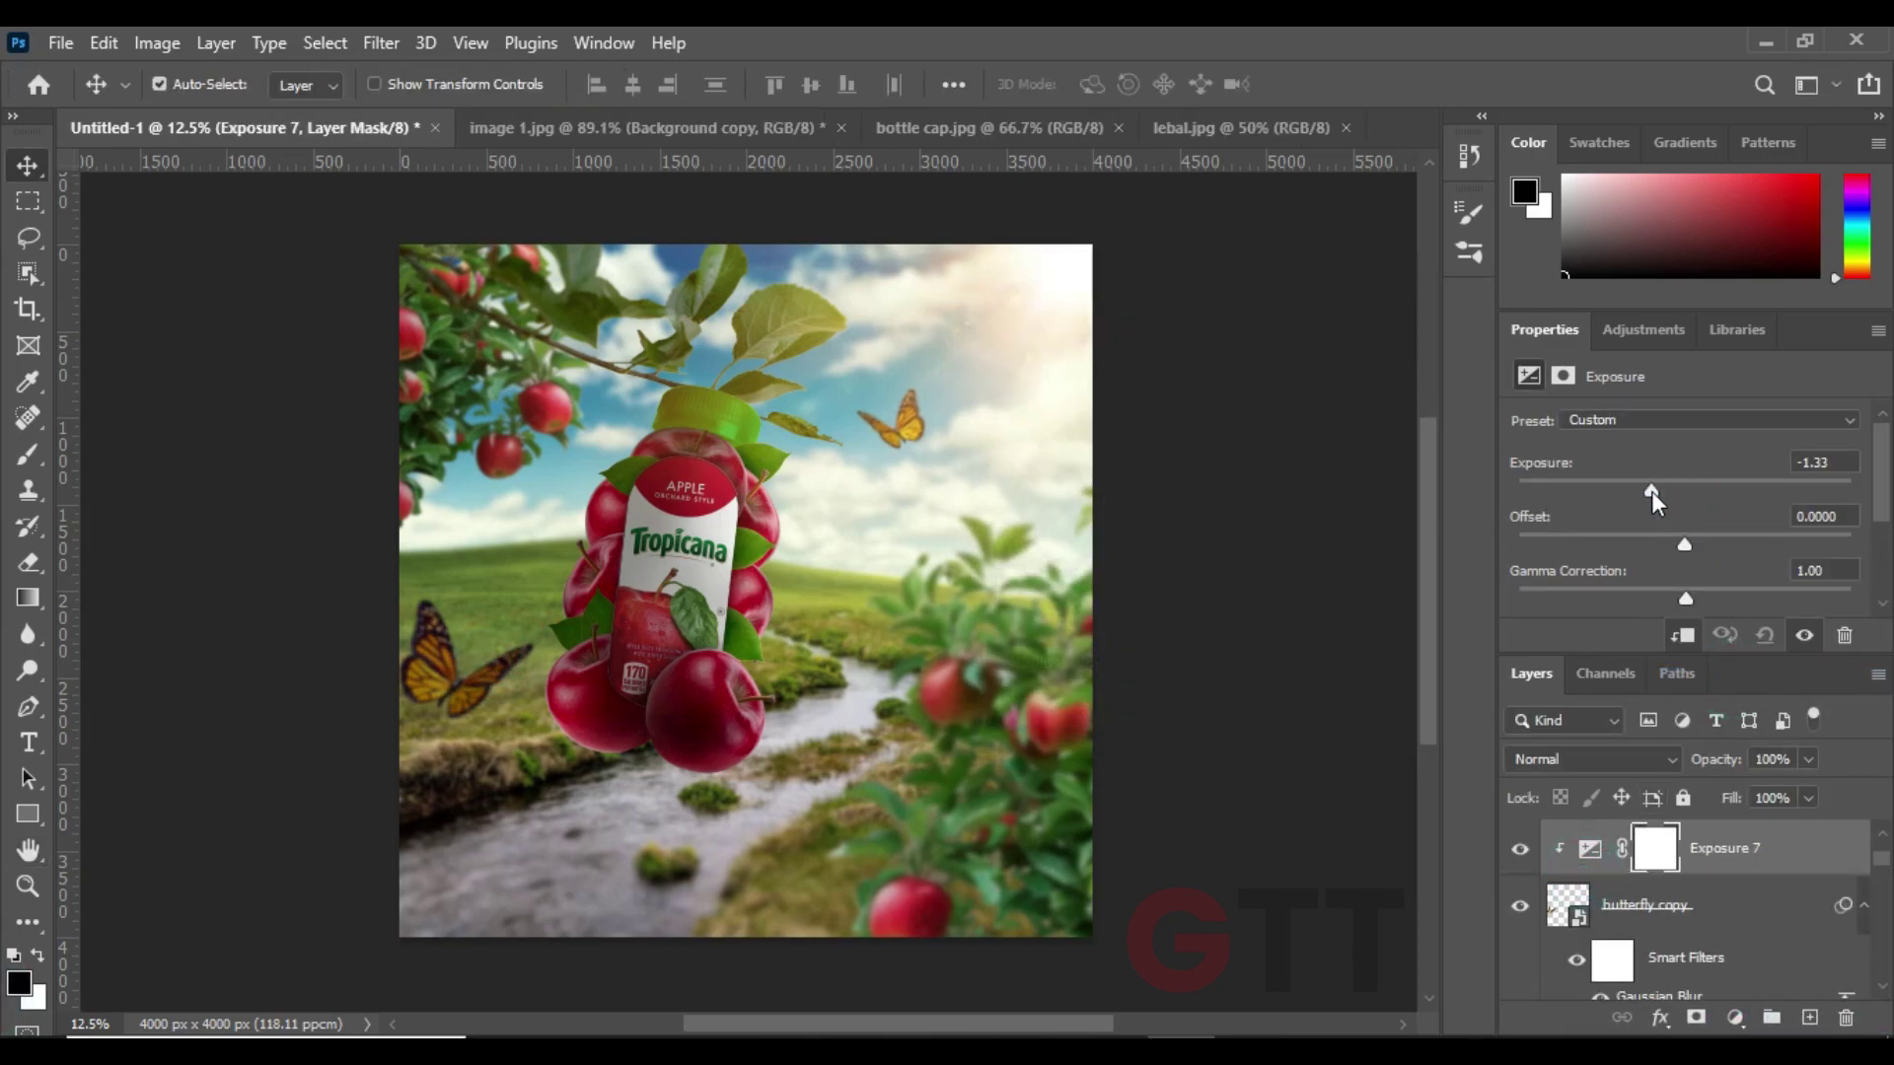
pyautogui.moveTo(1686, 599); pyautogui.dragTo(1694, 595)
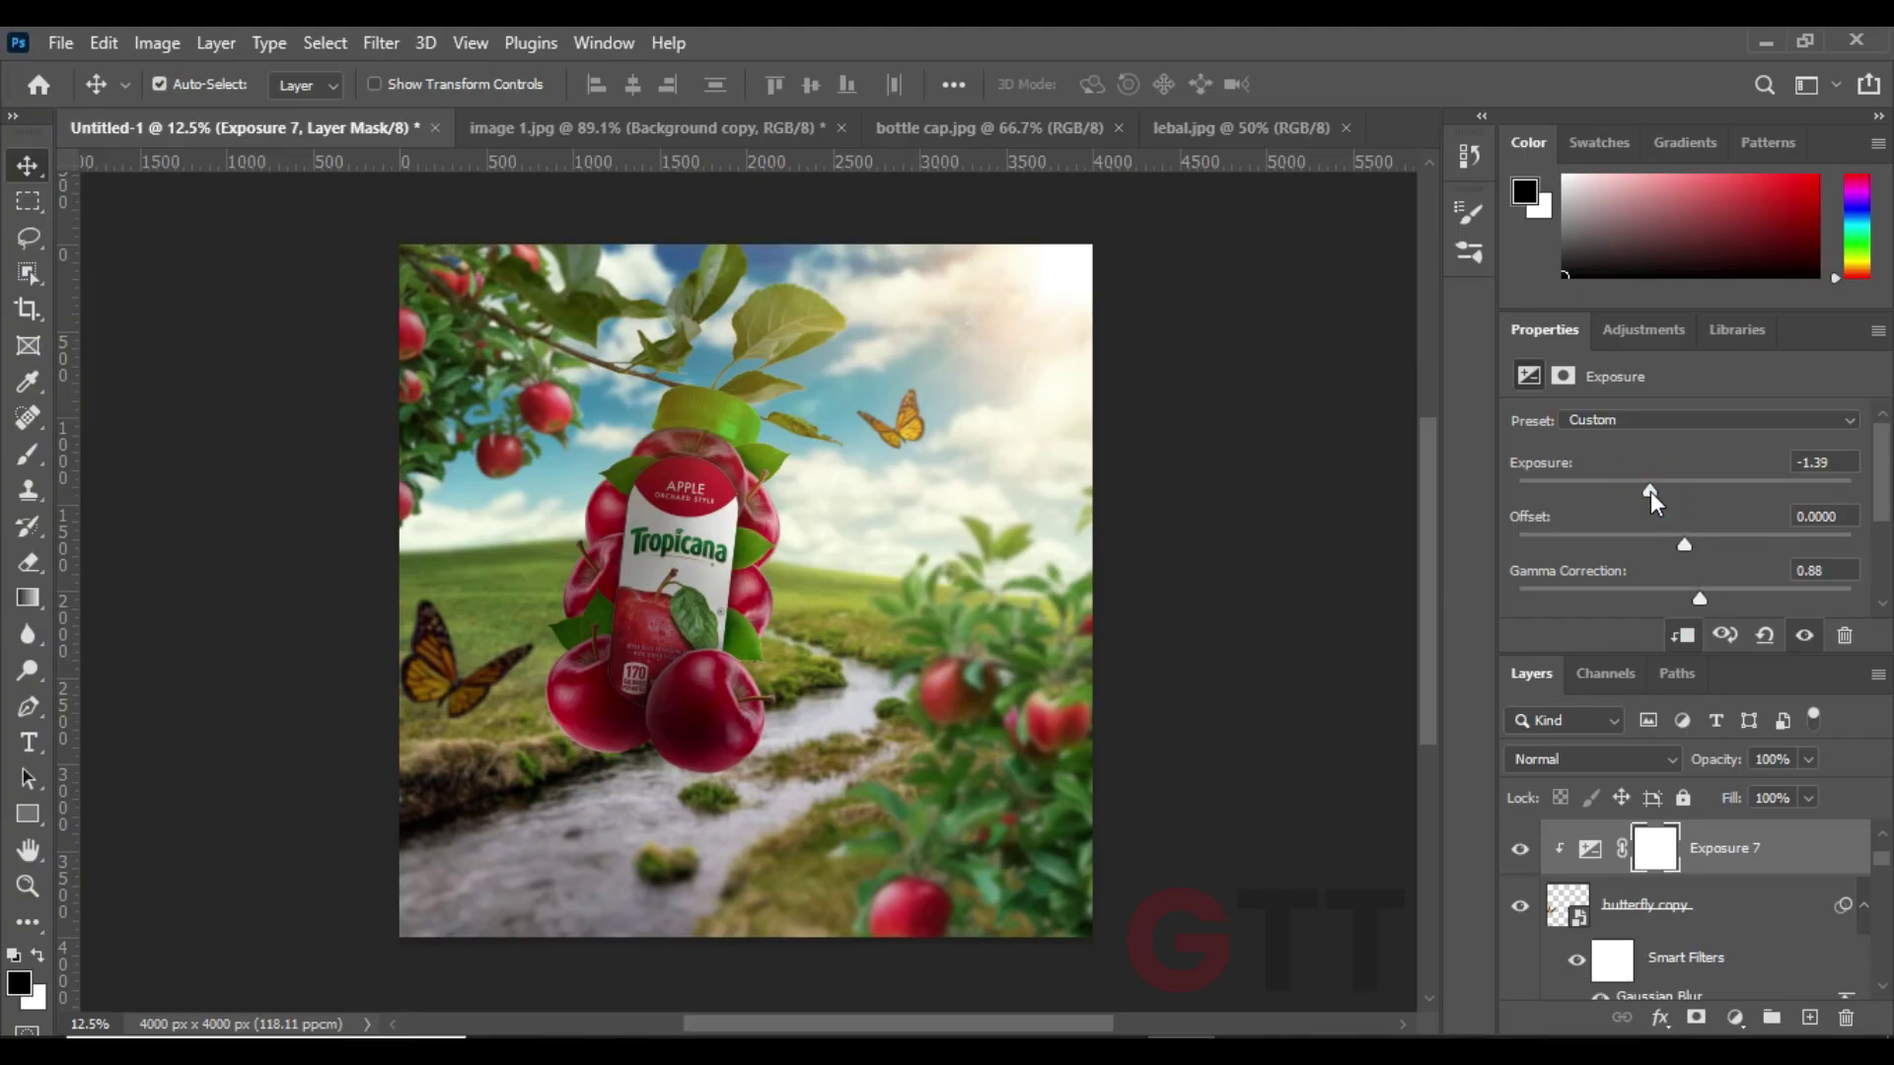
pyautogui.click(29, 455)
pyautogui.hotkey('ctrl', '+')
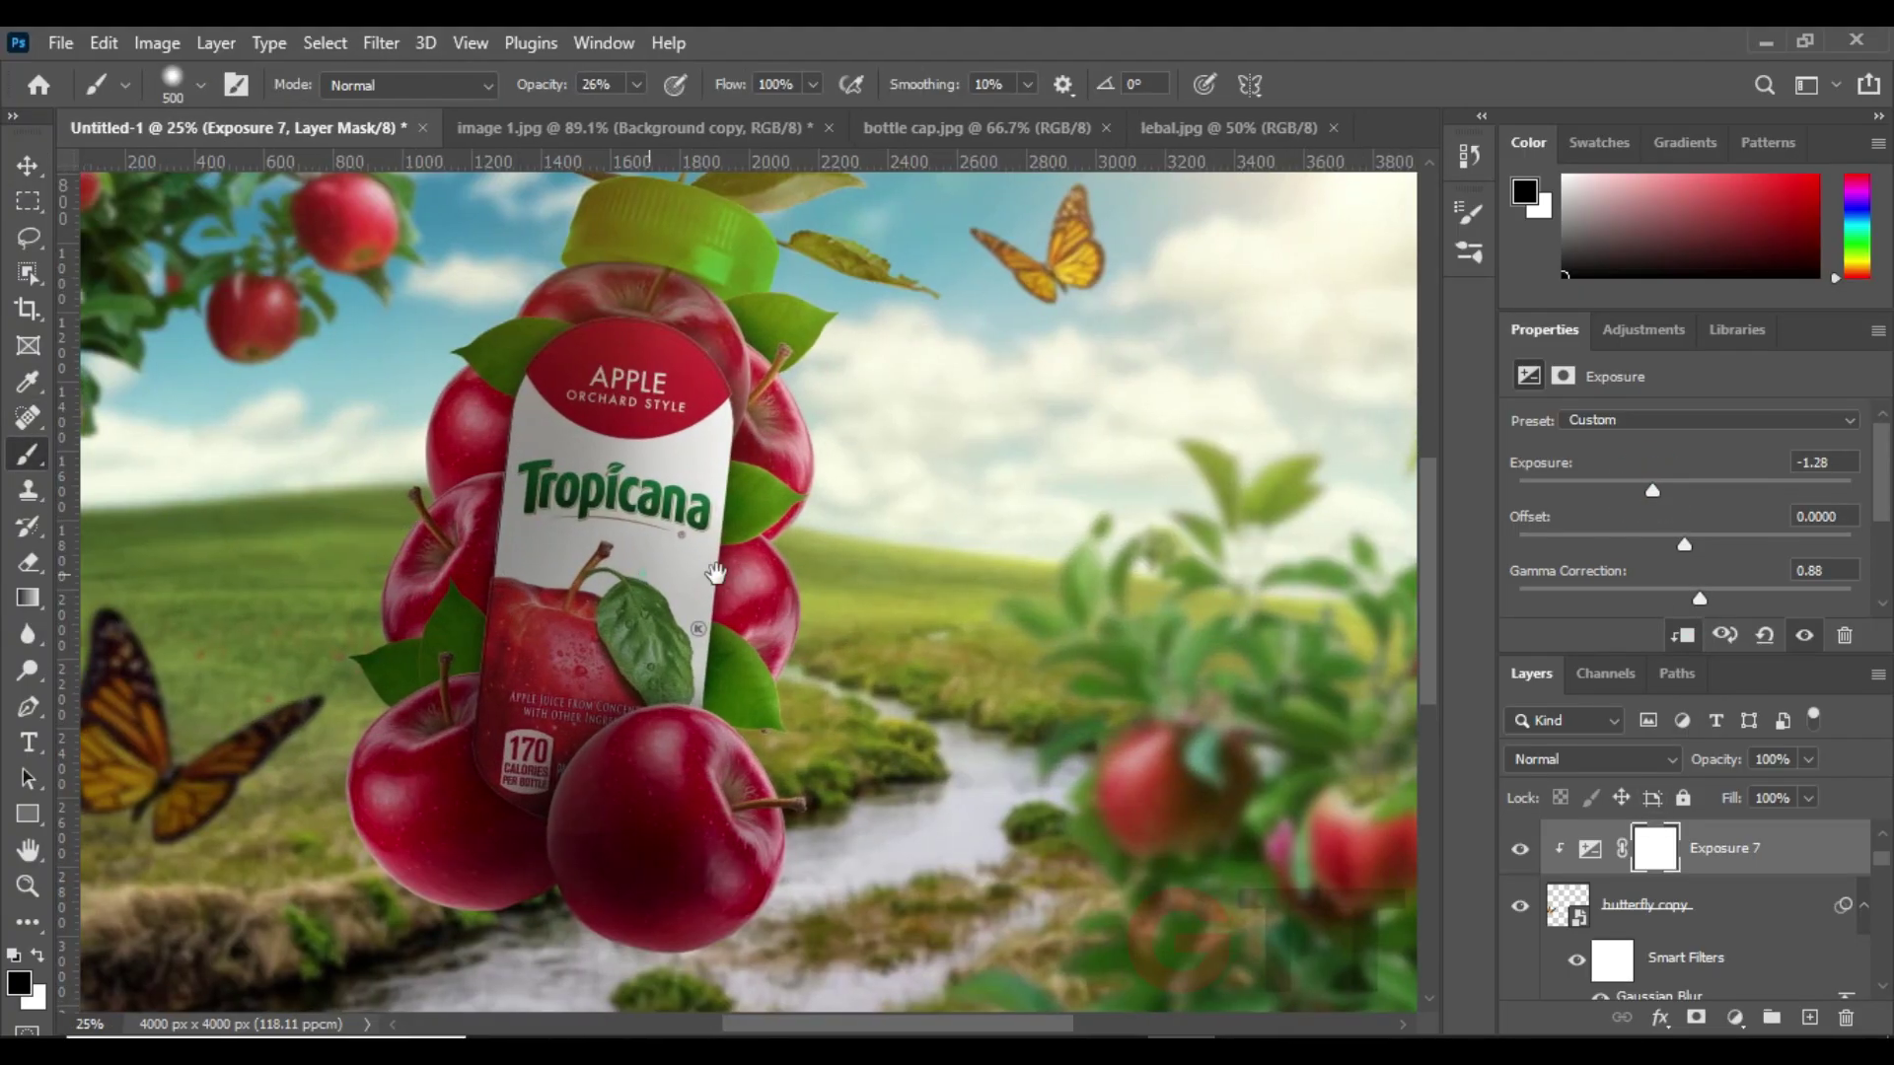
pyautogui.moveTo(428, 666); pyautogui.dragTo(432, 673)
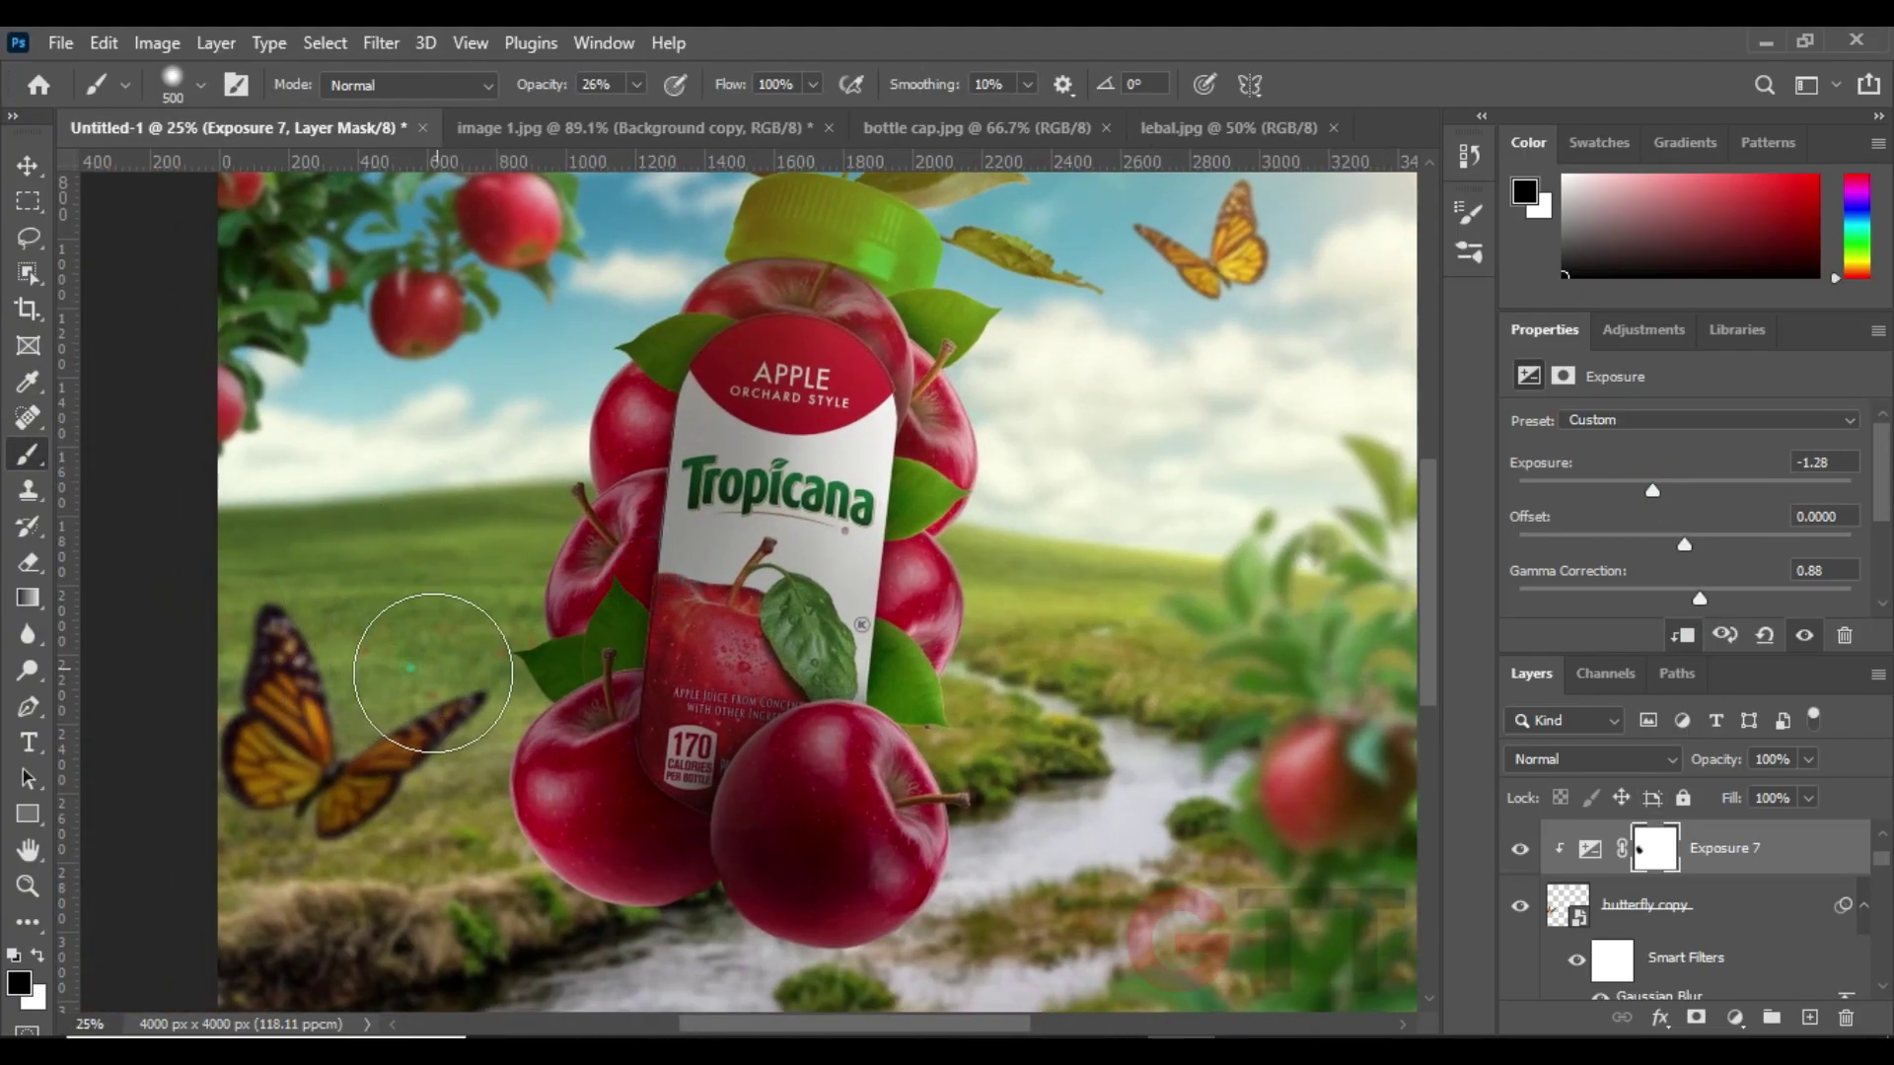
pyautogui.scroll(-3, 483, 715)
pyautogui.scroll(-1, 490, 716)
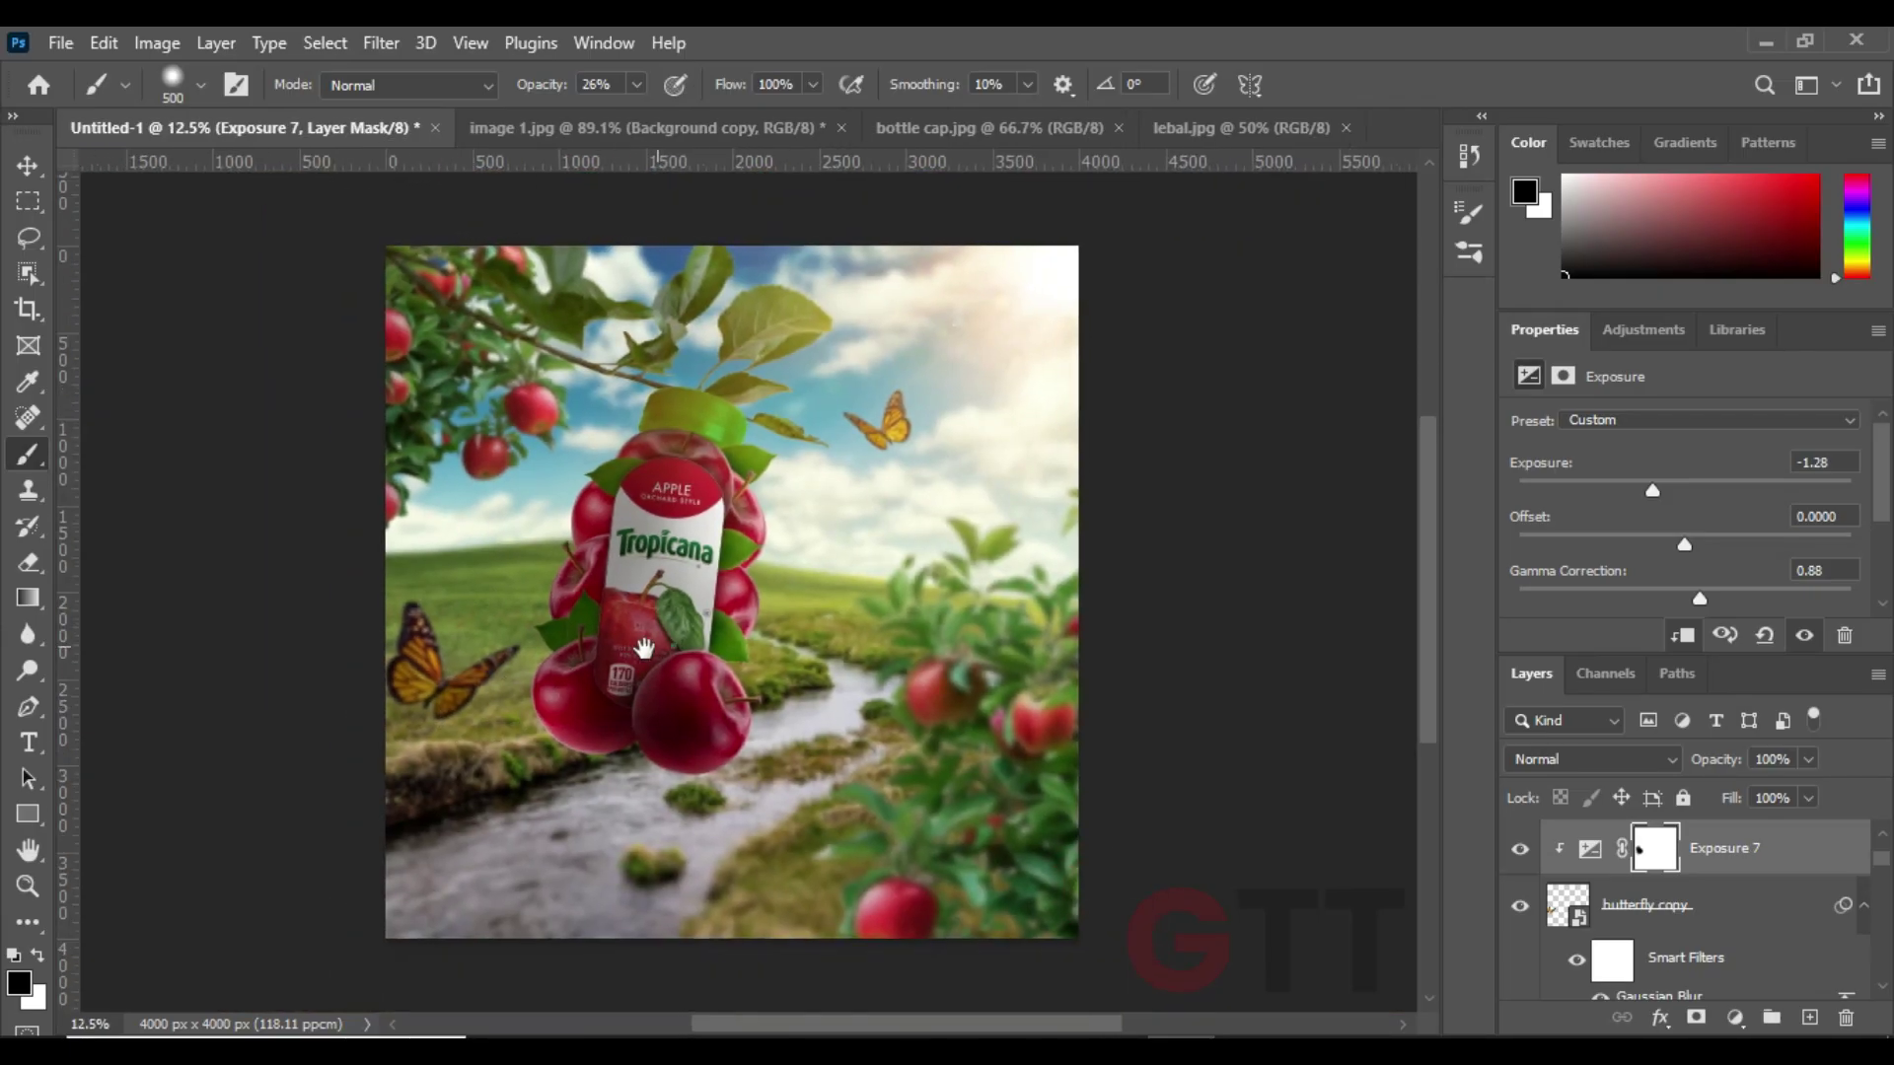
pyautogui.press('v')
# - Duplicate the butterfly, shrink and flip it, and place it left of the bottle
pyautogui.click(860, 446)
pyautogui.hotkey('ctrl', 'j')
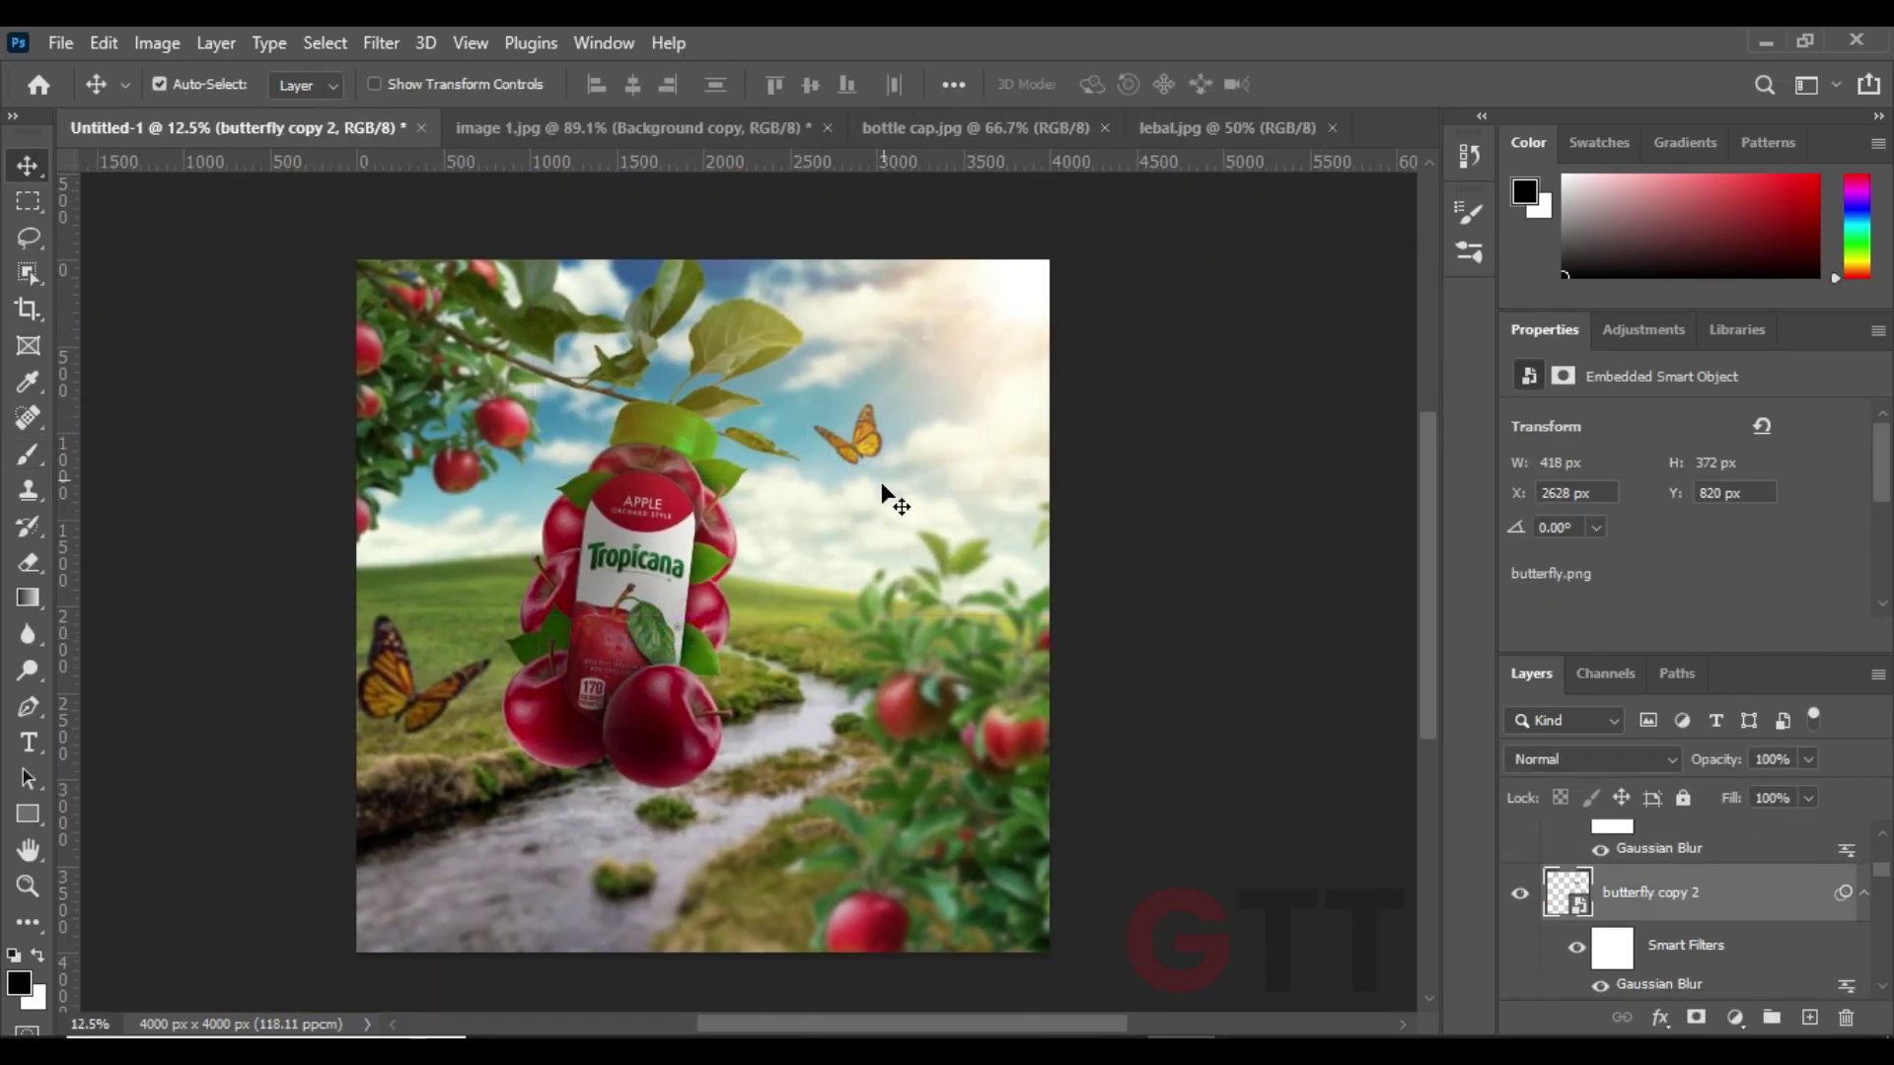
pyautogui.hotkey('ctrl', 't')
pyautogui.moveTo(868, 464); pyautogui.dragTo(760, 592)
pyautogui.rightClick(769, 589)
pyautogui.click(822, 547)
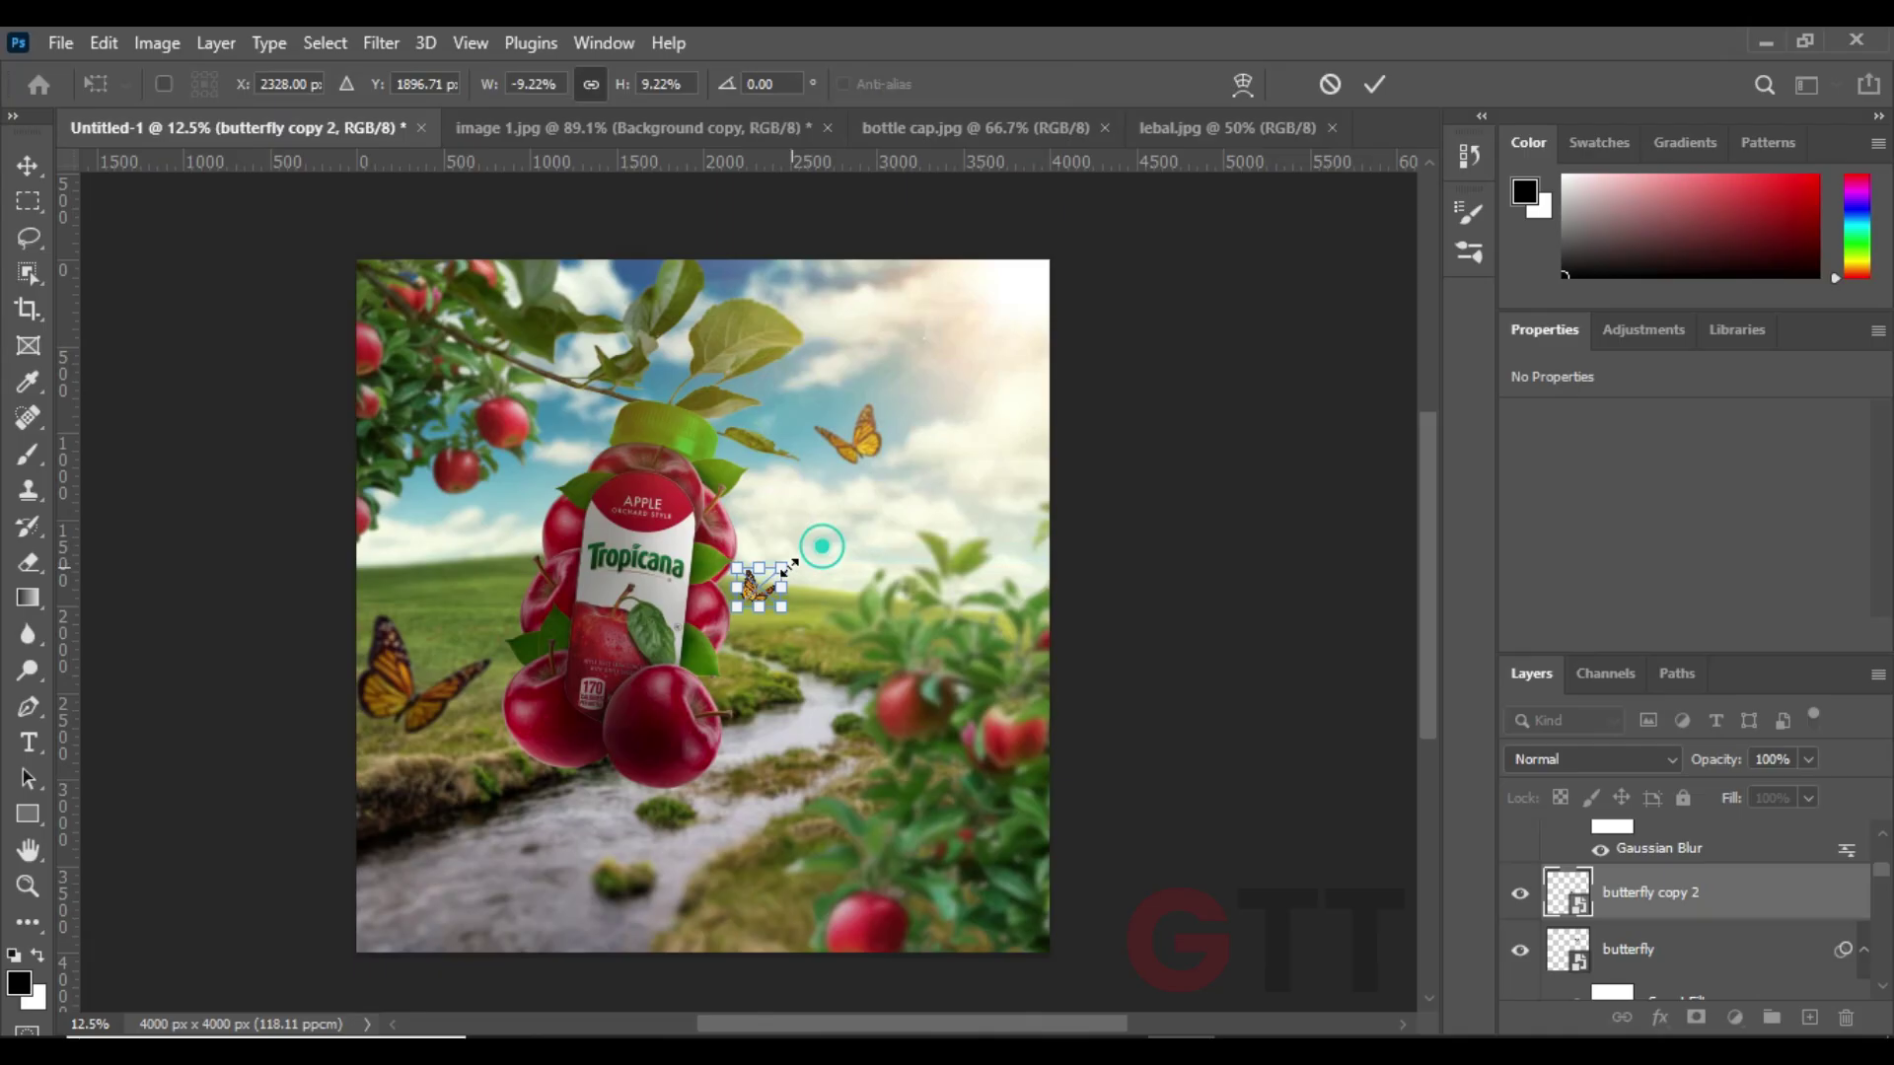
pyautogui.press('Return')
pyautogui.moveTo(754, 661); pyautogui.dragTo(526, 577)
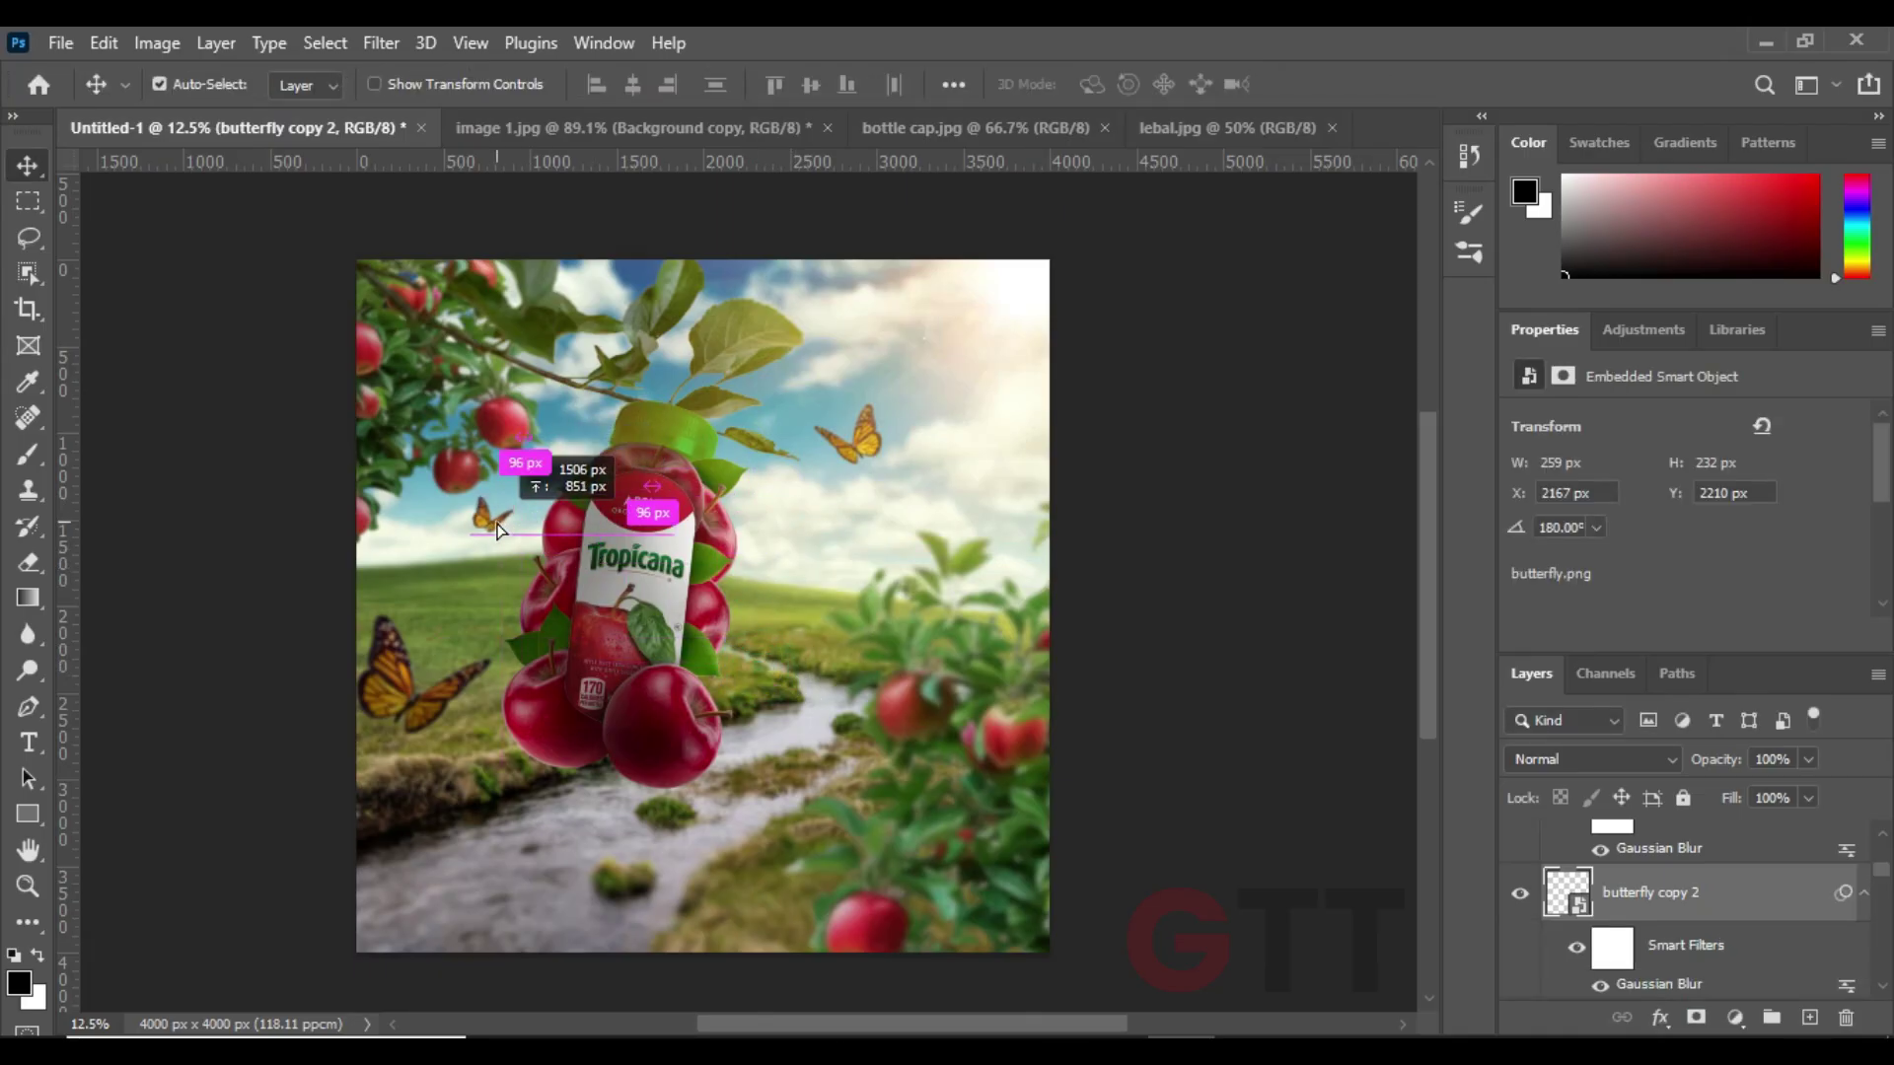
# - Fine-tune the small butterfly's size and shift the view slightly
pyautogui.hotkey('ctrl', 't')
pyautogui.scroll(3, 444, 560)
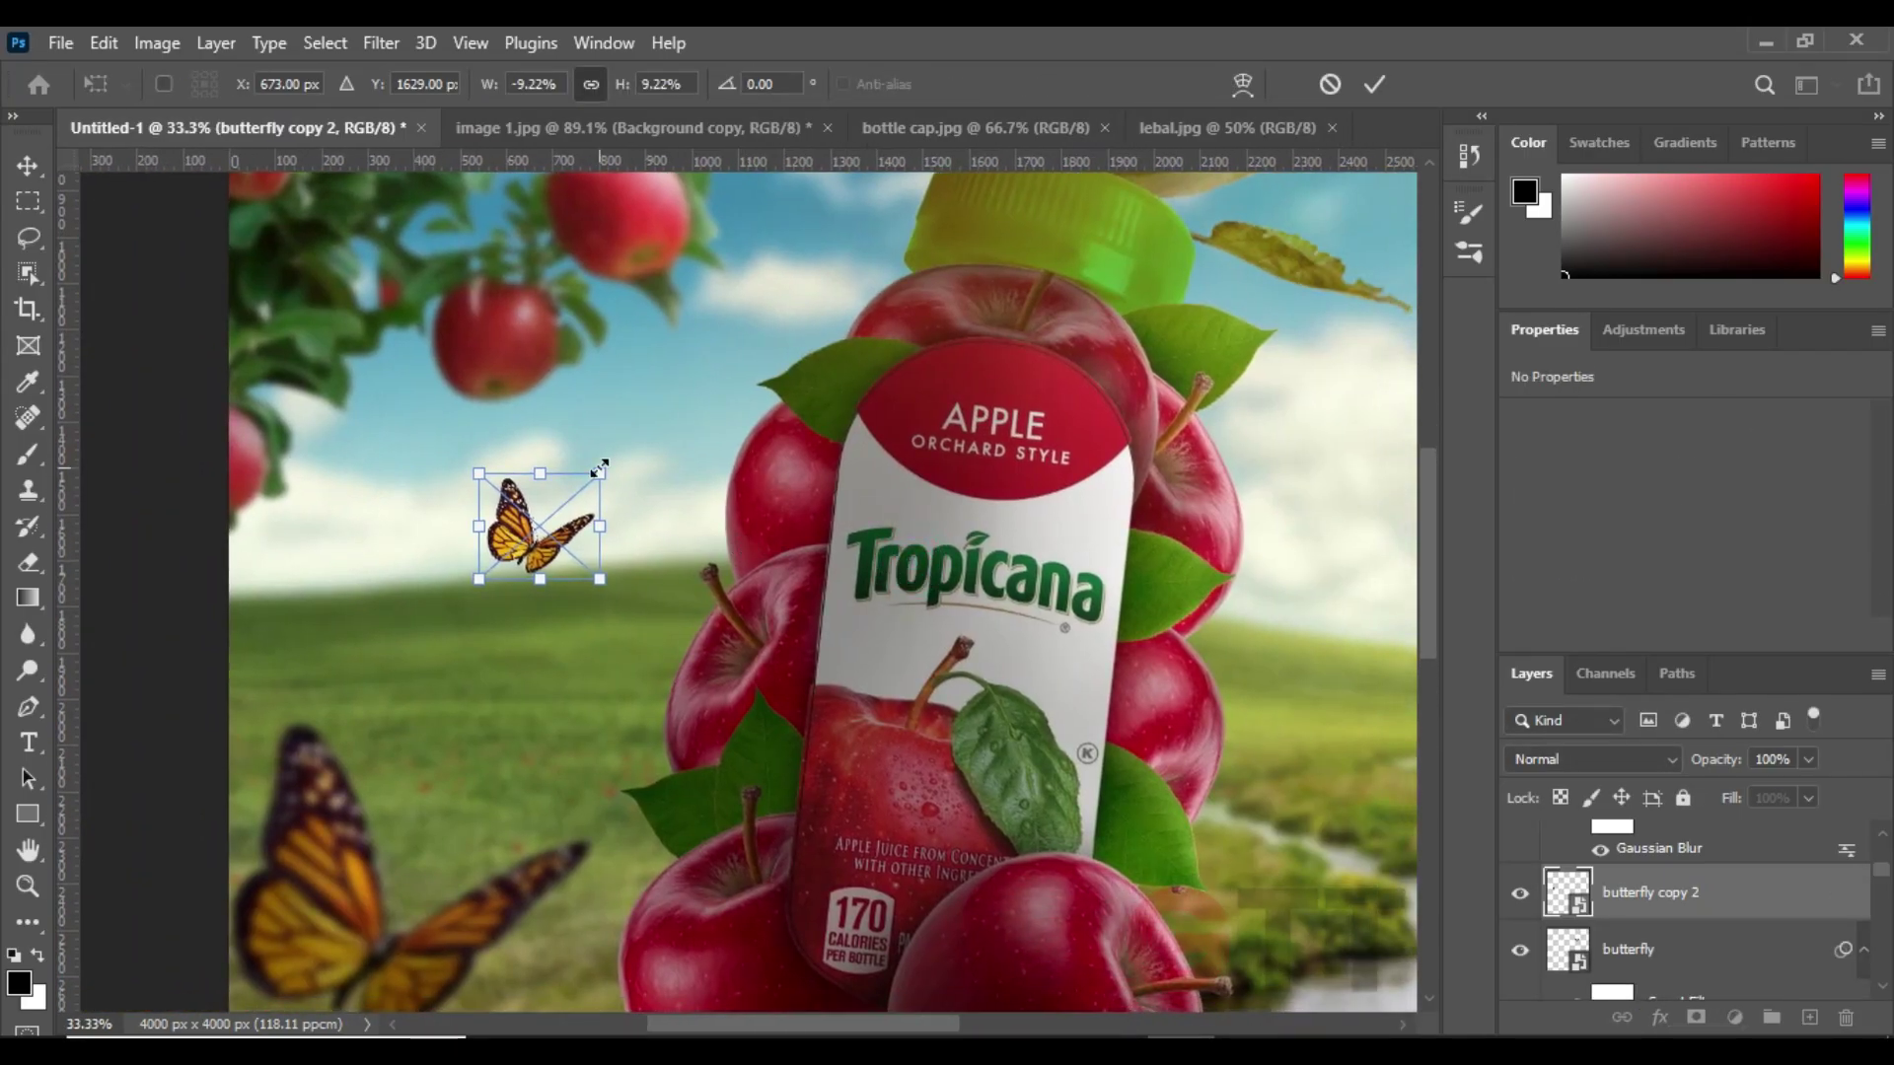
pyautogui.press('Return')
pyautogui.scroll(-3, 841, 552)
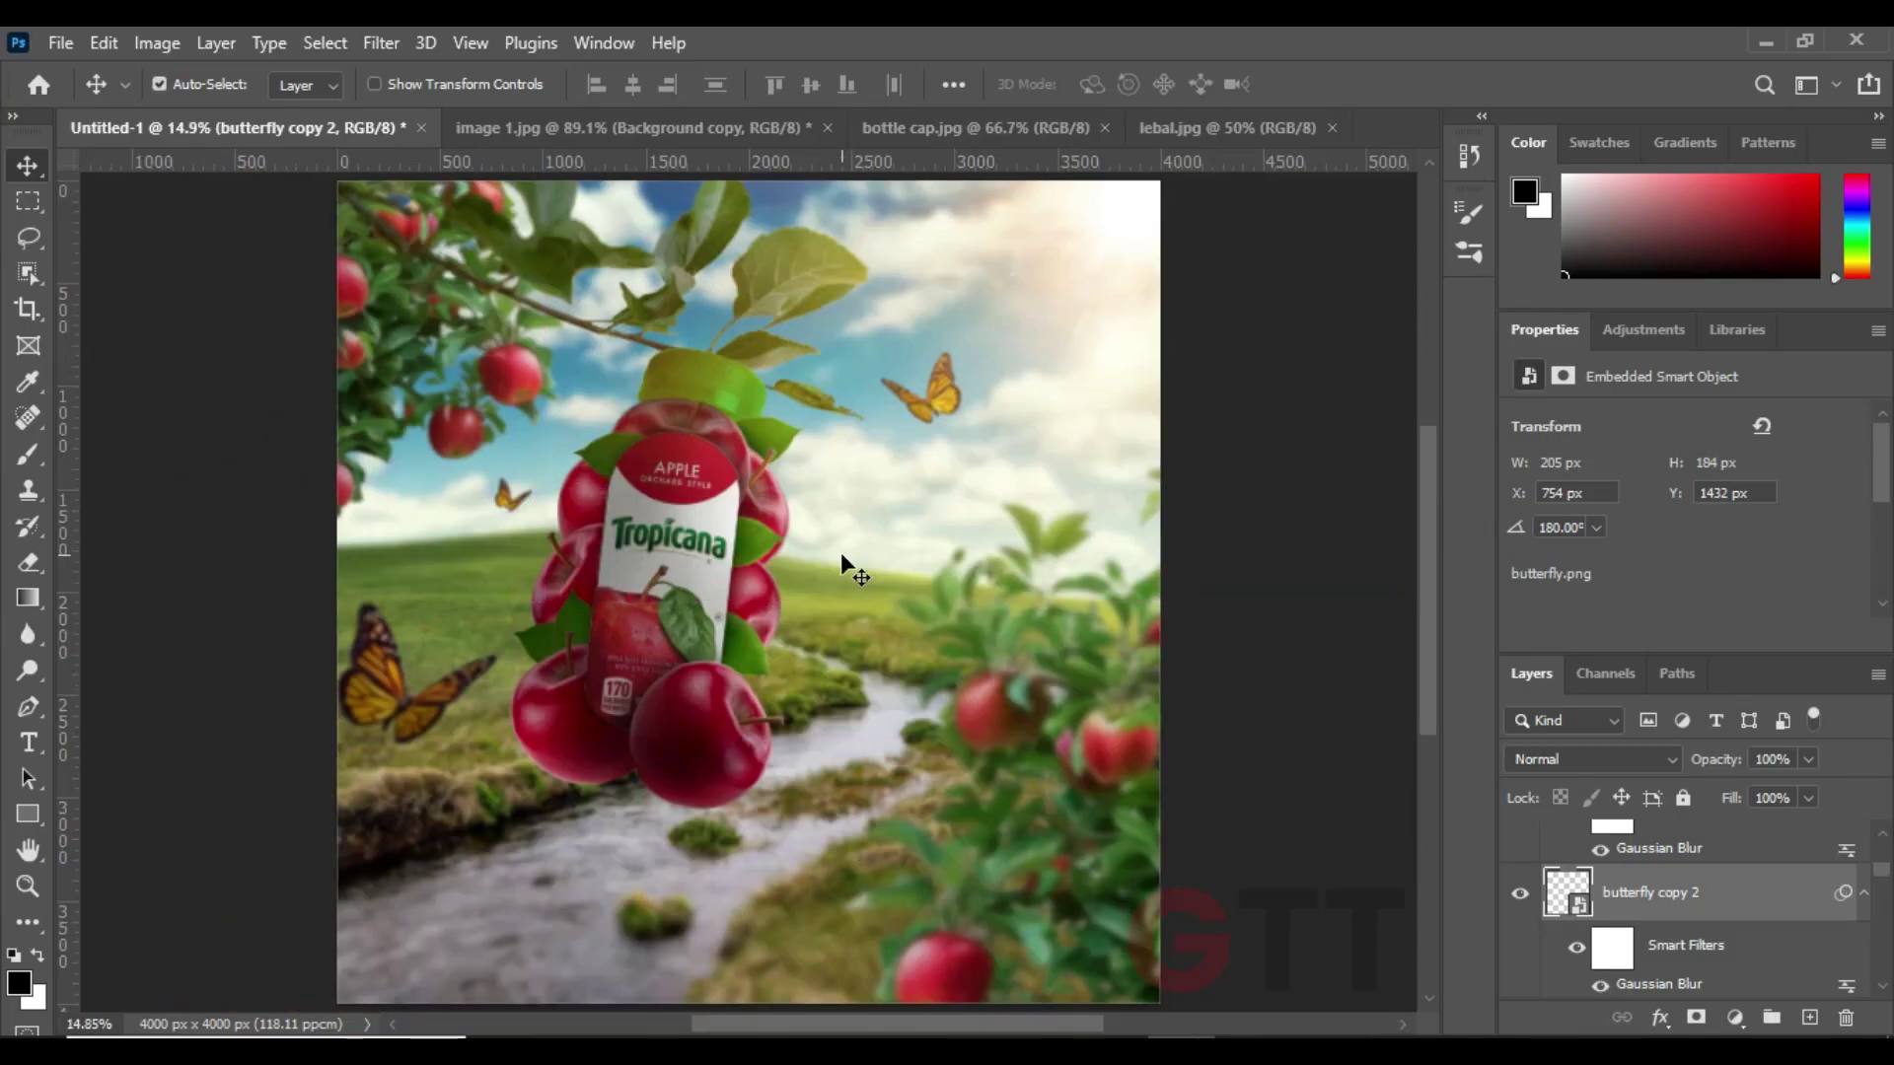
pyautogui.scroll(-1, 840, 552)
pyautogui.moveTo(869, 544); pyautogui.dragTo(865, 536)
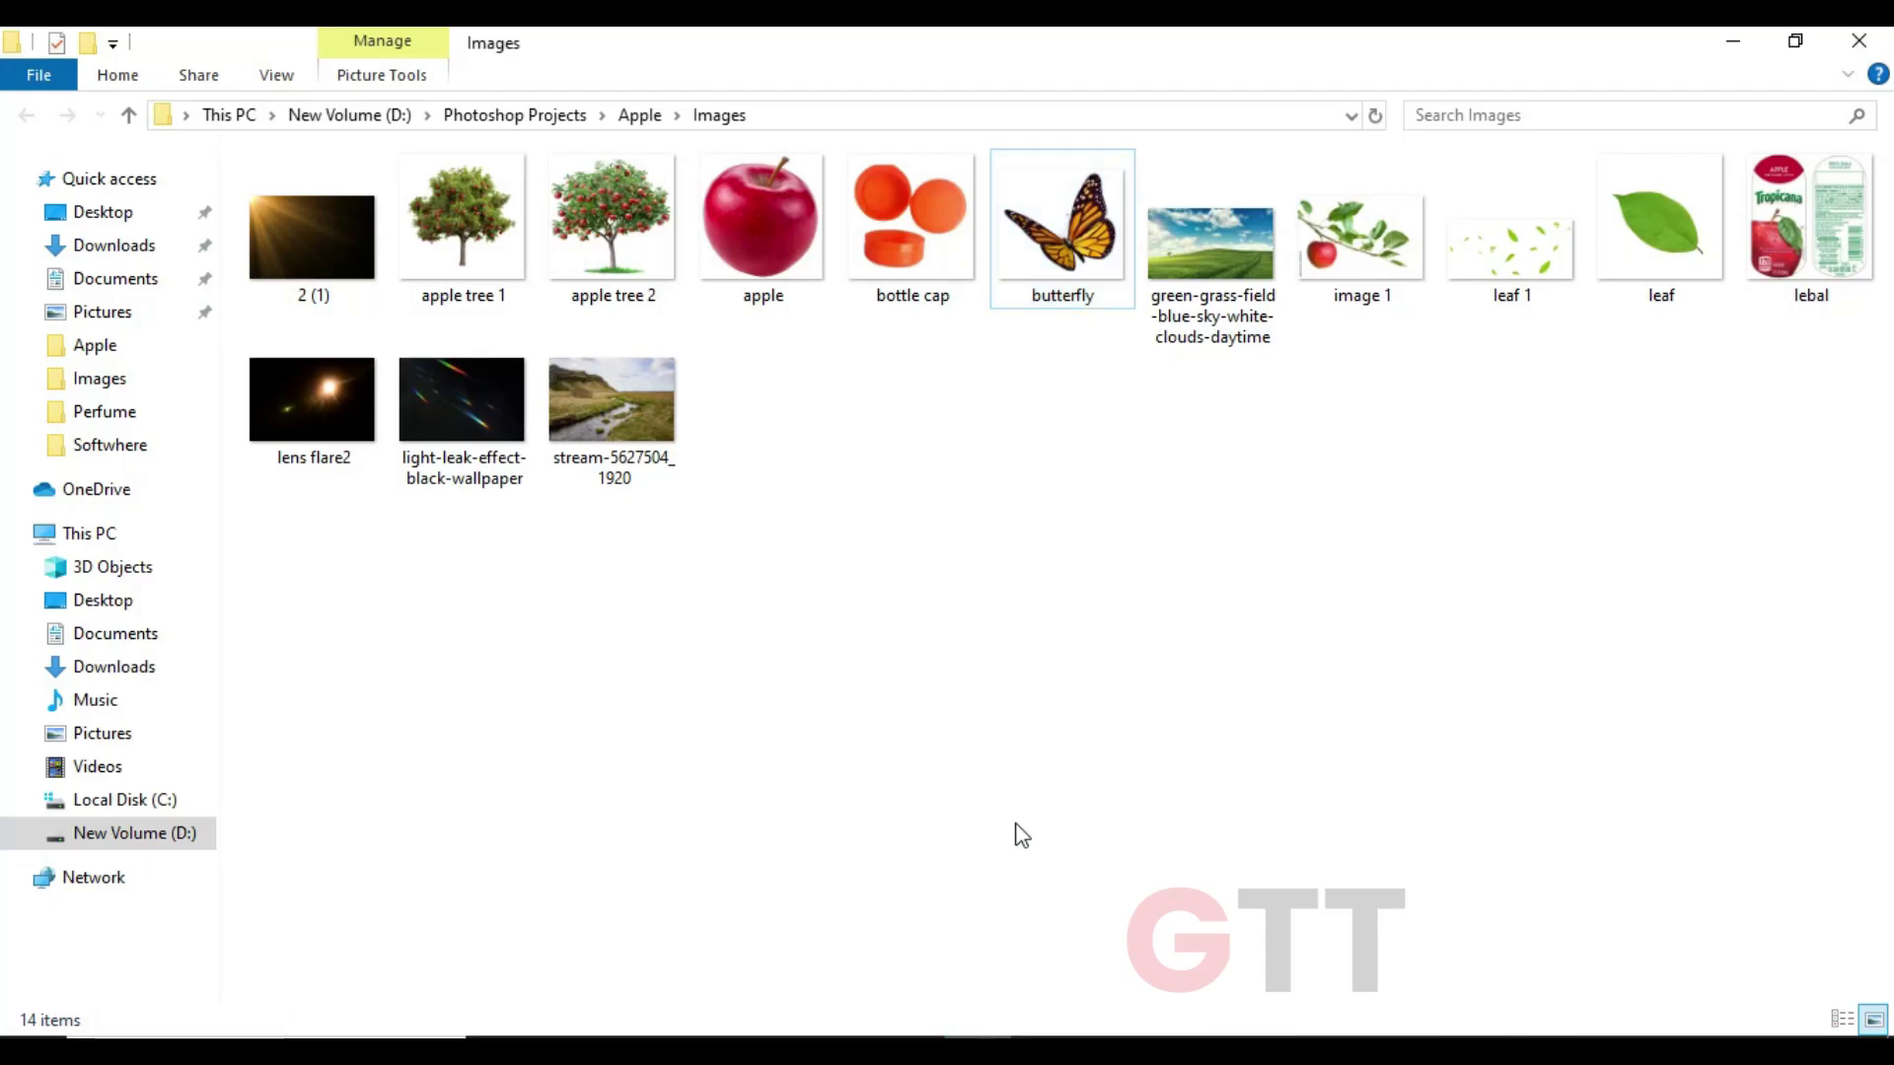
# - Bring leaf 1 into the composite, scaled and positioned over the scene
pyautogui.moveTo(1510, 231)
pyautogui.mouseDown()
pyautogui.moveTo(1174, 1026)
pyautogui.moveTo(1045, 590)
pyautogui.moveTo(1088, 441)
pyautogui.moveTo(1194, 296)
pyautogui.mouseUp()
pyautogui.moveTo(1068, 596)
pyautogui.mouseDown()
pyautogui.moveTo(1022, 640)
pyautogui.moveTo(1062, 631)
pyautogui.mouseUp()
pyautogui.press('Return')
# - Darken the leaves with a clipped Exposure adjustment around -1.72
pyautogui.click(1736, 1017)
pyautogui.click(1720, 688)
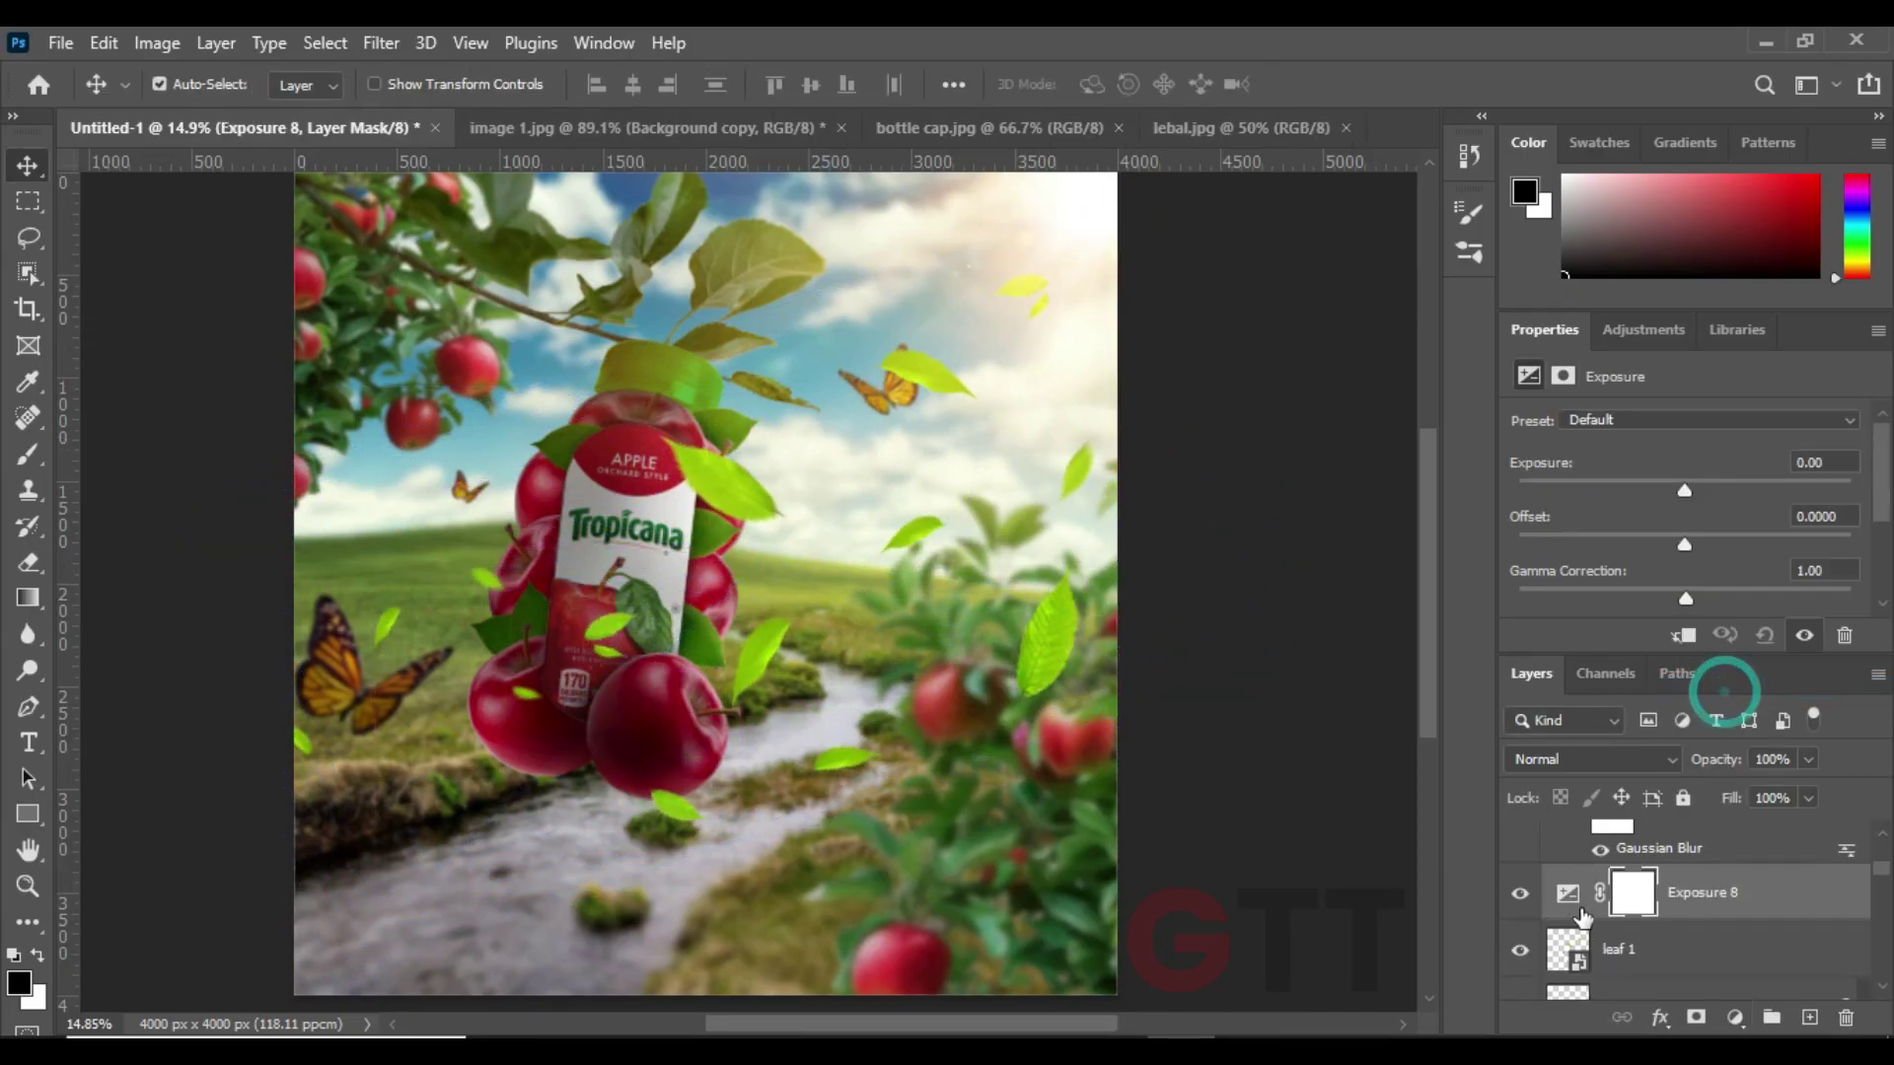
pyautogui.moveTo(1687, 490)
pyautogui.mouseDown()
pyautogui.moveTo(1651, 490)
pyautogui.moveTo(1674, 549)
pyautogui.moveTo(1642, 486)
pyautogui.mouseUp()
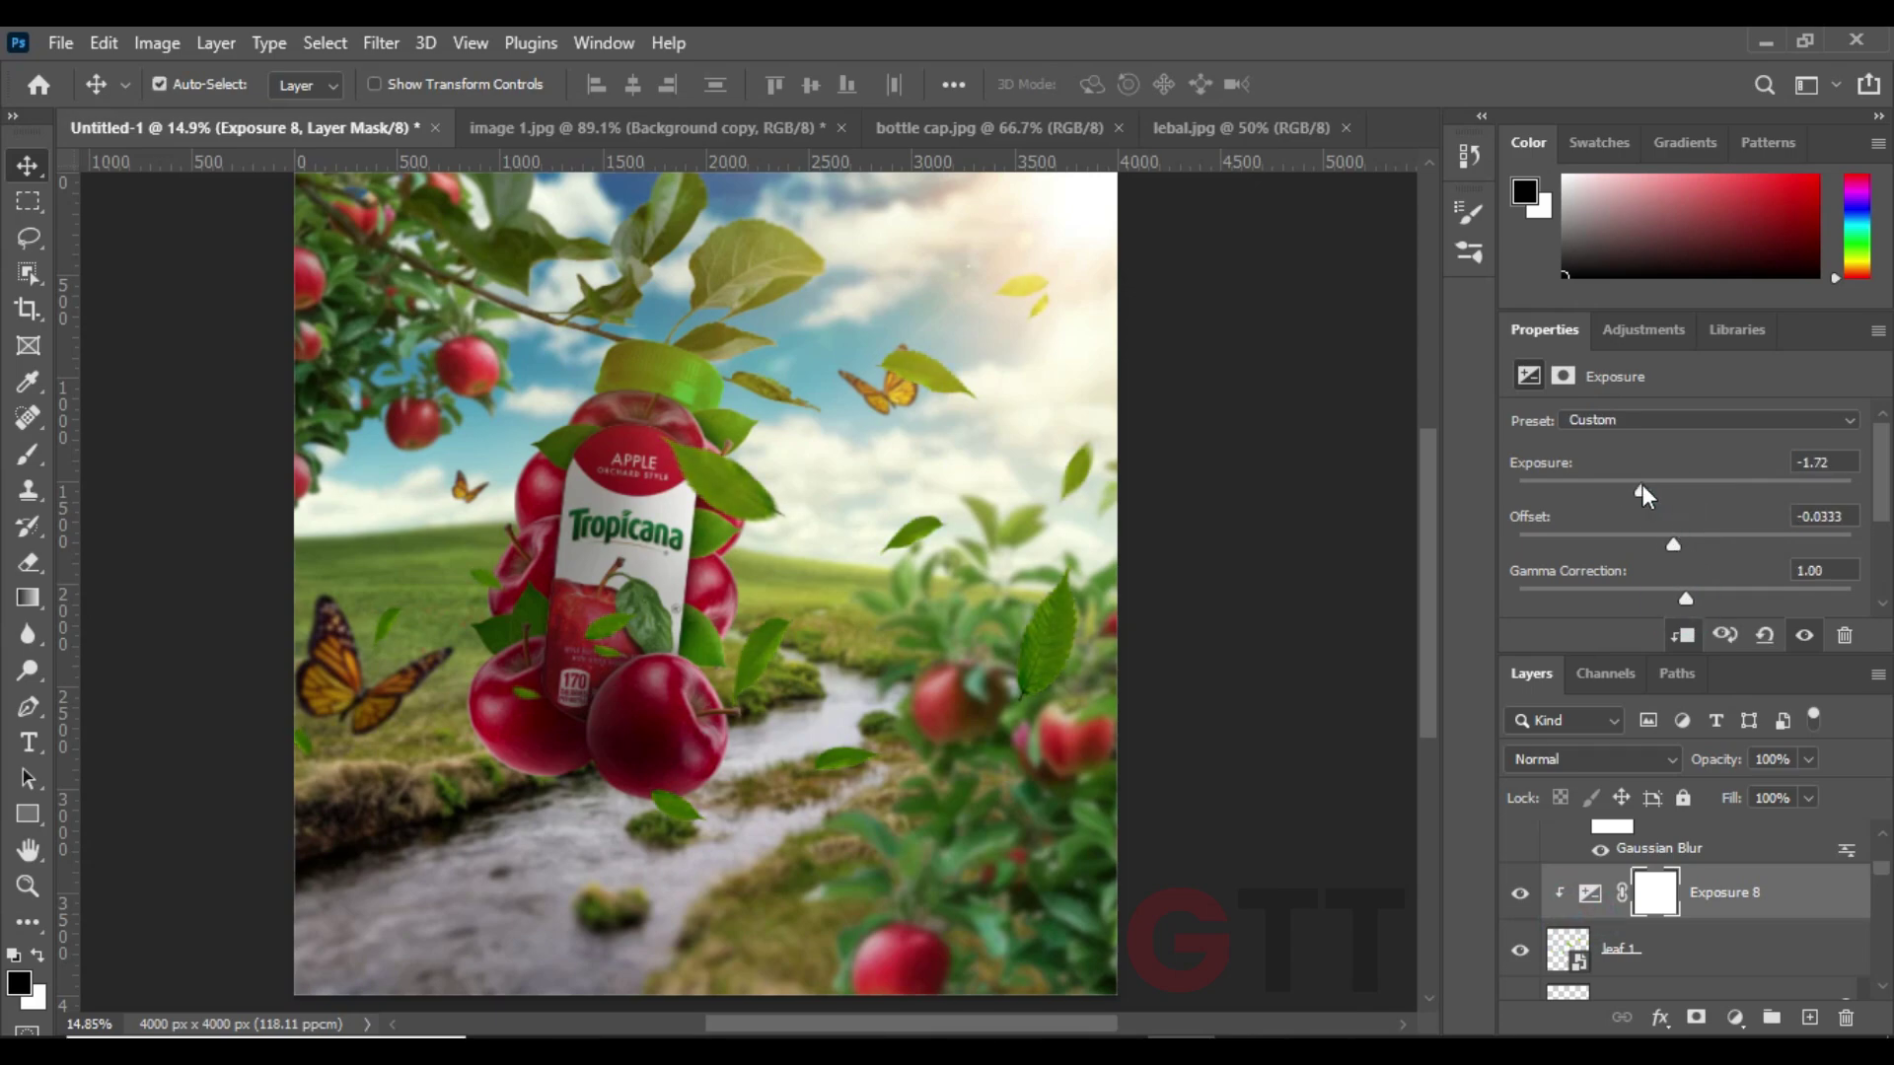
# - Paint the exposure mask to keep some leaves near the bottle bright
pyautogui.click(29, 456)
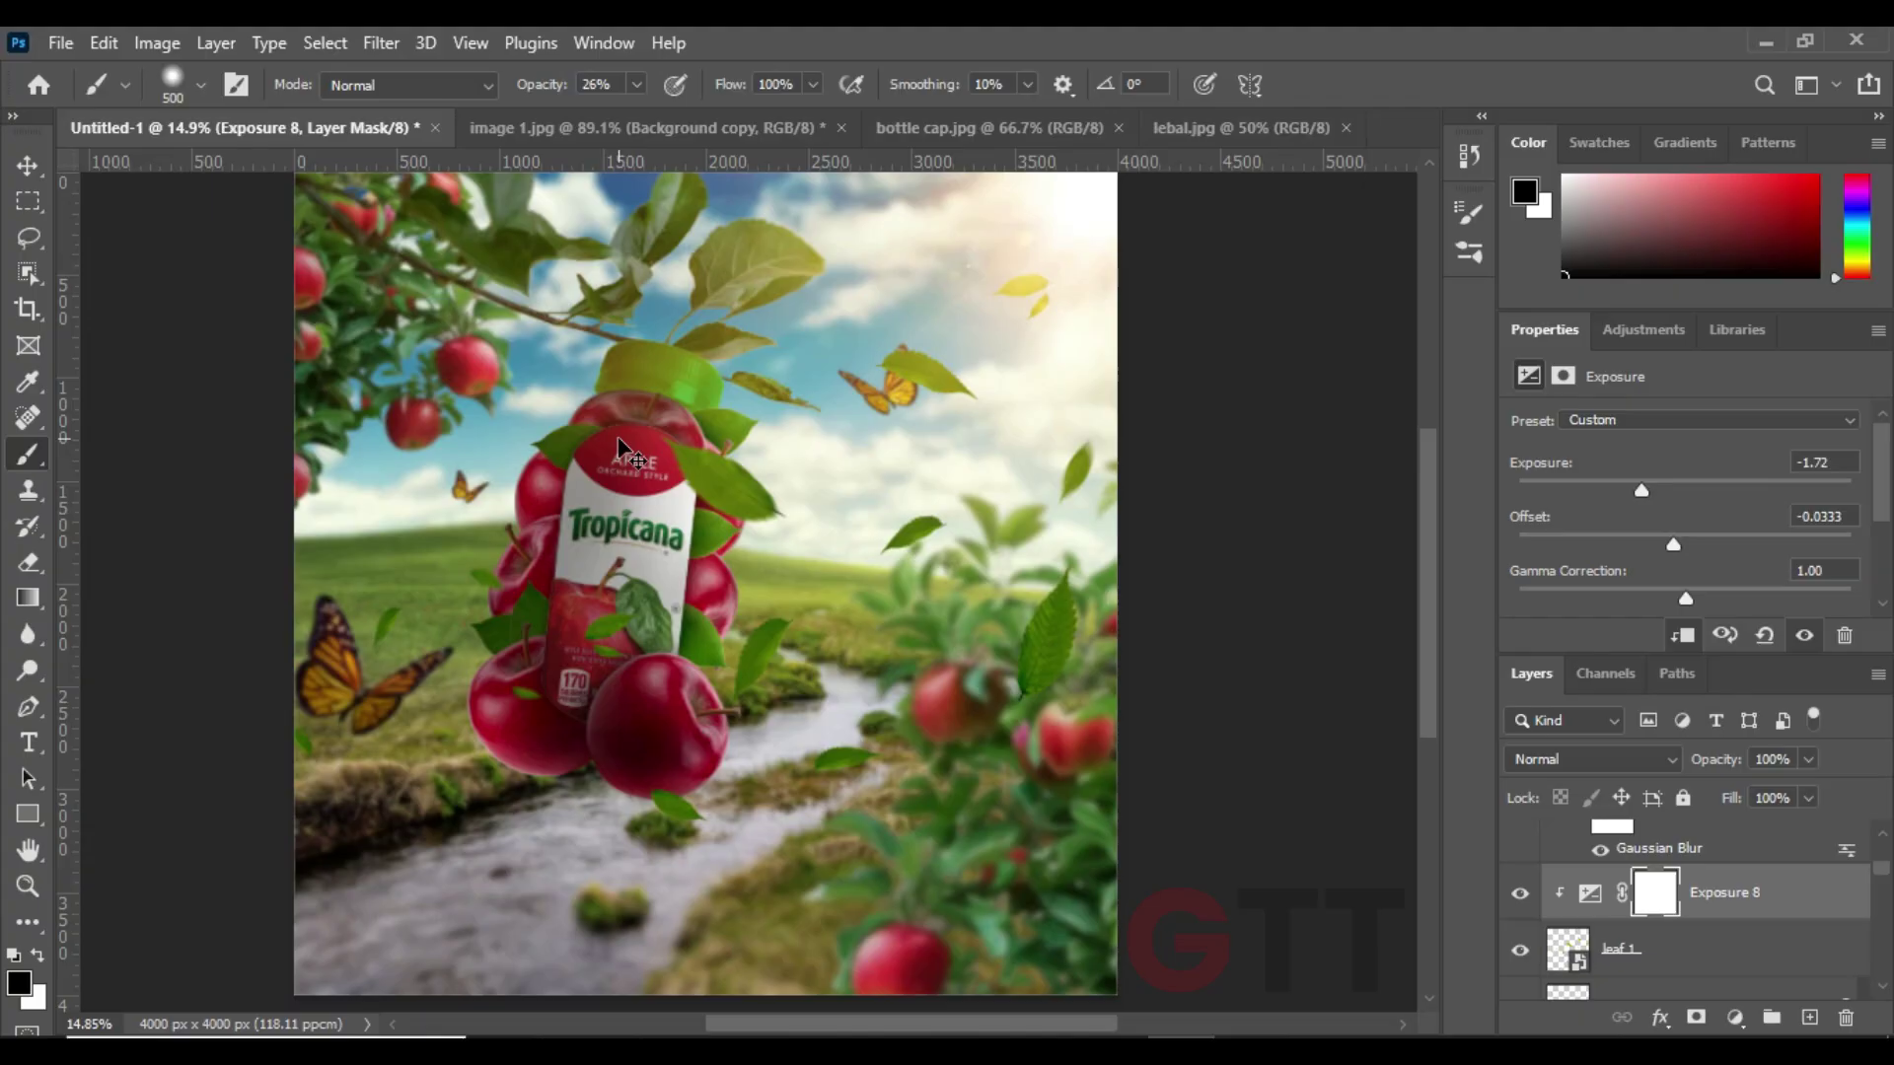
pyautogui.scroll(2, 626, 454)
pyautogui.scroll(2, 637, 478)
pyautogui.click(687, 490)
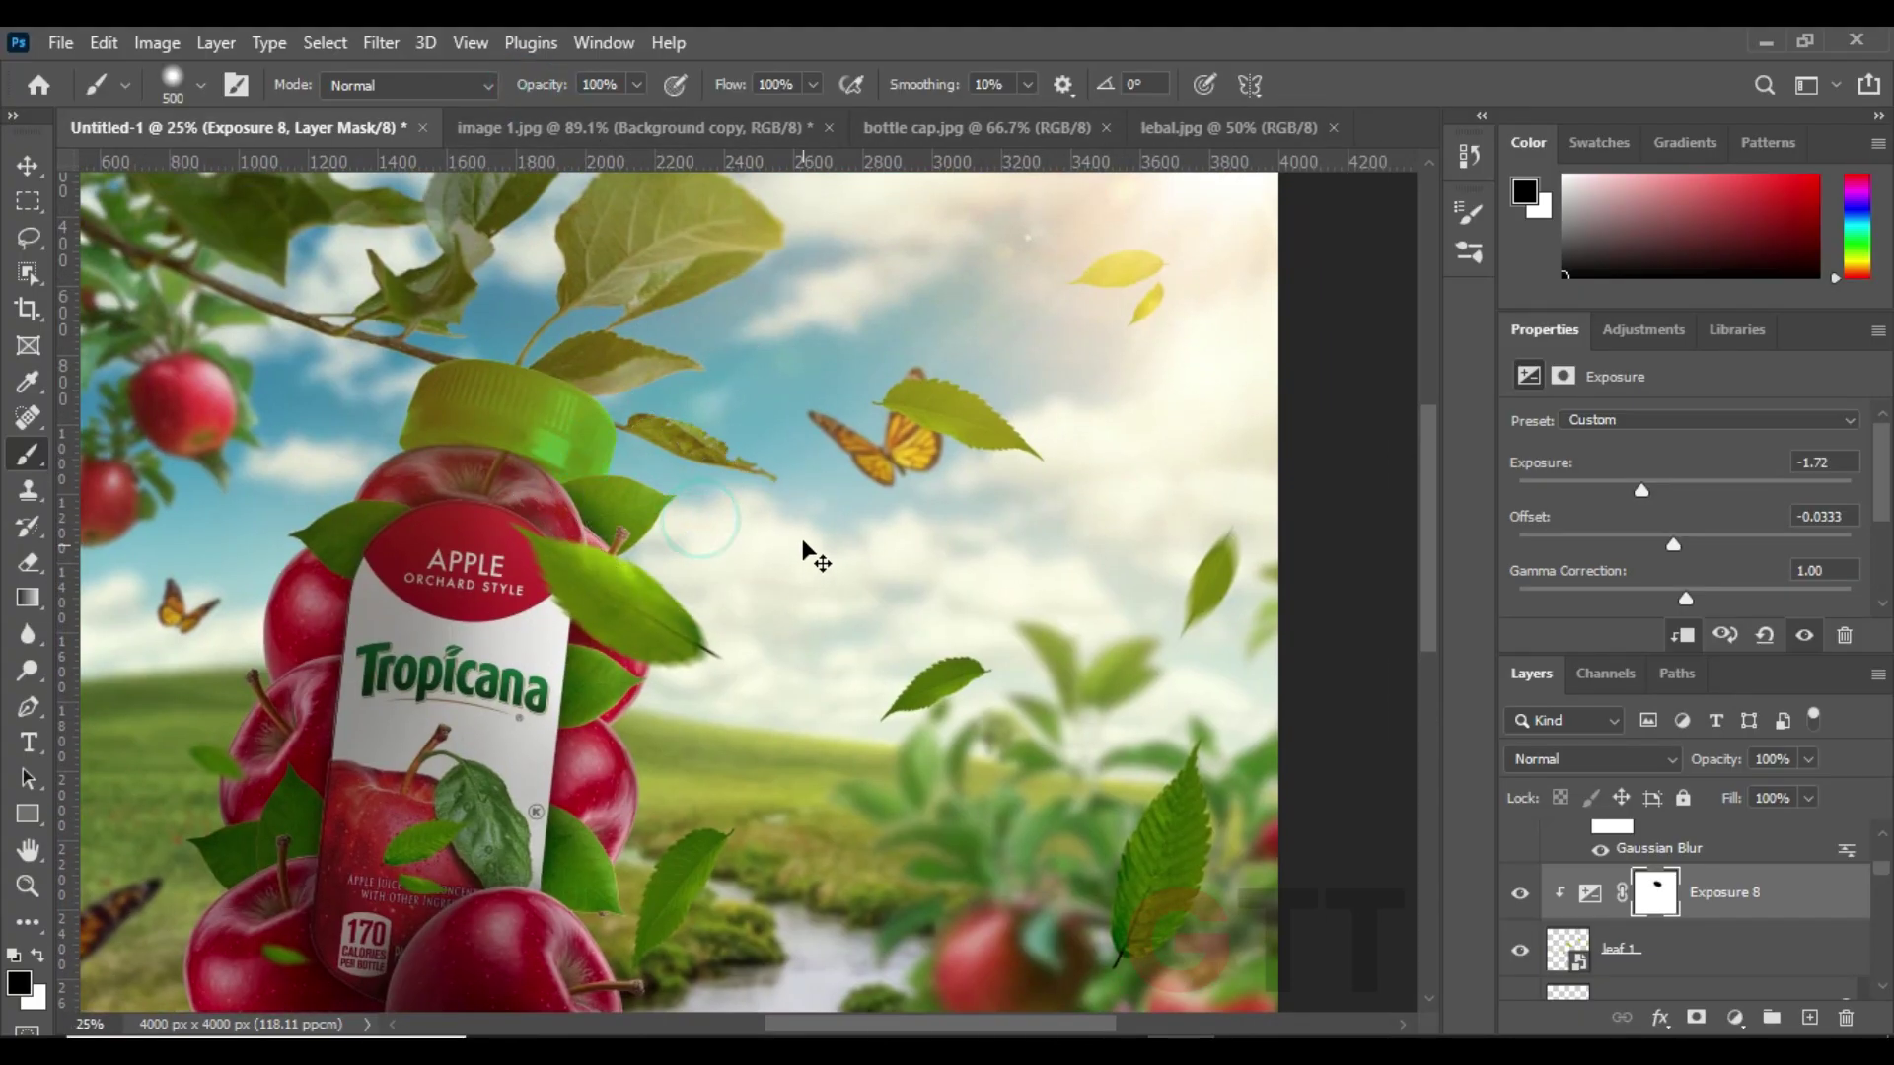
pyautogui.click(1171, 499)
pyautogui.scroll(-3, 1095, 649)
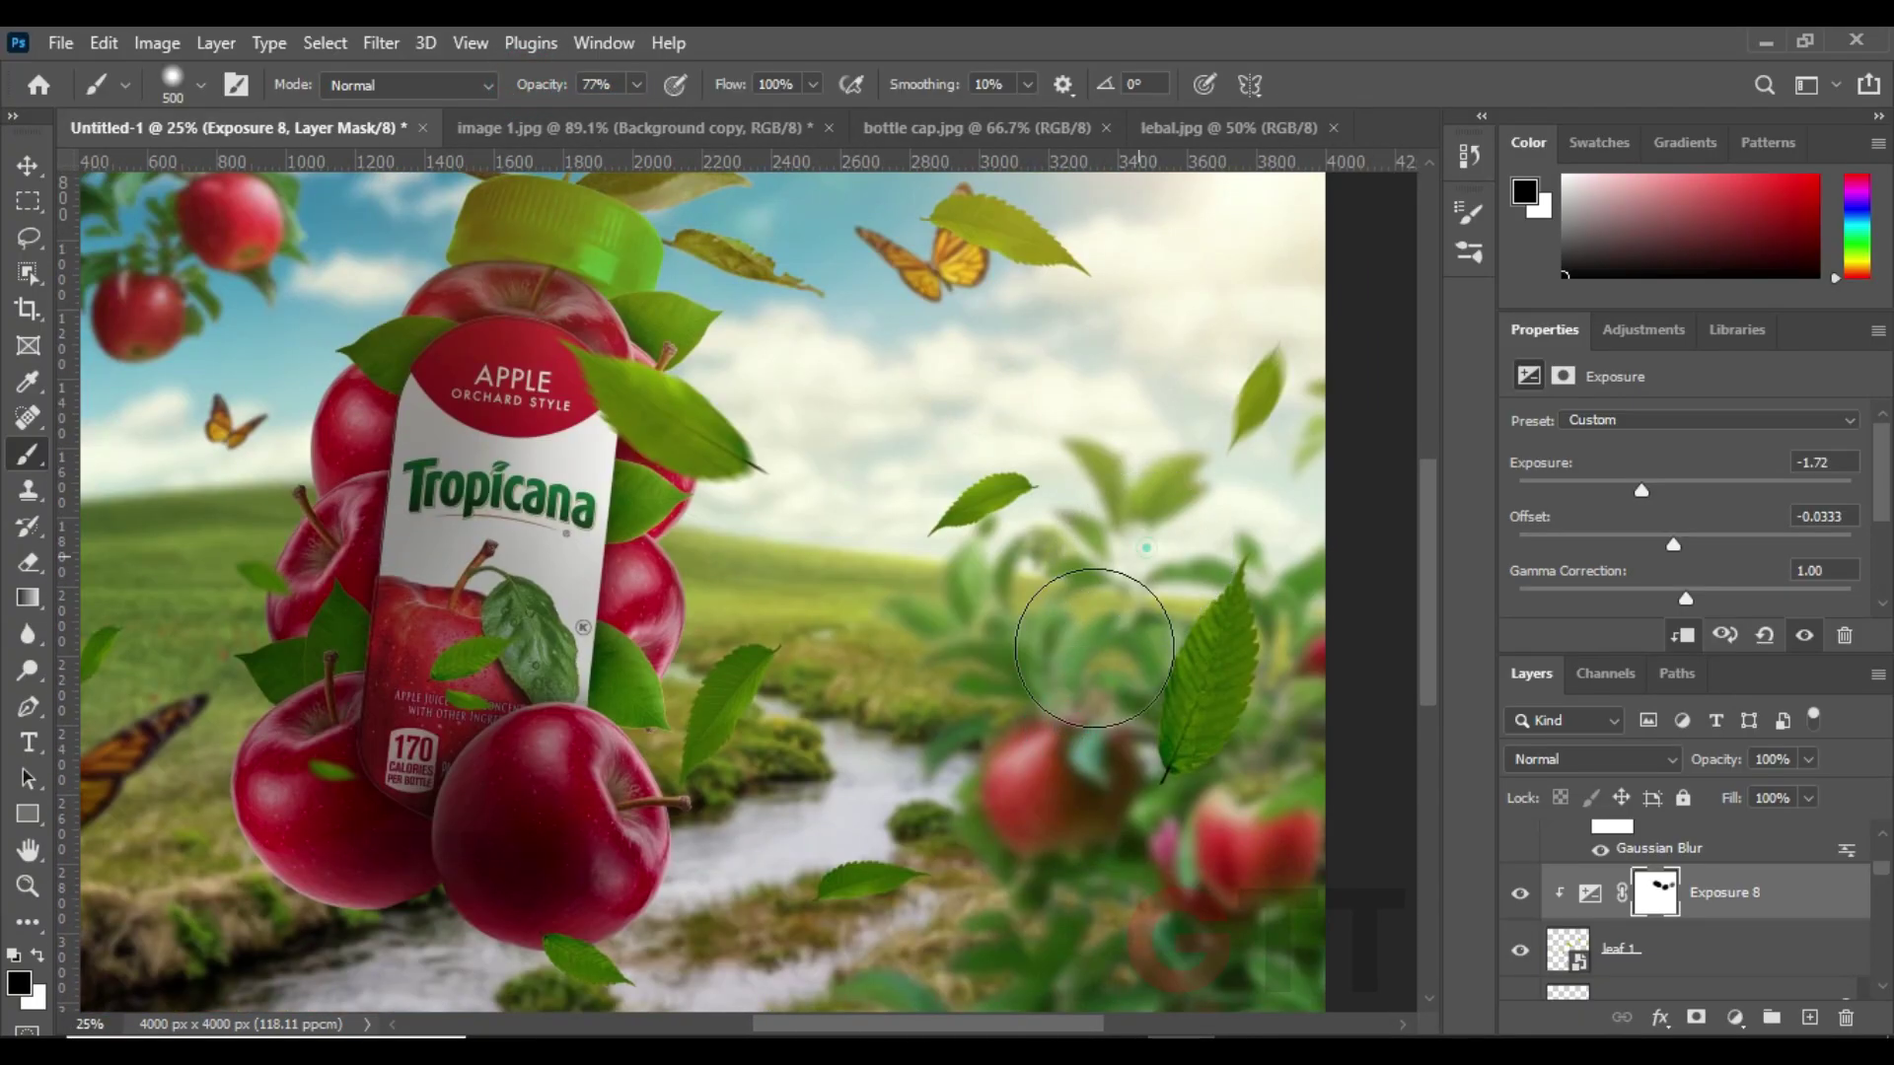
pyautogui.scroll(-2, 1197, 892)
pyautogui.hscroll(-2, 1197, 892)
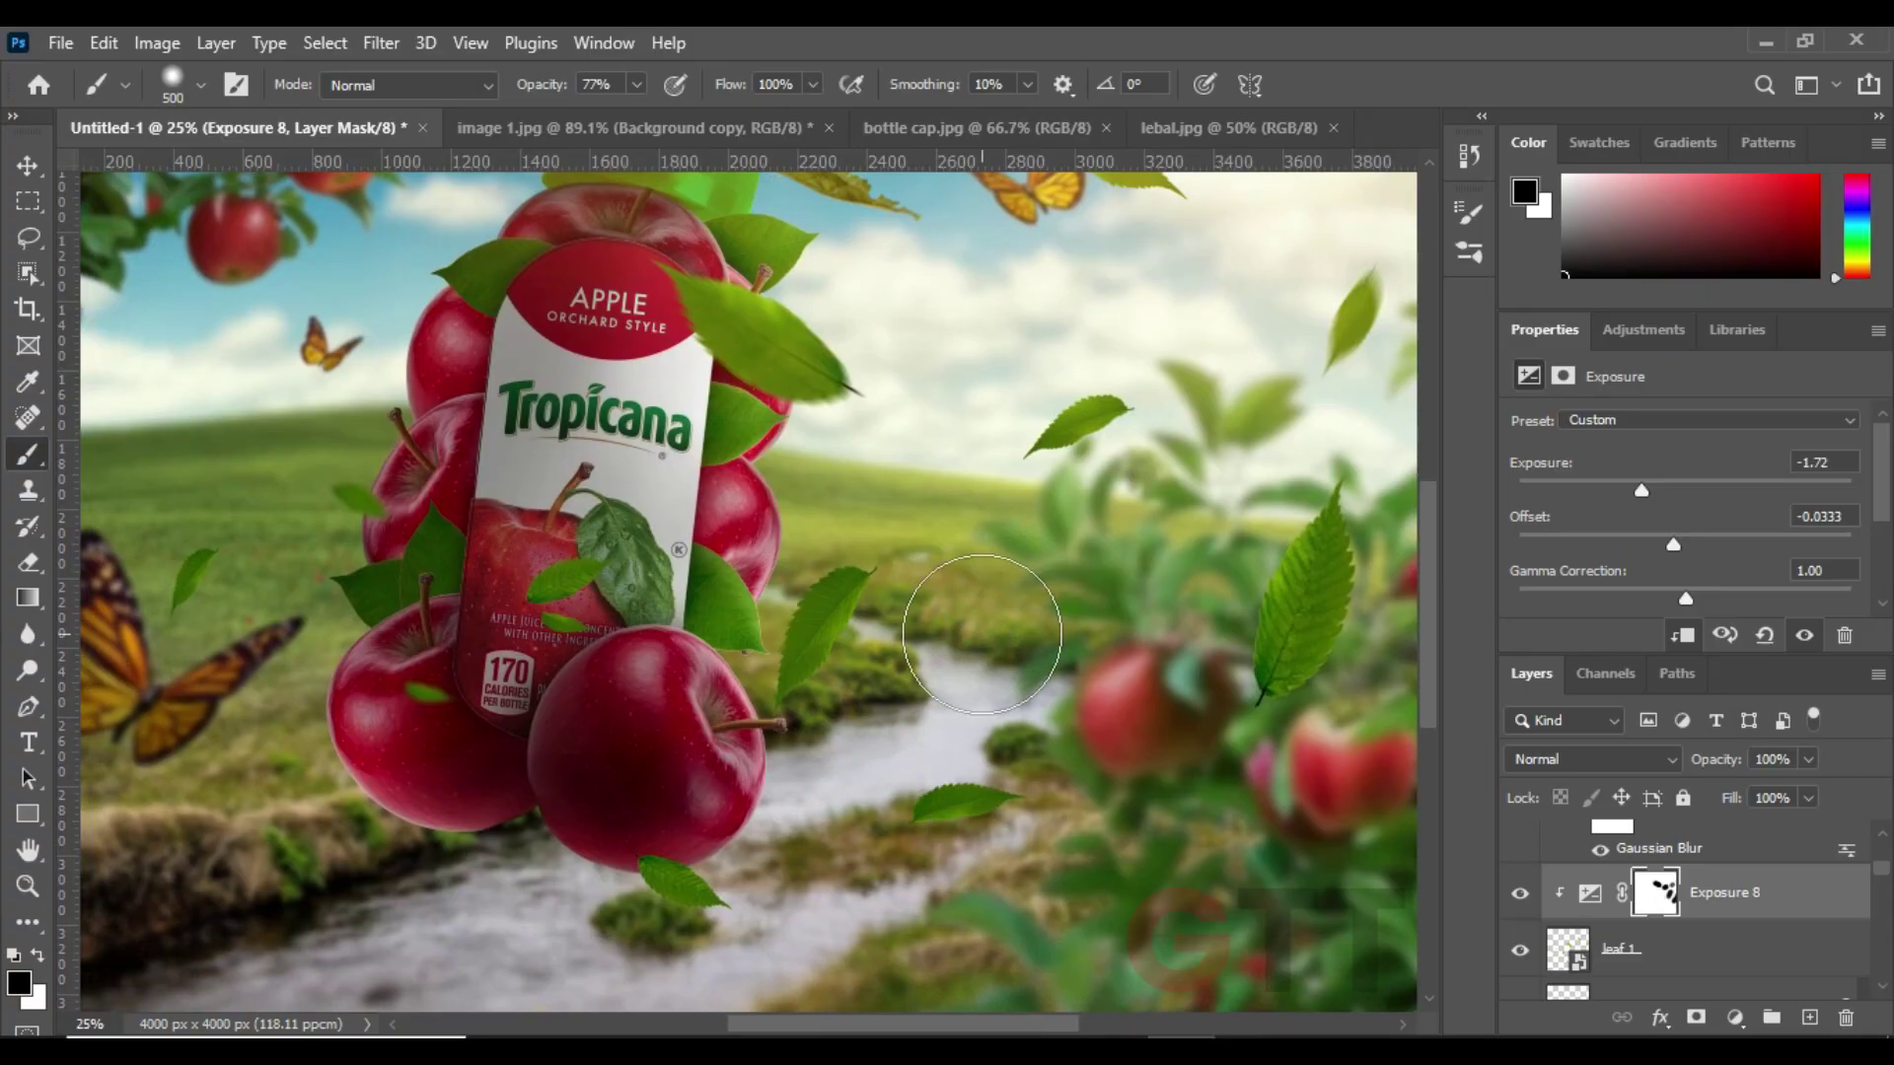
pyautogui.scroll(-2, 609, 953)
pyautogui.hscroll(-1, 609, 953)
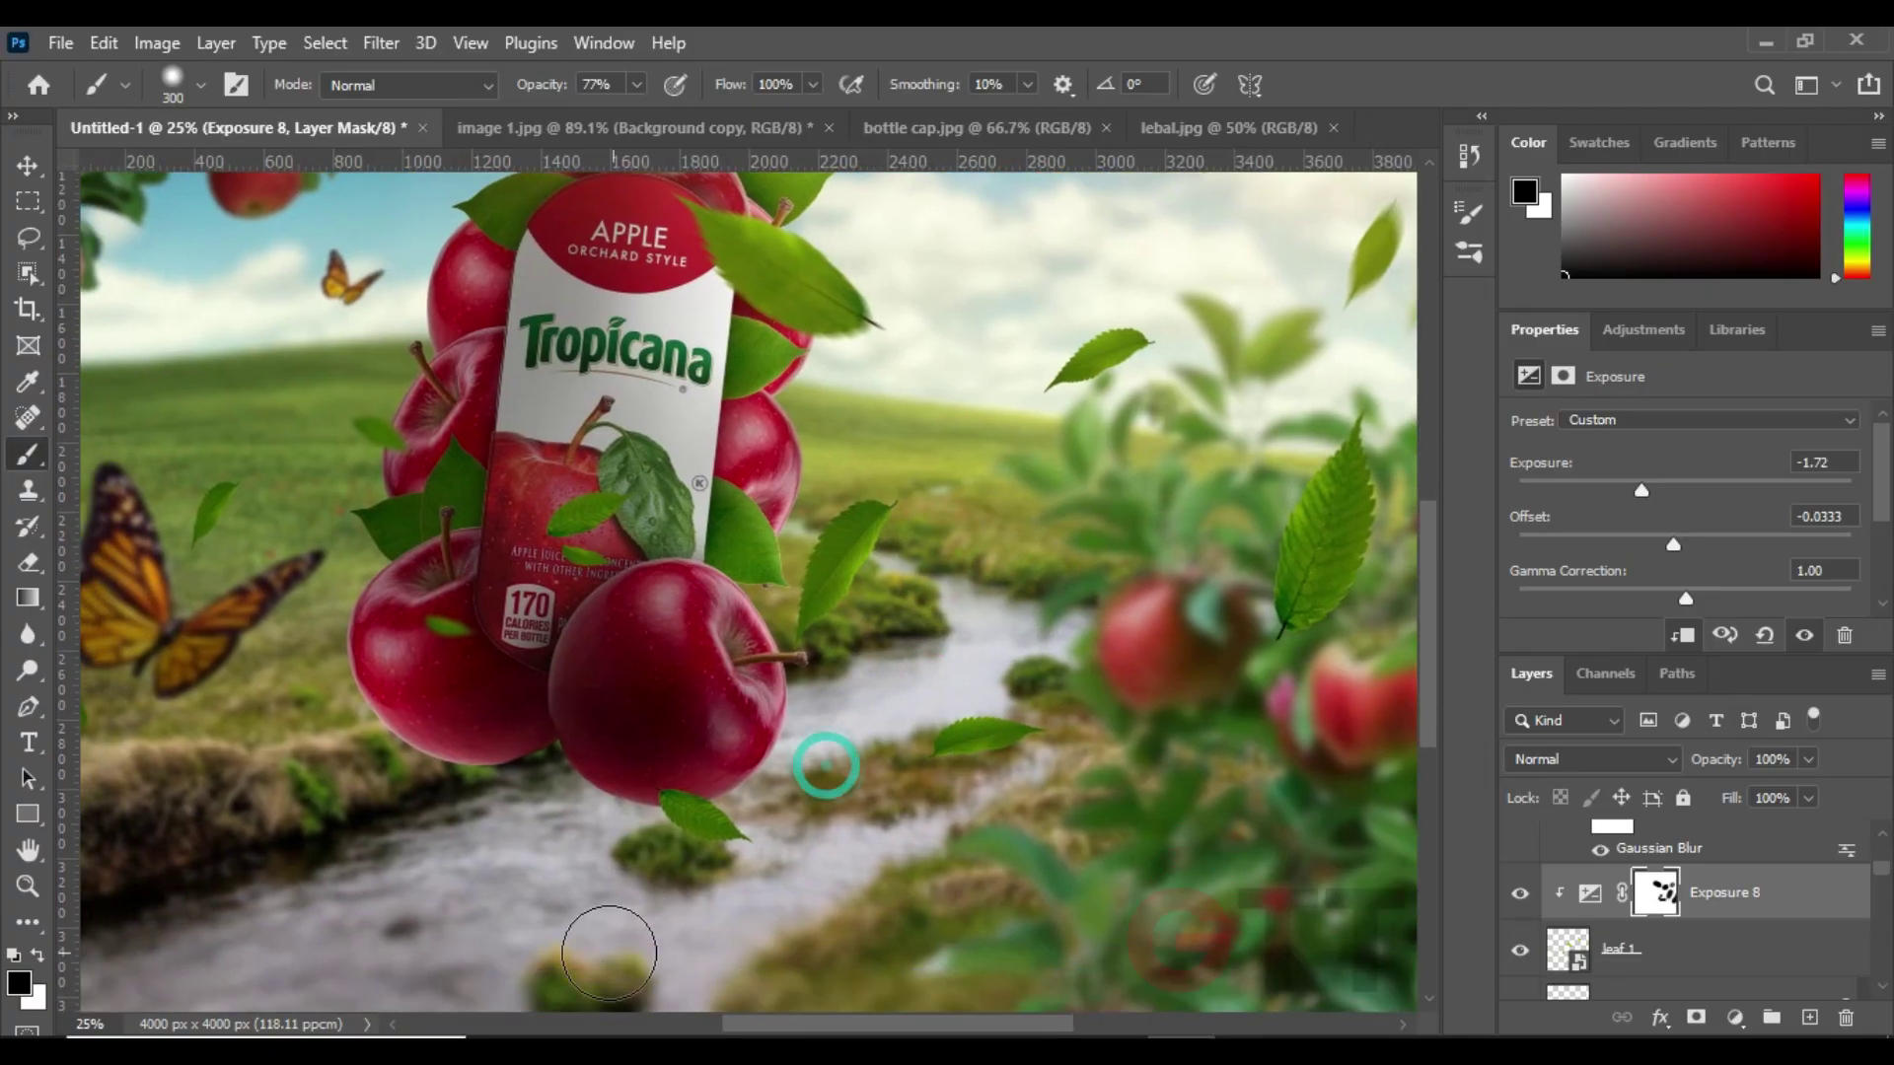
pyautogui.scroll(2, 871, 577)
pyautogui.hscroll(-3, 871, 577)
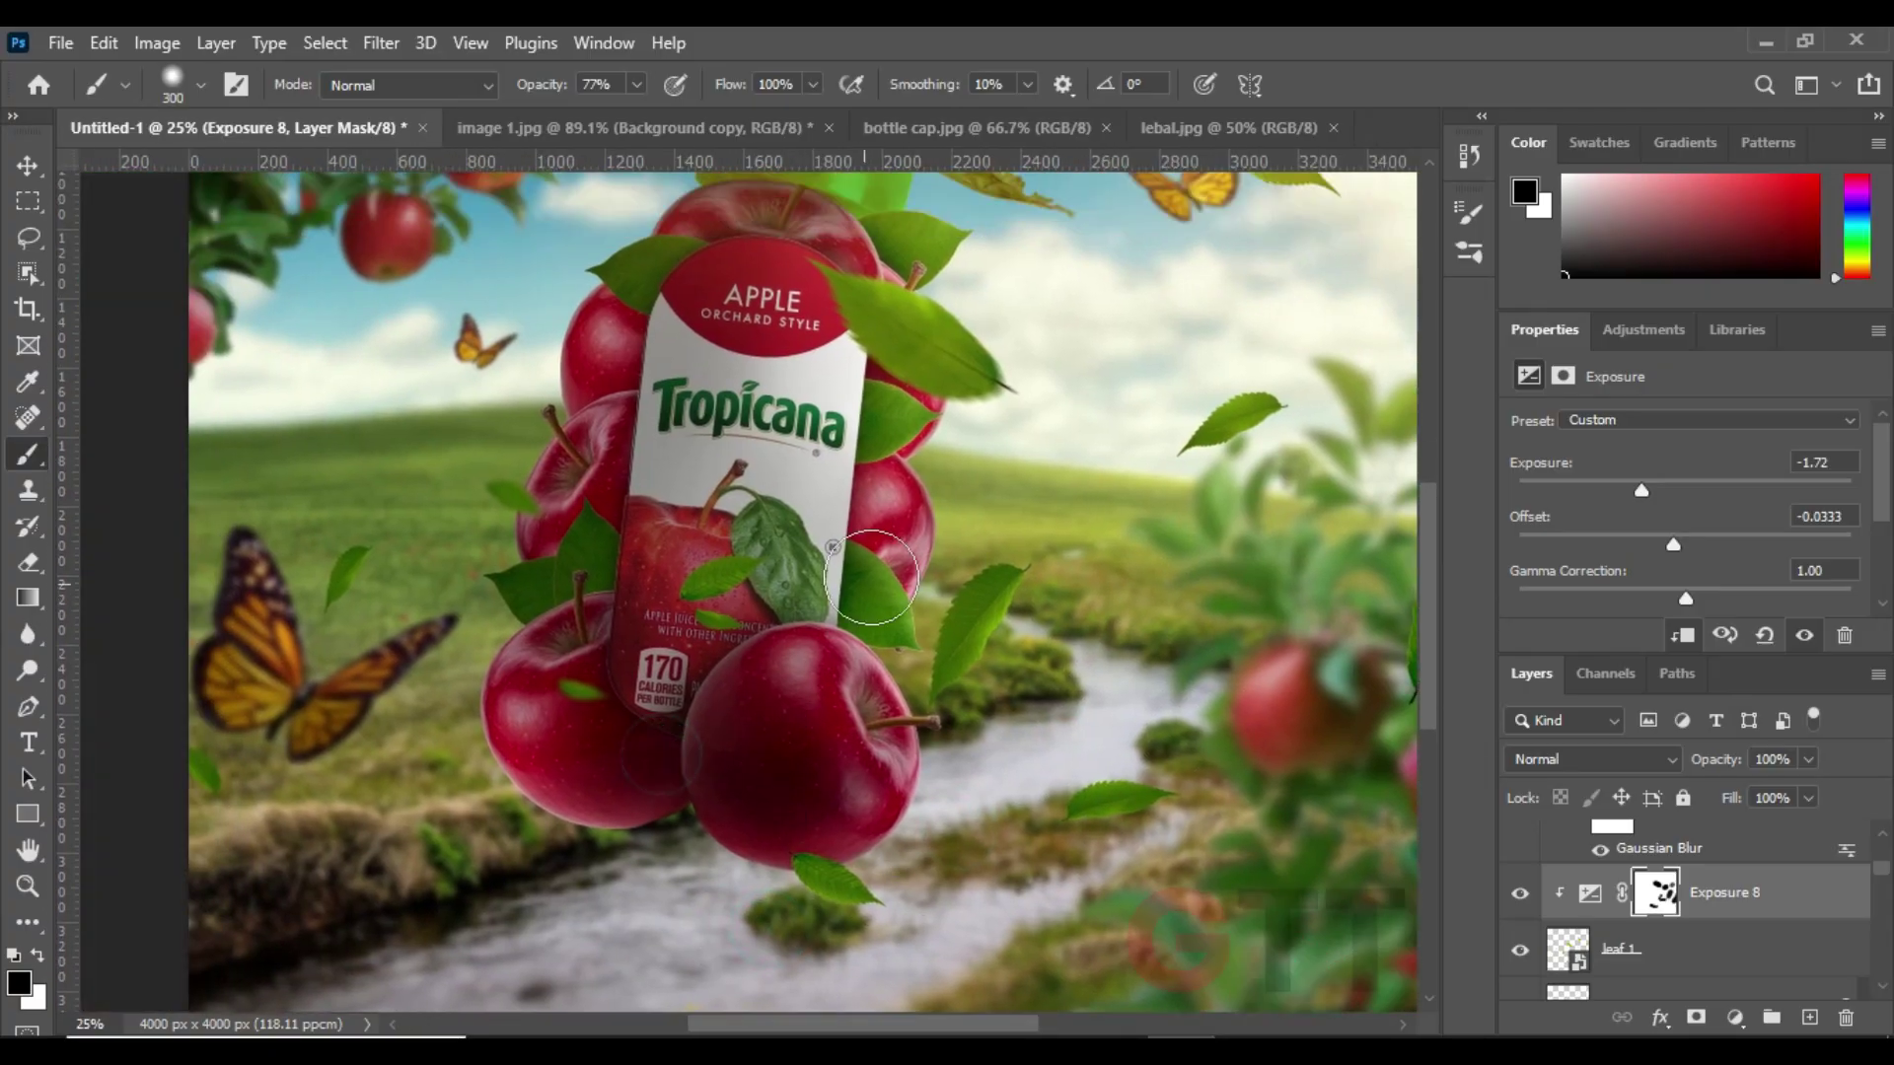
pyautogui.scroll(-1, 267, 787)
# - Collapse the Apples group, select the layer 2 (1) mask, and fit the composite in view
pyautogui.press('v')
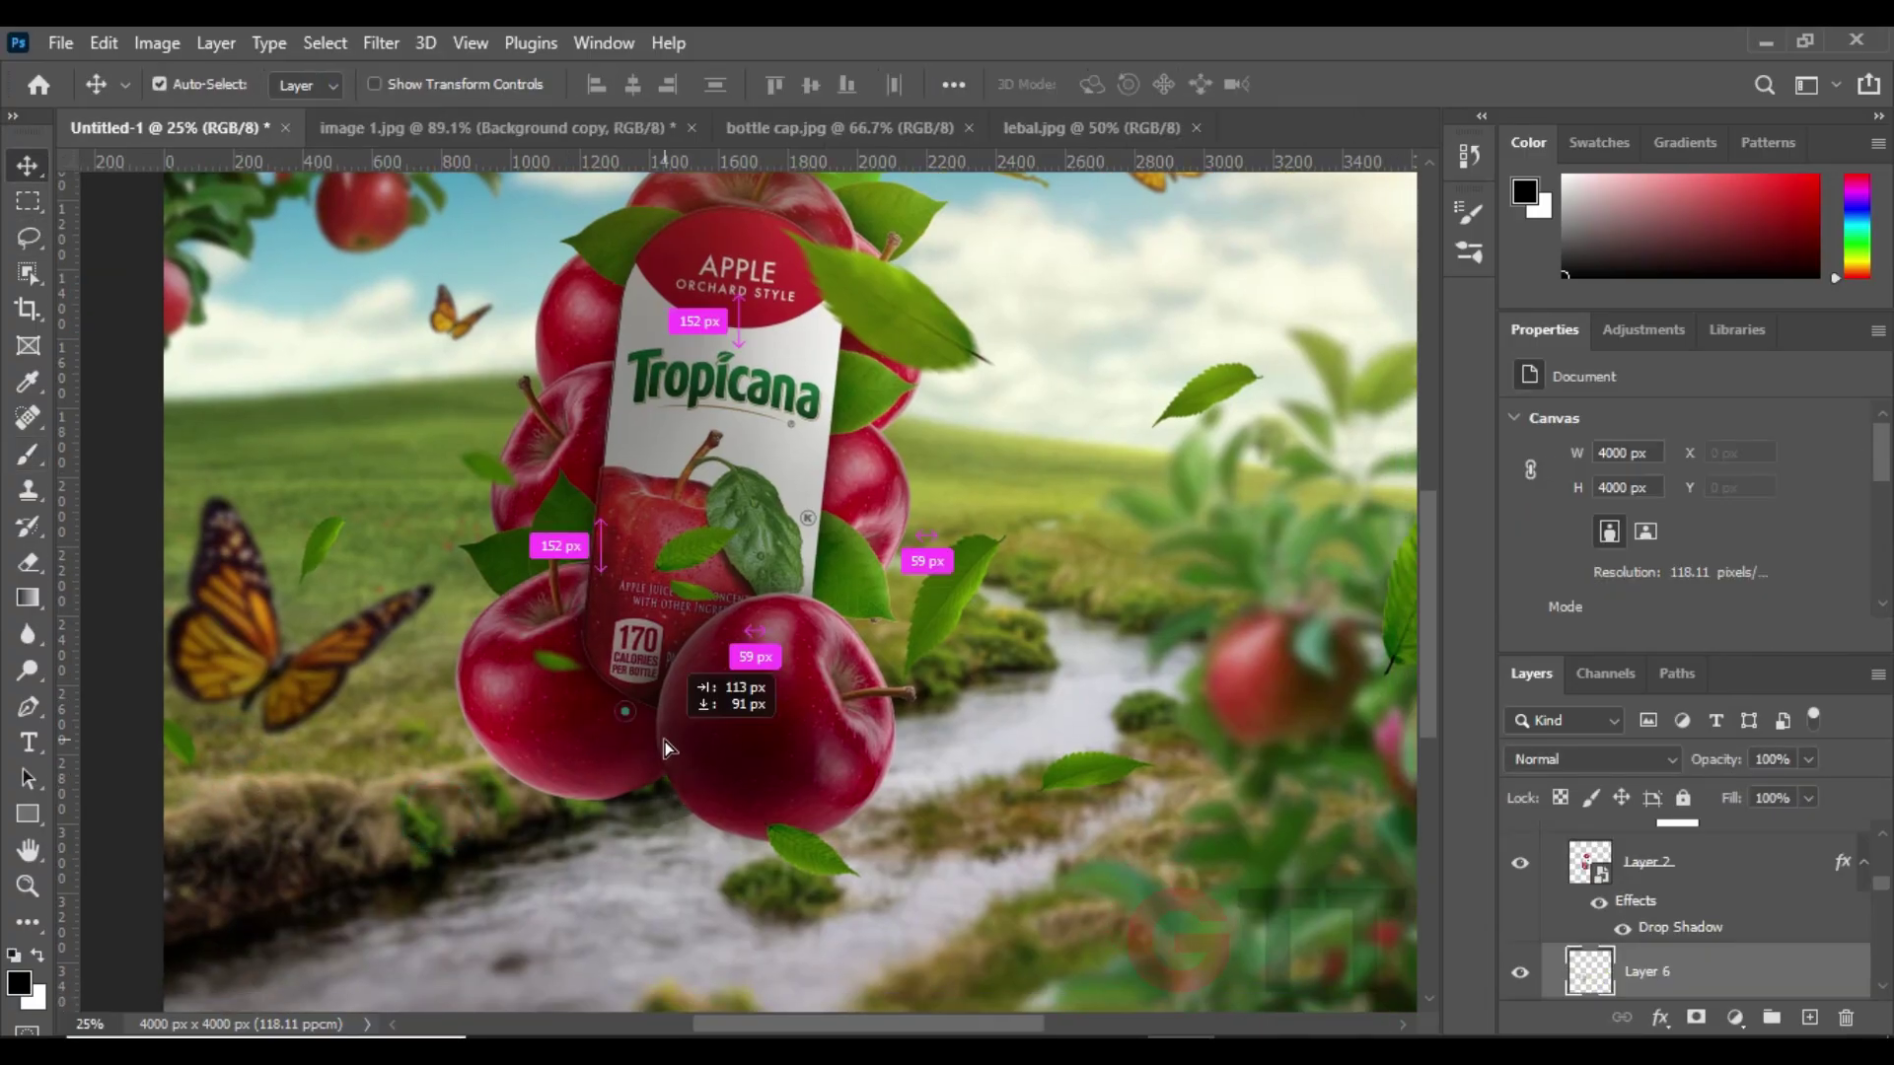
pyautogui.moveTo(1153, 702); pyautogui.dragTo(956, 624)
pyautogui.click(1553, 894)
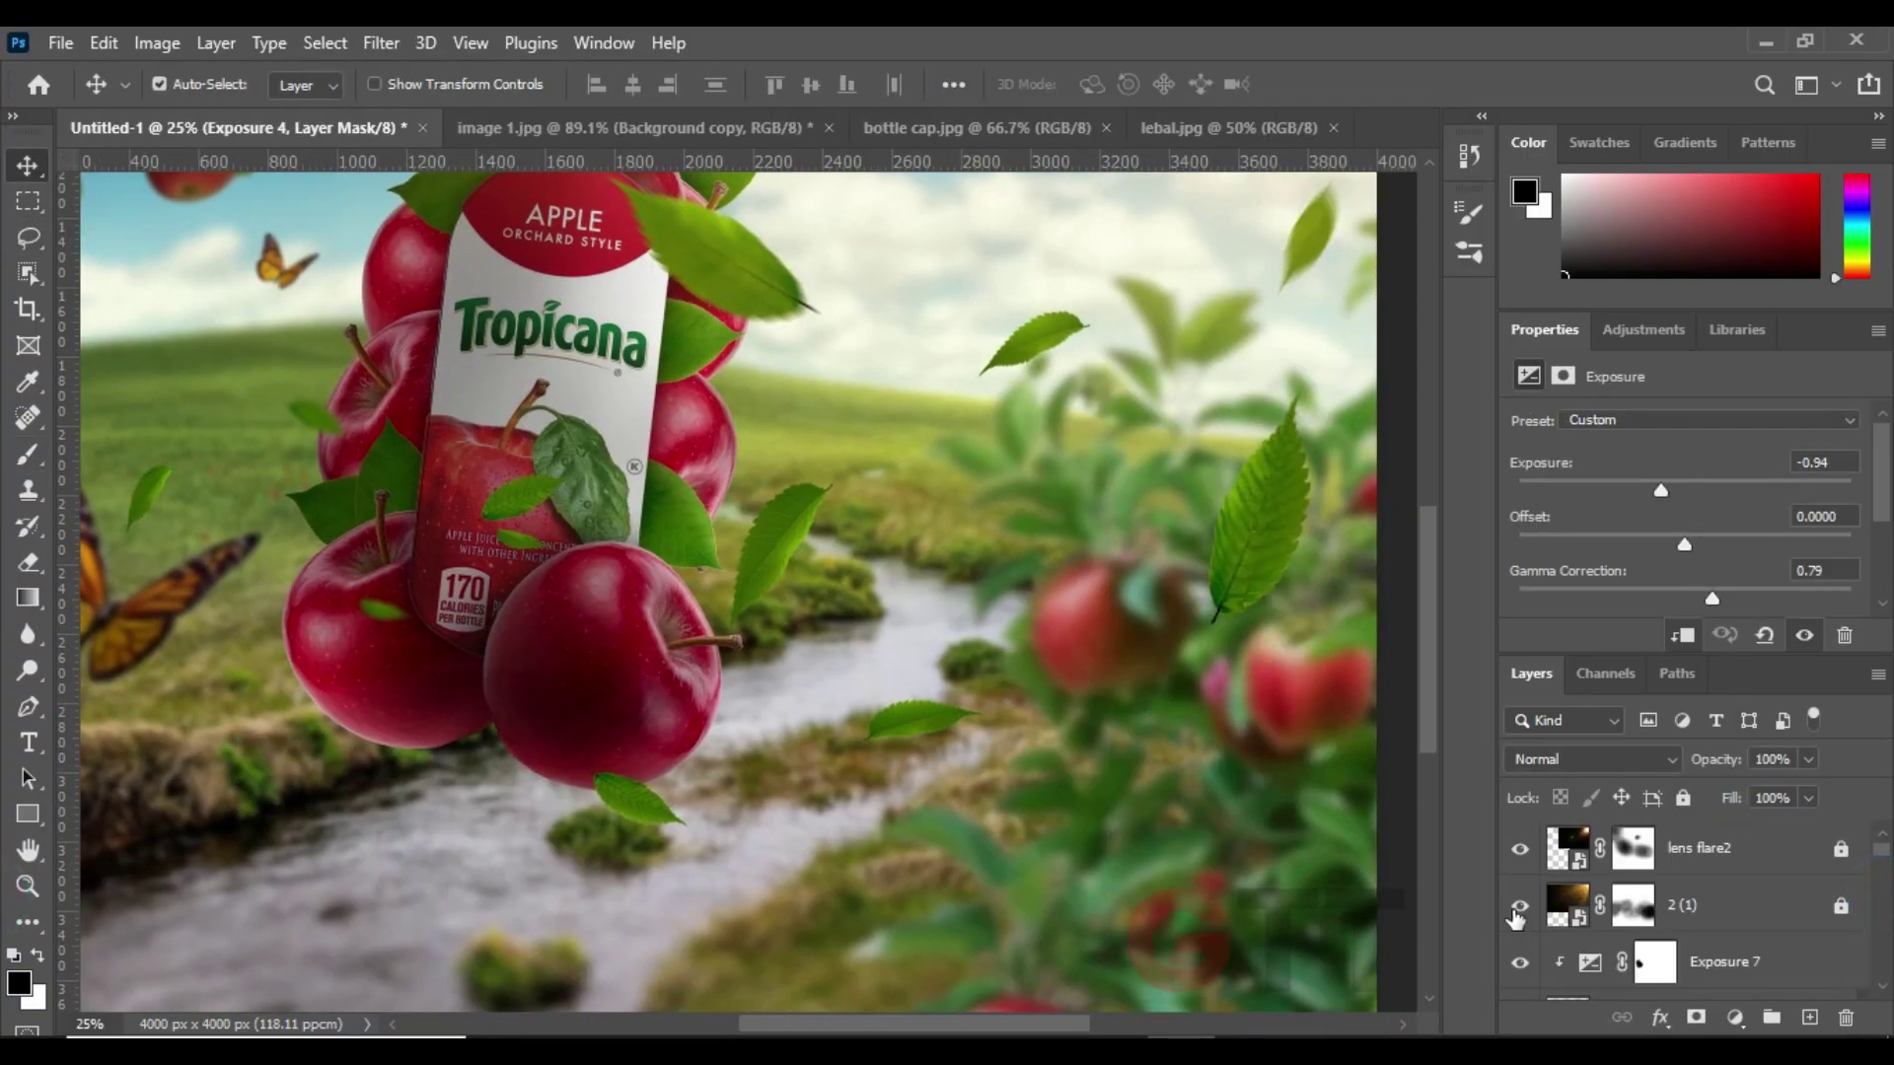
pyautogui.click(1578, 904)
pyautogui.click(27, 456)
pyautogui.press('v')
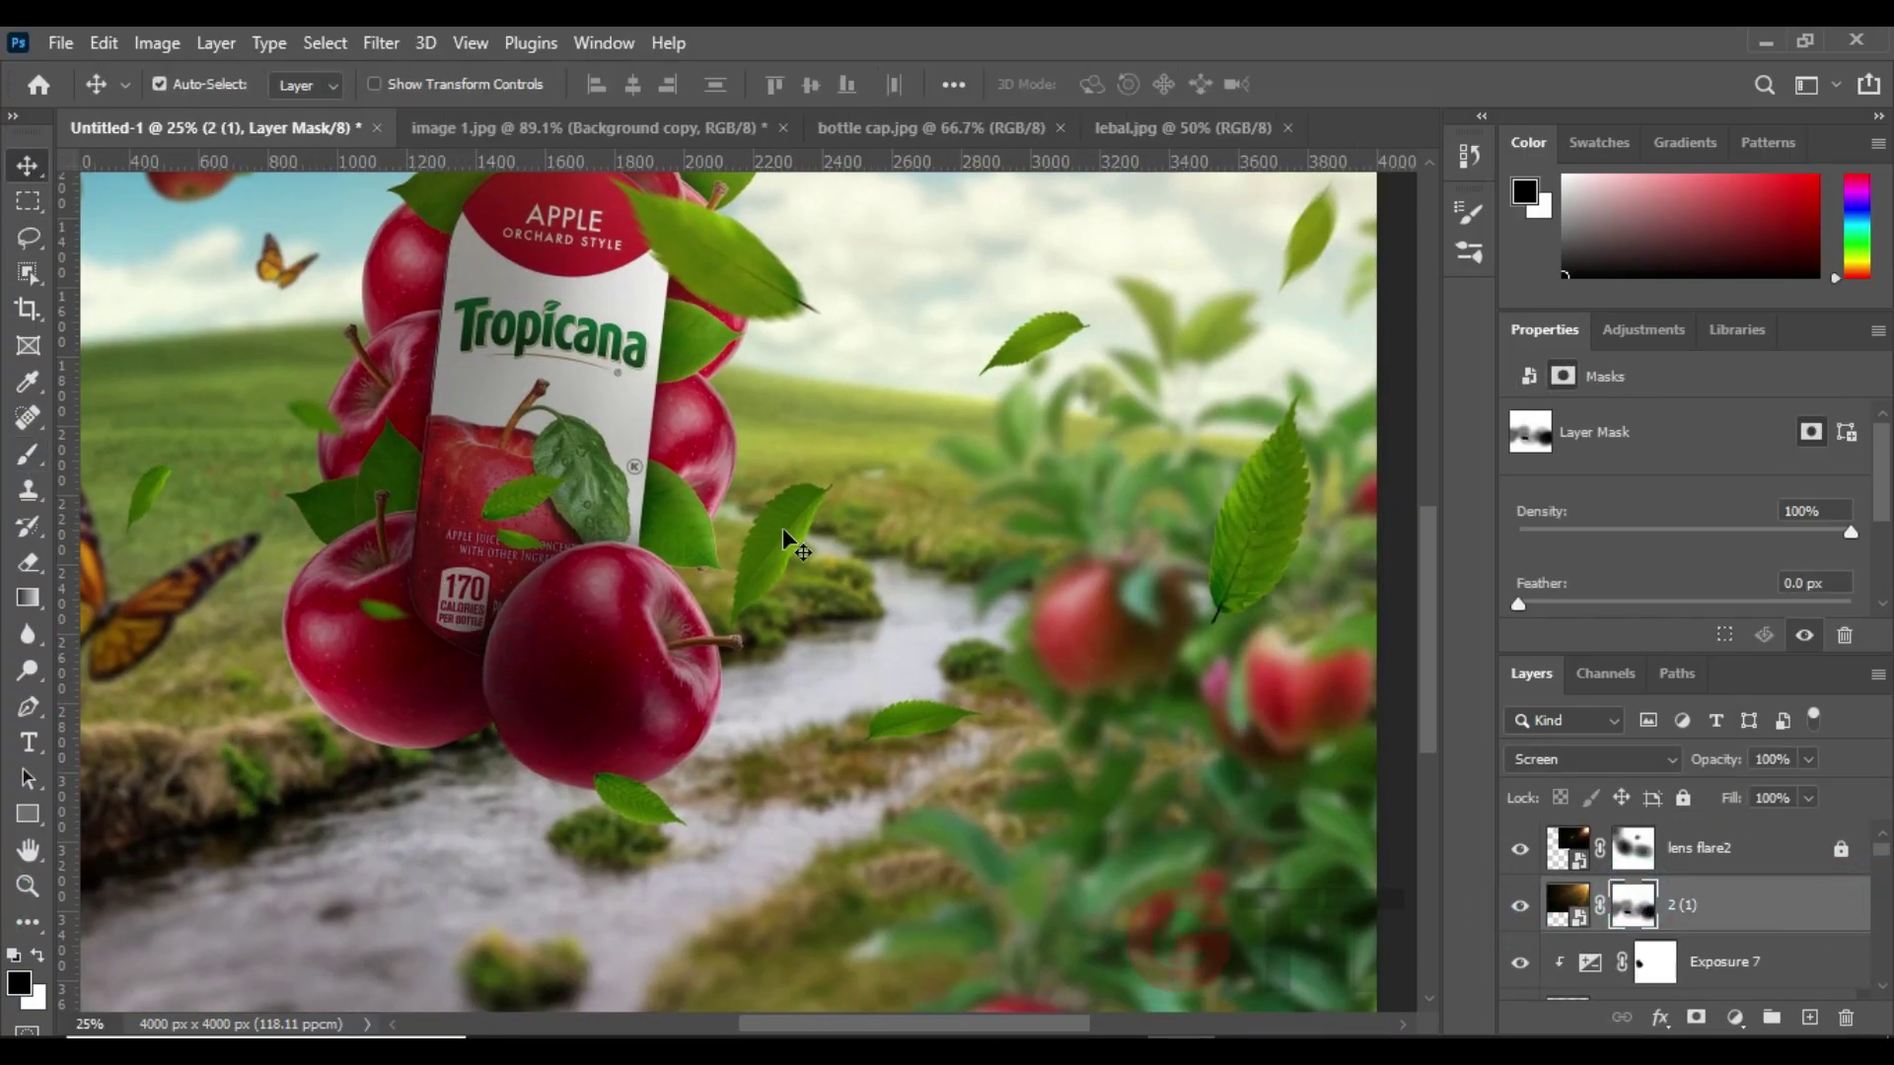
pyautogui.hotkey('ctrl', '0')
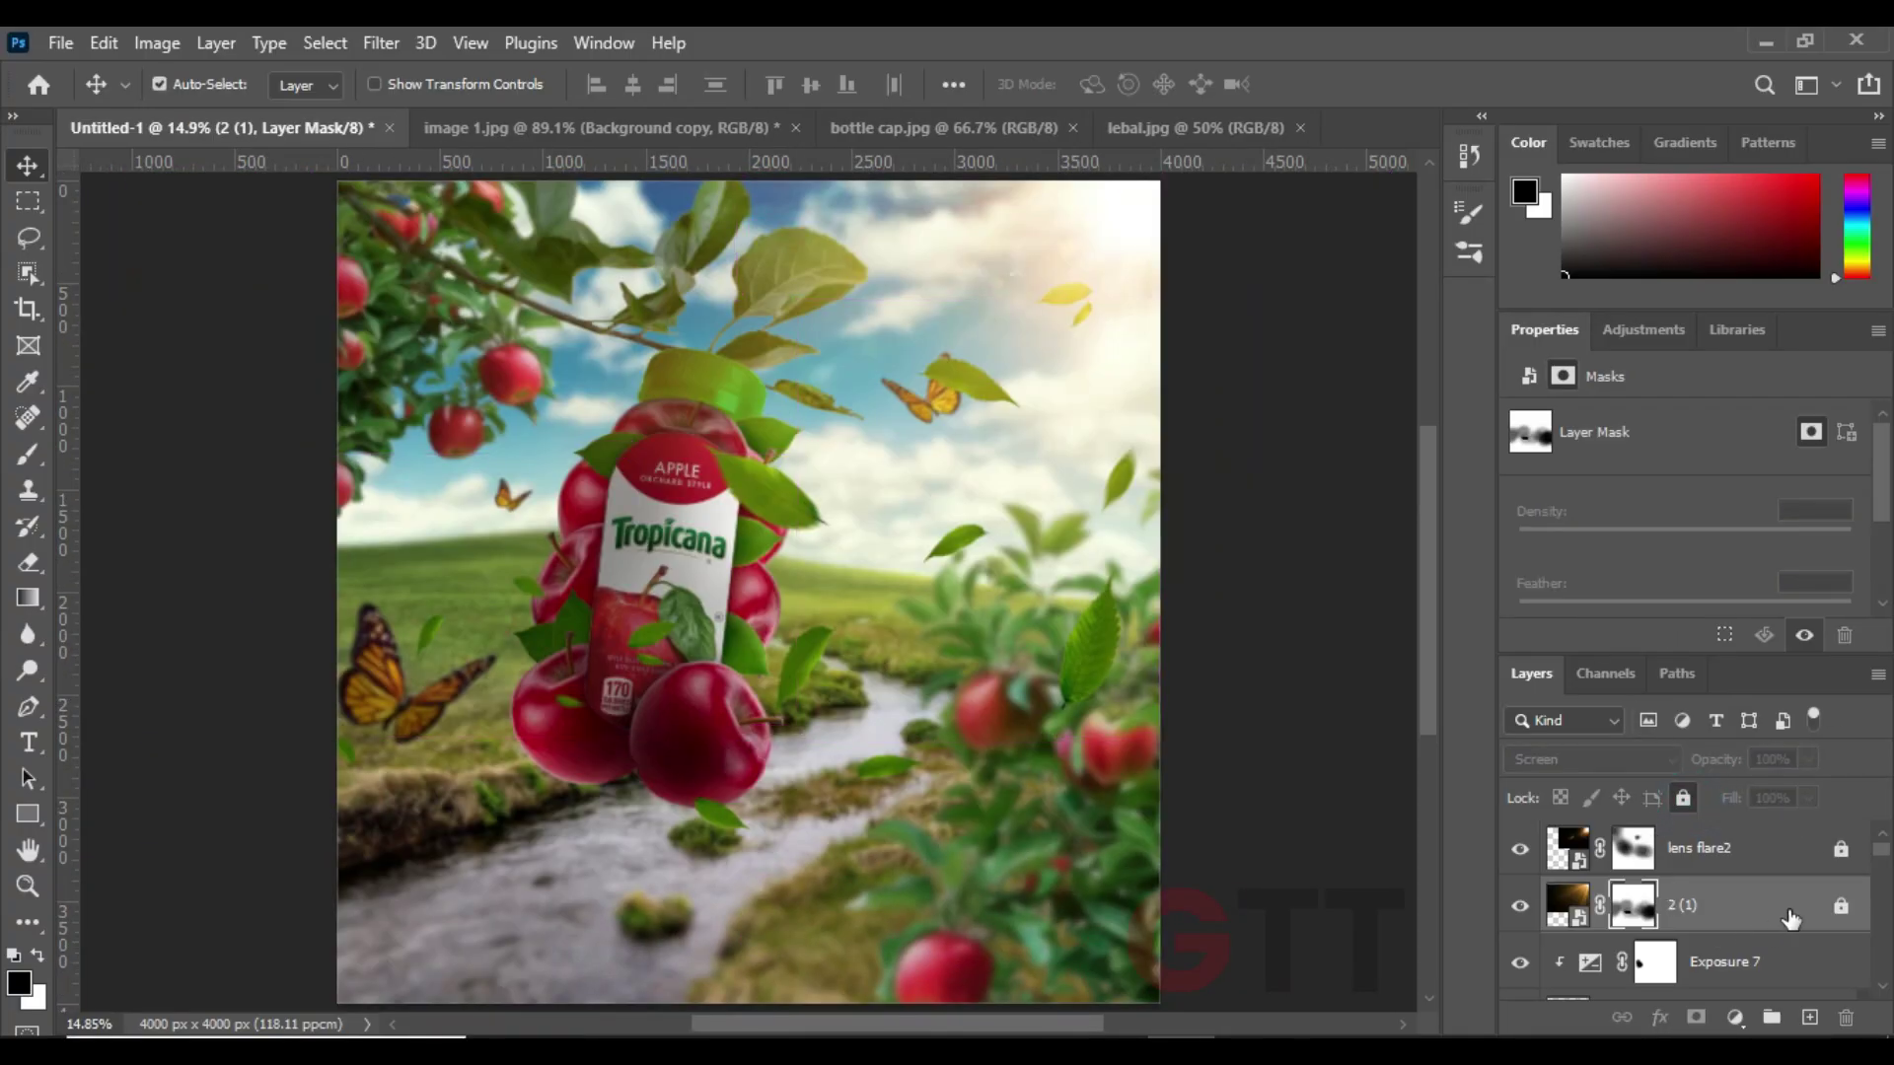
# - Enlarge the leaf 1 layer slightly and shift it to a new position
pyautogui.scroll(1, 750, 592)
pyautogui.click(1024, 621)
pyautogui.click(1758, 989)
pyautogui.hotkey('ctrl', 't')
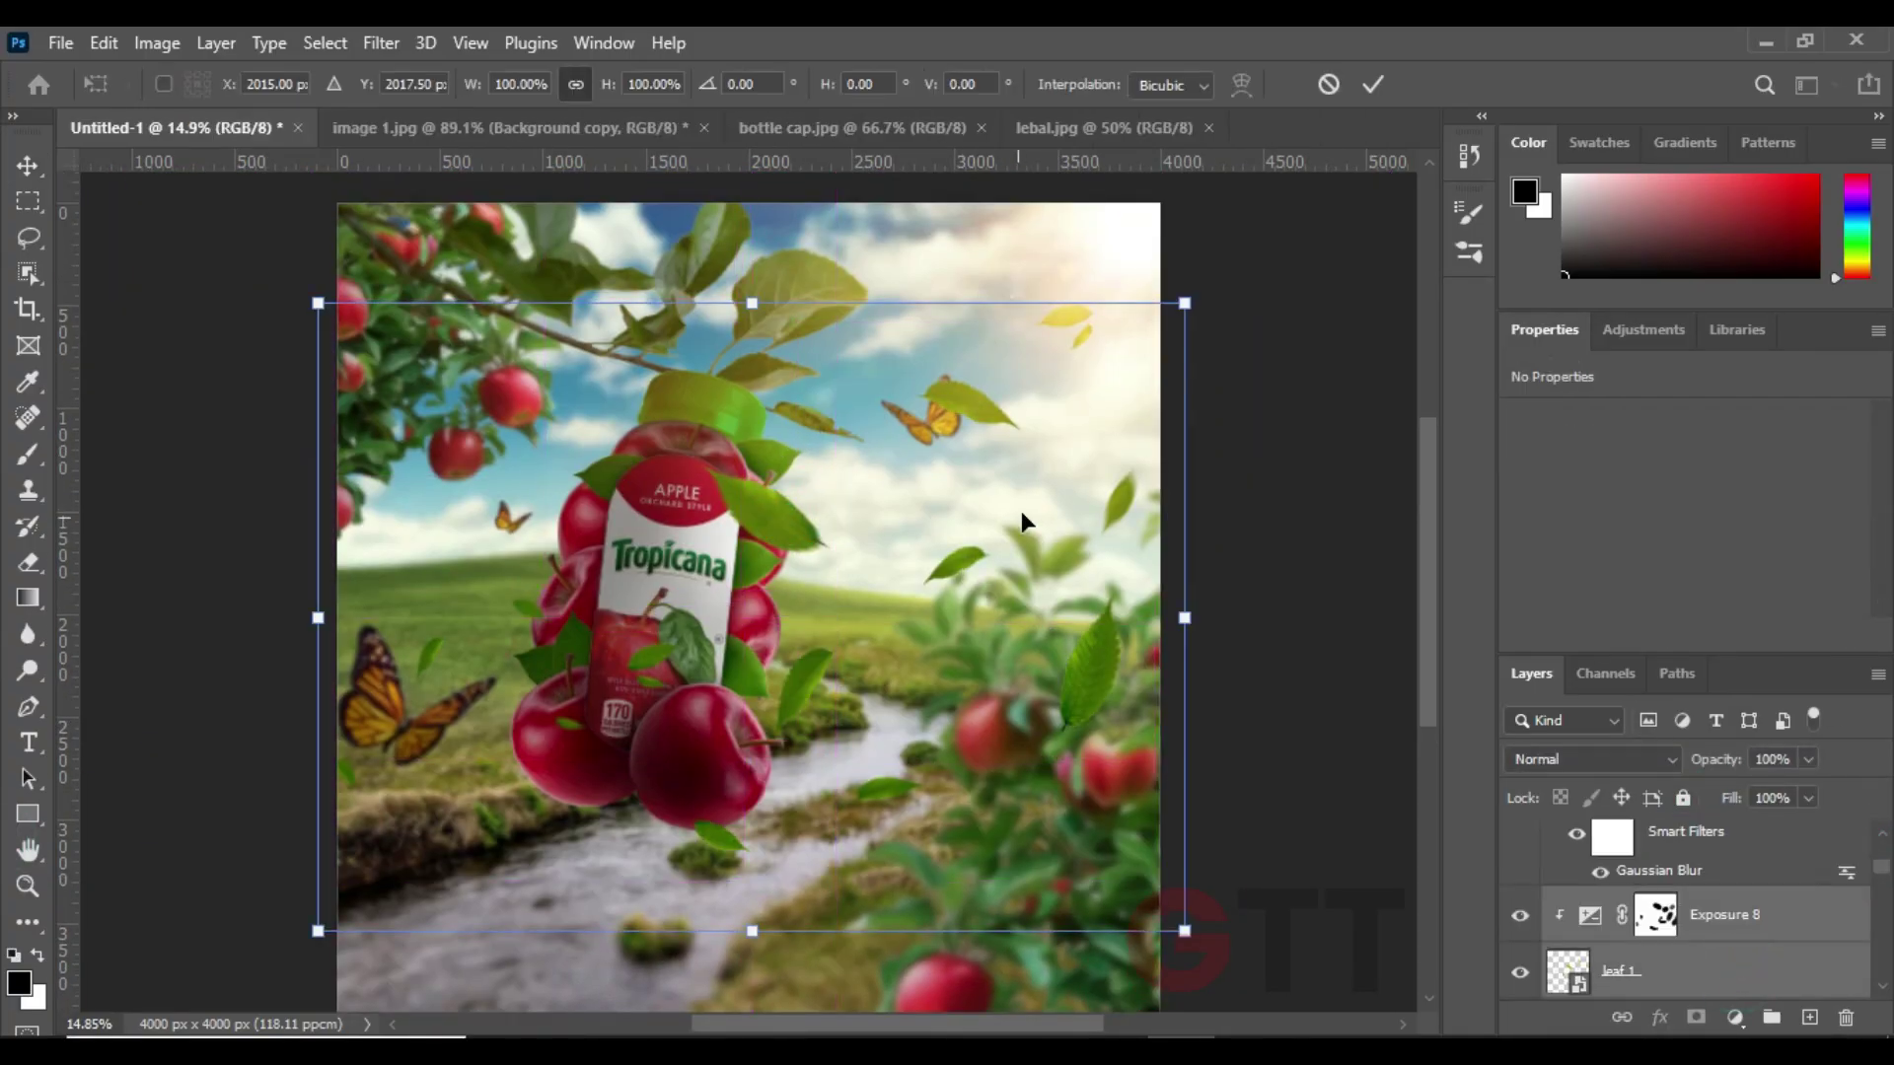
pyautogui.moveTo(1021, 511); pyautogui.dragTo(1014, 358)
pyautogui.moveTo(1202, 571); pyautogui.dragTo(1091, 645)
pyautogui.press('Return')
# - Add a layer mask to leaf 1 and brush out the leaves over the bottle
pyautogui.click(1696, 1017)
pyautogui.press('b')
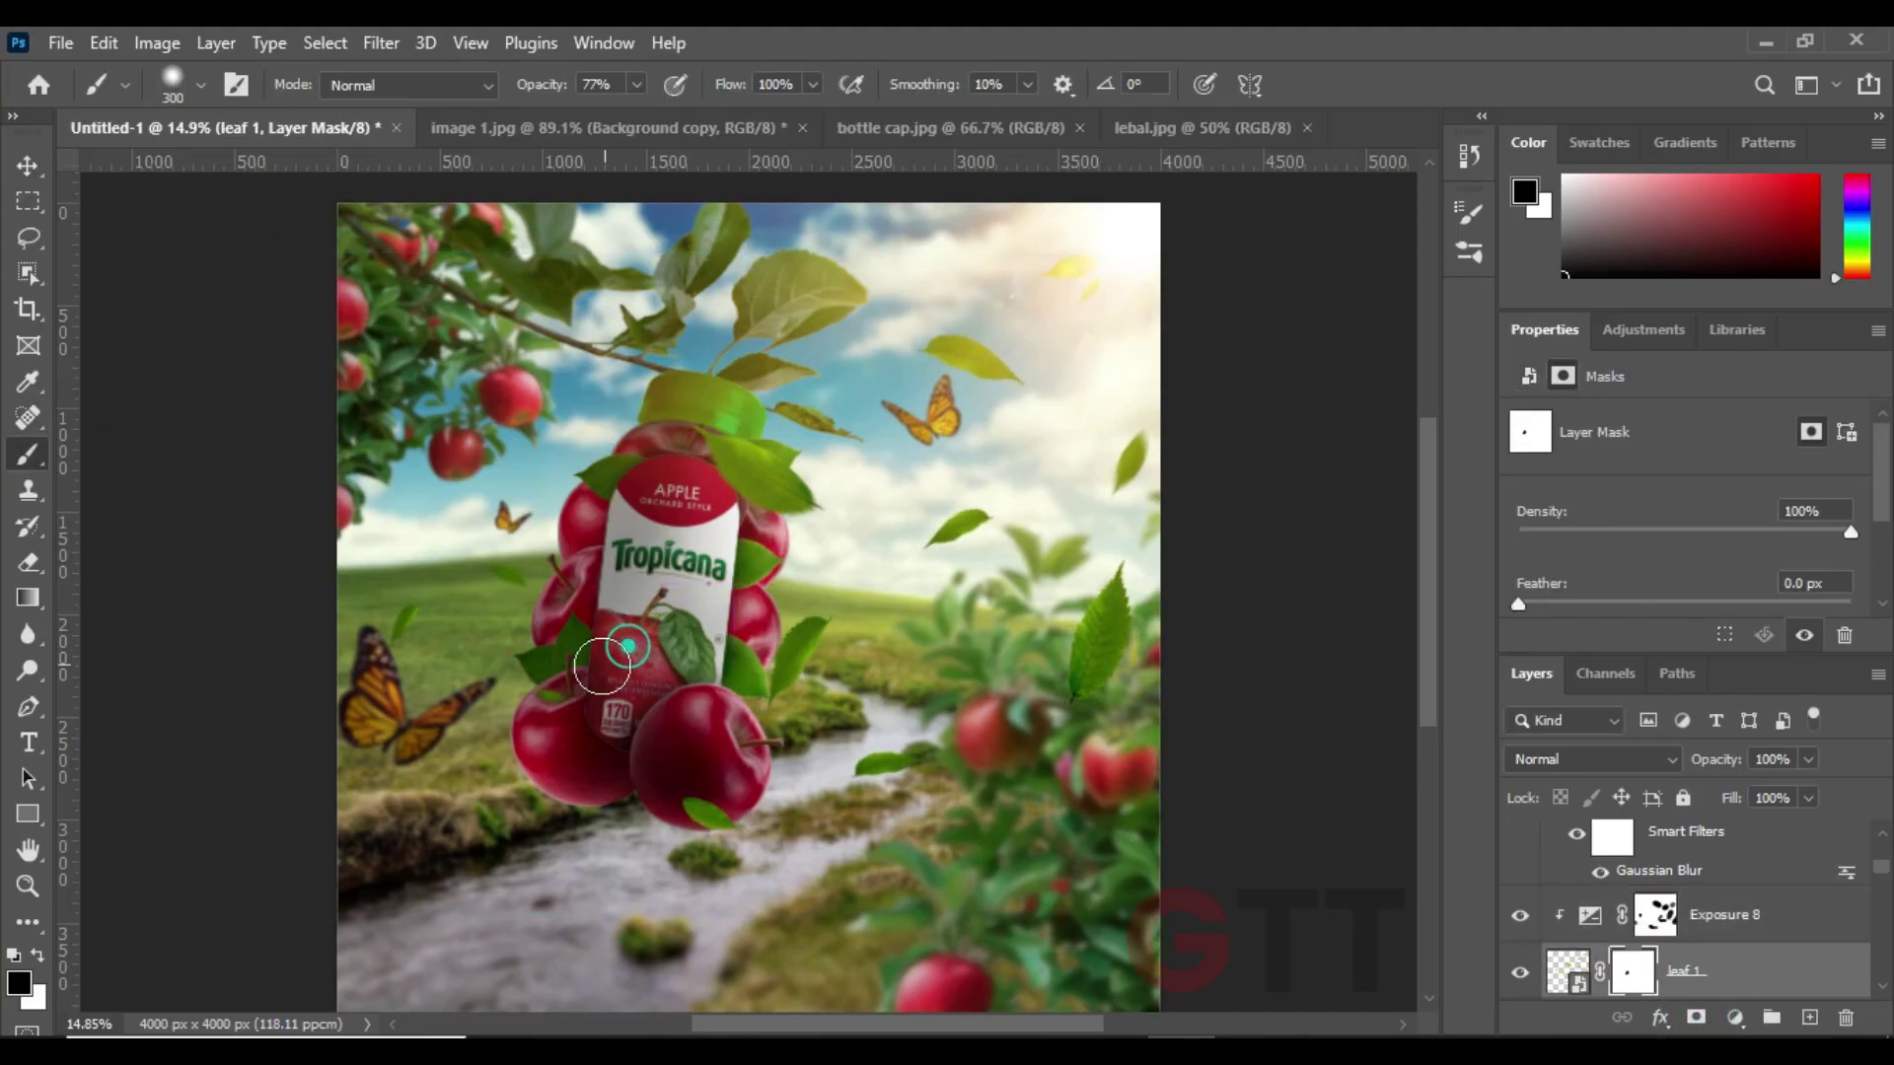
pyautogui.press('v')
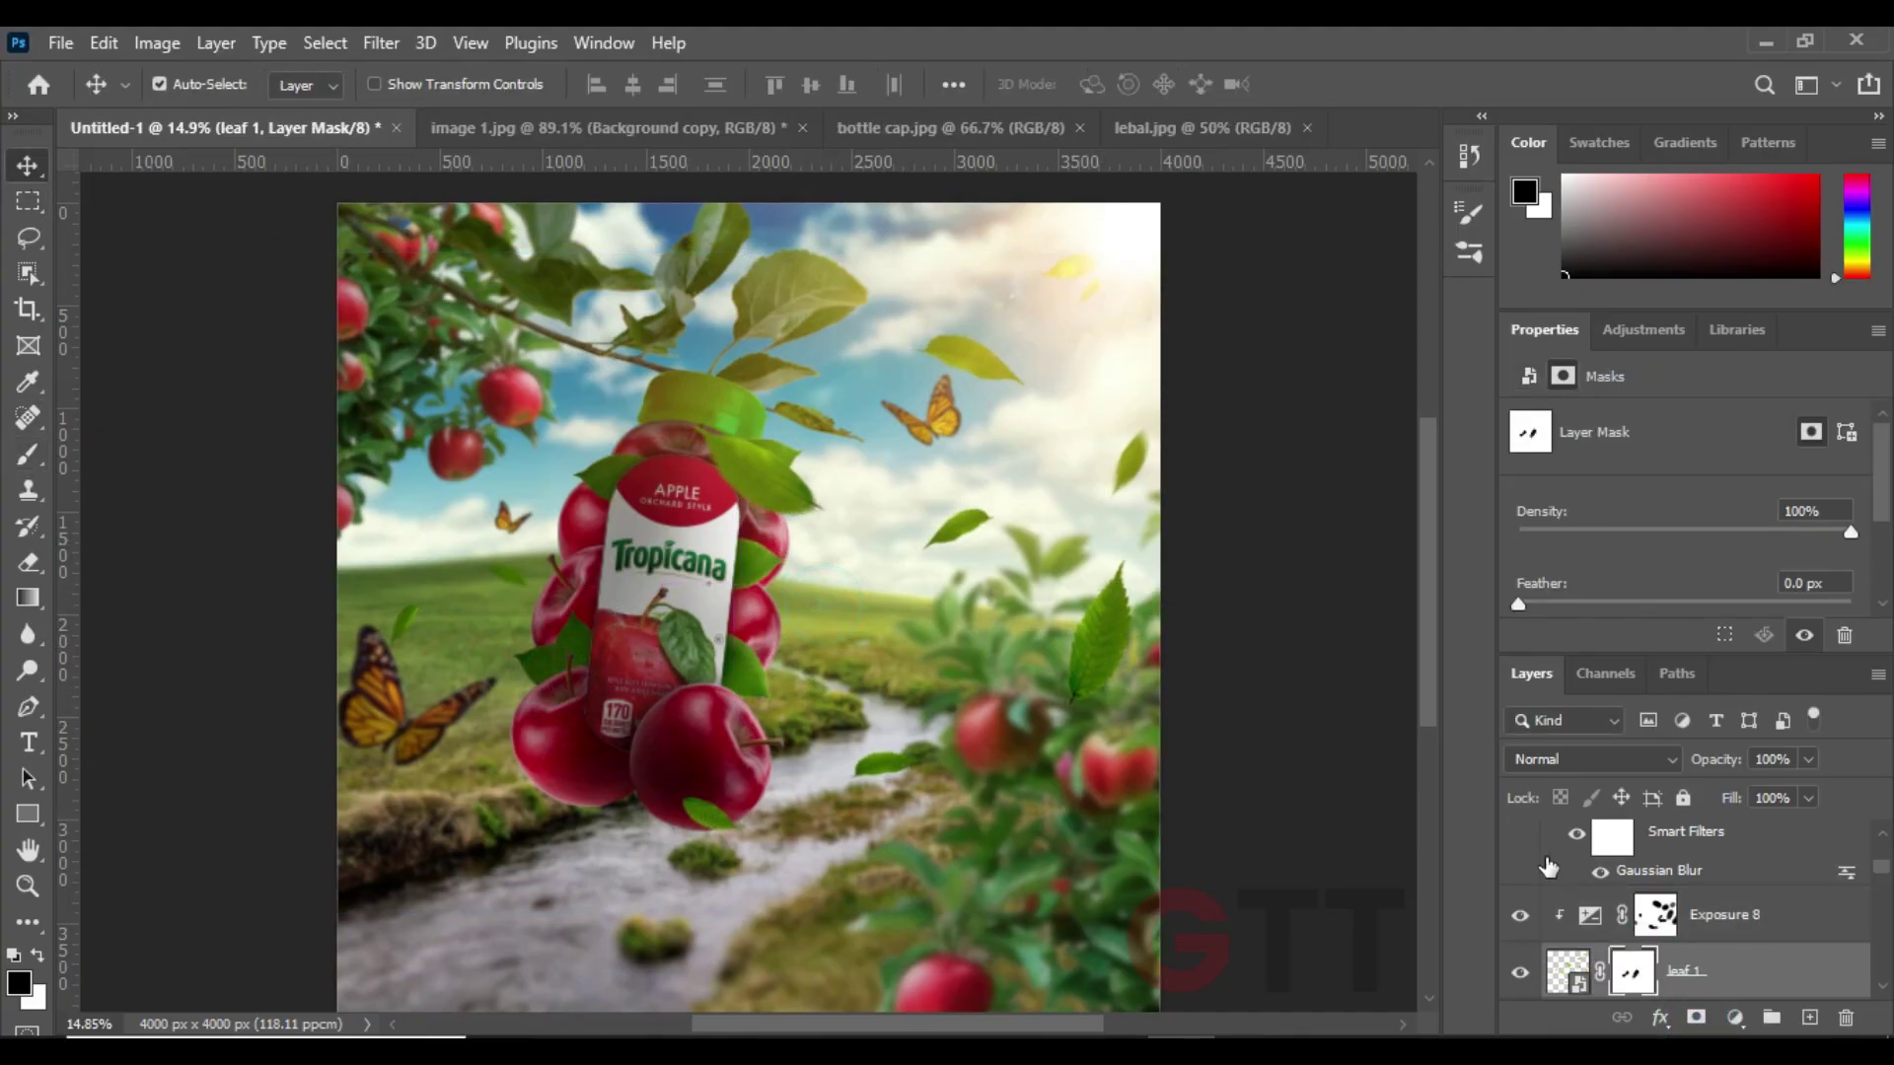
pyautogui.click(1567, 972)
# - Give the leaves a 57-pixel Motion Blur and move them down a bit
pyautogui.click(380, 43)
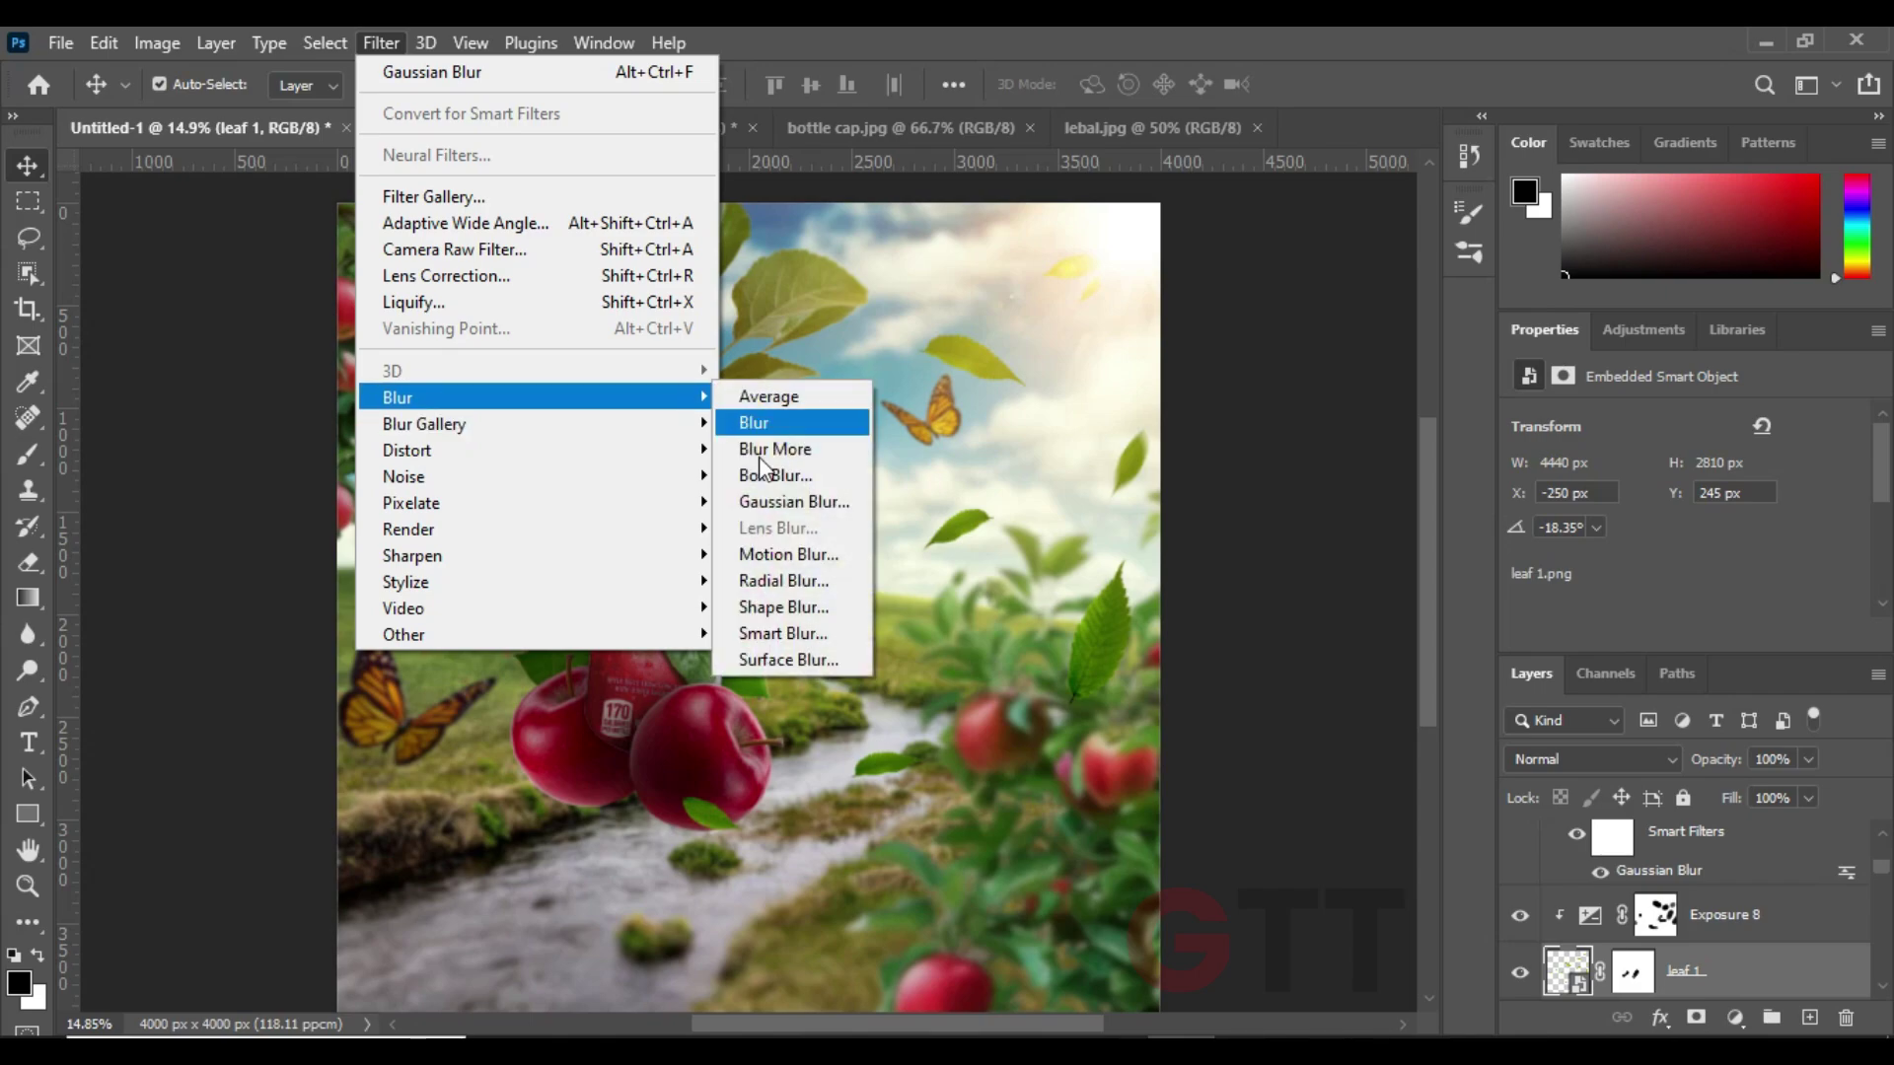
pyautogui.click(788, 555)
pyautogui.moveTo(789, 148); pyautogui.dragTo(1251, 249)
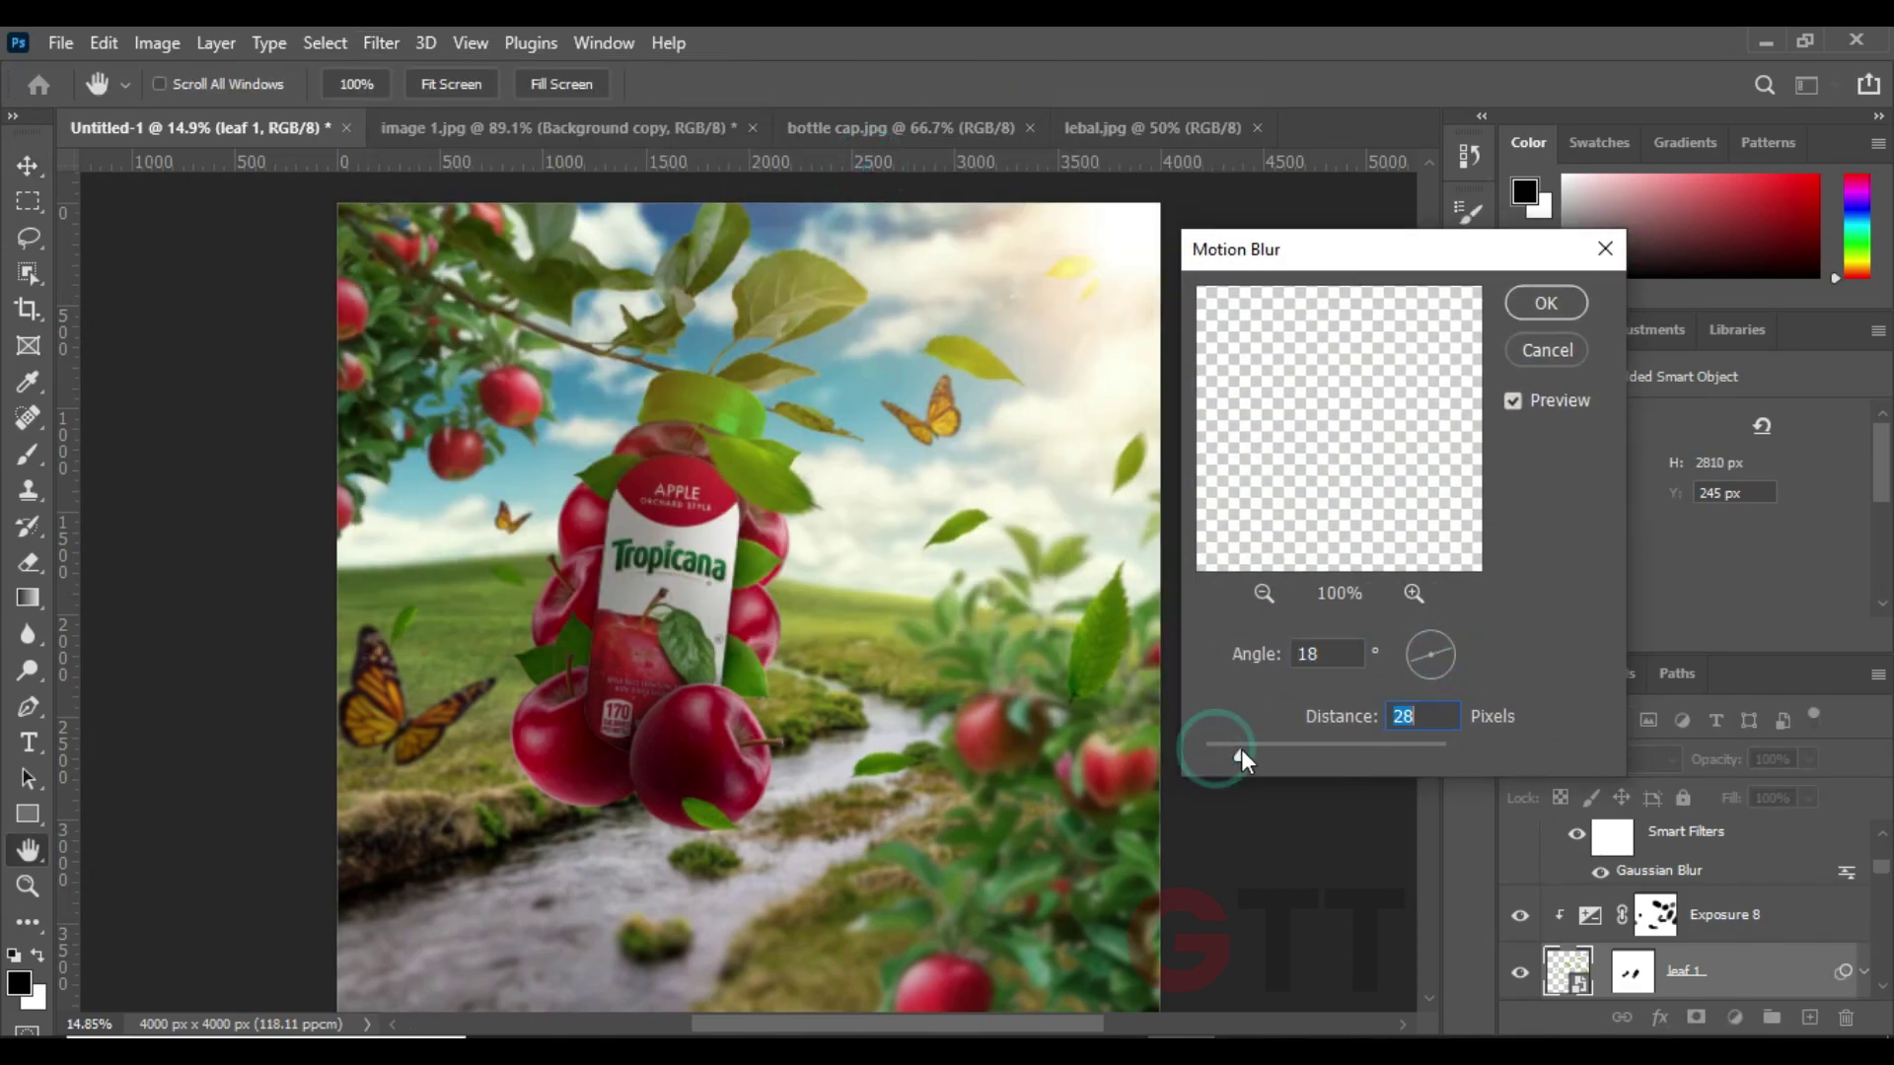
pyautogui.moveTo(1241, 756); pyautogui.dragTo(1272, 756)
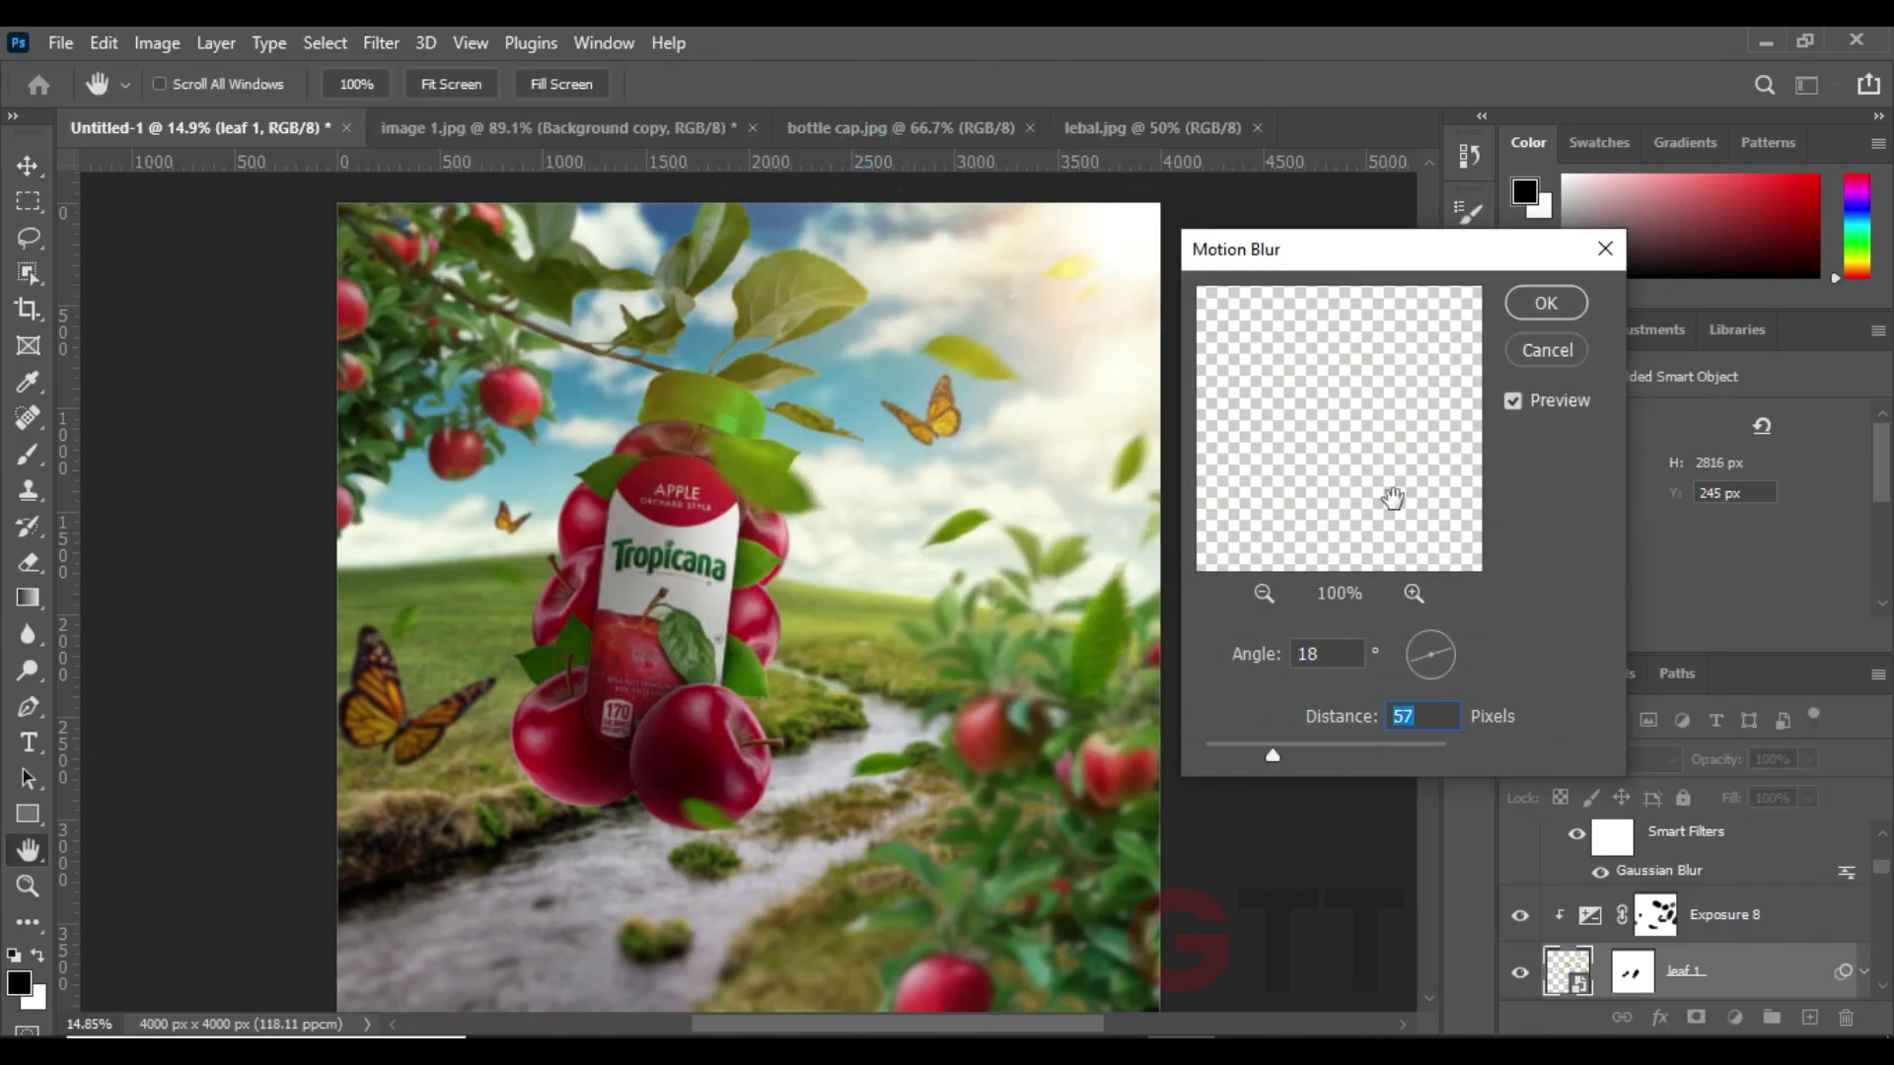
pyautogui.press('Return')
pyautogui.hotkey('ctrl', 't')
pyautogui.moveTo(783, 419)
pyautogui.mouseDown()
pyautogui.moveTo(787, 459)
pyautogui.moveTo(744, 428)
pyautogui.moveTo(779, 474)
pyautogui.moveTo(798, 583)
pyautogui.moveTo(772, 580)
pyautogui.moveTo(769, 503)
pyautogui.moveTo(817, 503)
pyautogui.moveTo(766, 484)
pyautogui.moveTo(785, 487)
pyautogui.mouseUp()
pyautogui.press('Return')
# - Select the stream image layer and add an Exposure adjustment above it
pyautogui.press('ctrl')
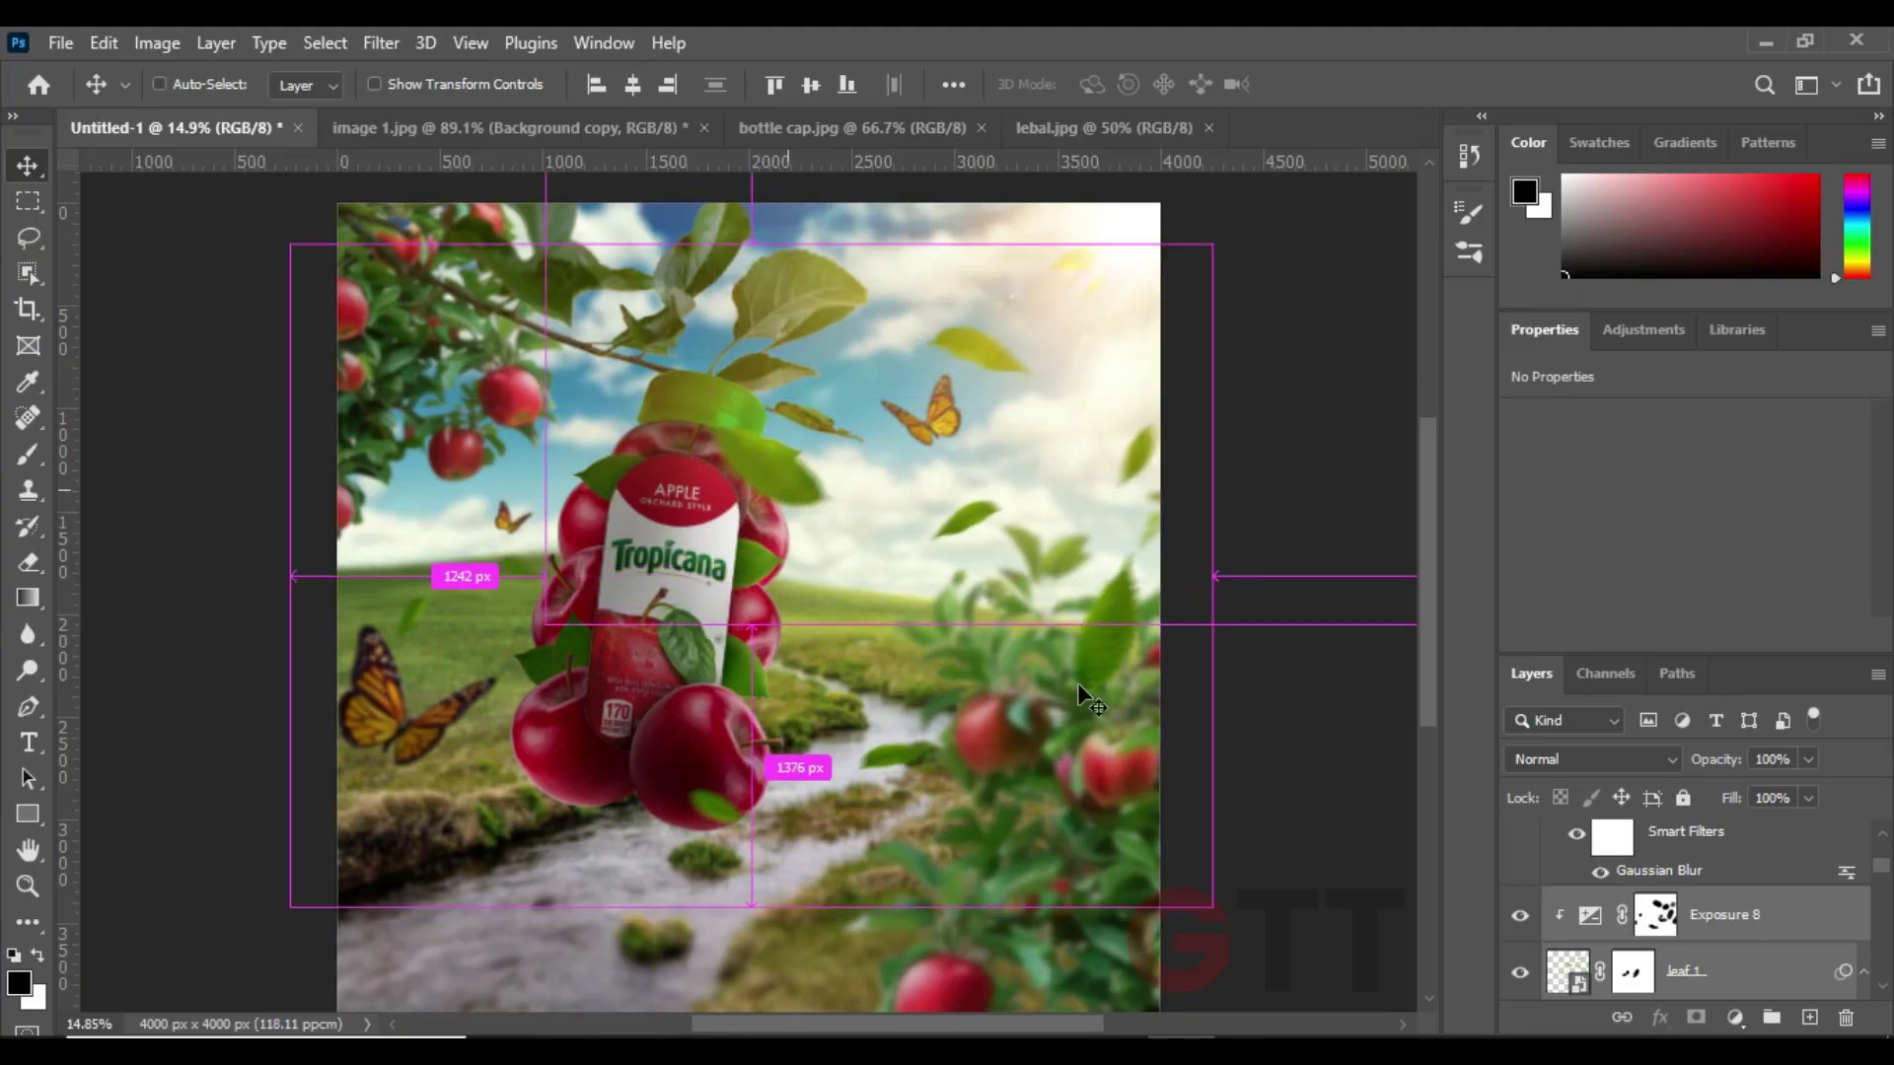
pyautogui.click(176, 503)
pyautogui.hotkey('ctrl', '-')
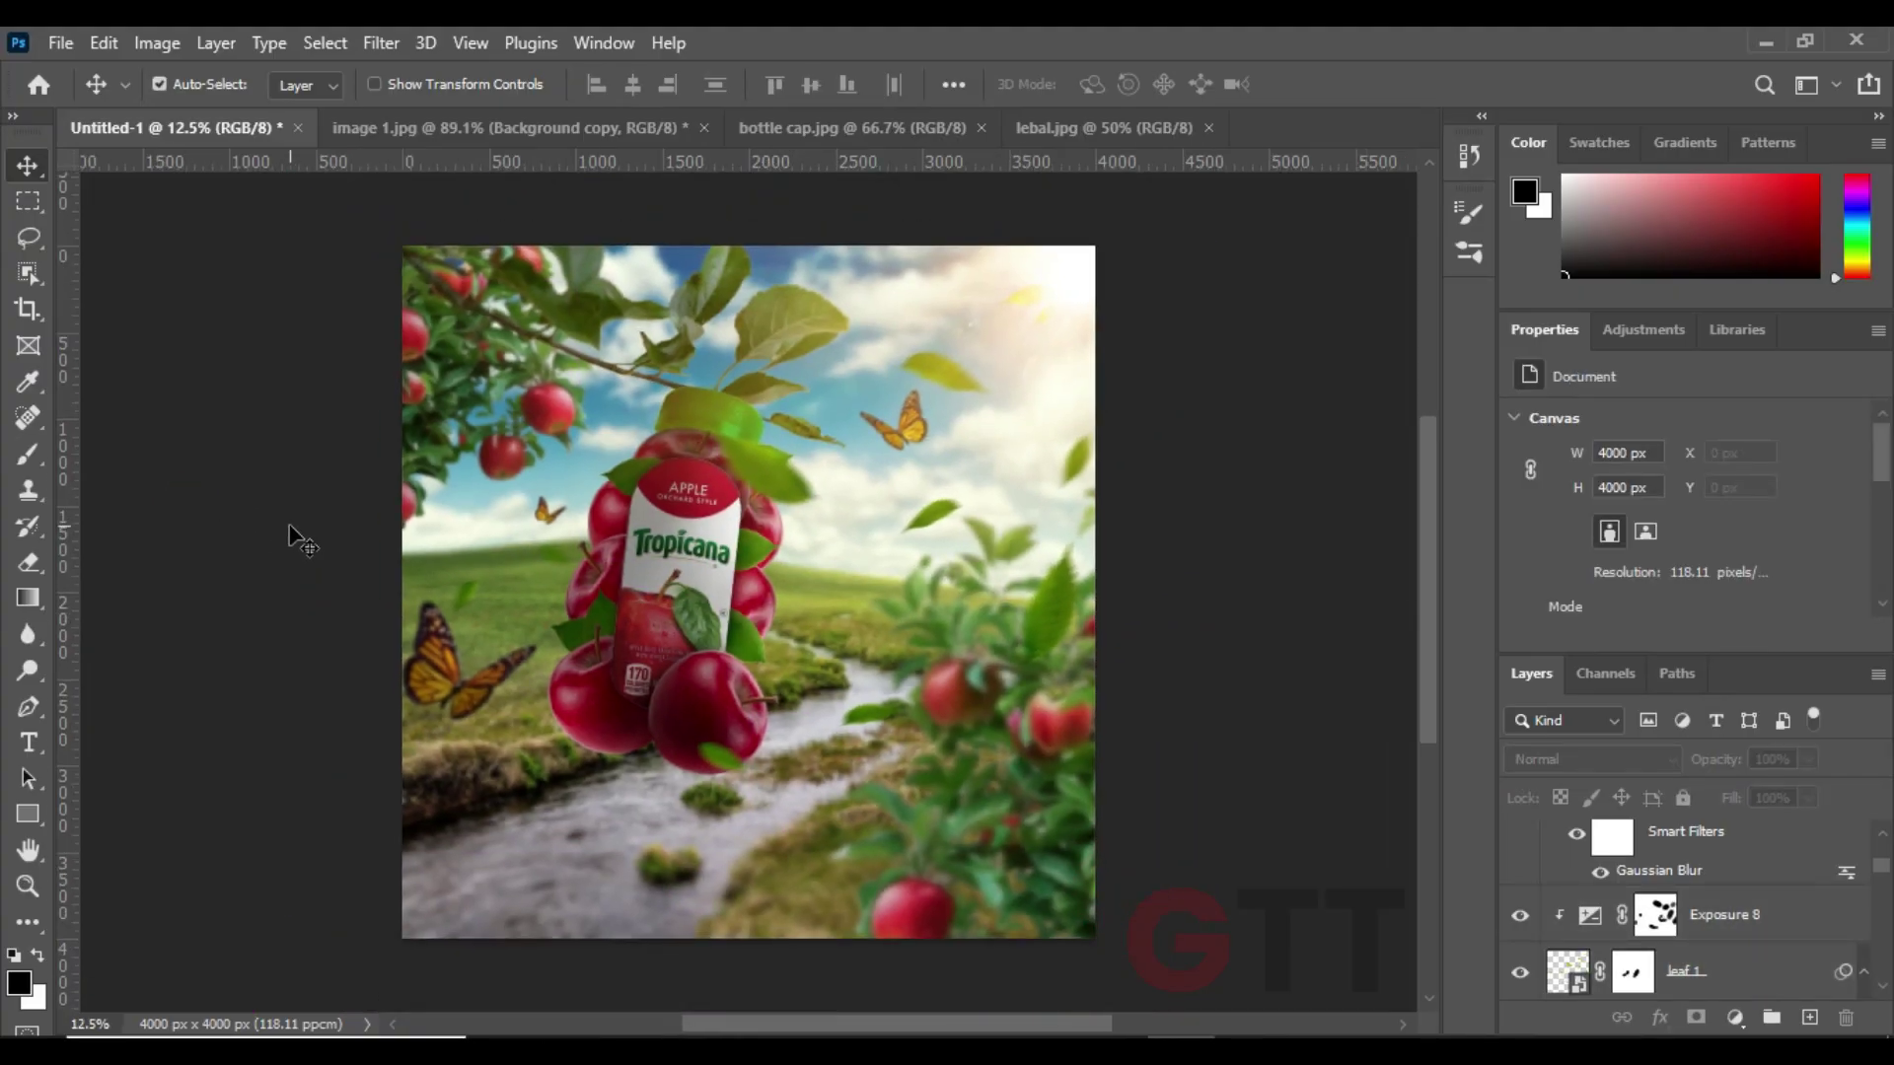
pyautogui.click(780, 543)
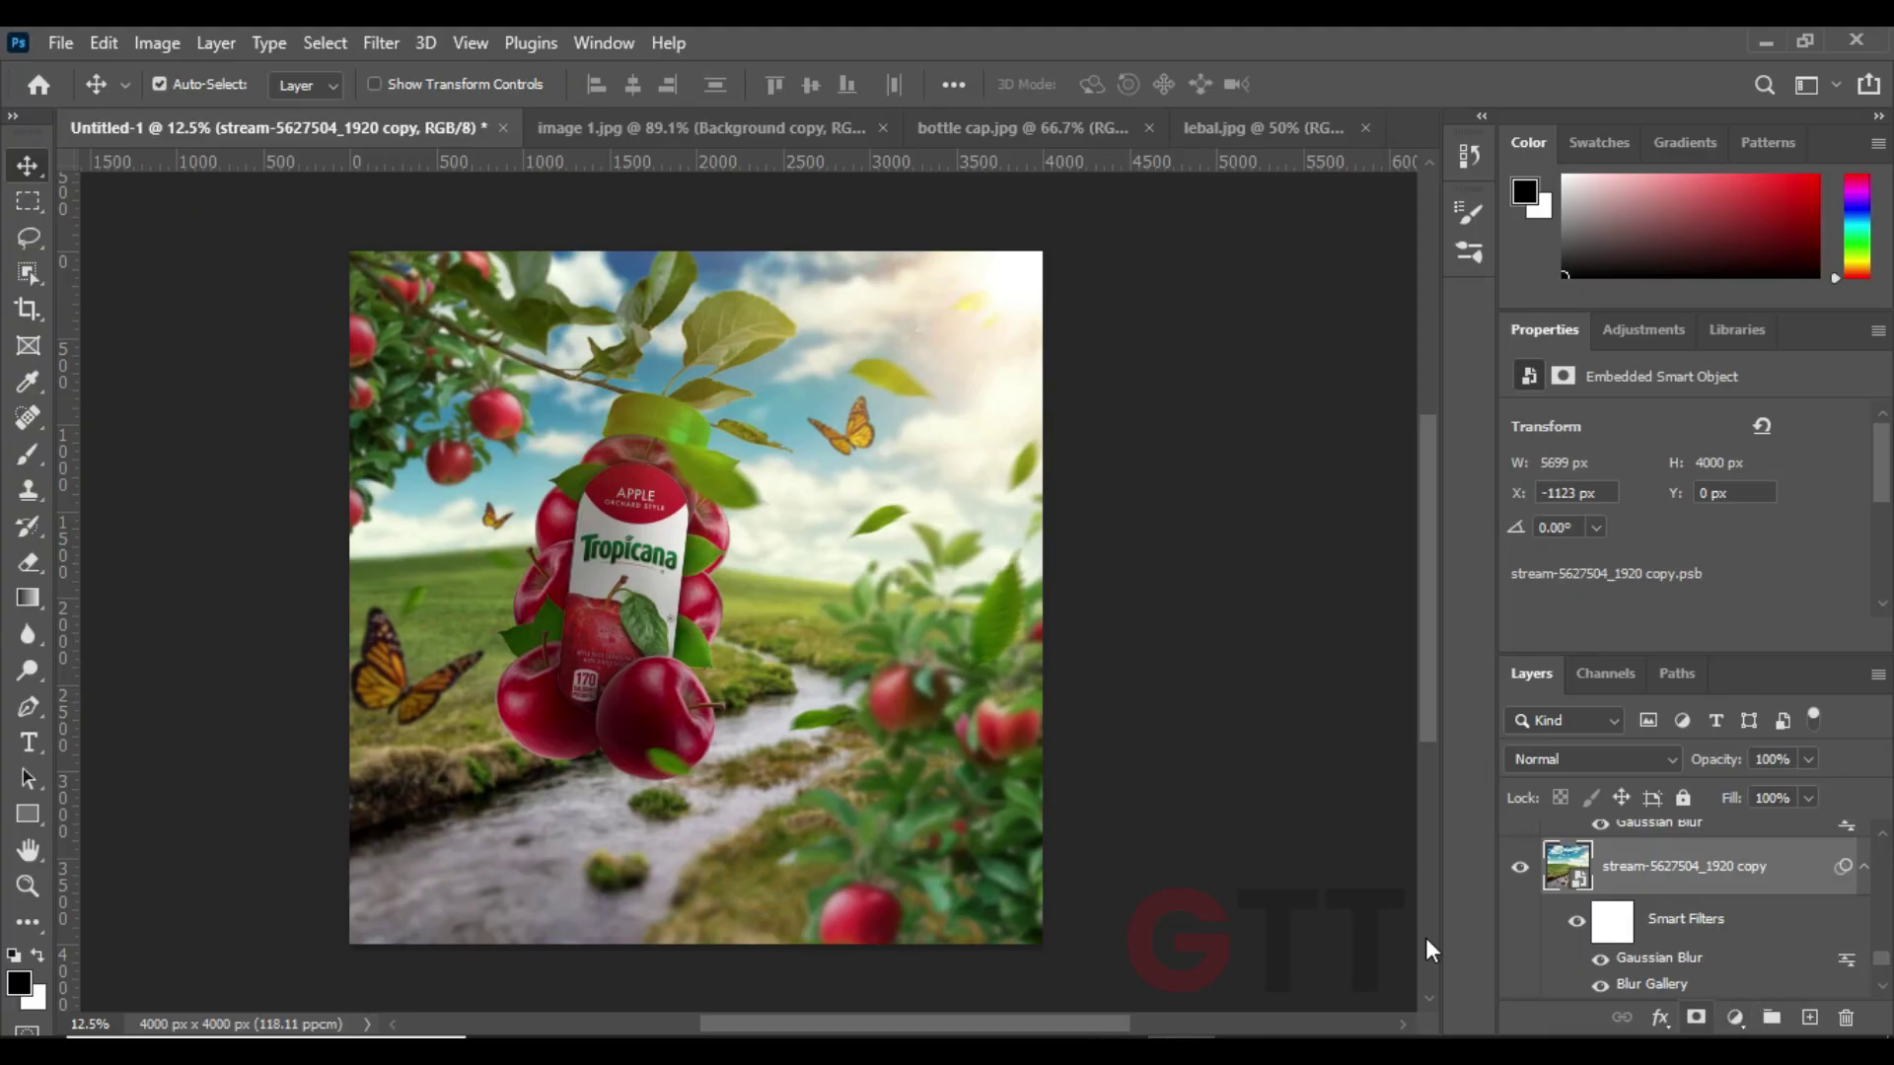
pyautogui.click(1751, 1018)
pyautogui.click(1730, 683)
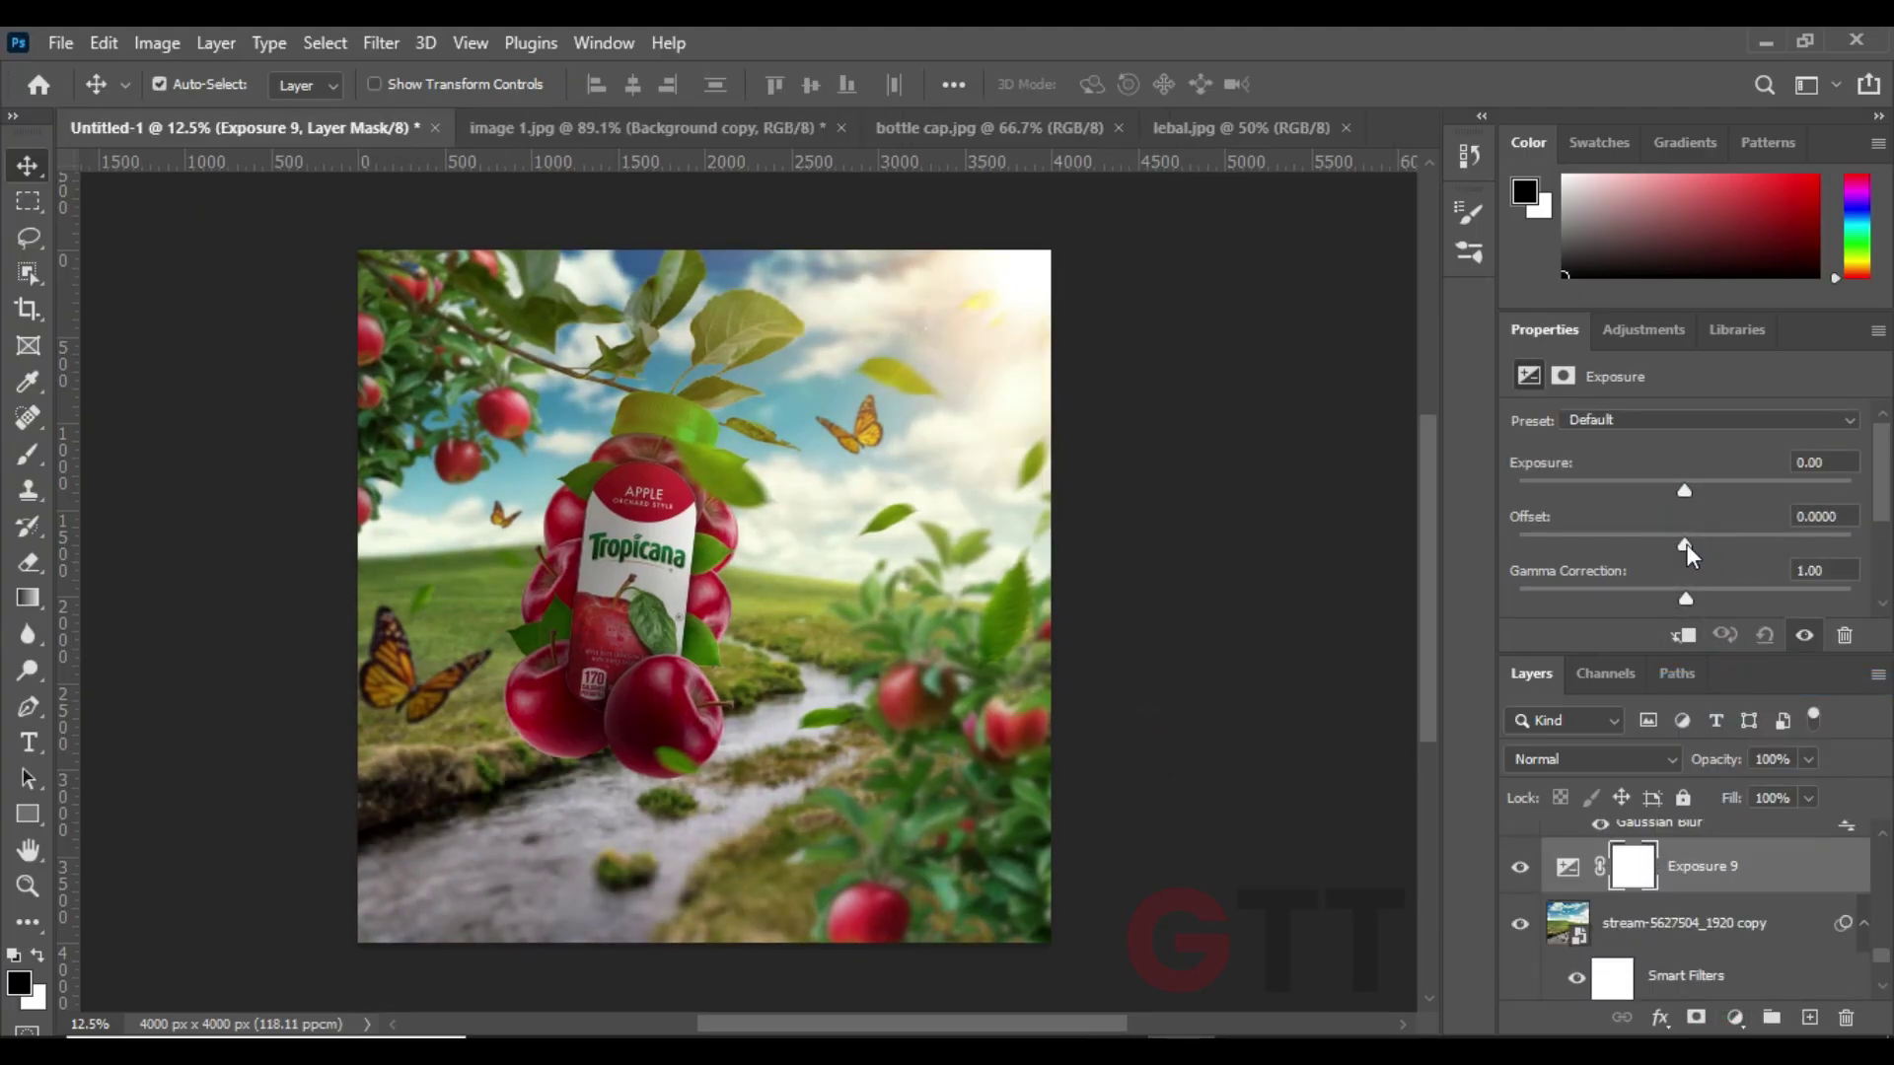
# - Darken the stream's Exposure adjustment and lower its gamma slightly
pyautogui.click(1672, 492)
pyautogui.click(1693, 598)
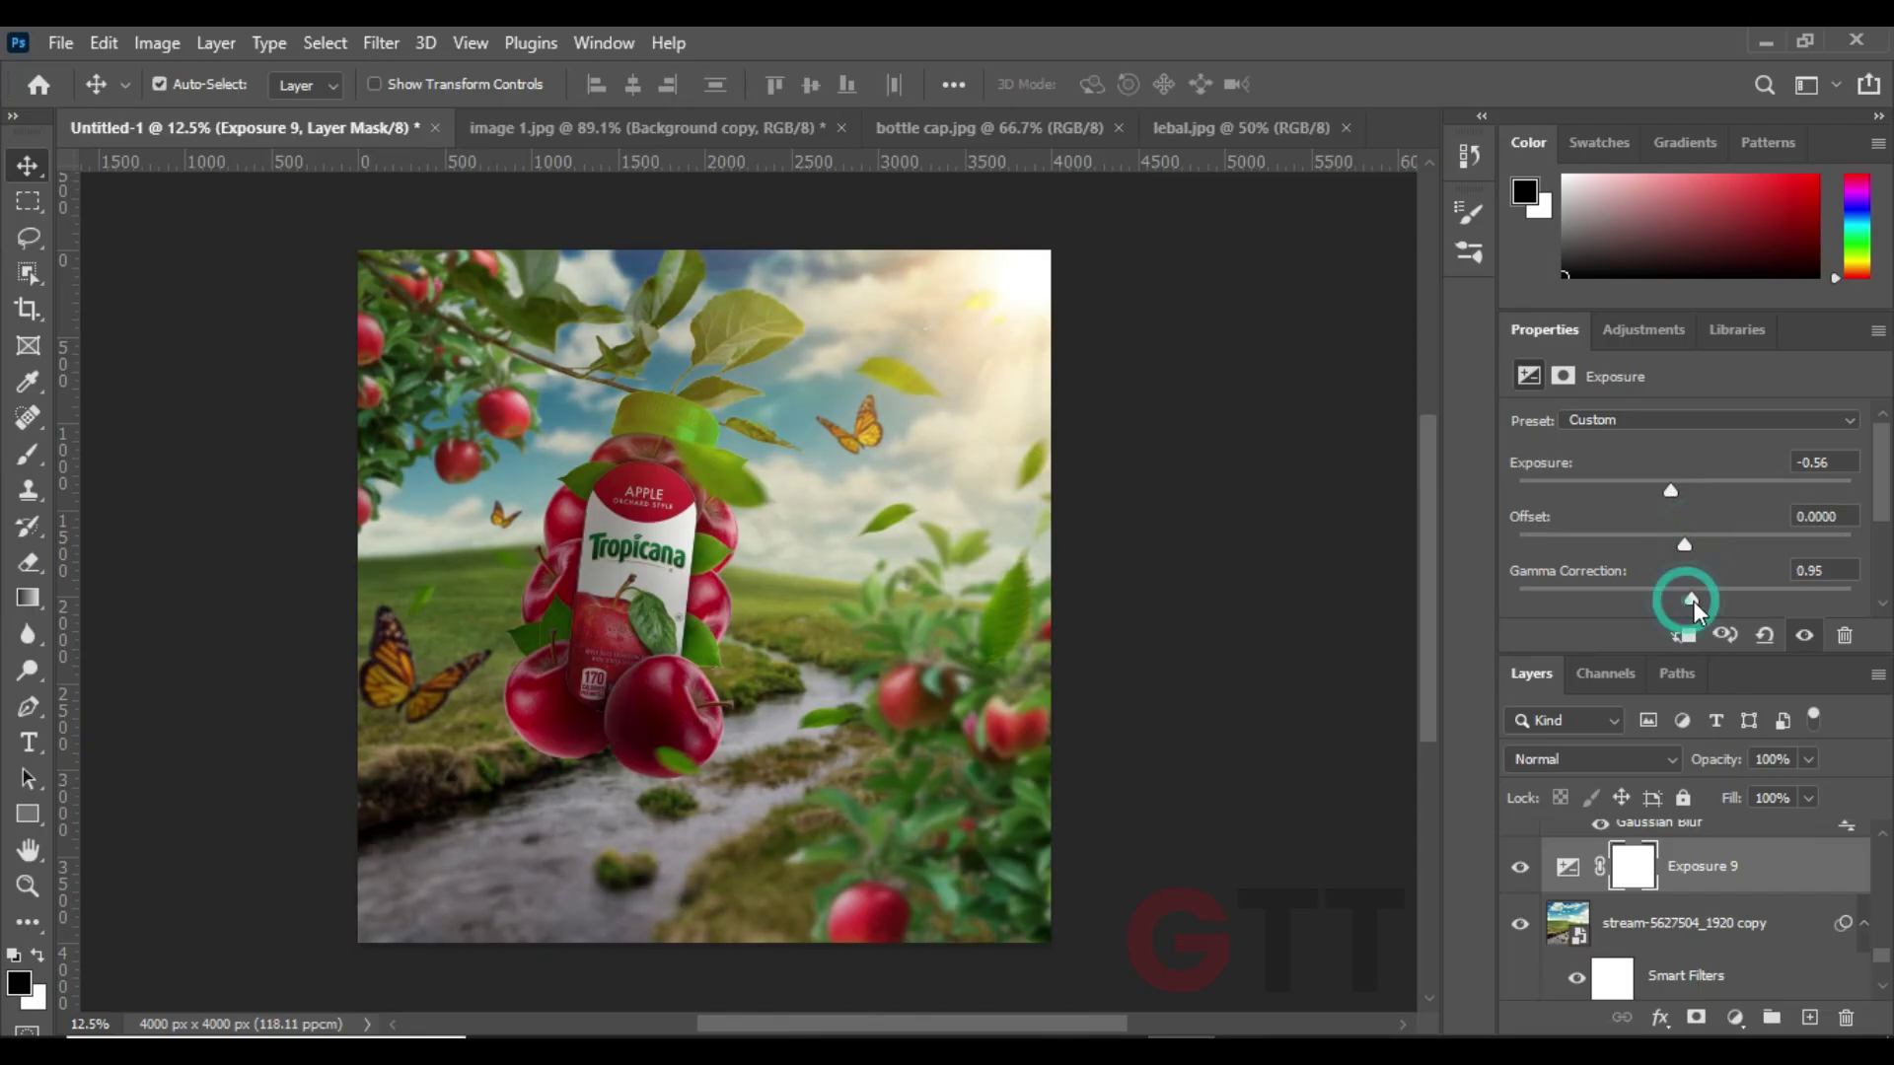
pyautogui.moveTo(1671, 488); pyautogui.dragTo(1677, 490)
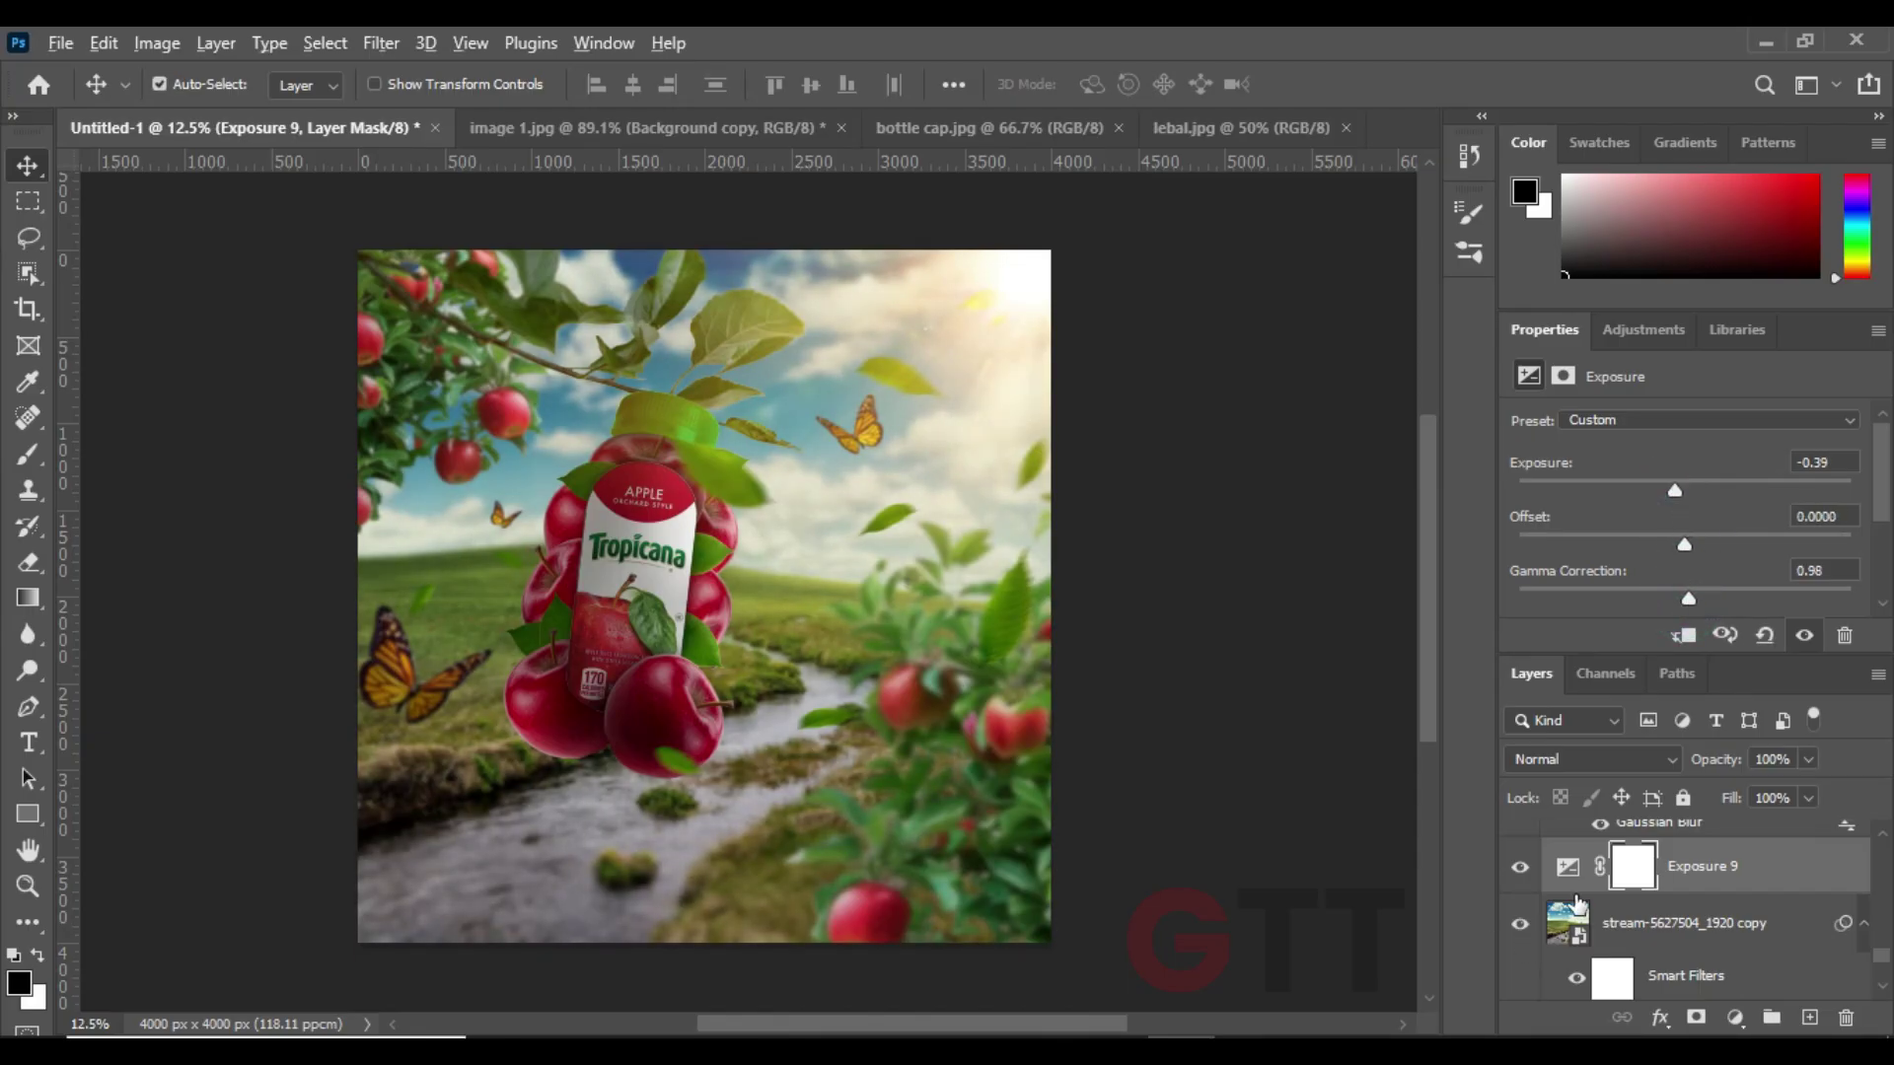
pyautogui.scroll(2, 1576, 903)
pyautogui.click(1726, 848)
pyautogui.moveTo(1672, 491); pyautogui.dragTo(1649, 488)
# - Target the Exposure 1 mask and raise the clipped Levels midtones and black point
pyautogui.click(28, 458)
pyautogui.click(1654, 847)
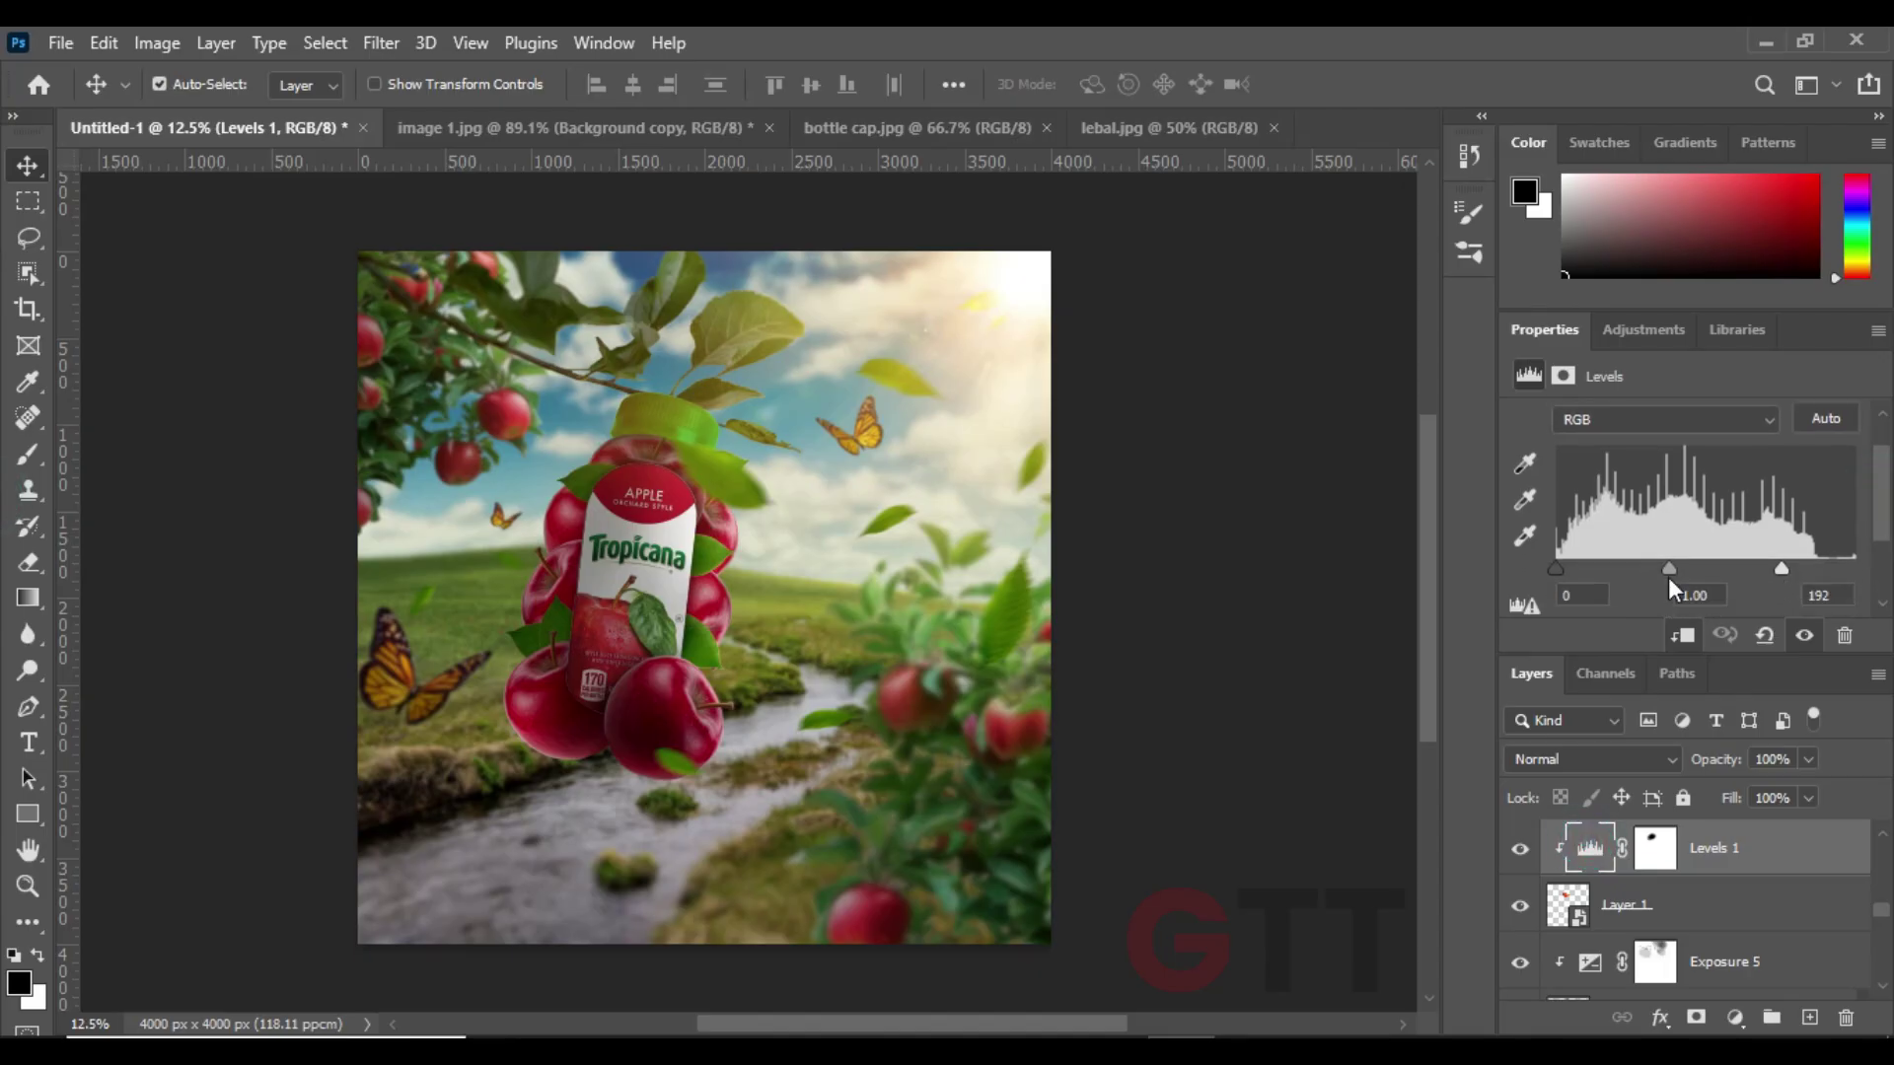
pyautogui.moveTo(1673, 573)
pyautogui.mouseDown()
pyautogui.moveTo(1736, 582)
pyautogui.moveTo(1687, 570)
pyautogui.mouseUp()
pyautogui.moveTo(1557, 570); pyautogui.dragTo(1579, 577)
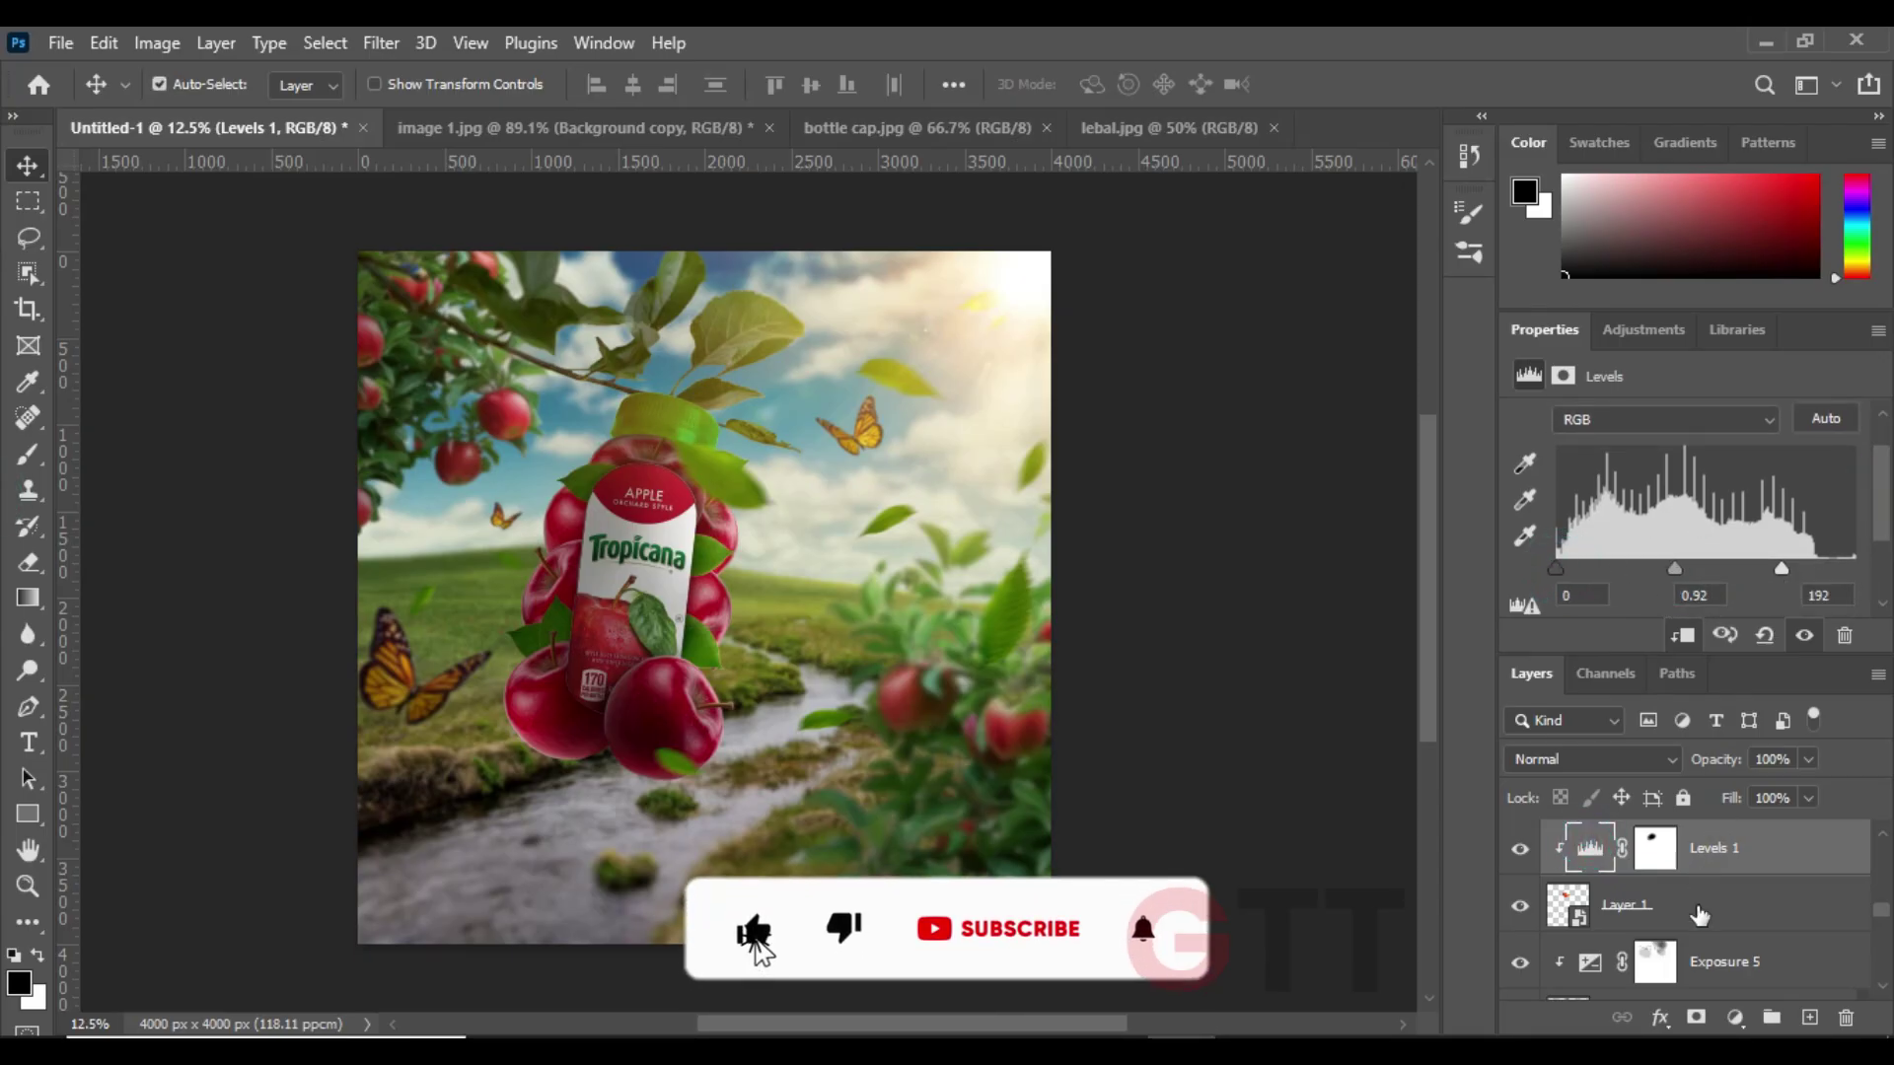
# - Add an Exposure adjustment above Layer 1 at about -2.4 and brush part of it out on its mask
pyautogui.click(1735, 1018)
pyautogui.click(1696, 694)
pyautogui.moveTo(1685, 484); pyautogui.dragTo(1625, 491)
pyautogui.press('b')
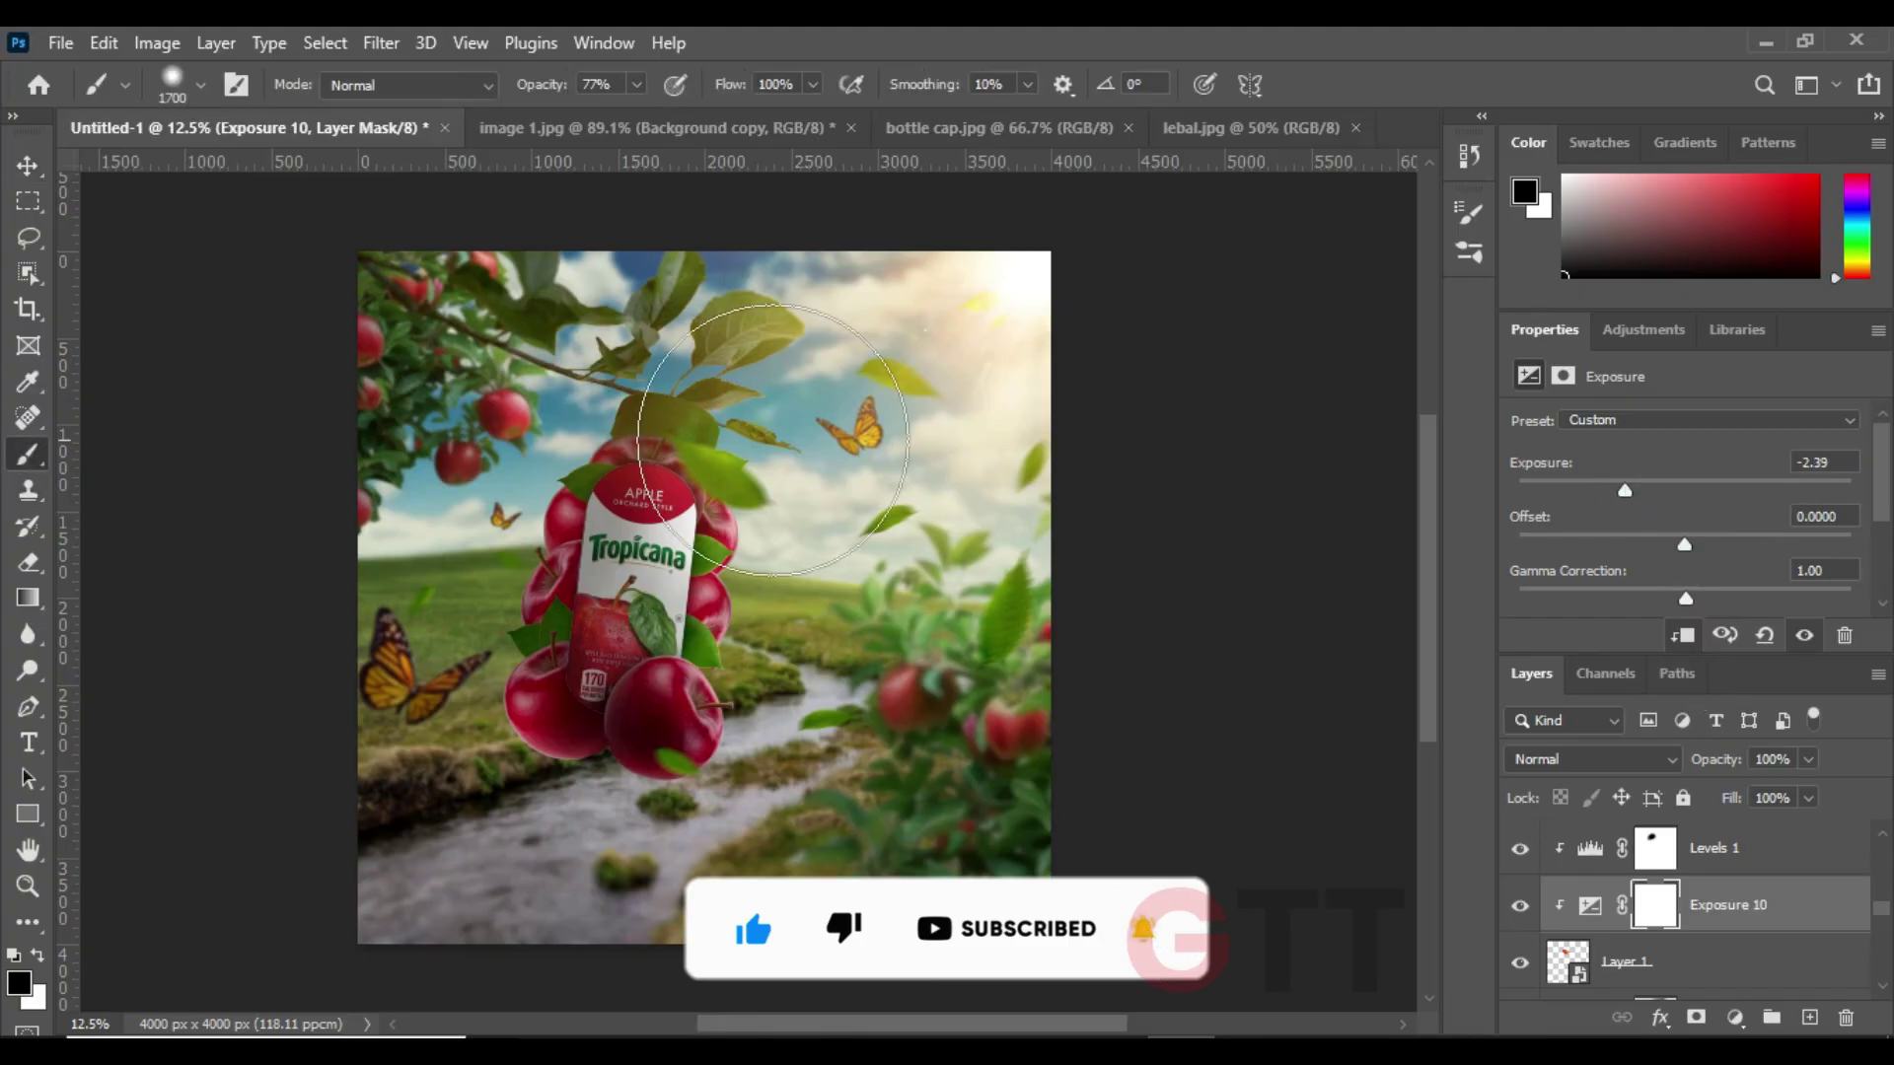
pyautogui.click(773, 440)
# - Deselect all layers and select the lens flare2 layer
pyautogui.press('v')
pyautogui.hotkey('ctrl', 'alt', 'a')
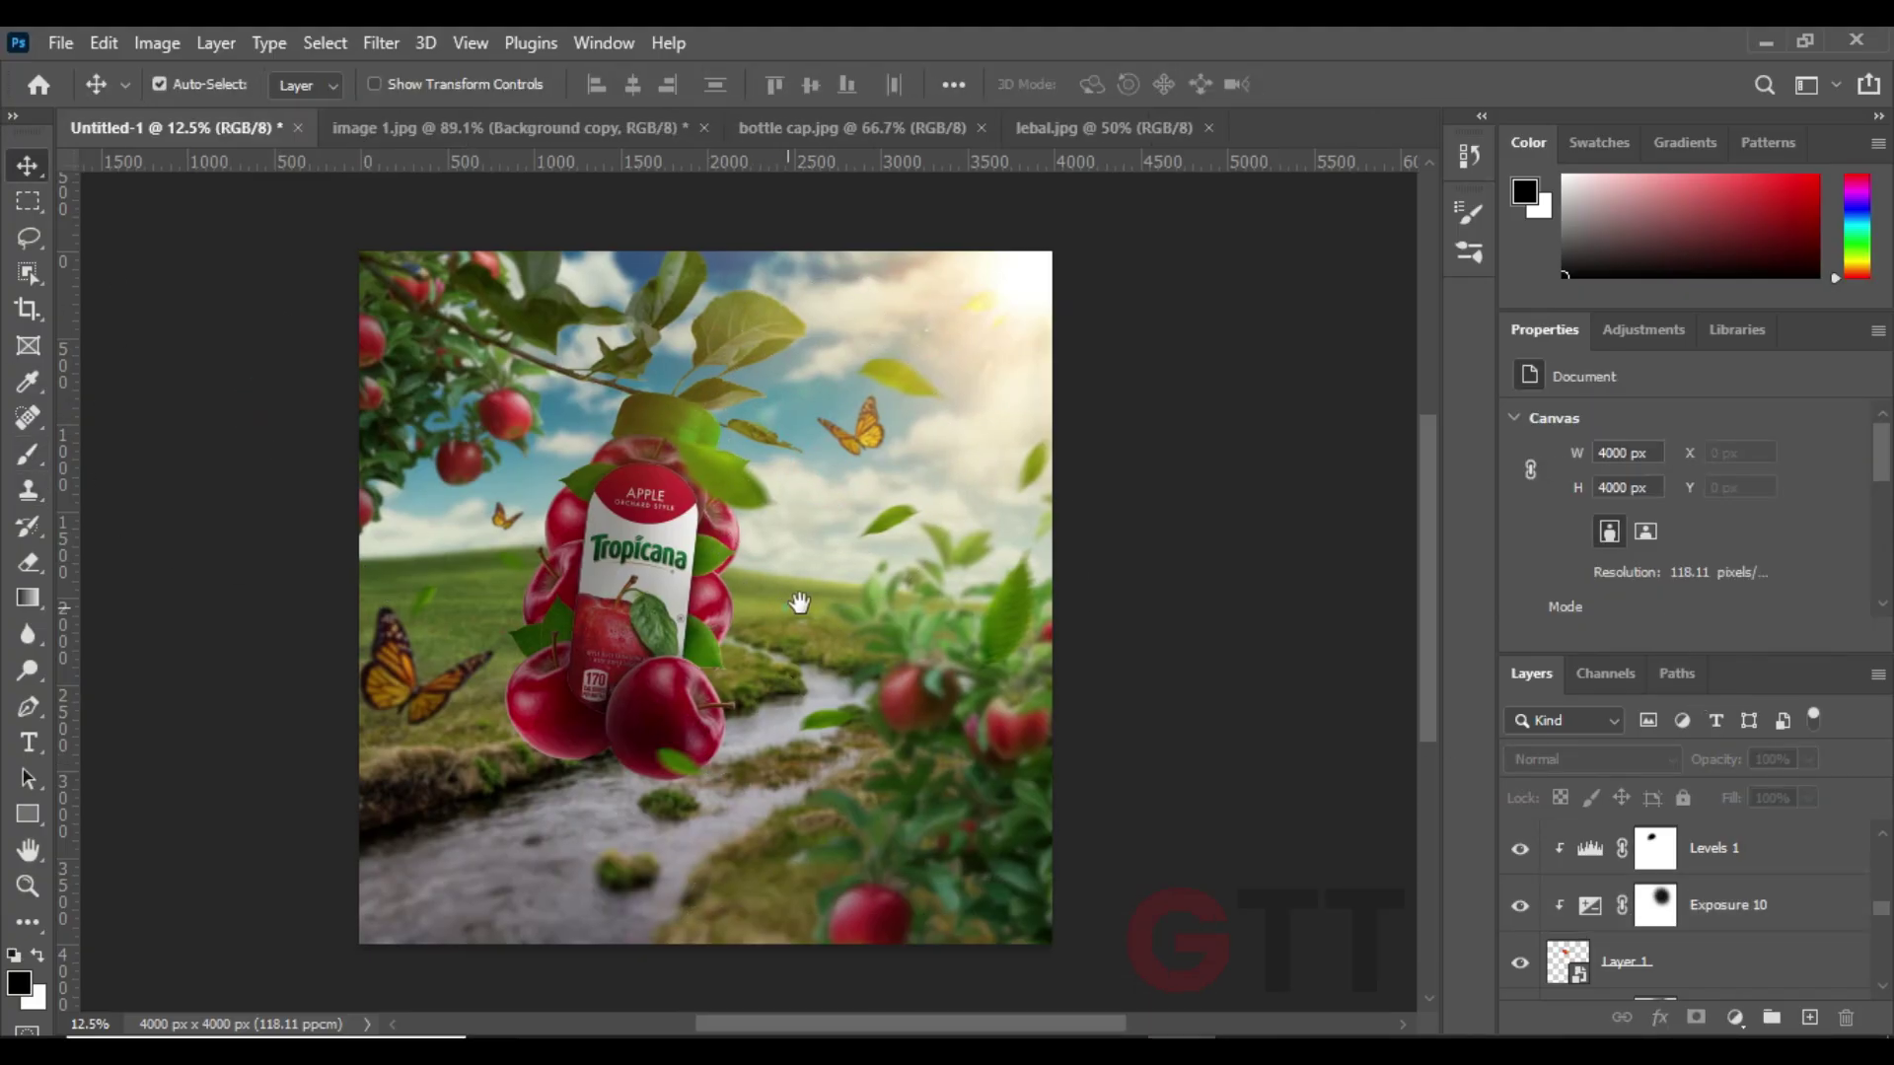
pyautogui.moveTo(800, 602); pyautogui.dragTo(814, 600)
pyautogui.scroll(3, 1697, 908)
pyautogui.click(1707, 849)
pyautogui.click(1735, 1017)
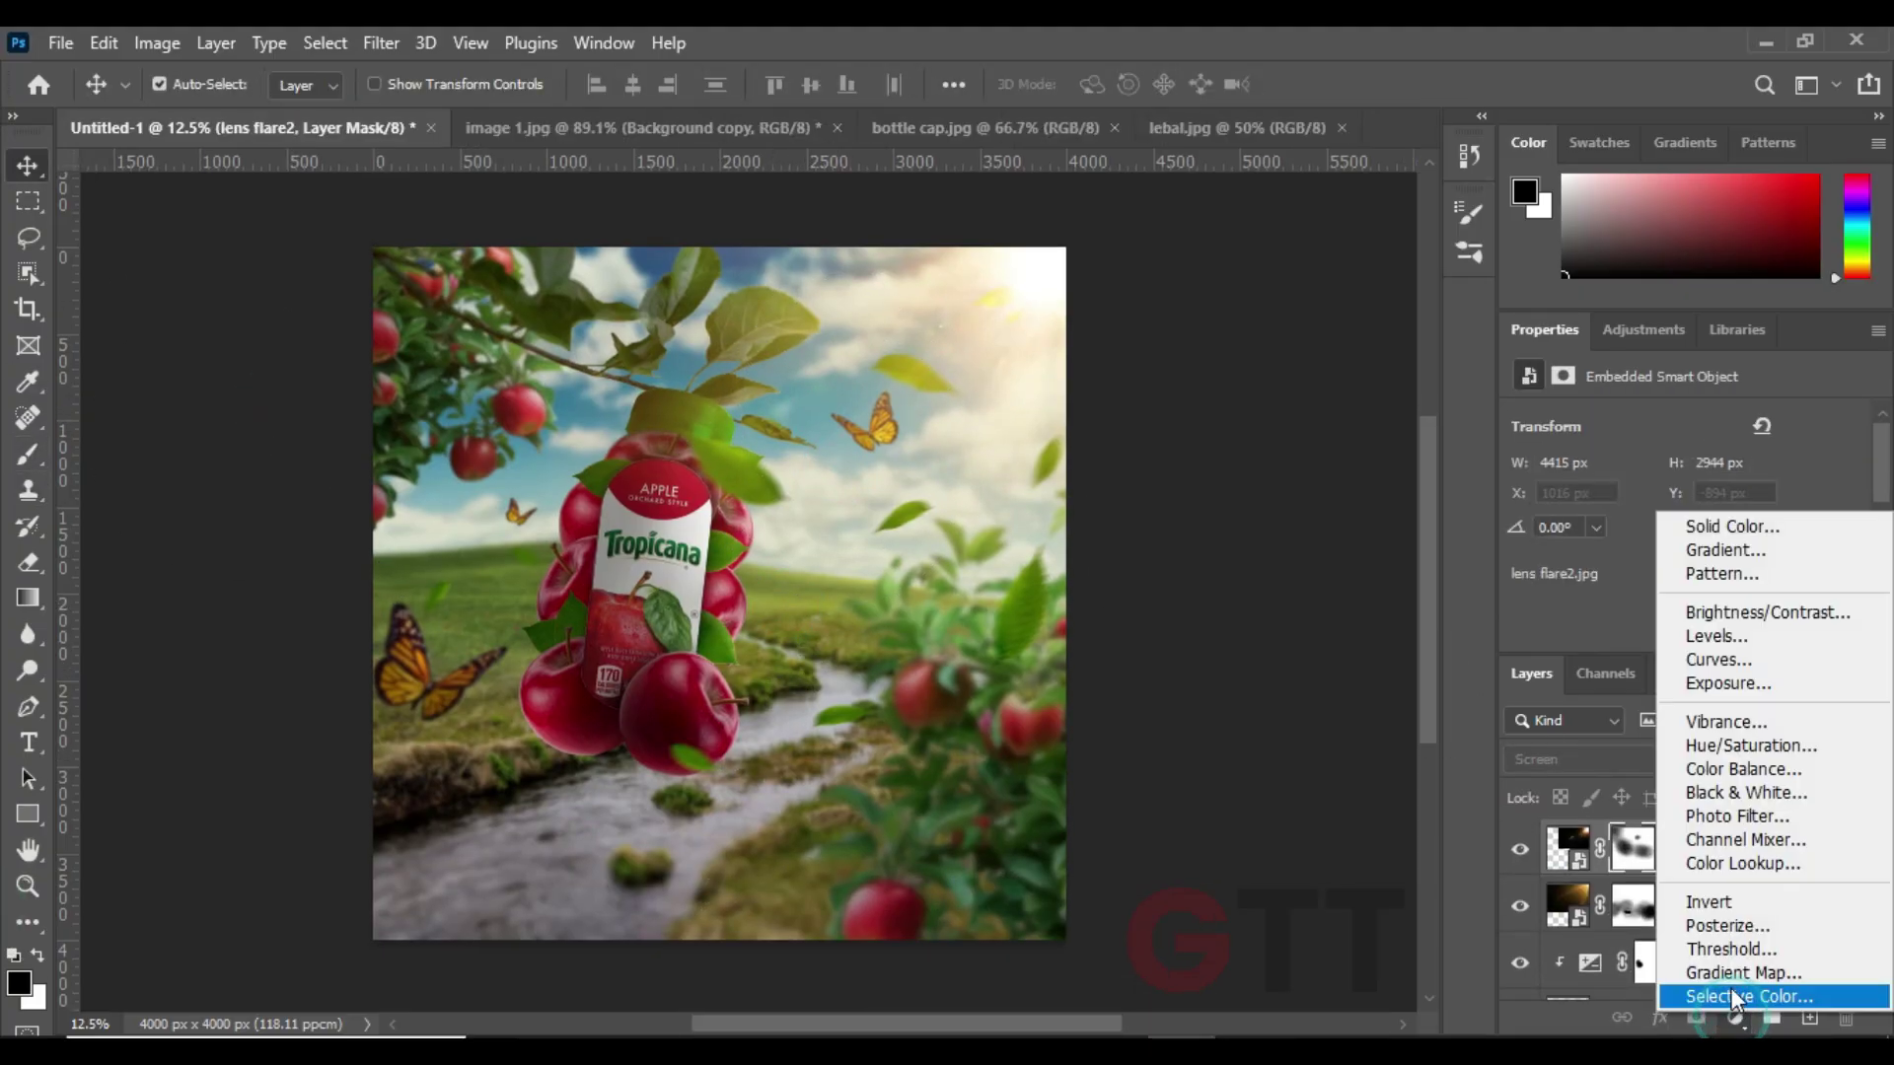
# - Add a Photo Filter adjustment and reposition the leaf 1 layer slightly
pyautogui.click(1738, 816)
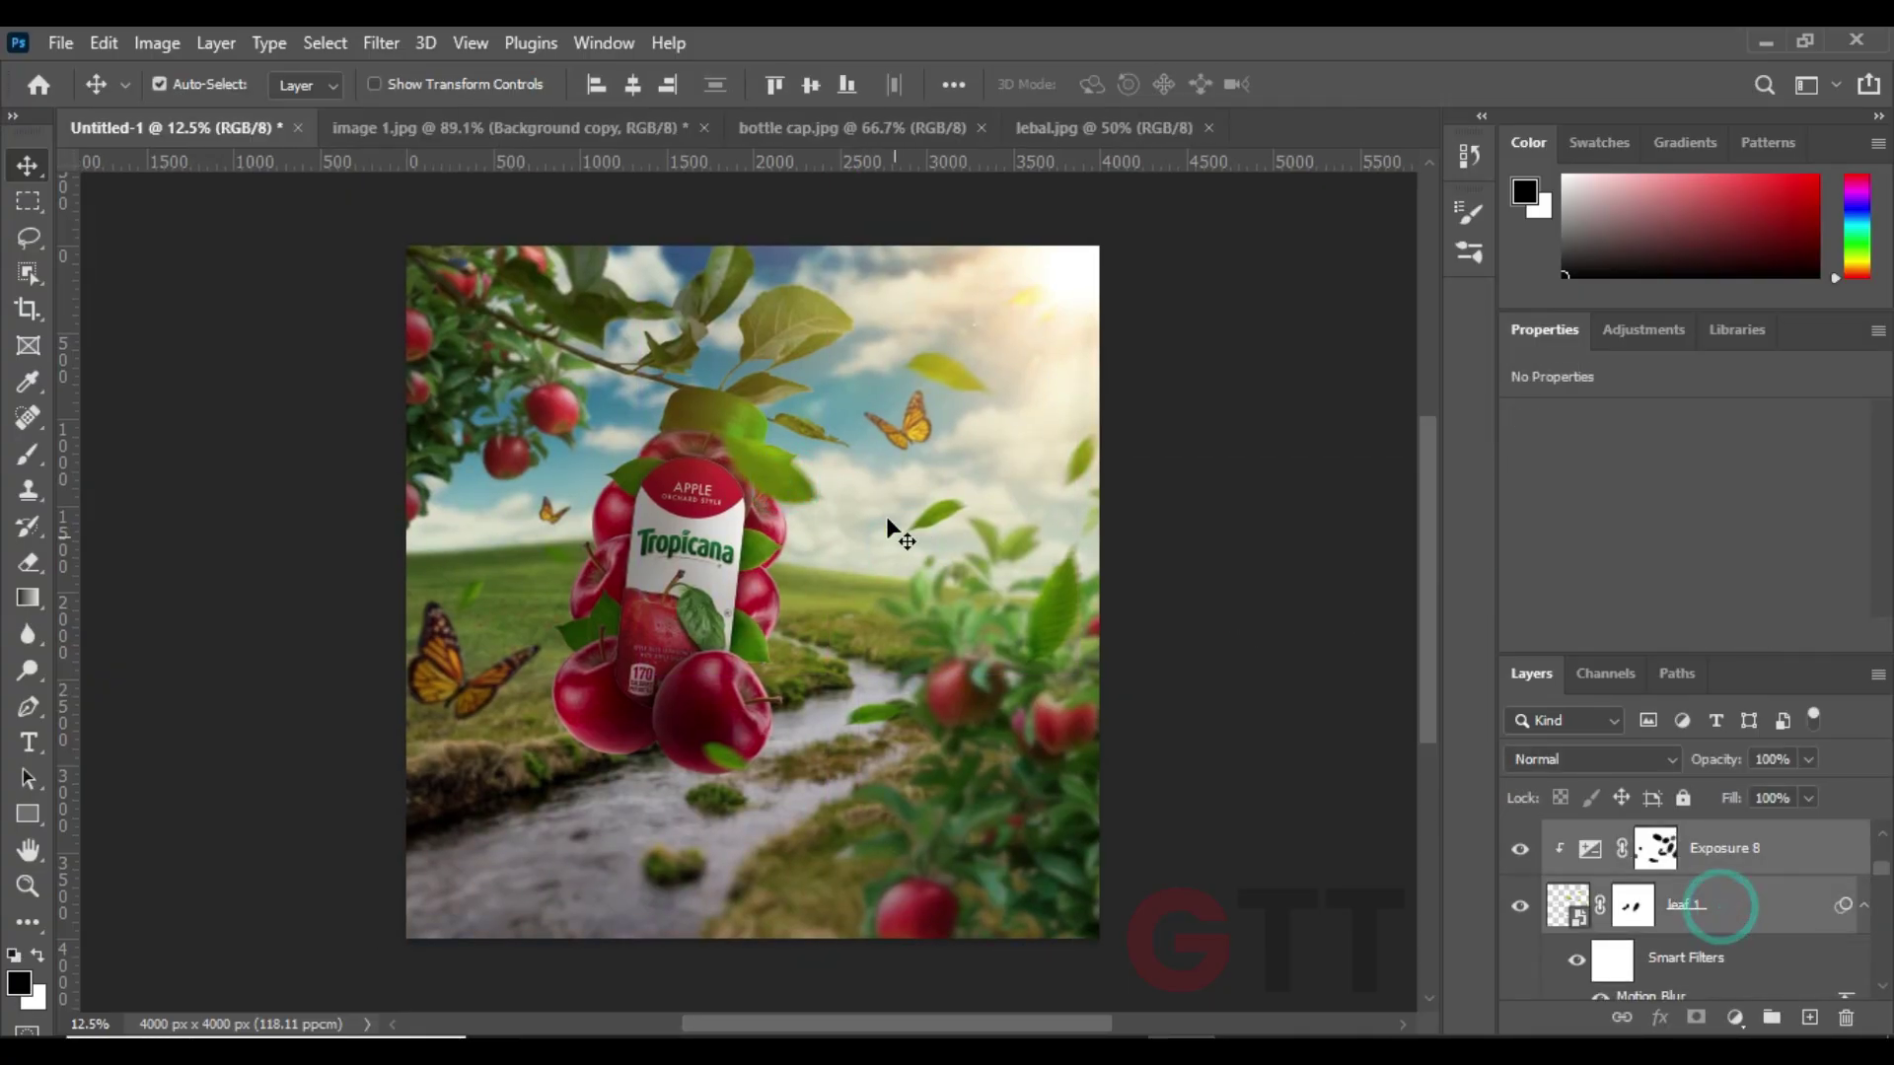
pyautogui.moveTo(886, 517); pyautogui.dragTo(848, 607)
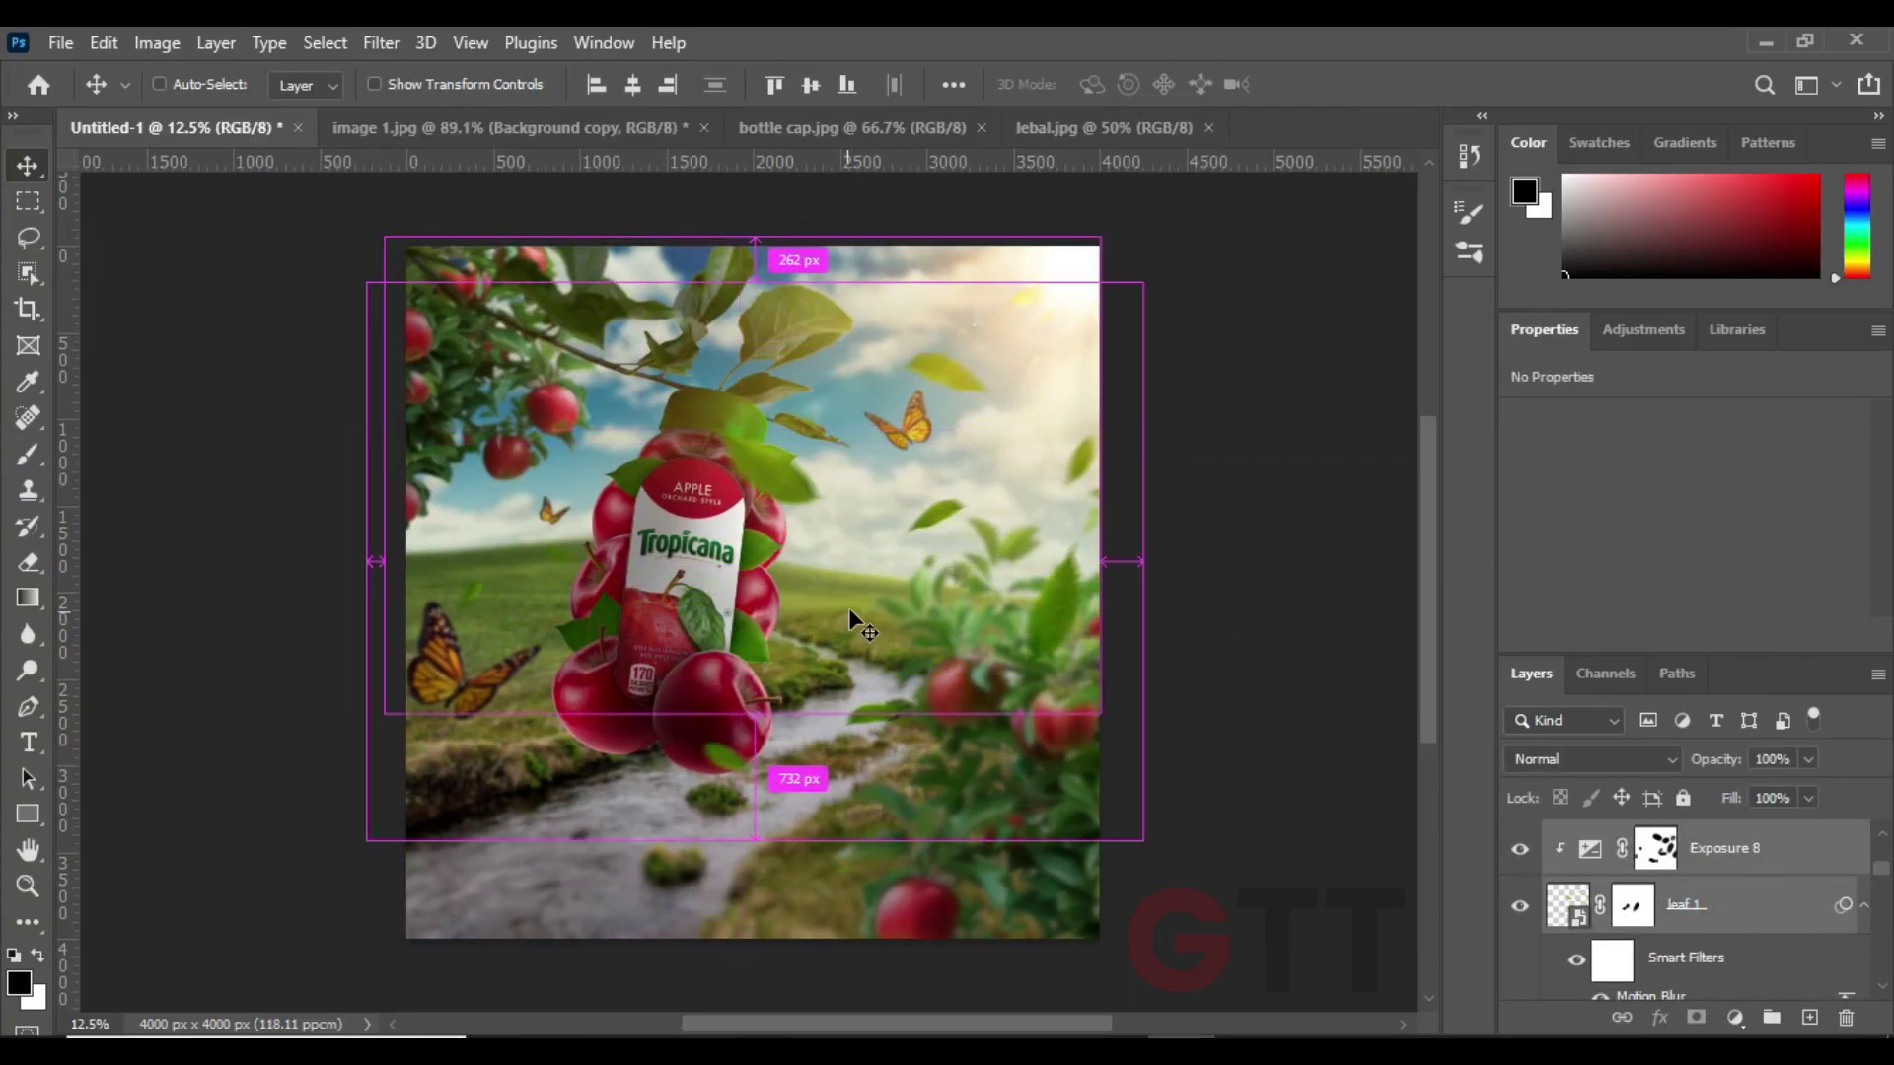
pyautogui.moveTo(807, 498); pyautogui.dragTo(824, 485)
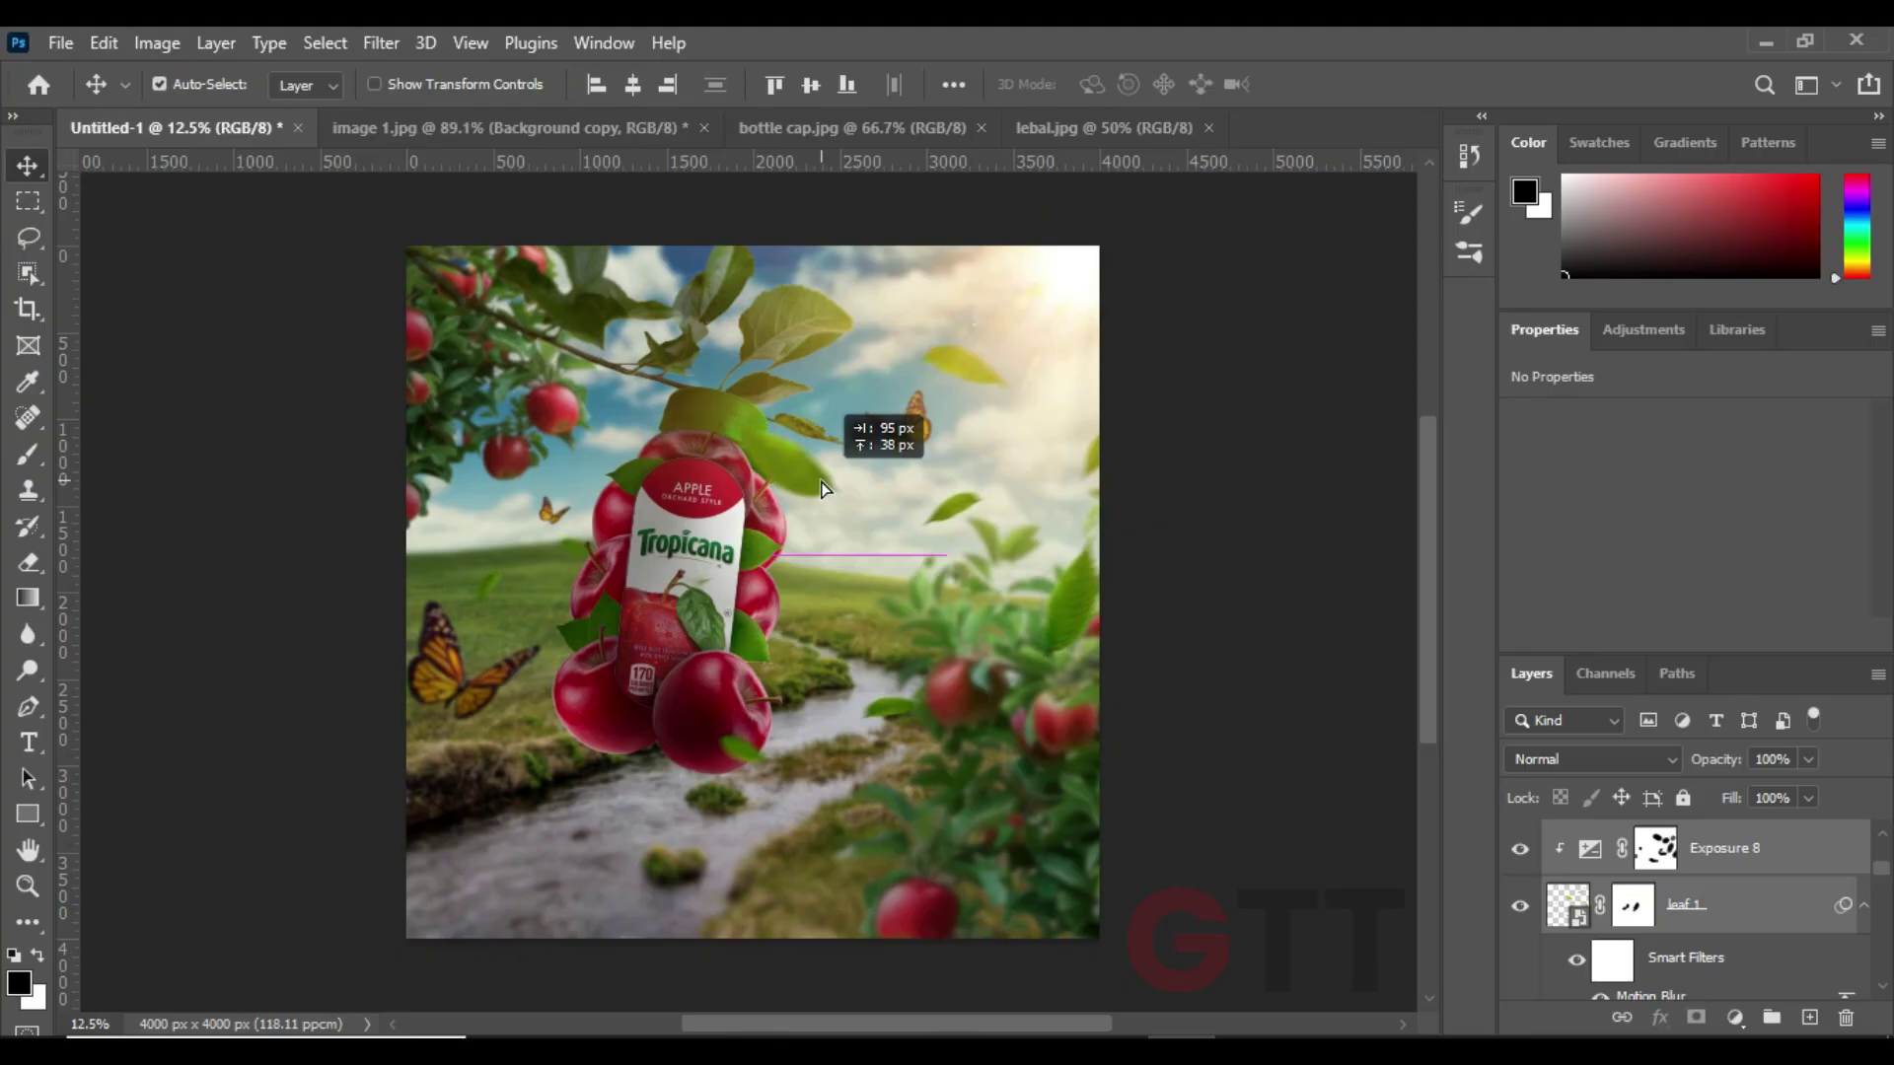
pyautogui.click(1633, 905)
pyautogui.press('b')
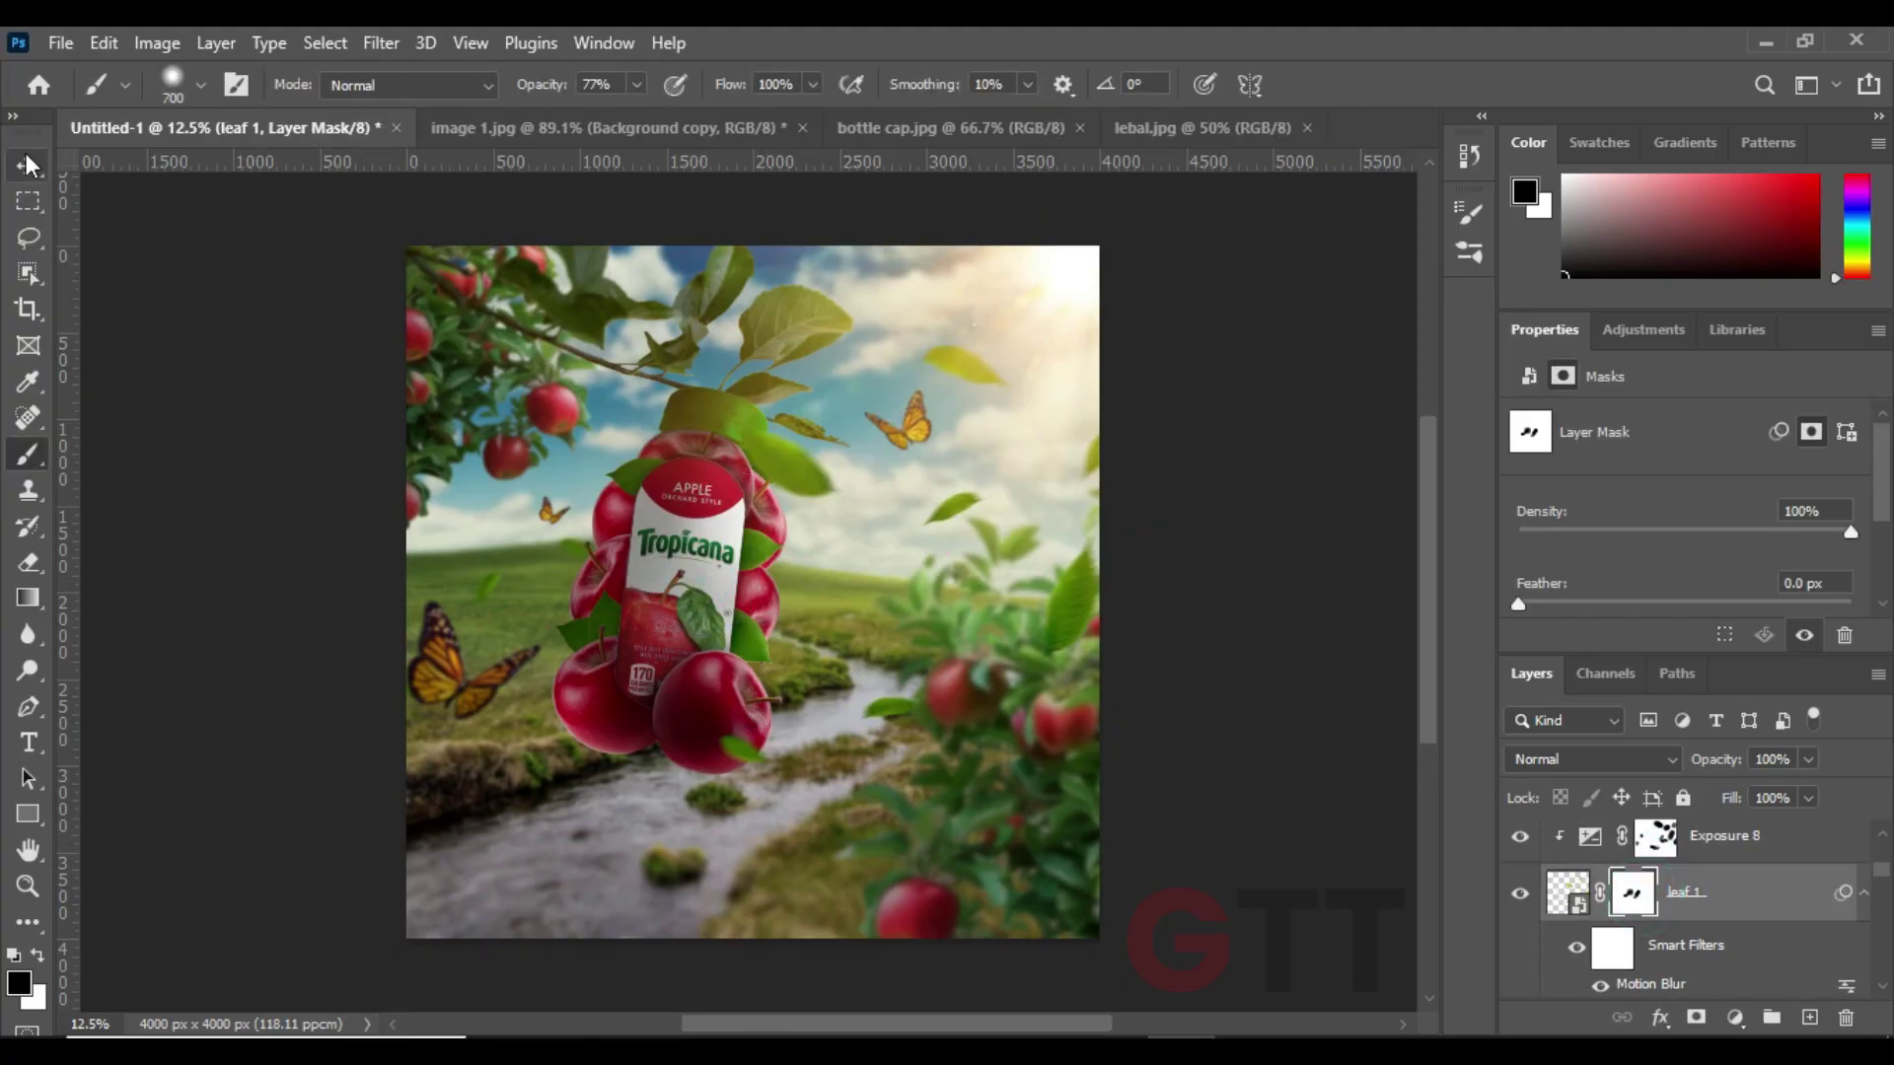
pyautogui.click(27, 164)
# - Shrink the Birds layer to about 38% and place it in the upper-right sky
pyautogui.click(1655, 836)
pyautogui.scroll(-2, 1726, 888)
pyautogui.scroll(-2, 1766, 917)
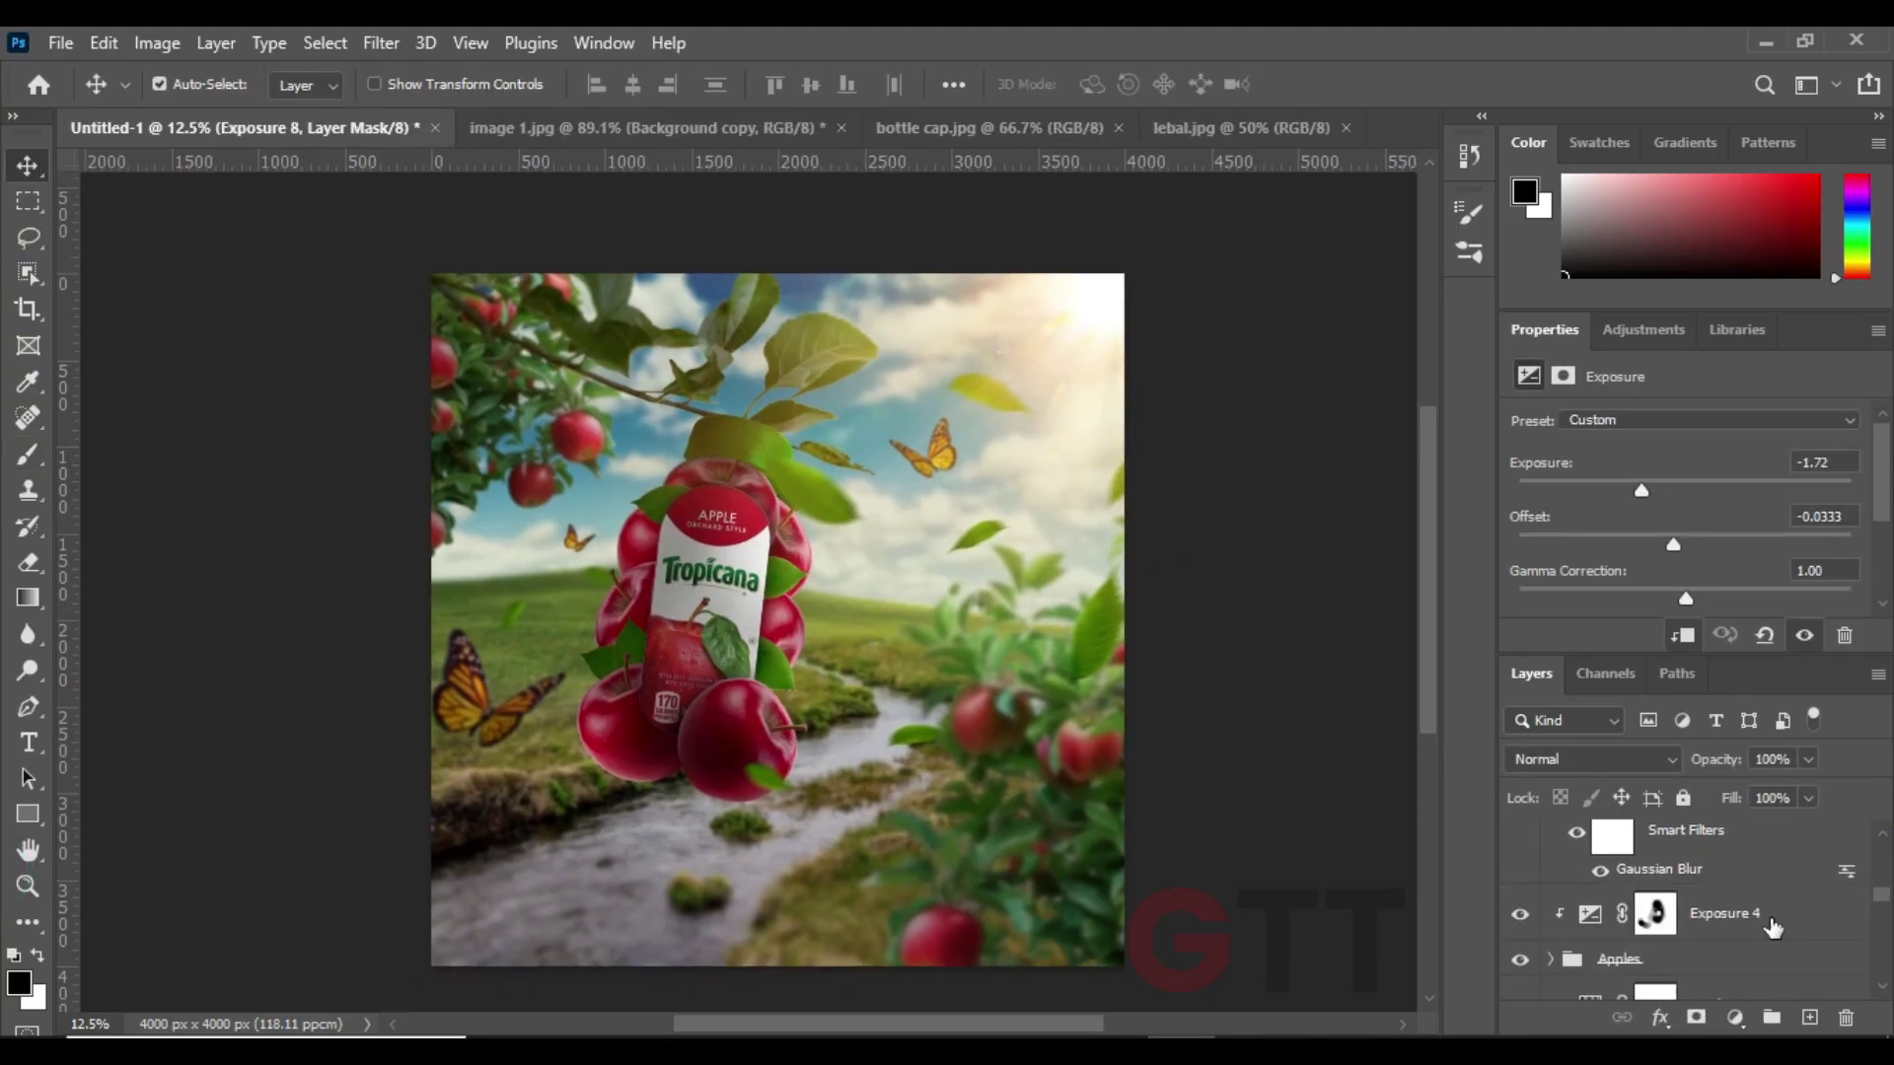
pyautogui.click(1736, 959)
pyautogui.click(1655, 913)
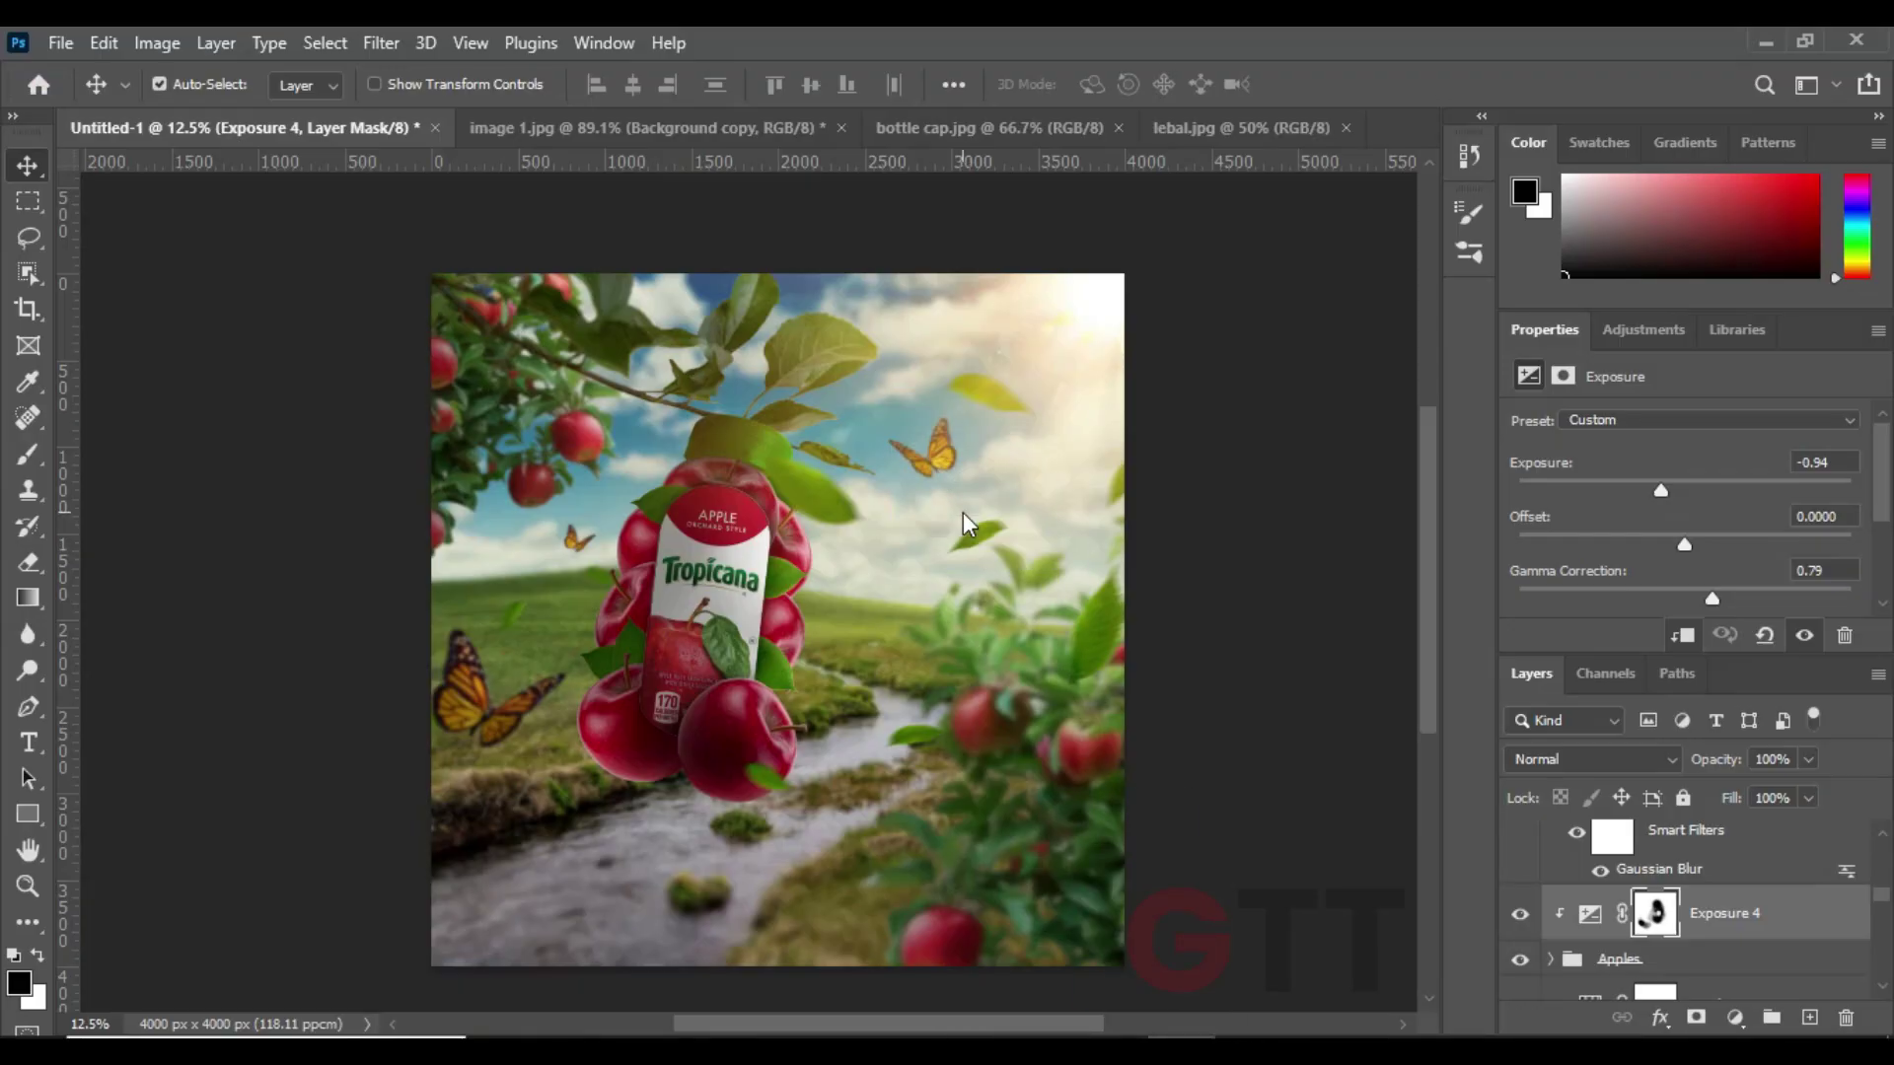
pyautogui.moveTo(1080, 498)
pyautogui.mouseDown()
pyautogui.moveTo(996, 454)
pyautogui.moveTo(1056, 466)
pyautogui.mouseUp()
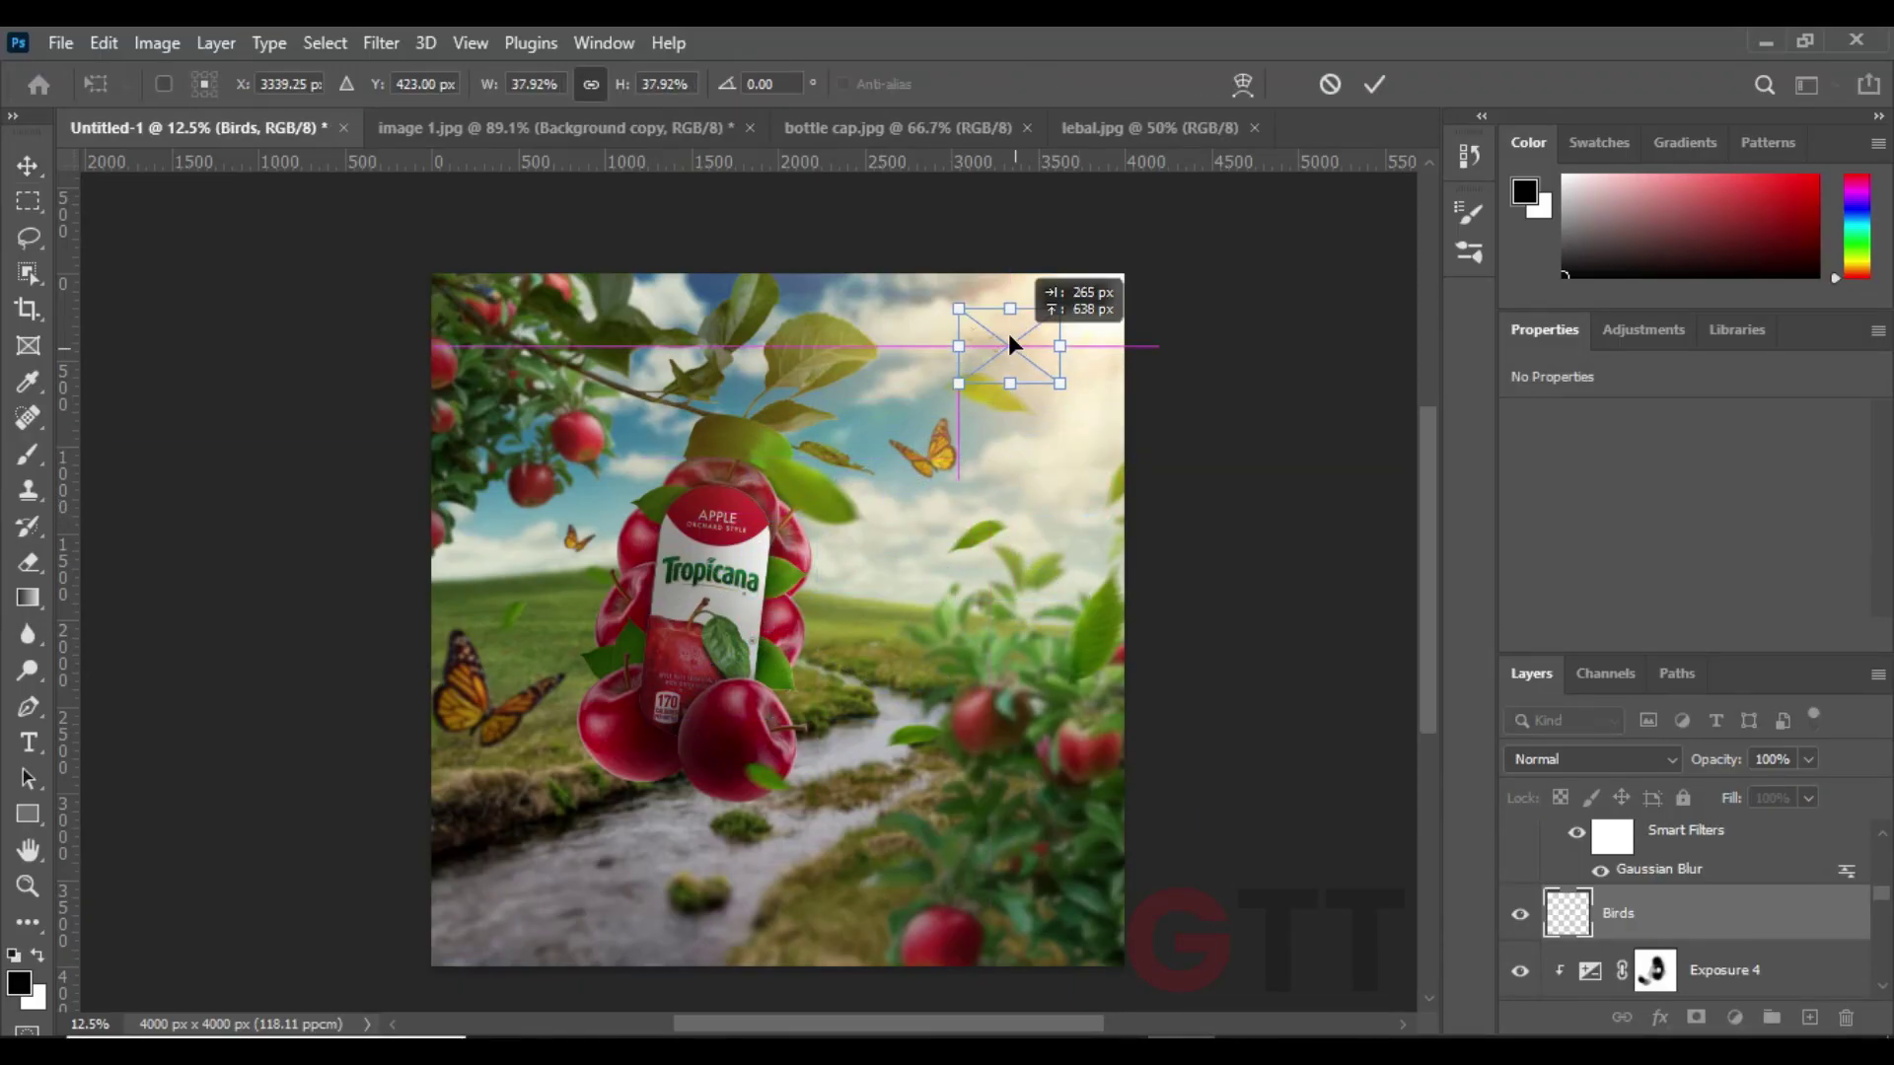
pyautogui.press('Return')
# - Apply a Gaussian Blur to the birds
pyautogui.click(381, 42)
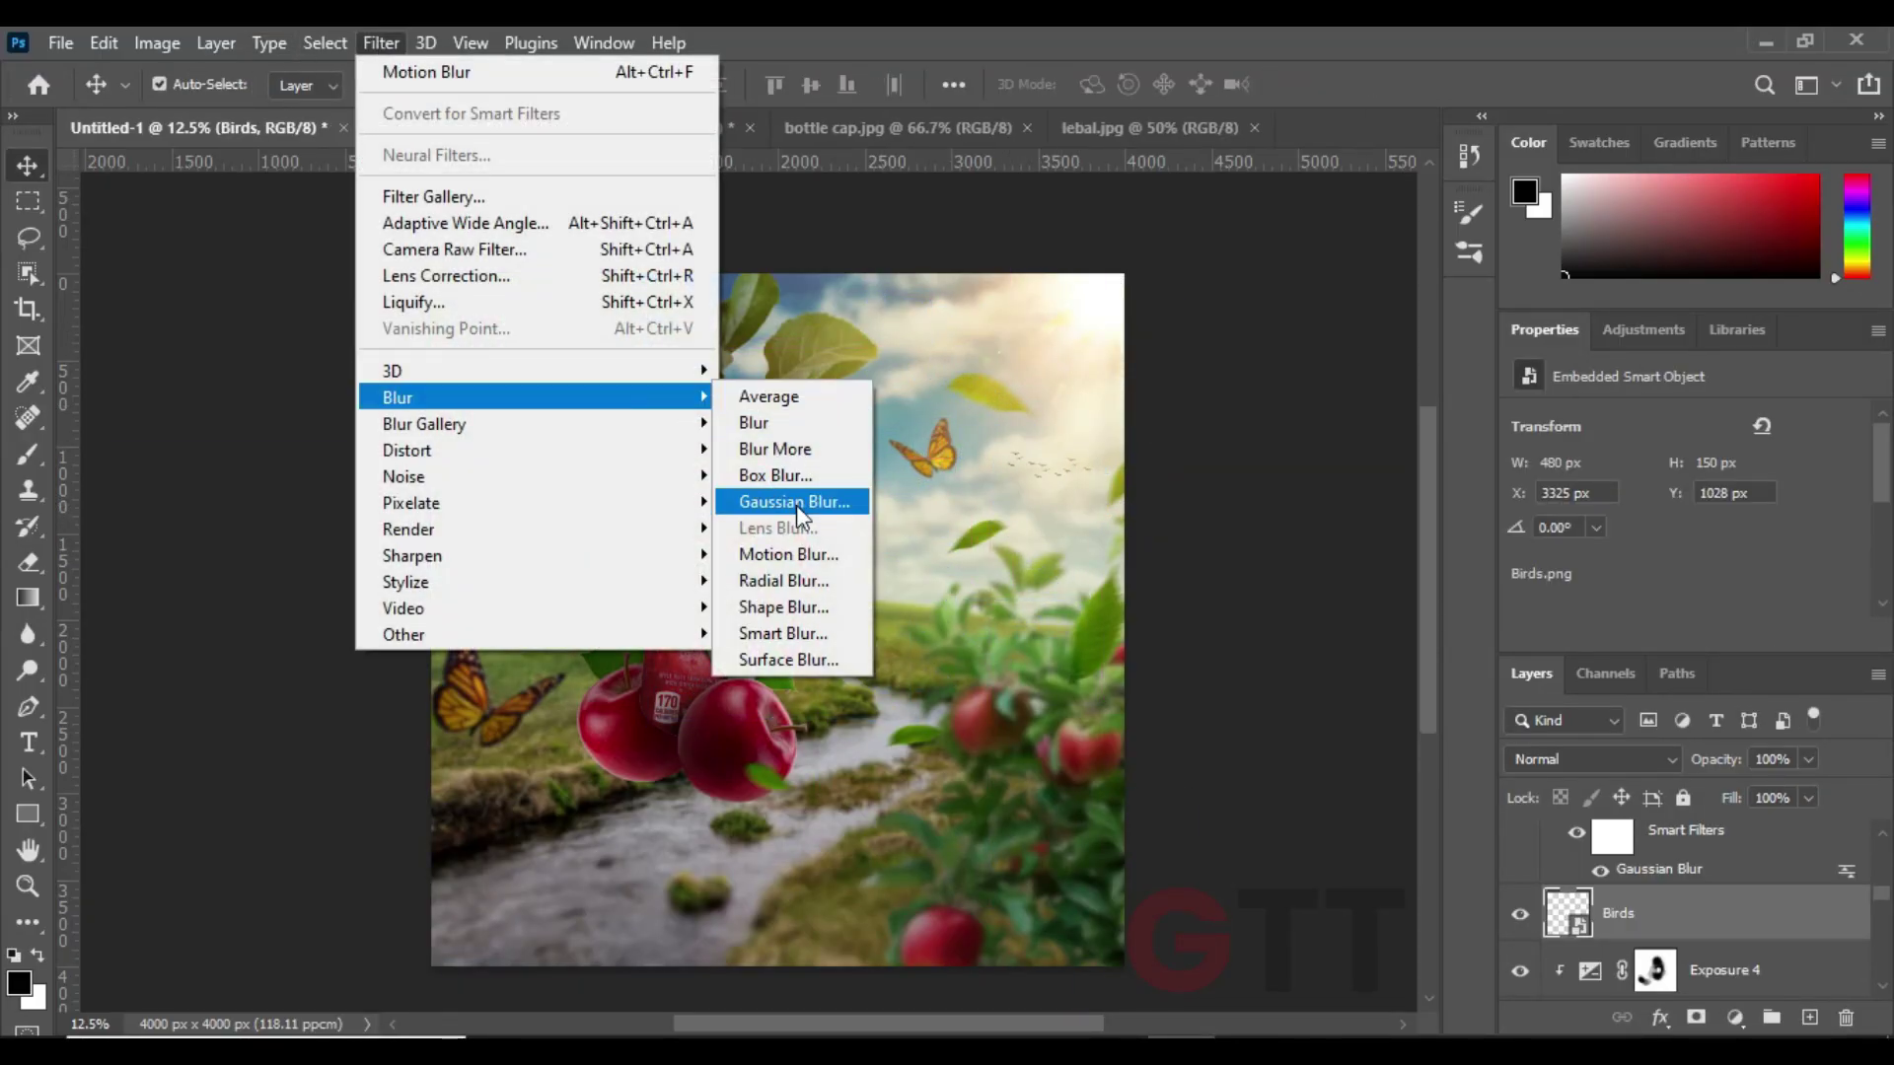
pyautogui.click(795, 494)
pyautogui.click(1608, 345)
pyautogui.click(1344, 452)
pyautogui.scroll(2, 952, 533)
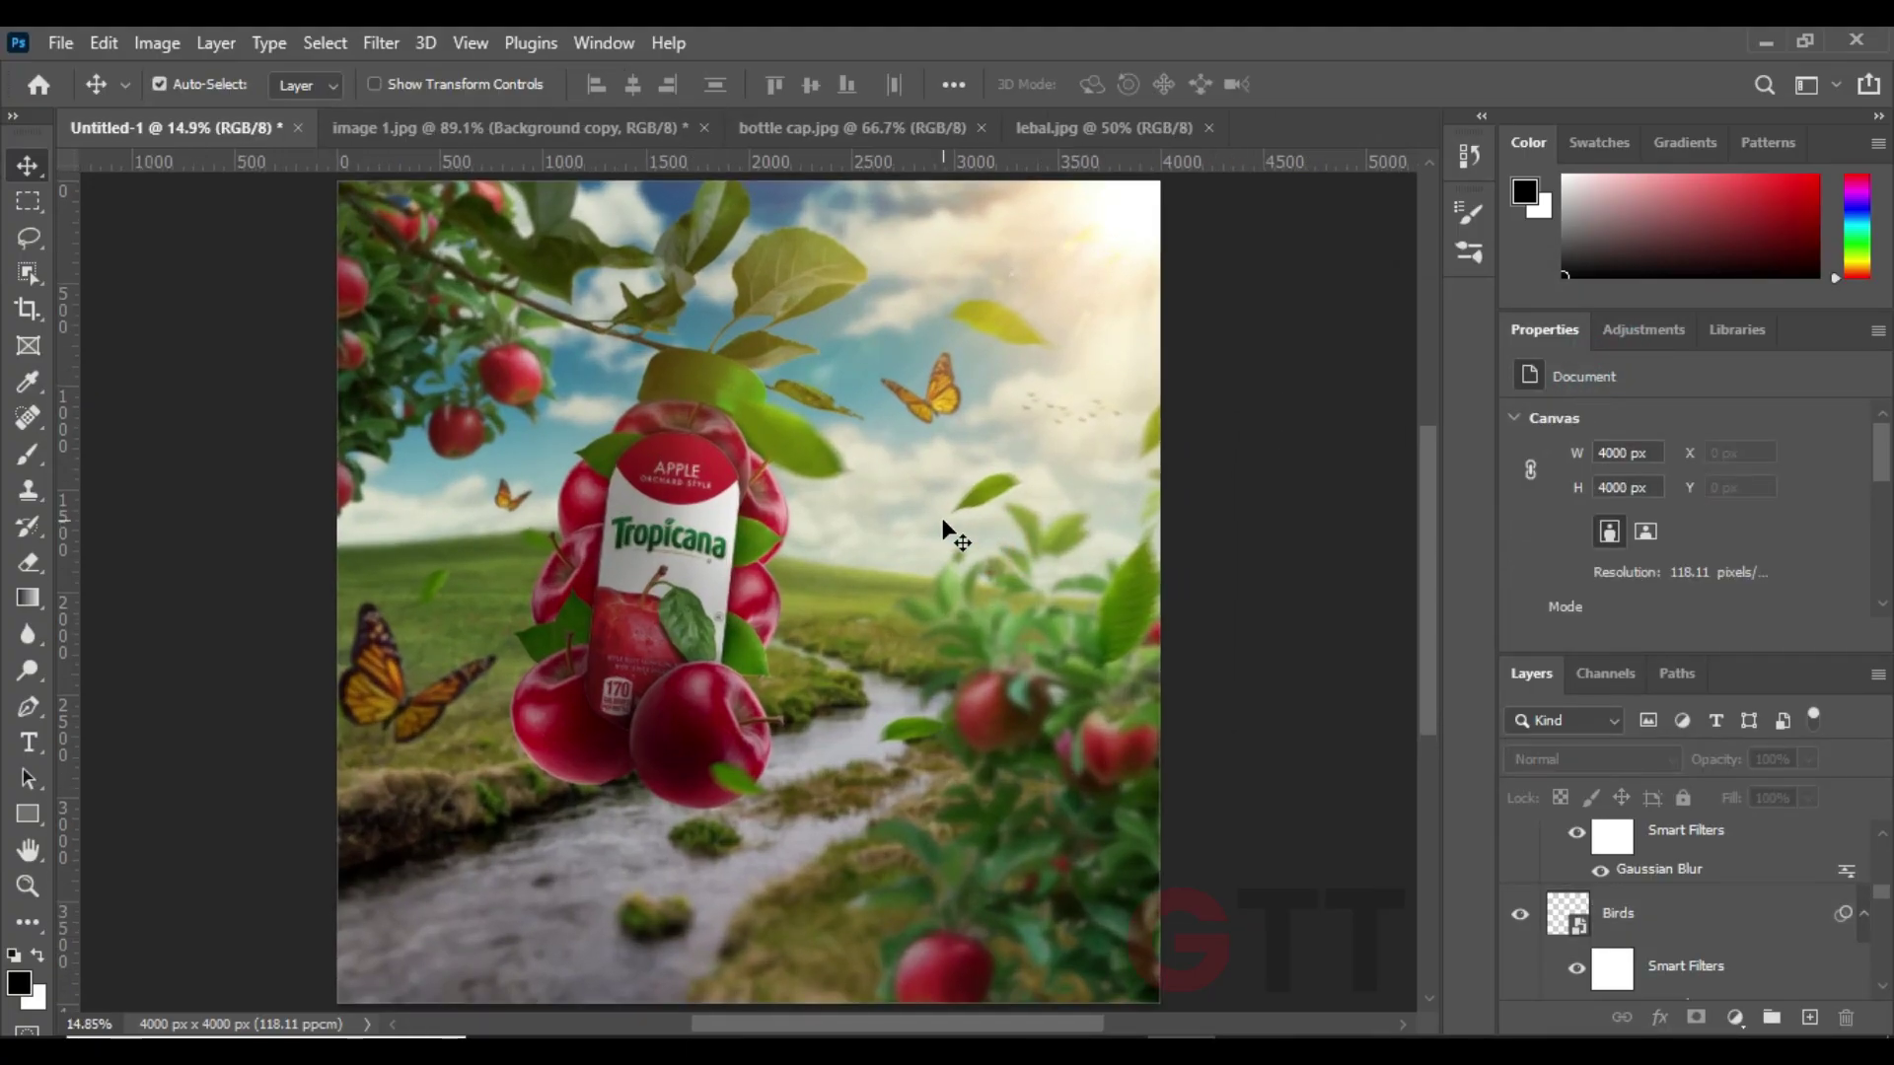
pyautogui.click(997, 740)
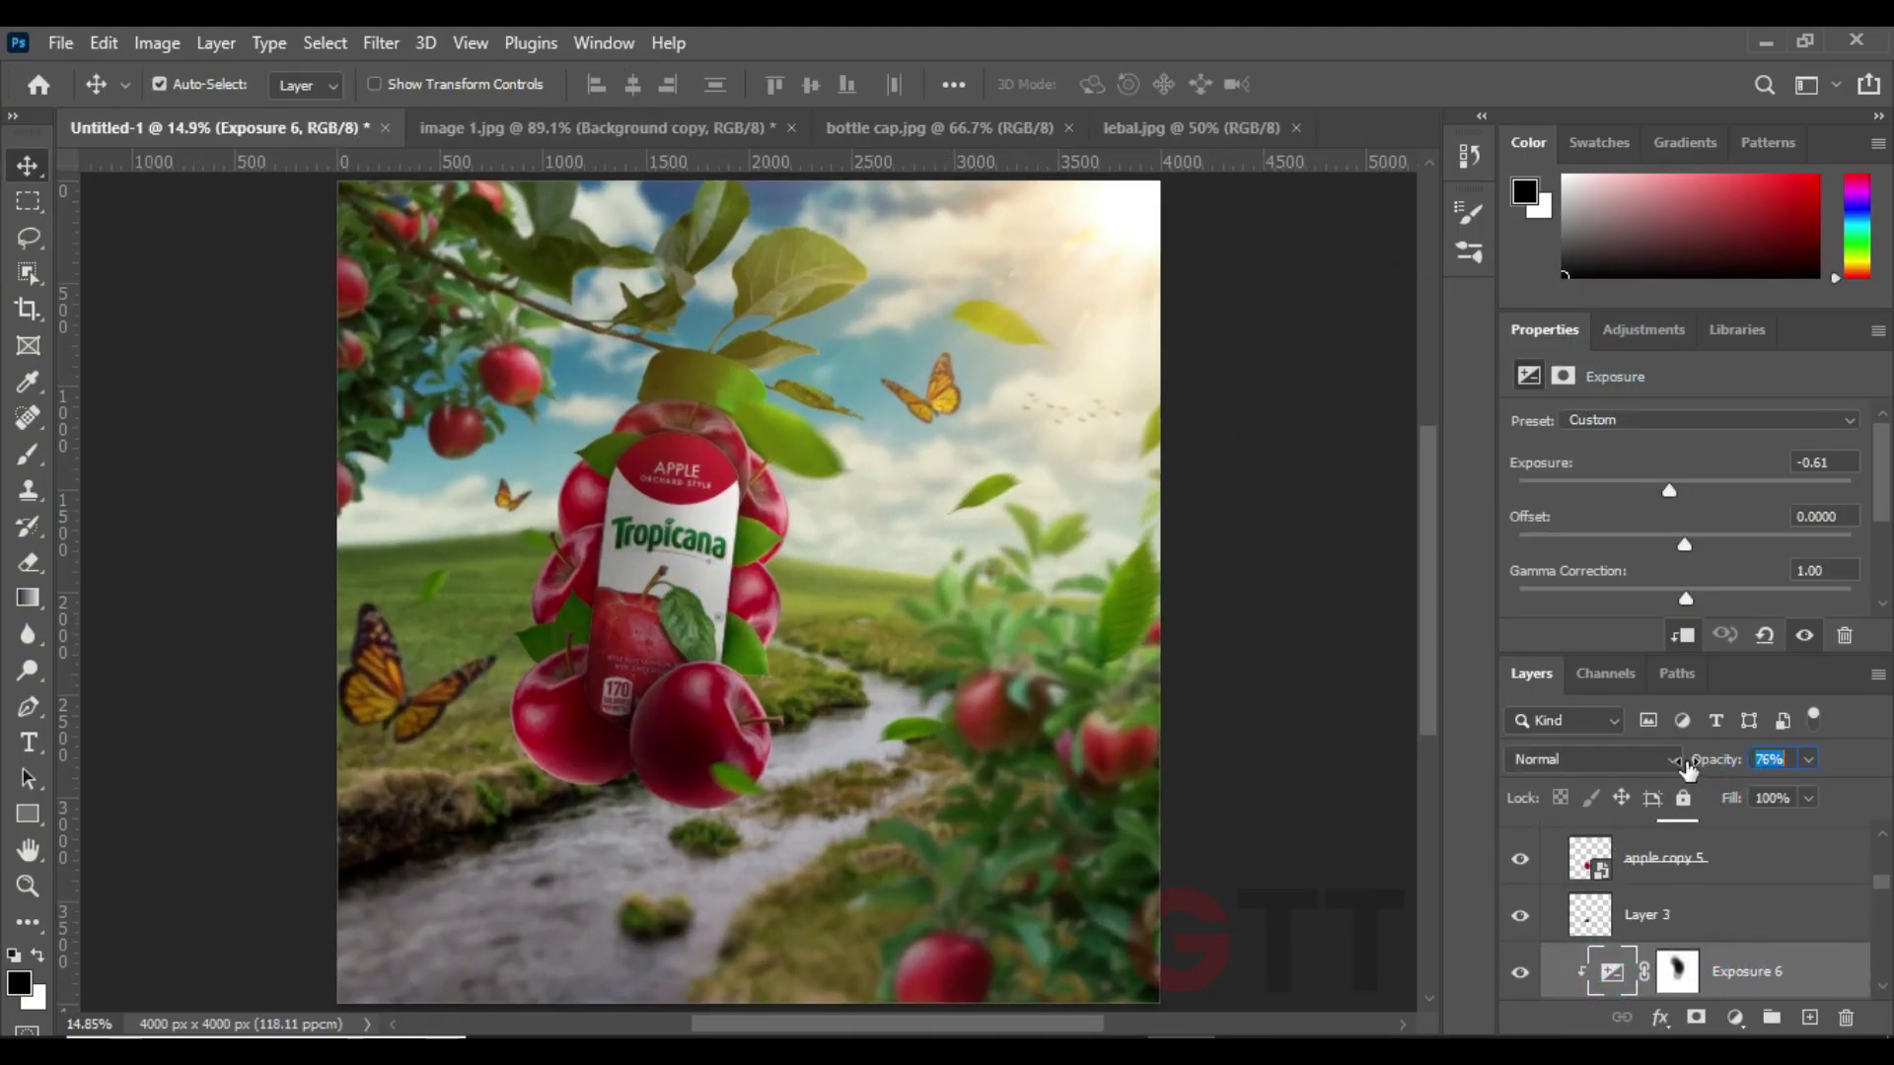
# - Paint out part of the leaf 1 mask and nudge the leaves into place
pyautogui.click(1250, 513)
pyautogui.hotkey('ctrl', '-')
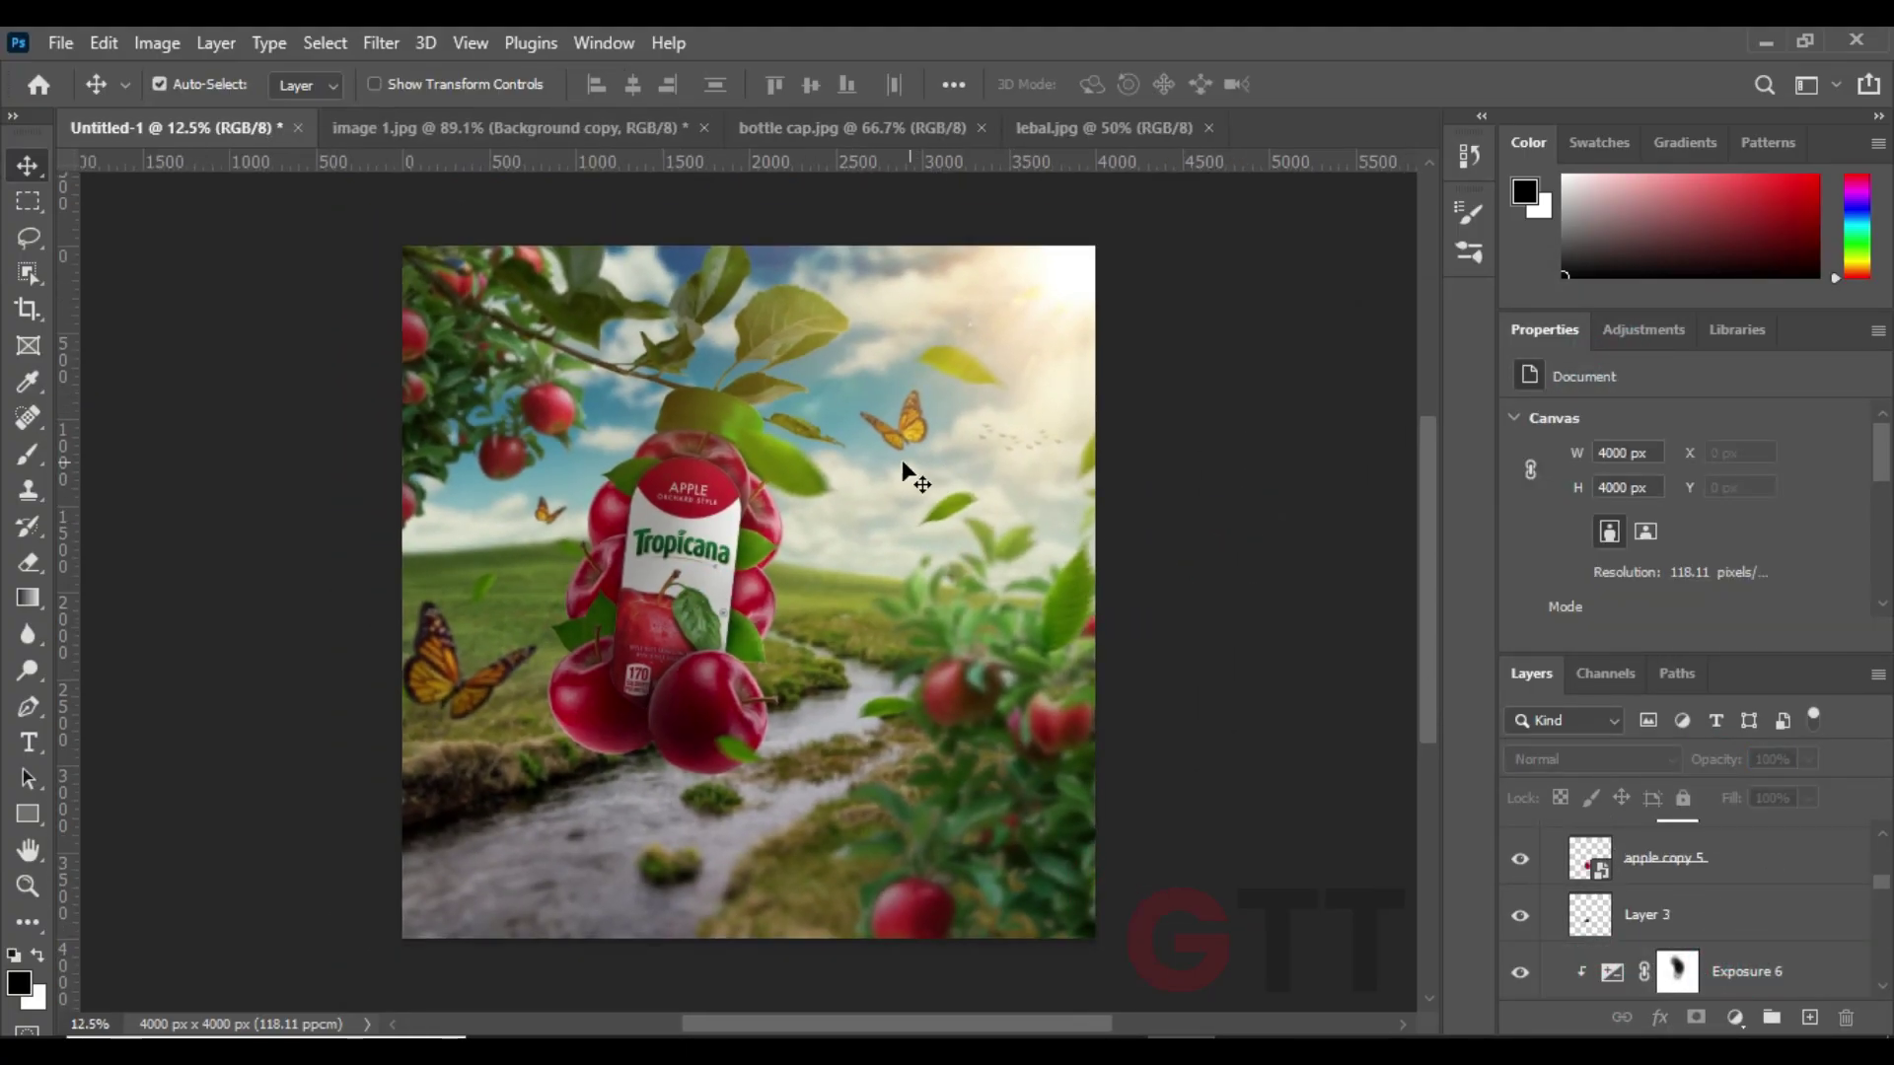
pyautogui.click(807, 463)
pyautogui.click(26, 464)
pyautogui.press('v')
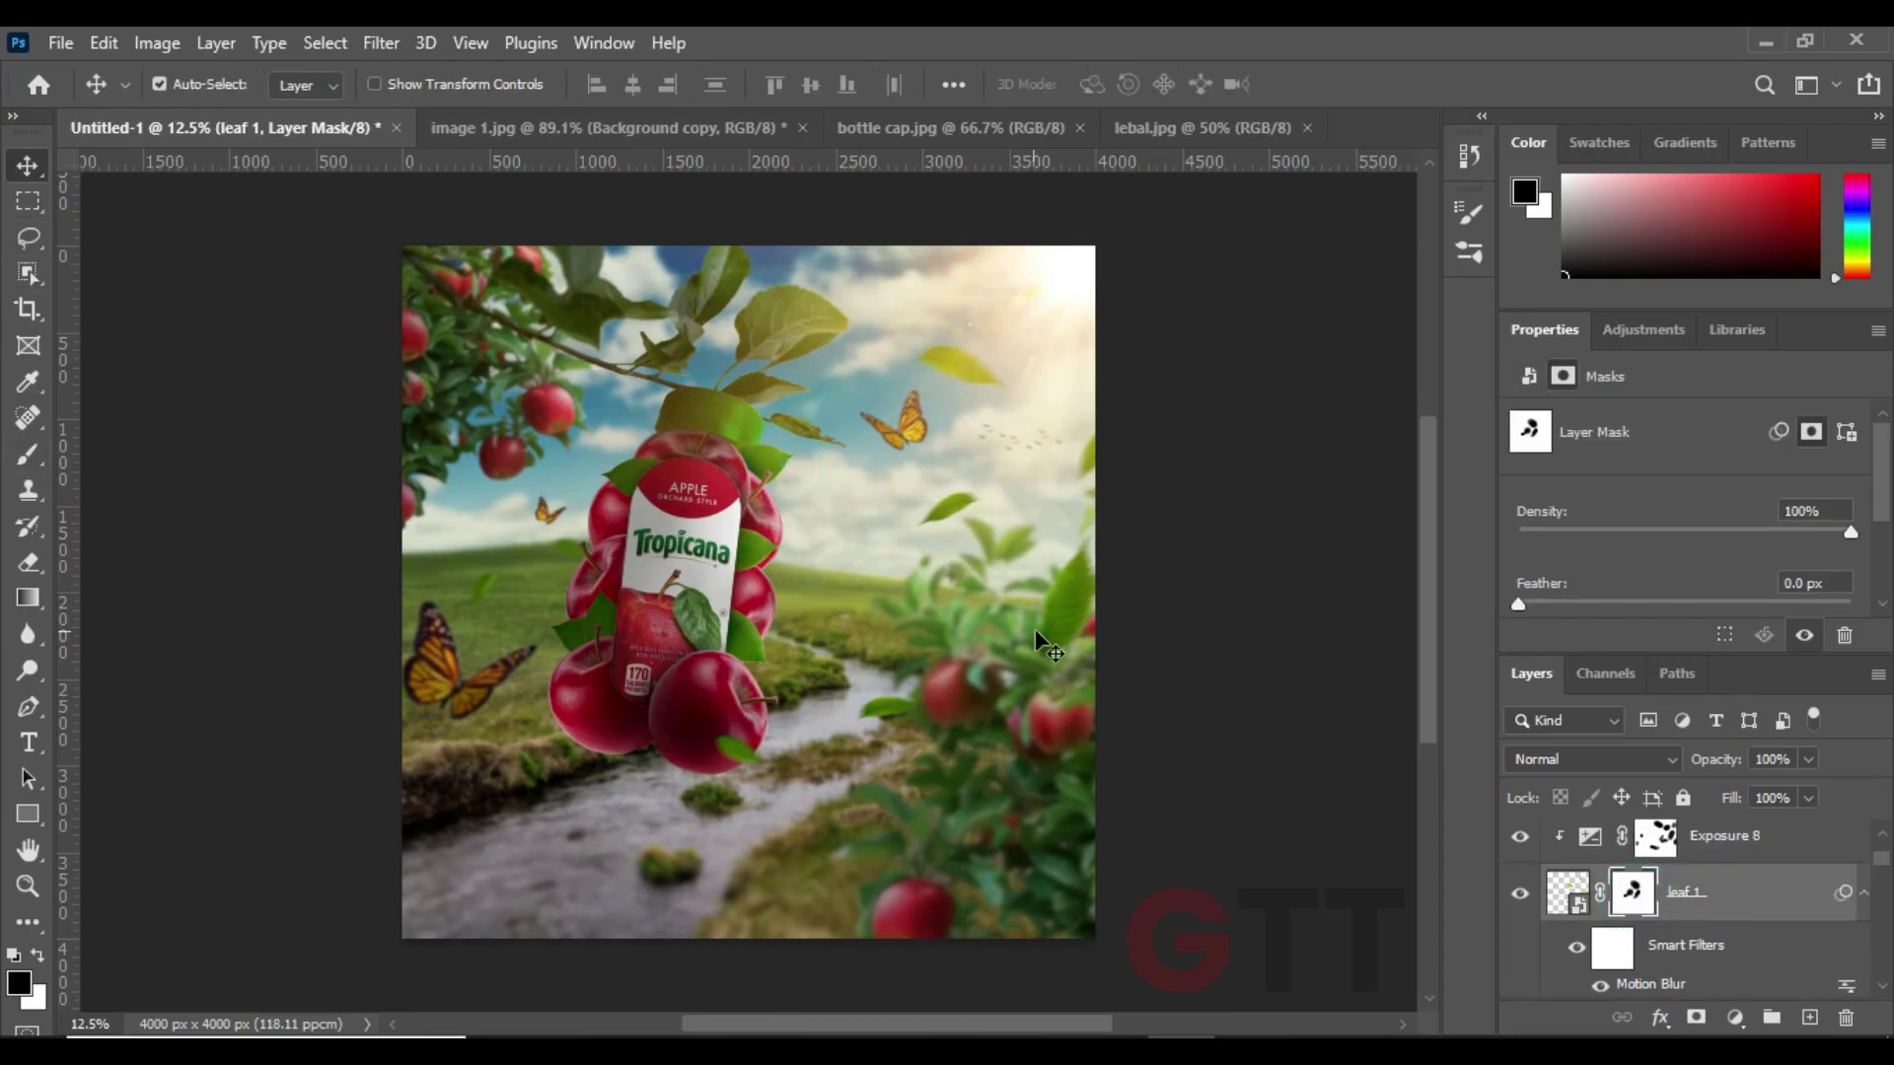
pyautogui.moveTo(1034, 630); pyautogui.dragTo(991, 637)
pyautogui.click(191, 380)
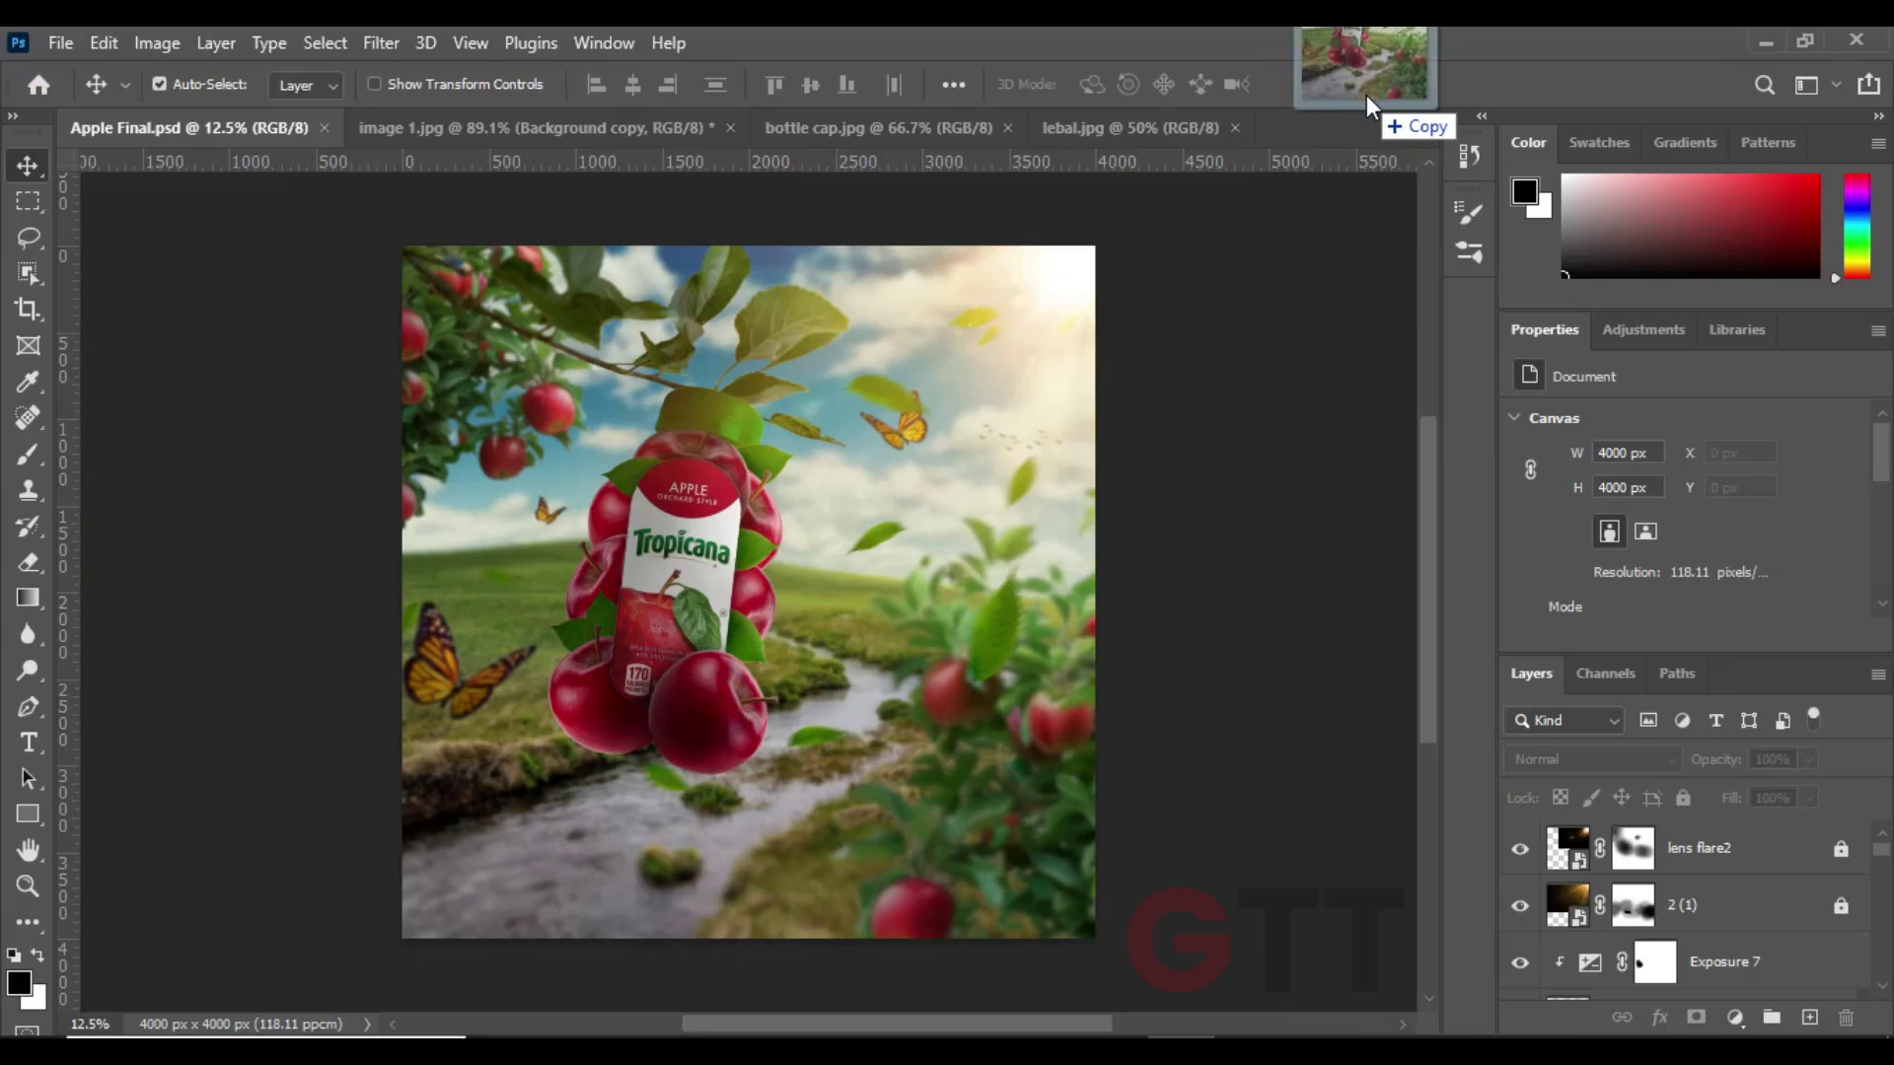
# - Open Apple image.jpg and brighten its exposure in the Camera Raw Filter
pyautogui.moveTo(1079, 876); pyautogui.dragTo(1431, 128)
pyautogui.click(380, 43)
pyautogui.click(513, 269)
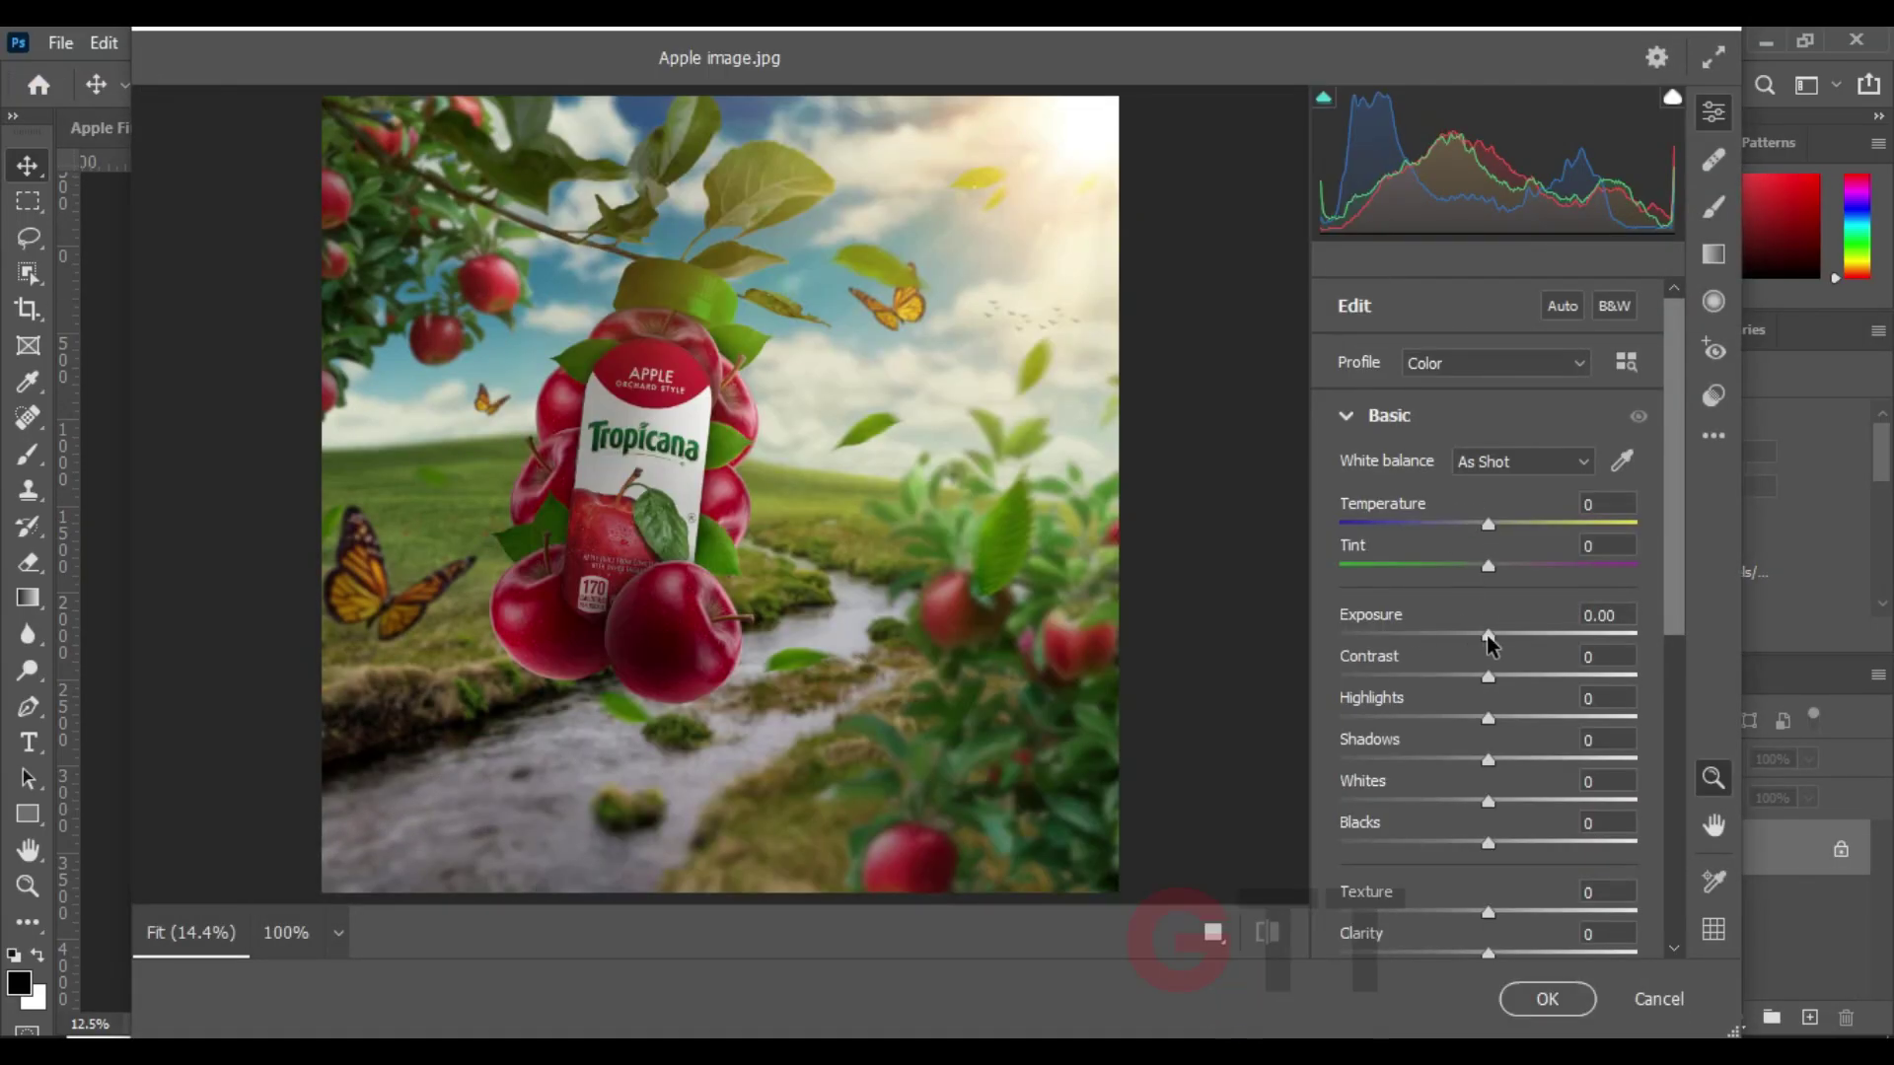
pyautogui.moveTo(1488, 635)
pyautogui.mouseDown()
pyautogui.moveTo(1529, 677)
pyautogui.moveTo(1533, 718)
pyautogui.mouseUp()
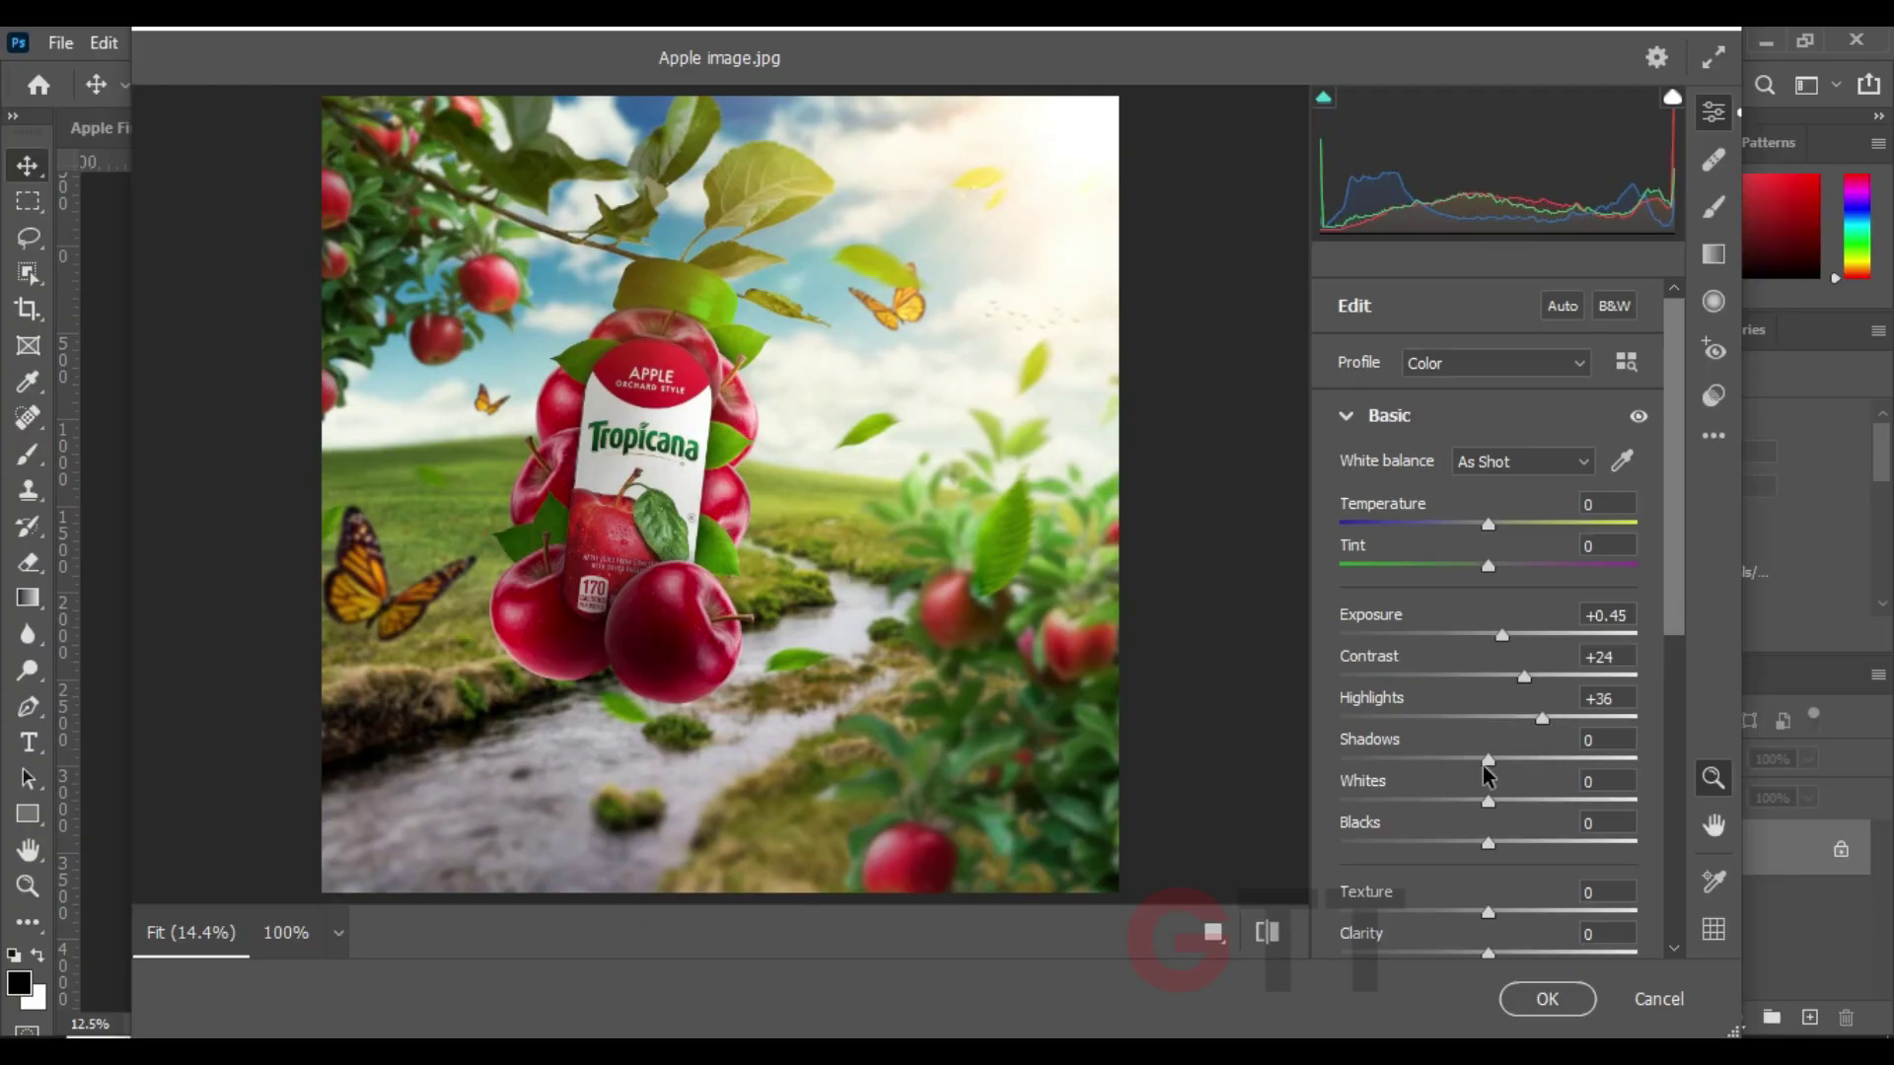
# - Brighten the whites, lower Dehaze to soften, and warm the colour temperature
pyautogui.moveTo(1503, 803)
pyautogui.mouseDown()
pyautogui.moveTo(1555, 806)
pyautogui.moveTo(1433, 842)
pyautogui.mouseUp()
pyautogui.scroll(-3, 1537, 849)
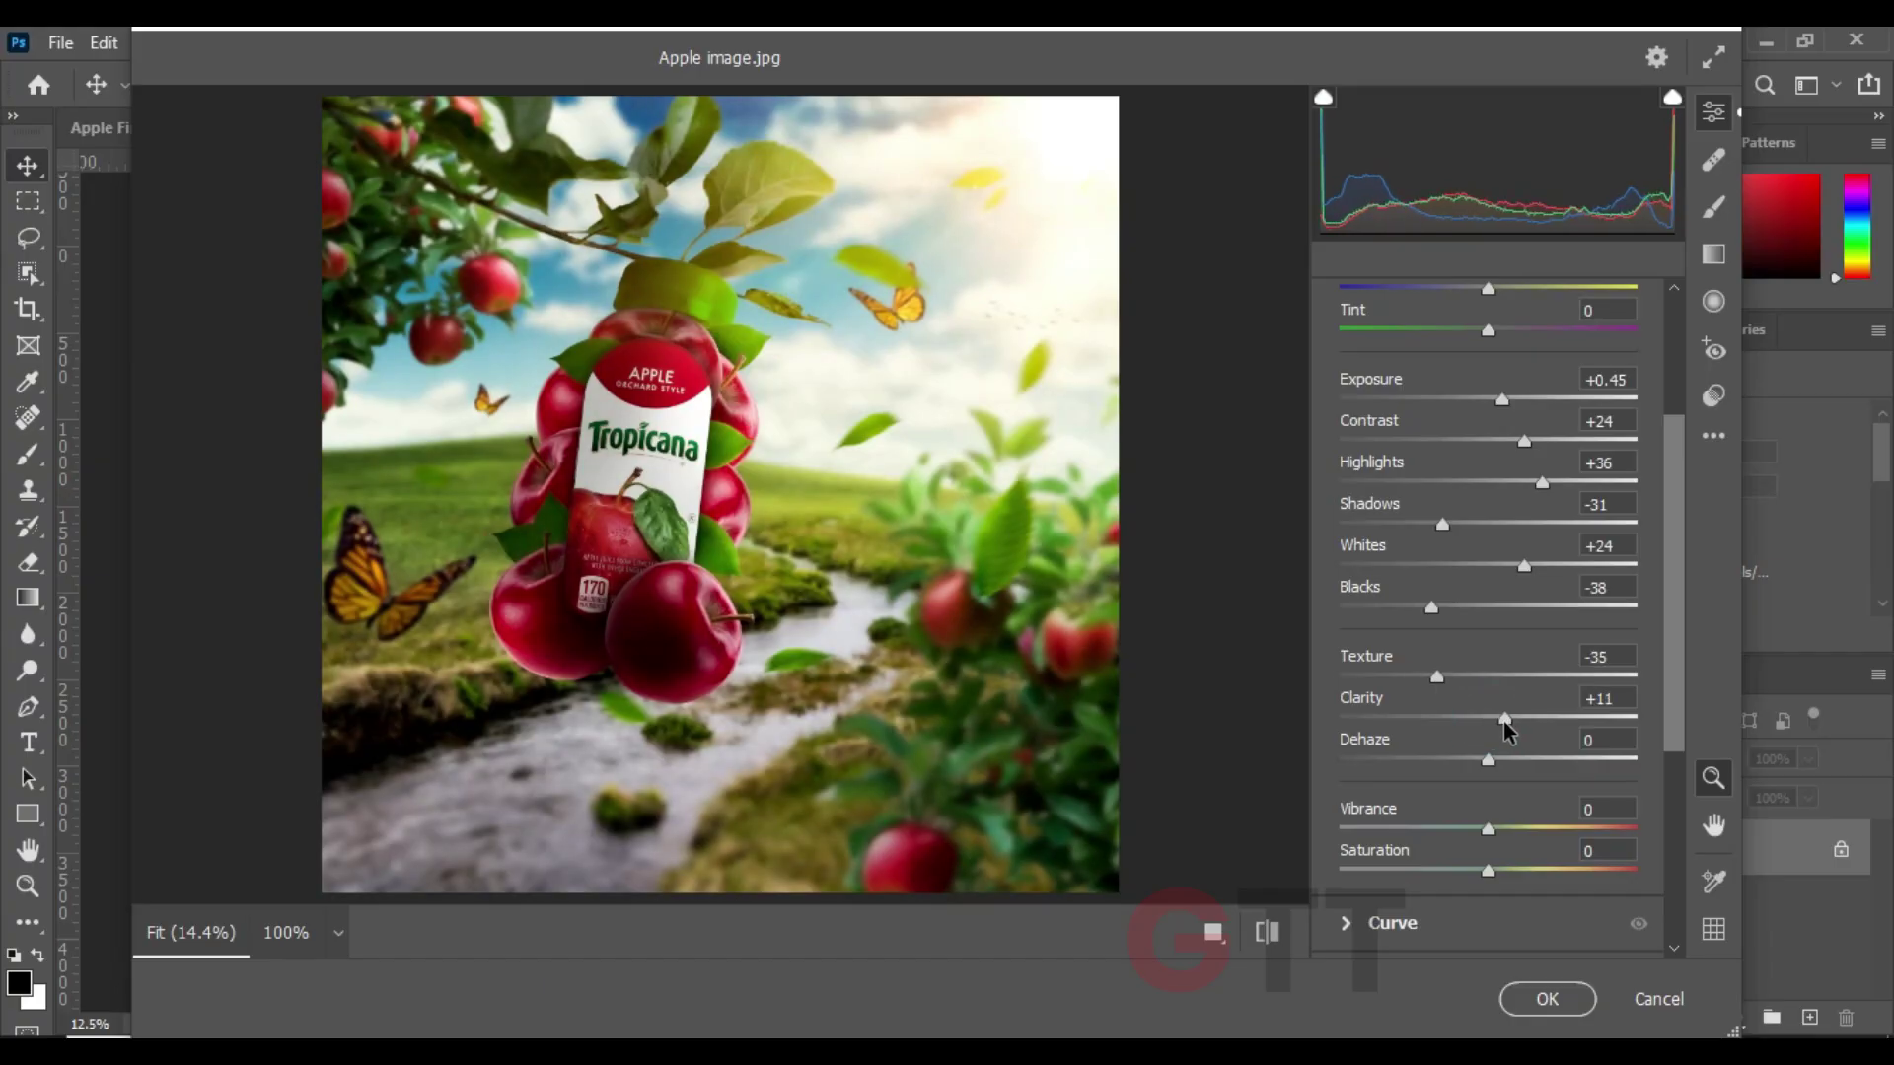
pyautogui.moveTo(1520, 761); pyautogui.dragTo(1412, 736)
pyautogui.scroll(1, 1579, 738)
pyautogui.scroll(1, 1429, 736)
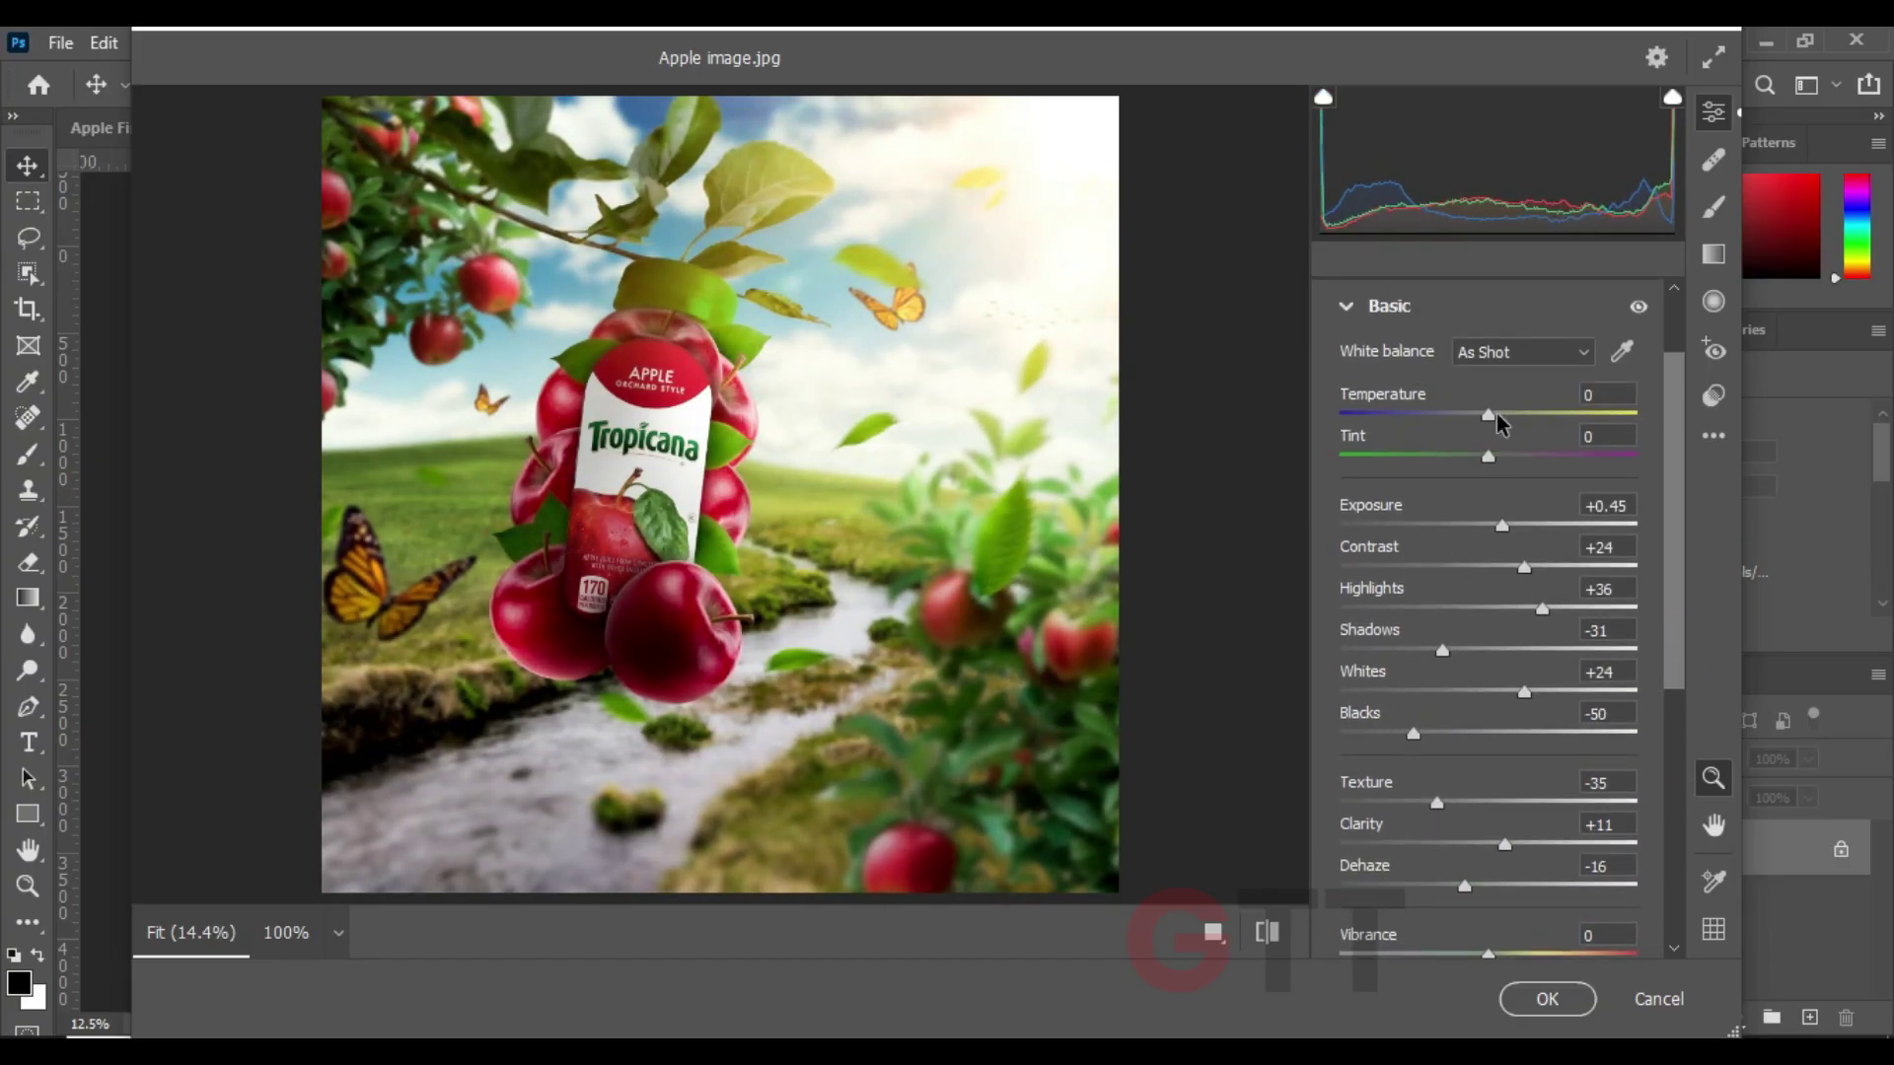
pyautogui.moveTo(1488, 415); pyautogui.dragTo(1496, 417)
pyautogui.moveTo(1503, 526); pyautogui.dragTo(1515, 536)
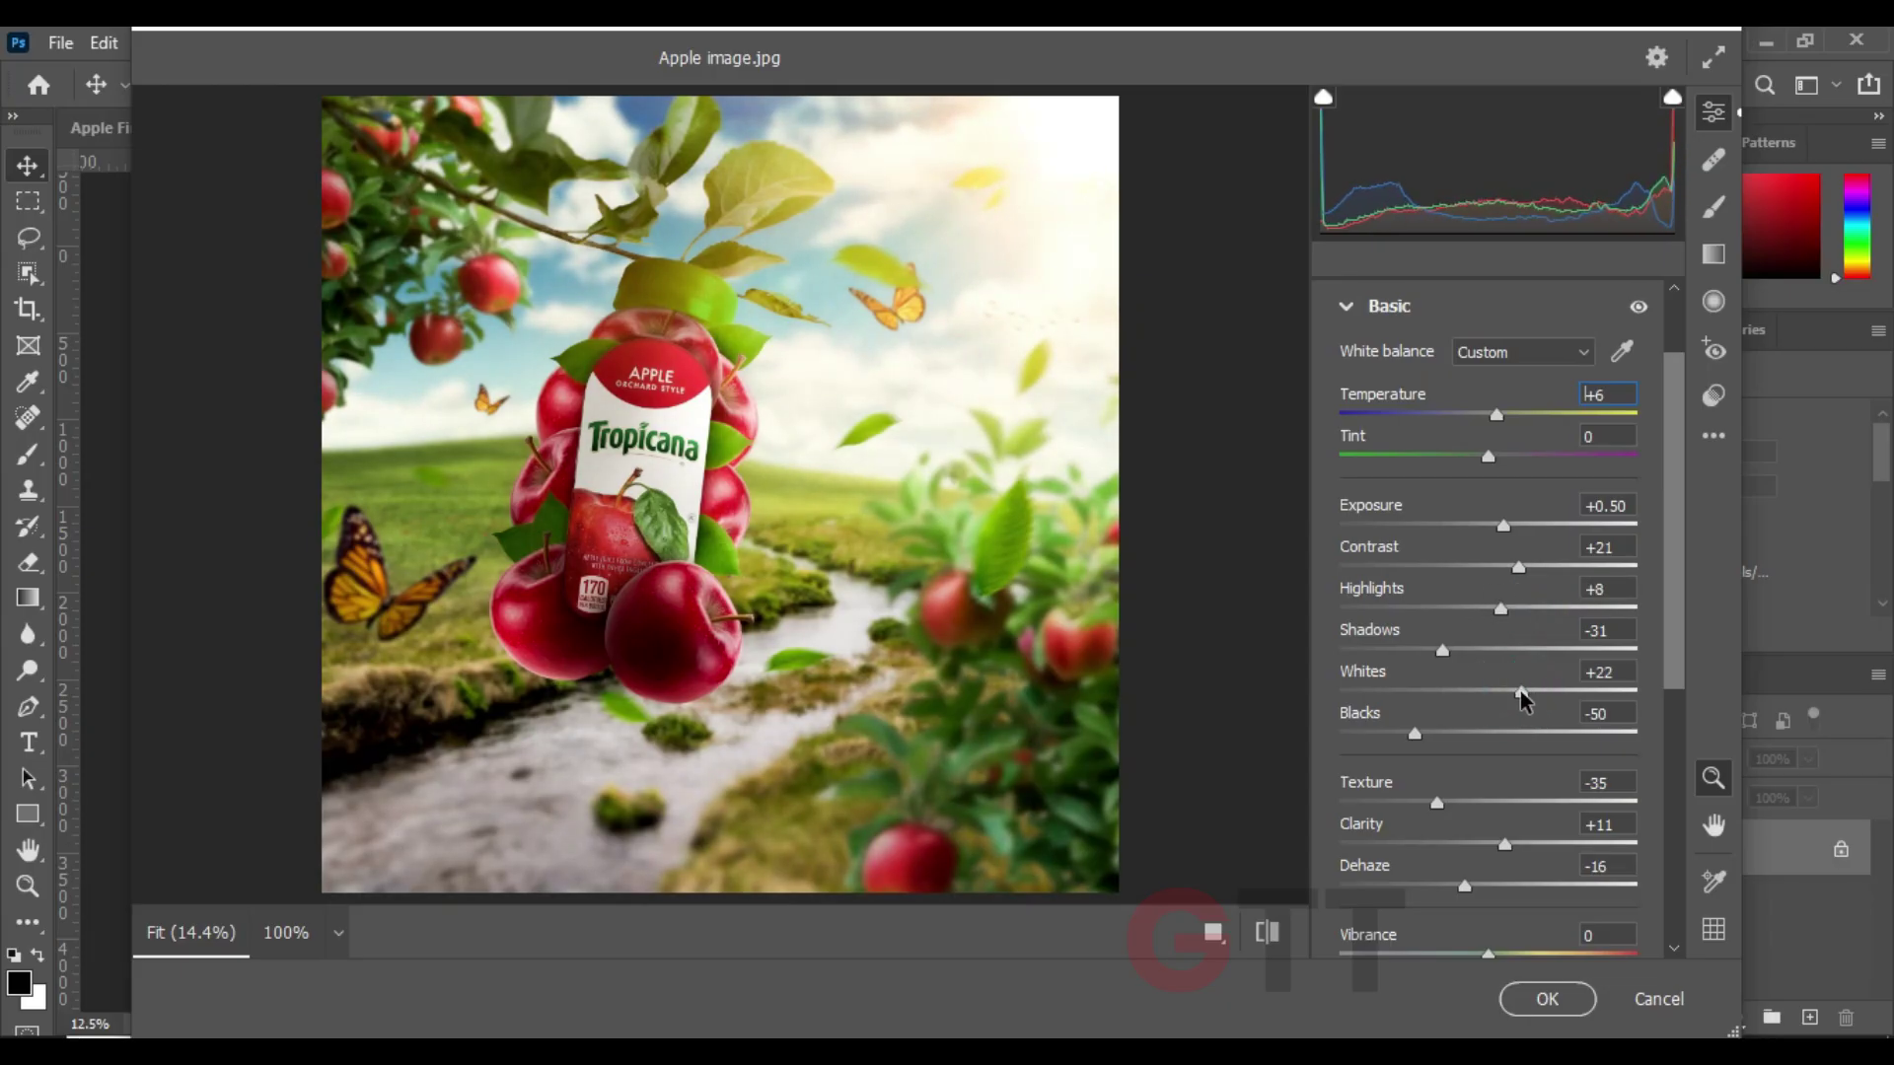
# - Check the Curve panel, then ease the Dehaze back to -10
pyautogui.scroll(-3, 1489, 653)
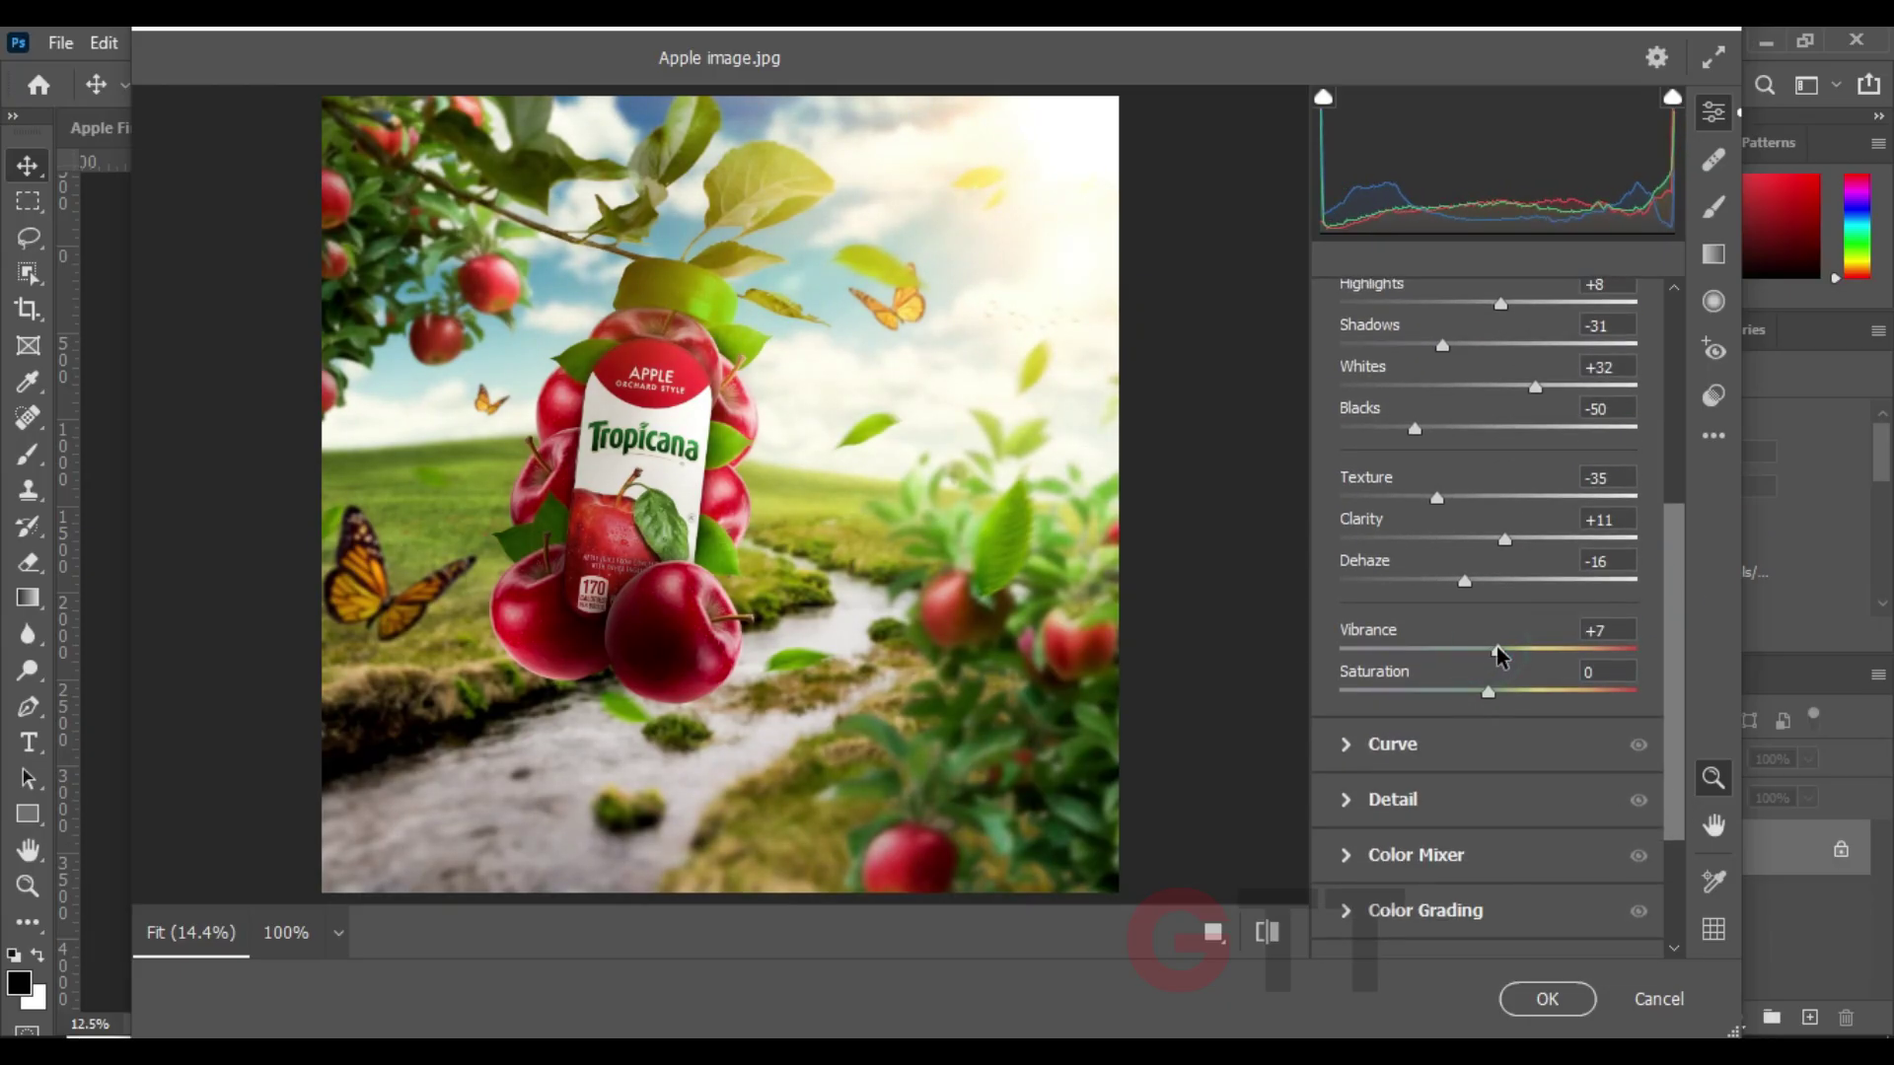
pyautogui.click(1367, 744)
pyautogui.click(1353, 326)
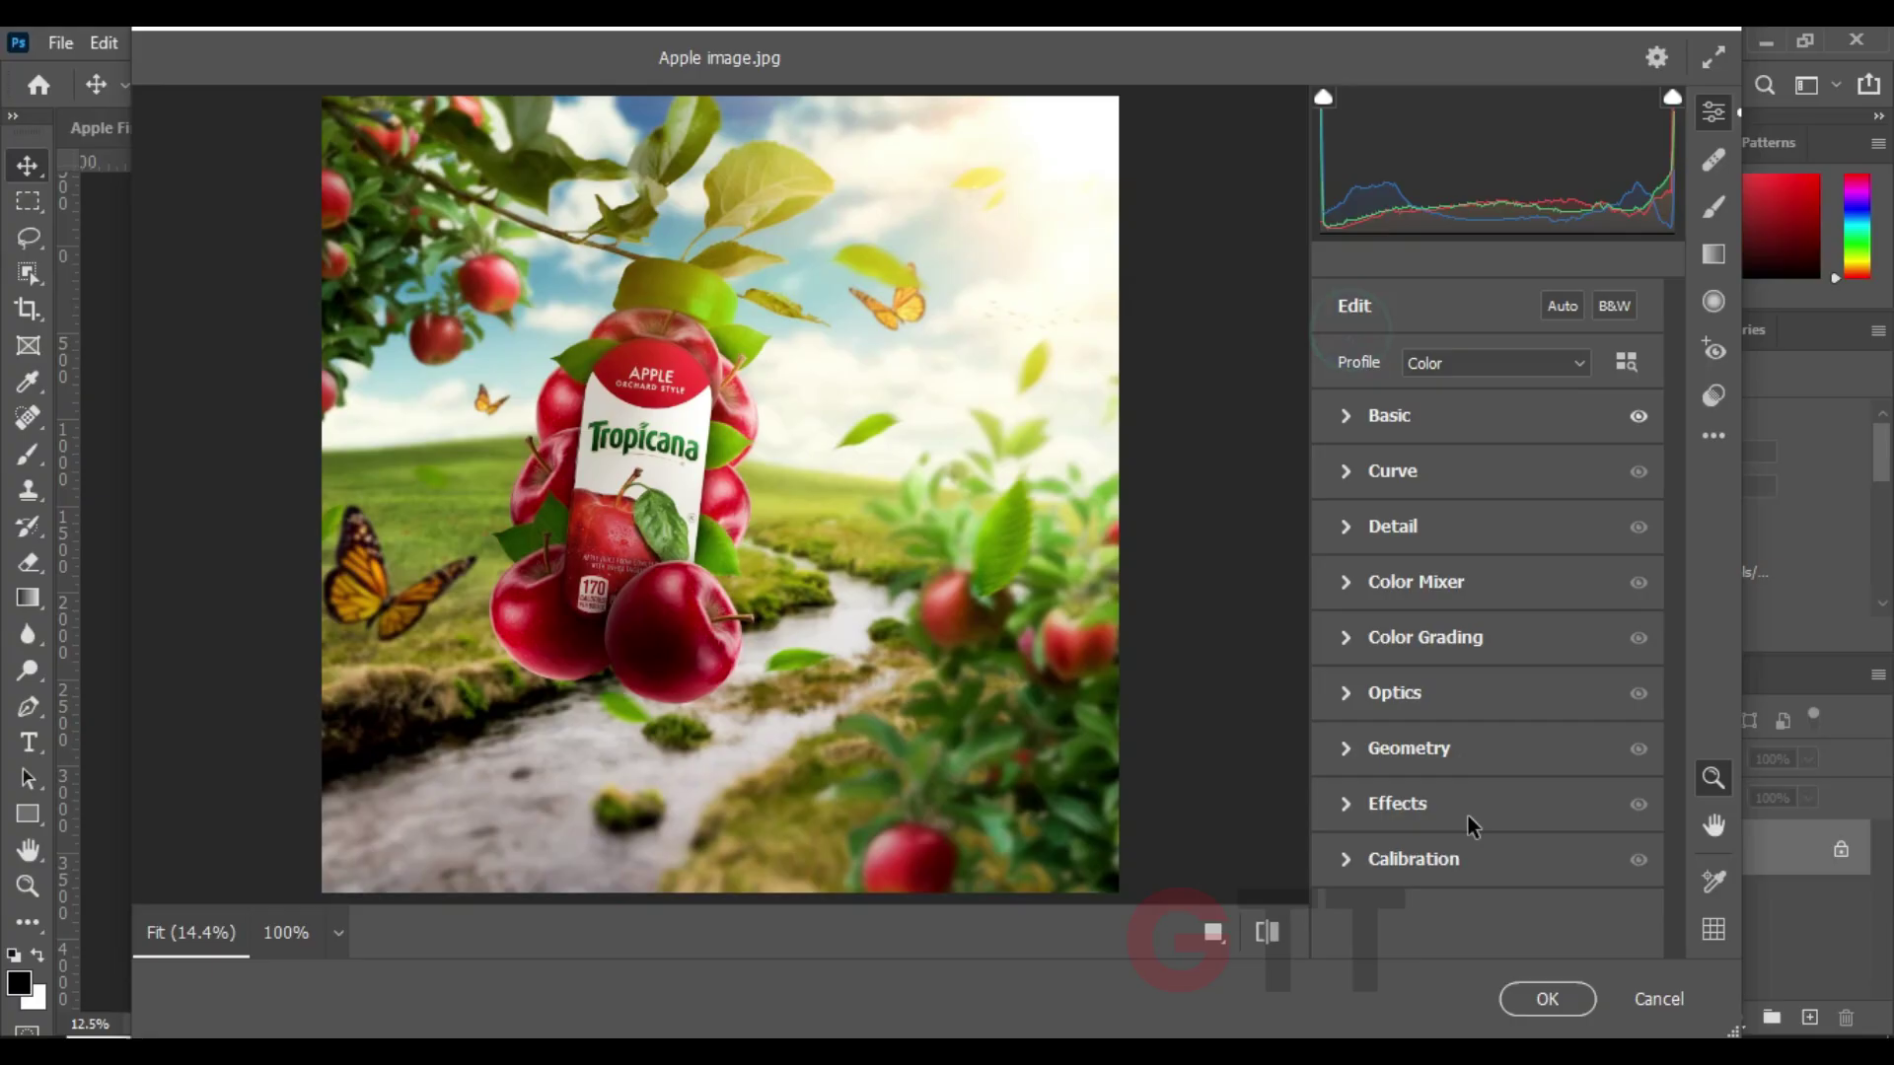
pyautogui.click(1367, 436)
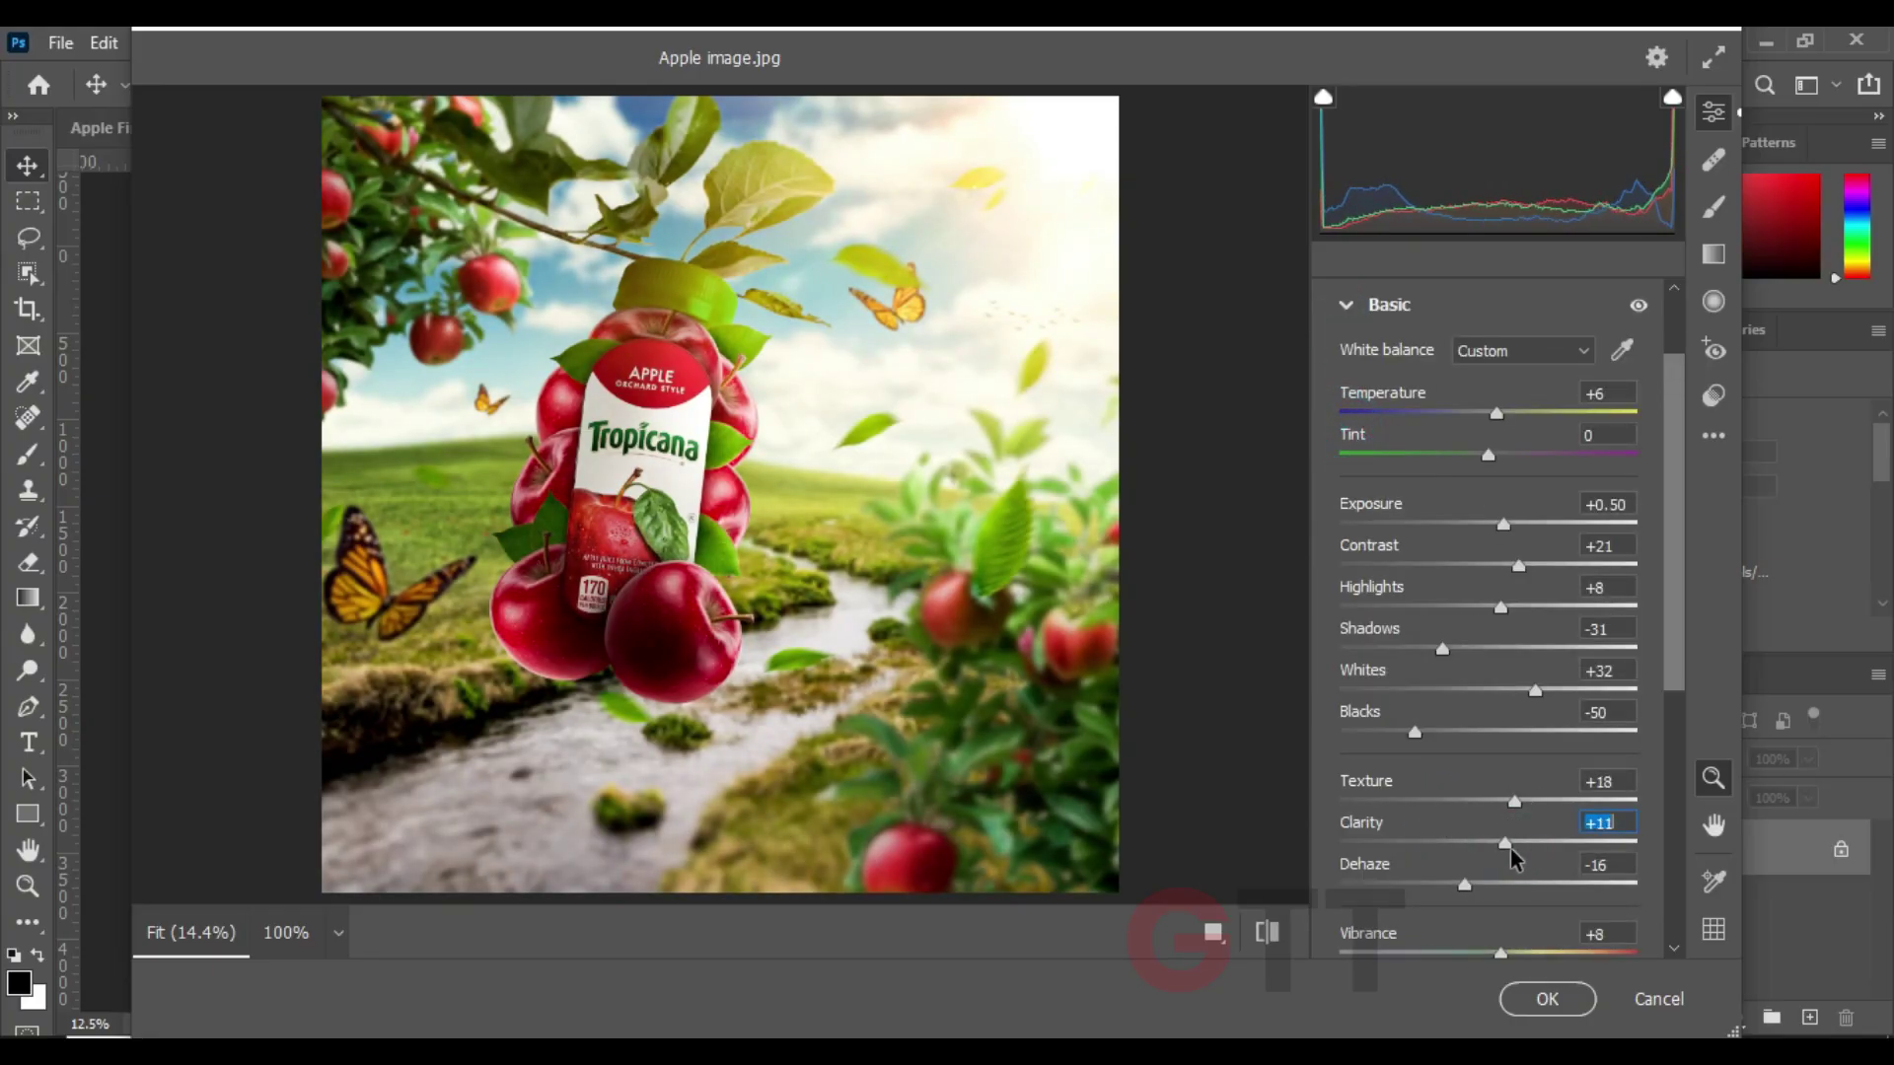
pyautogui.moveTo(1464, 895); pyautogui.dragTo(1473, 895)
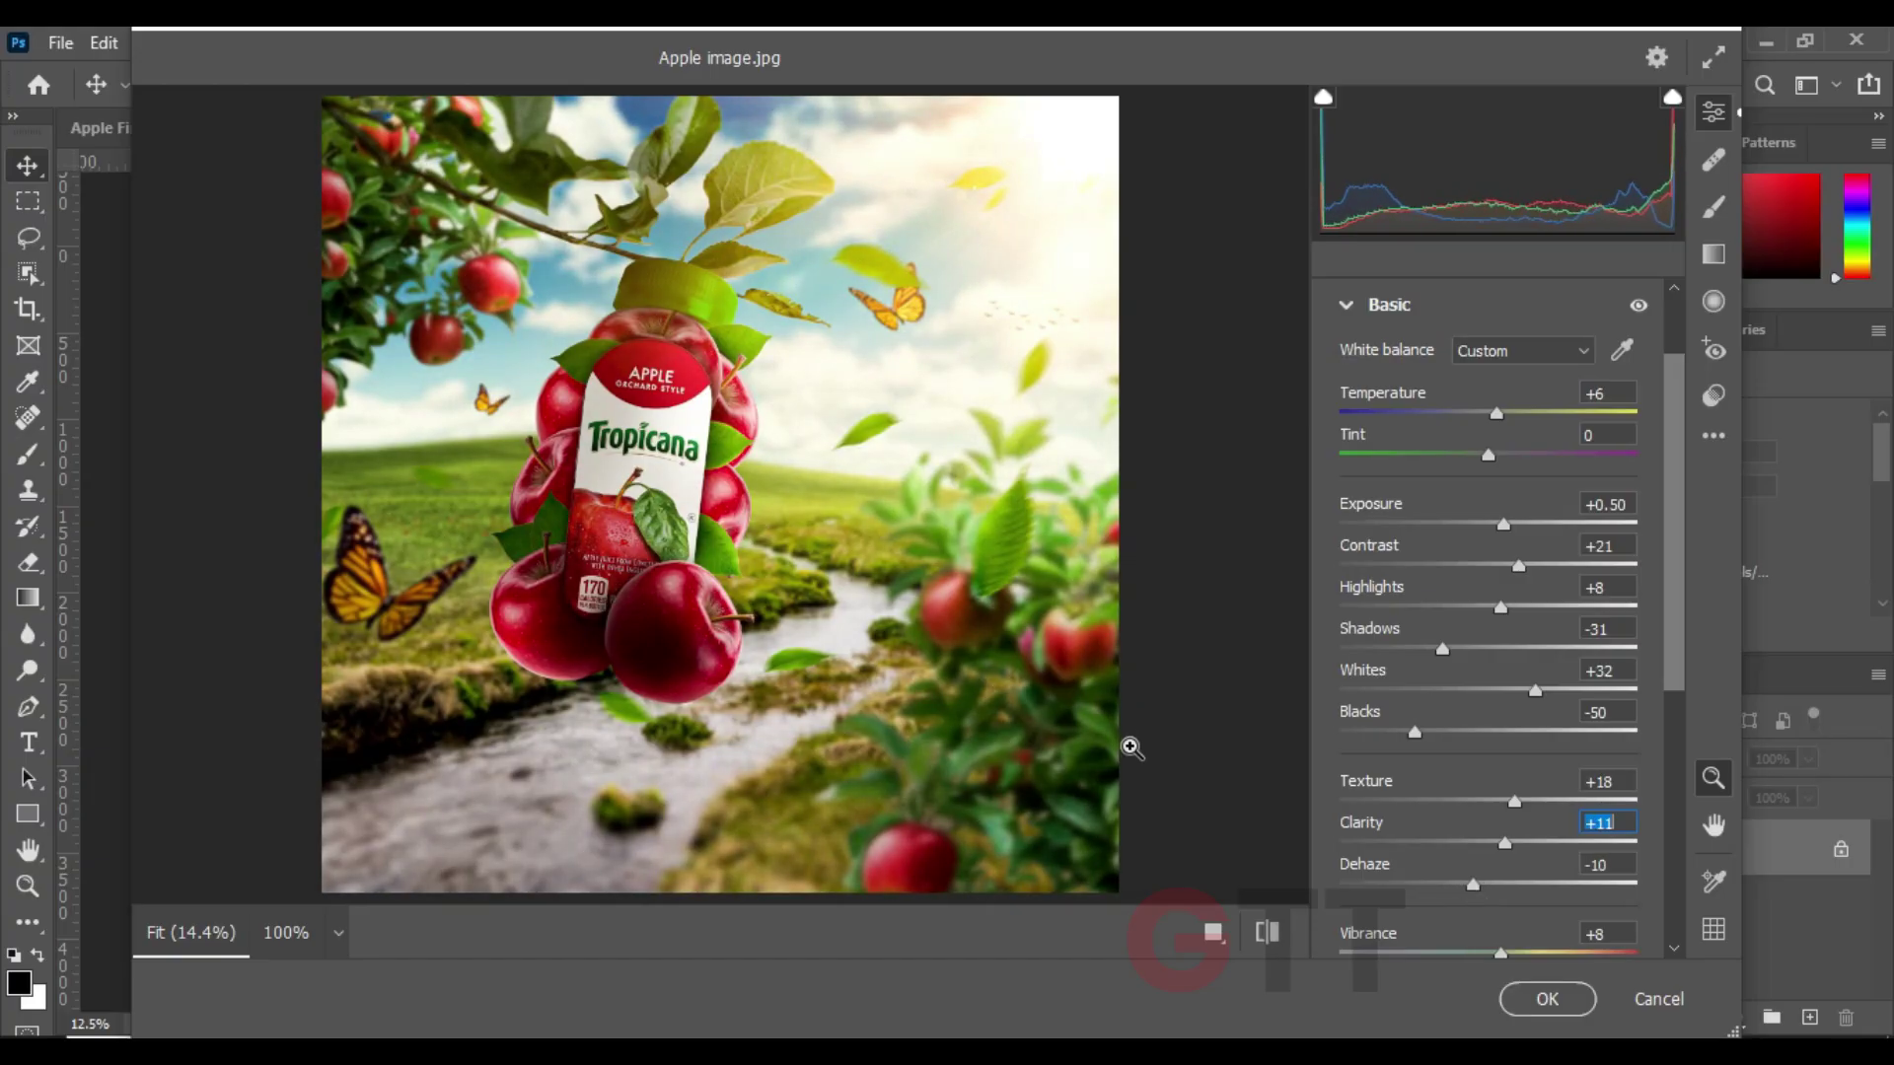